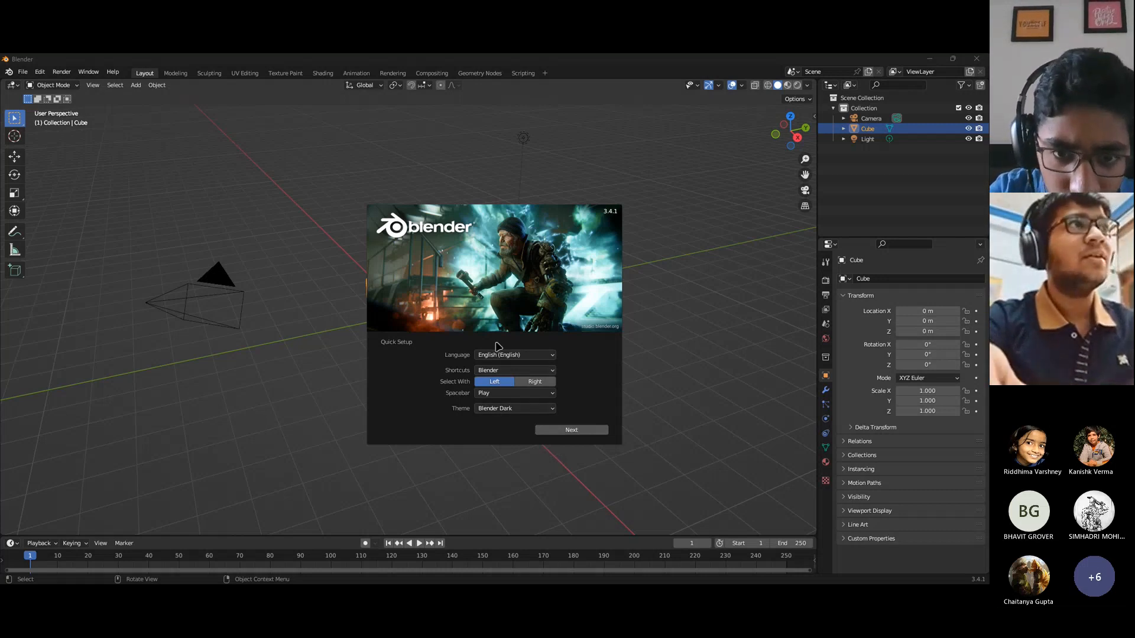
Accept the default Quick Setup preferences and start a new General file
click(584, 432)
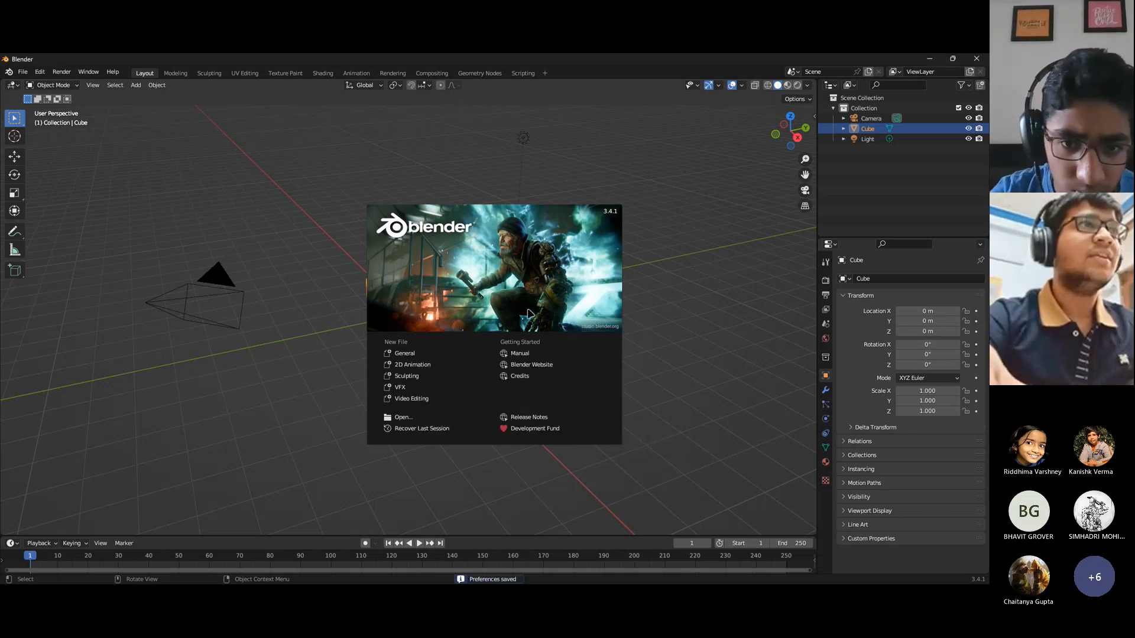
click(410, 357)
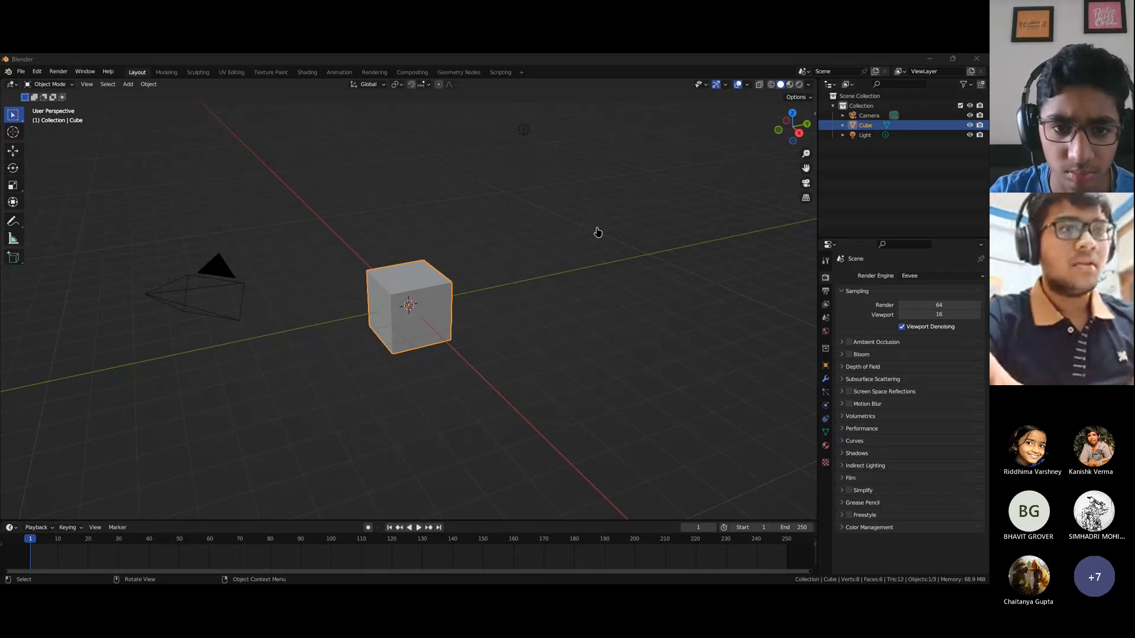
click(601, 58)
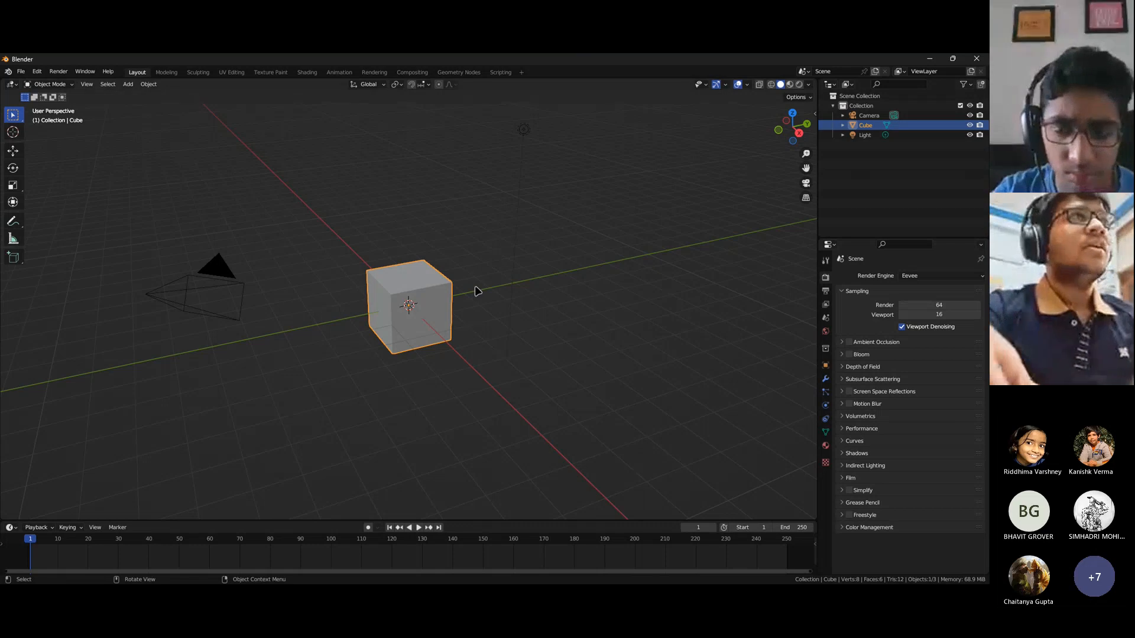
scroll(473, 313, down, 1)
scroll(472, 312, up, 3)
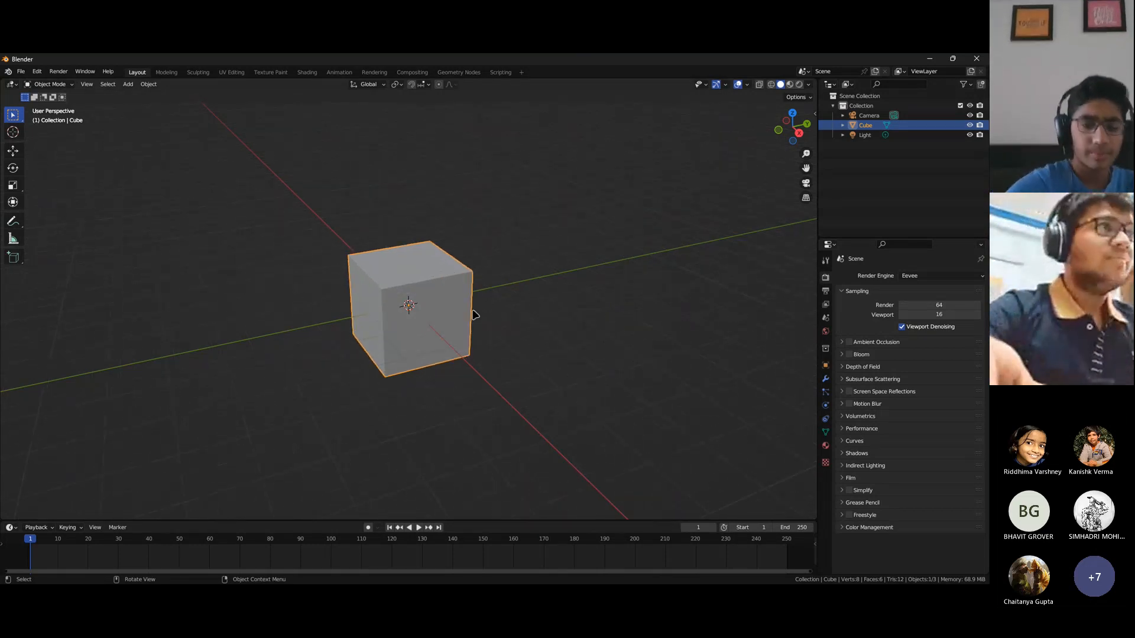
scroll(472, 313, down, 3)
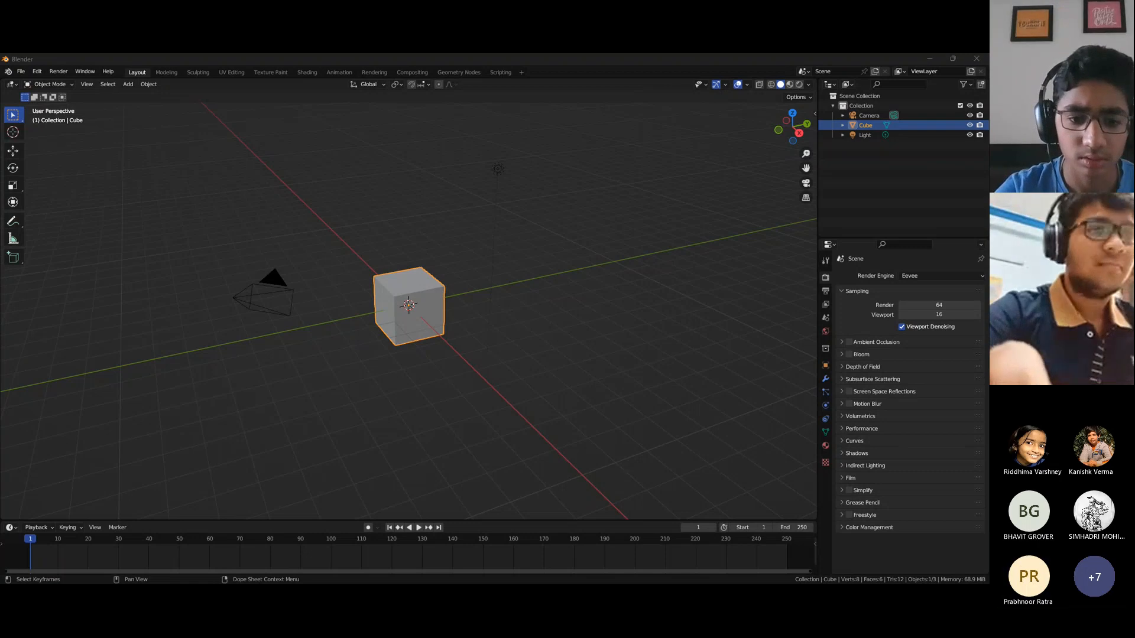
click(568, 57)
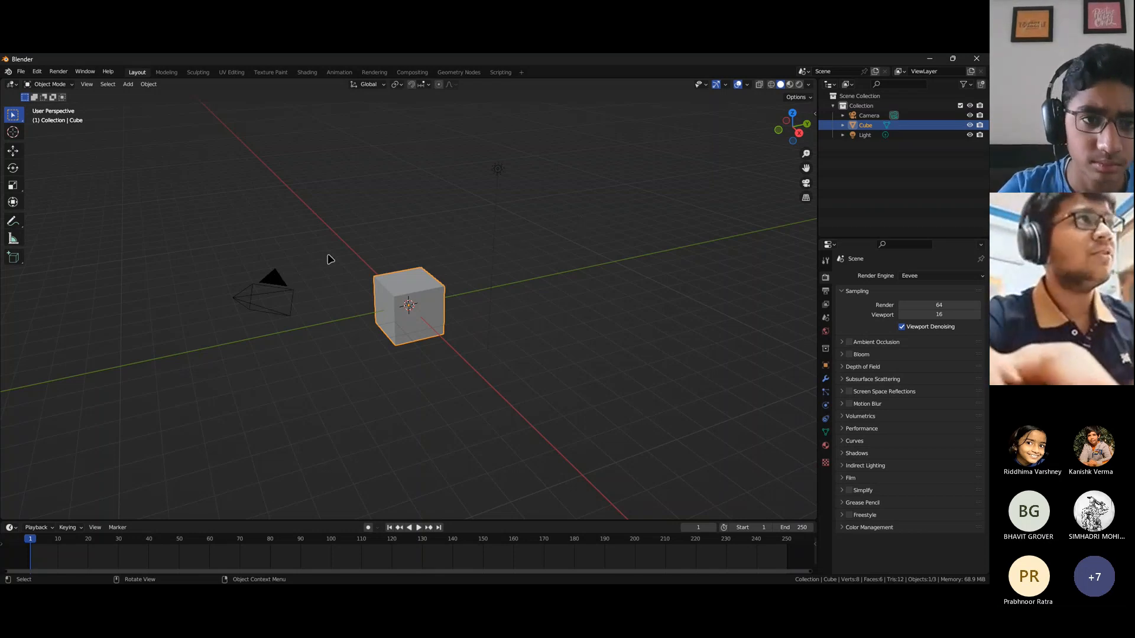
Select the light and then the camera, and examine the camera's placement relative to the cube
click(498, 170)
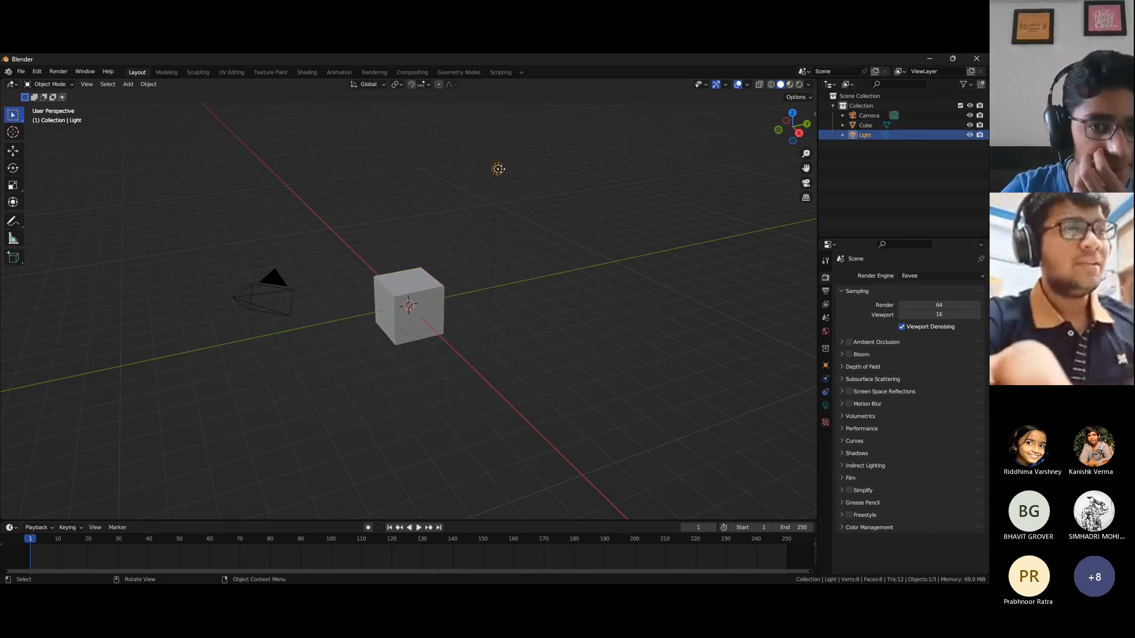
click(274, 280)
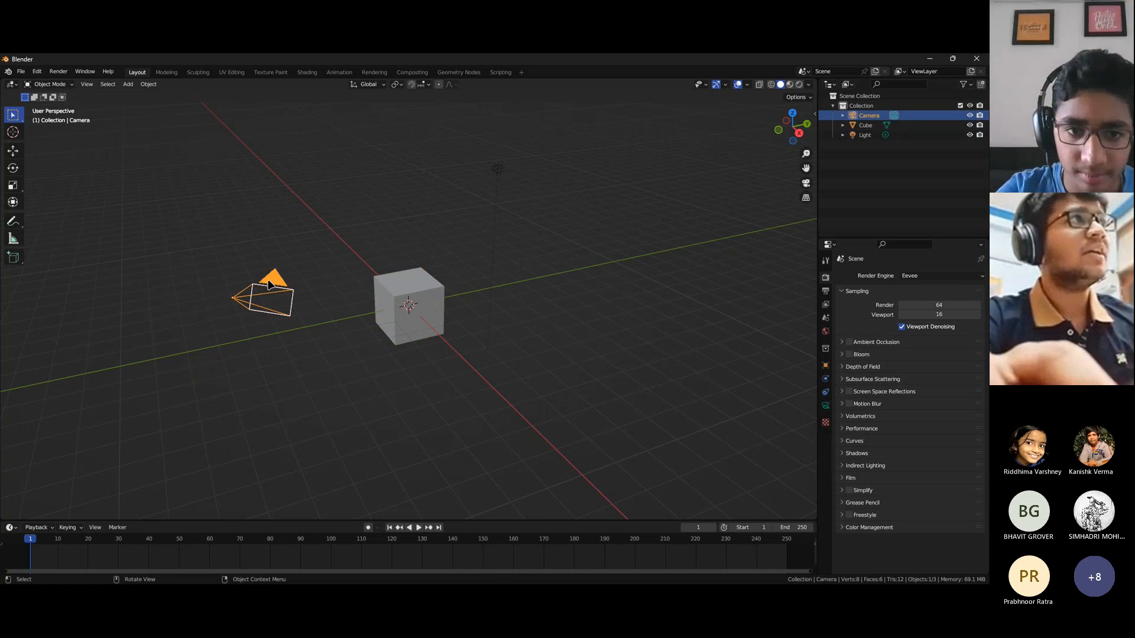
scroll(517, 279, down, 1)
scroll(557, 287, up, 2)
middle_drag(556, 290, 577, 291)
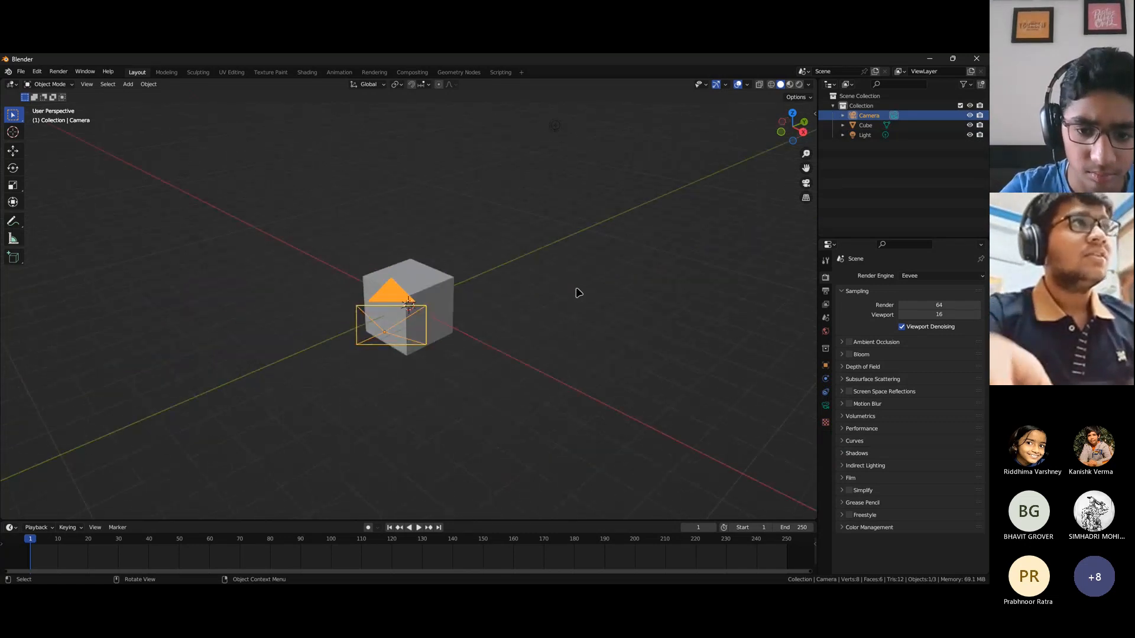
scroll(559, 331, down, 5)
middle_drag(557, 330, 651, 271)
scroll(650, 271, up, 3)
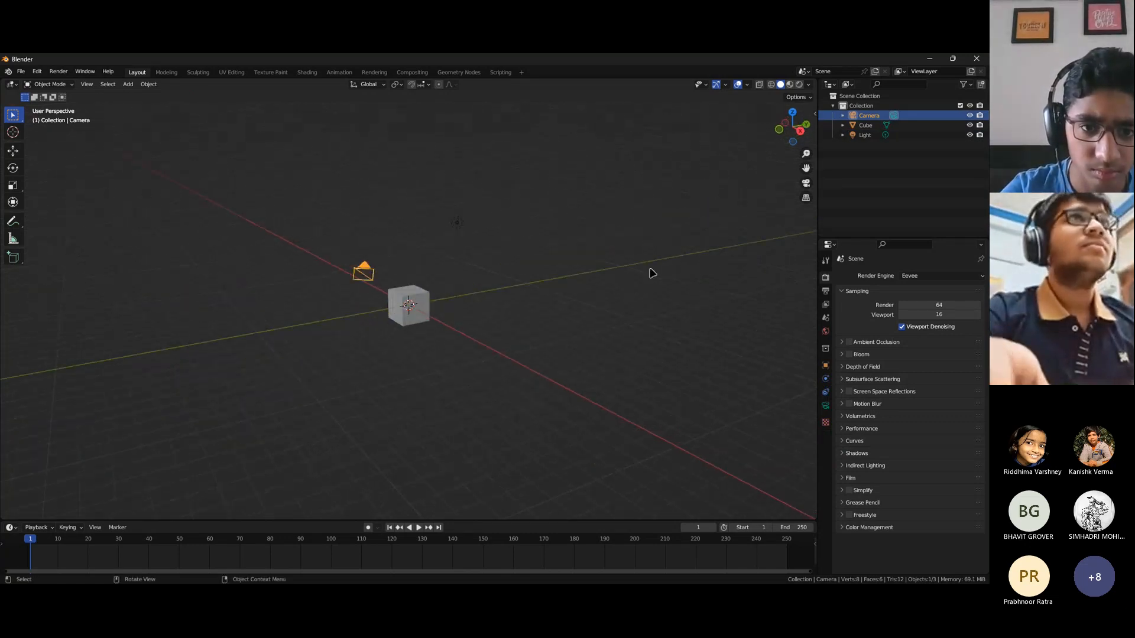
Inspect the scene in front orthographic view and return to an angled perspective view
click(778, 132)
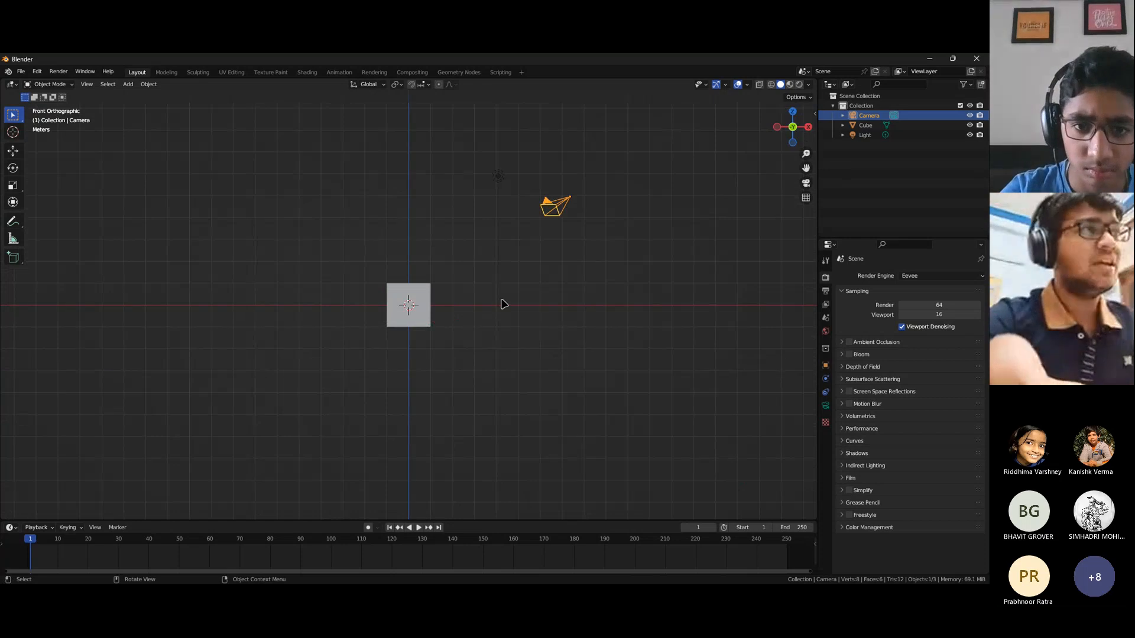
scroll(483, 309, down, 2)
middle_drag(484, 315, 459, 314)
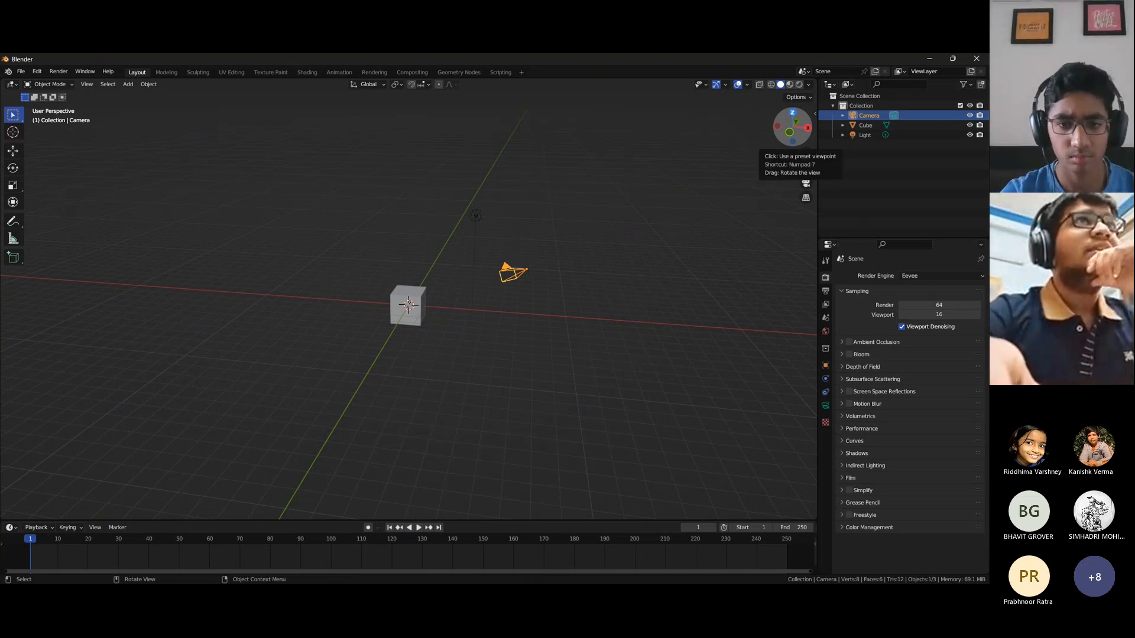
drag(790, 112, 794, 116)
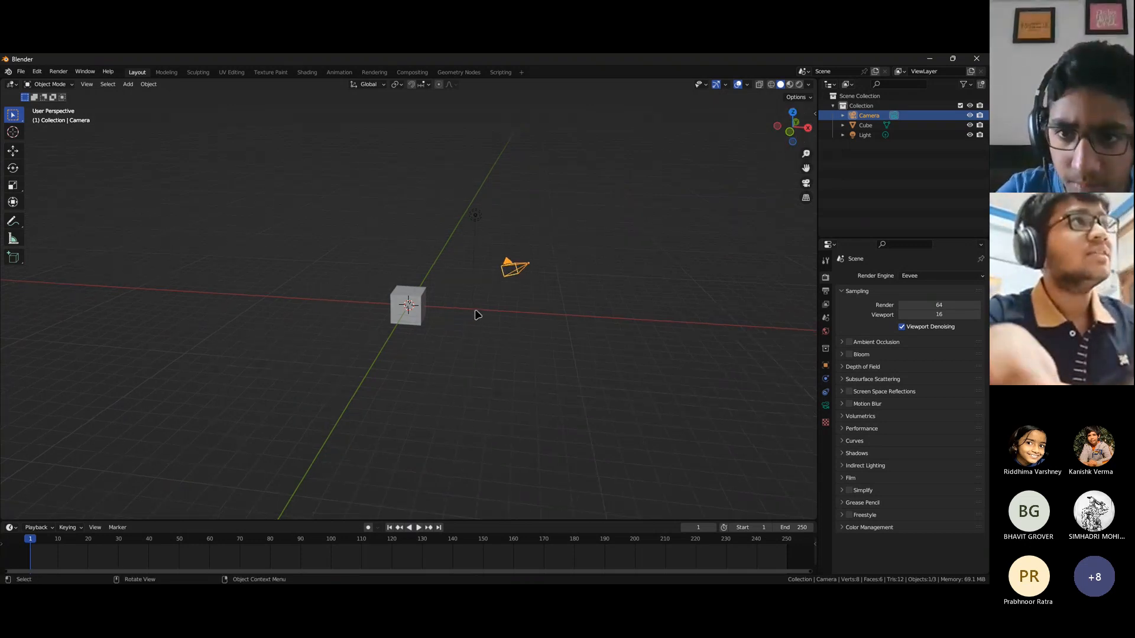
middle_drag(461, 322, 505, 347)
scroll(553, 324, up, 4)
Select the cube and the camera in turn, select all three scene objects together, and clear the selection
click(620, 290)
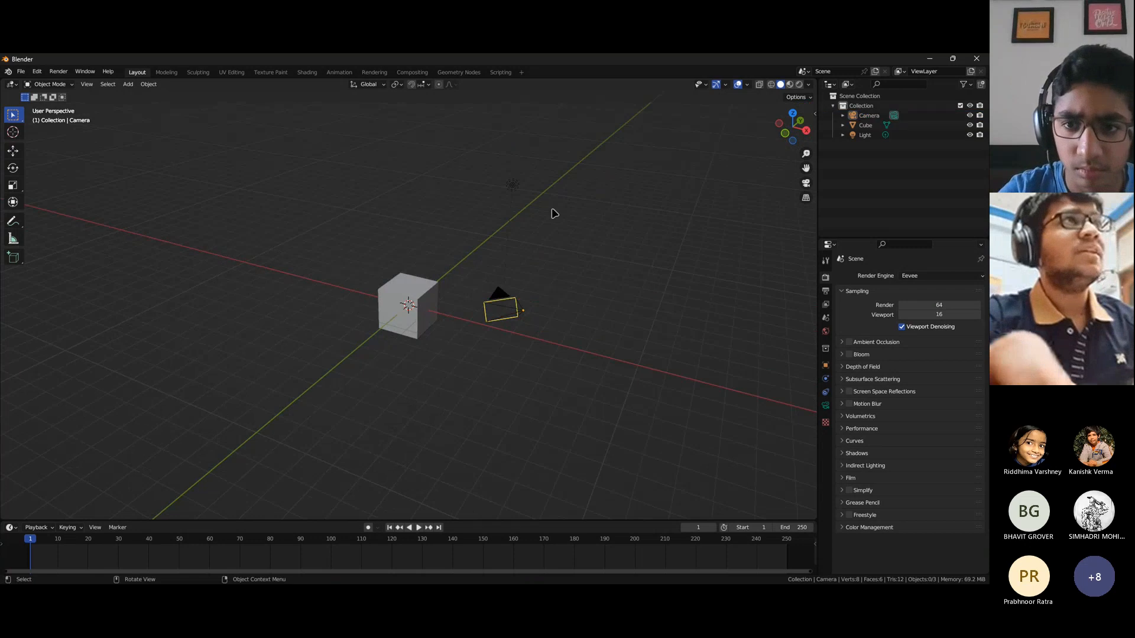
click(419, 297)
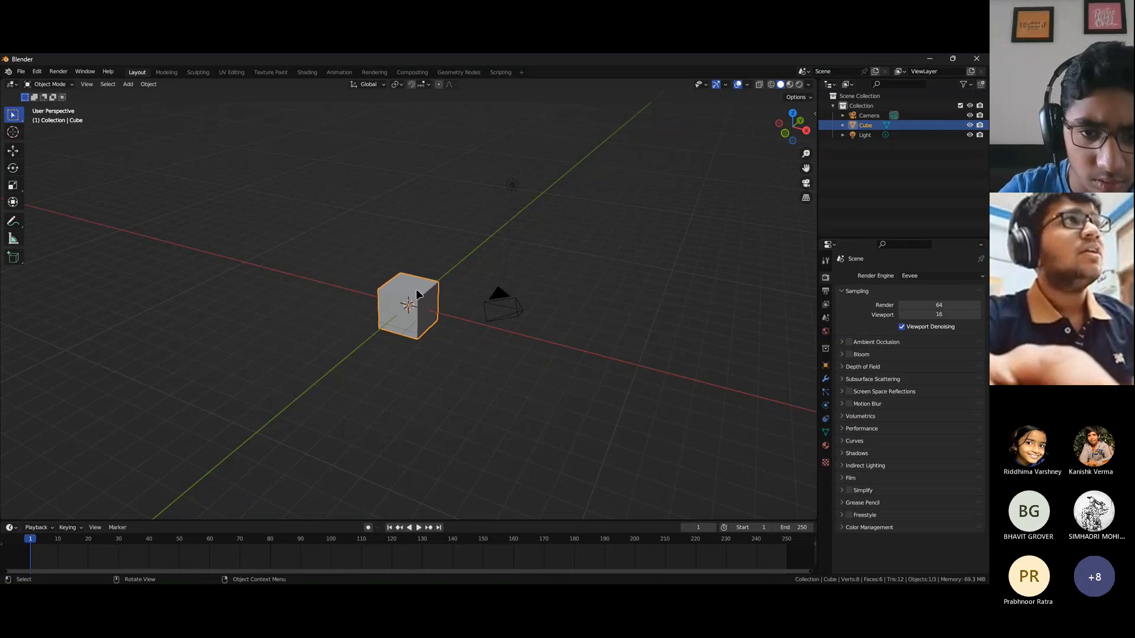
click(500, 299)
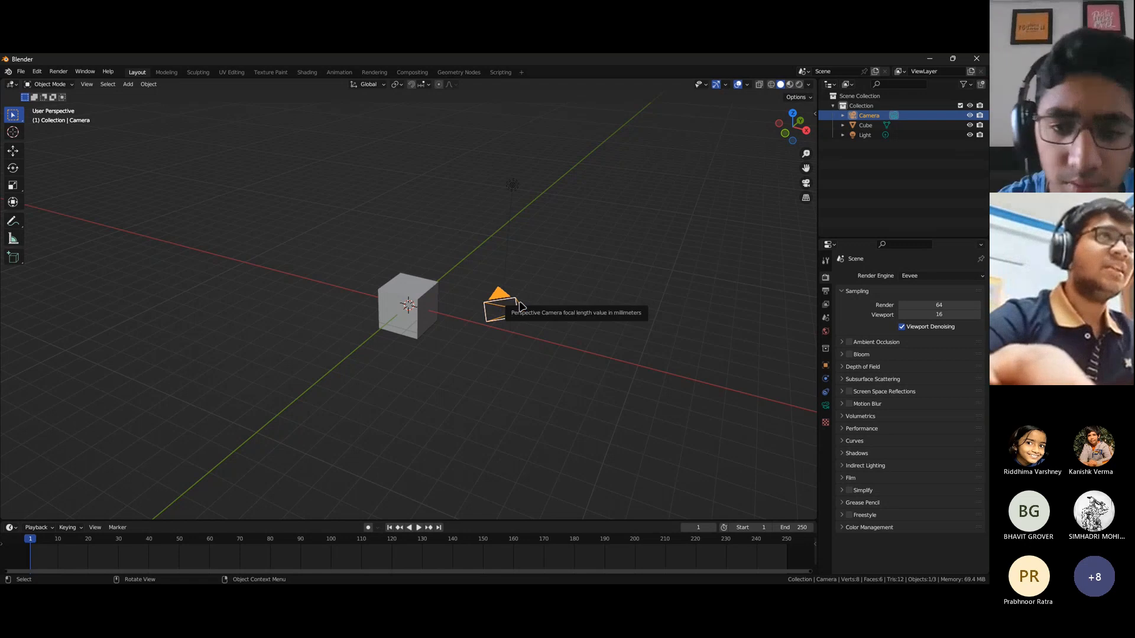
middle_drag(518, 312, 516, 347)
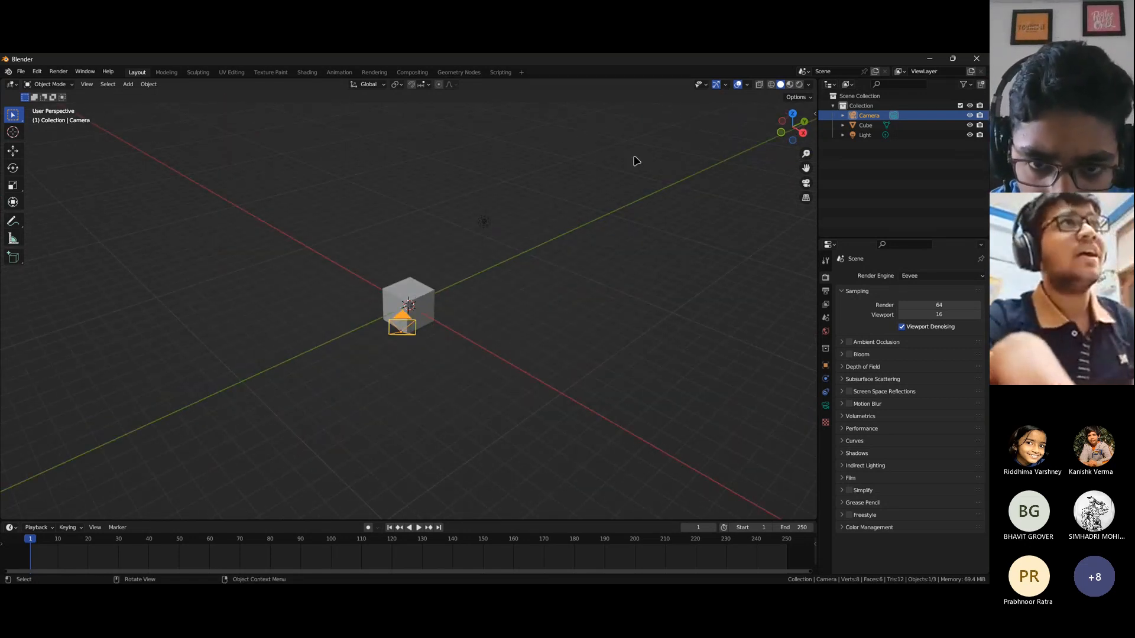
drag(644, 146, 250, 440)
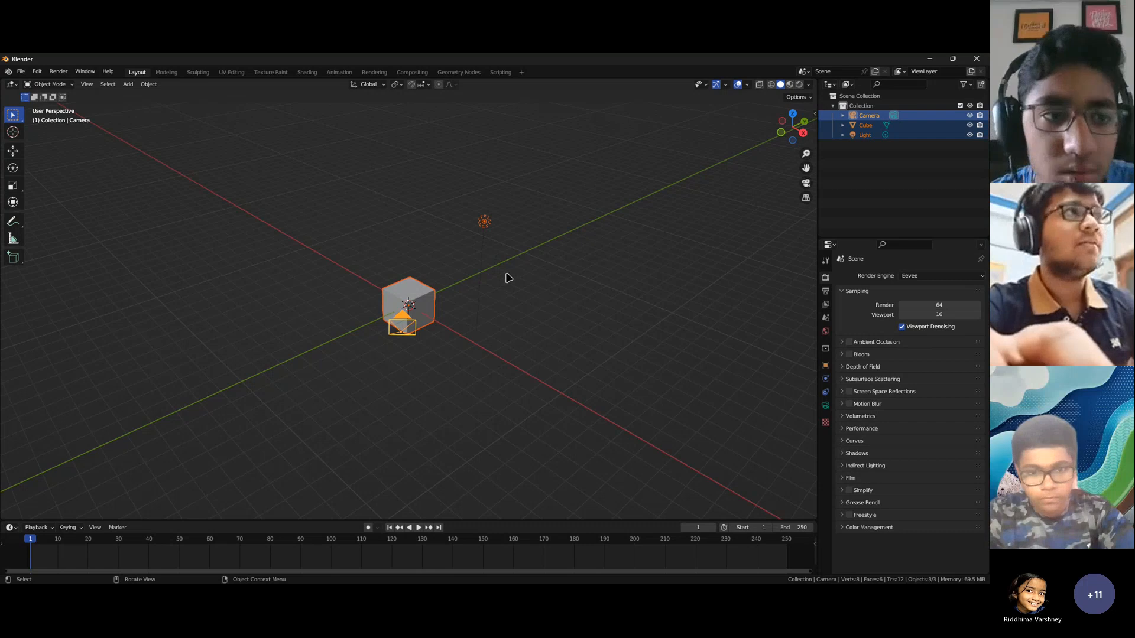
click(568, 258)
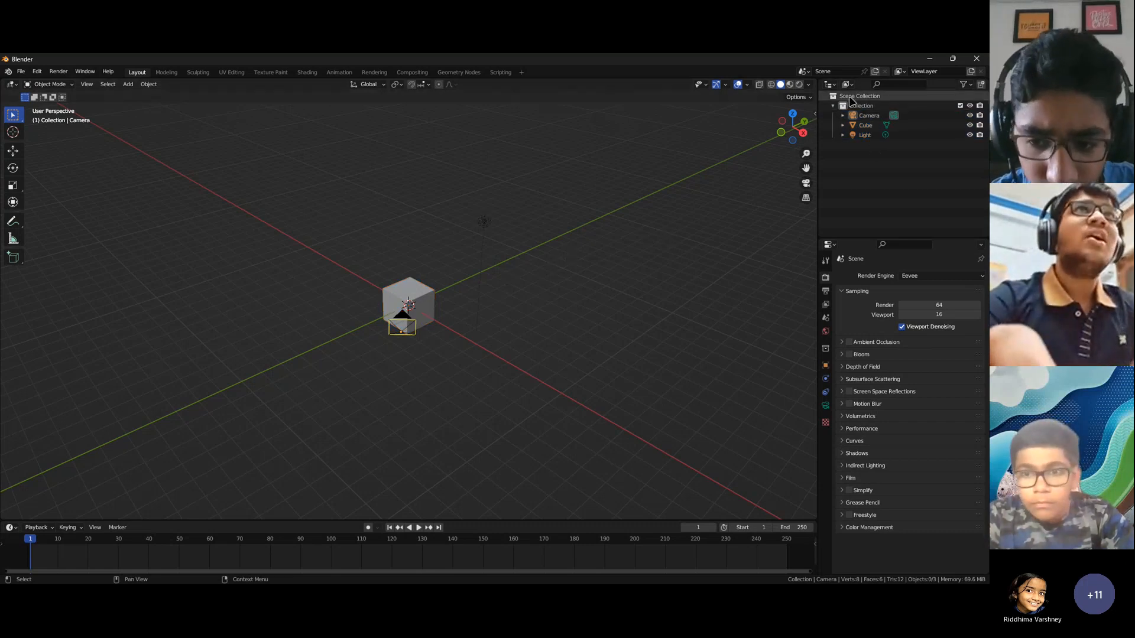
Select the default cube and display its object properties with the transform settings
click(866, 126)
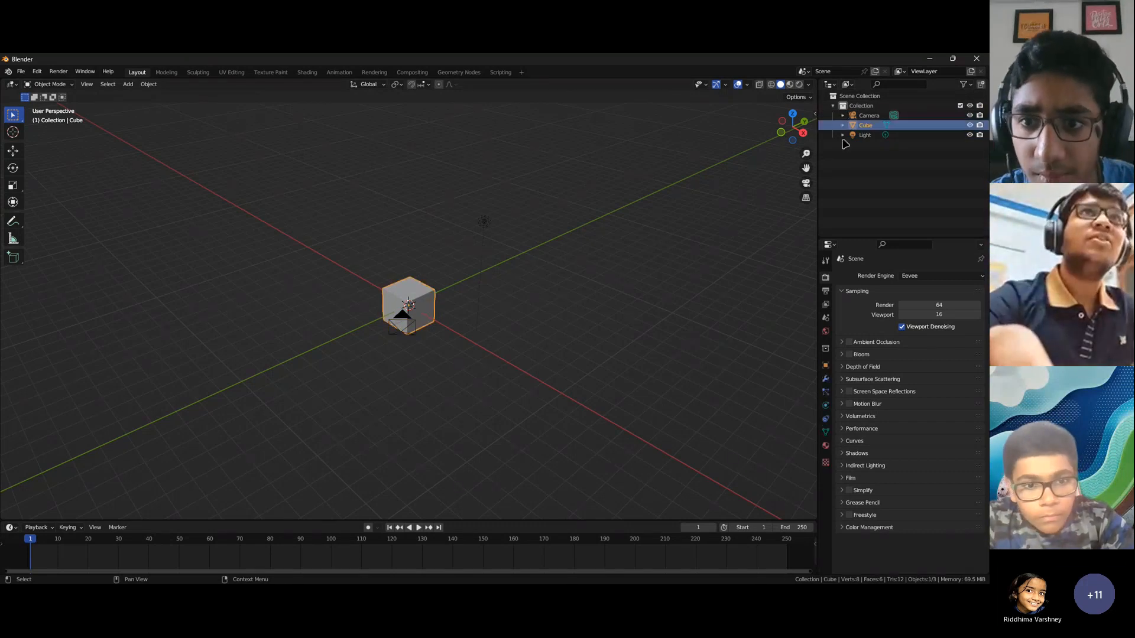
scroll(422, 271, up, 4)
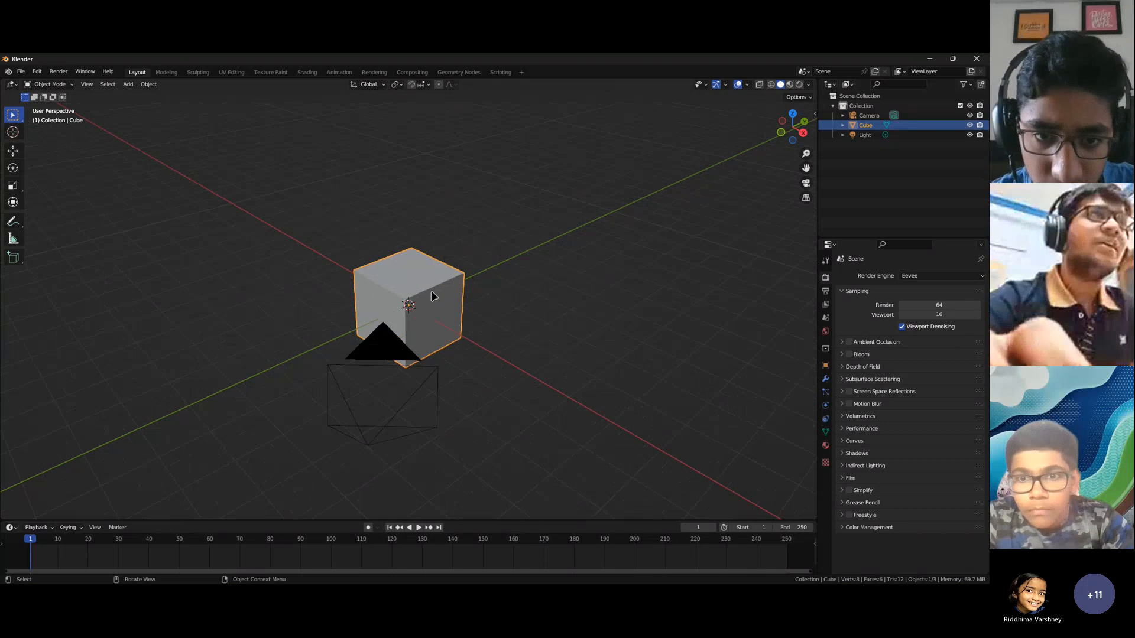
scroll(435, 294, down, 2)
middle_drag(476, 295, 594, 295)
scroll(462, 308, up, 5)
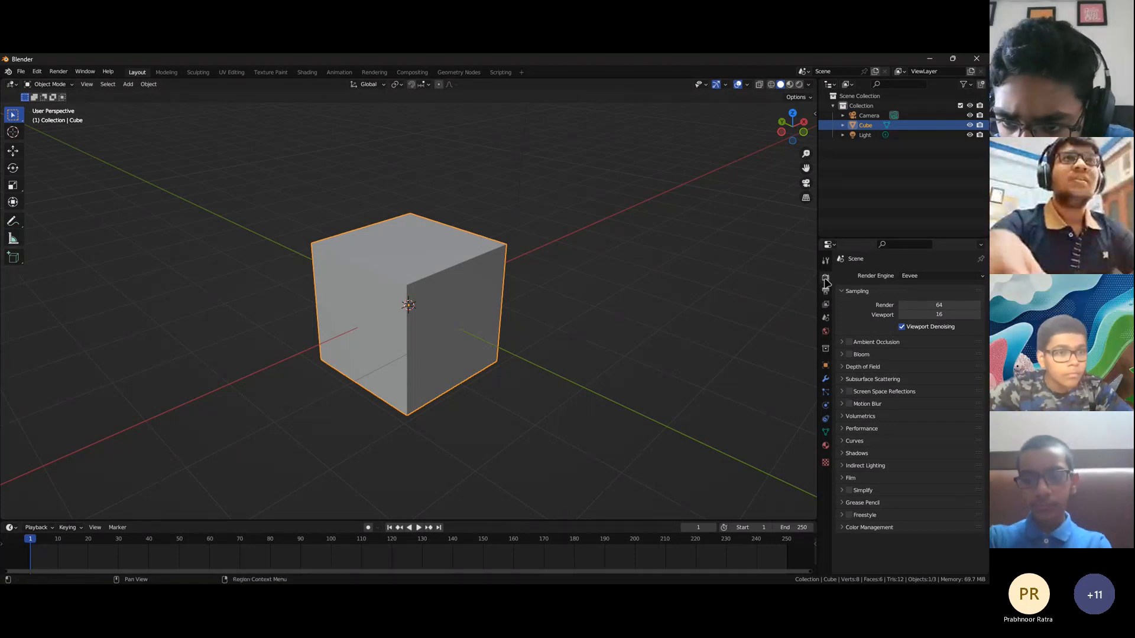
click(826, 348)
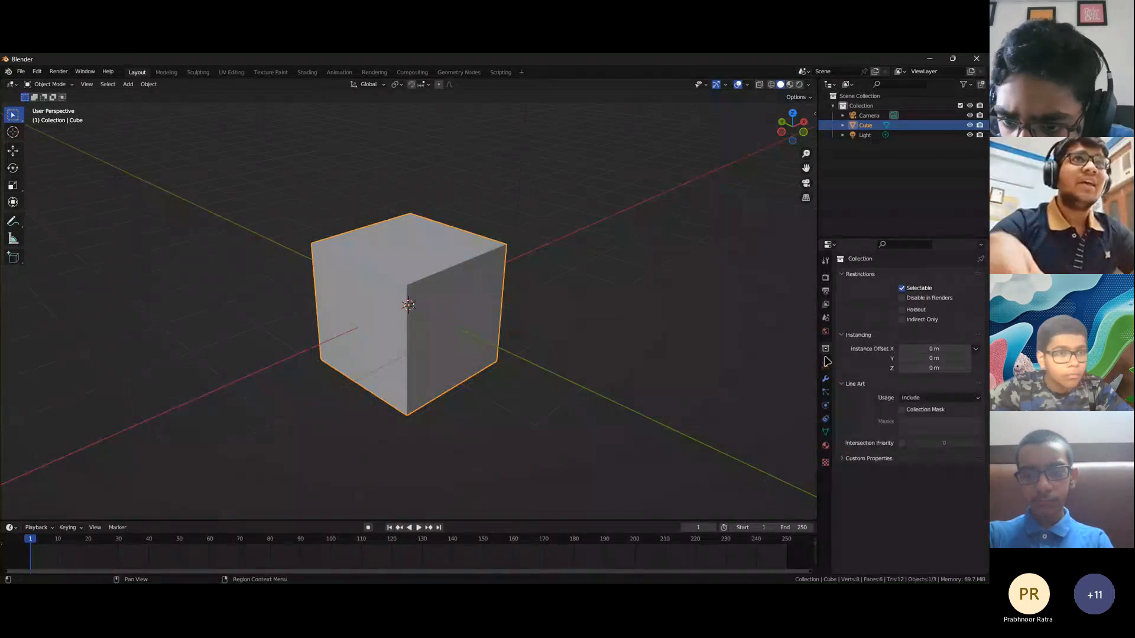
click(826, 363)
scroll(547, 350, down, 2)
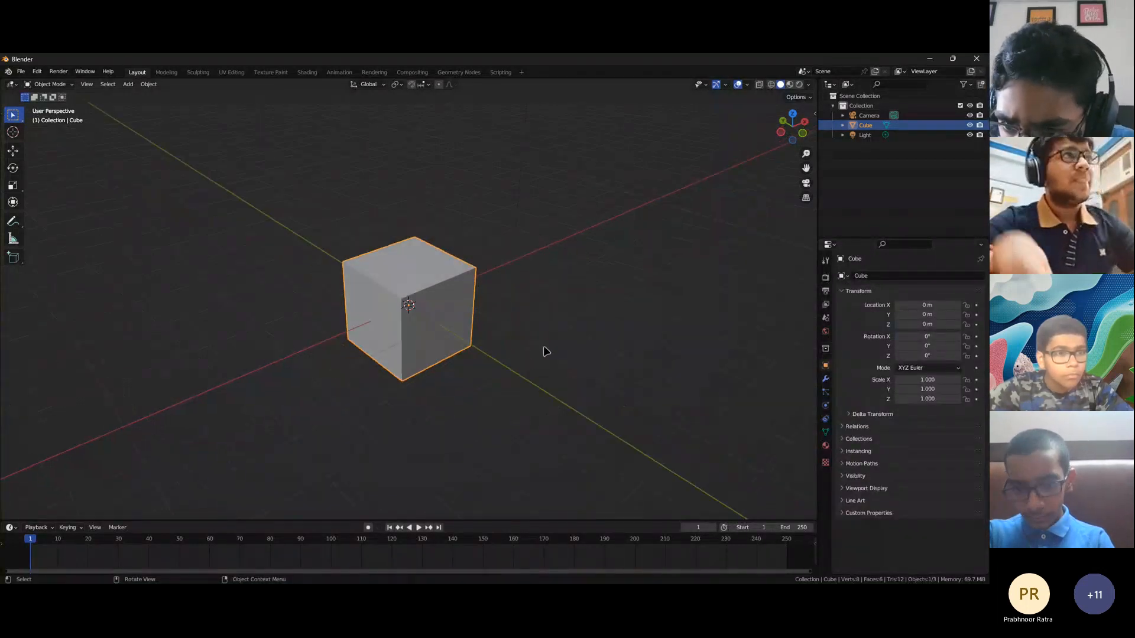
scroll(544, 349, down, 4)
scroll(536, 354, up, 2)
scroll(535, 354, down, 3)
middle_drag(535, 355, 593, 285)
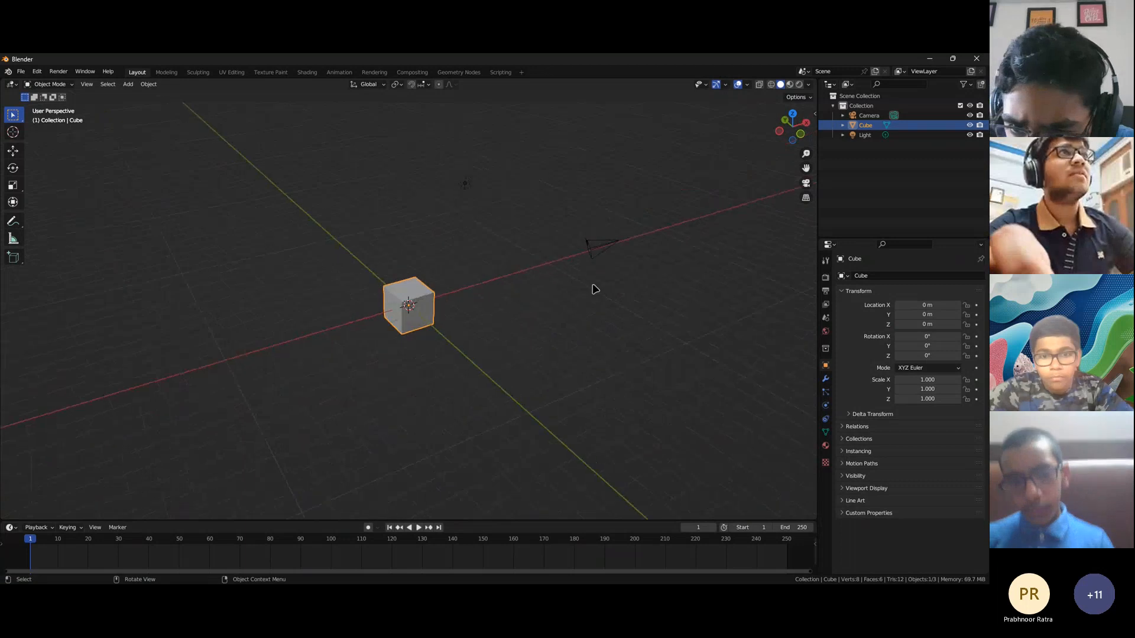
middle_drag(473, 307, 497, 307)
scroll(497, 307, down, 2)
scroll(496, 304, up, 3)
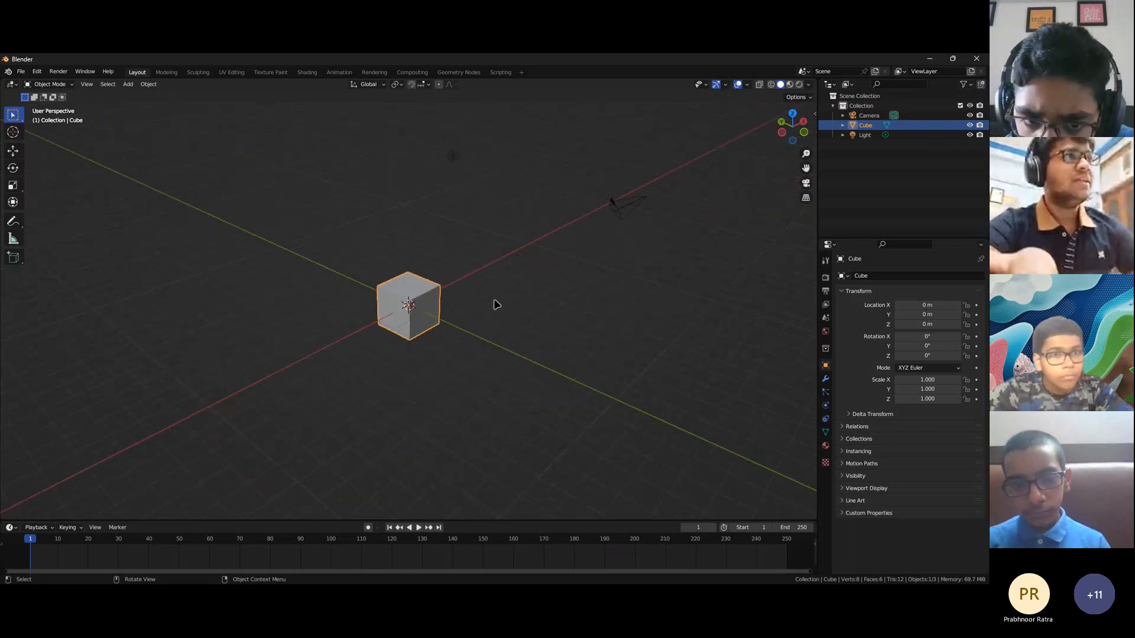
scroll(496, 305, up, 2)
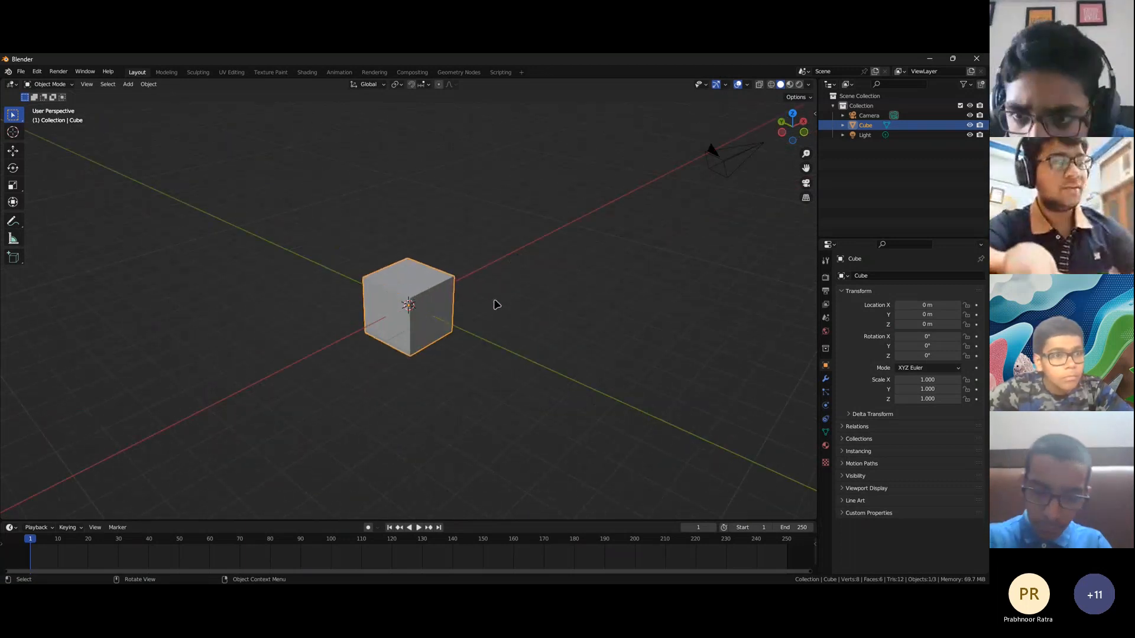
Delete the selected default cube from the scene
key(x)
key(Escape)
key(x)
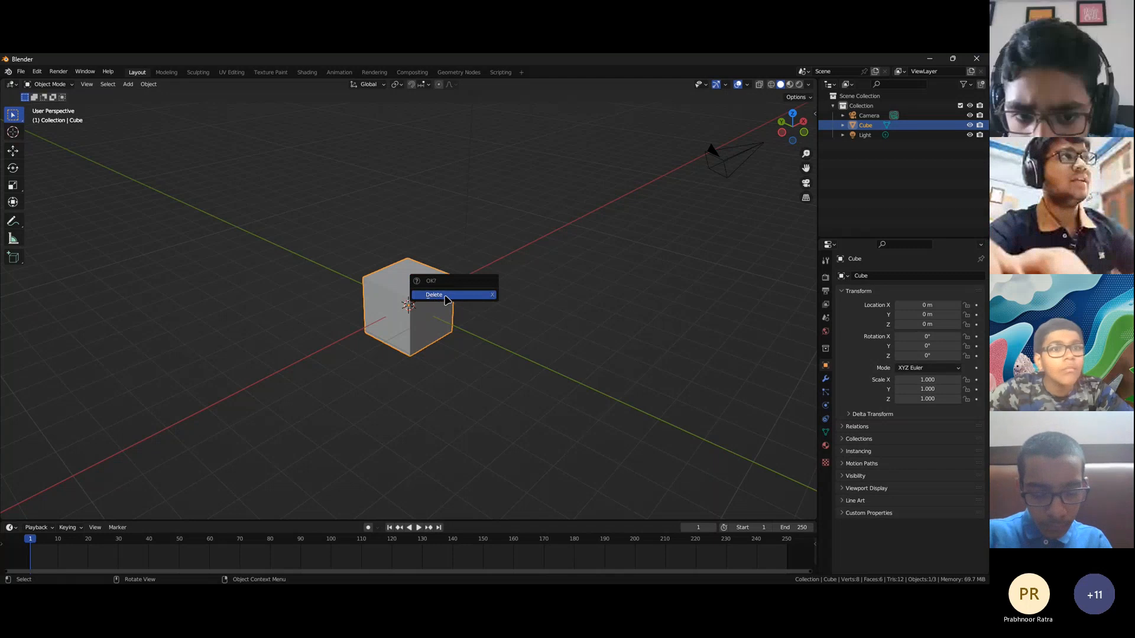
click(445, 295)
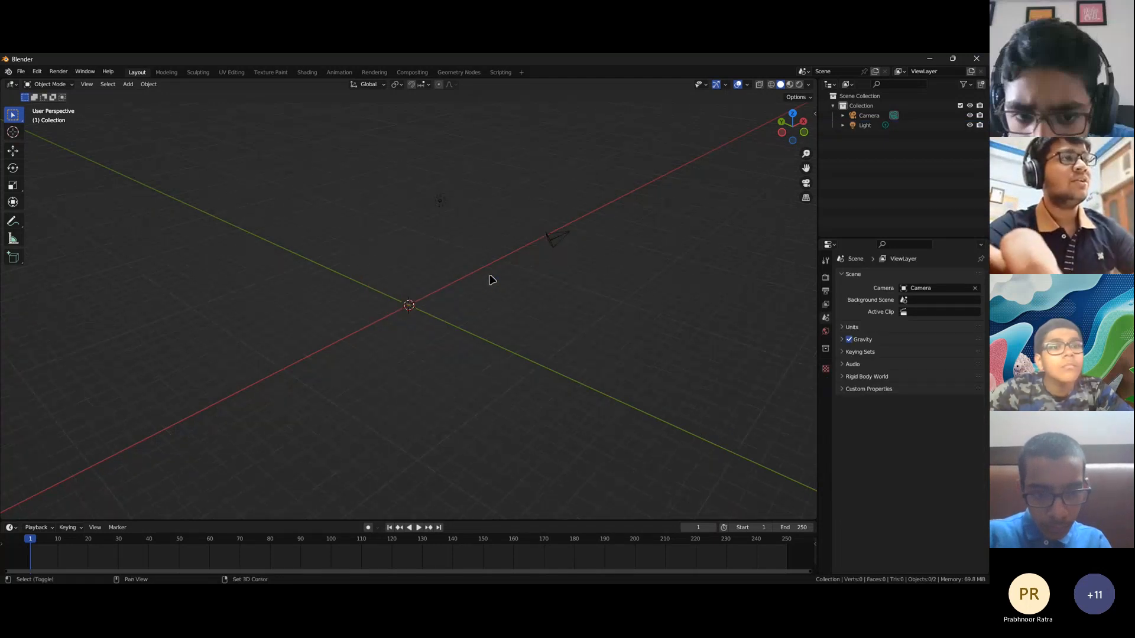
Select the camera and the light together and delete both from the scene
shift+middle_drag(489, 276, 419, 390)
drag(631, 216, 332, 392)
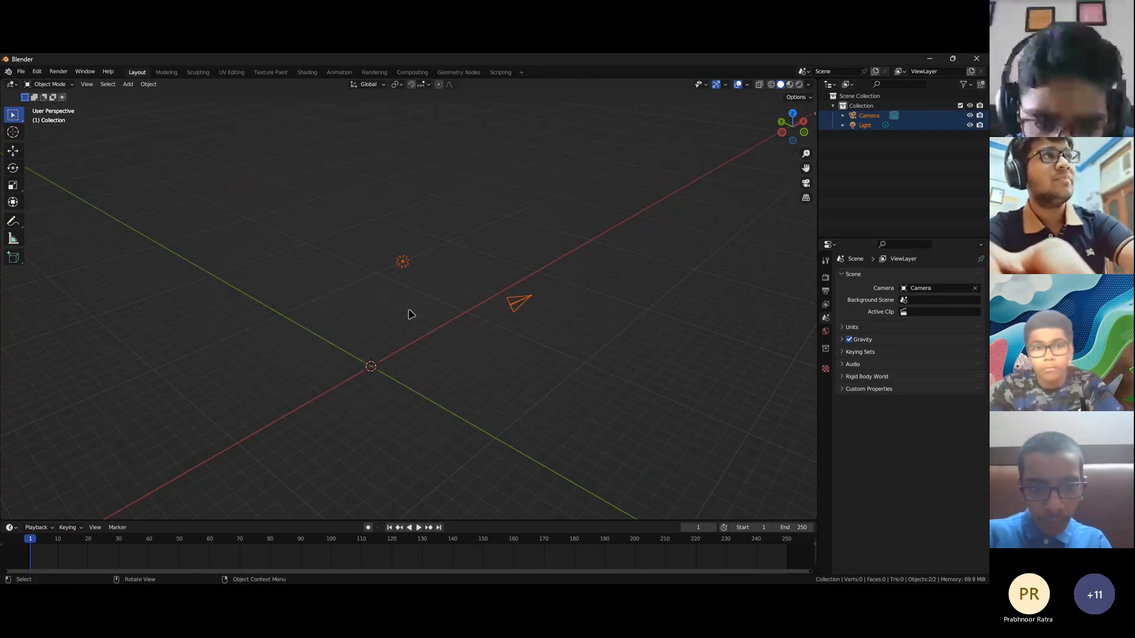
key(Delete)
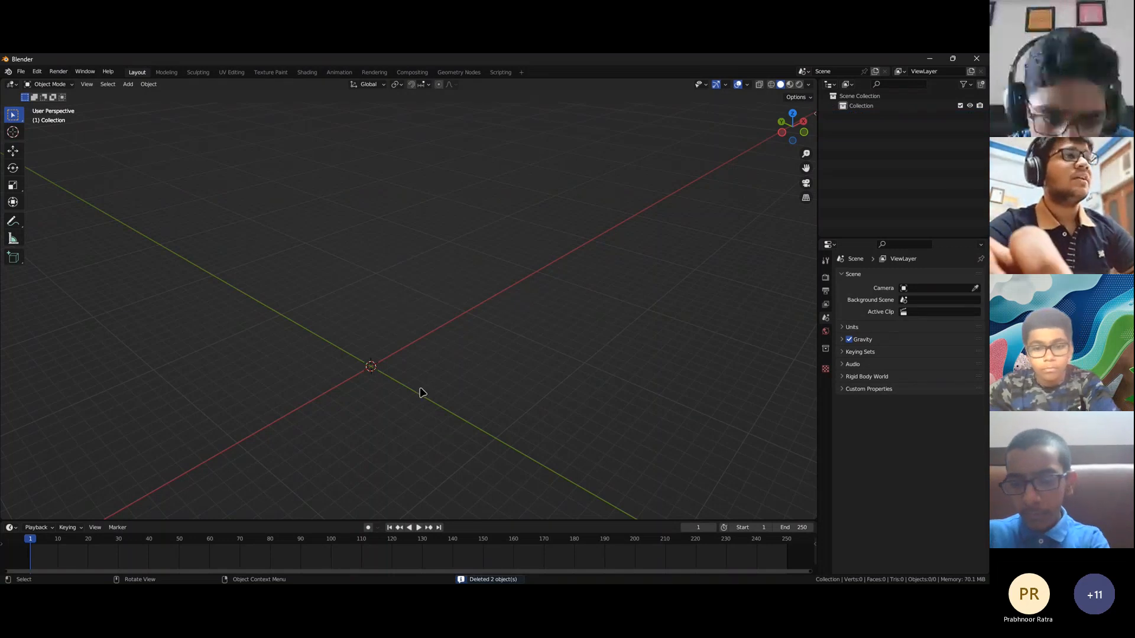
Add a new cube mesh at the 3D cursor in the empty scene
shift+middle_drag(421, 392, 473, 382)
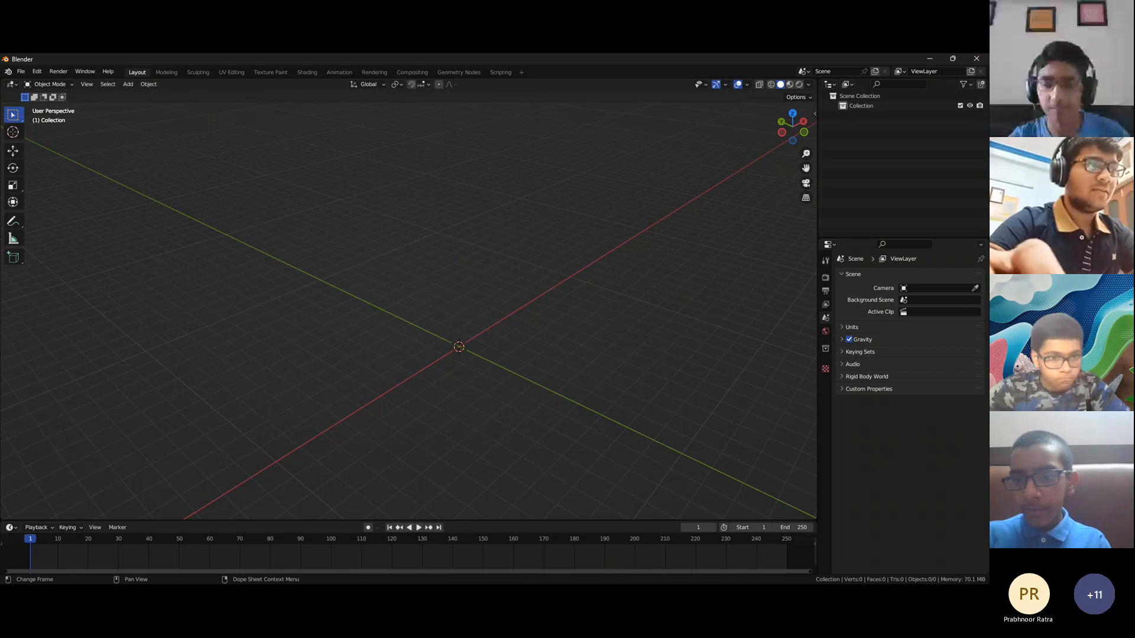
middle_drag(619, 337, 598, 380)
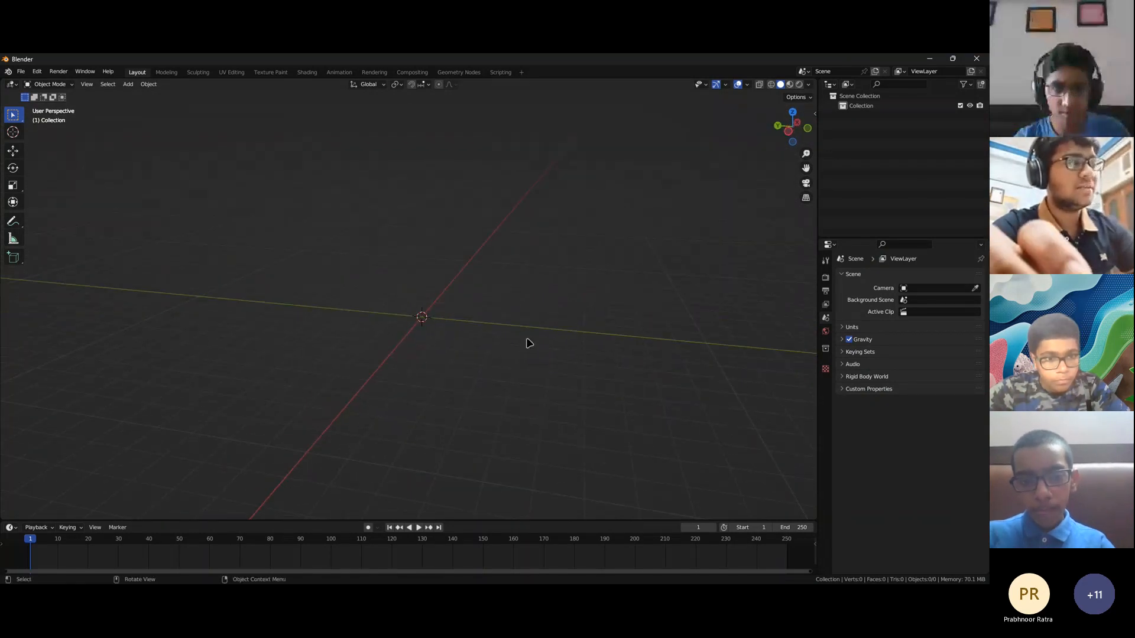
click(128, 86)
mouse_move(148, 96)
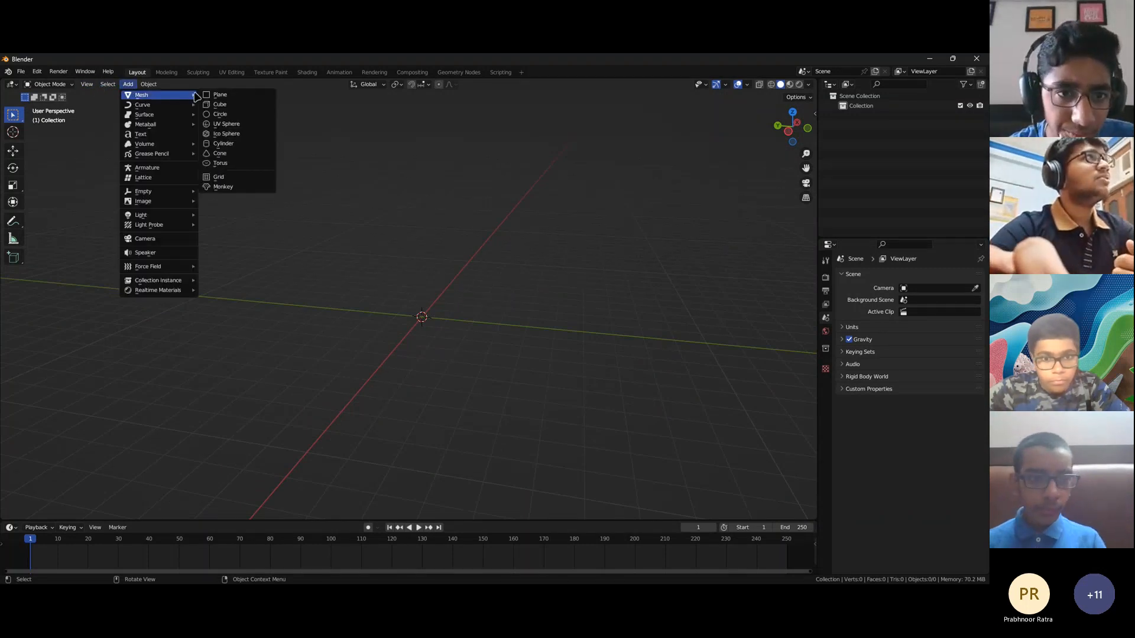
click(223, 106)
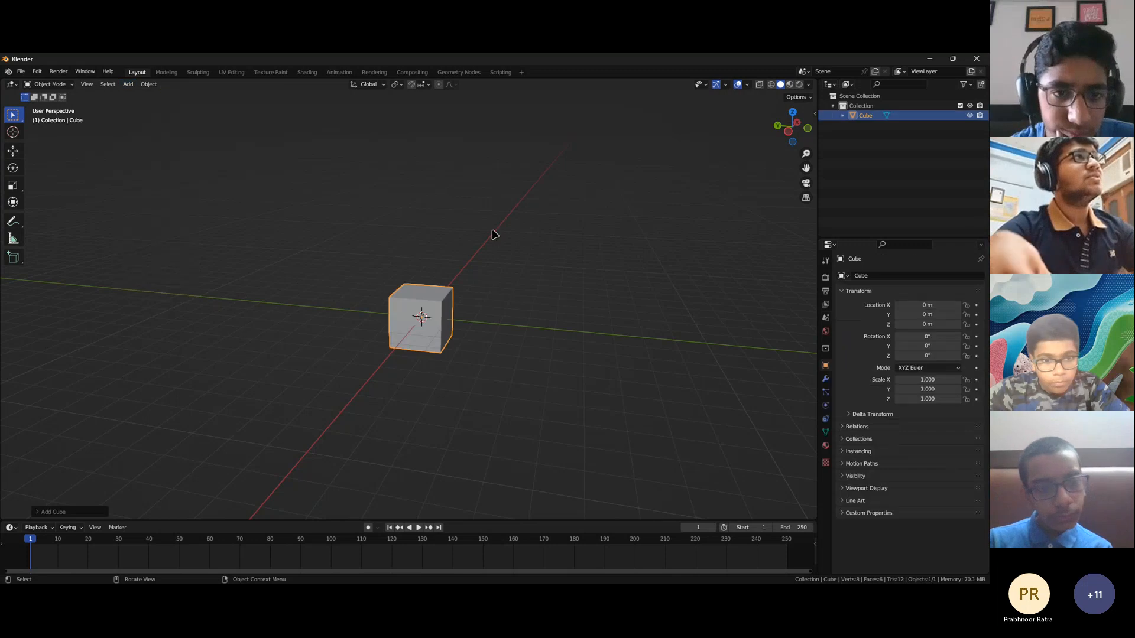
Add a plane mesh at the 3D cursor alongside the existing cube
scroll(520, 272, up, 3)
middle_drag(545, 314, 507, 318)
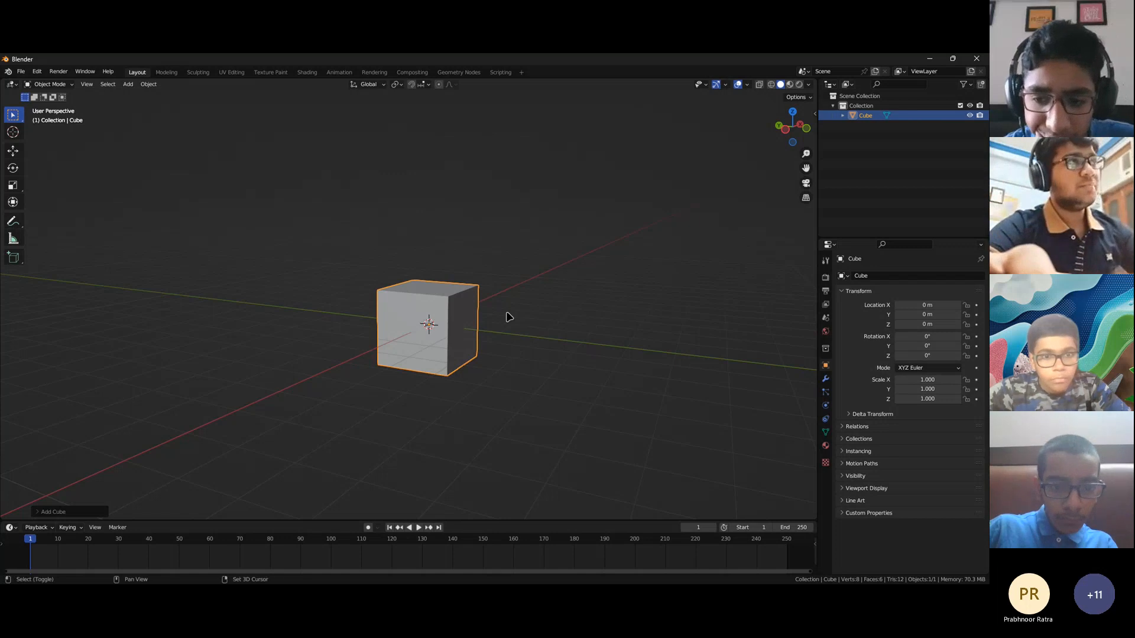
key(shift+a)
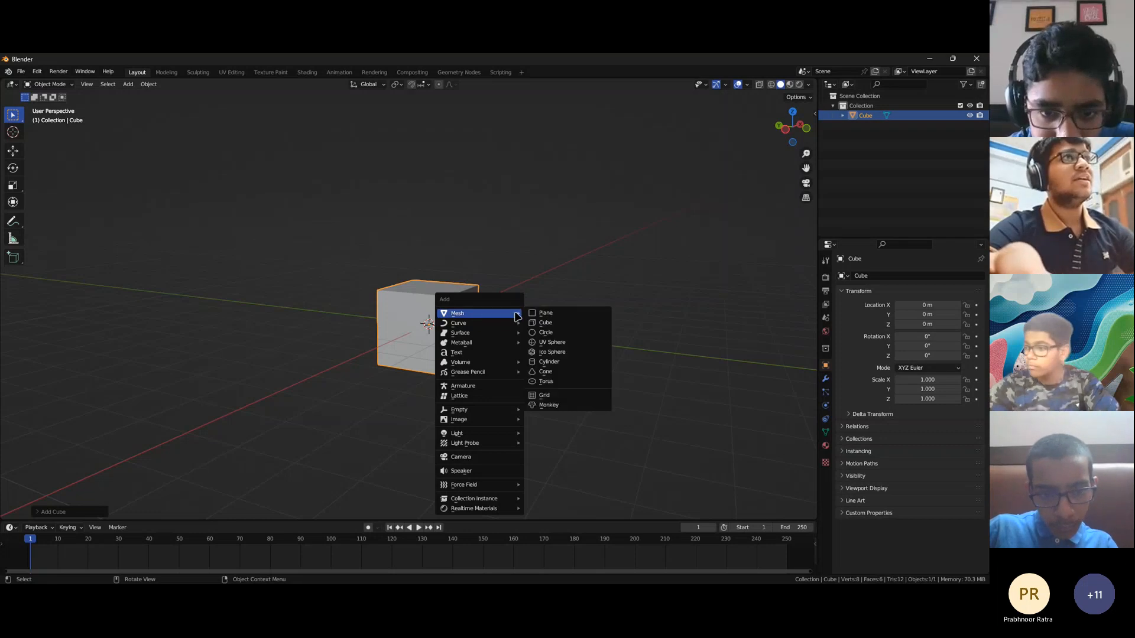
click(546, 314)
middle_drag(512, 367, 853, 182)
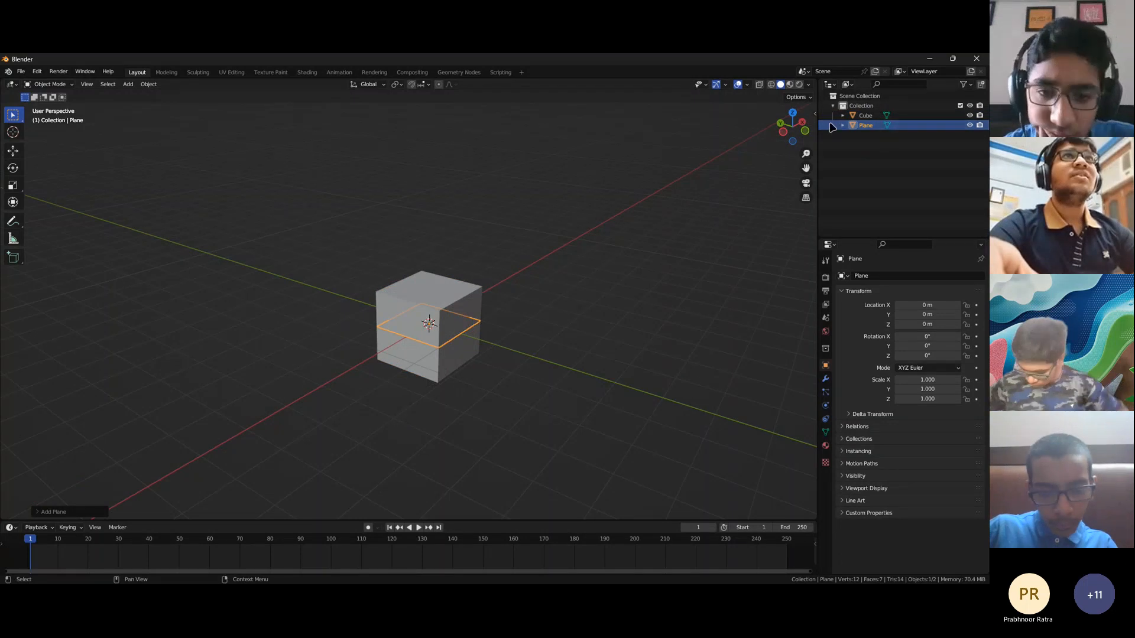
Delete the selected plane from the scene, keeping only the cube
mouse_move(435, 338)
middle_down()
mouse_move(466, 322)
mouse_move(496, 341)
mouse_move(424, 340)
middle_up()
scroll(465, 331, down, 4)
scroll(485, 339, up, 3)
key(Delete)
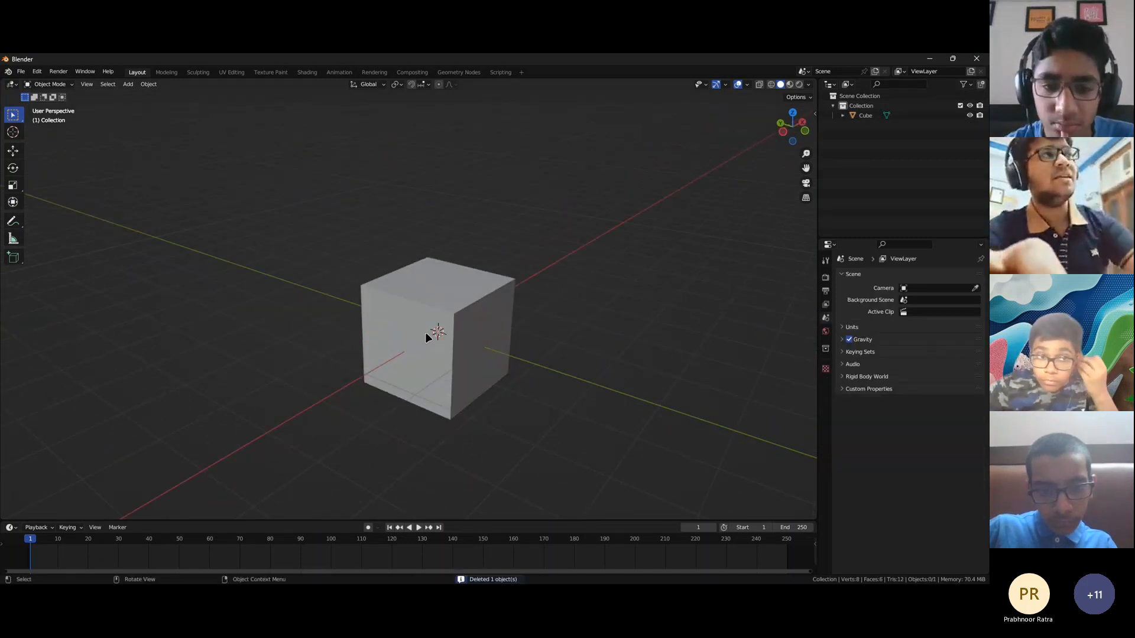
Select the cube and move it about 4.4 m along the X axis with the Move tool
click(424, 331)
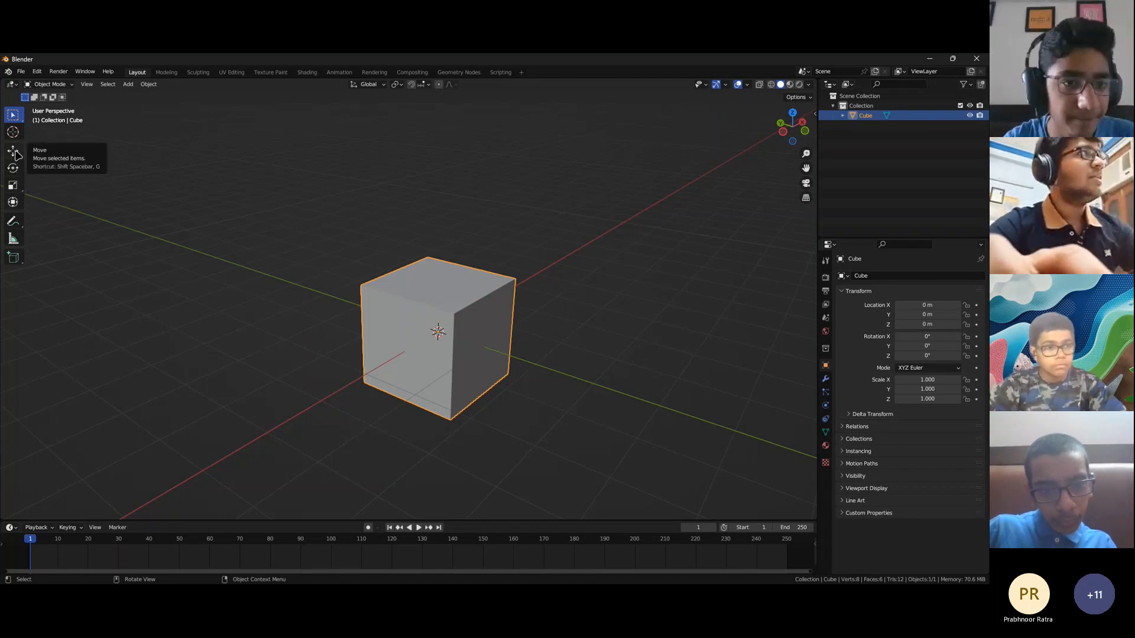
click(13, 152)
middle_drag(476, 316, 420, 304)
middle_drag(464, 357, 450, 355)
scroll(451, 356, down, 3)
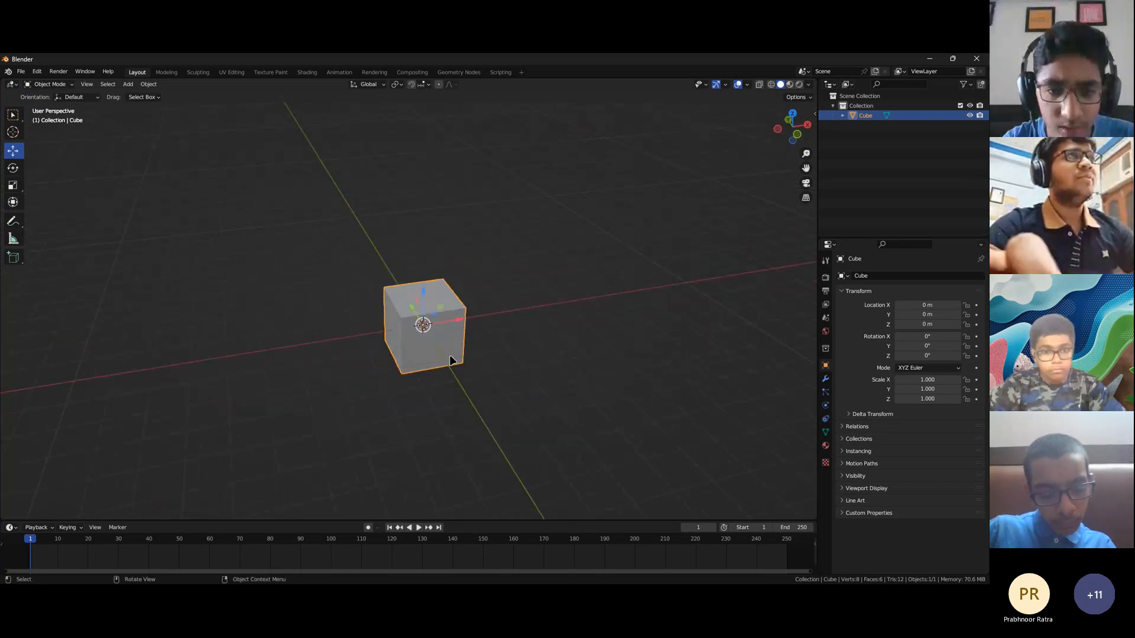
scroll(473, 342, up, 4)
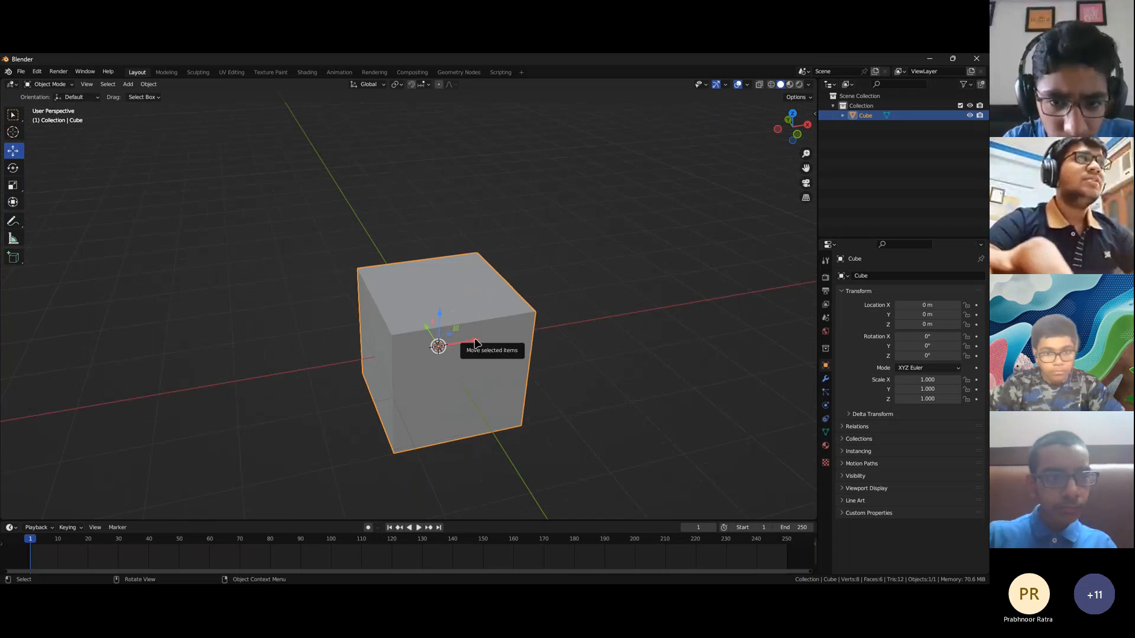
drag(474, 343, 723, 308)
Move the cube about 6.2 m along the Y axis
scroll(627, 337, down, 3)
middle_drag(623, 339, 553, 303)
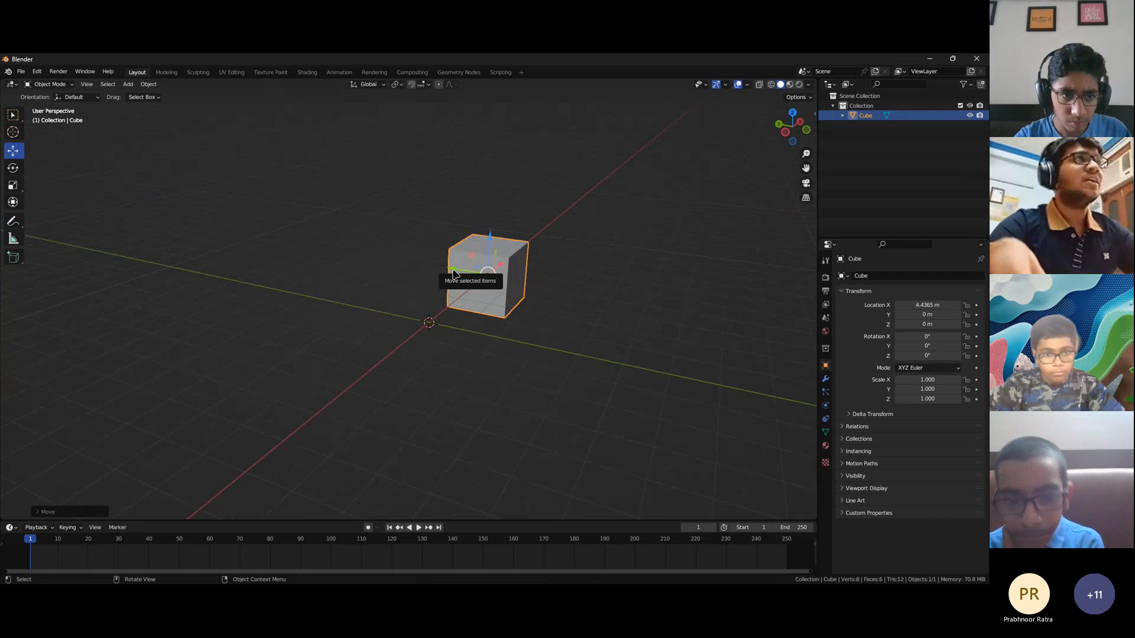
drag(452, 271, 296, 257)
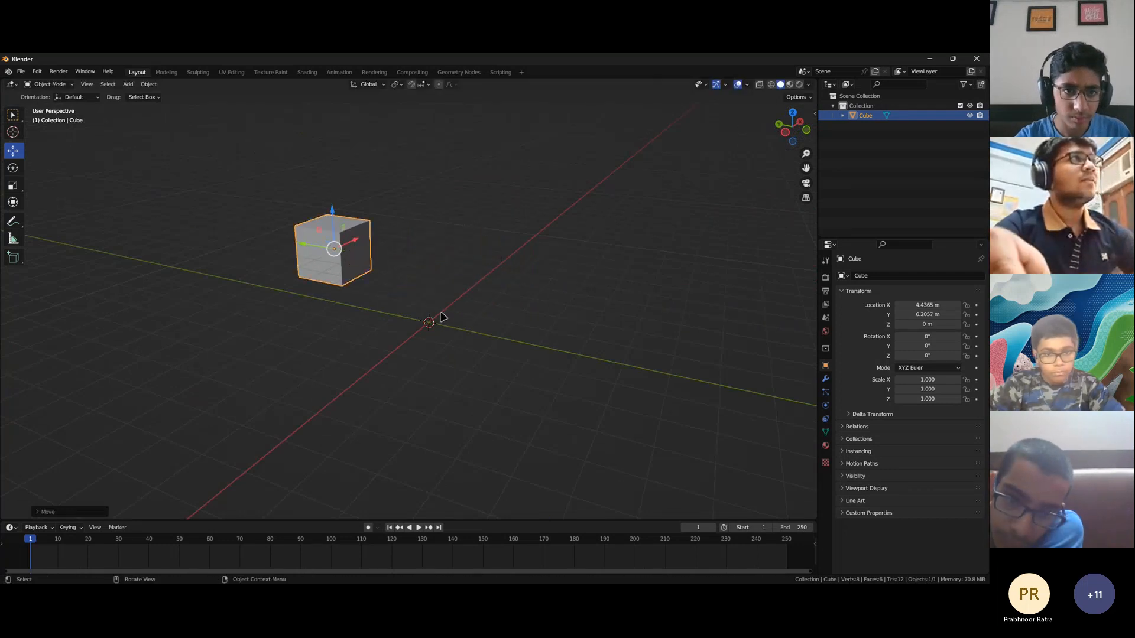
Move the cube freely without an axis constraint, placing it at about X 2.4 m, Y 10 m, Z 4.6 m
middle_drag(447, 314, 474, 355)
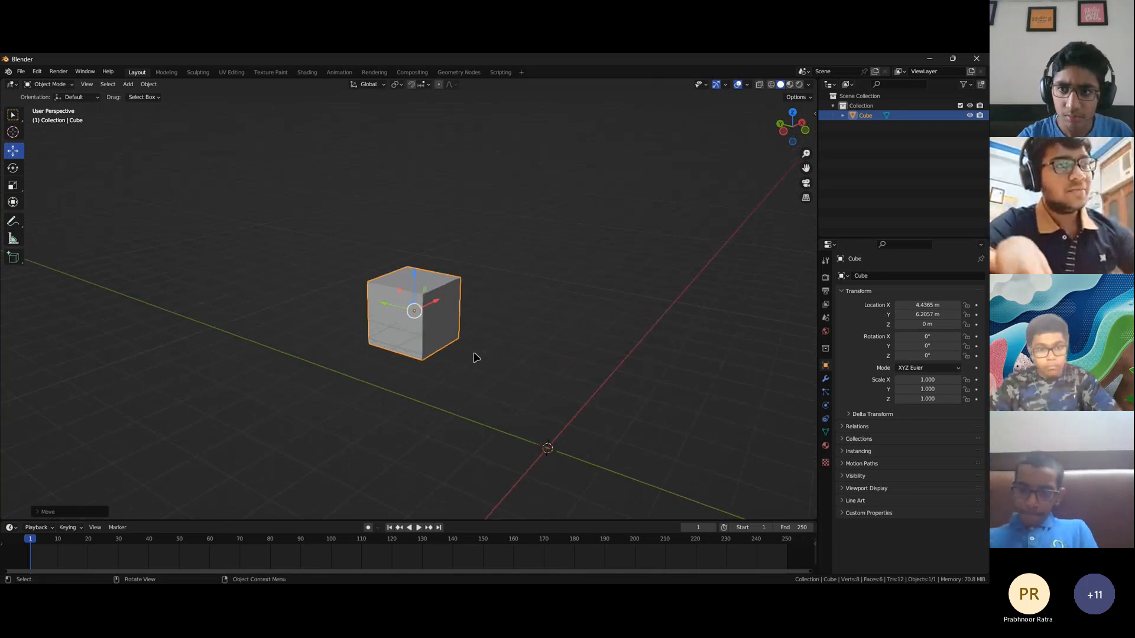
scroll(452, 347, down, 1)
key(g)
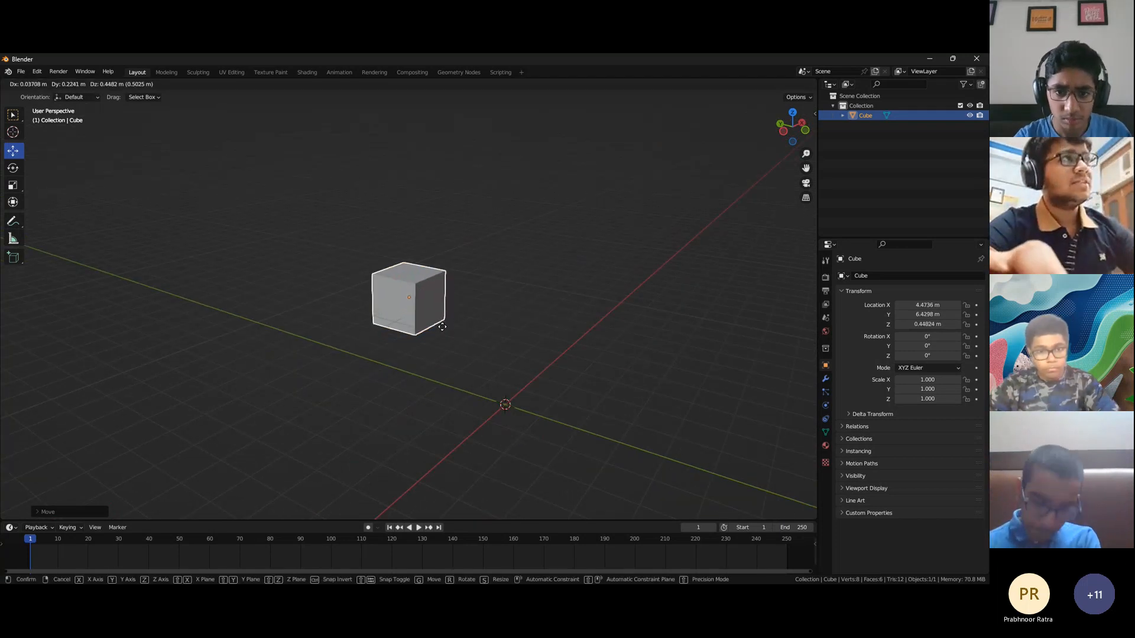
click(517, 321)
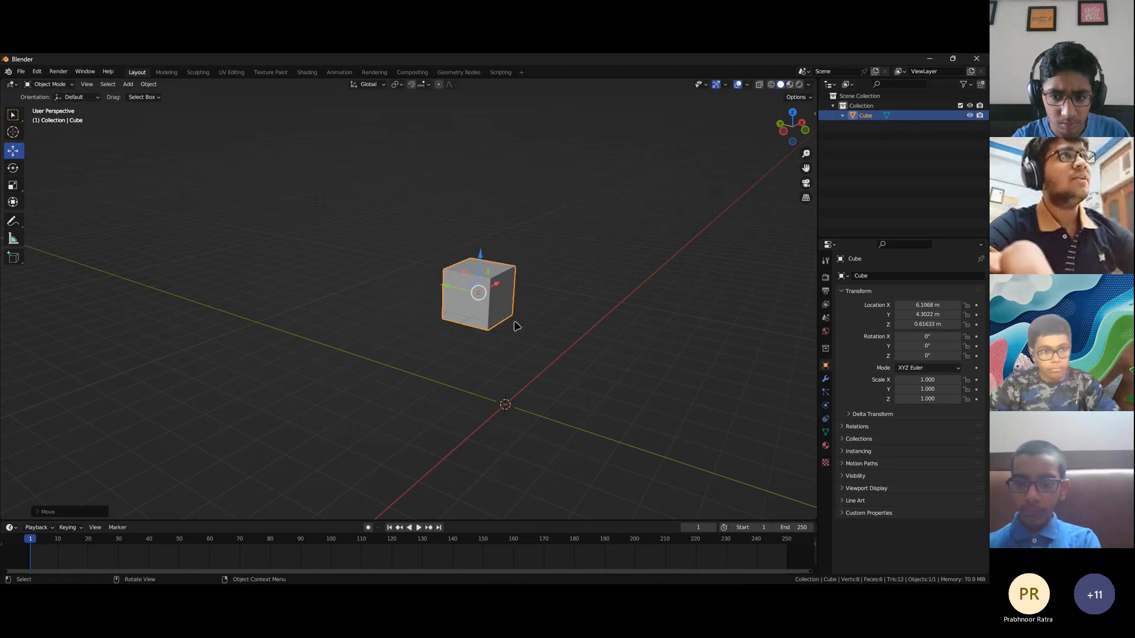
middle_drag(542, 337, 518, 333)
key(g)
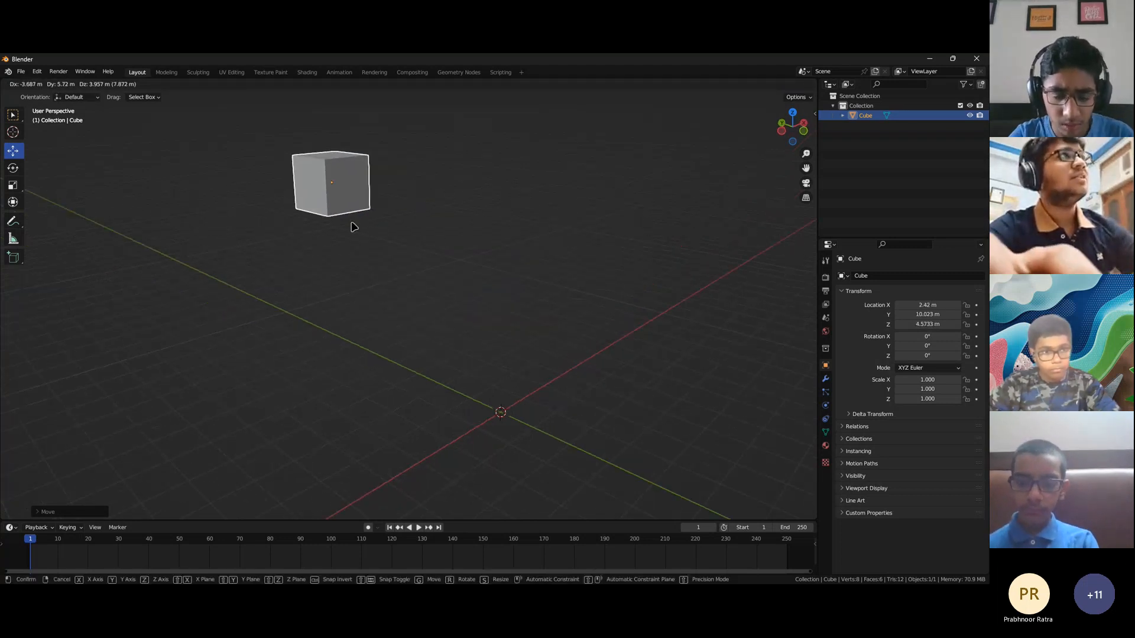
click(355, 225)
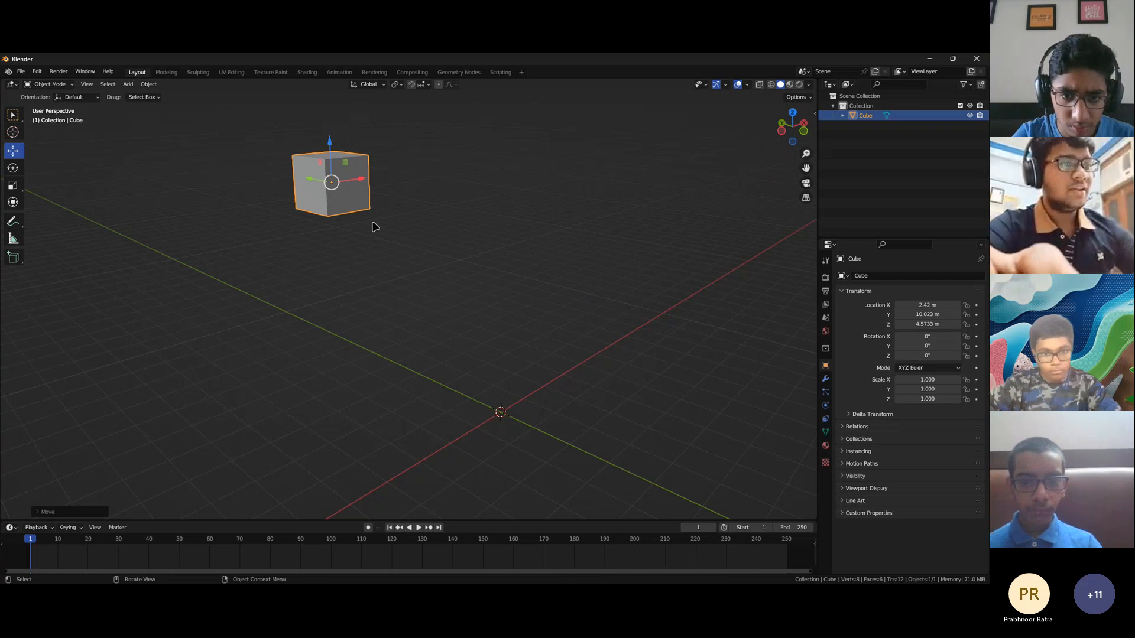
Try the X and Y axis constraints while moving the cube, and place it along Z at about 3.9 m
key(g)
key(x)
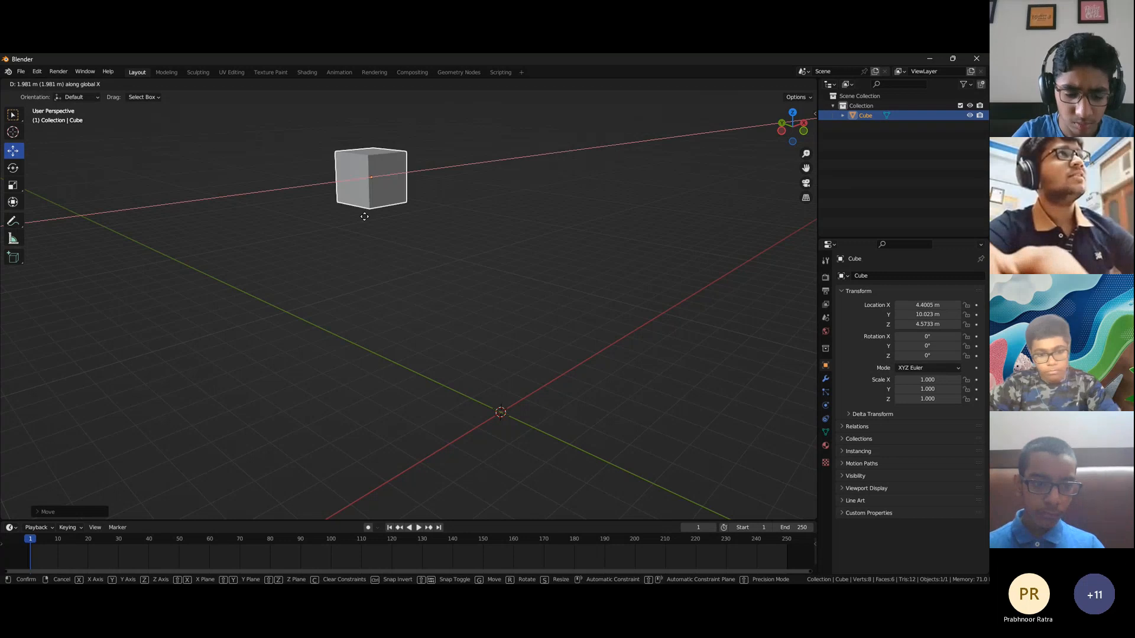
key(y)
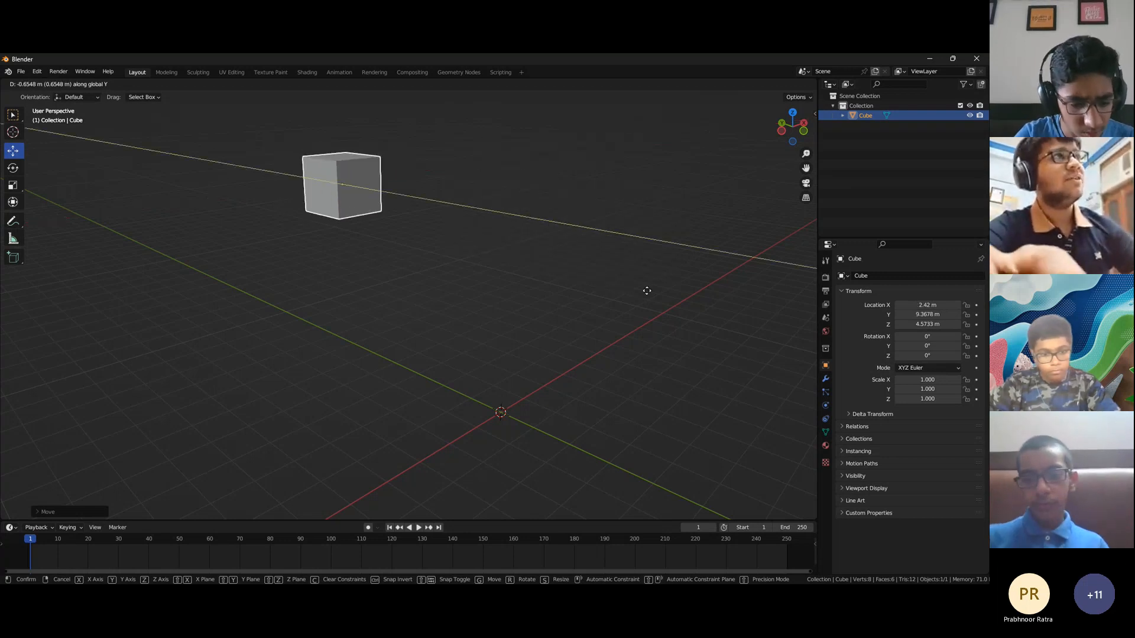
key(z)
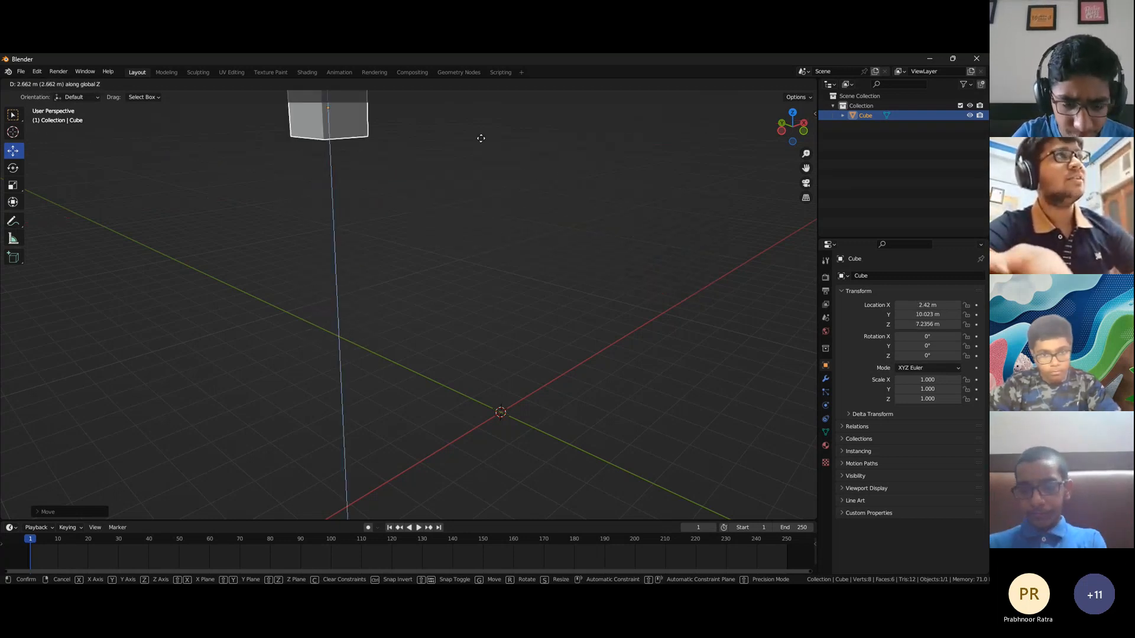
click(471, 293)
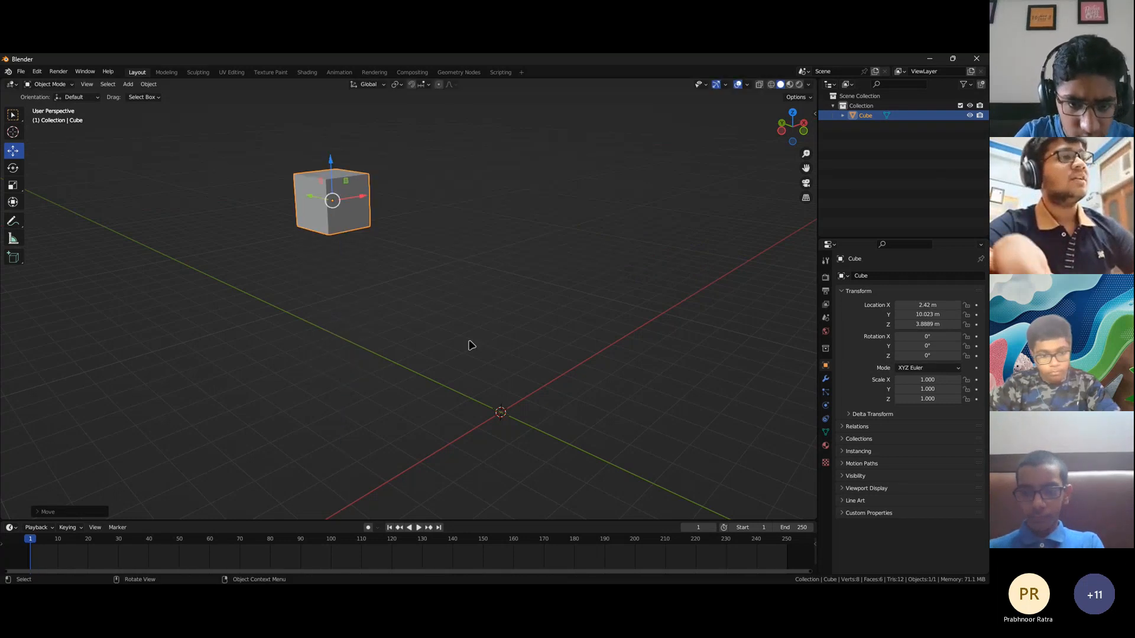
Rotate the cube freehand with the Rotate tool to about 107° on X and about -164° on Z
mouse_move(471, 344)
middle_down()
mouse_move(497, 351)
mouse_move(431, 312)
mouse_move(585, 334)
mouse_move(448, 317)
mouse_move(486, 335)
middle_up()
scroll(486, 336, up, 2)
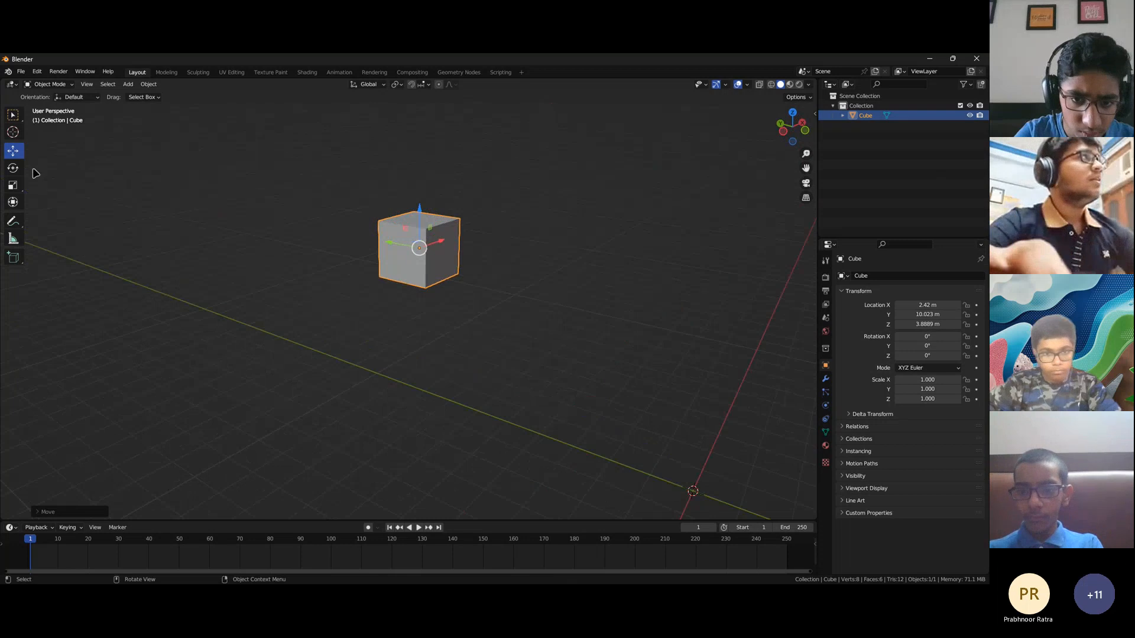
click(13, 170)
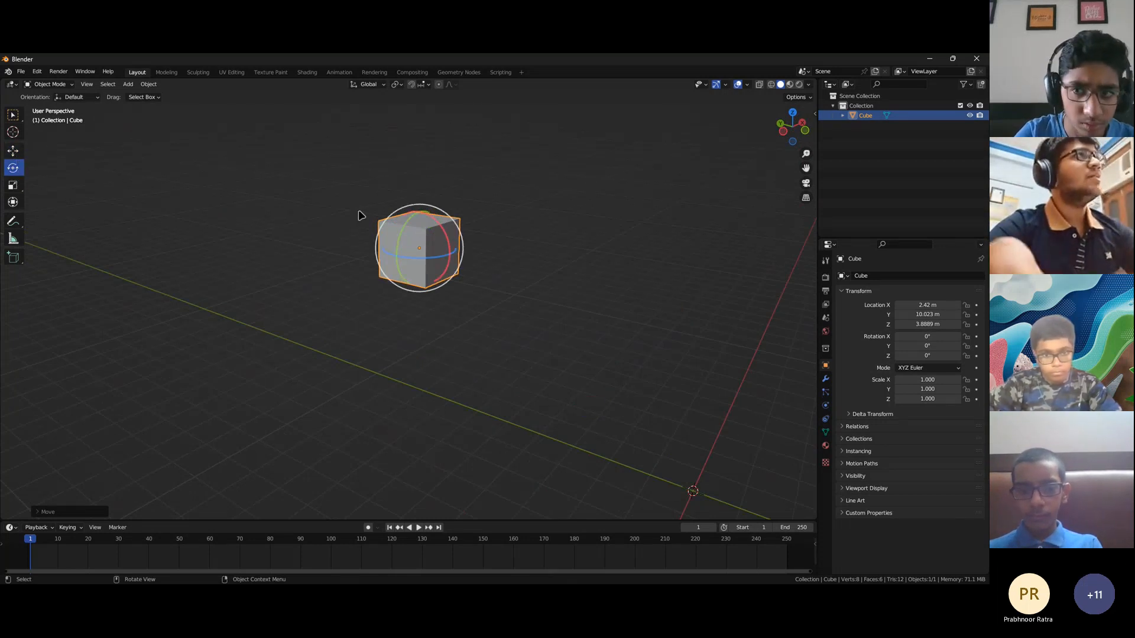
middle_drag(362, 216, 438, 262)
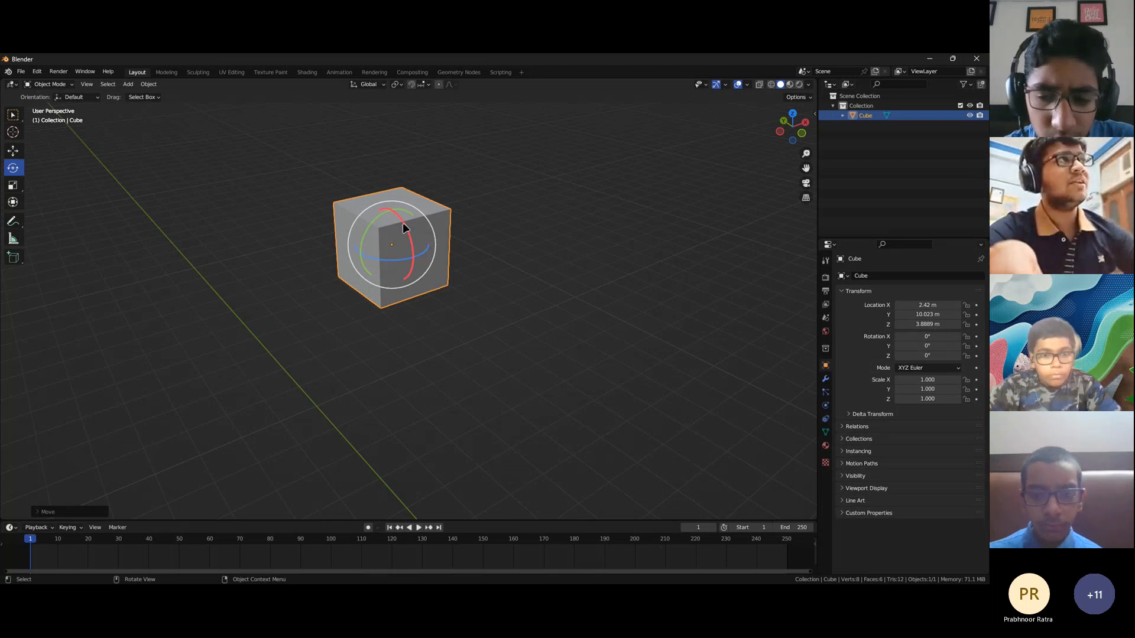
drag(403, 223, 414, 272)
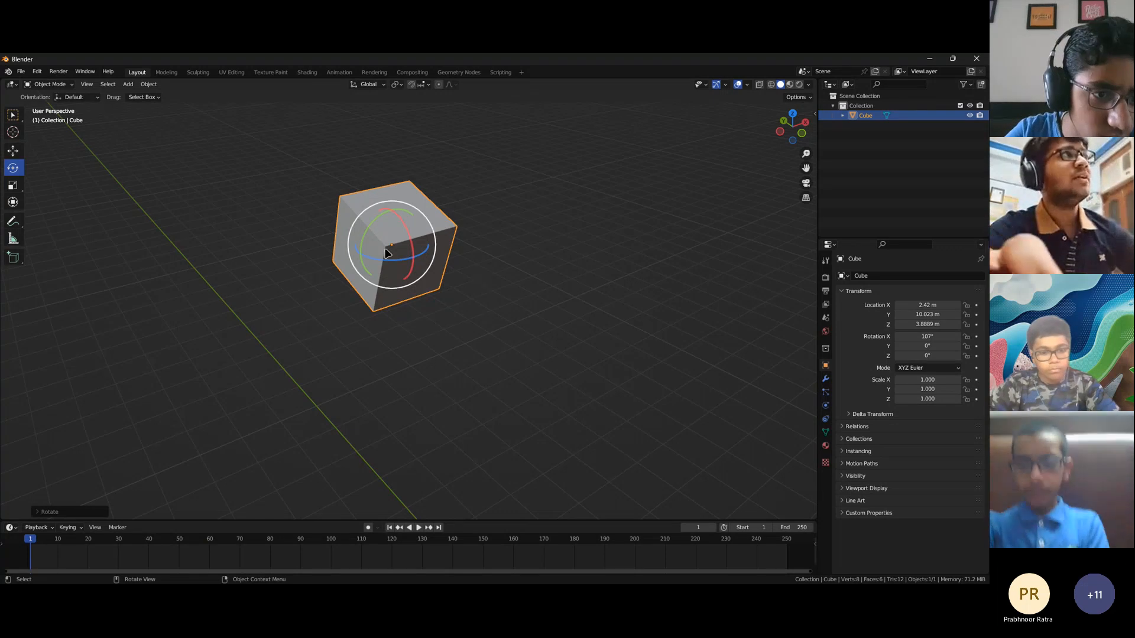
drag(405, 262, 379, 258)
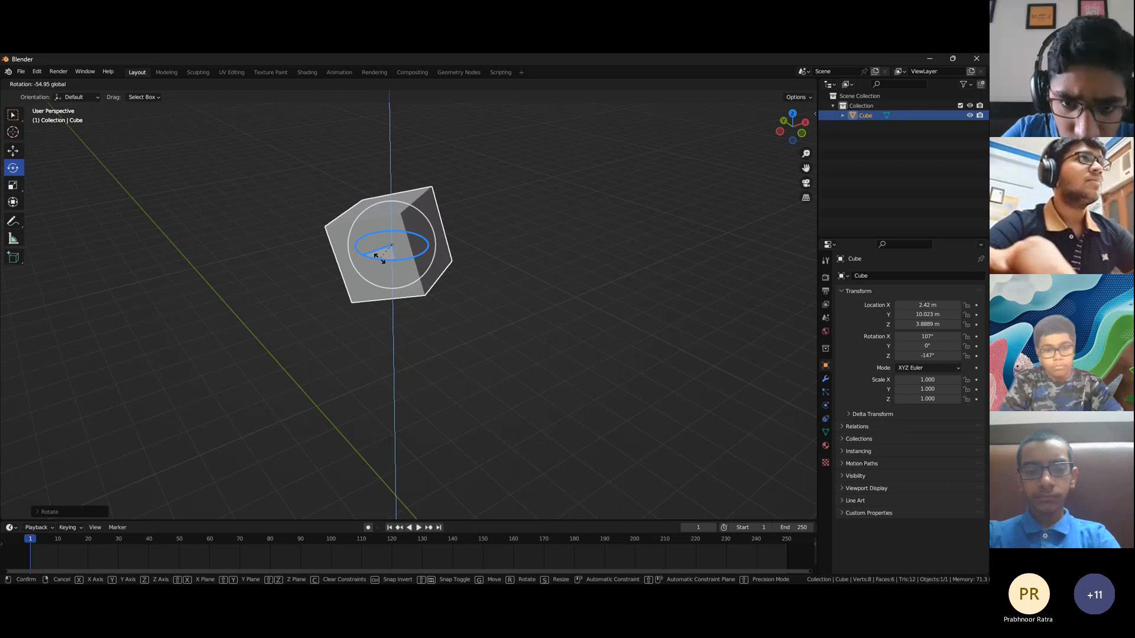
drag(380, 258, 374, 260)
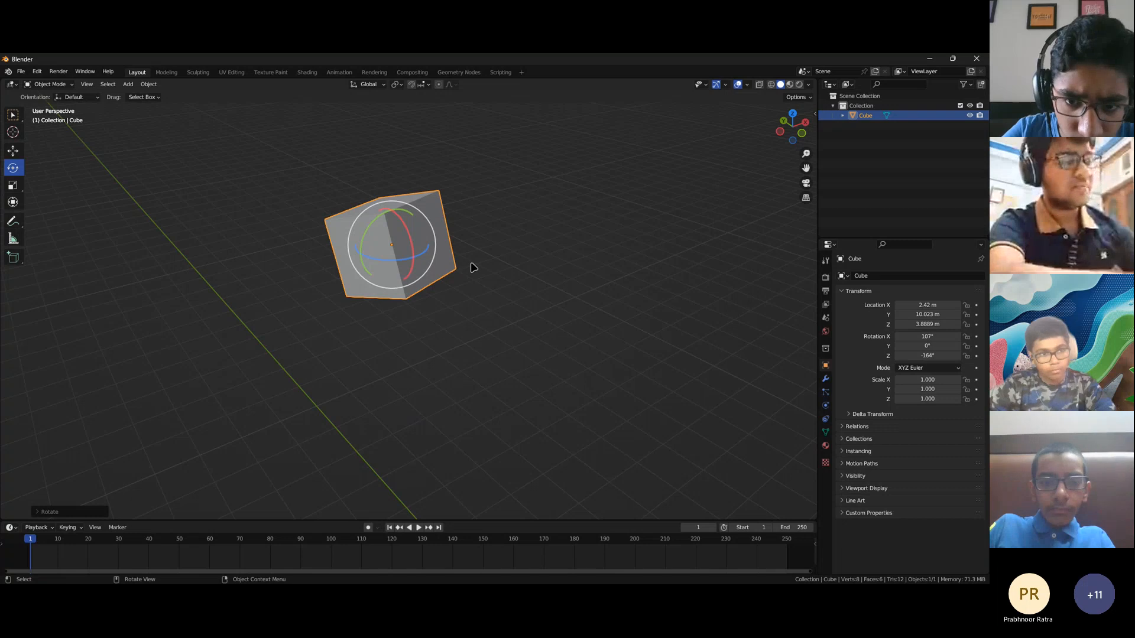
Rotate the cube by exactly 90° about the global Z axis
key(r)
key(z)
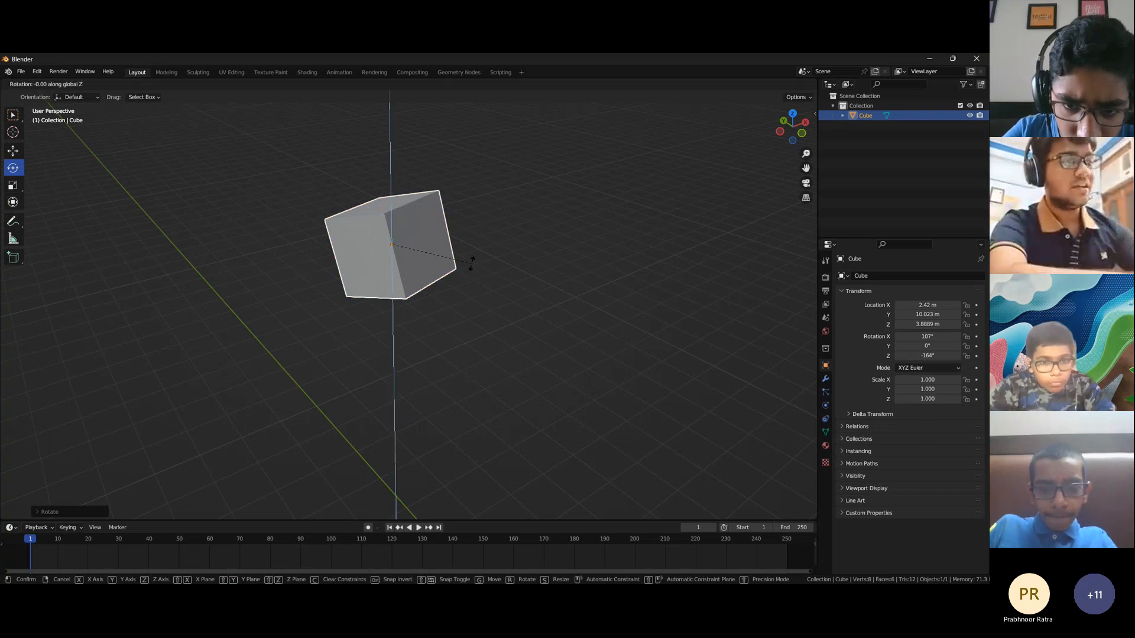
text(9)
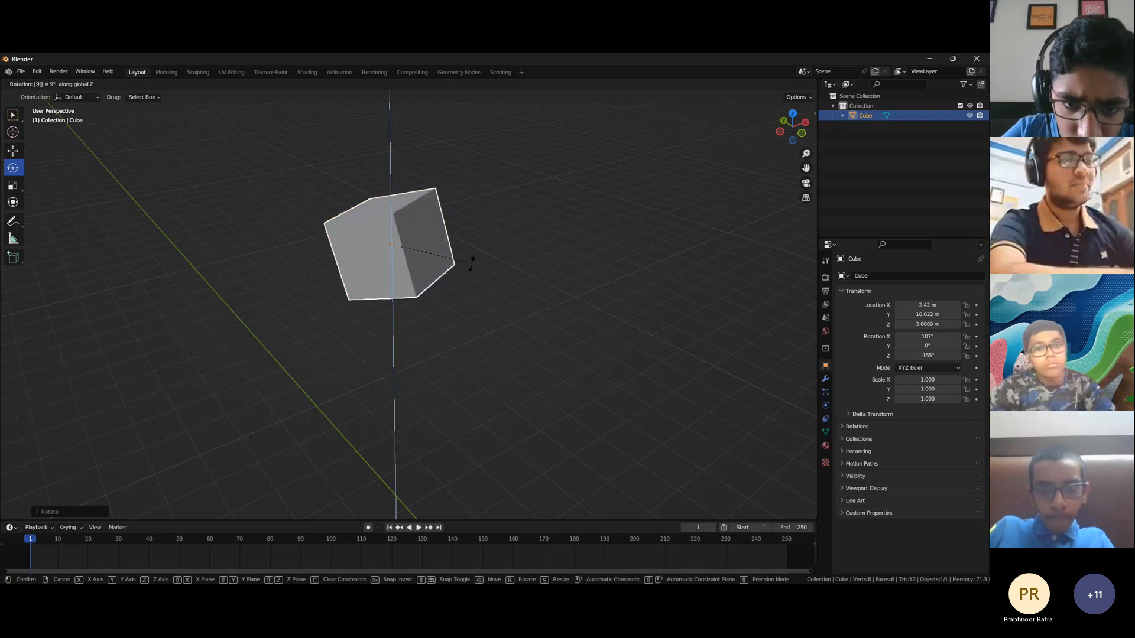
text(0)
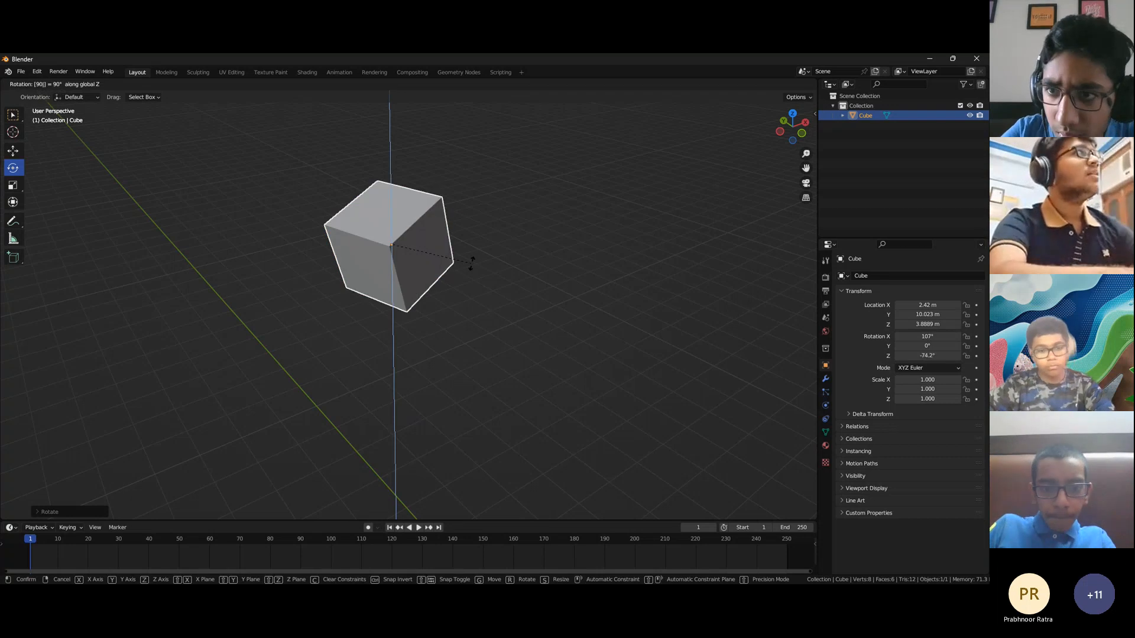
key(Return)
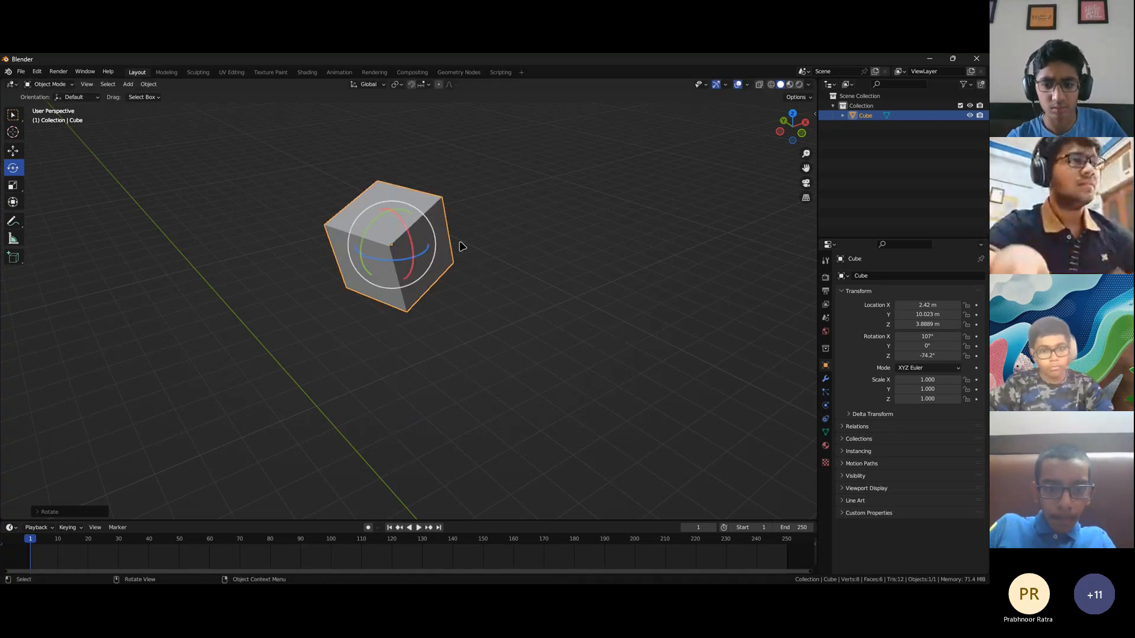
Try moving the rotated cube along the global X axis, and cancel the move
middle_drag(462, 246, 555, 316)
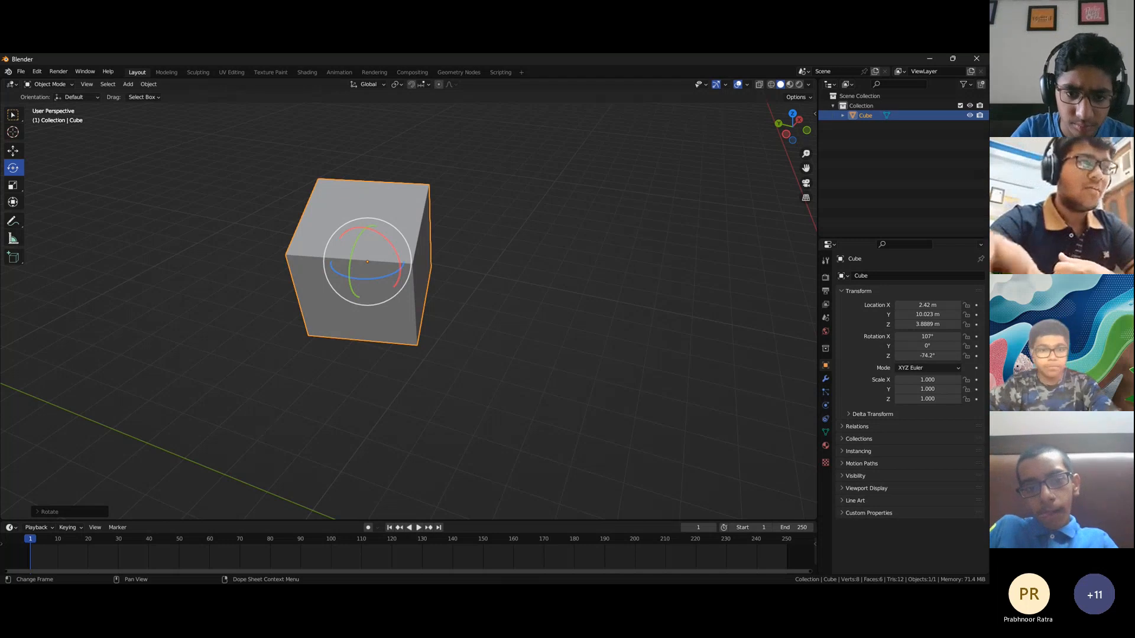
middle_drag(638, 451, 576, 400)
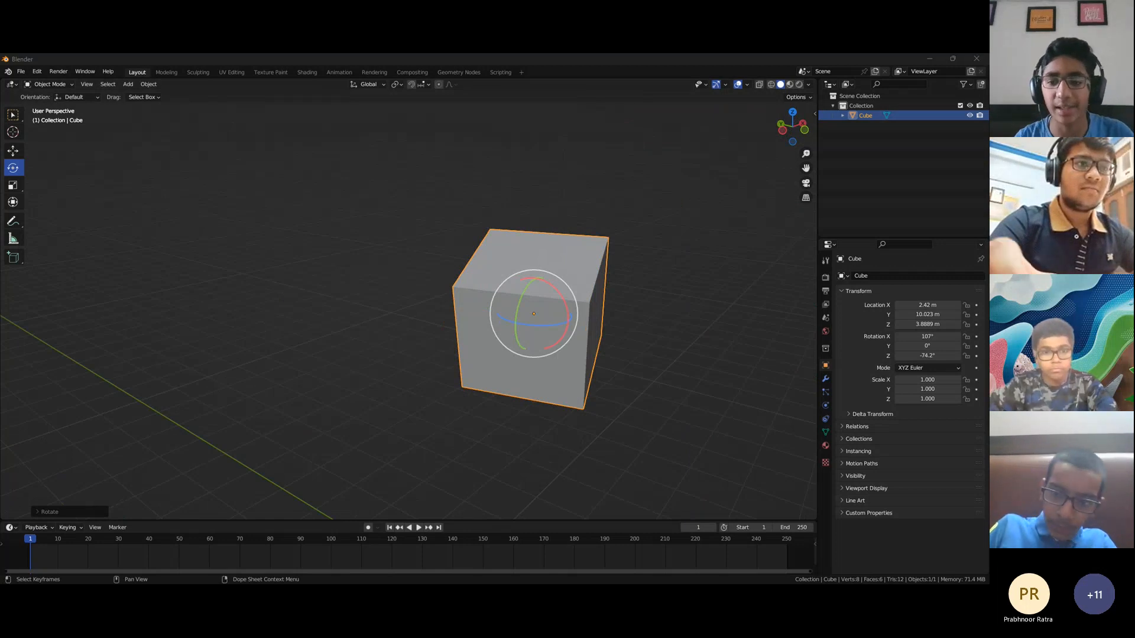
middle_drag(696, 347, 481, 352)
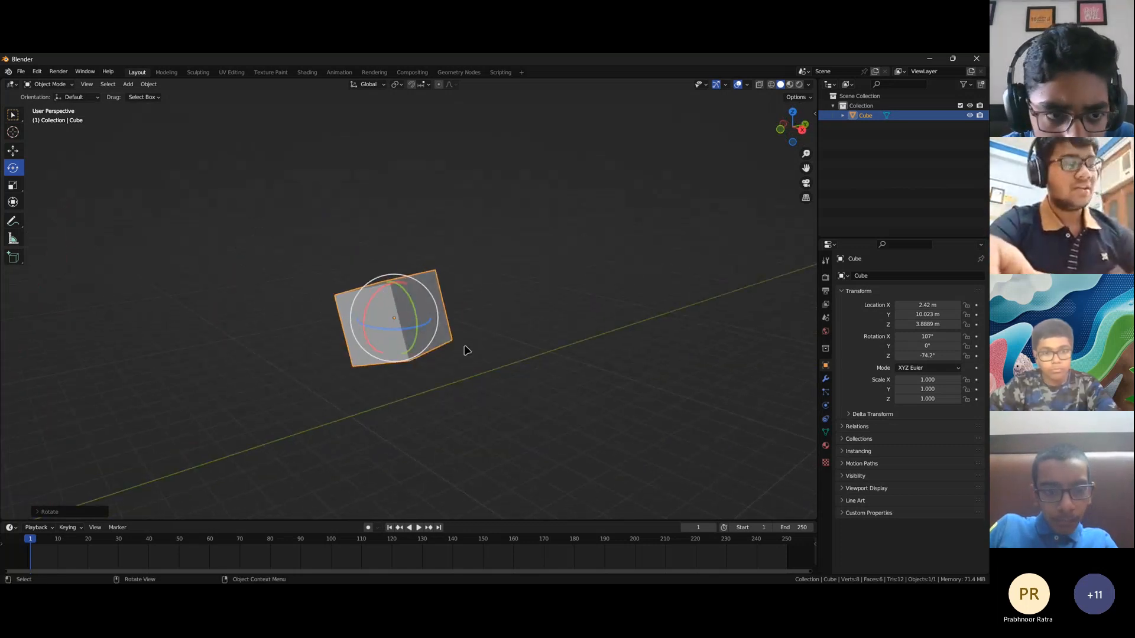
key(g)
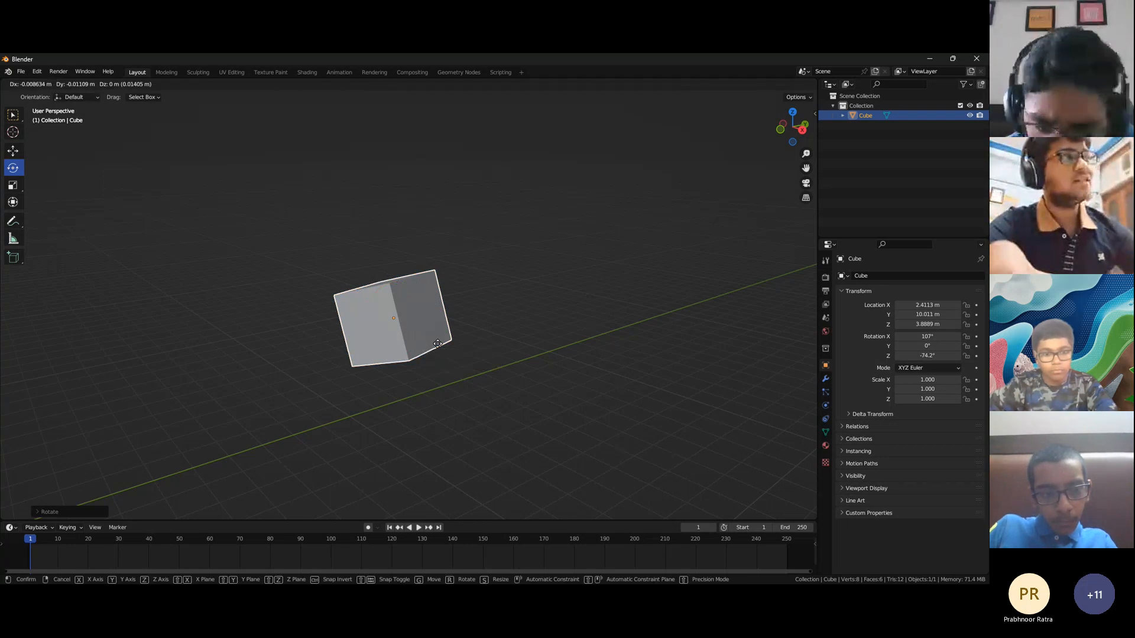
key(x)
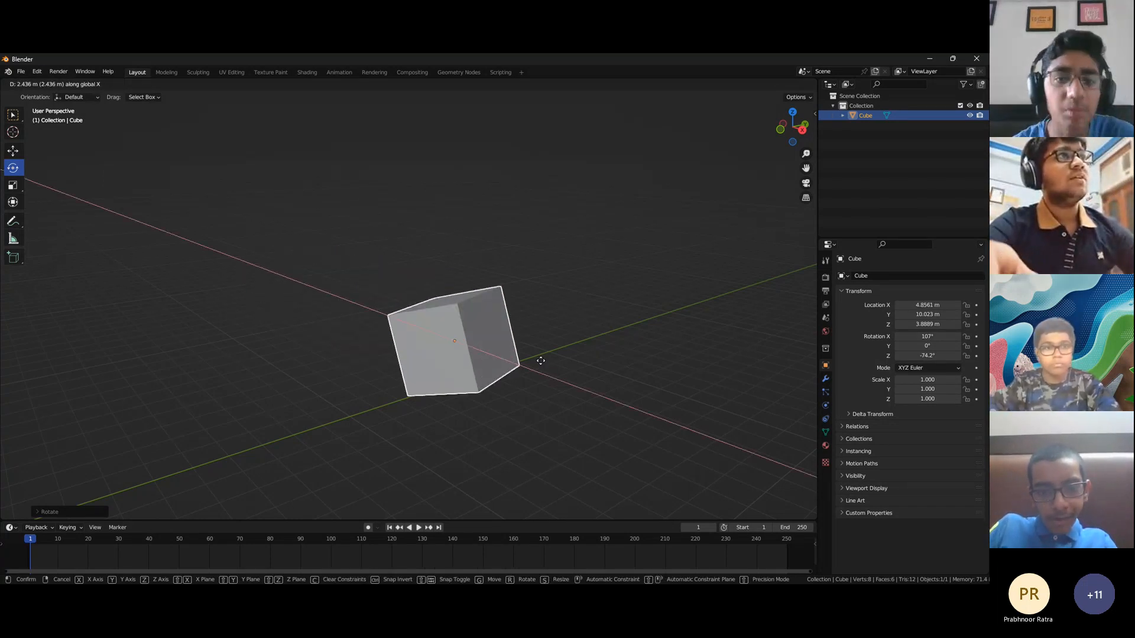
key(Escape)
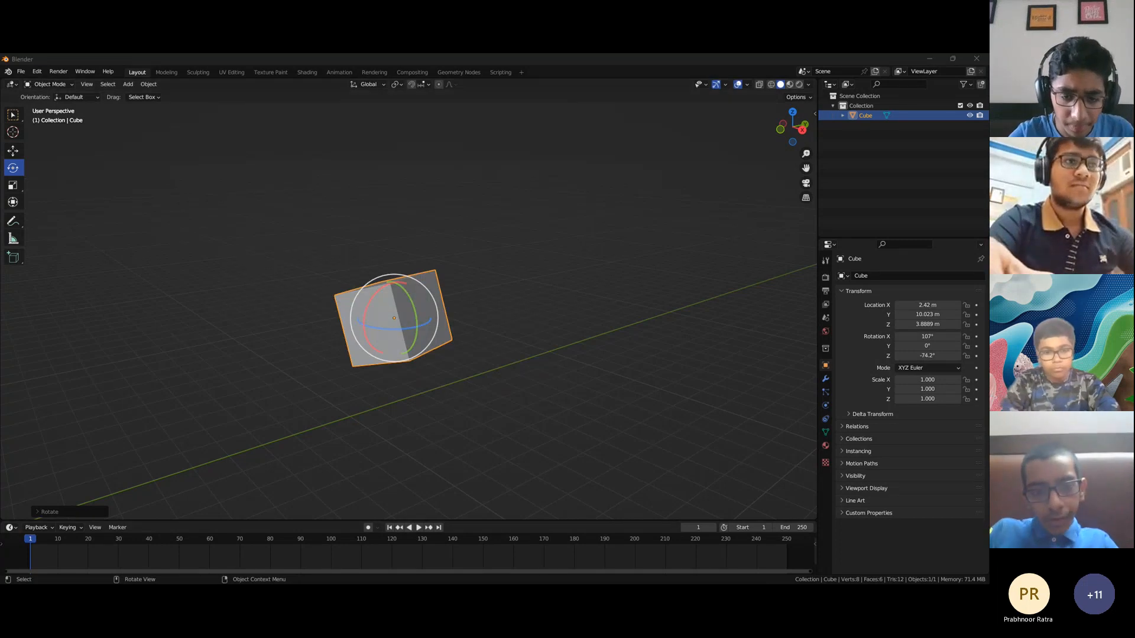
middle_drag(532, 406, 353, 344)
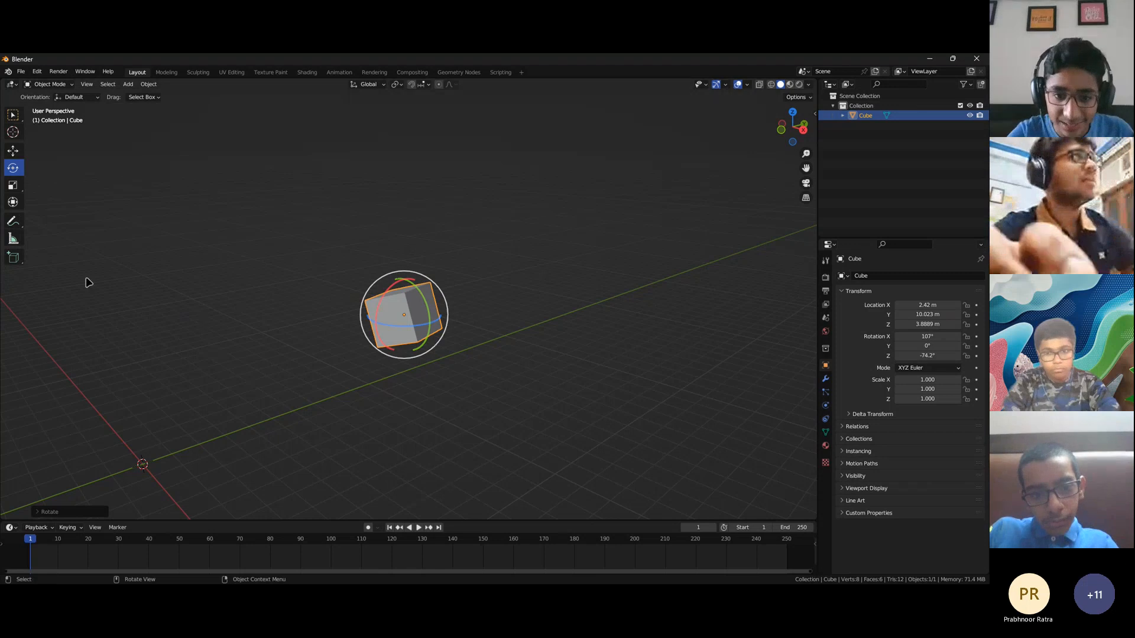
Scale the rotated cube freehand with the Scale tool to about 2.66 on X, 2.78 on Y and 8.41 on Z
click(13, 188)
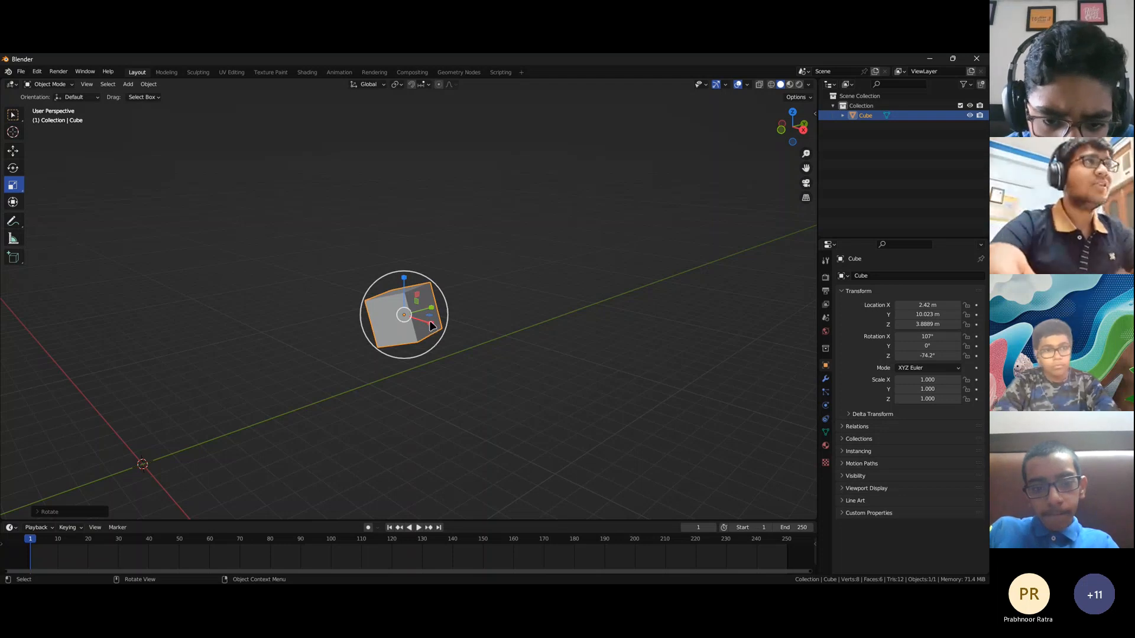
drag(431, 326, 615, 362)
middle_drag(464, 314, 343, 351)
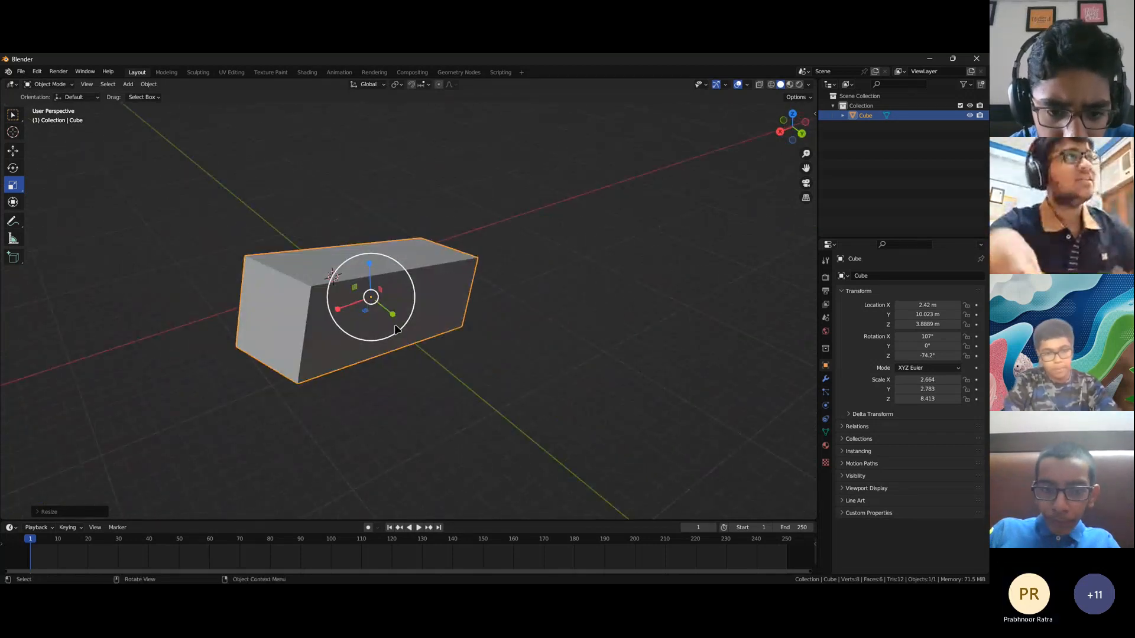
middle_drag(435, 362, 446, 353)
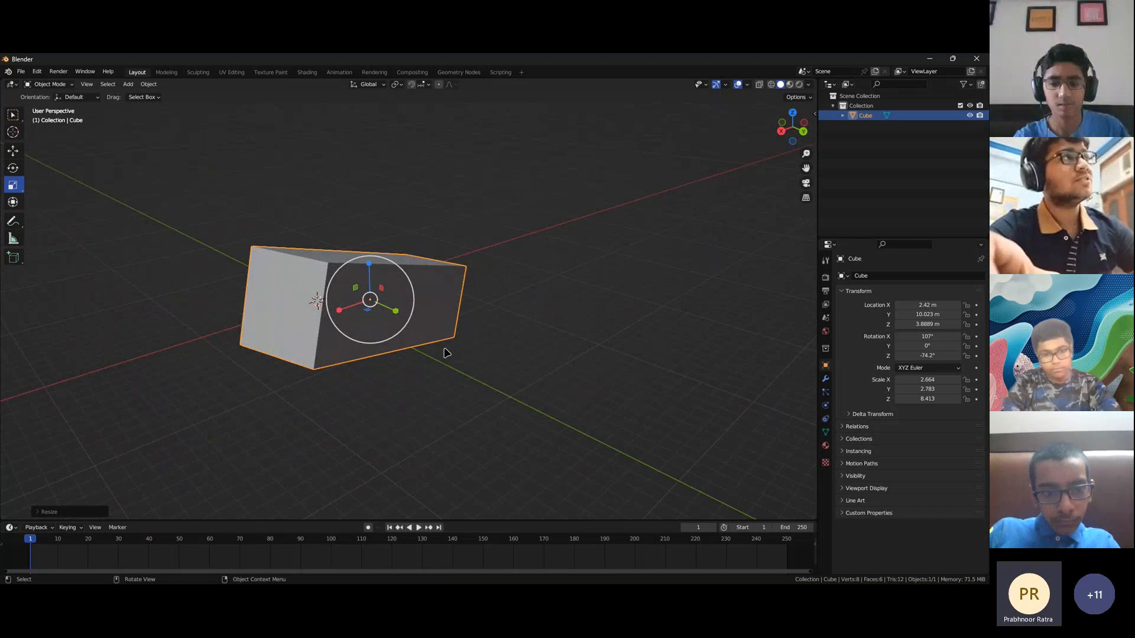
Stretch the cube along the global Y axis until its scale is about 6.64, 2.83 and 9.88
key(s)
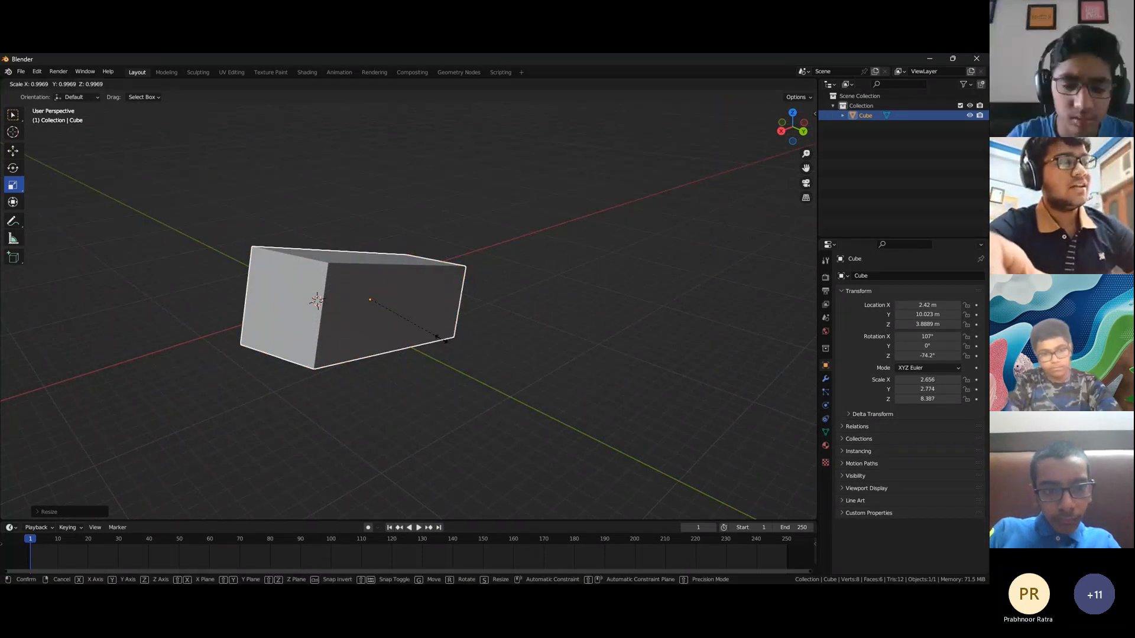
key(y)
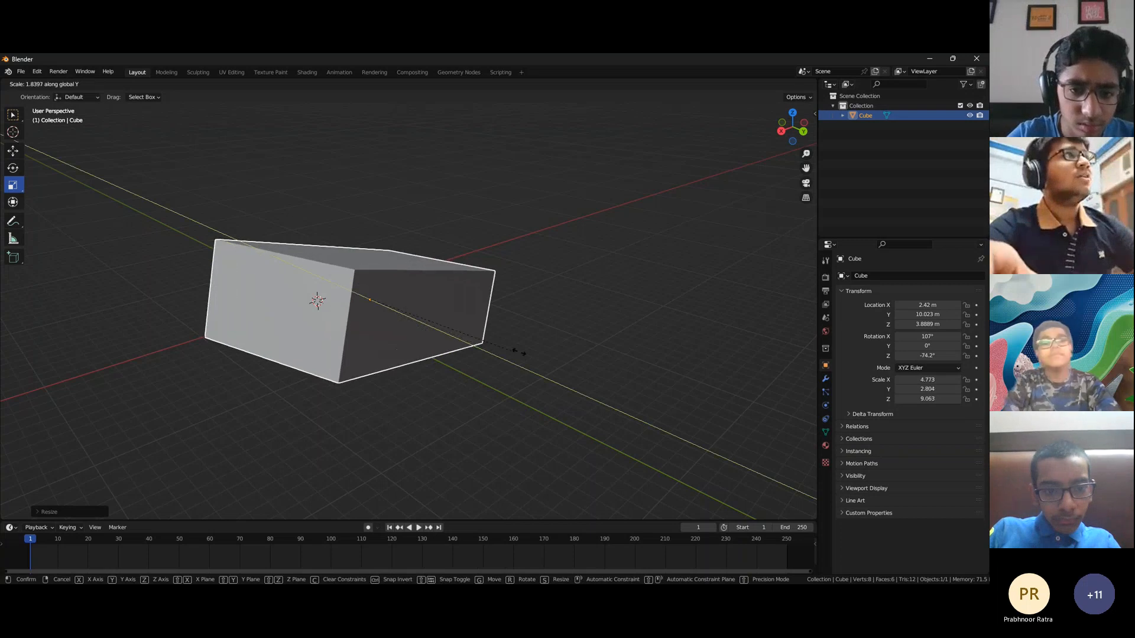
click(568, 361)
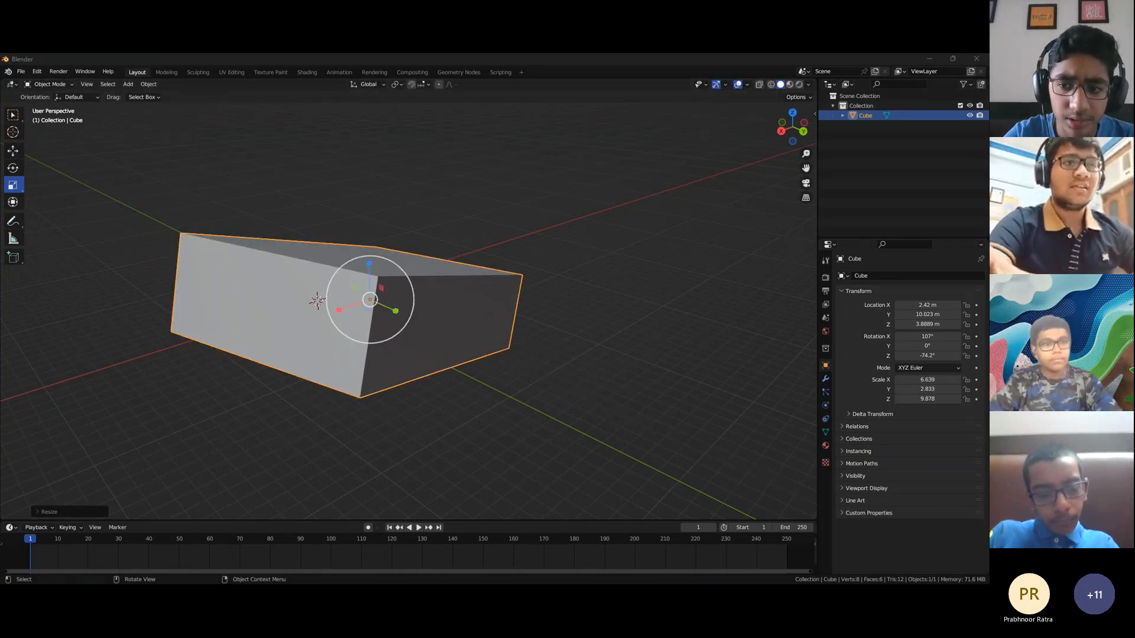
View the stretched cube from the right orthographic viewpoint, and return to a perspective view with the navigation gizmo
middle_drag(436, 420, 520, 392)
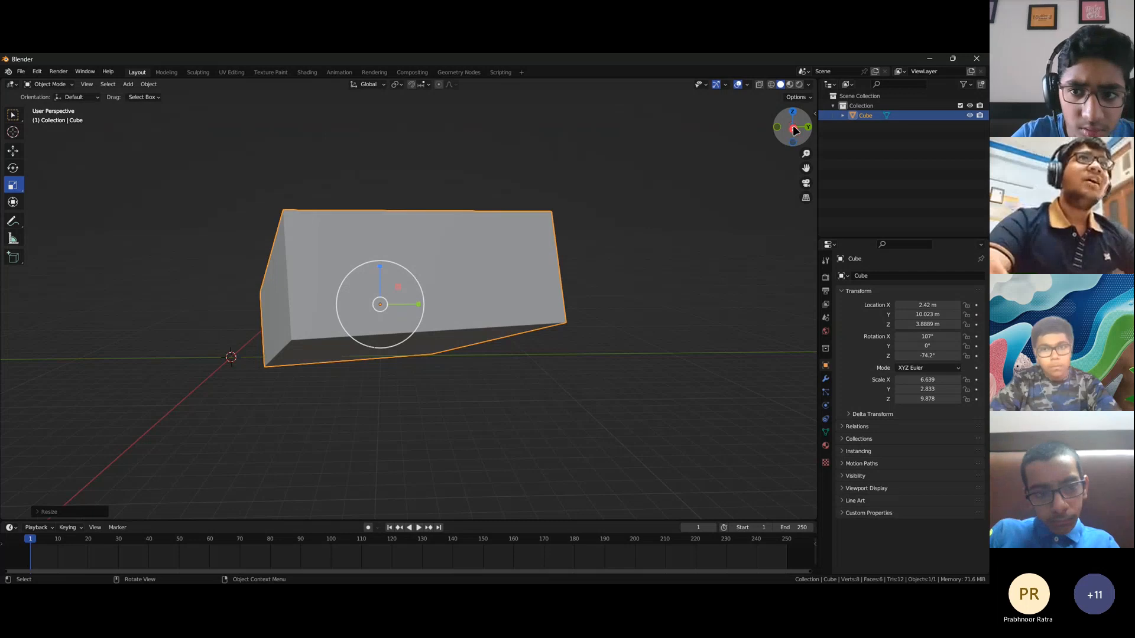
drag(795, 130, 783, 135)
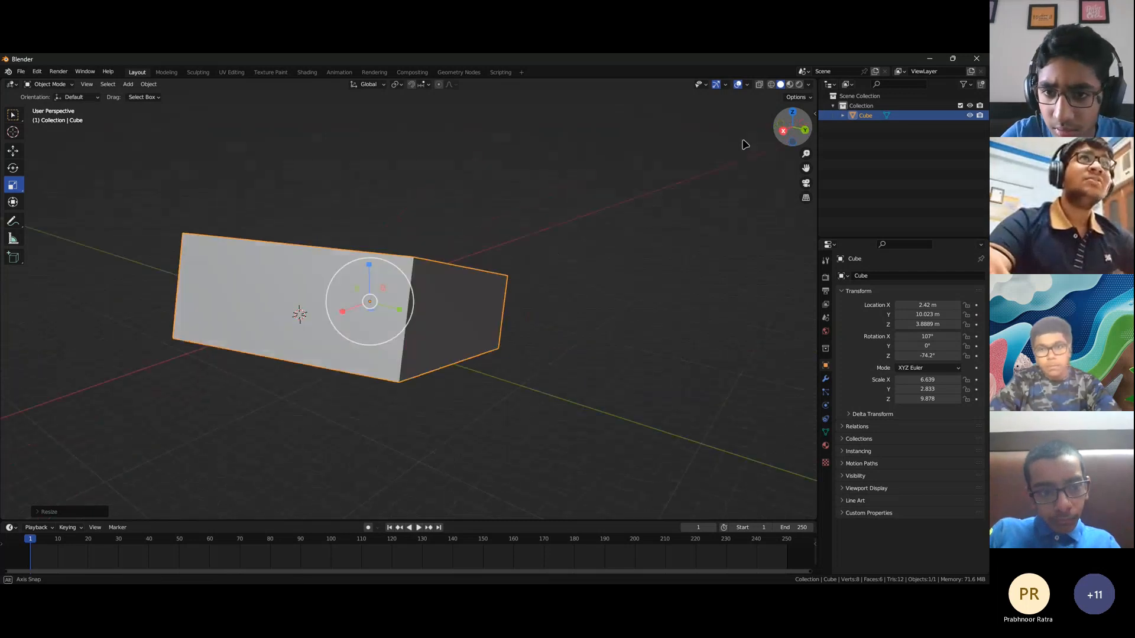
click(784, 133)
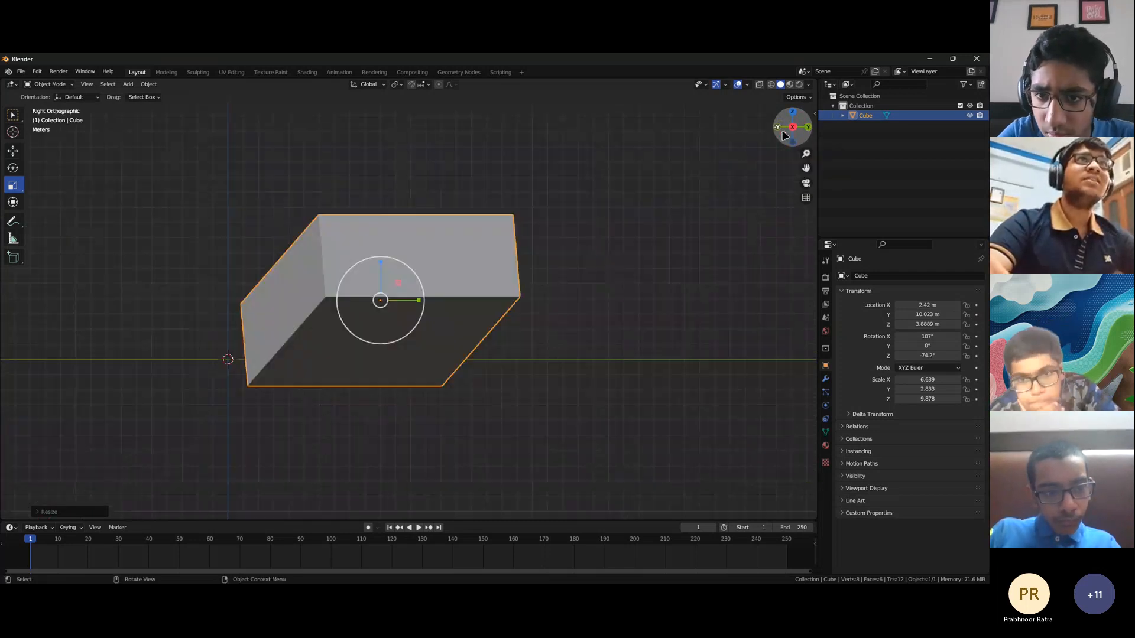
scroll(442, 378, down, 2)
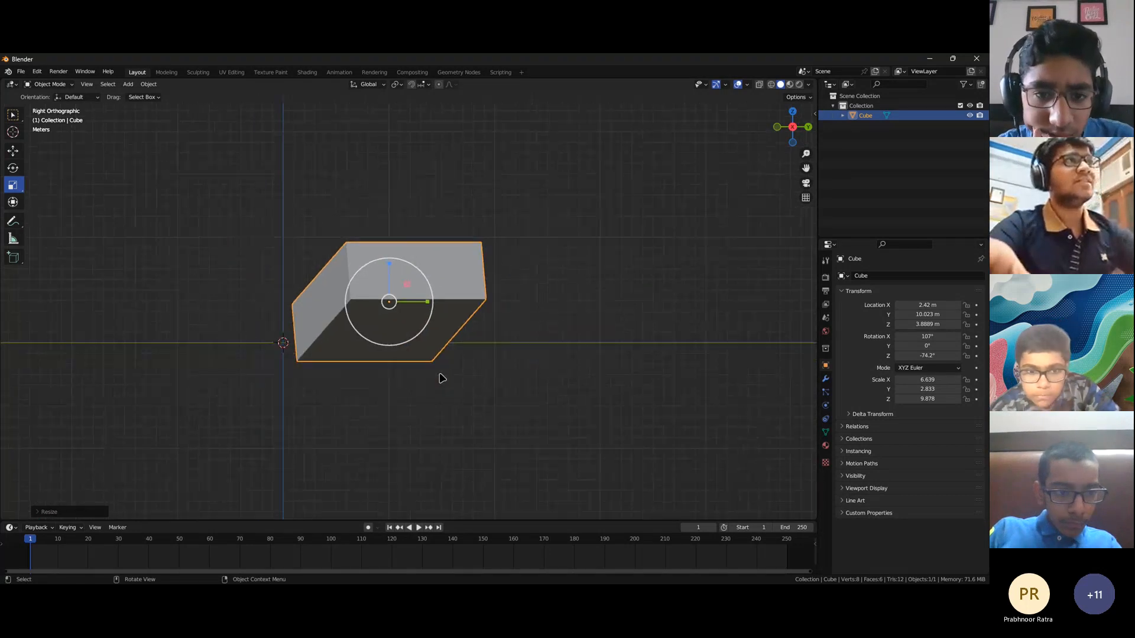
scroll(443, 377, up, 3)
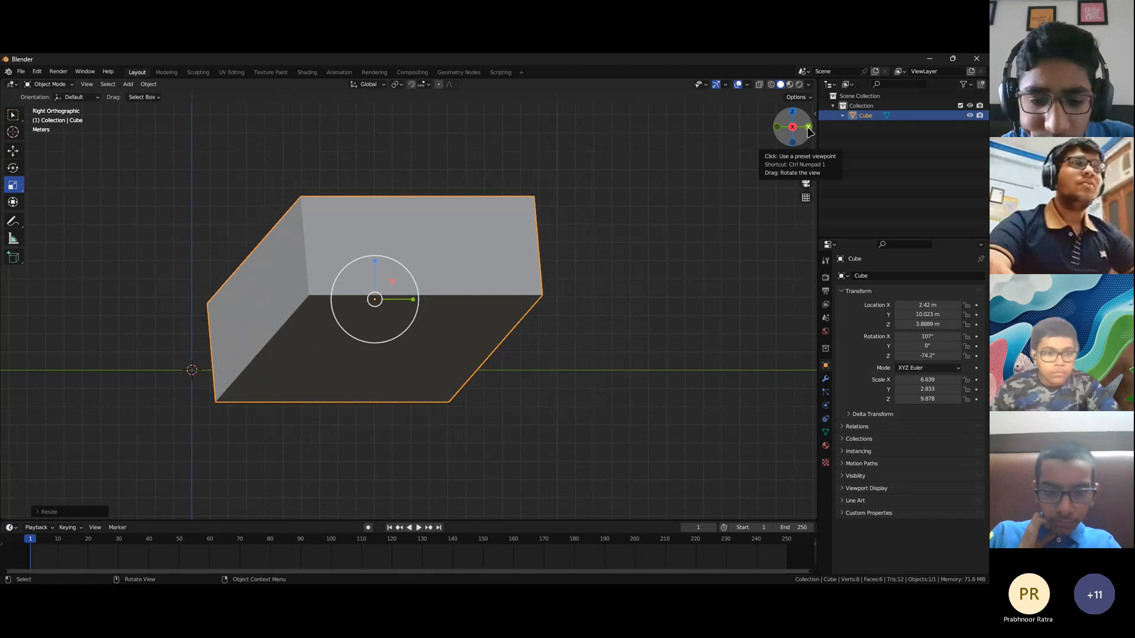
drag(810, 131, 901, 167)
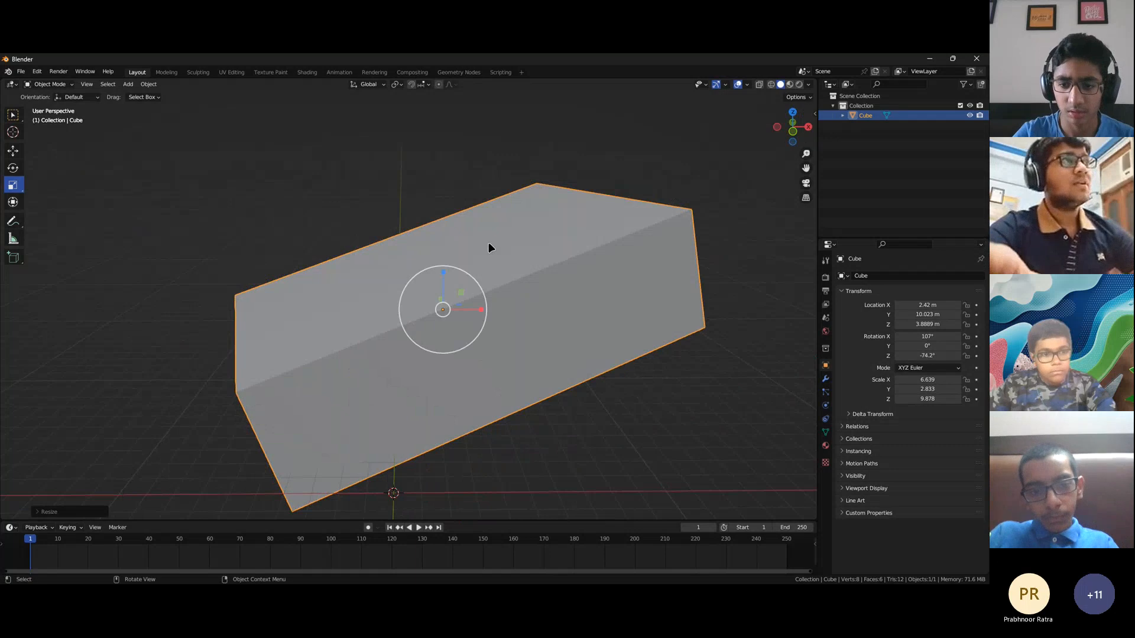
Examine the stretched cube from near and far and from several sides in the perspective view
scroll(489, 243, down, 1)
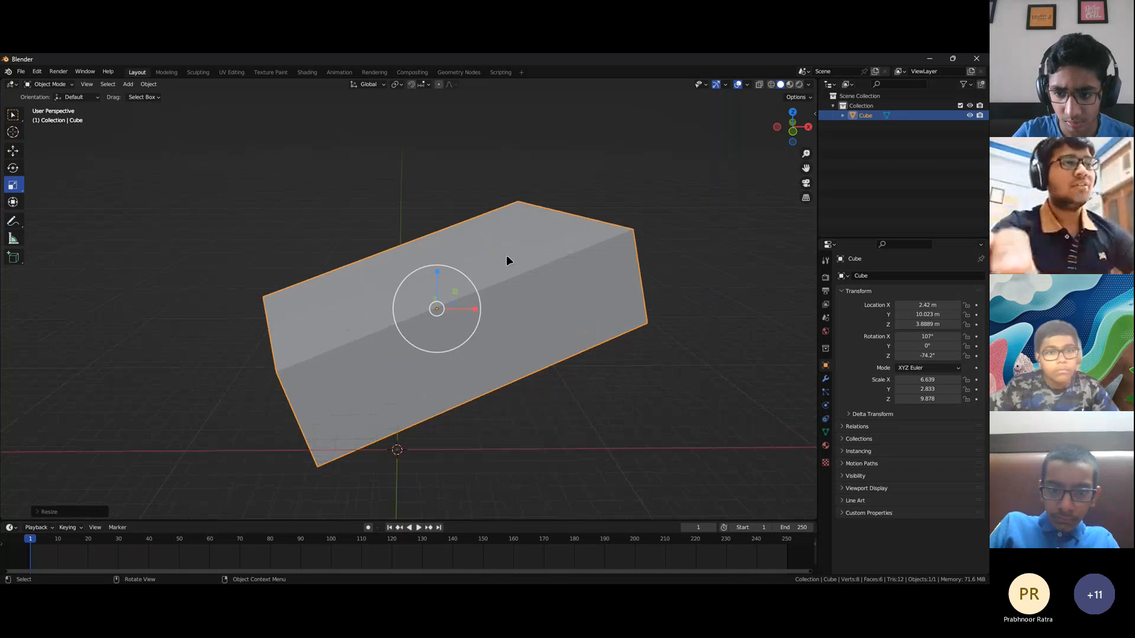
scroll(505, 254, down, 5)
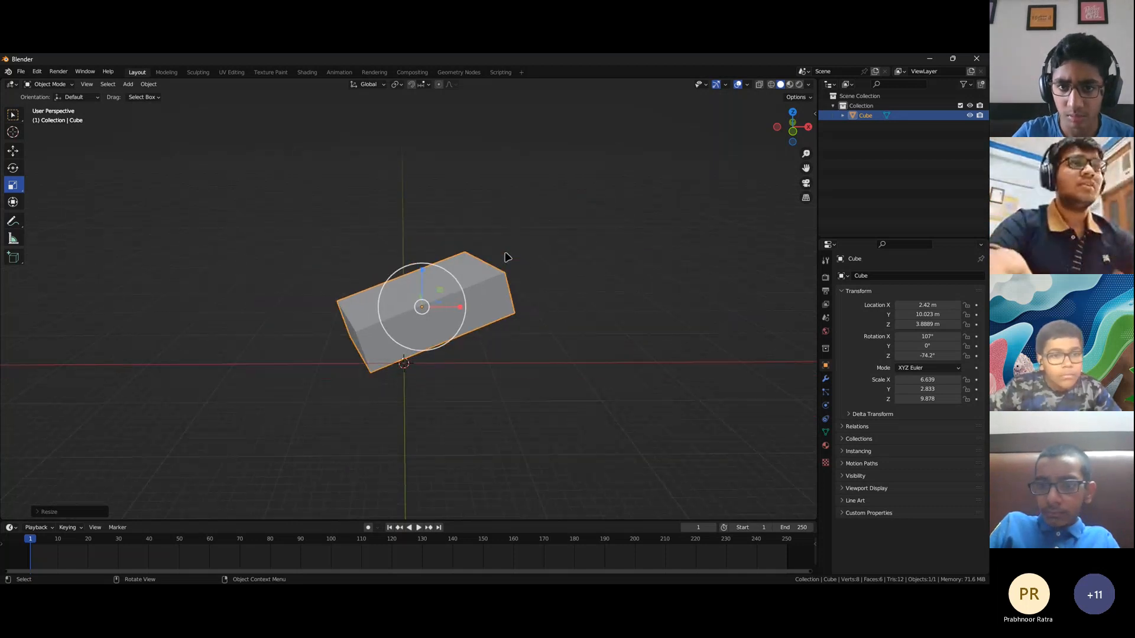
scroll(505, 254, up, 6)
mouse_move(505, 254)
middle_down()
mouse_move(460, 255)
mouse_move(515, 258)
middle_up()
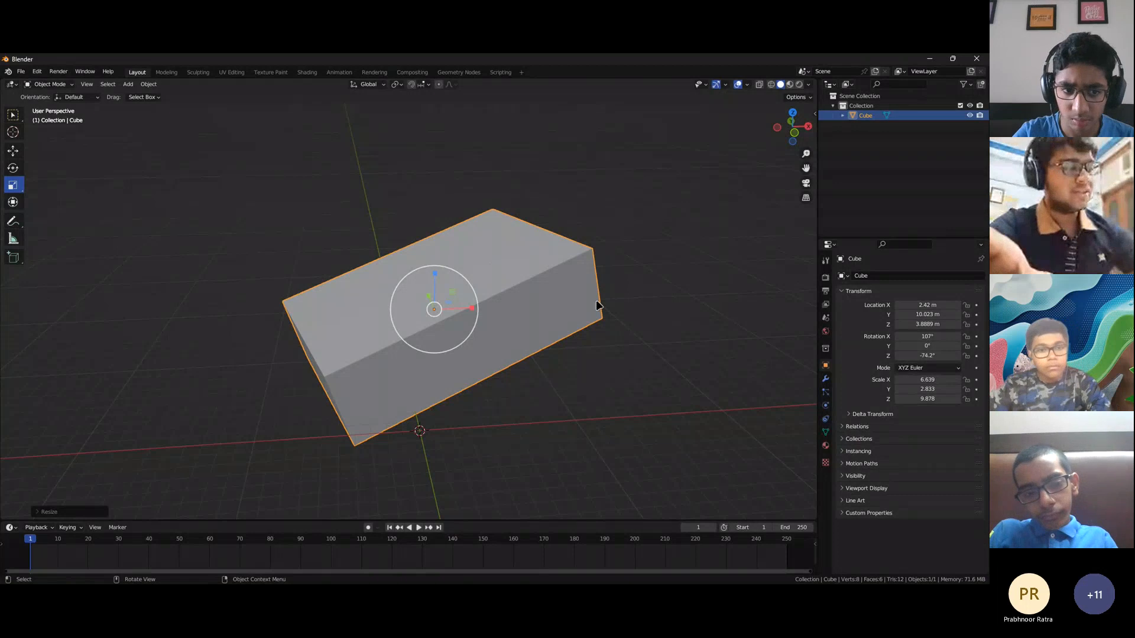
key(shift)
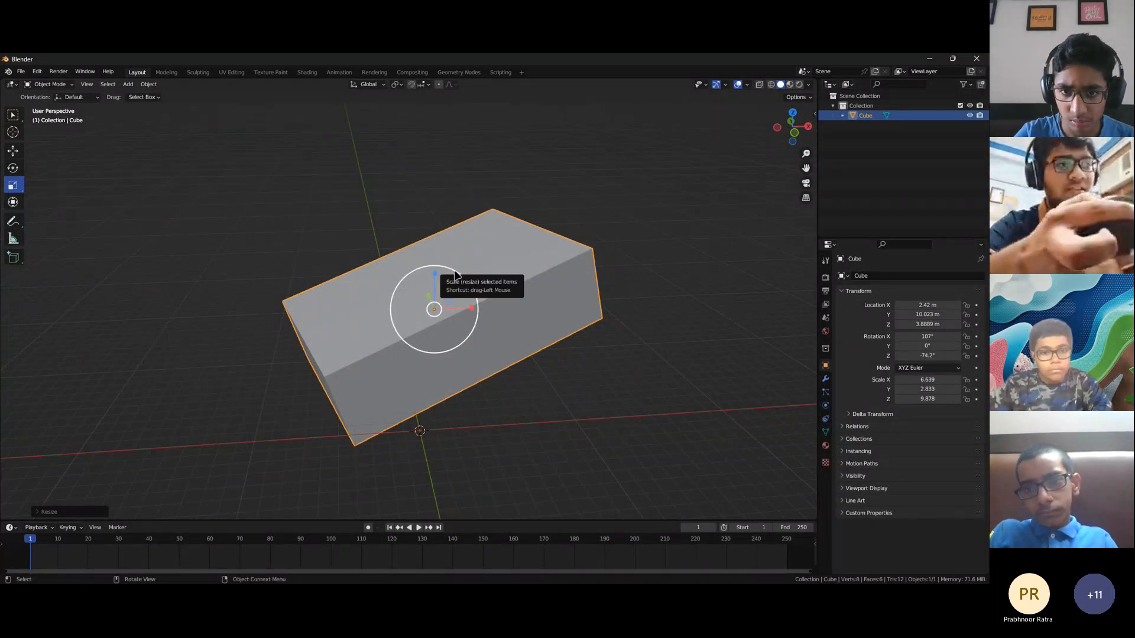
middle_drag(454, 271, 455, 271)
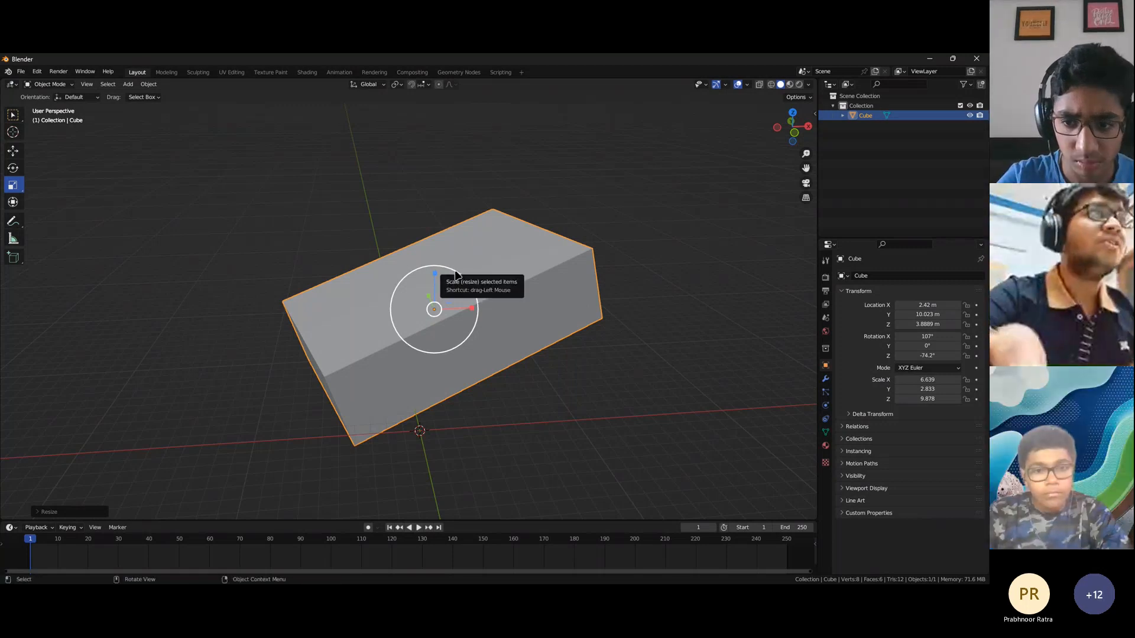
middle_drag(603, 325, 624, 304)
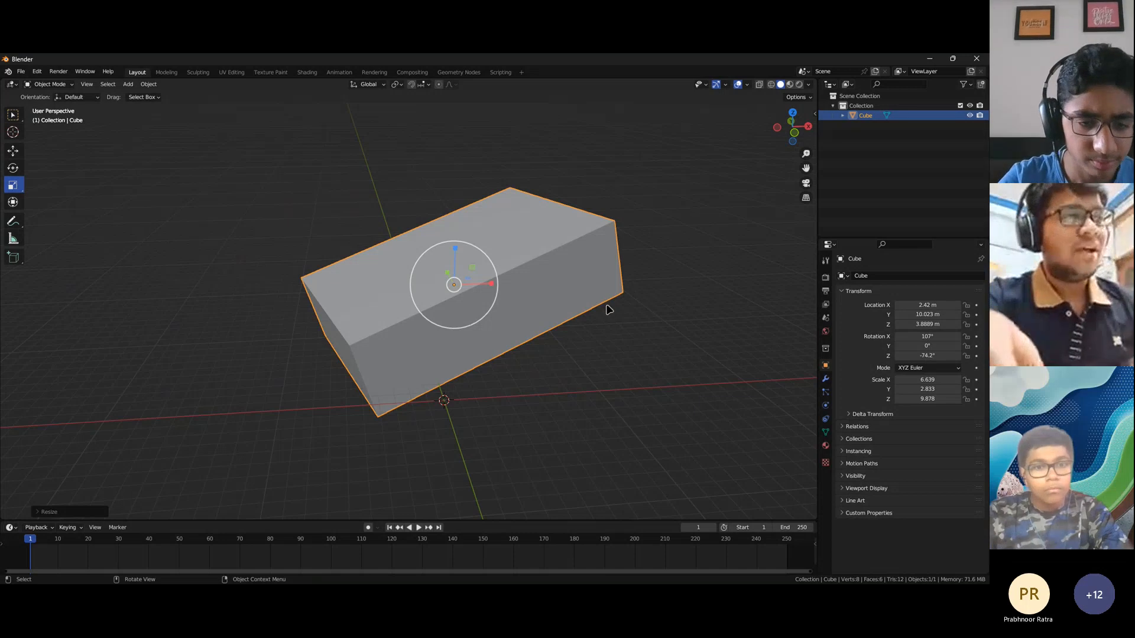
middle_drag(619, 302, 622, 264)
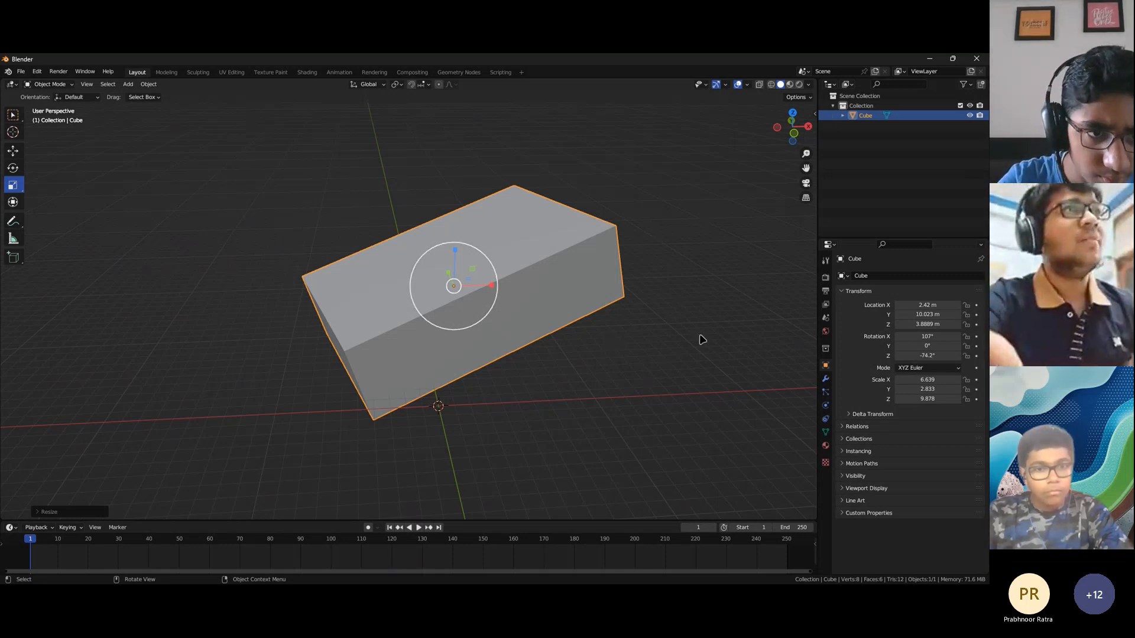
middle_drag(702, 337, 447, 334)
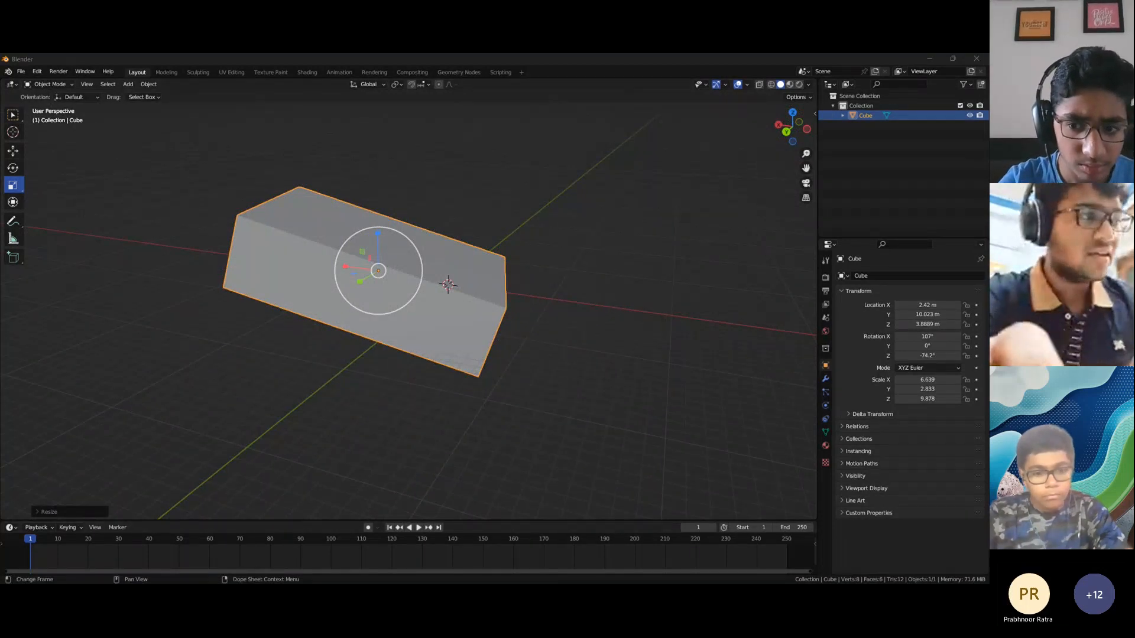
key(alt+Tab)
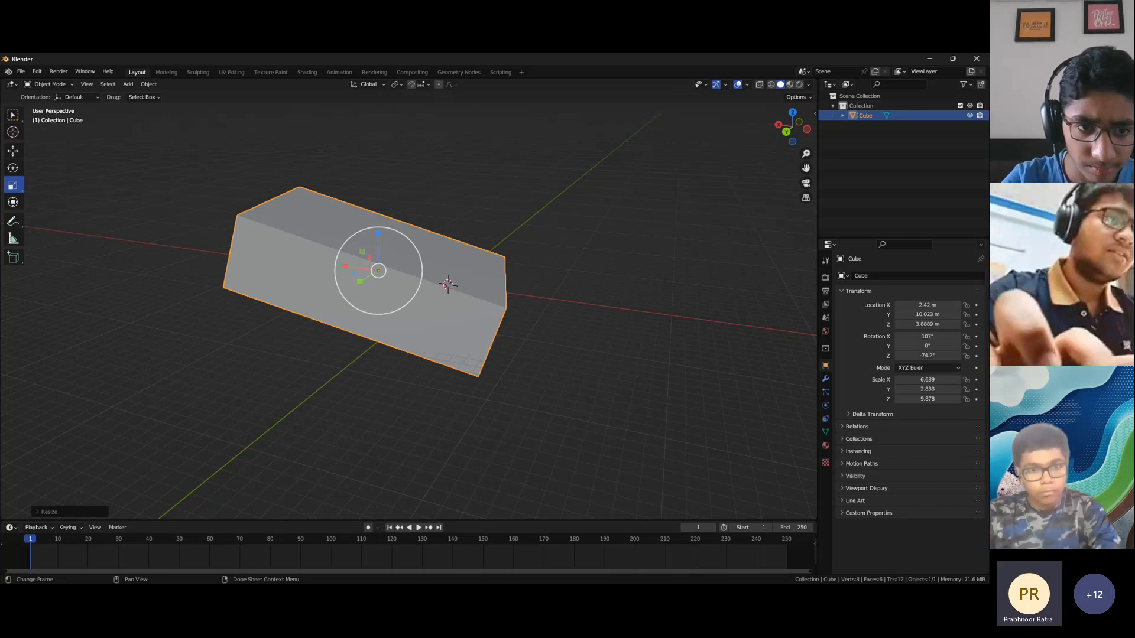
middle_drag(603, 314, 541, 290)
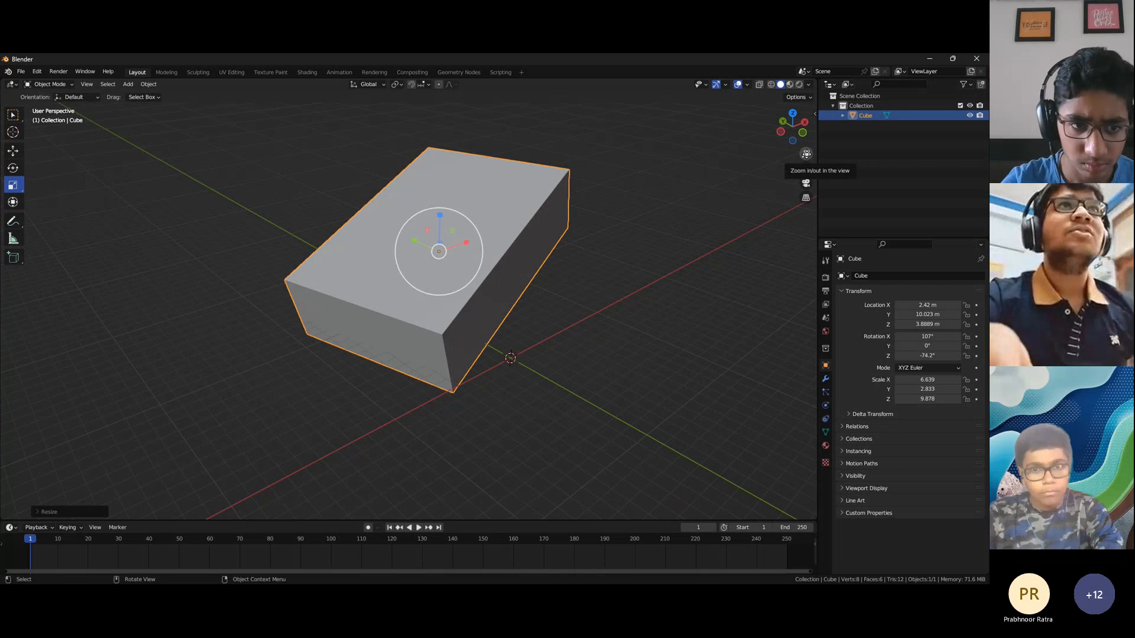
Demonstrate the viewport's zoom control by viewing the cube from farther away and closer up
drag(806, 154, 806, 157)
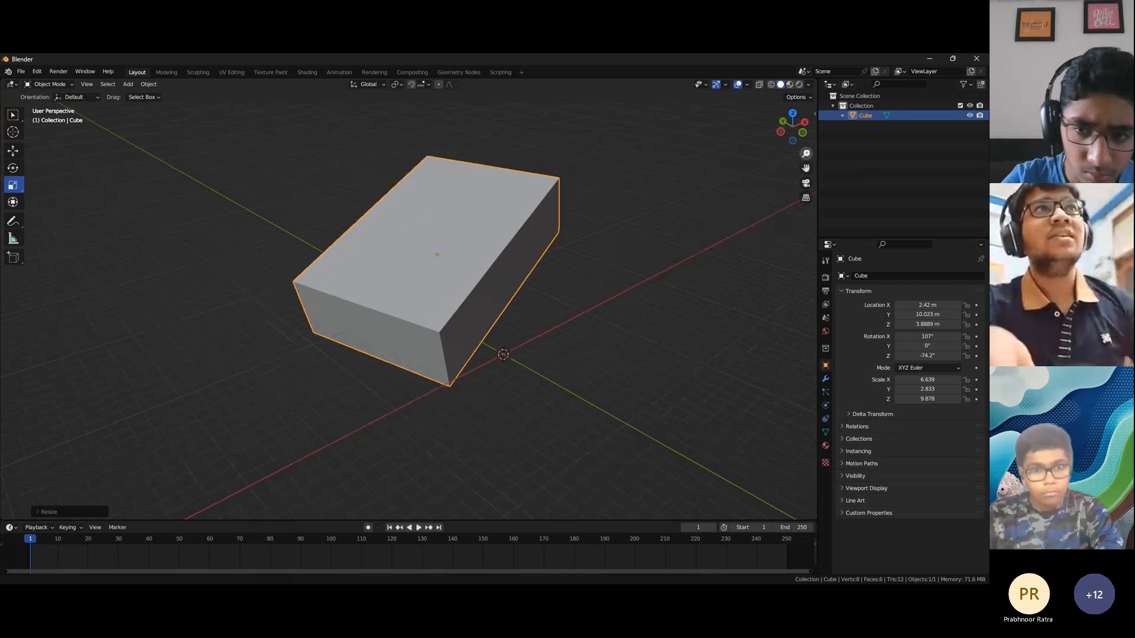
scroll(409, 308, down, 6)
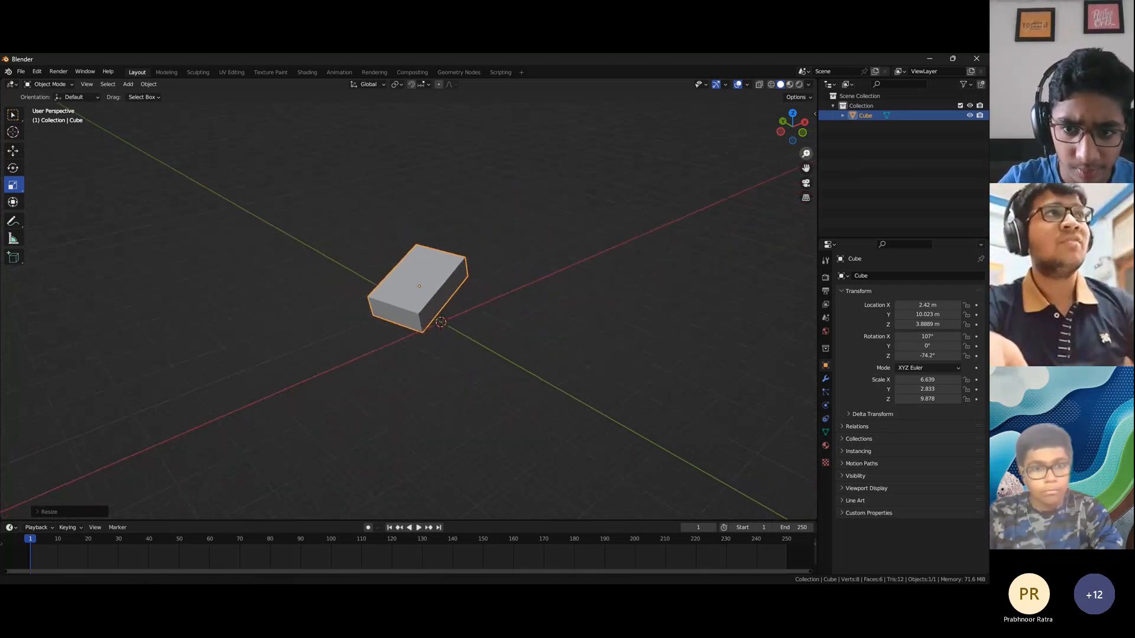
scroll(408, 307, up, 8)
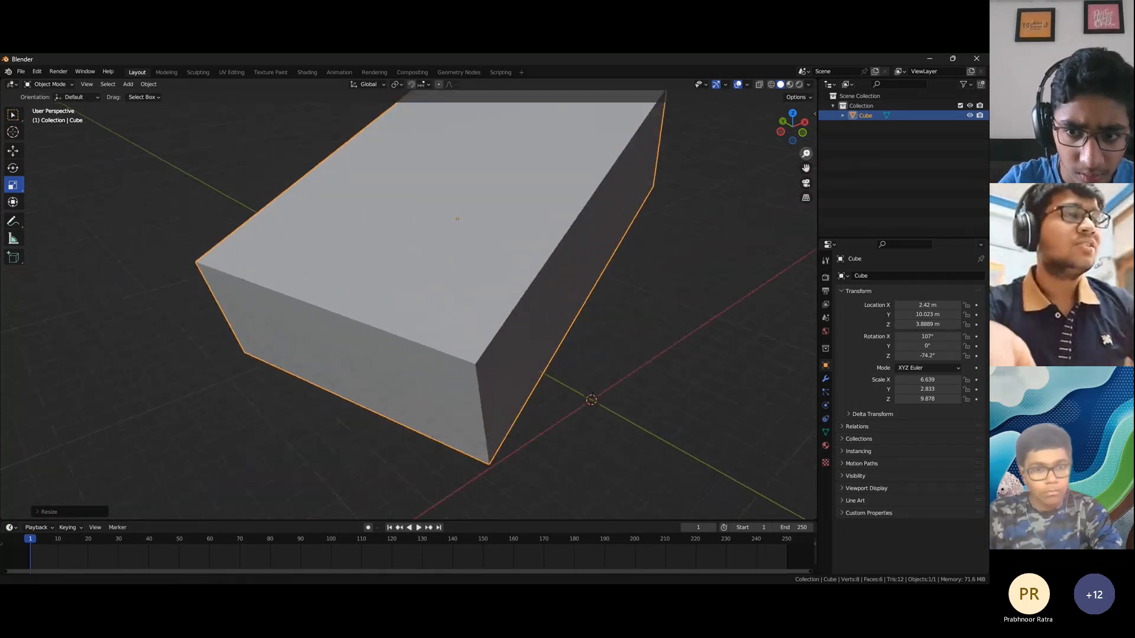
drag(807, 154, 806, 178)
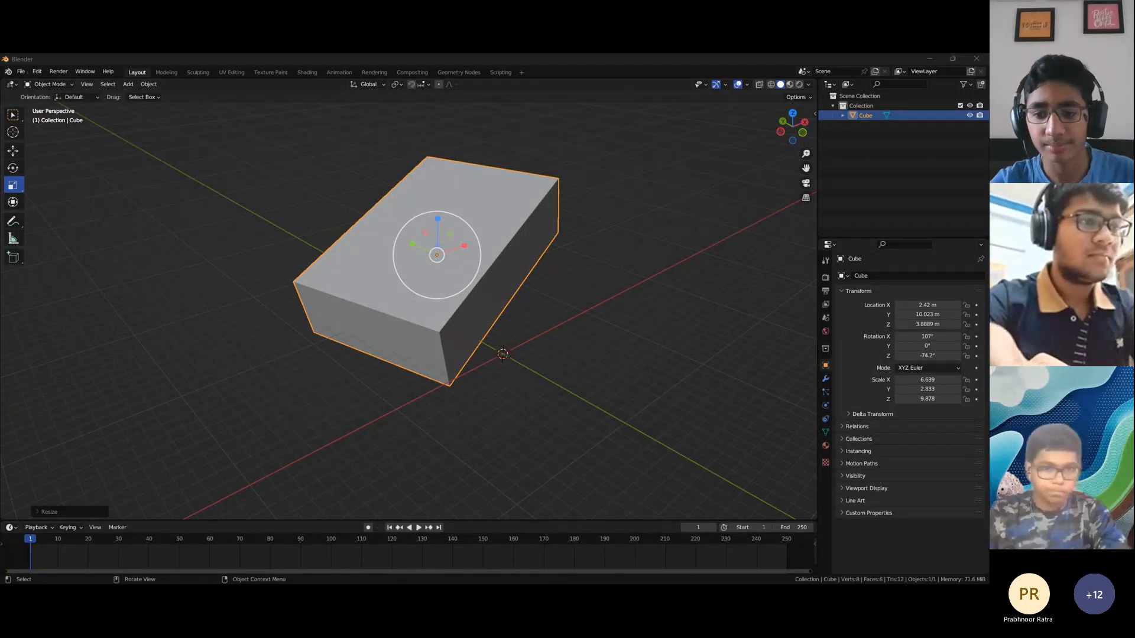
Display the cube in wireframe shading and inspect its edges from another angle
middle_drag(506, 384, 521, 384)
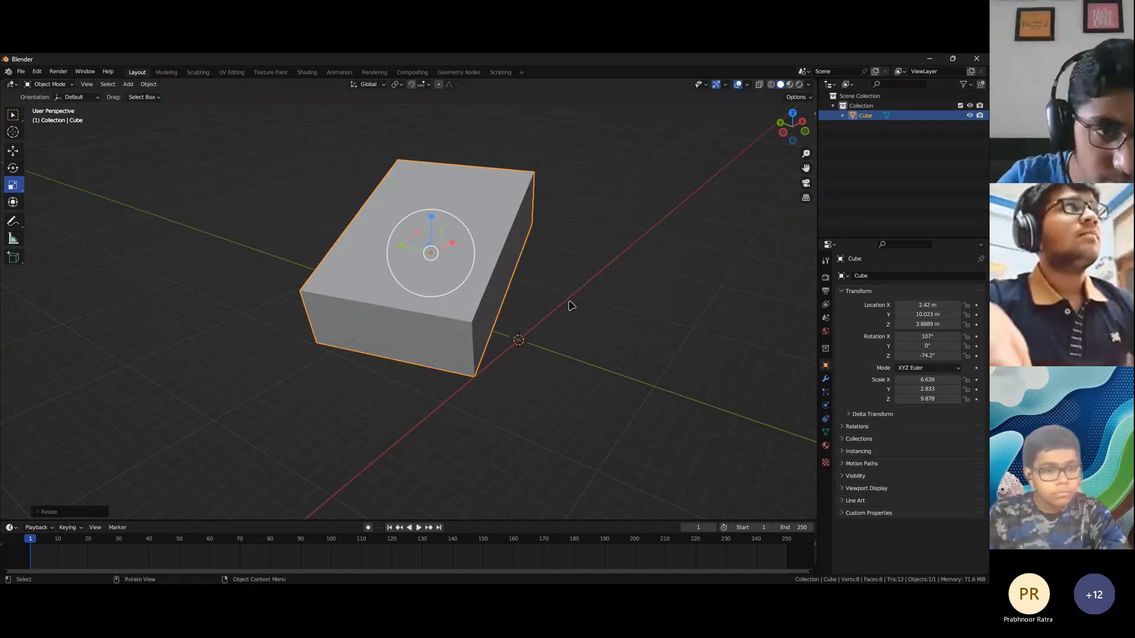
middle_drag(545, 338, 559, 333)
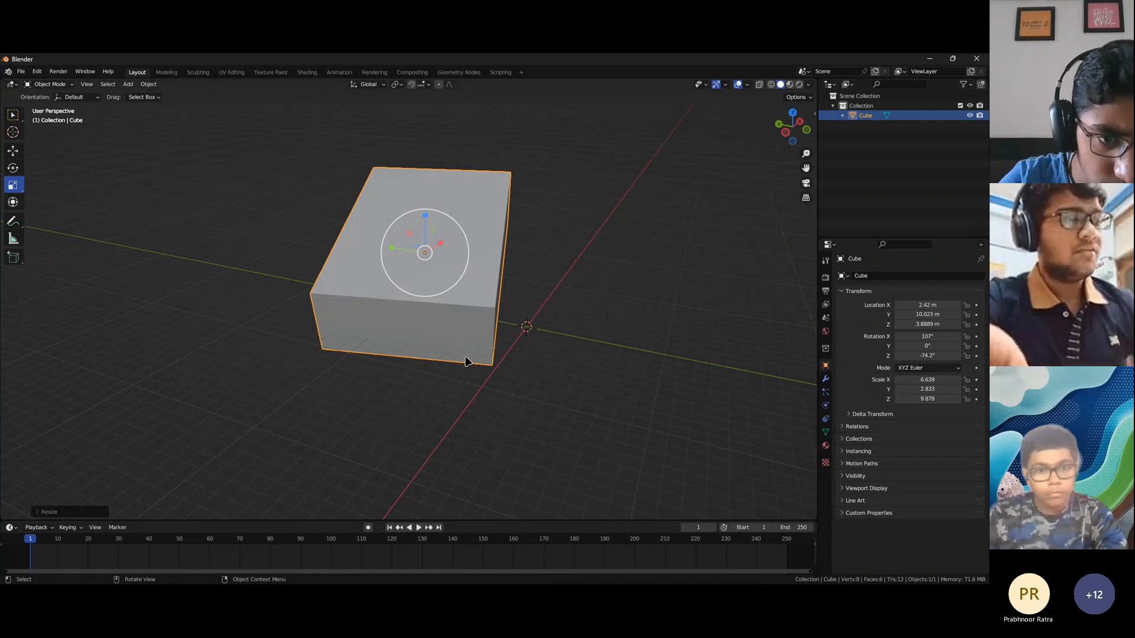
middle_drag(466, 357, 432, 355)
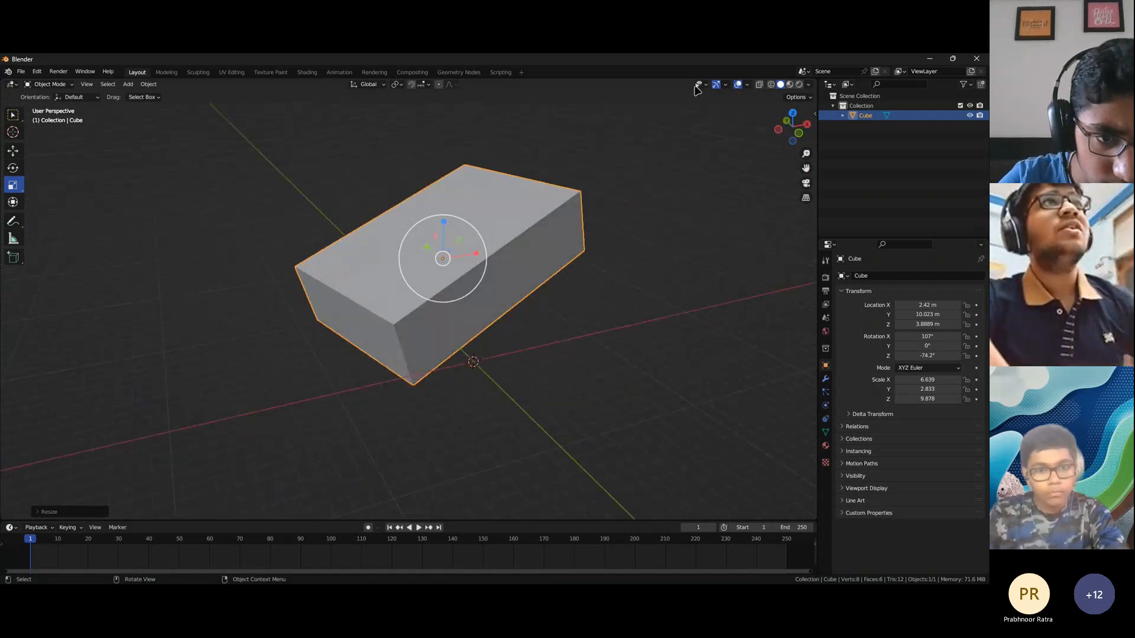
click(771, 84)
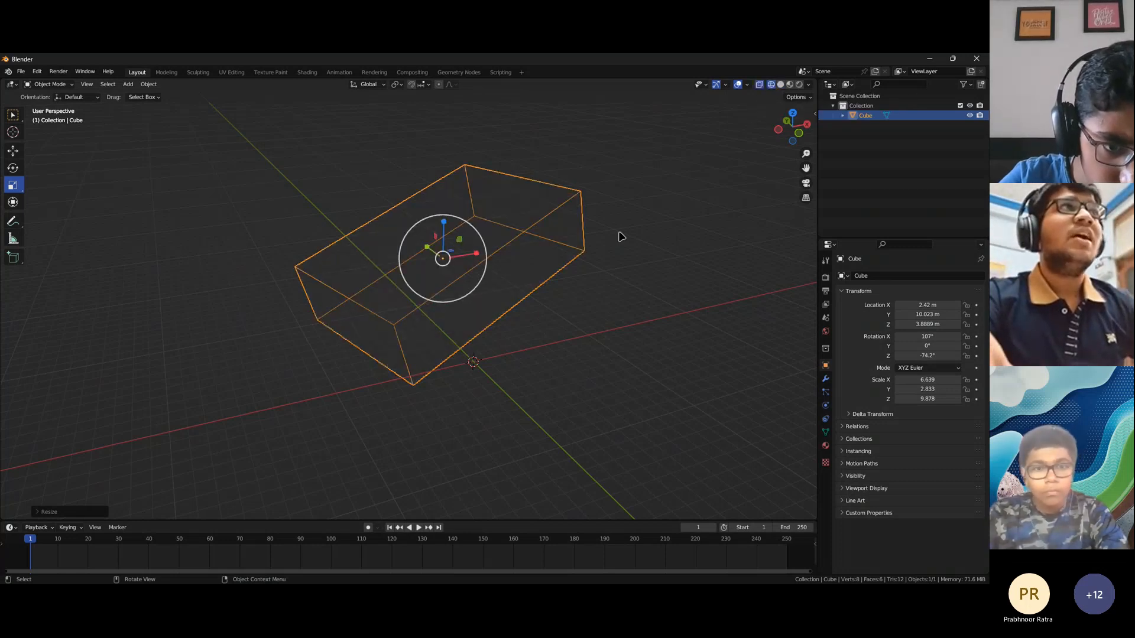
mouse_move(619, 236)
middle_down()
mouse_move(576, 219)
mouse_move(580, 256)
middle_up()
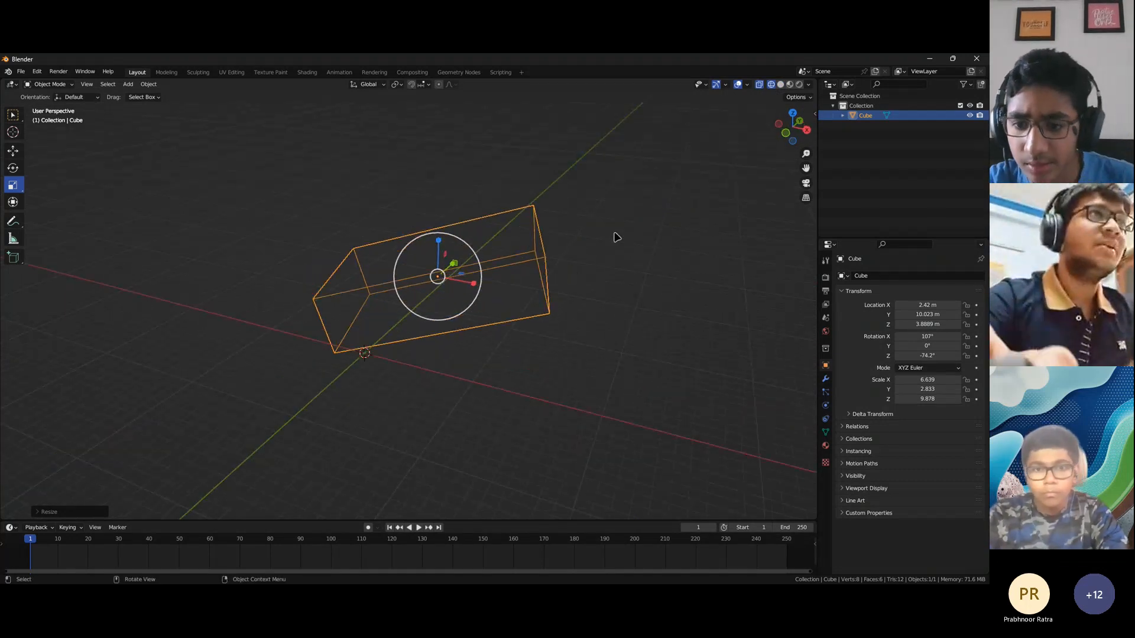
Return the viewport to solid shading, and switch it to Material Preview to view the cube
click(780, 84)
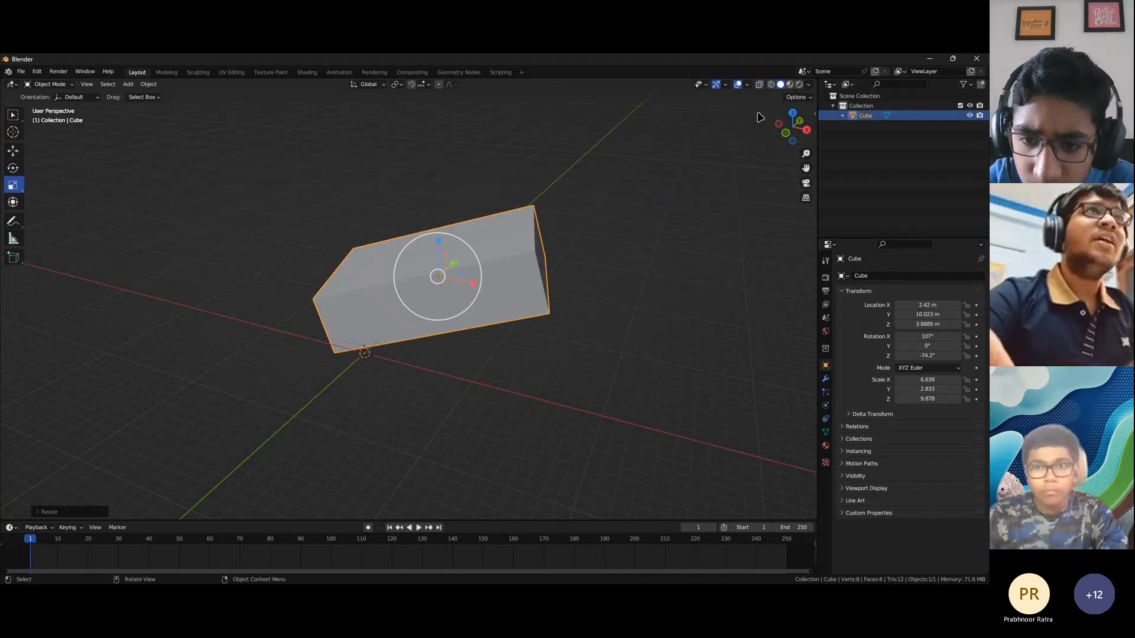
mouse_move(540, 290)
middle_down()
mouse_move(578, 294)
mouse_move(294, 302)
mouse_move(500, 296)
middle_up()
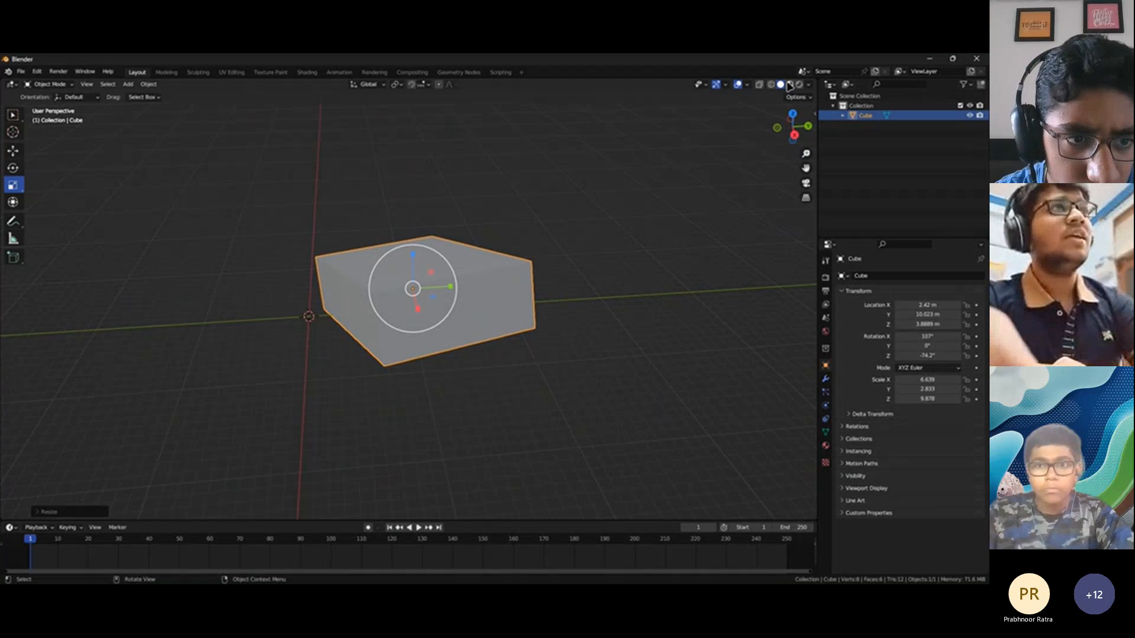
click(790, 85)
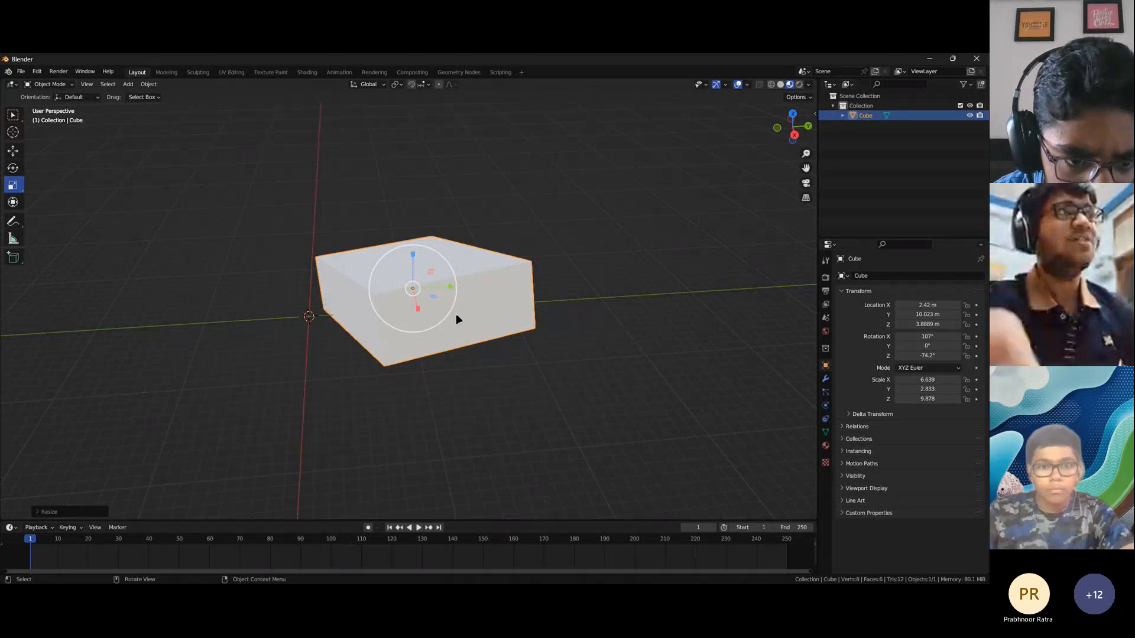
middle_drag(387, 346, 369, 379)
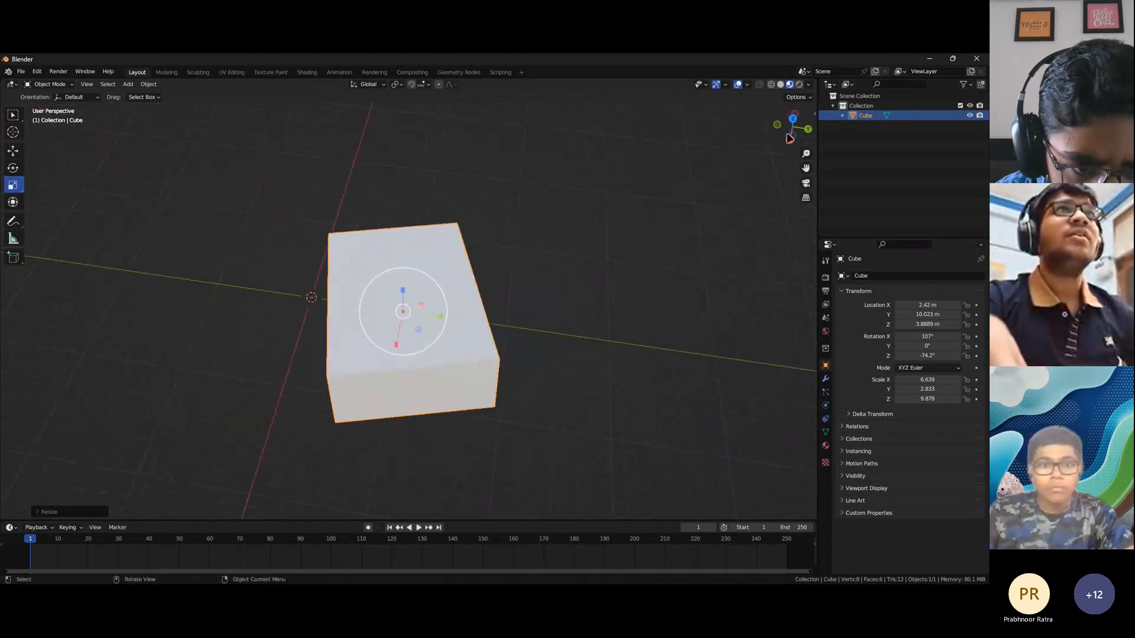
Return the viewport to solid shading and view the cube from another side
click(781, 85)
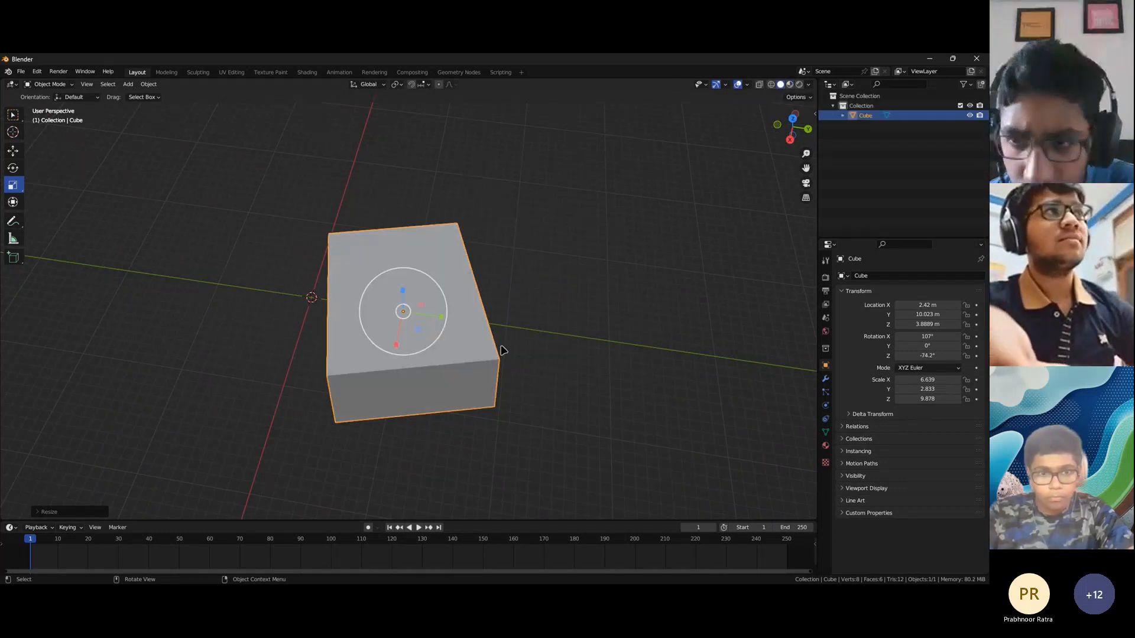
scroll(502, 346, up, 3)
middle_drag(506, 341, 526, 326)
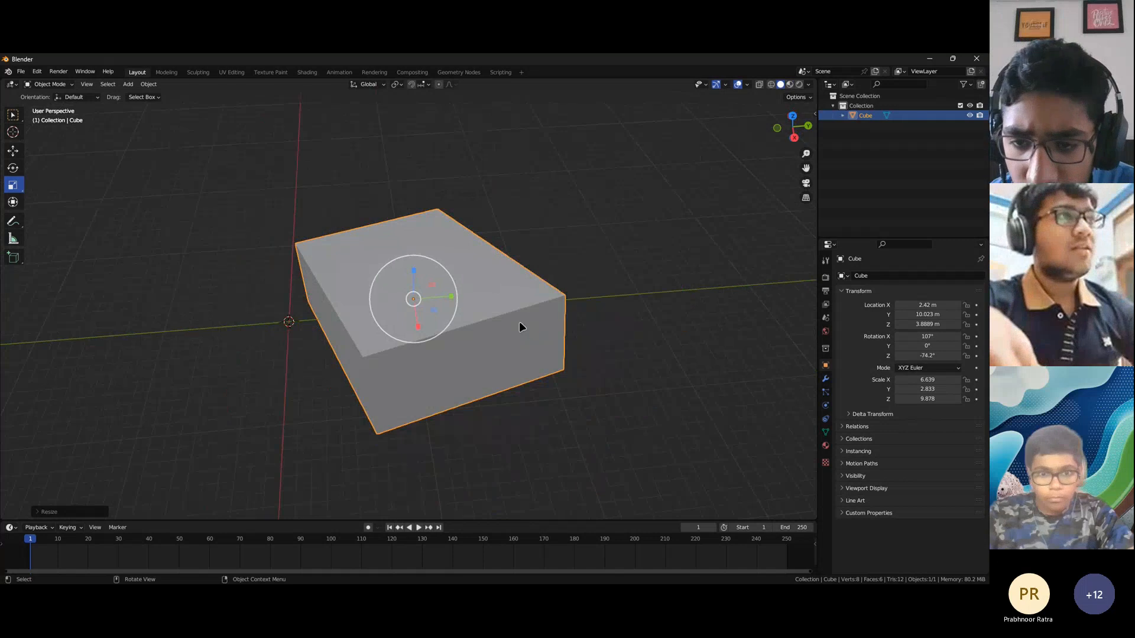
middle_drag(519, 322, 601, 296)
scroll(601, 296, down, 3)
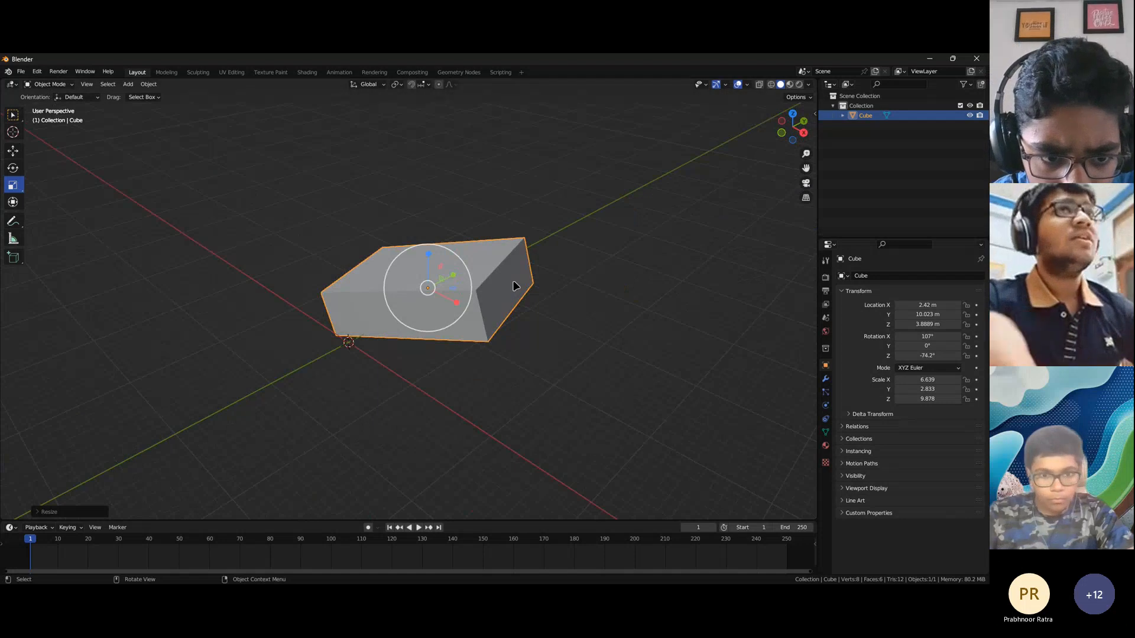
Review the available interaction modes and switch the cube to Edit Mode, viewing its mesh up close
click(52, 85)
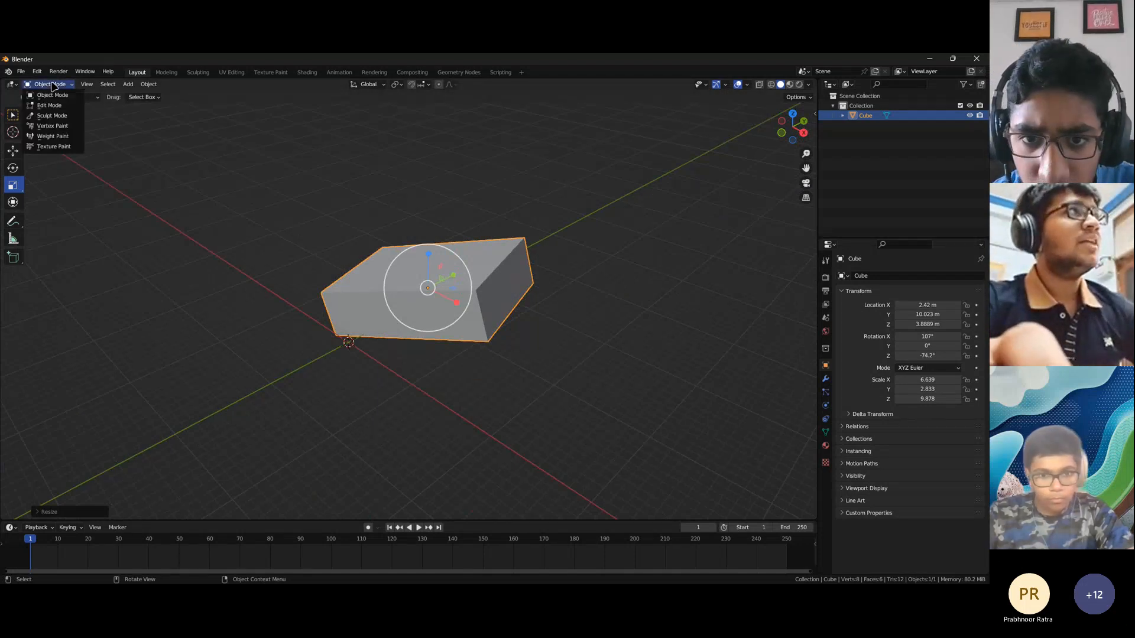
click(54, 87)
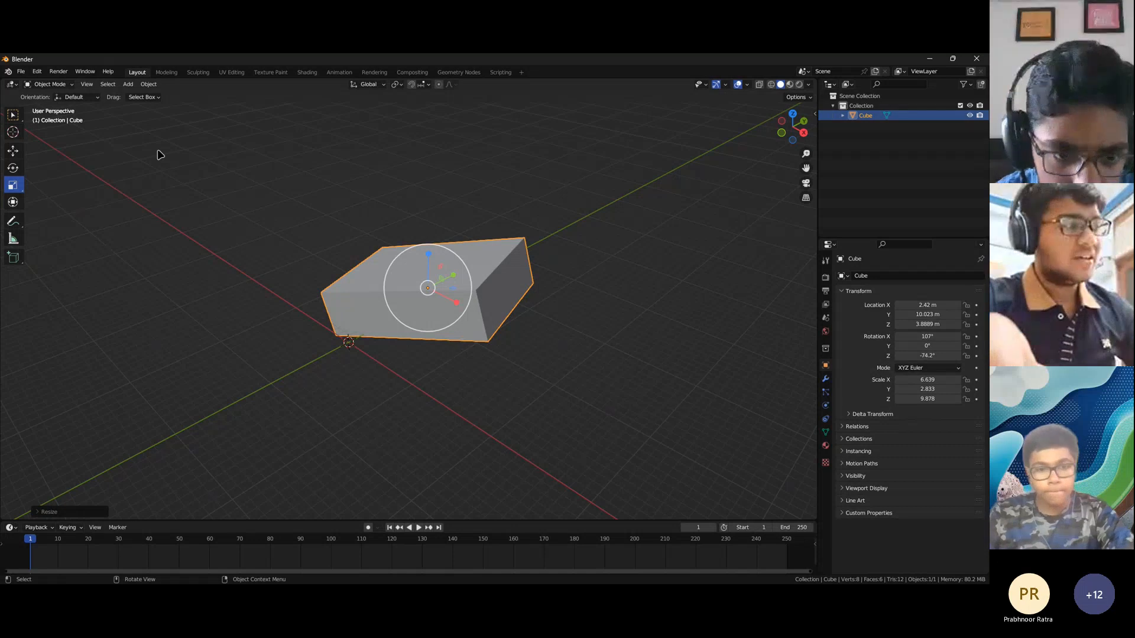
click(46, 86)
click(45, 87)
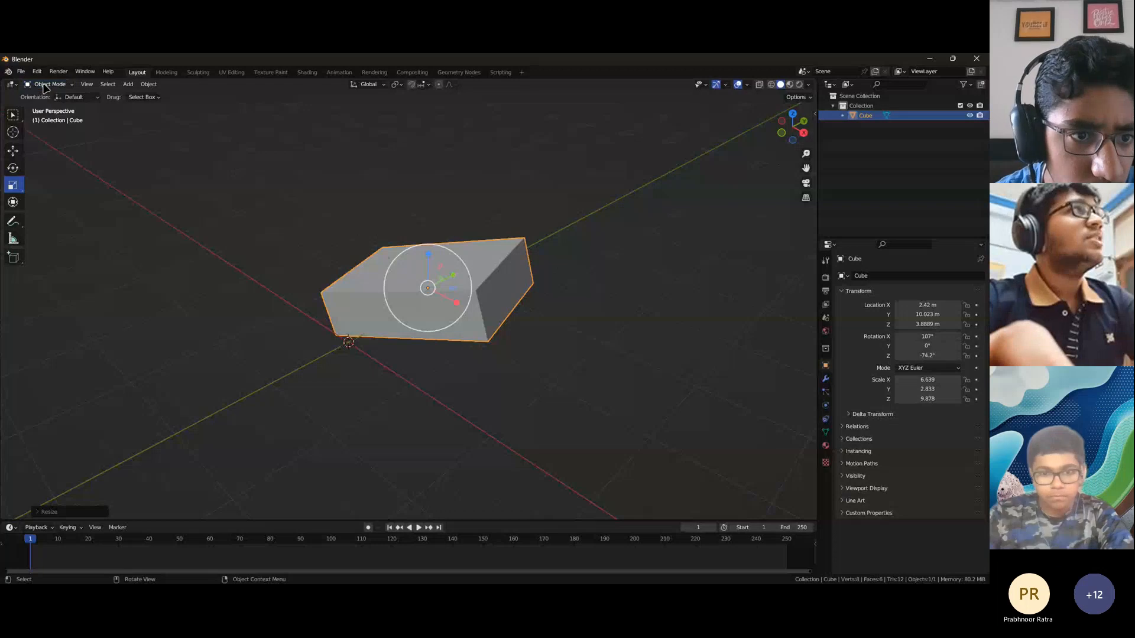
click(45, 86)
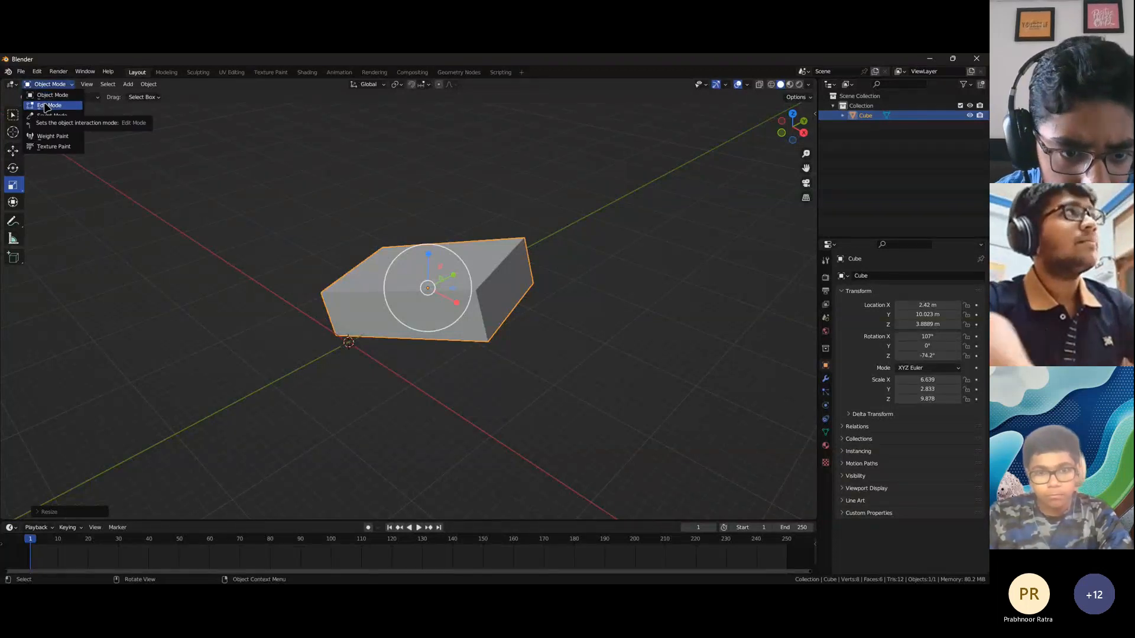
click(48, 106)
middle_drag(393, 299, 488, 307)
scroll(425, 303, up, 2)
scroll(389, 306, up, 2)
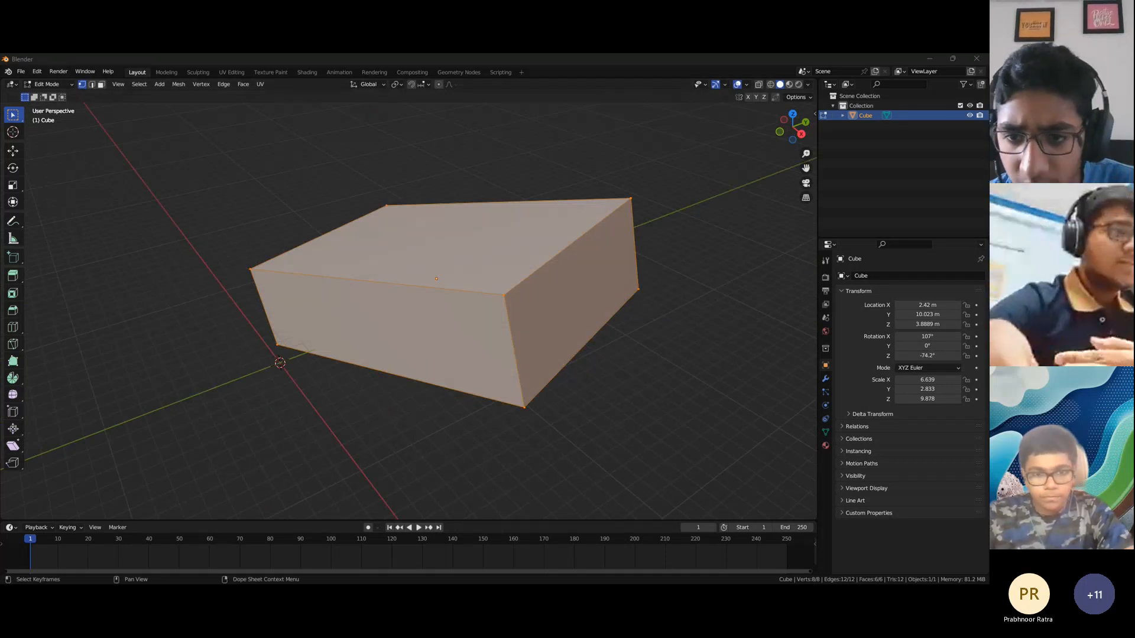
middle_drag(547, 398, 456, 380)
scroll(467, 377, down, 2)
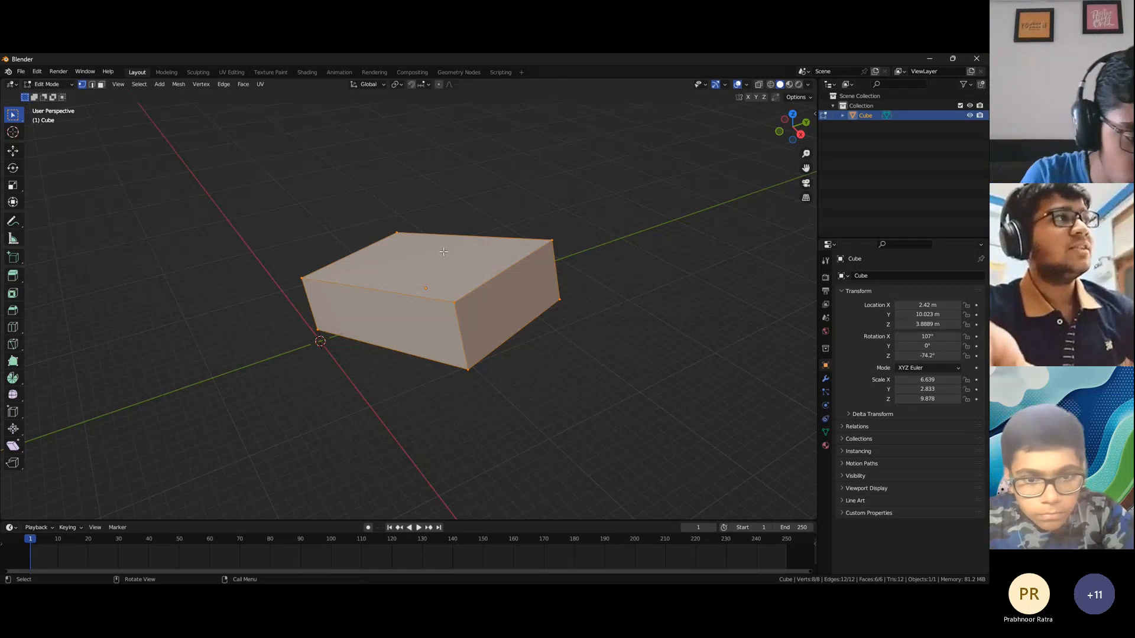
Demonstrate toggling the cube between Object Mode and Edit Mode, ending in Edit Mode chosen from the mode pie
key(Tab)
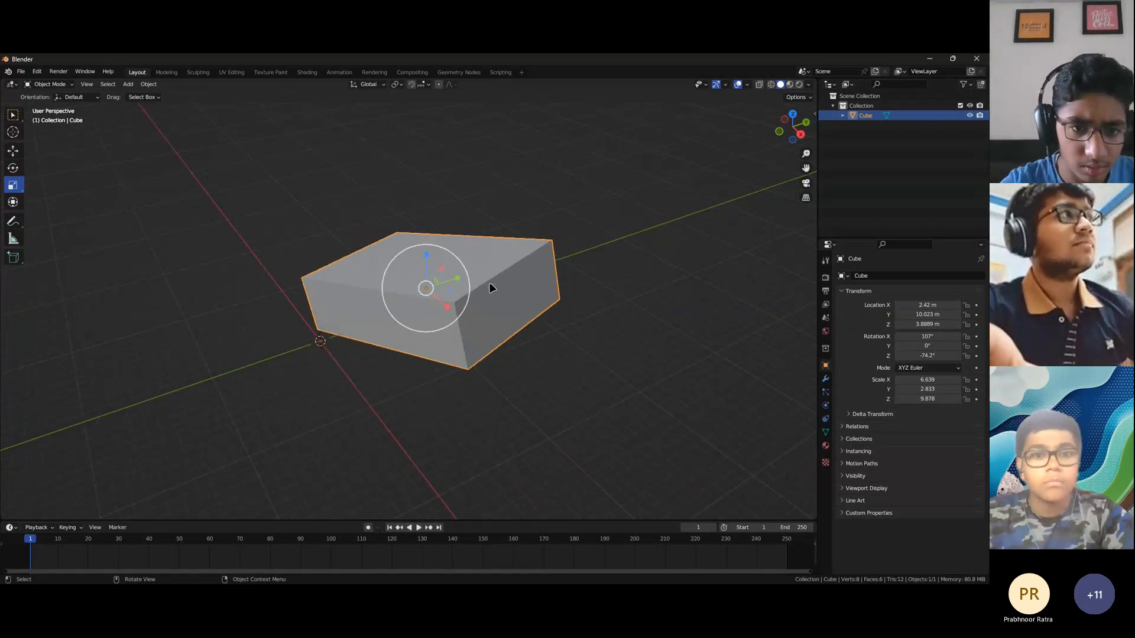
key(Tab)
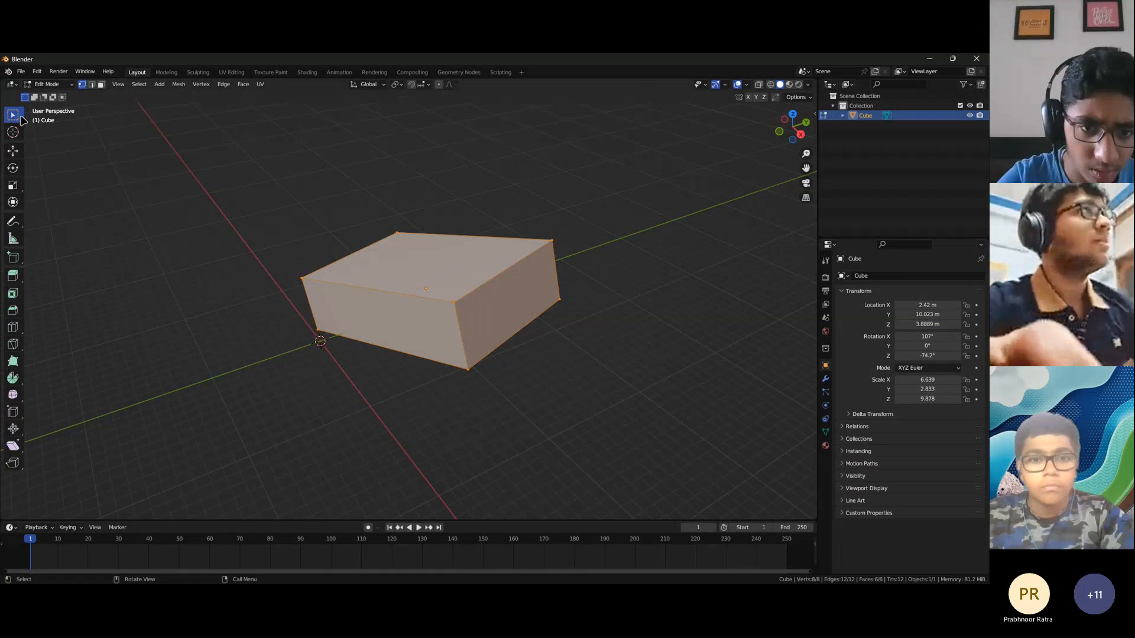
key(Tab)
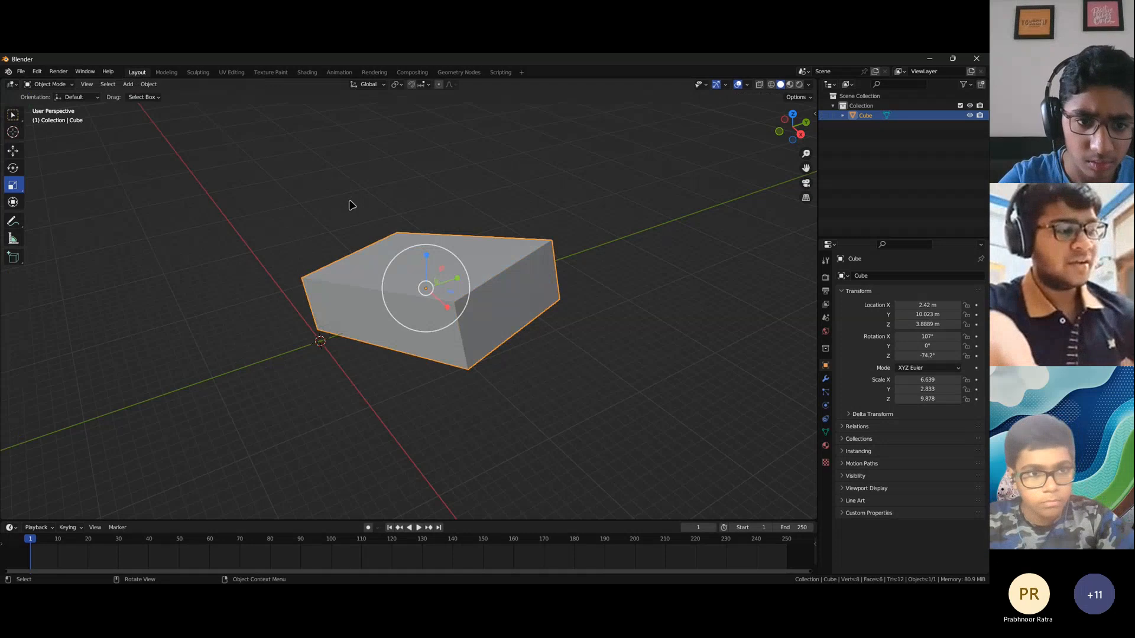
key(ctrl+Tab)
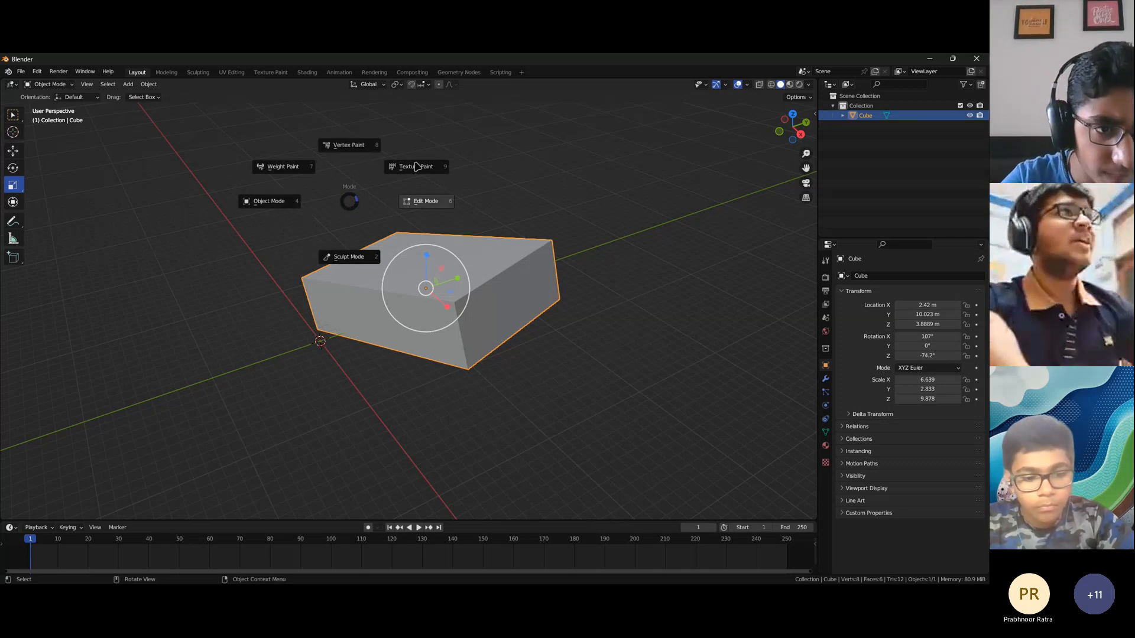
click(427, 203)
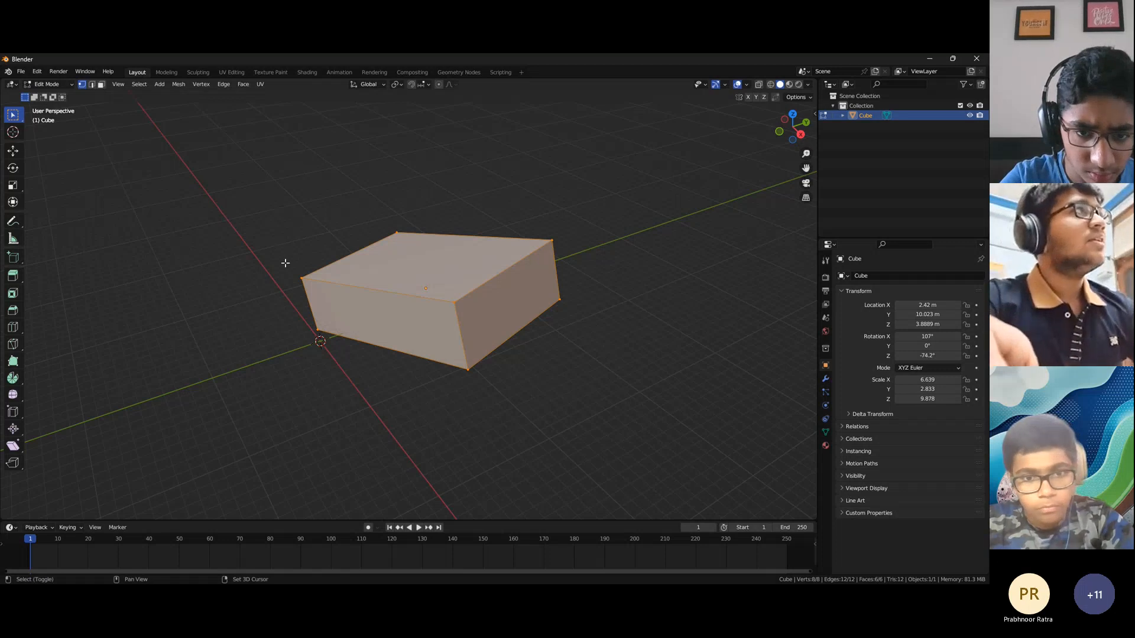
Select the cube's near upper corner vertex, and switch the mesh selection to edge mode
scroll(284, 261, up, 3)
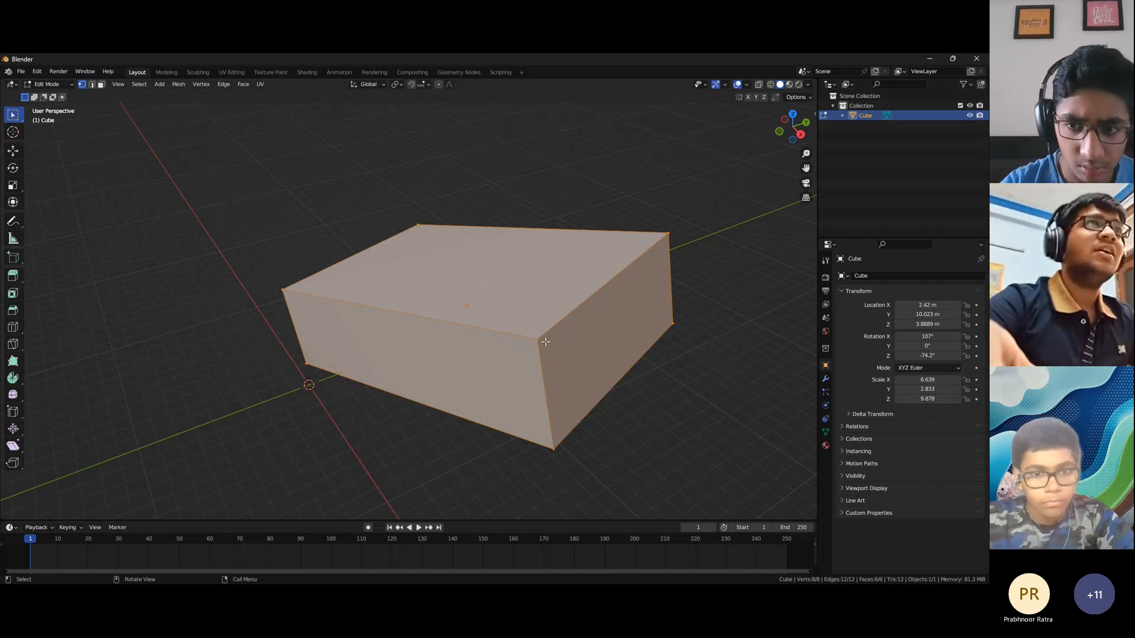
drag(523, 332, 549, 355)
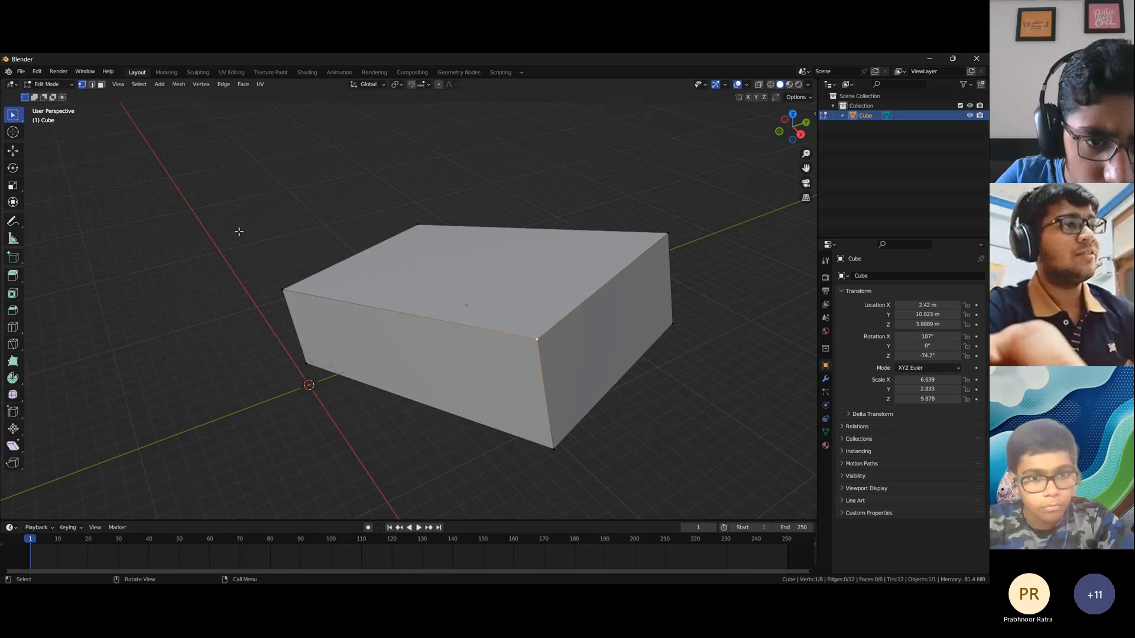
click(92, 84)
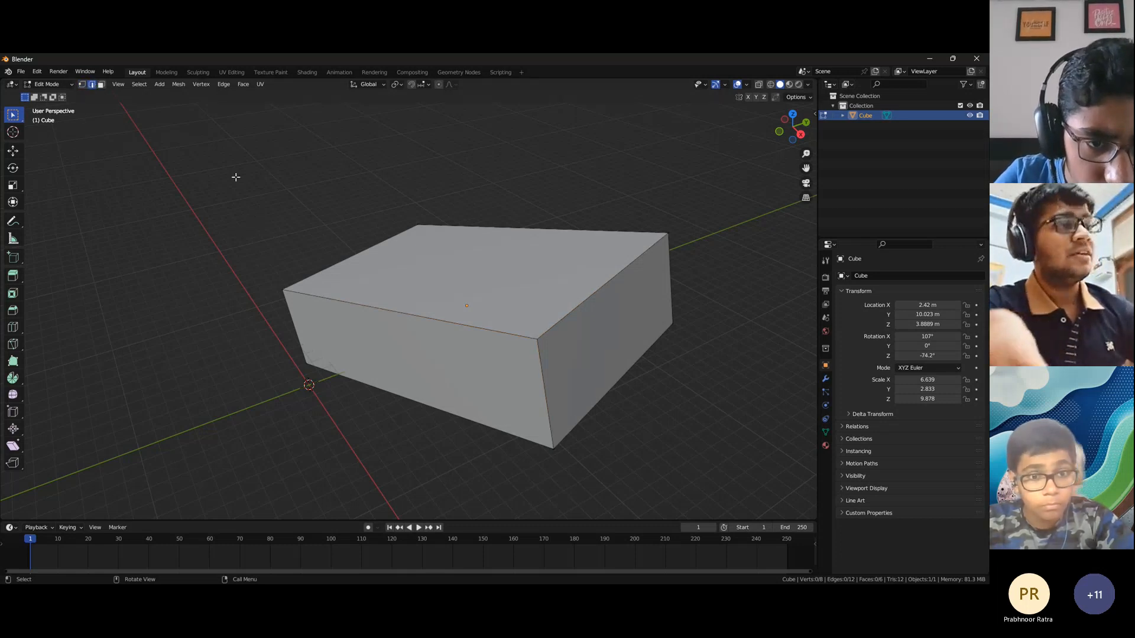
Switch the mesh selection to face mode and select the cube's top face
key(3)
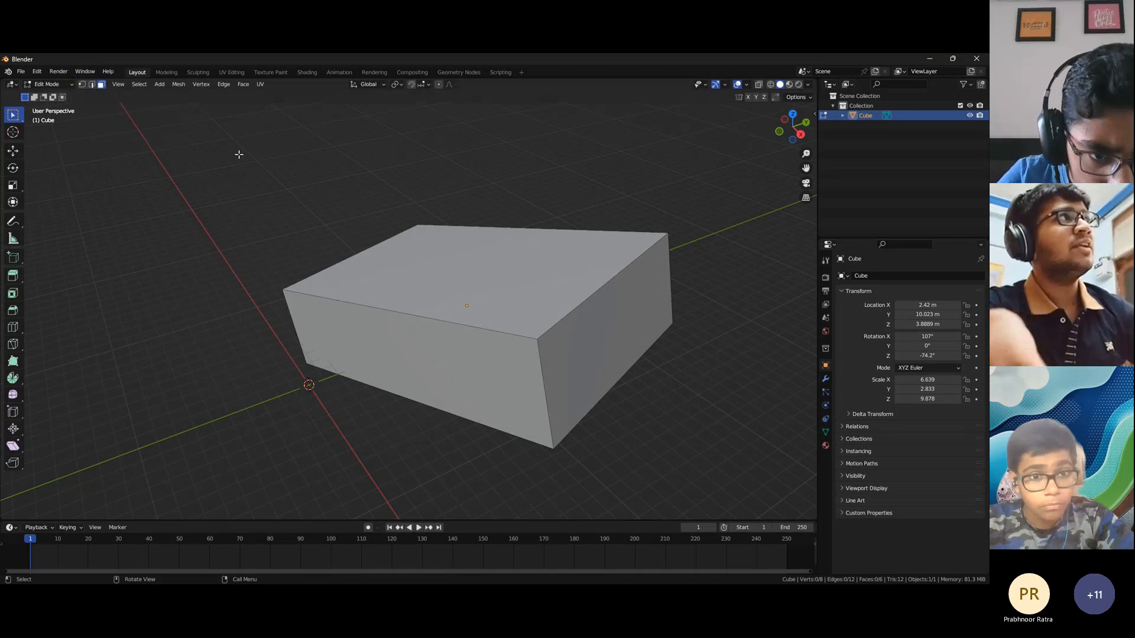
click(529, 261)
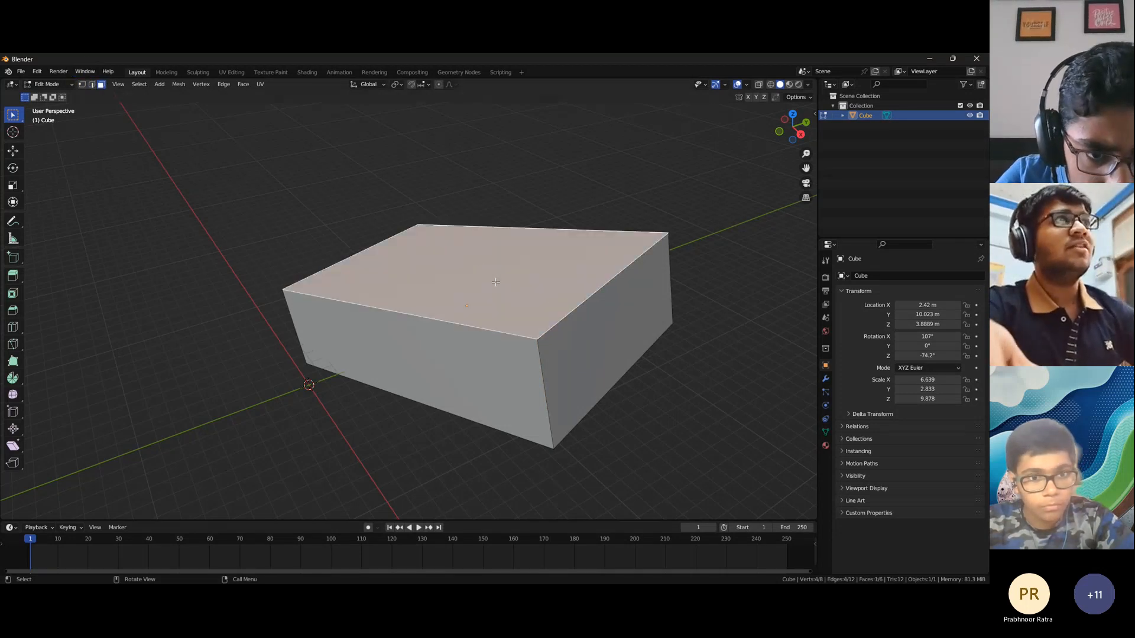
middle_drag(496, 282, 495, 311)
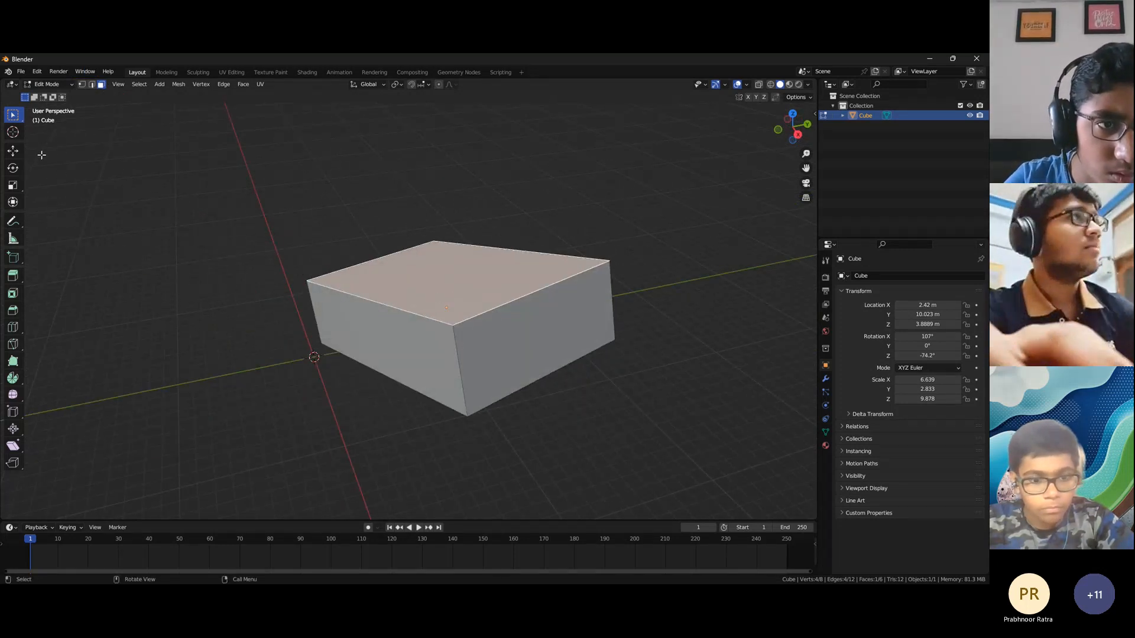
scroll(389, 326, down, 2)
scroll(389, 326, up, 3)
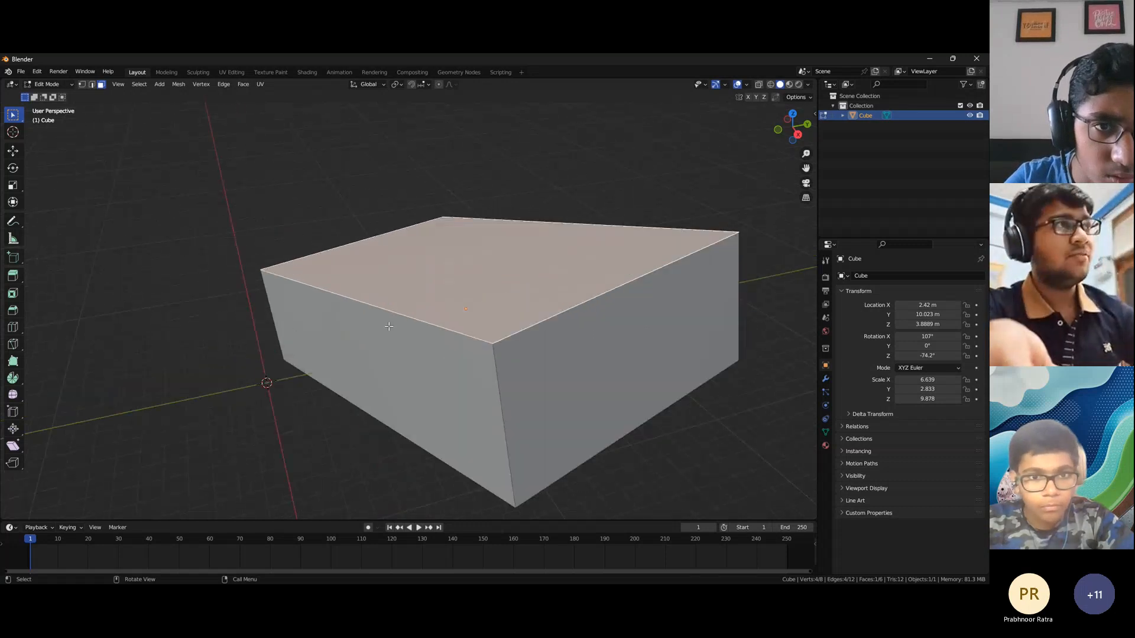
scroll(389, 327, down, 2)
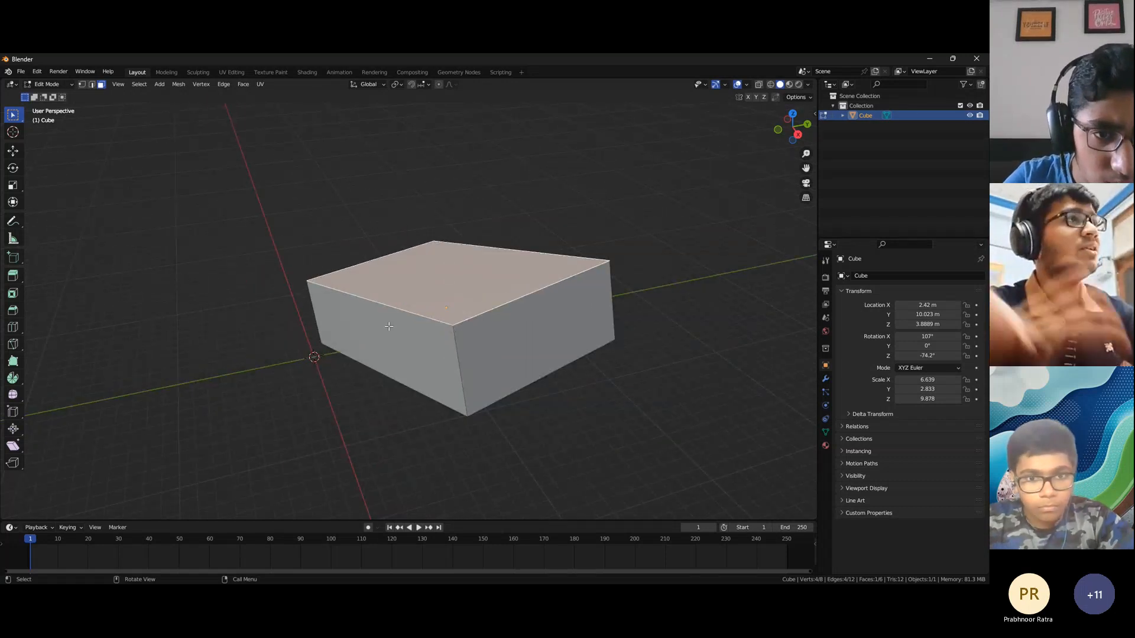
Move the selected top face upward along the global Z axis to make the block much taller
scroll(447, 304, up, 1)
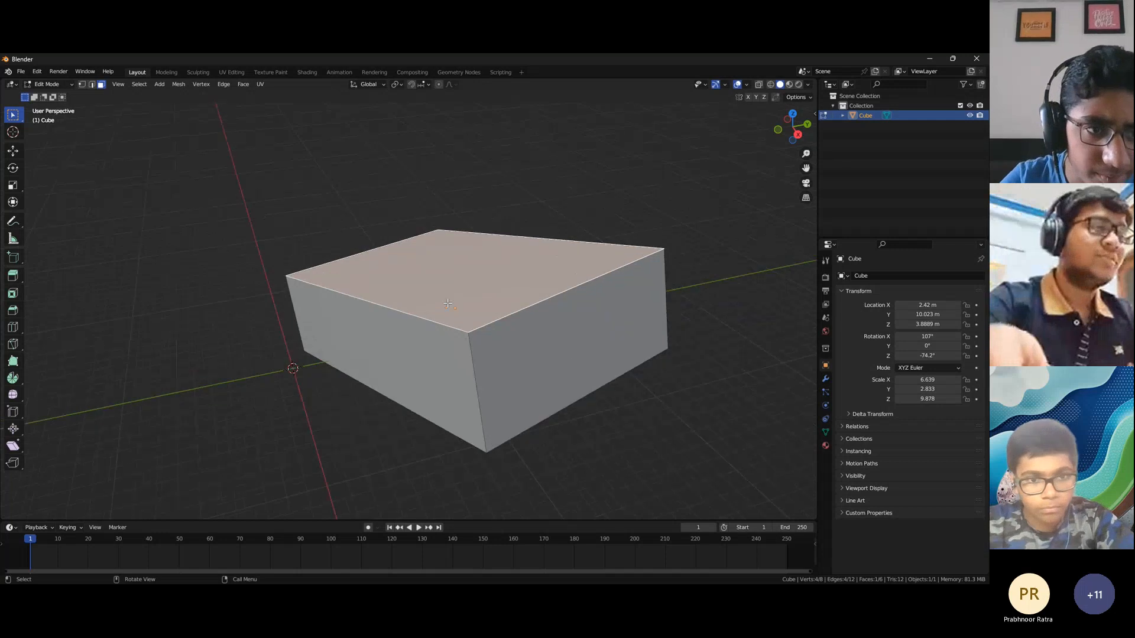
key(g)
key(z)
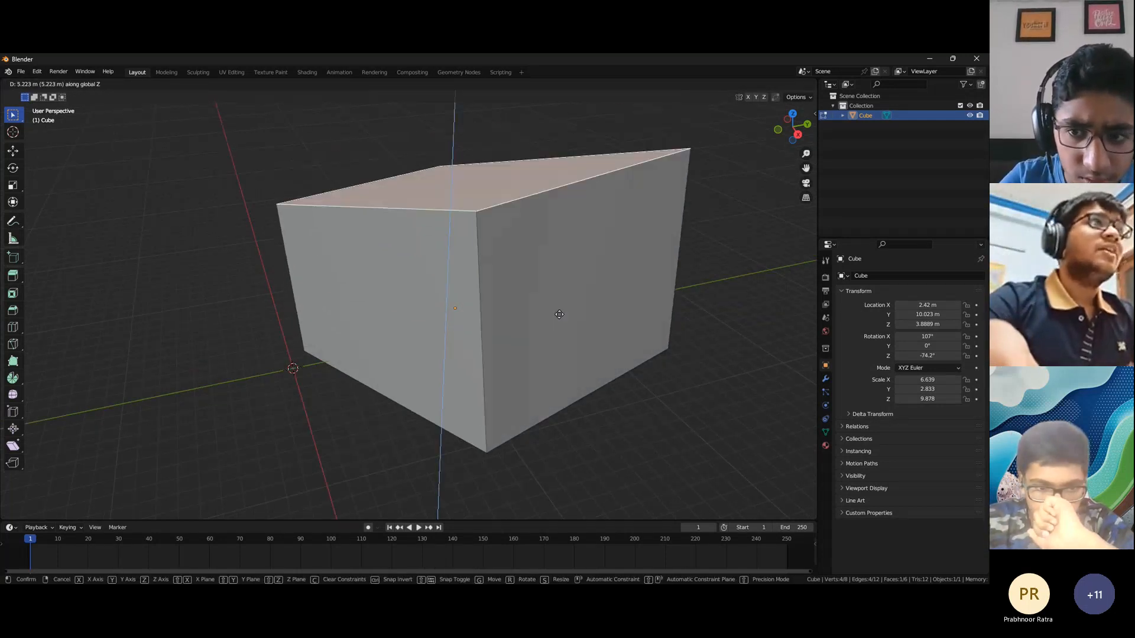
click(587, 212)
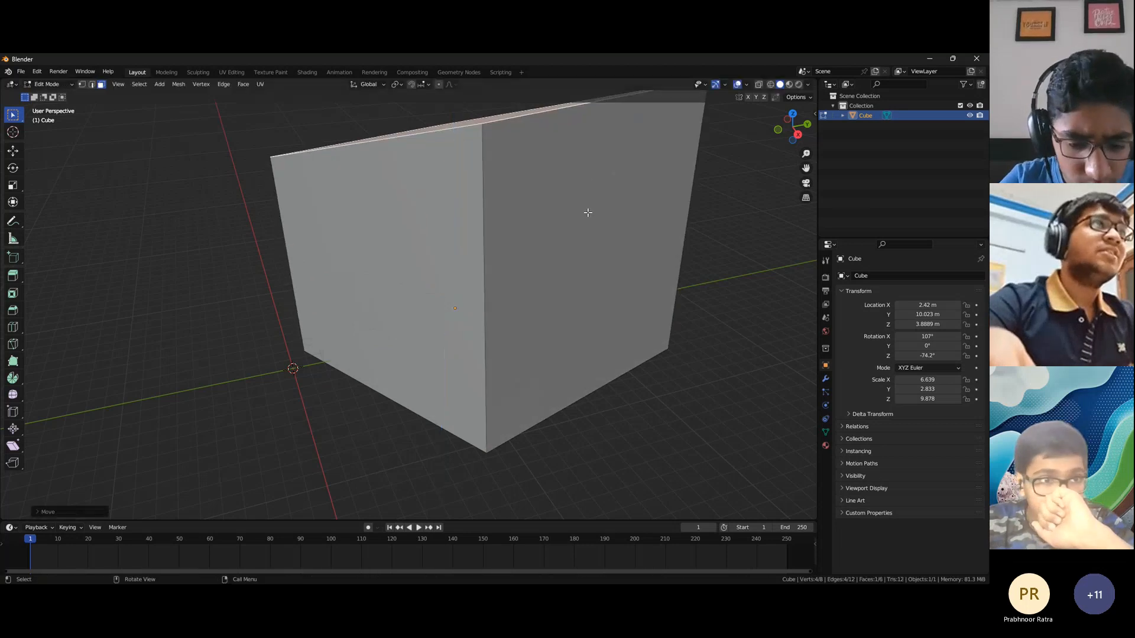
scroll(565, 317, down, 1)
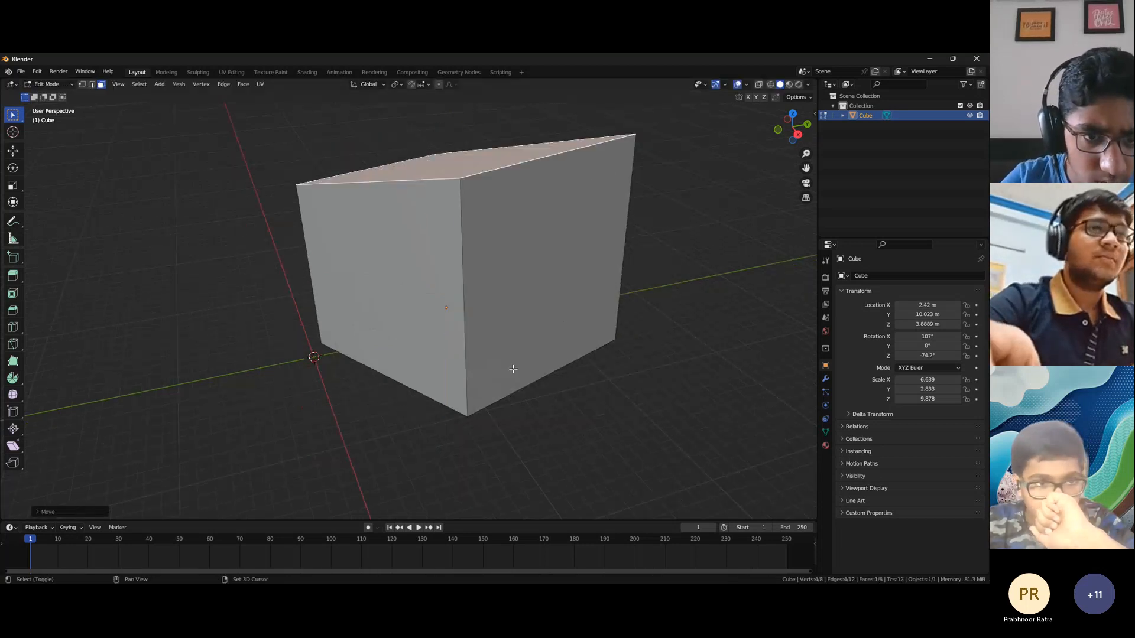
middle_drag(512, 370, 520, 398)
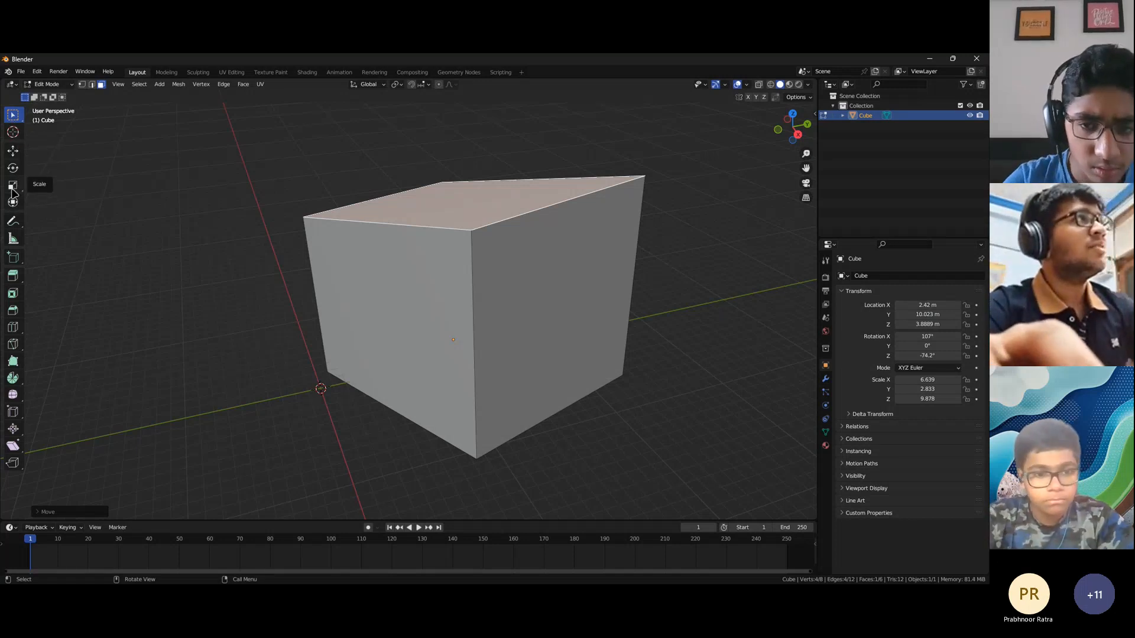
Extrude the top face upward along its normal with Extrude Region to add a second block section
click(12, 277)
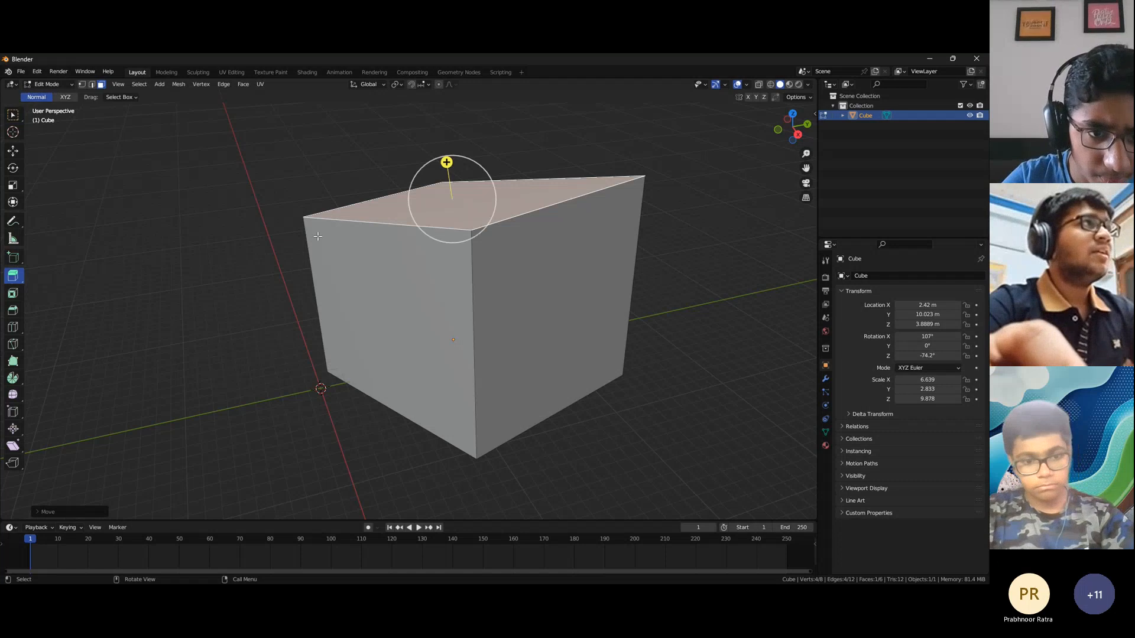
scroll(427, 199, down, 3)
middle_drag(427, 198, 436, 210)
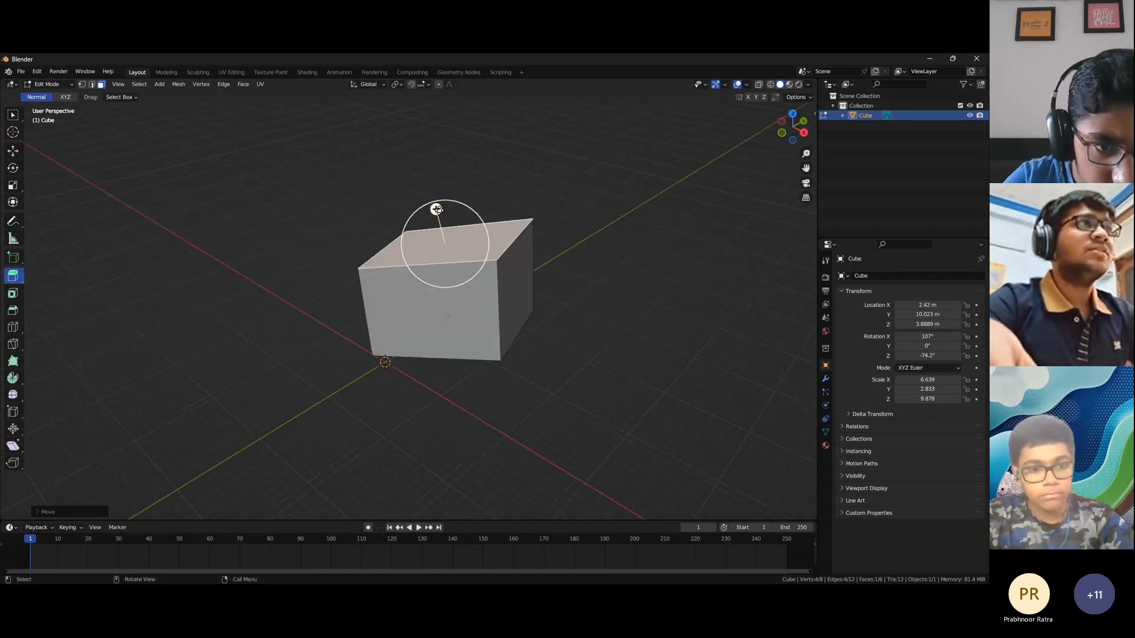
drag(436, 209, 401, 137)
Select the broad side face of the upper section and extrude it outward into a long overhanging arm
middle_drag(580, 256, 371, 323)
click(396, 302)
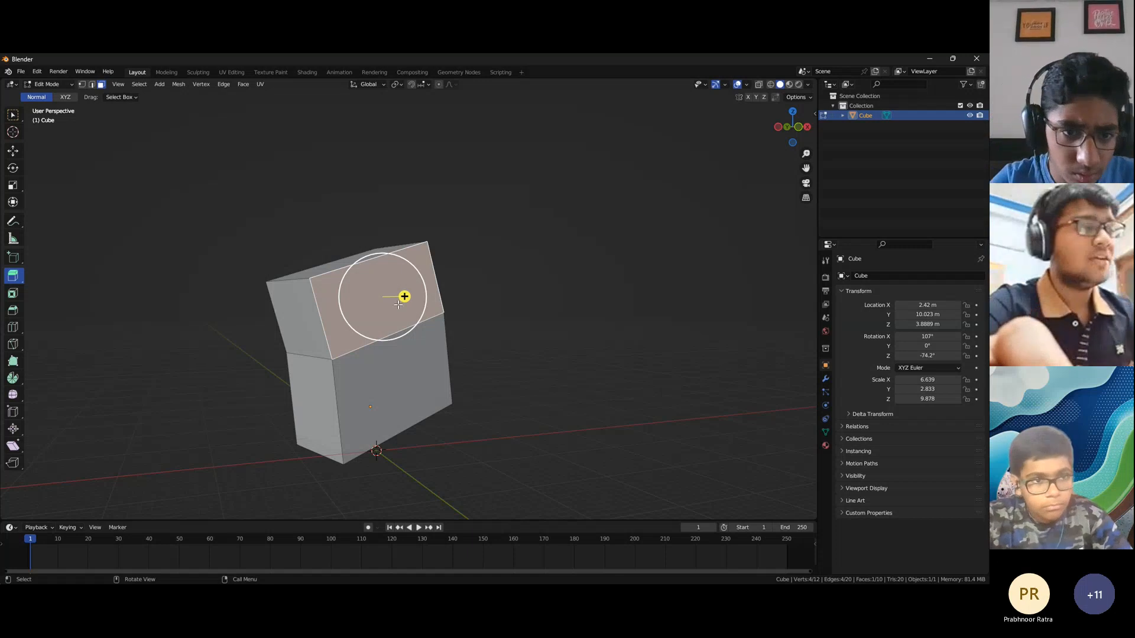
drag(404, 296, 618, 318)
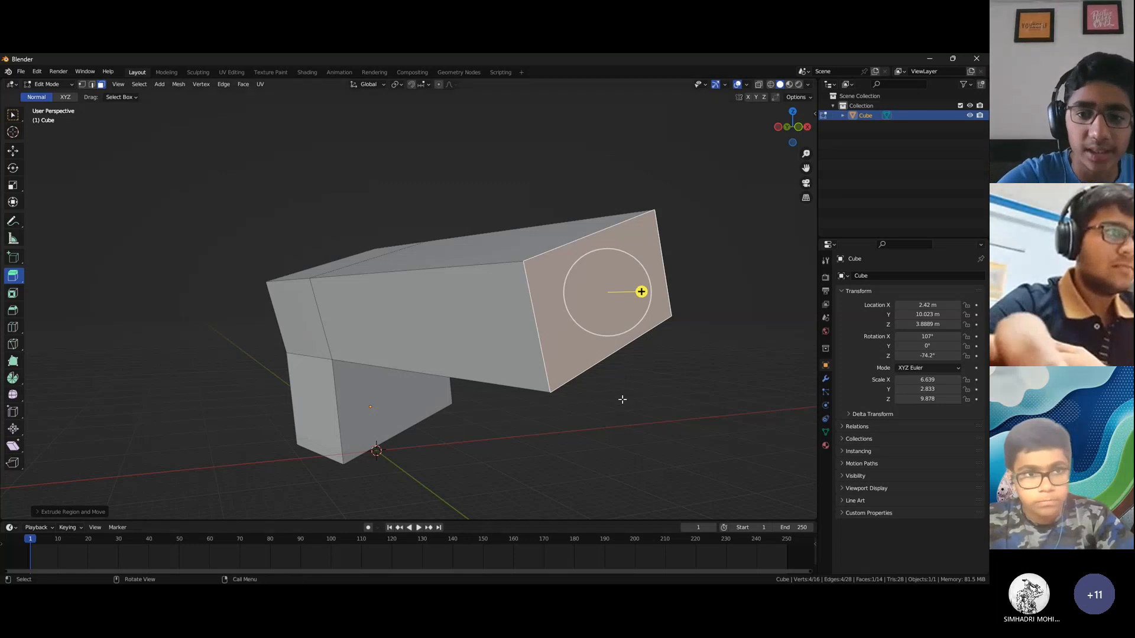
middle_drag(568, 392, 561, 395)
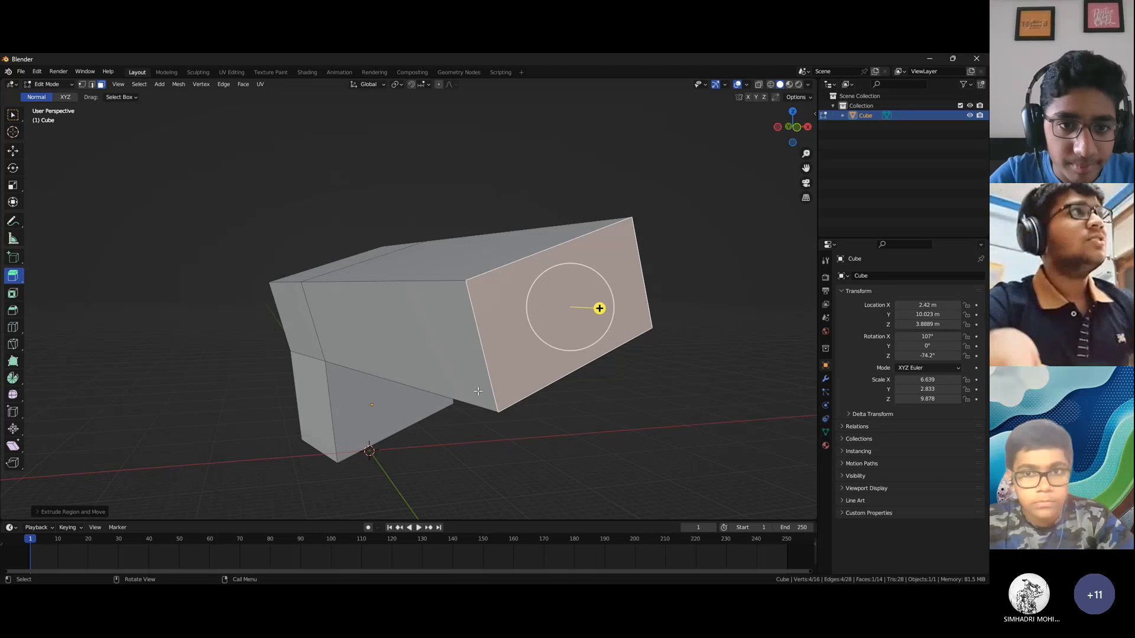
Return to Object Mode and delete the extruded object
key(Tab)
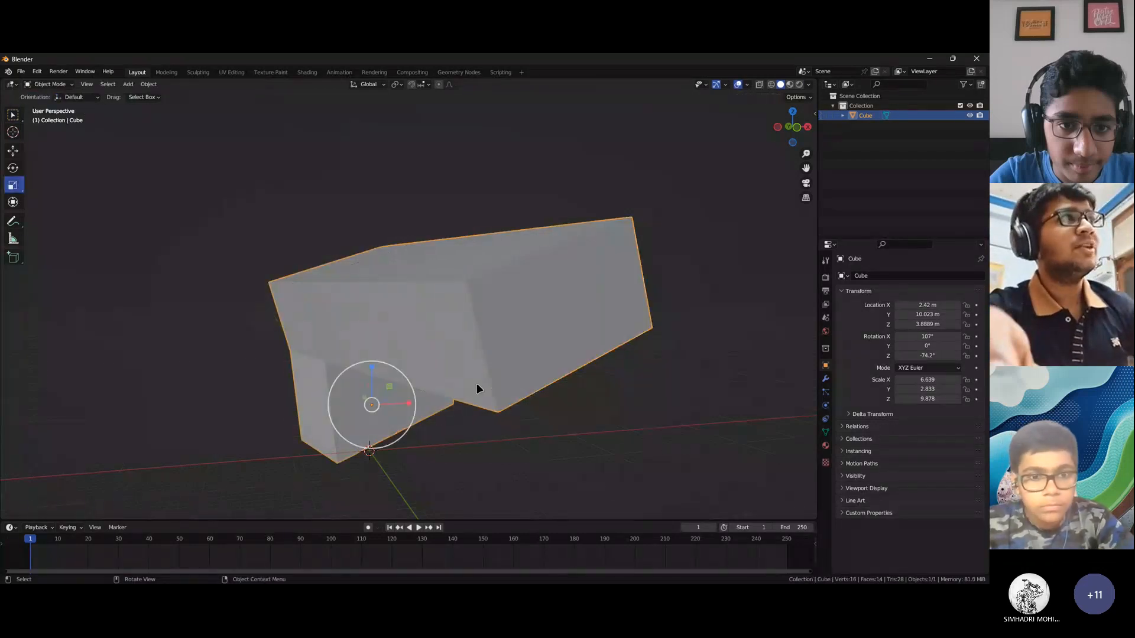
key(Delete)
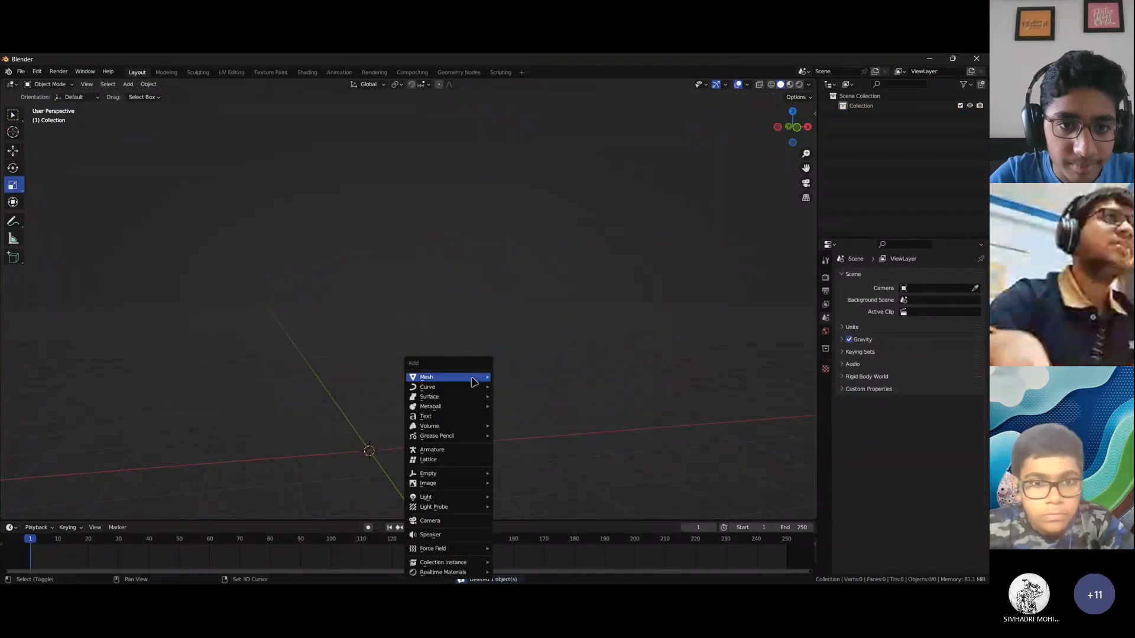
Add a cube mesh and stretch it along the X axis to a scale of about 5.24
key(shift+a)
key(Escape)
key(shift+a)
mouse_move(471, 379)
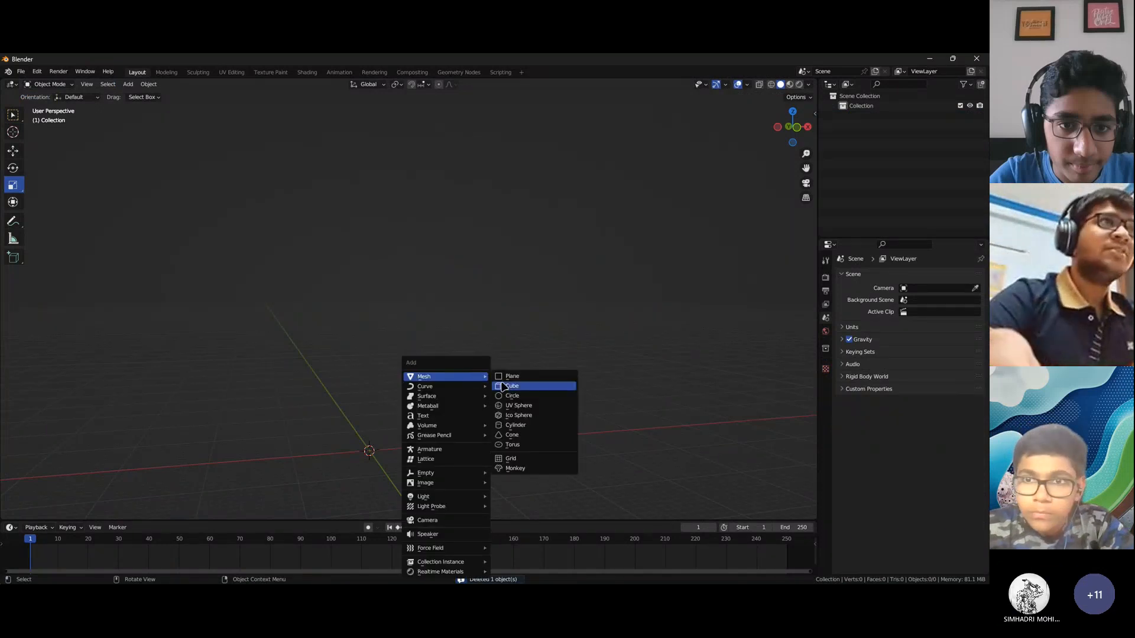
click(503, 387)
middle_drag(462, 389, 33, 188)
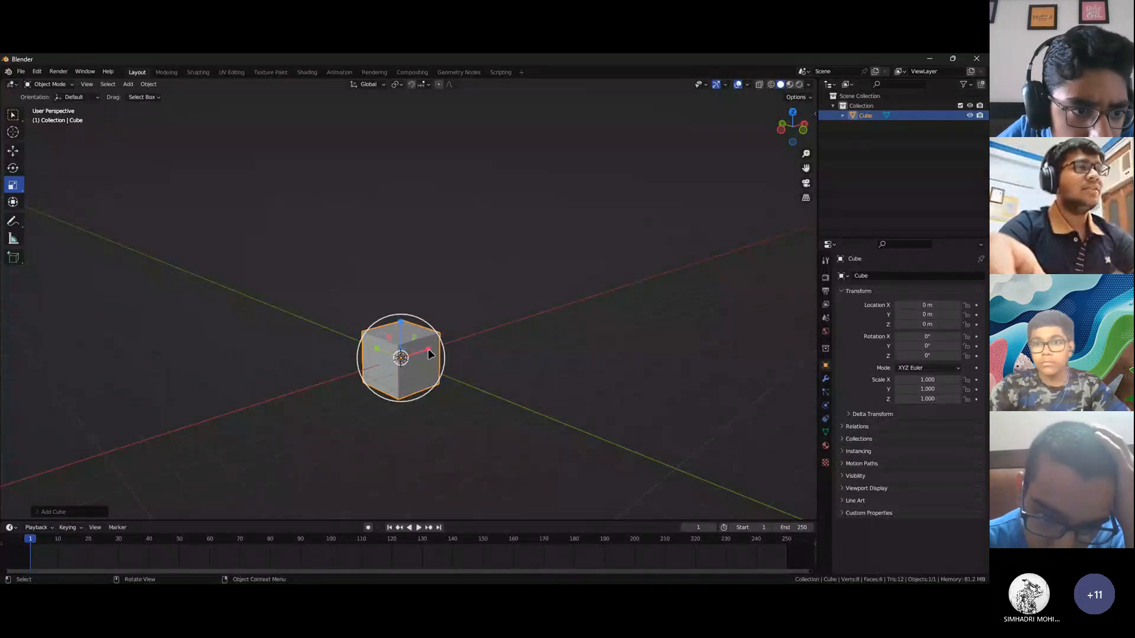
drag(429, 353, 555, 312)
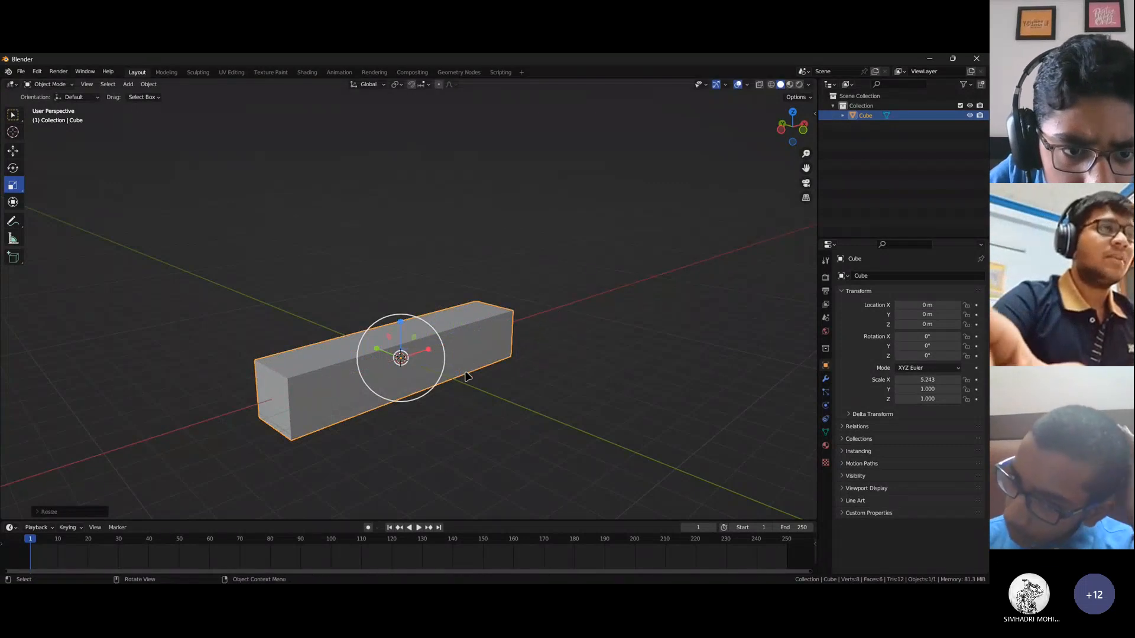
middle_drag(456, 400, 428, 378)
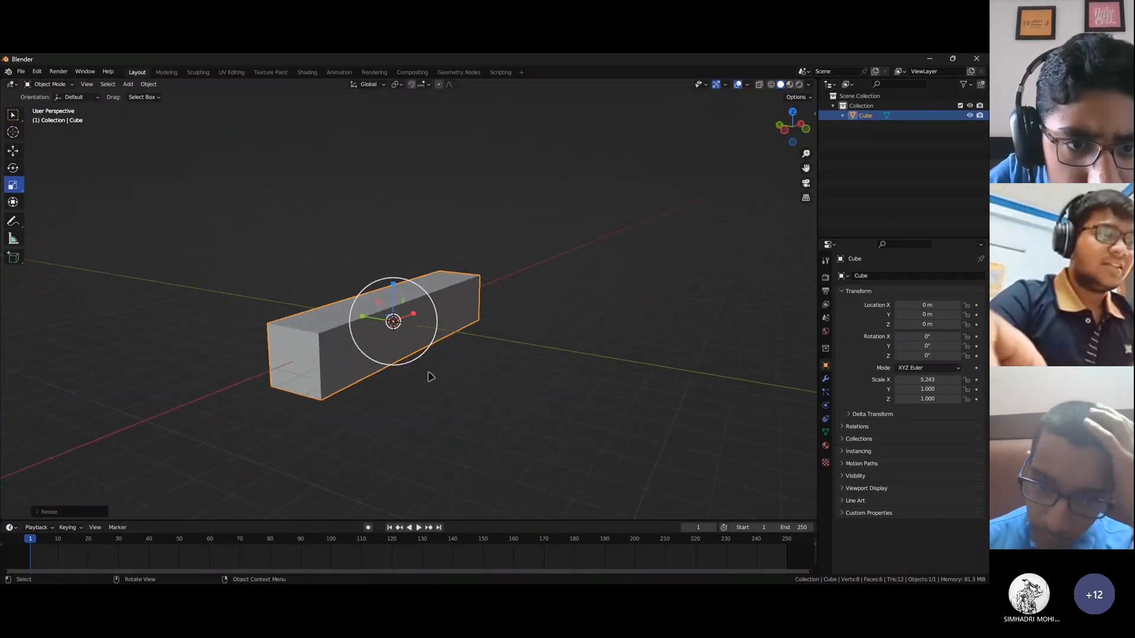
Enlarge the whole block uniformly by a factor of about 2.42
key(s)
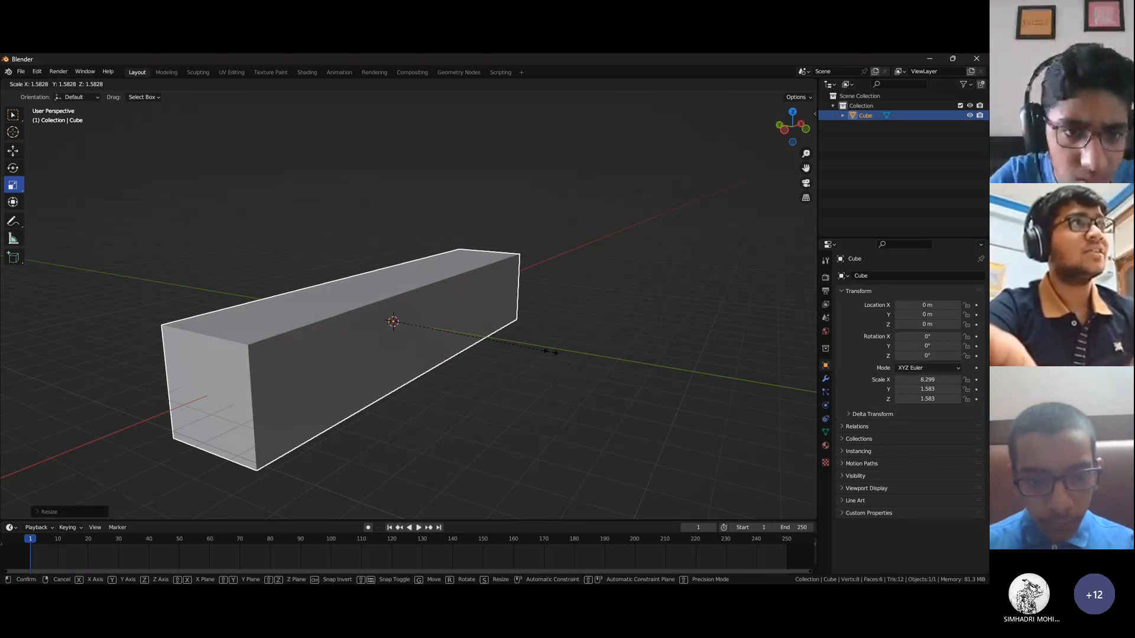
click(638, 345)
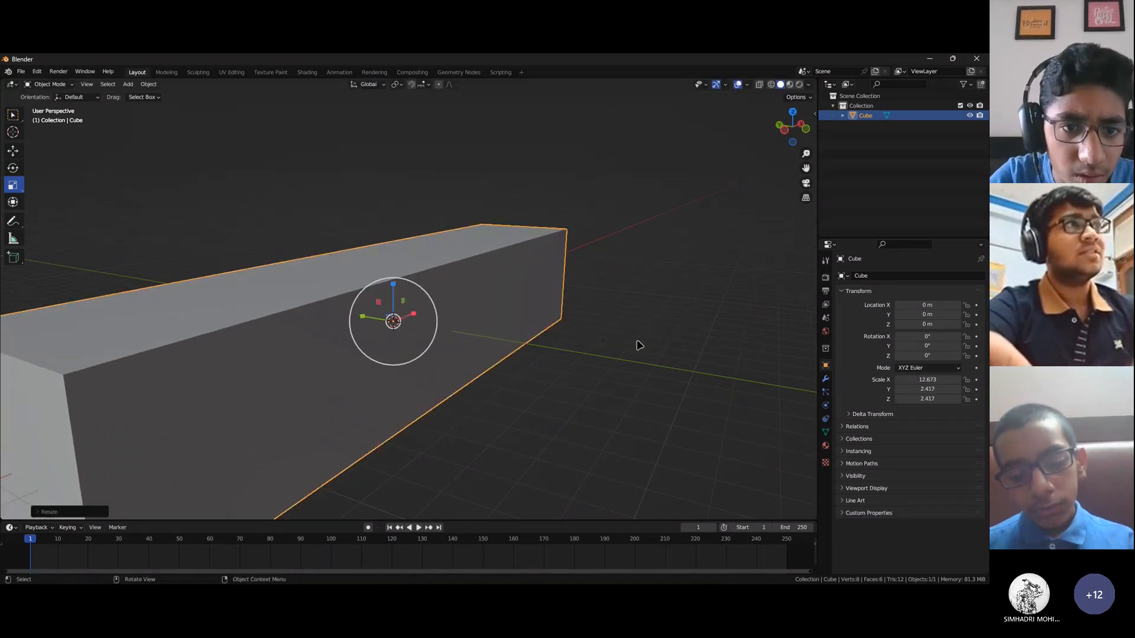
scroll(529, 376, down, 6)
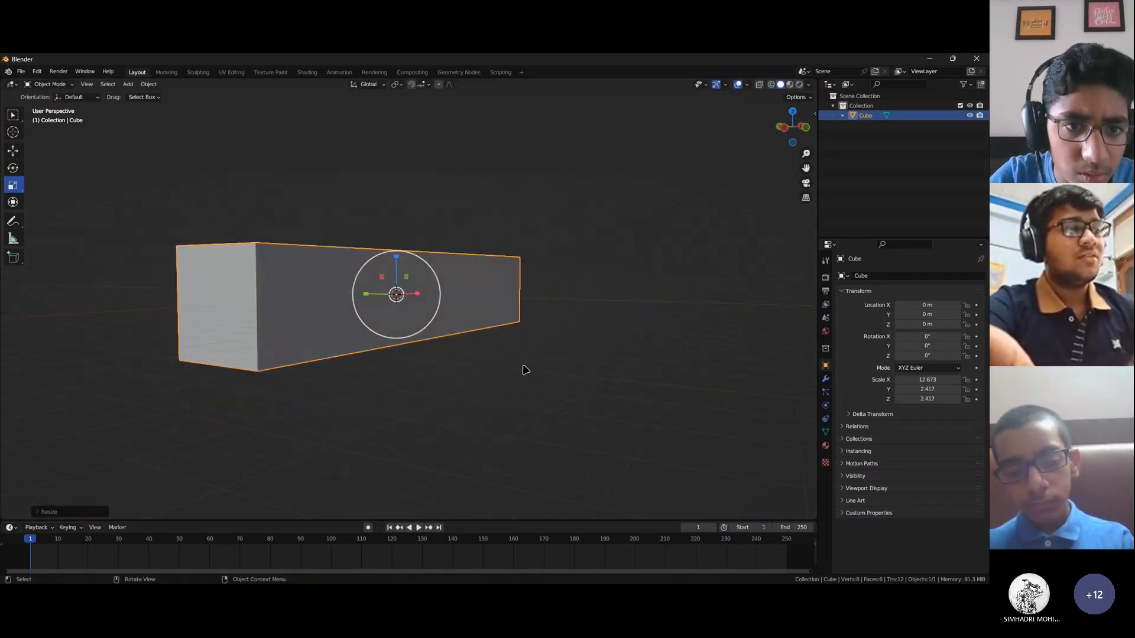
Stretch the enlarged block along the Z axis only, to a Z scale of about 4.24
key(s)
key(z)
click(554, 451)
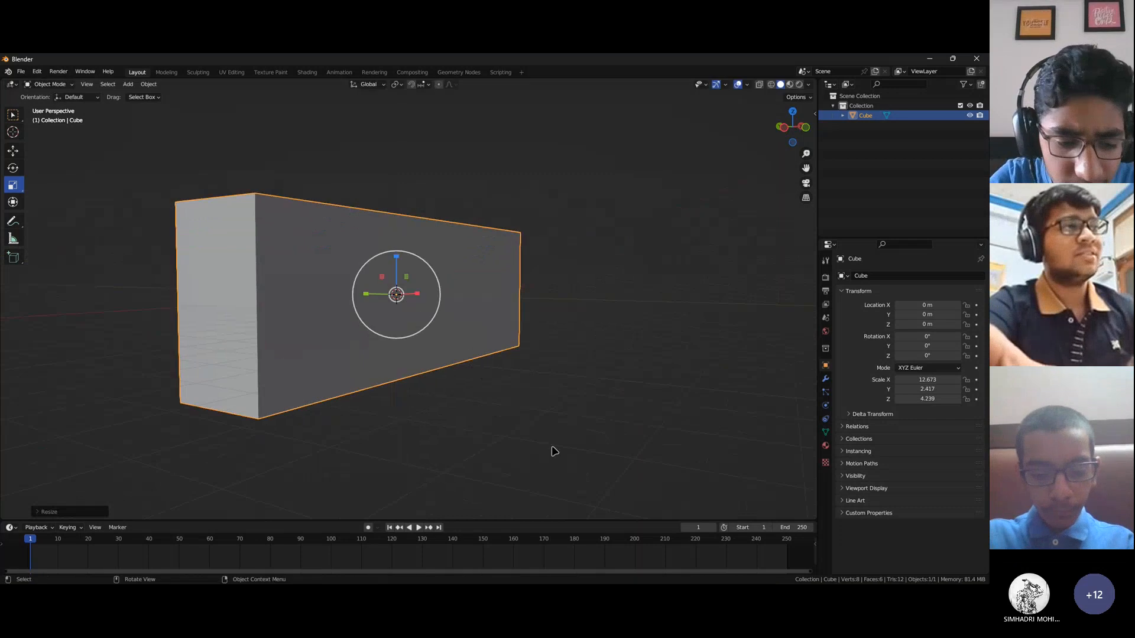
scroll(514, 354, down, 2)
middle_drag(514, 352, 446, 352)
scroll(489, 388, up, 3)
middle_drag(539, 394, 521, 356)
scroll(489, 390, down, 4)
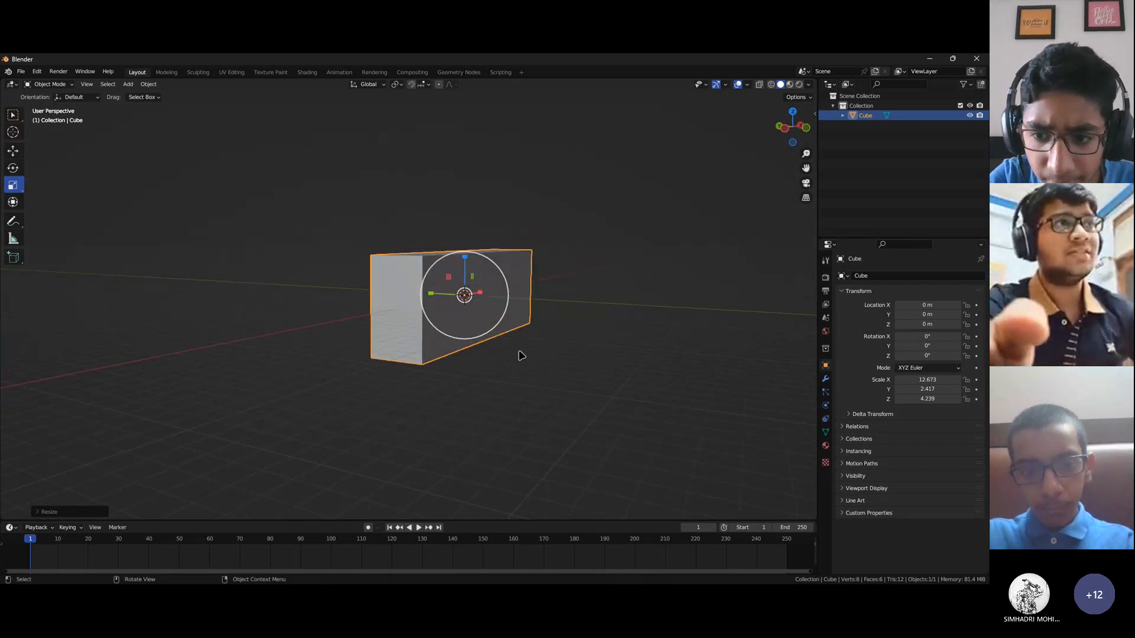
Undo the Z stretch and the uniform enlargement of the block
key(ctrl)
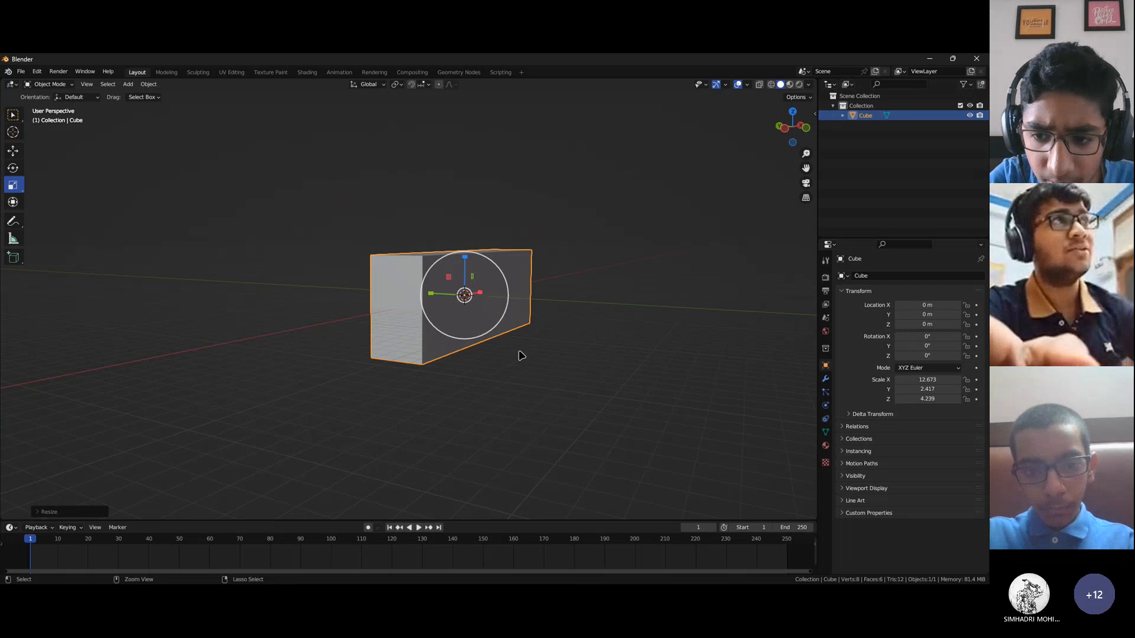
key(ctrl+z)
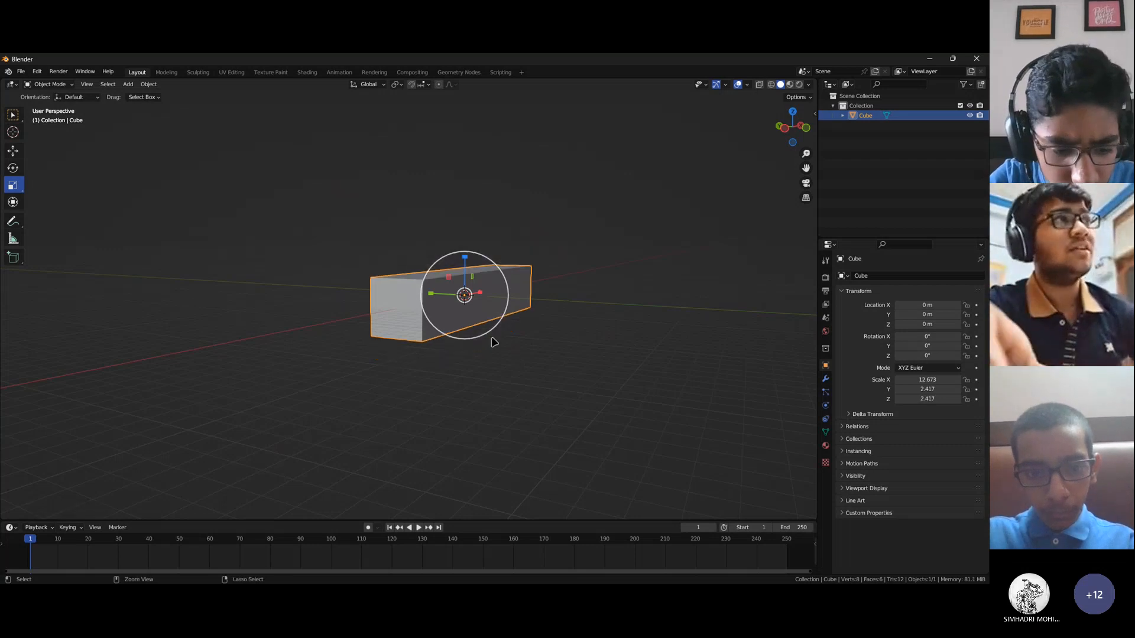
scroll(583, 358, up, 3)
key(ctrl+z)
key(ctrl+z)
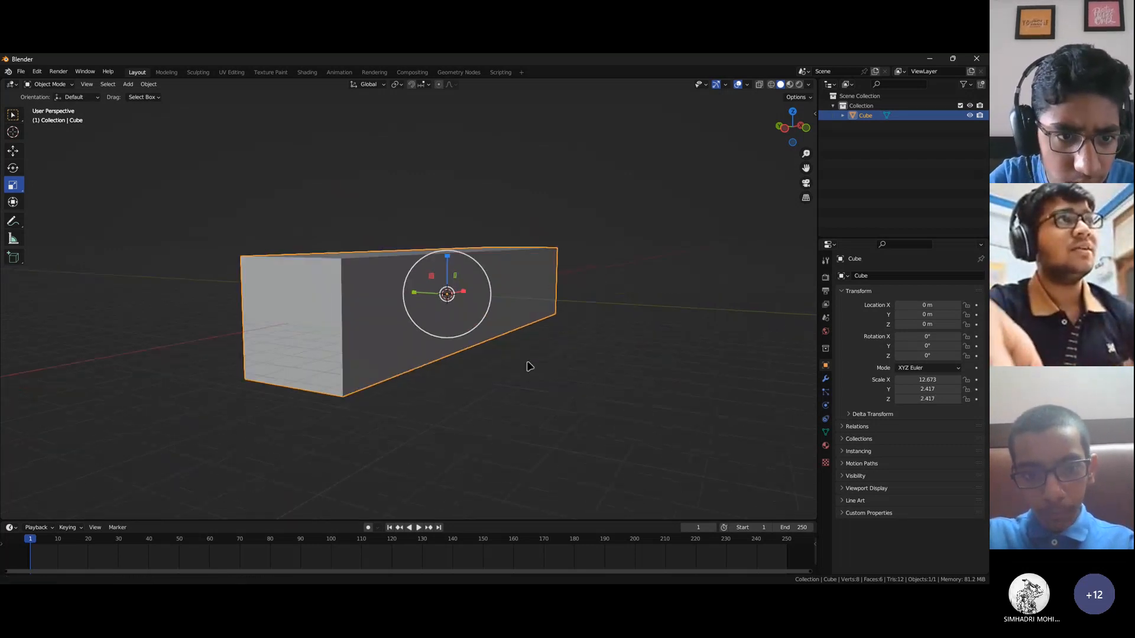
shift+middle_drag(516, 374, 473, 398)
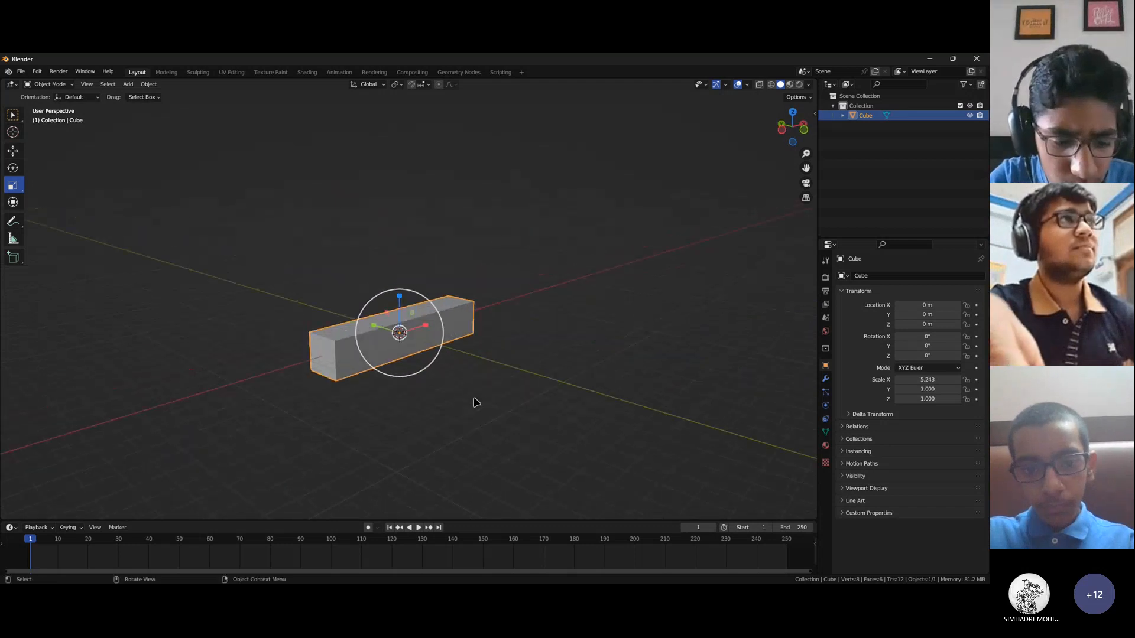
Enter Edit Mode on the long block, activate the Inset Faces tool and select the top face
scroll(482, 388, up, 5)
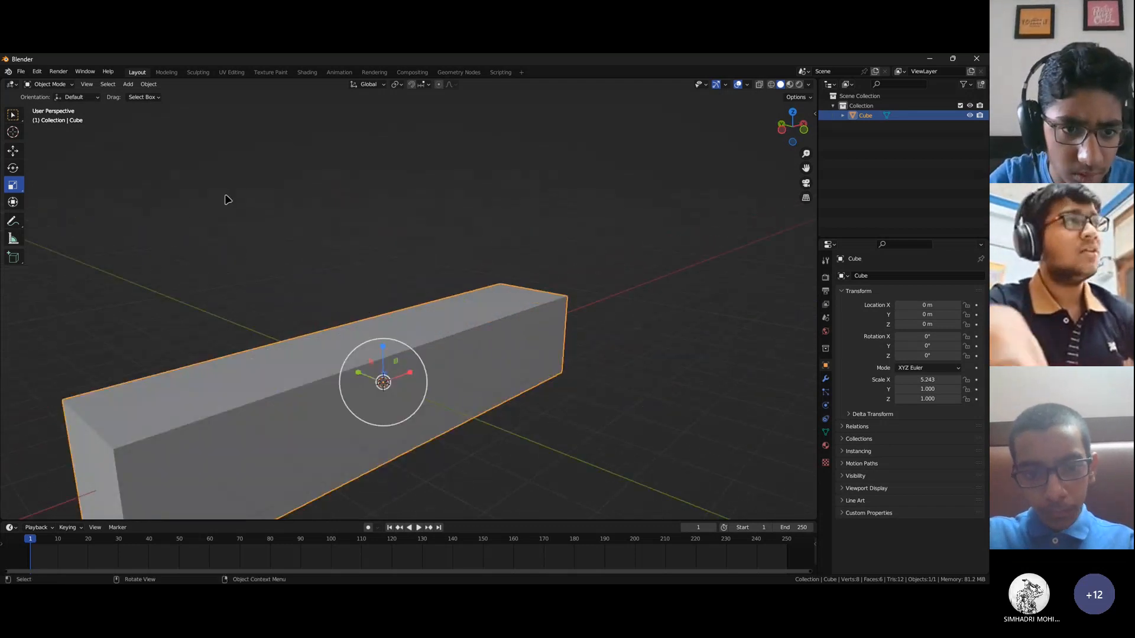
key(Tab)
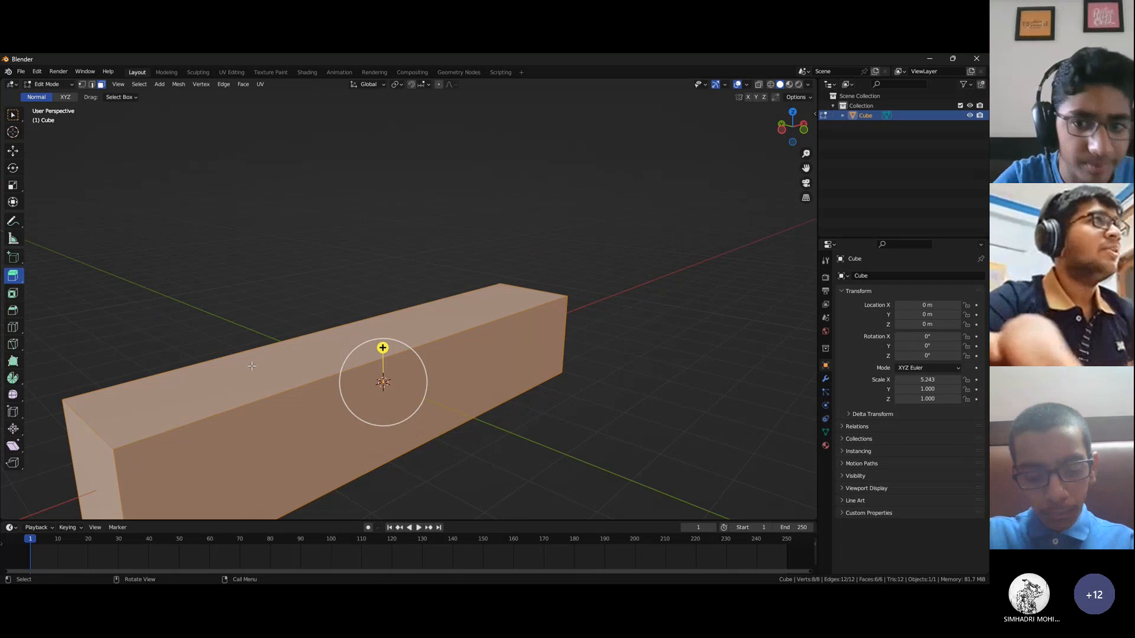
scroll(436, 324, down, 4)
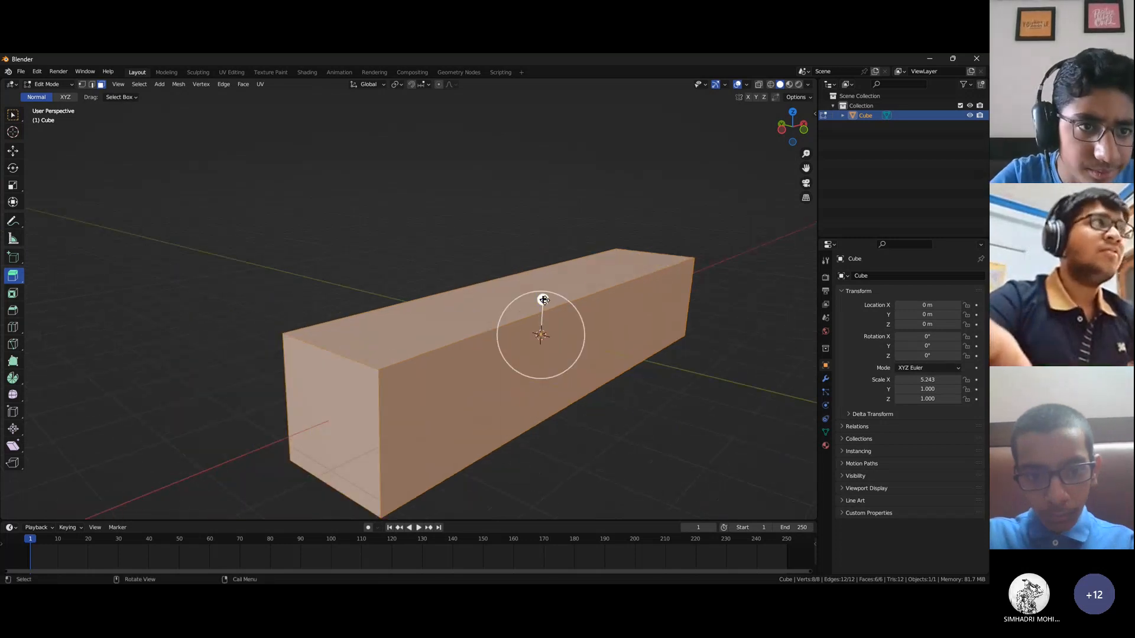
click(12, 292)
middle_drag(558, 306, 551, 316)
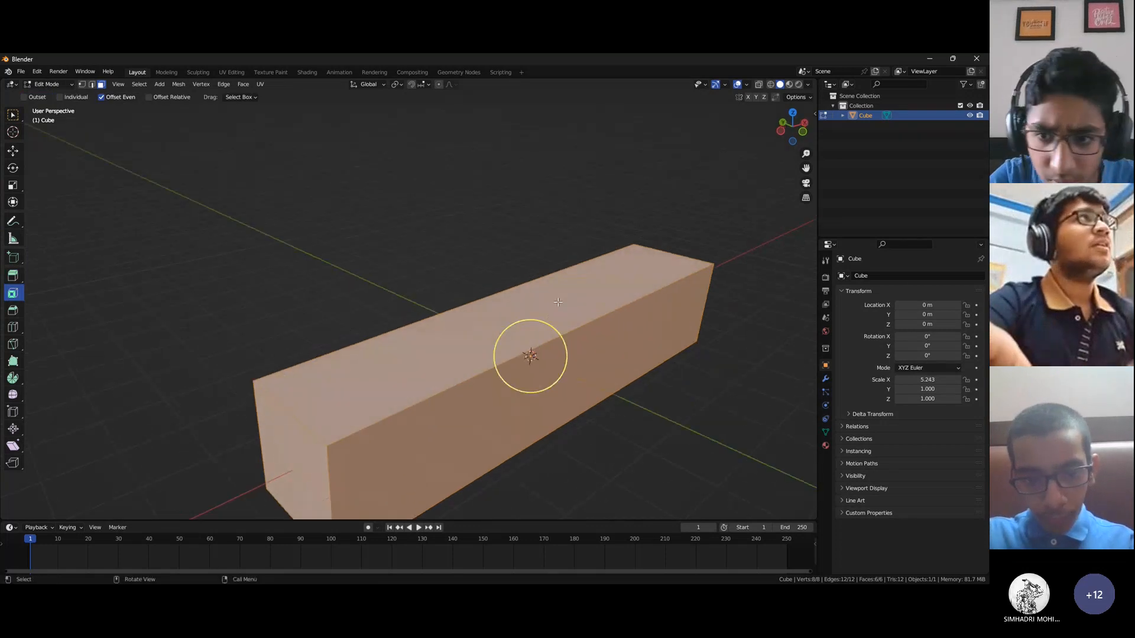
click(558, 302)
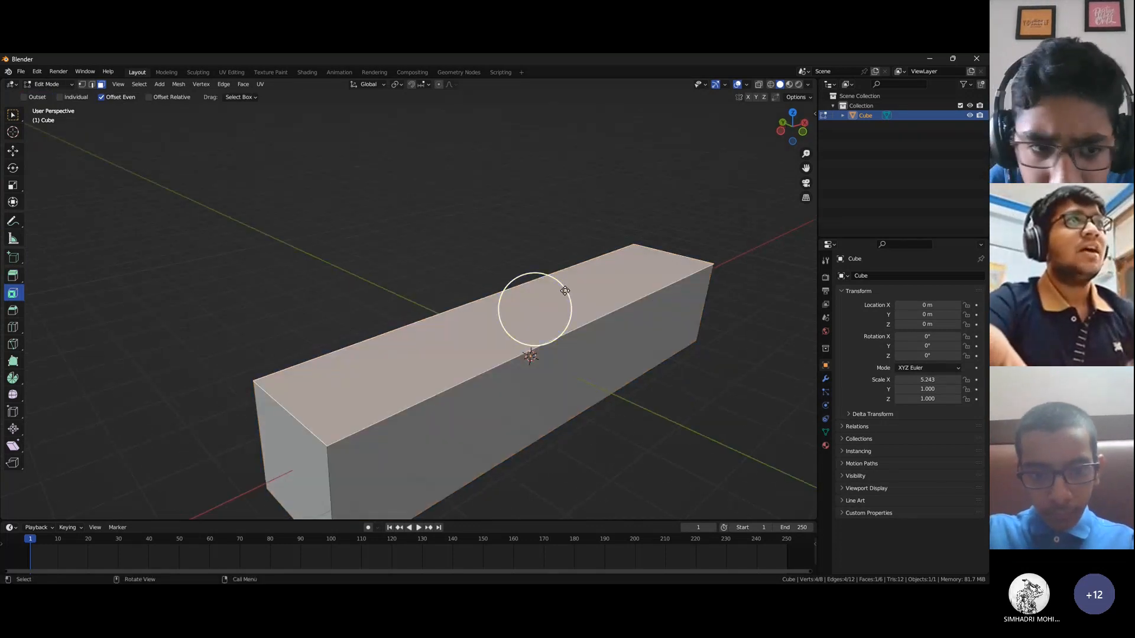
drag(565, 291, 546, 307)
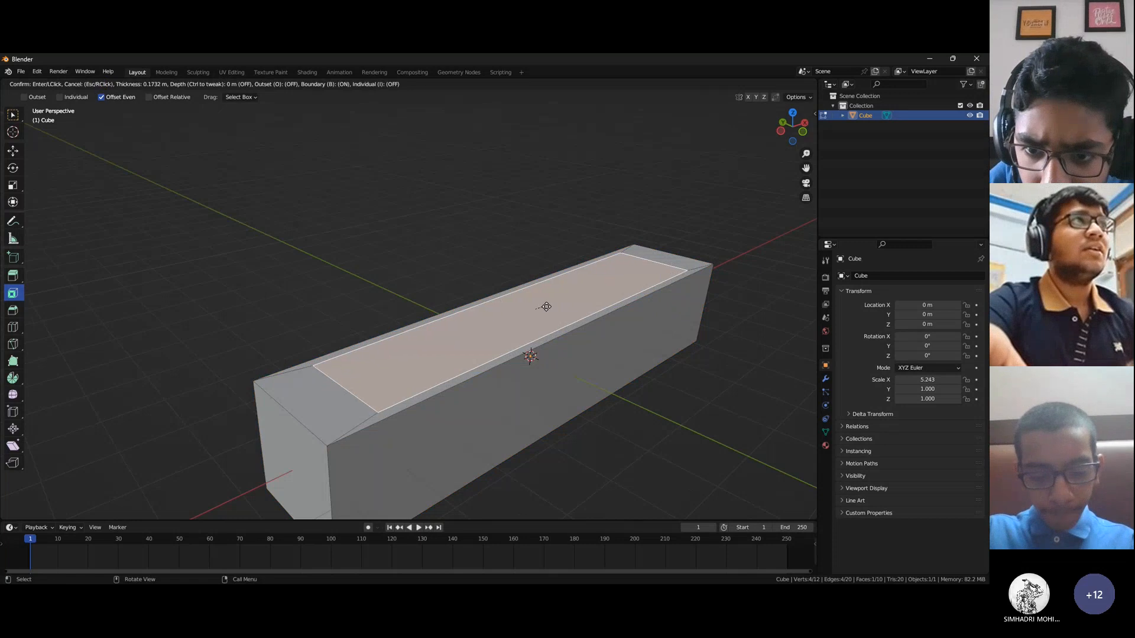
key(Escape)
key(c)
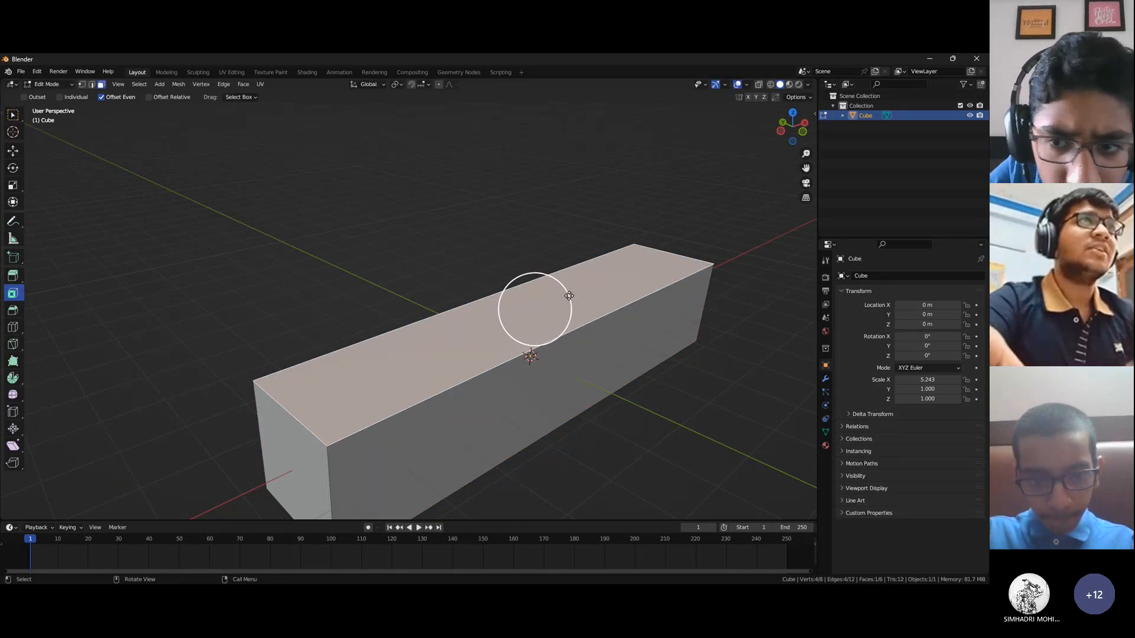
key(Escape)
Inset the selected top face of the block by about 0.18 m
key(i)
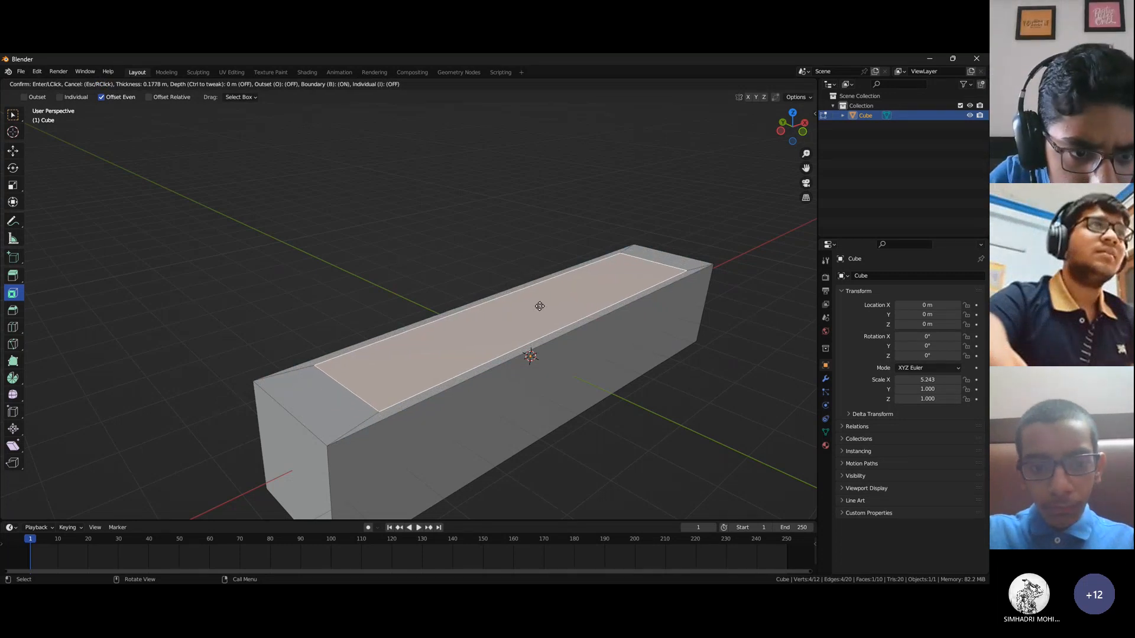
click(539, 307)
key(c)
middle_drag(530, 307, 512, 375)
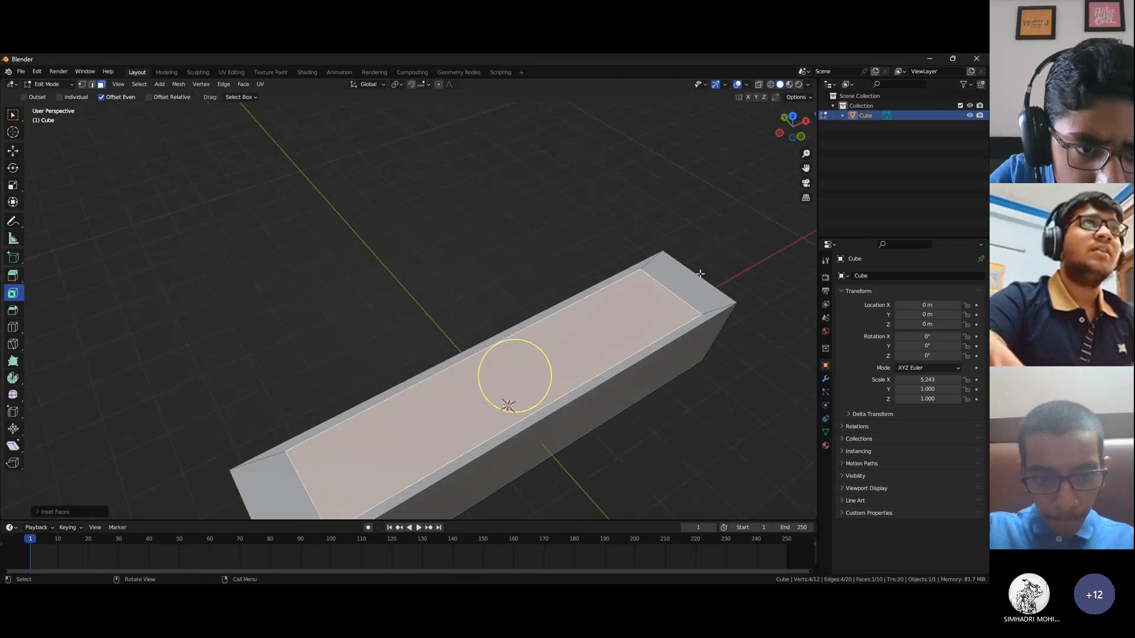
scroll(623, 364, down, 1)
middle_drag(623, 364, 613, 356)
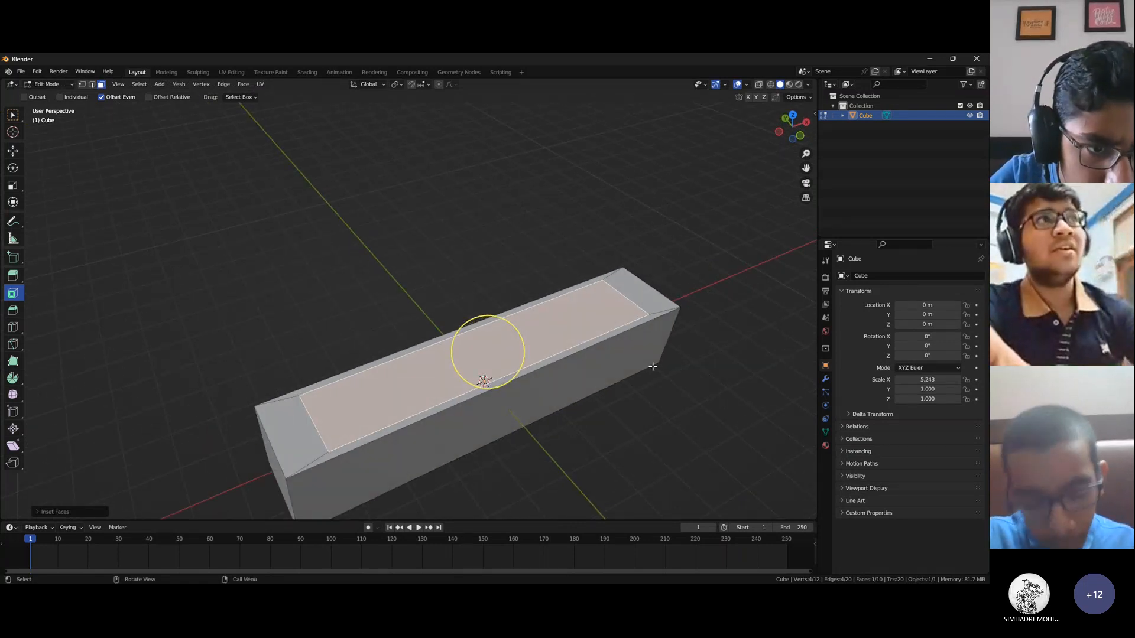
Inset the inner top face a second time to form a smaller nested rectangle
key(i)
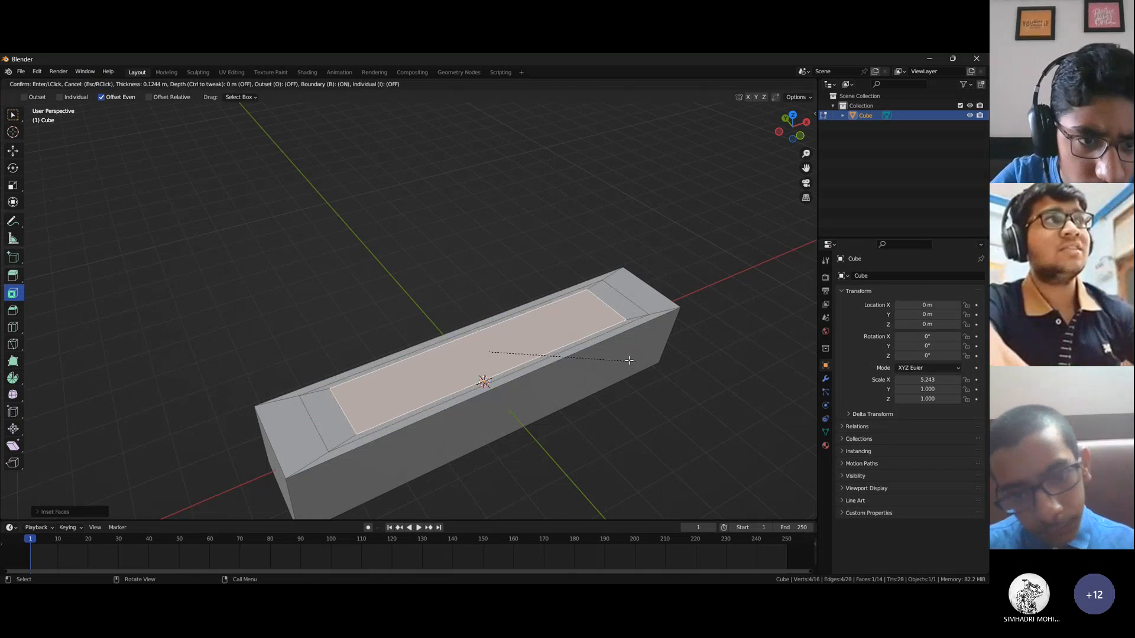
click(621, 358)
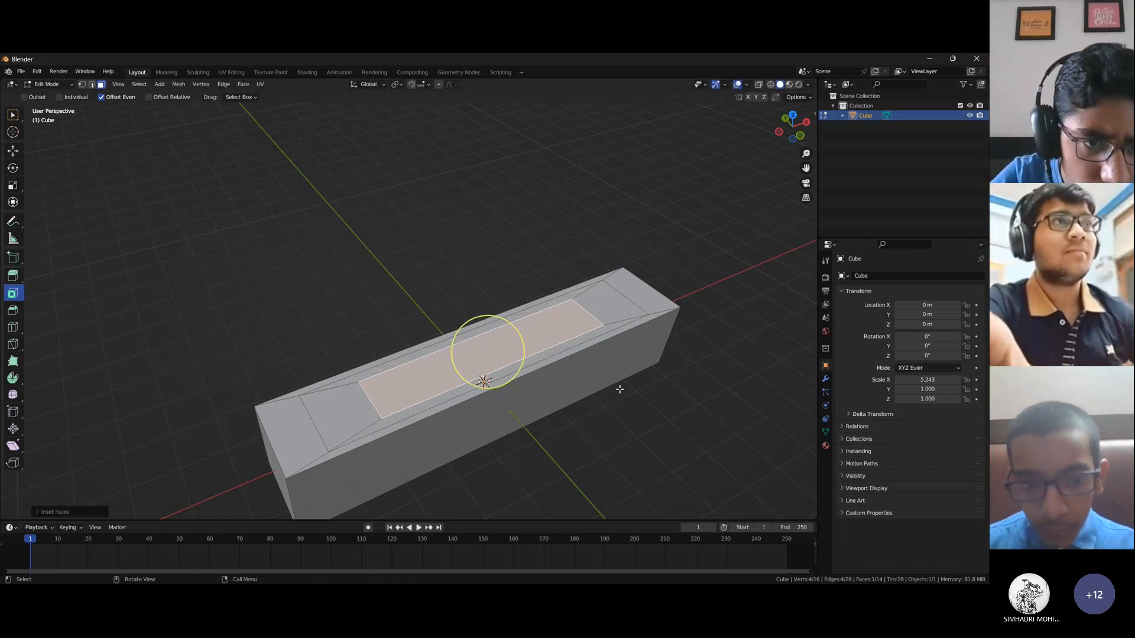
middle_drag(620, 389, 607, 425)
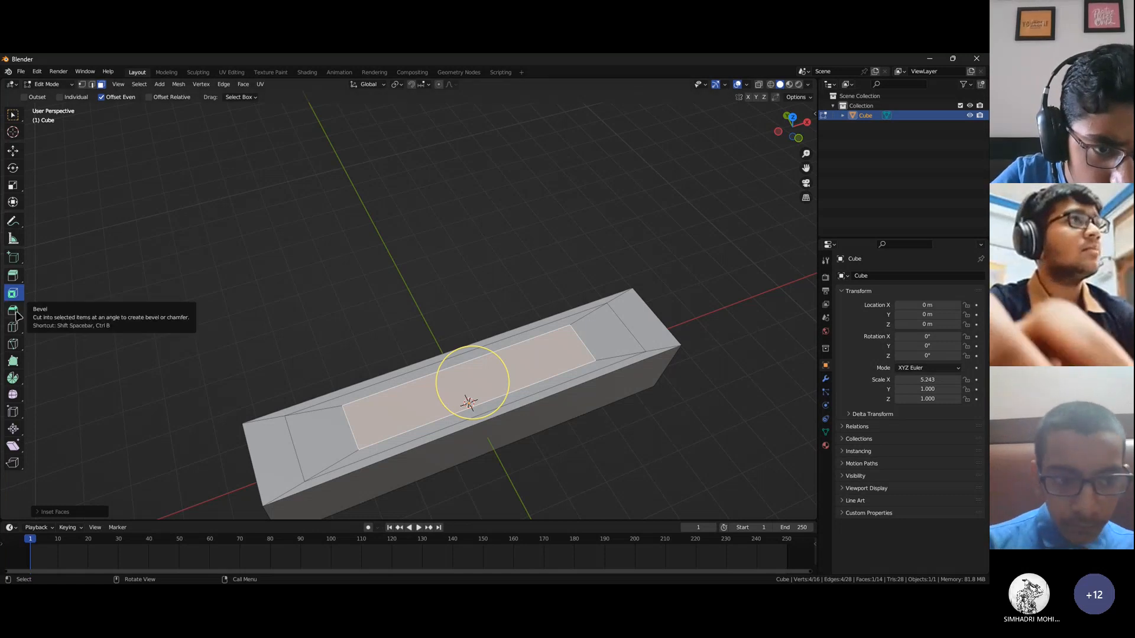
middle_drag(442, 366, 341, 375)
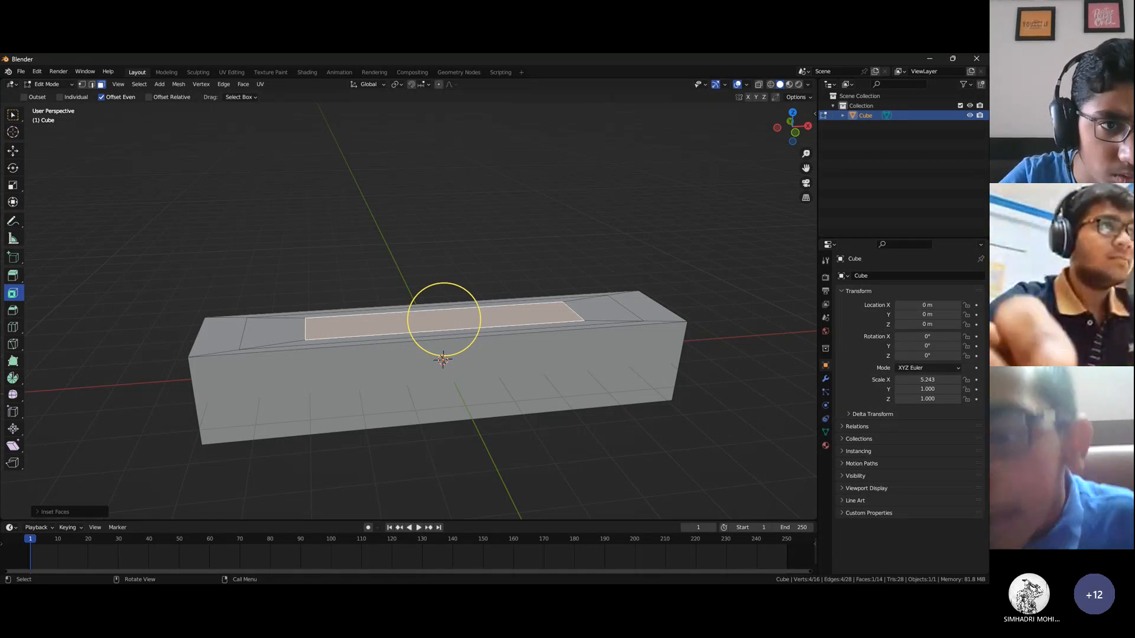
middle_drag(310, 377, 322, 381)
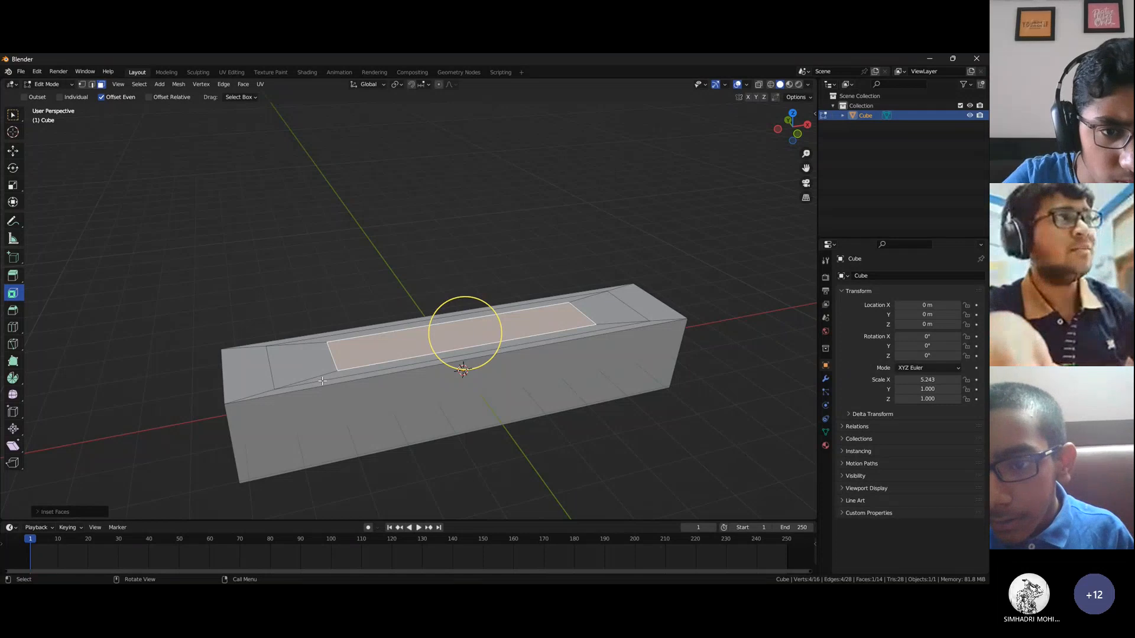
Delete the inset block in Object Mode and add a new cube mesh in its place
key(Tab)
key(Delete)
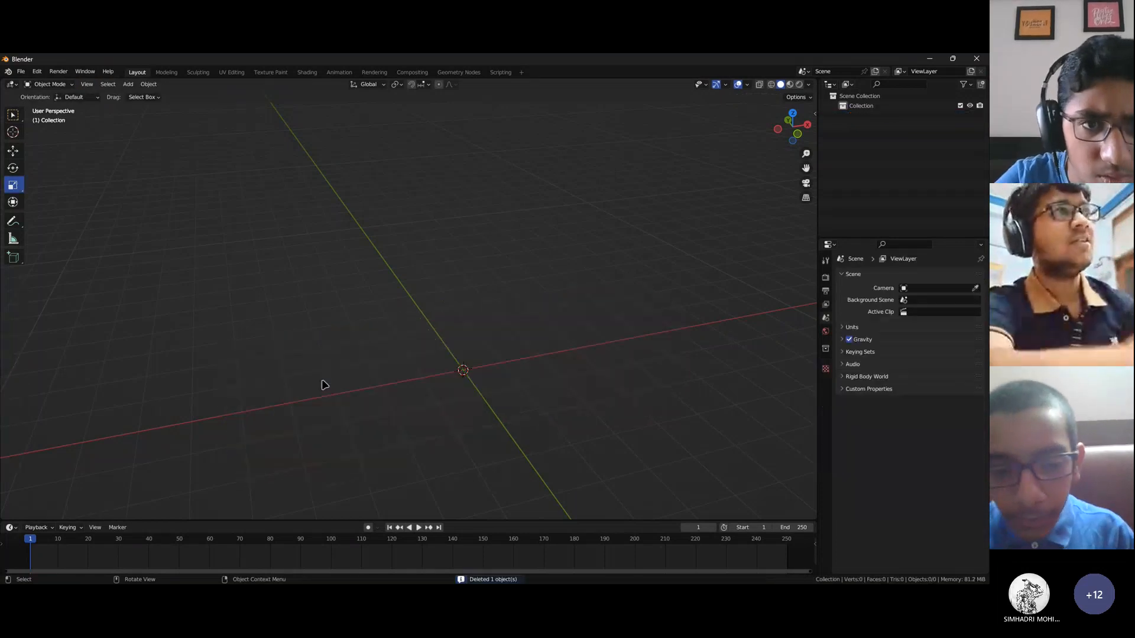
key(shift+a)
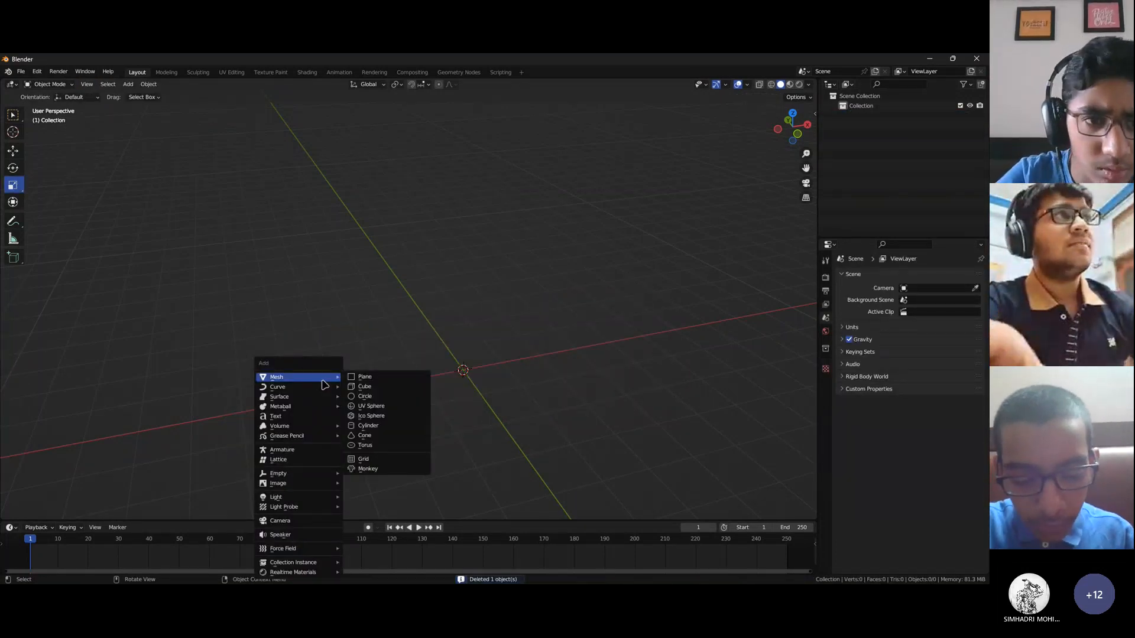
click(365, 386)
middle_drag(551, 381, 466, 385)
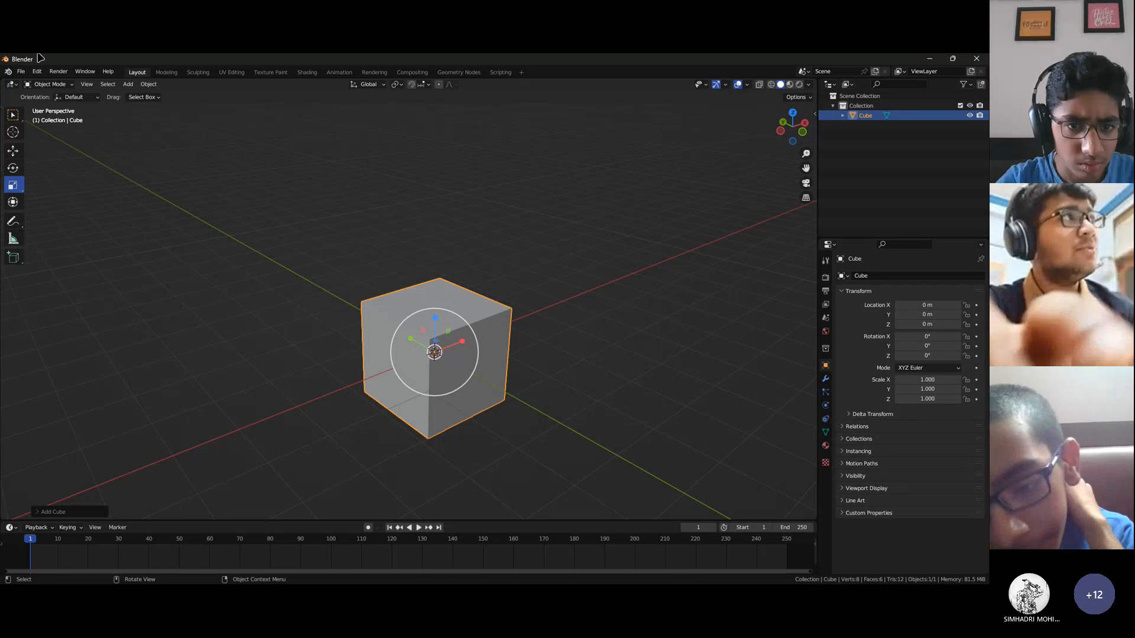
Switch the new cube to Edit Mode, return to Object Mode, and re-enter Edit Mode
click(47, 85)
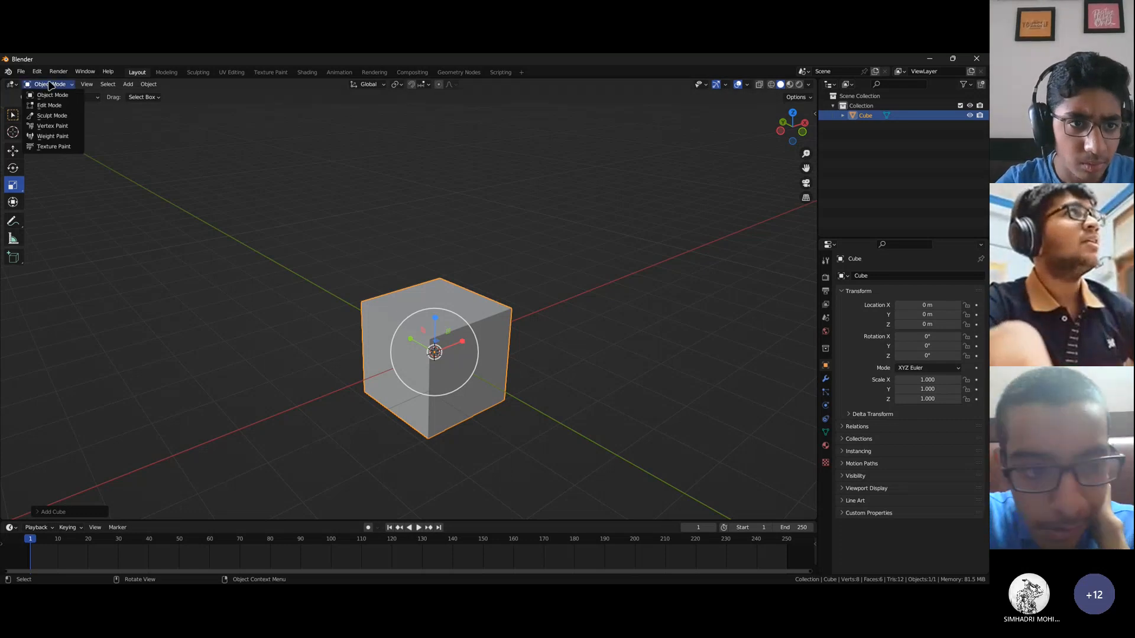
click(47, 105)
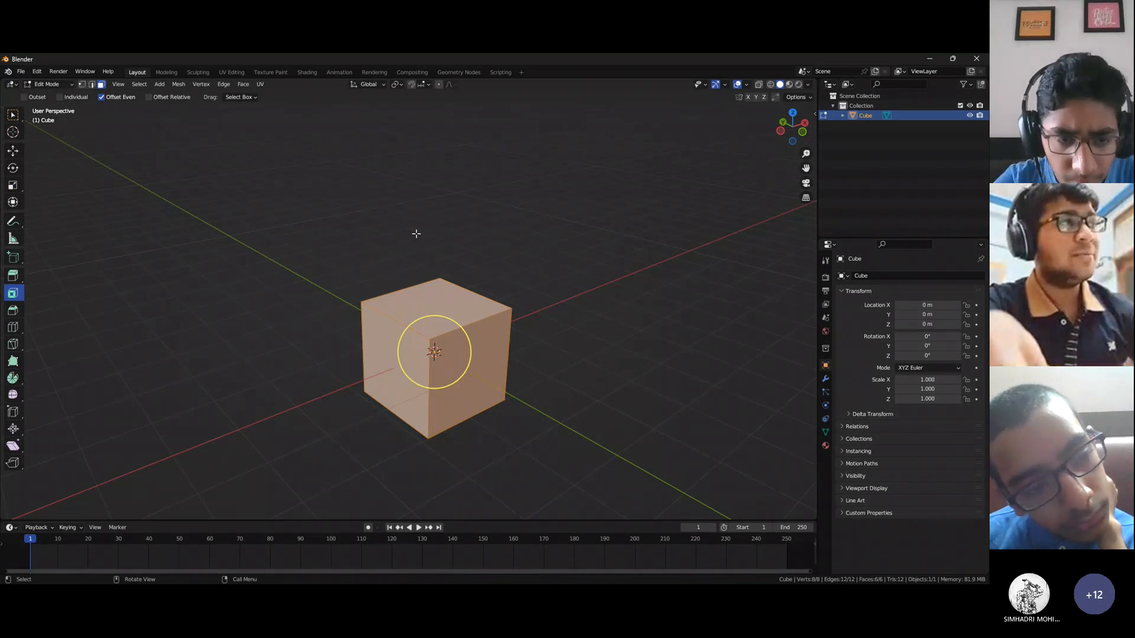
key(Tab)
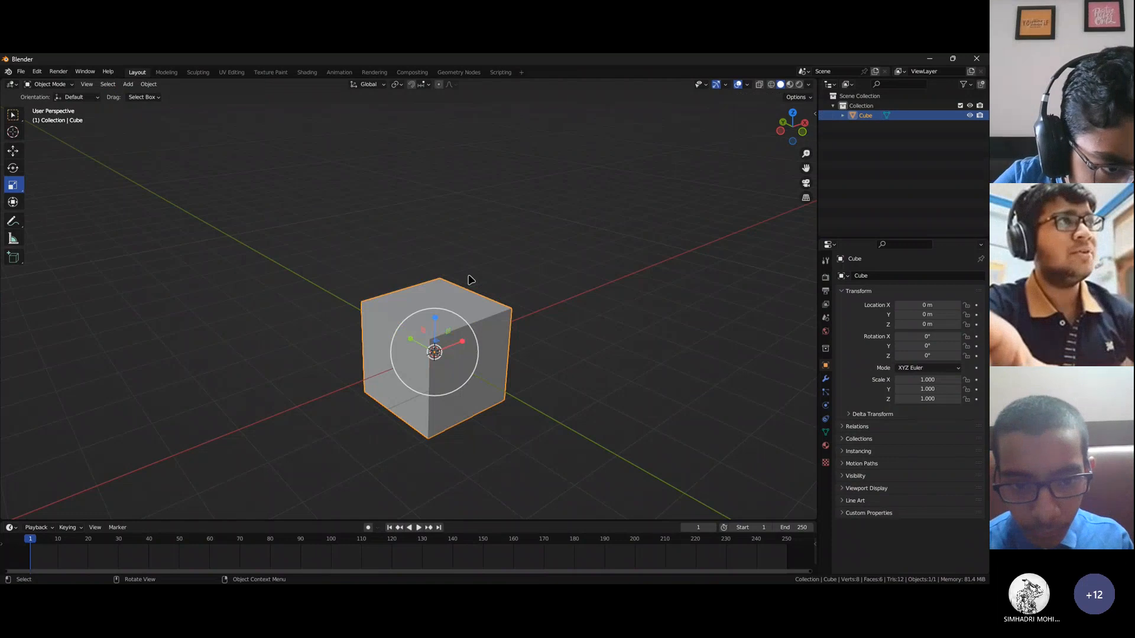
key(Tab)
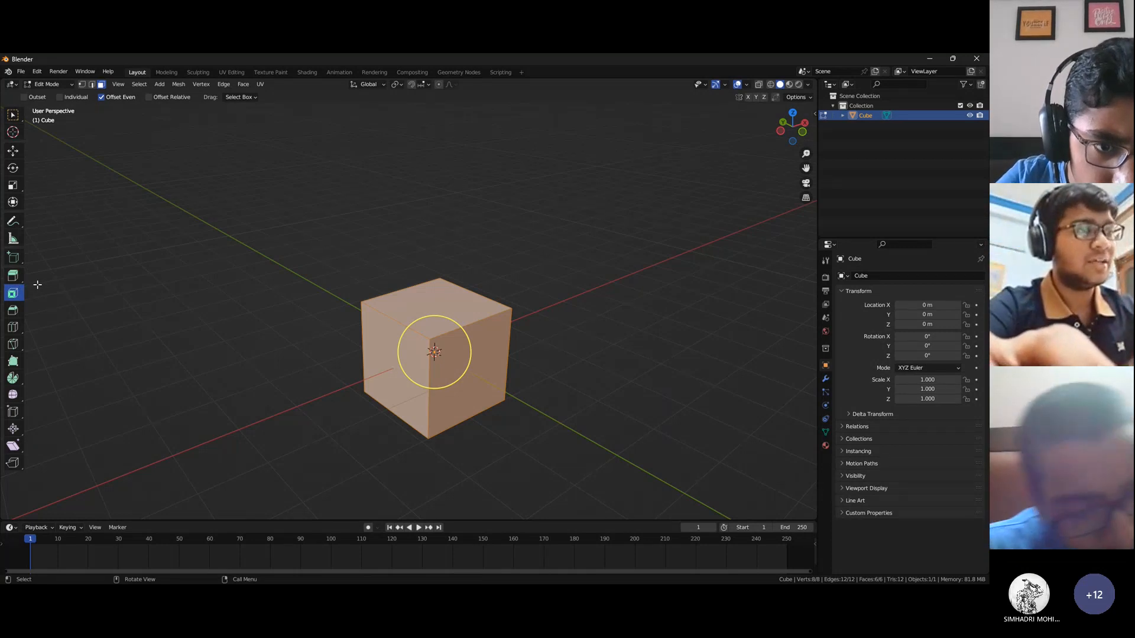
Deselect the whole cube with the Select Box tool active, and cycle through vertex, edge and face selection, ending on face selection
click(16, 277)
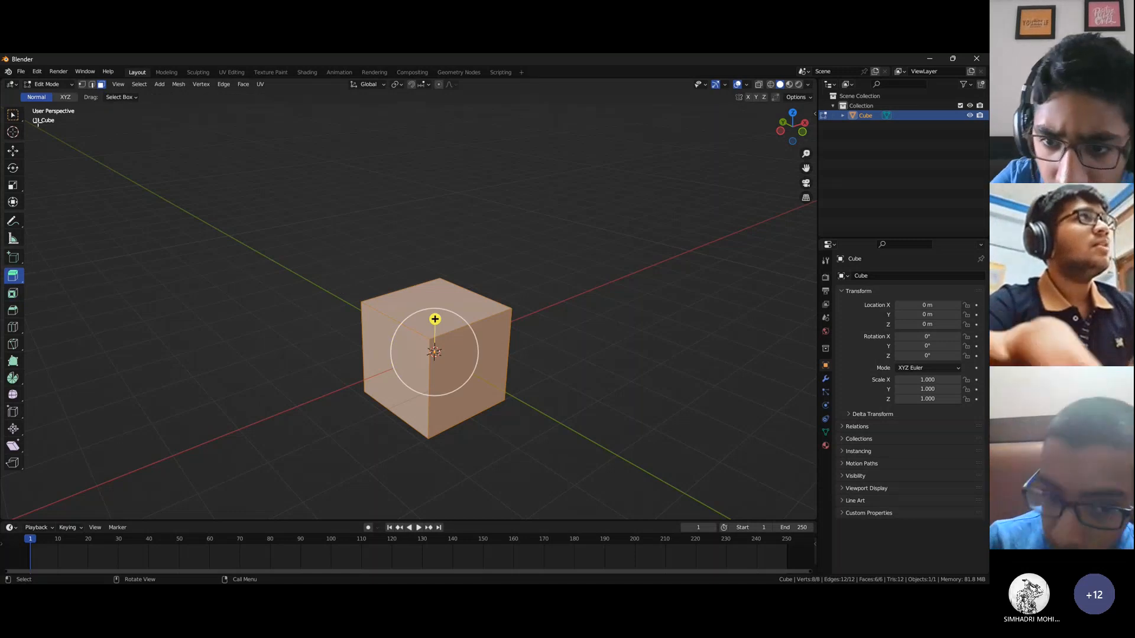
click(12, 115)
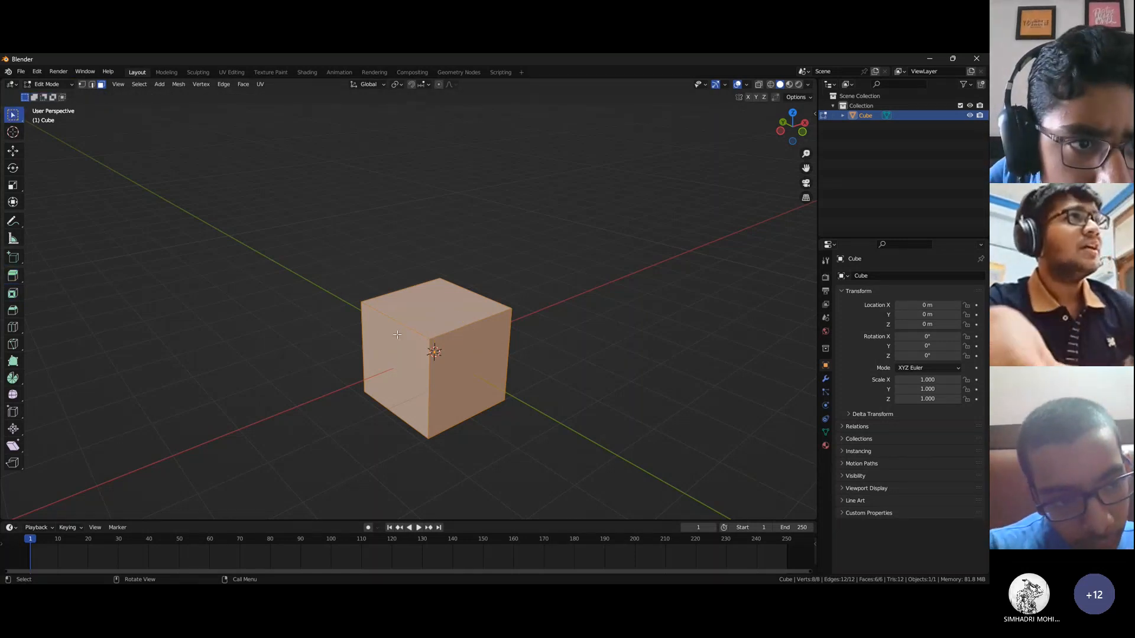
key(alt+a)
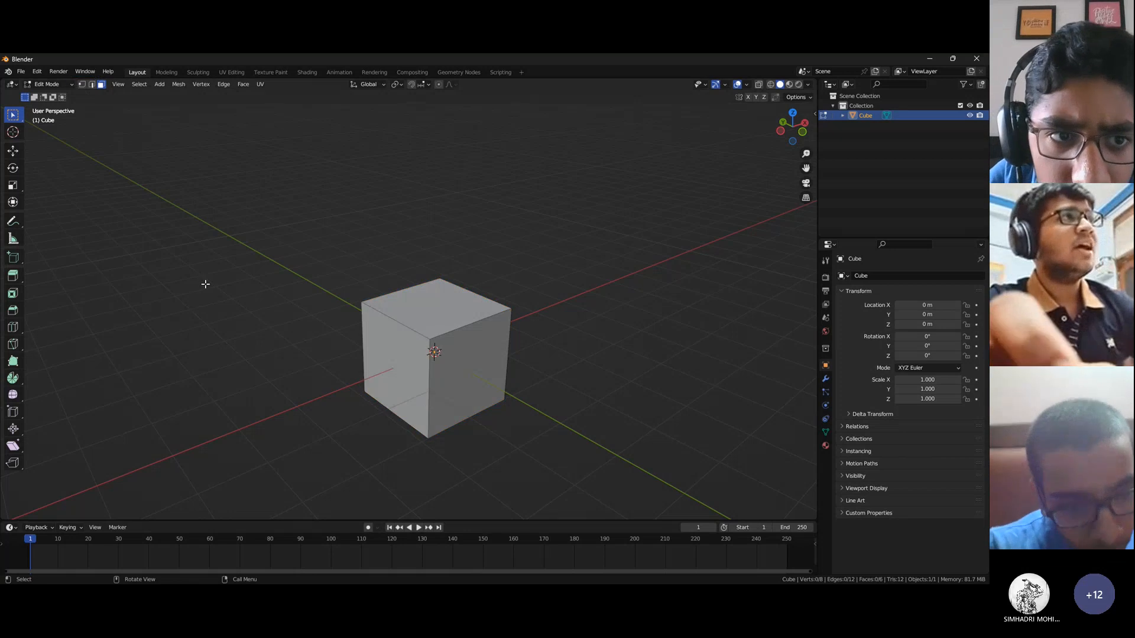
click(81, 85)
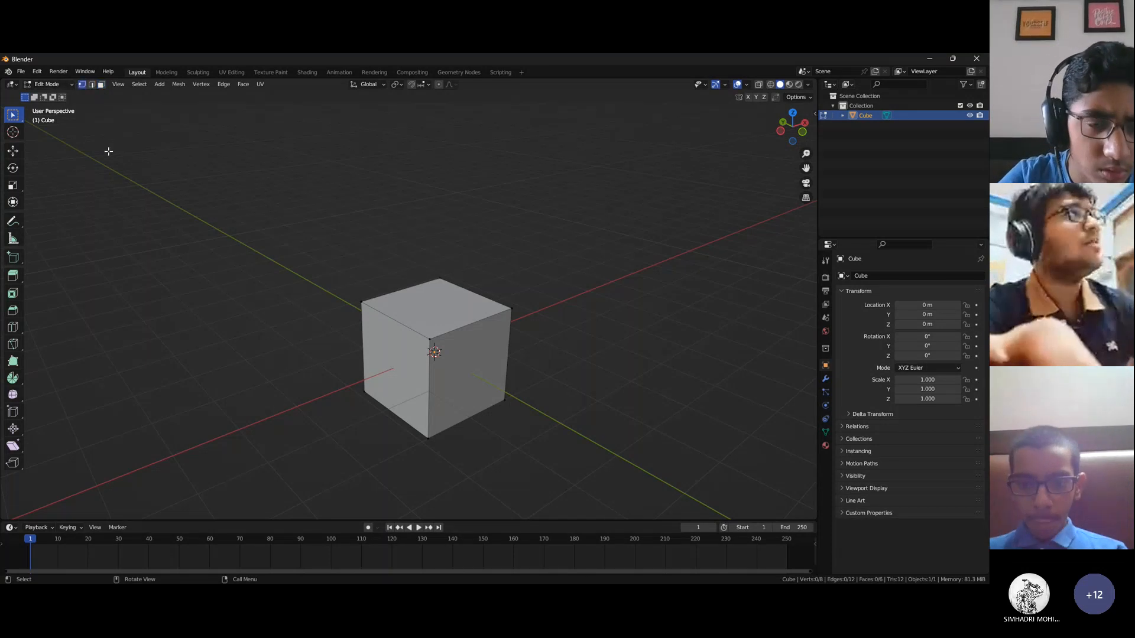
click(92, 85)
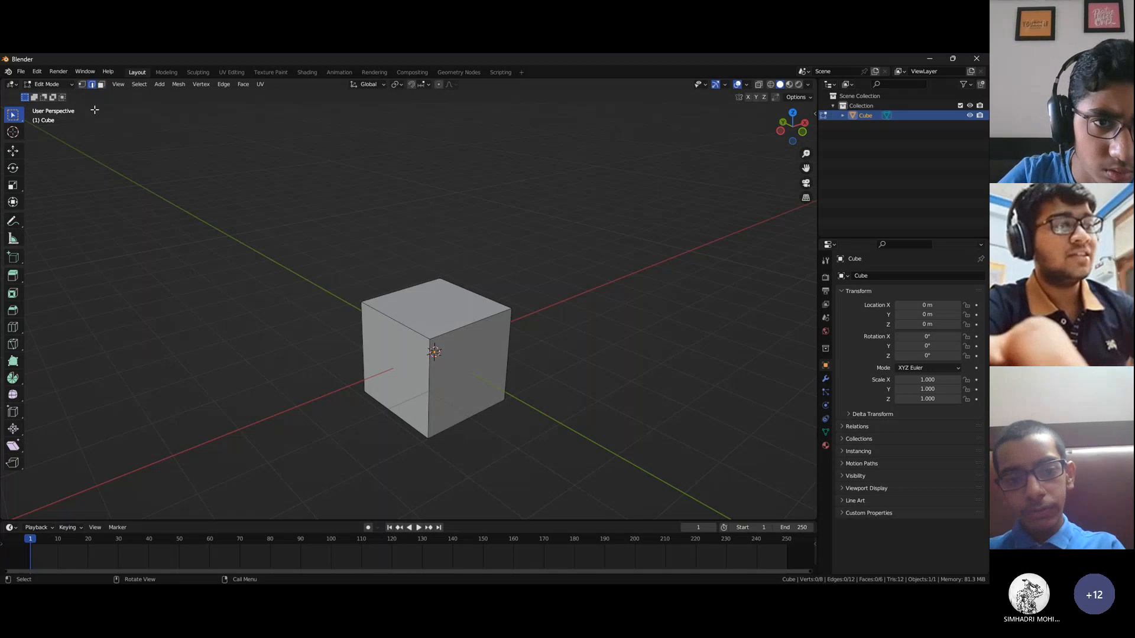
key(3)
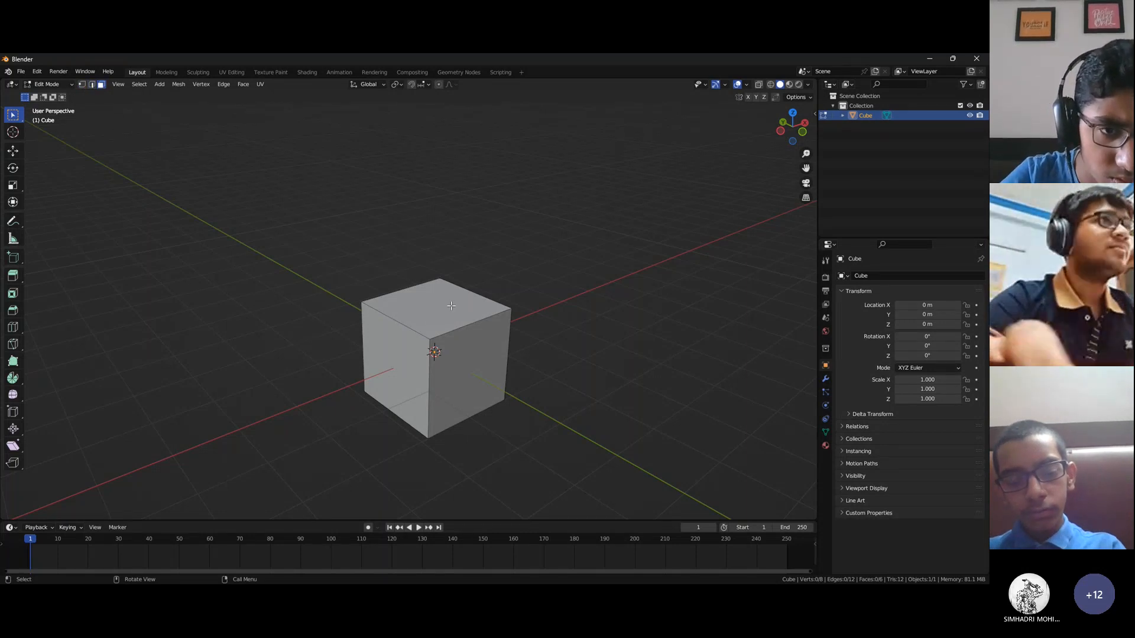
Show the tool names and extrude the cube's top face upward to roughly double the block's height
click(470, 306)
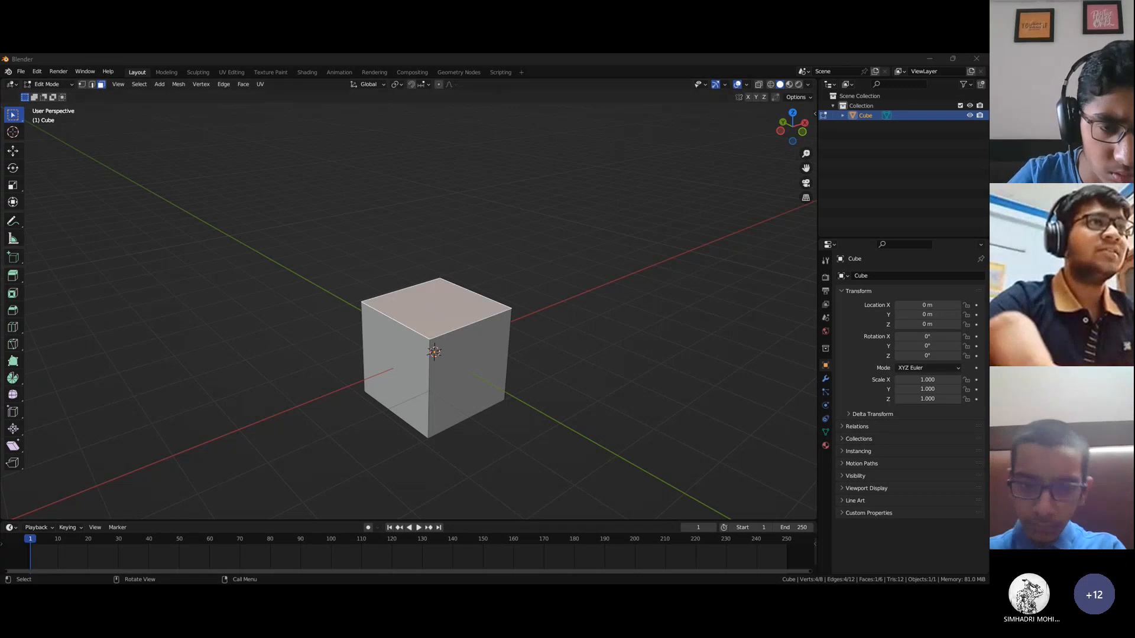
click(13, 276)
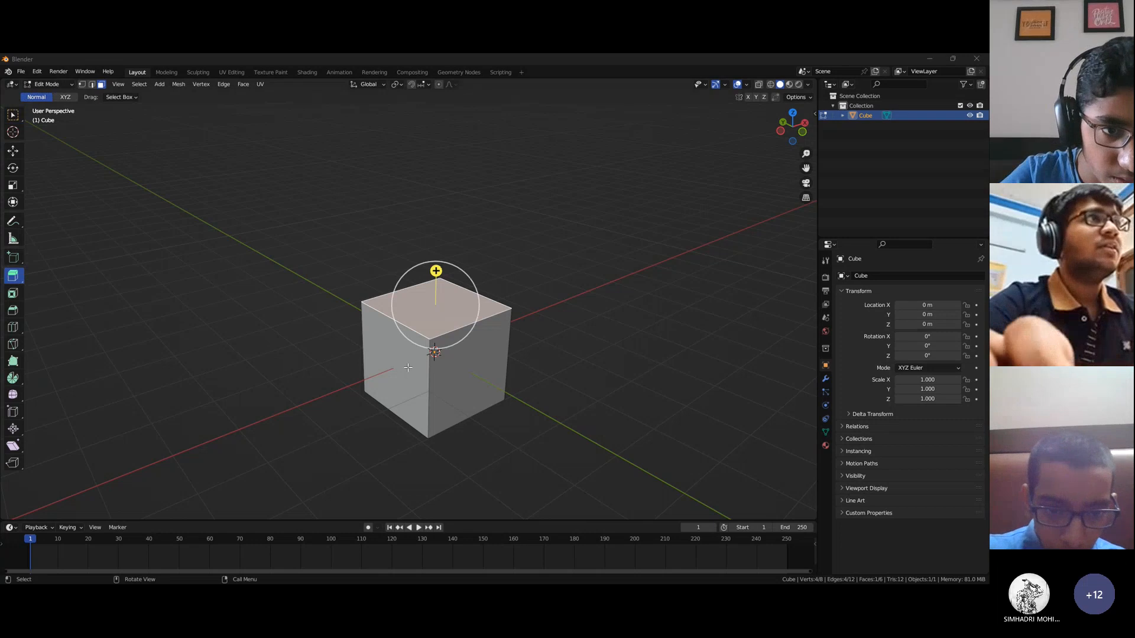
middle_drag(428, 371, 445, 373)
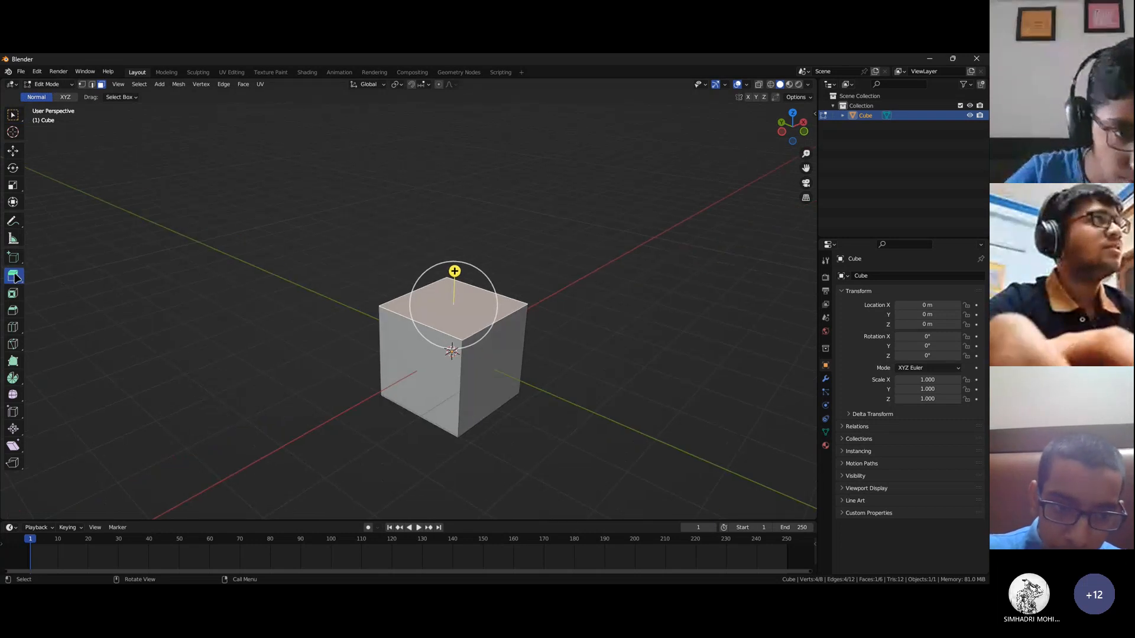
drag(25, 276, 75, 278)
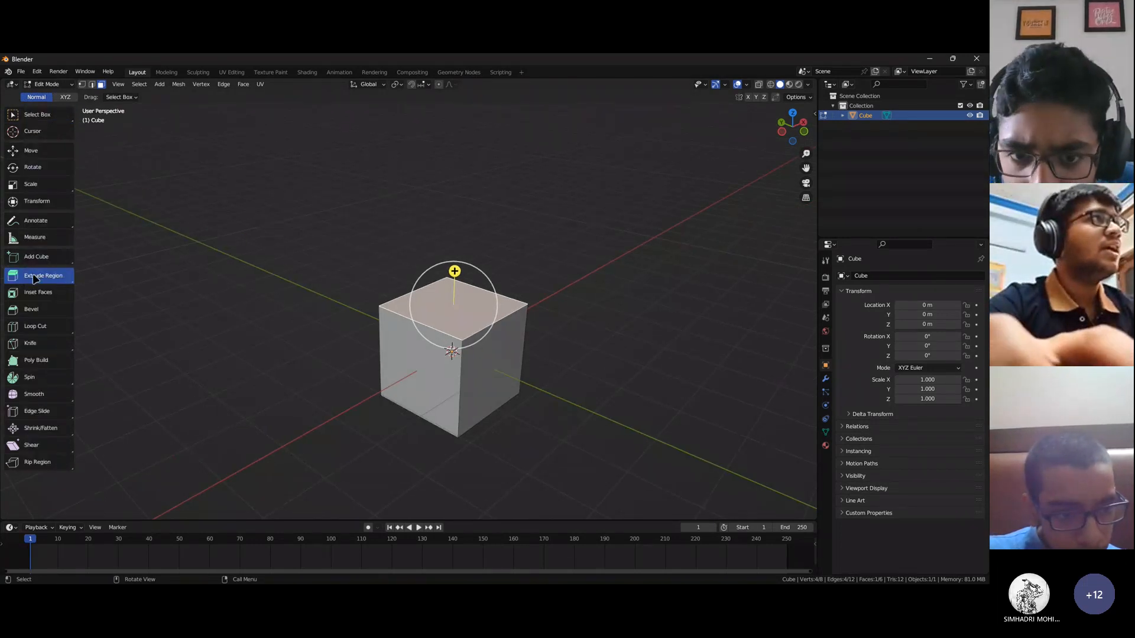
middle_drag(486, 351, 461, 354)
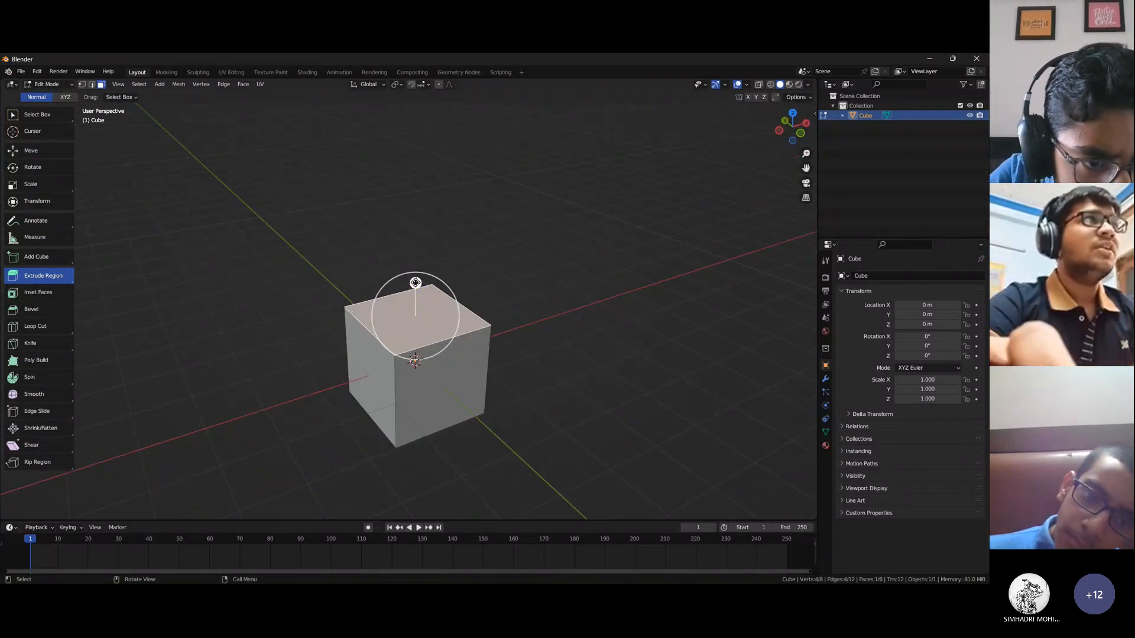
drag(416, 283, 458, 177)
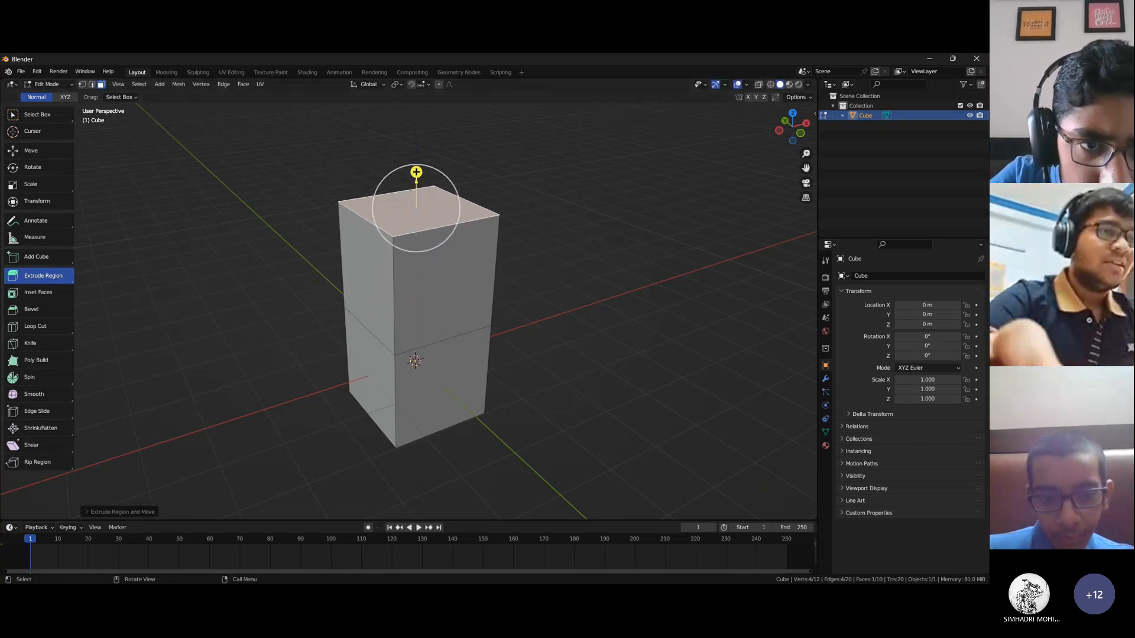
middle_drag(609, 397, 618, 399)
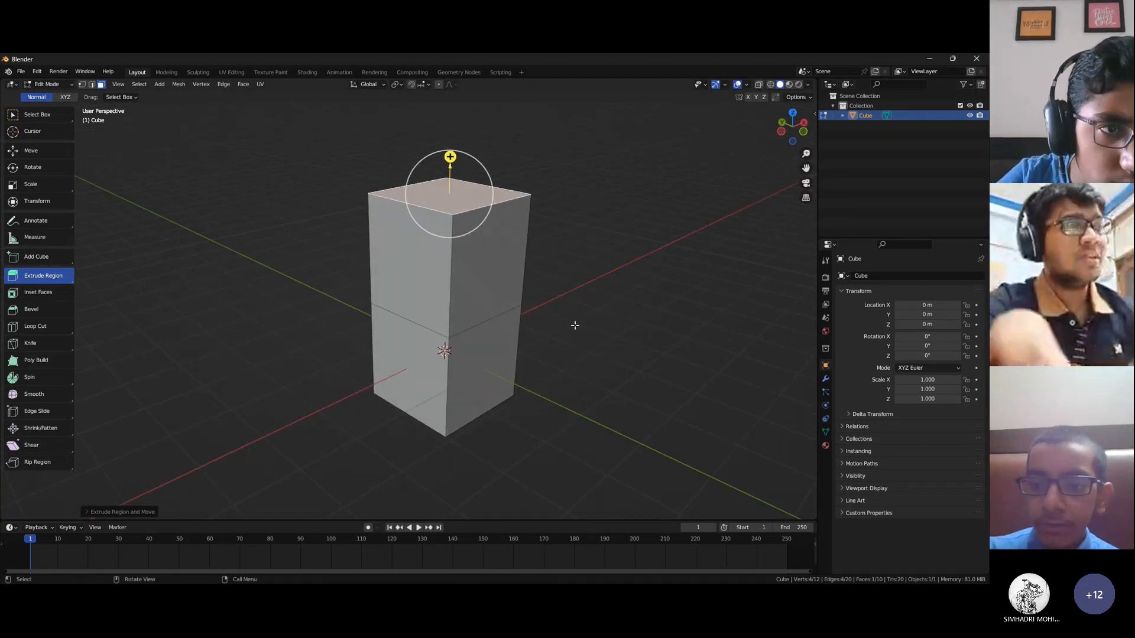
Extrude the upper block's side face on the negative X side outward to form an overhanging arm
click(437, 276)
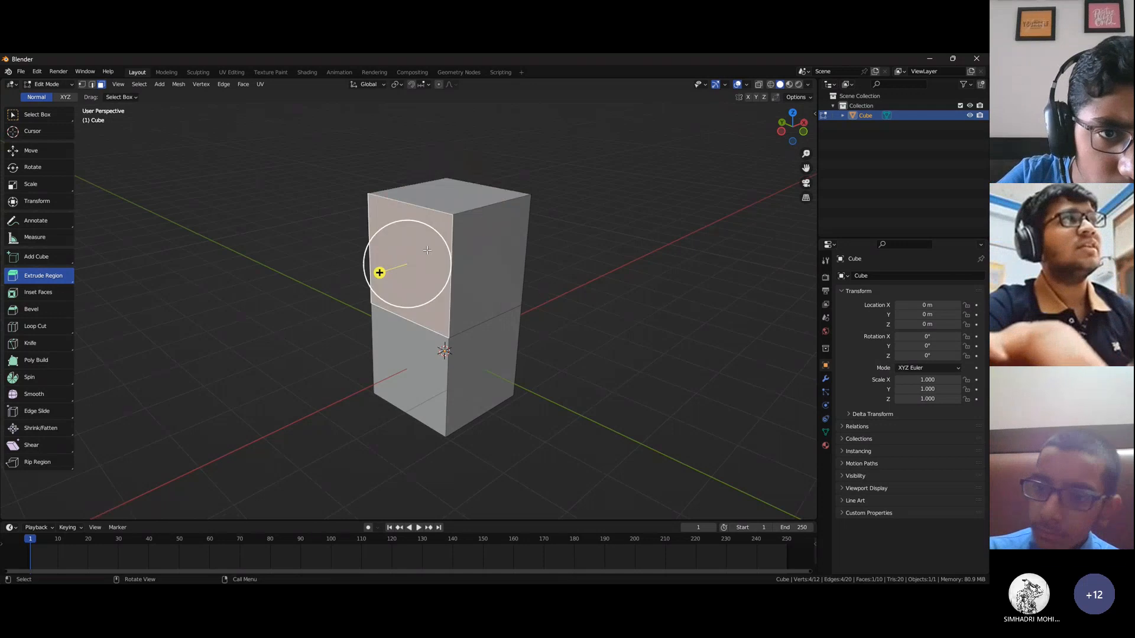
key(e)
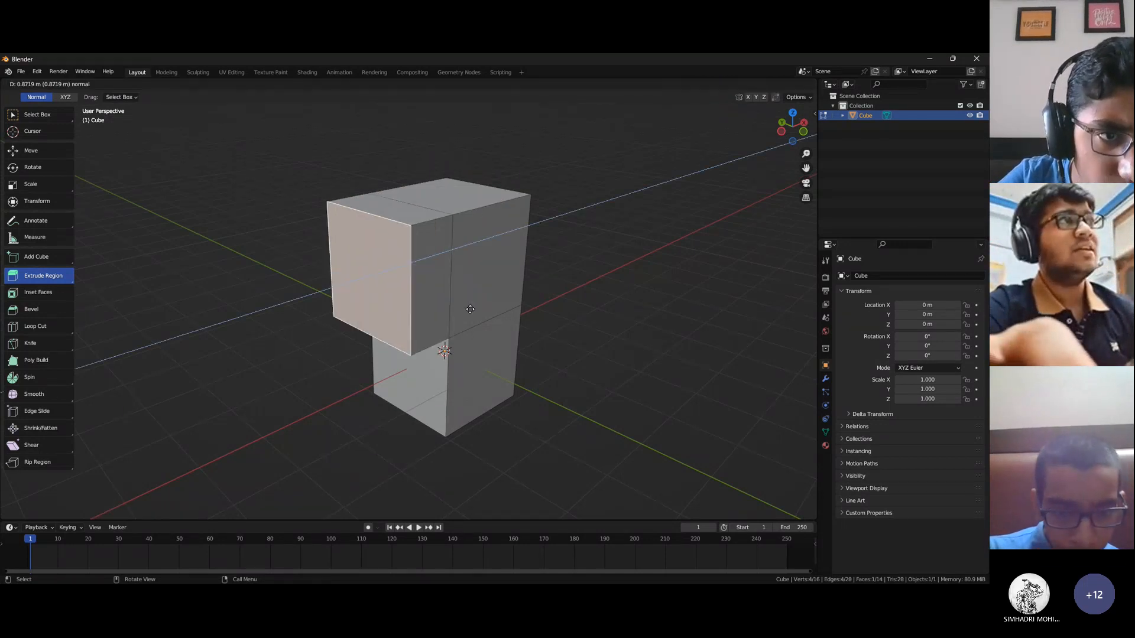
click(269, 308)
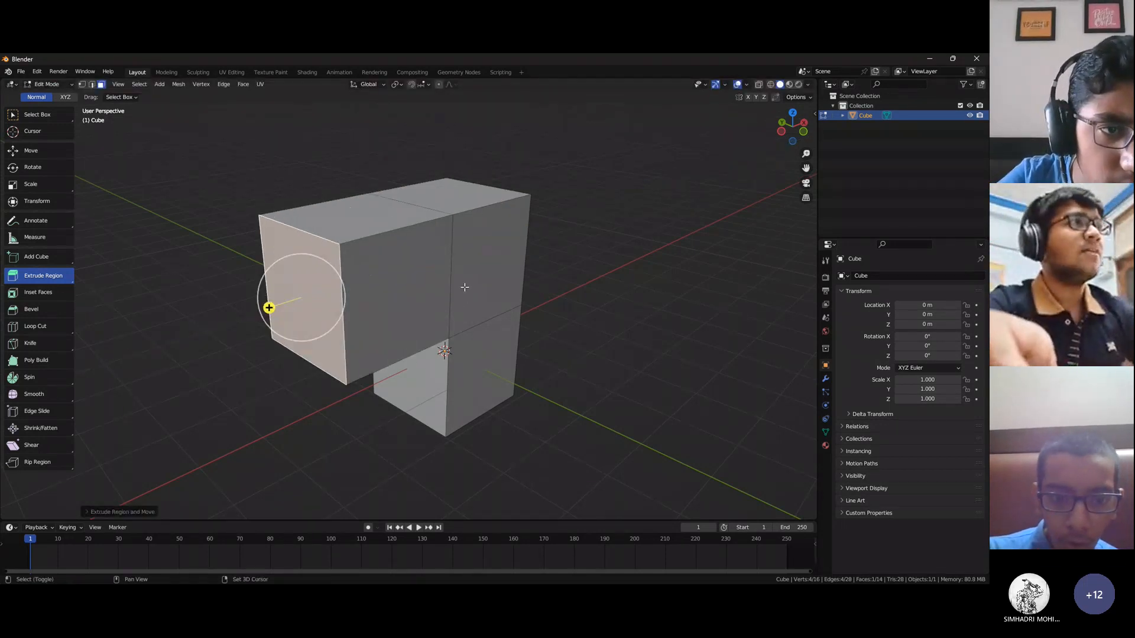
middle_drag(462, 301, 482, 309)
scroll(482, 309, down, 3)
scroll(363, 314, up, 2)
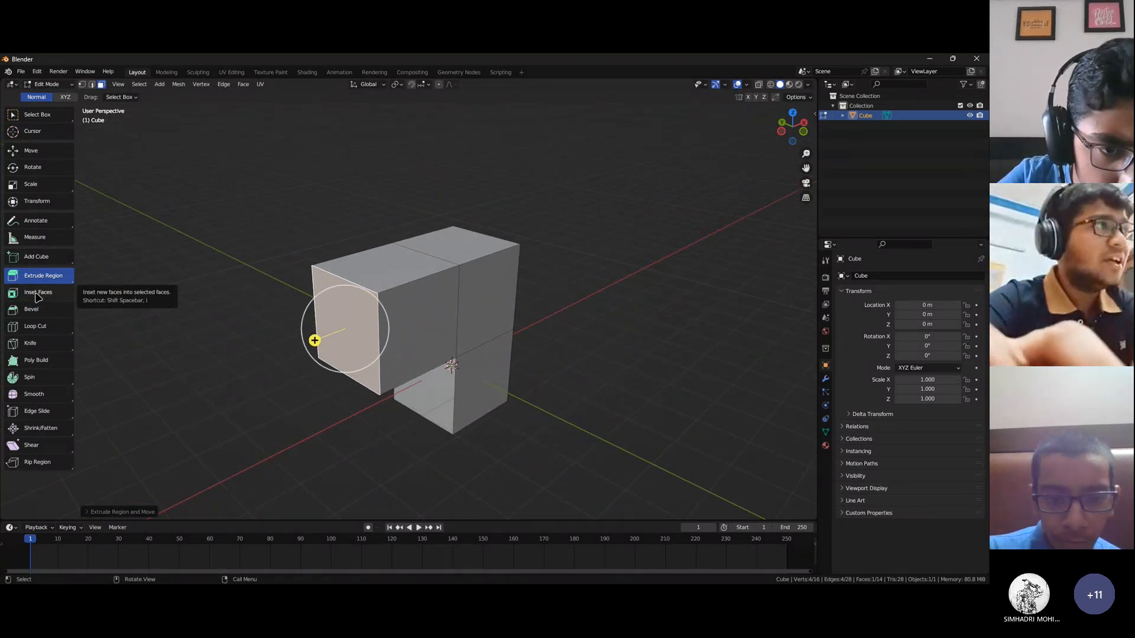
click(569, 583)
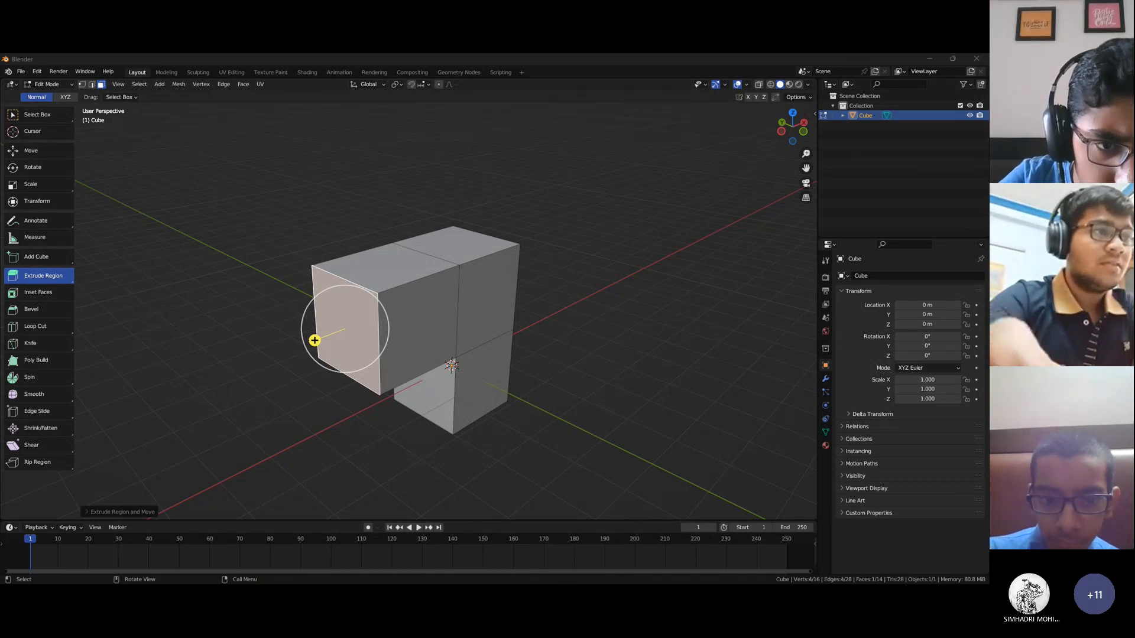
key(alt+Tab)
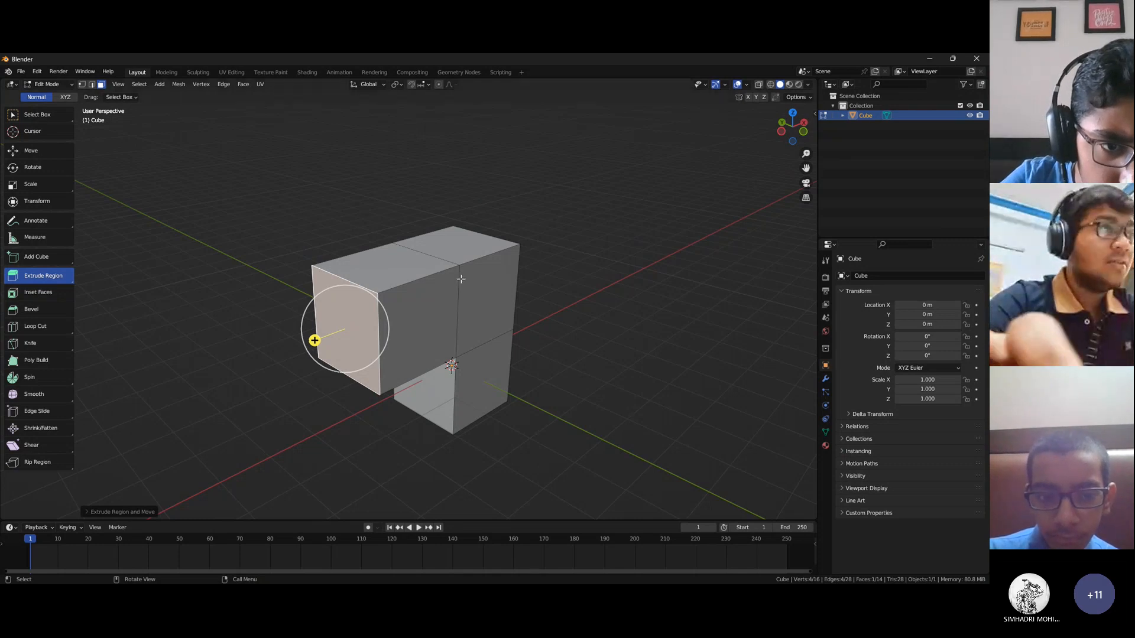
Inset the end face of the arm twice, leaving a smaller rectangle centred inside a frame
middle_drag(492, 321, 515, 348)
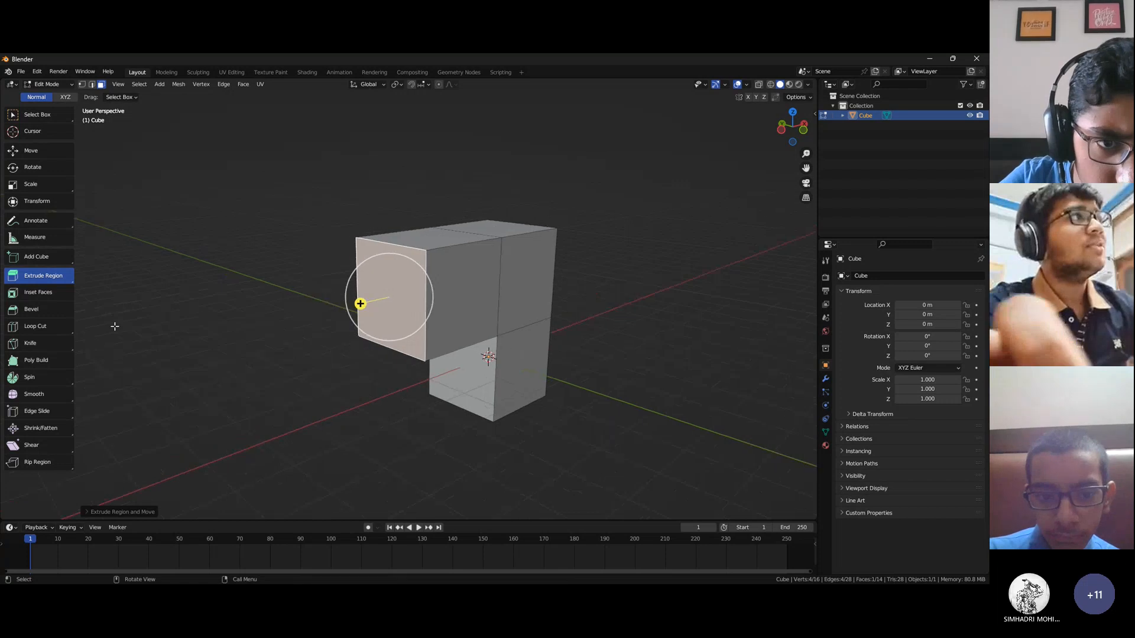
click(37, 292)
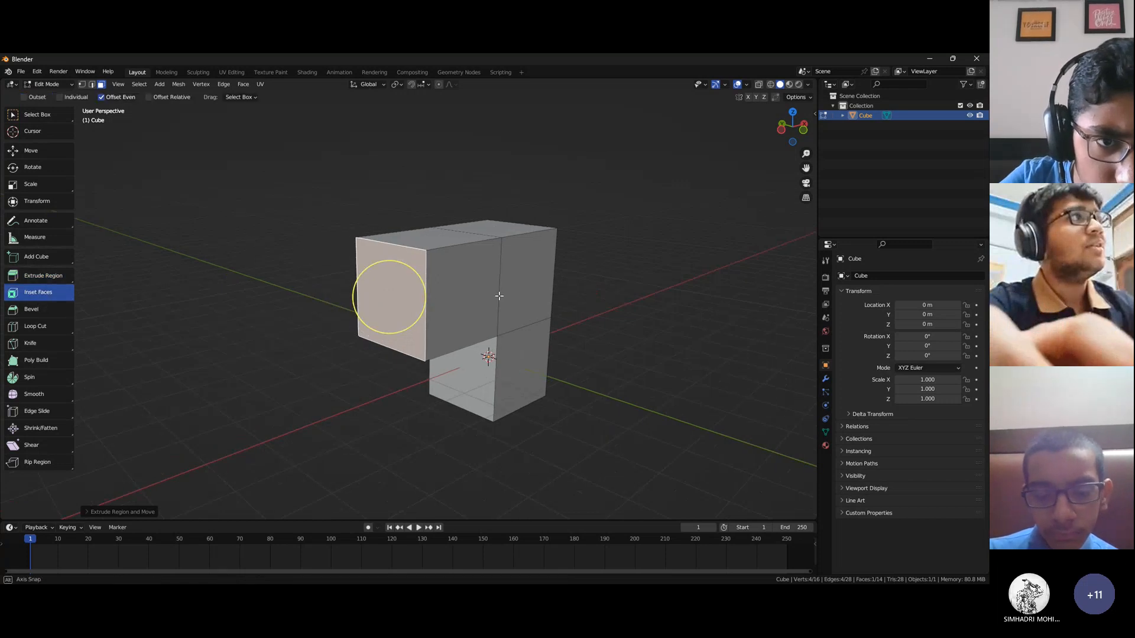
scroll(499, 296, up, 3)
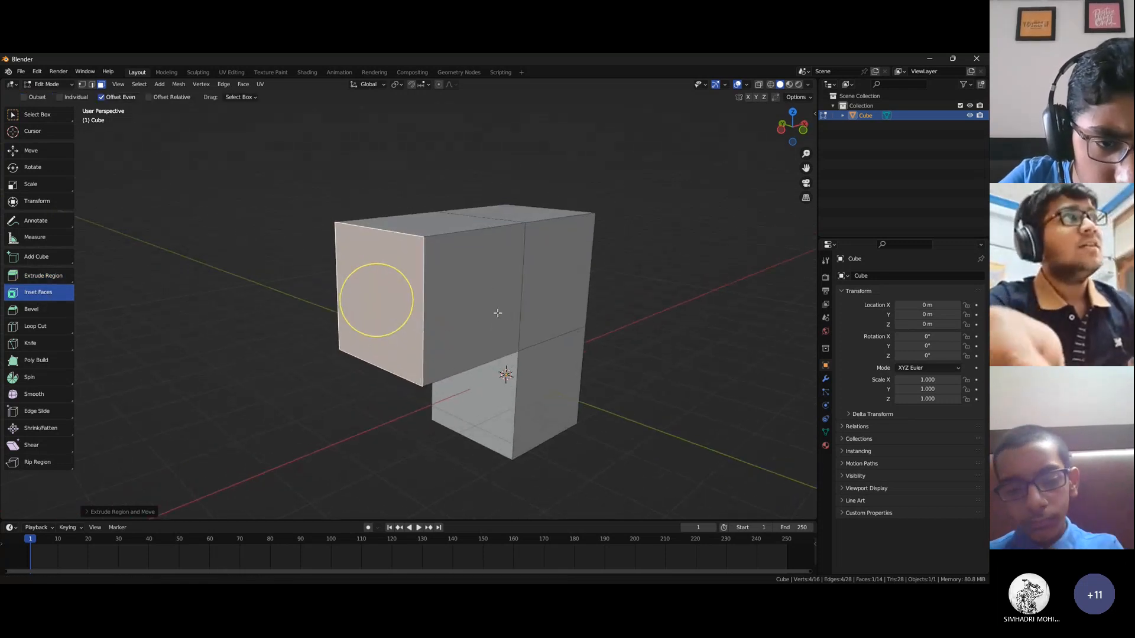
mouse_move(418, 308)
mouse_down()
mouse_move(437, 309)
mouse_move(425, 307)
mouse_up()
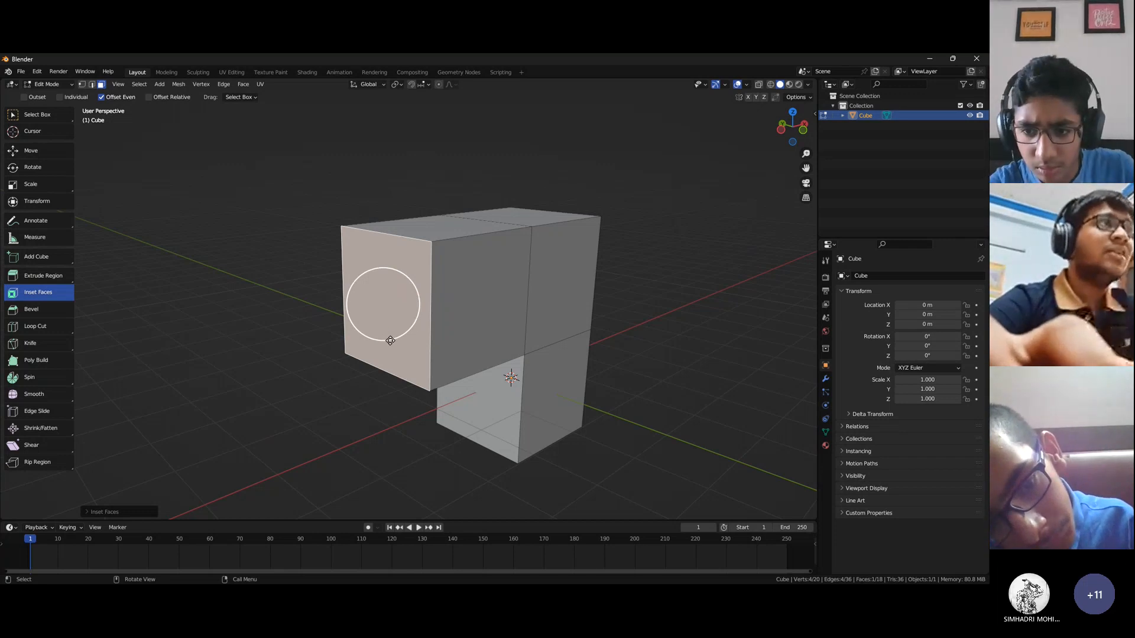
drag(390, 340, 377, 300)
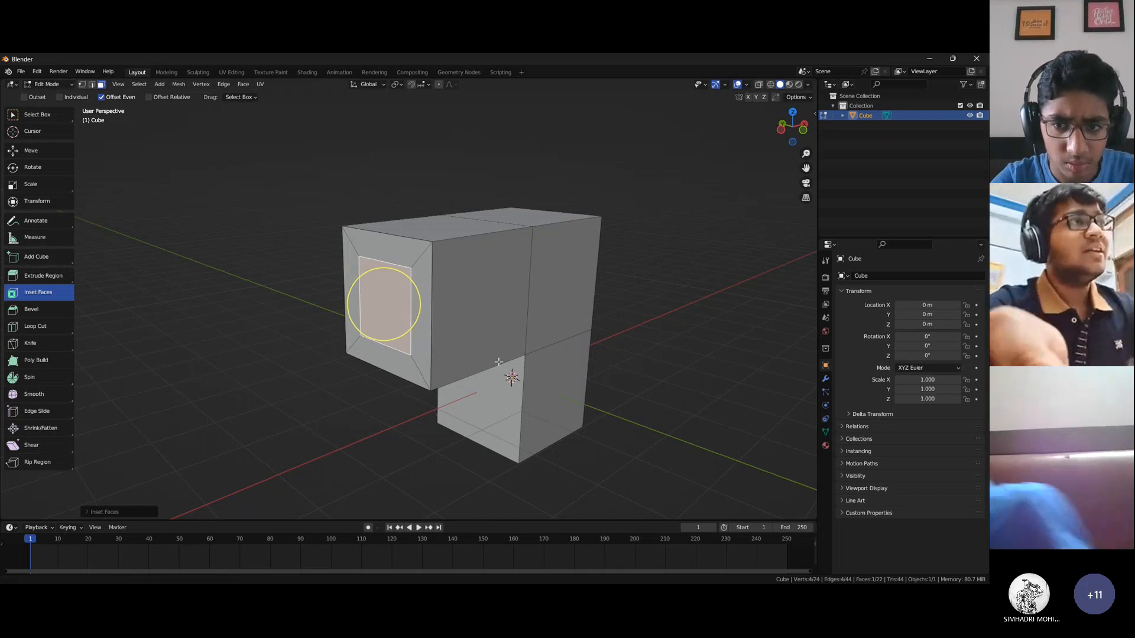
scroll(491, 349, up, 2)
scroll(503, 369, down, 2)
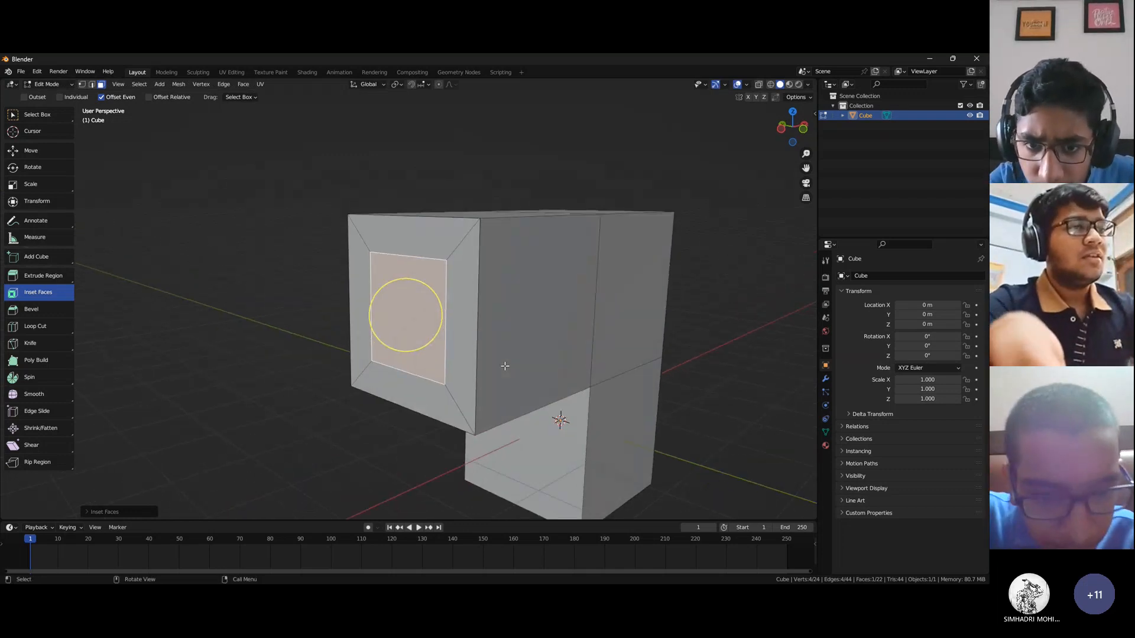
scroll(503, 368, down, 1)
scroll(504, 367, up, 1)
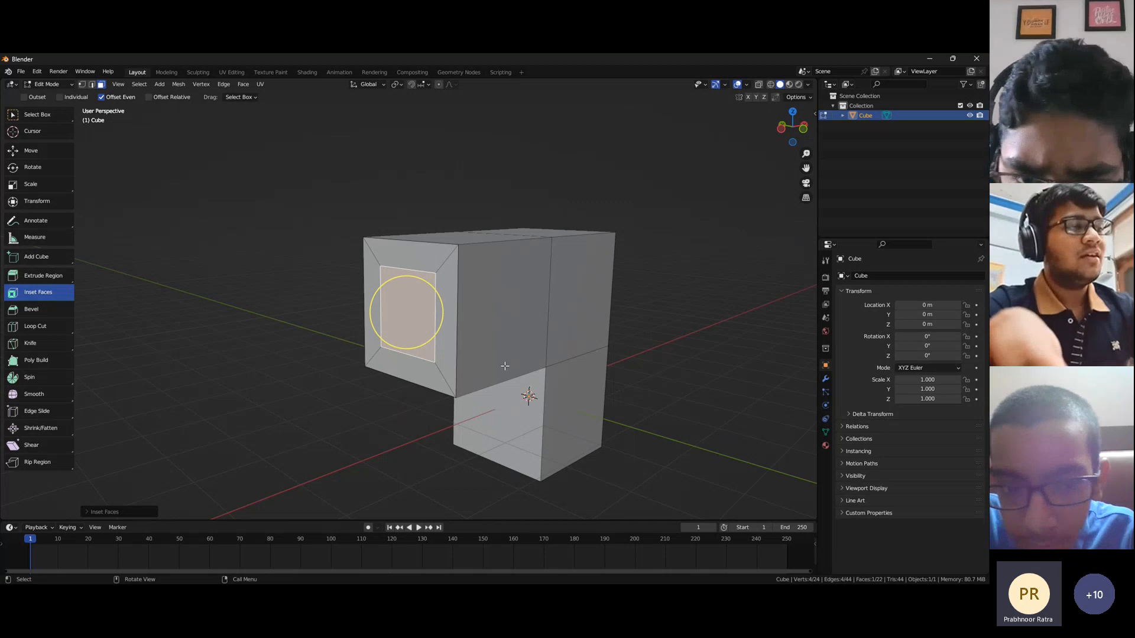
Extrude the inset face inward along its normal to cut a rectangular recess into the arm
middle_drag(432, 320, 470, 321)
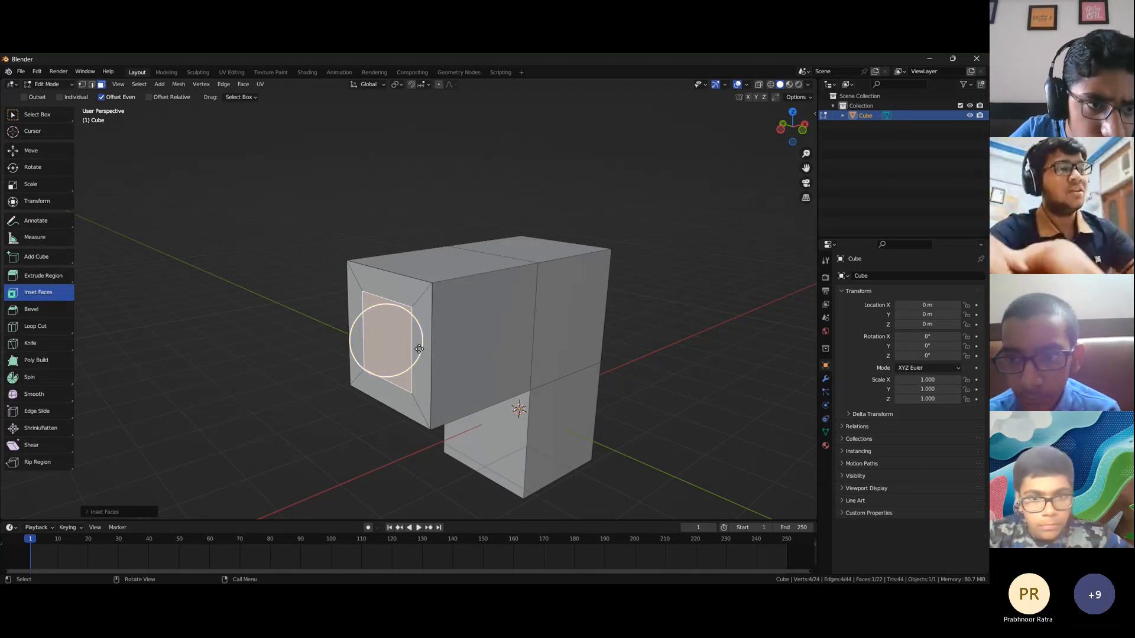
click(27, 276)
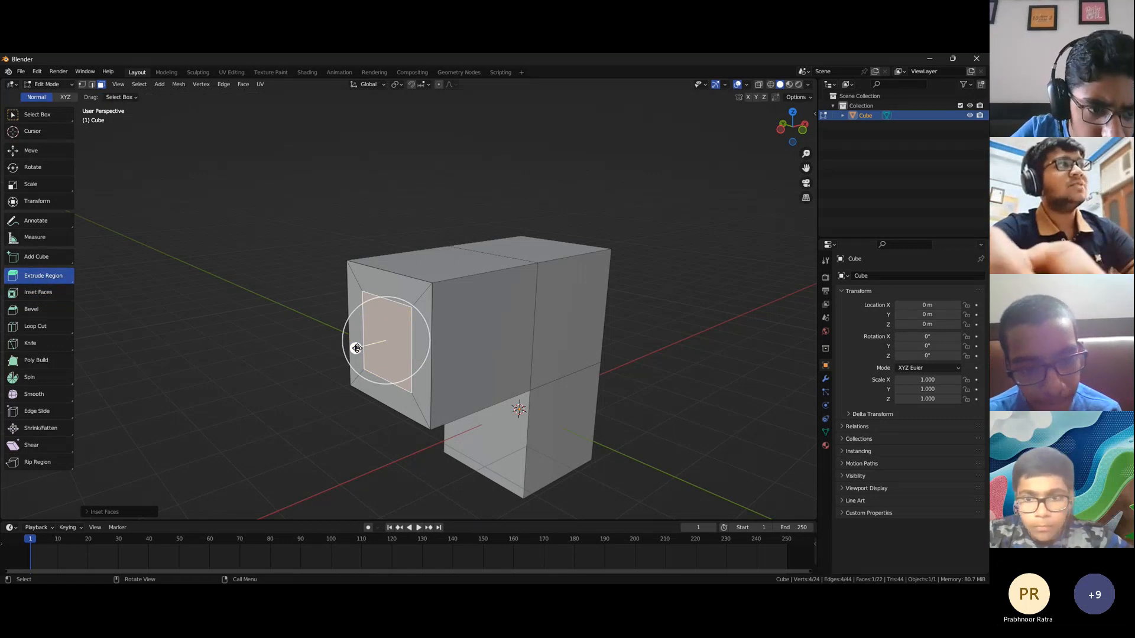
drag(356, 349, 414, 335)
middle_drag(414, 337, 442, 333)
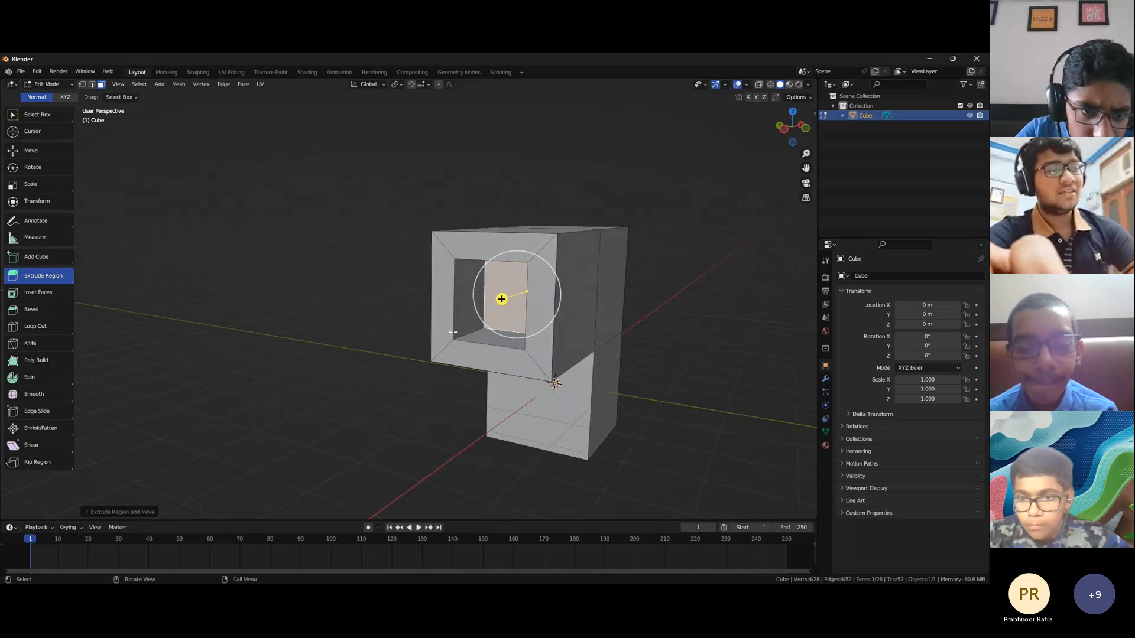
scroll(453, 333, down, 3)
middle_drag(453, 333, 430, 346)
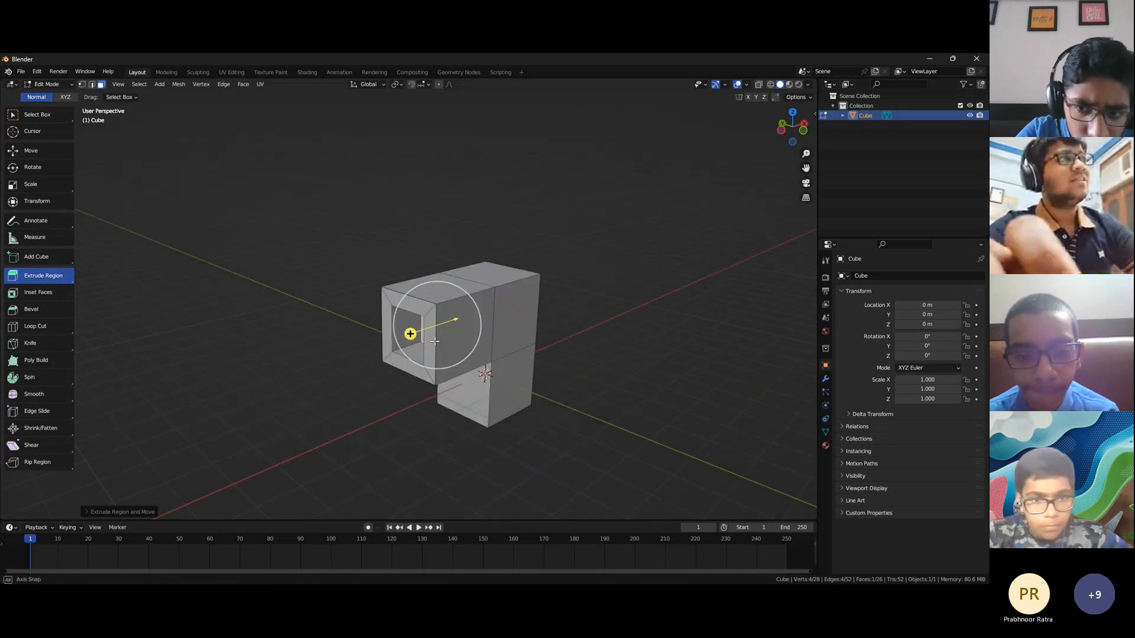
Try a single-segment bevel on the arm's long top edge on the negative Y side, and undo it
click(34, 310)
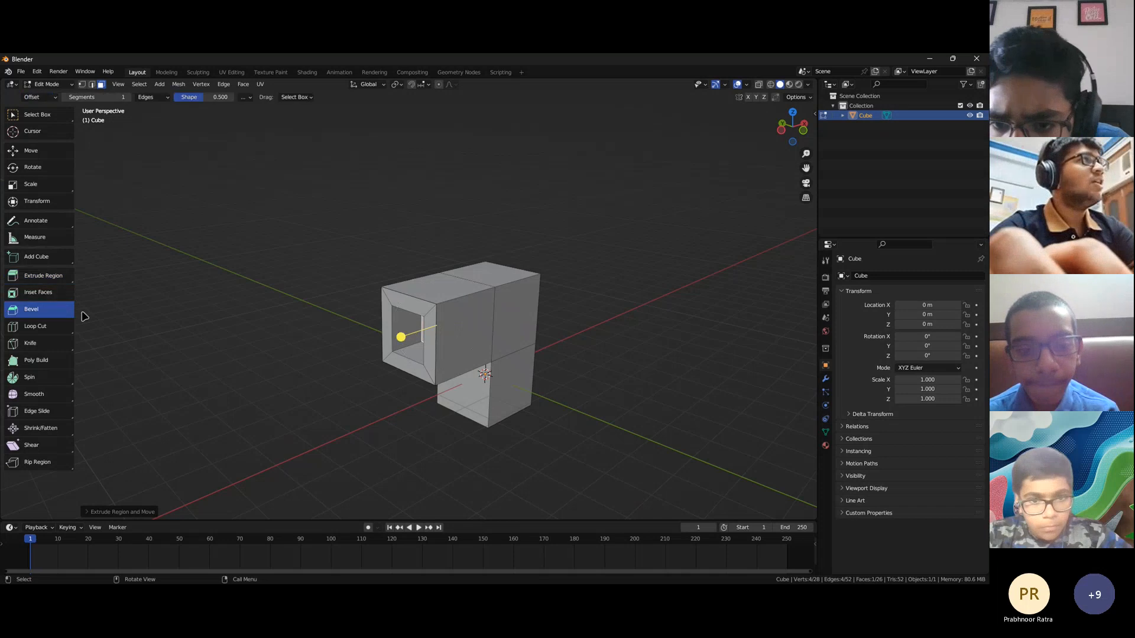
scroll(517, 343, up, 5)
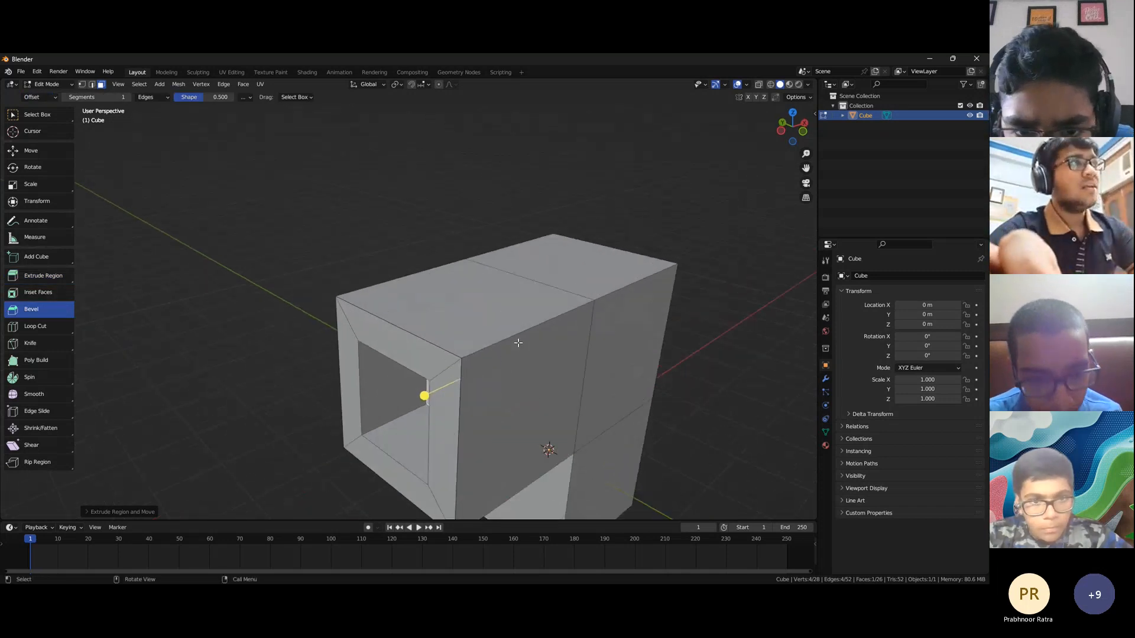
scroll(517, 343, down, 2)
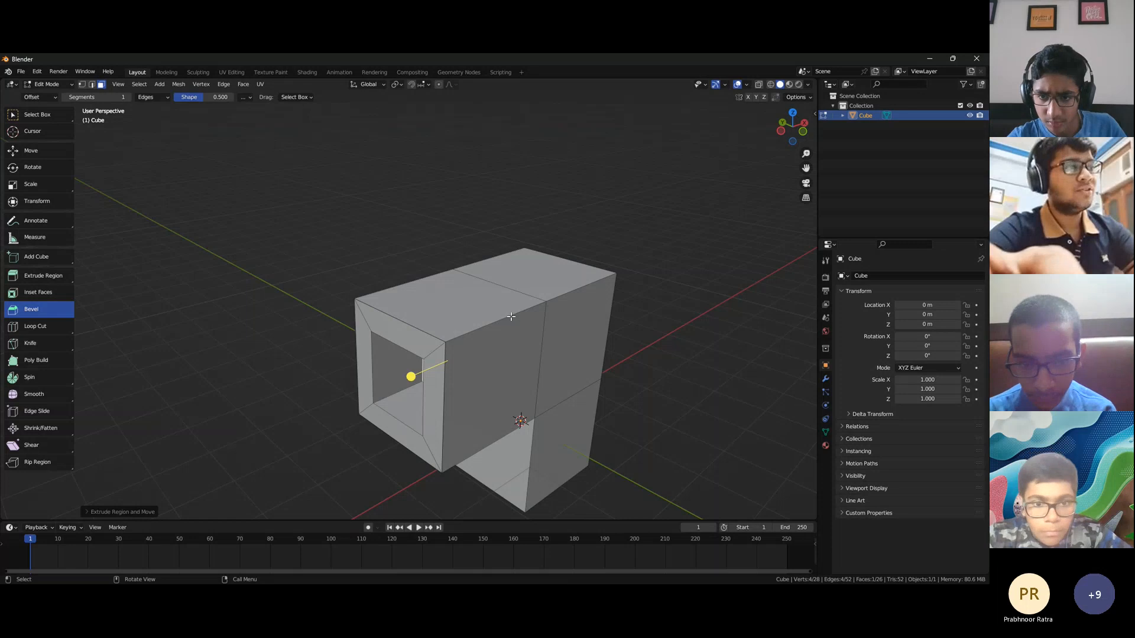
middle_drag(511, 317, 516, 310)
click(523, 292)
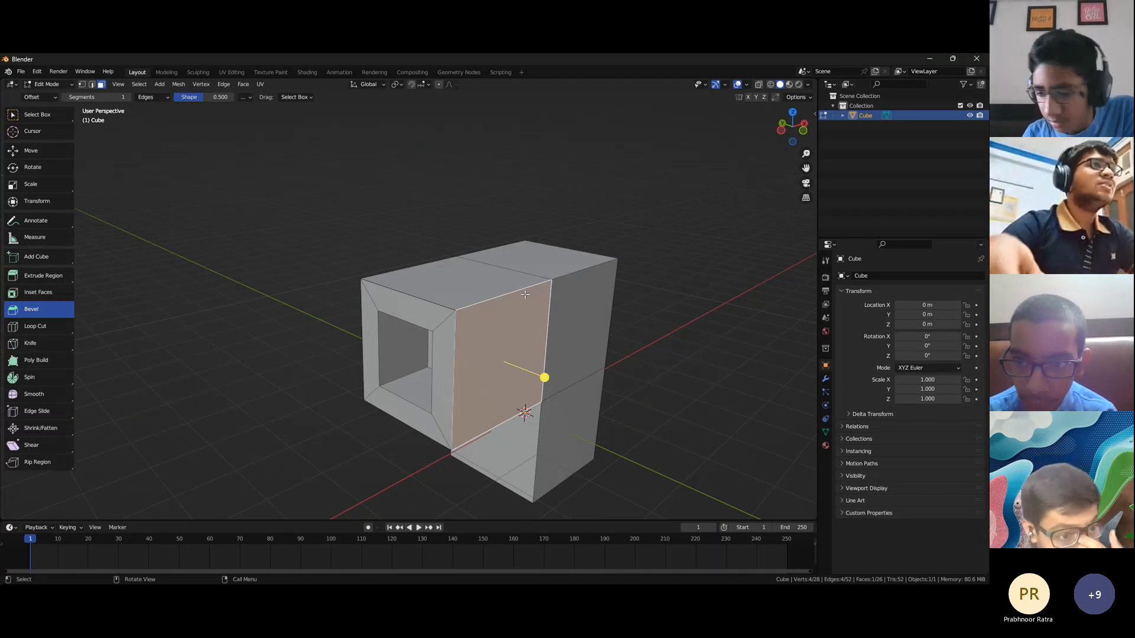
click(93, 86)
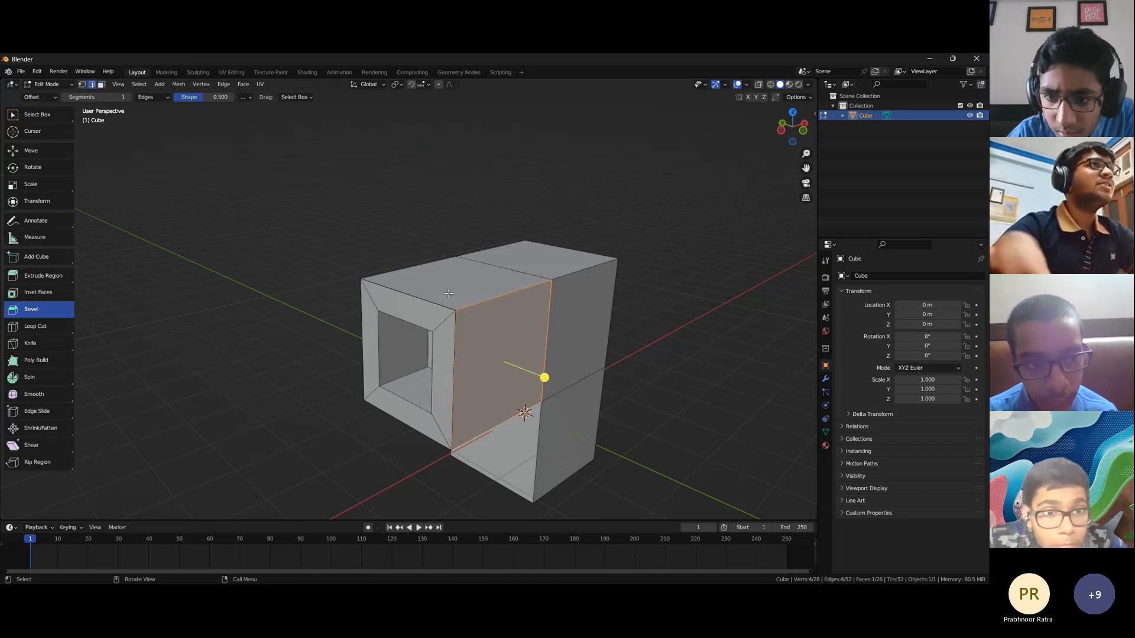
click(512, 295)
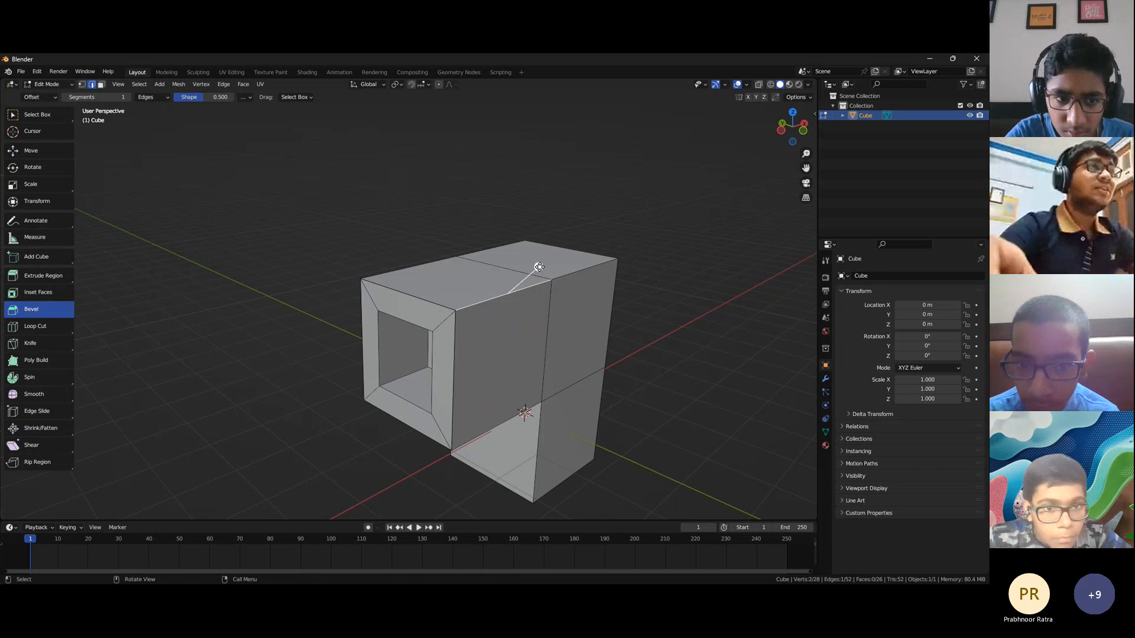
drag(539, 267, 590, 265)
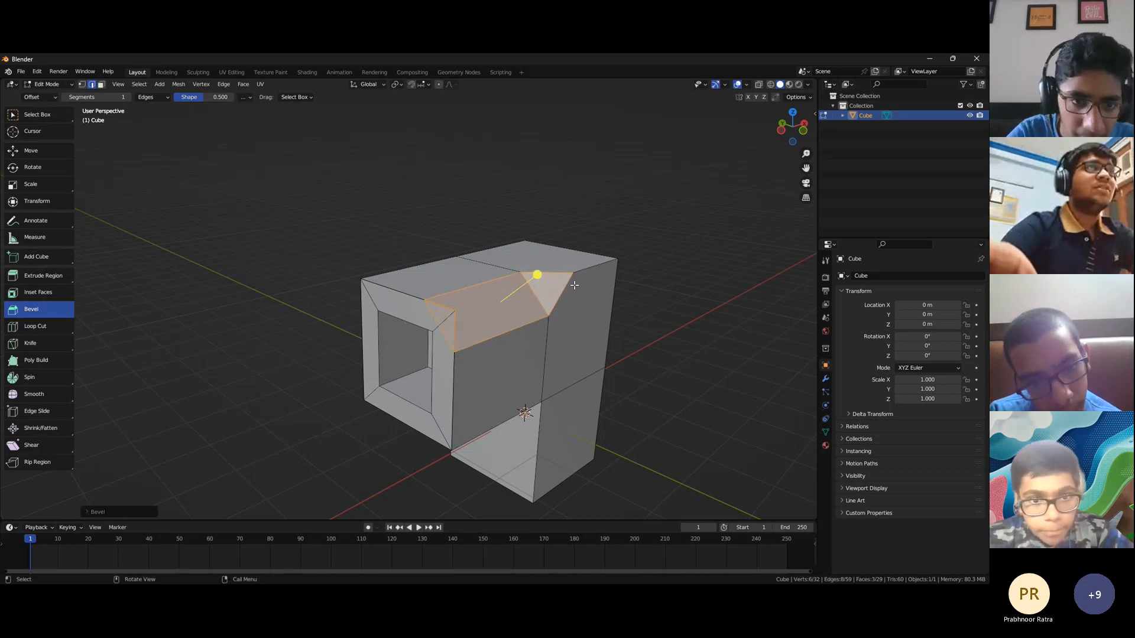
middle_drag(575, 284, 432, 318)
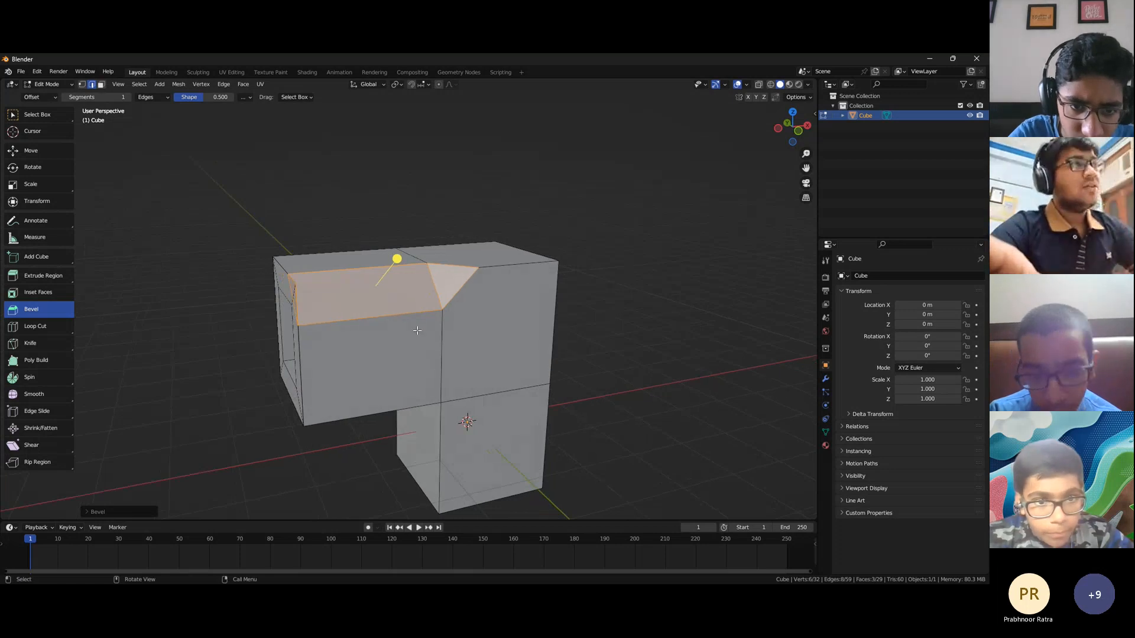
key(ctrl+z)
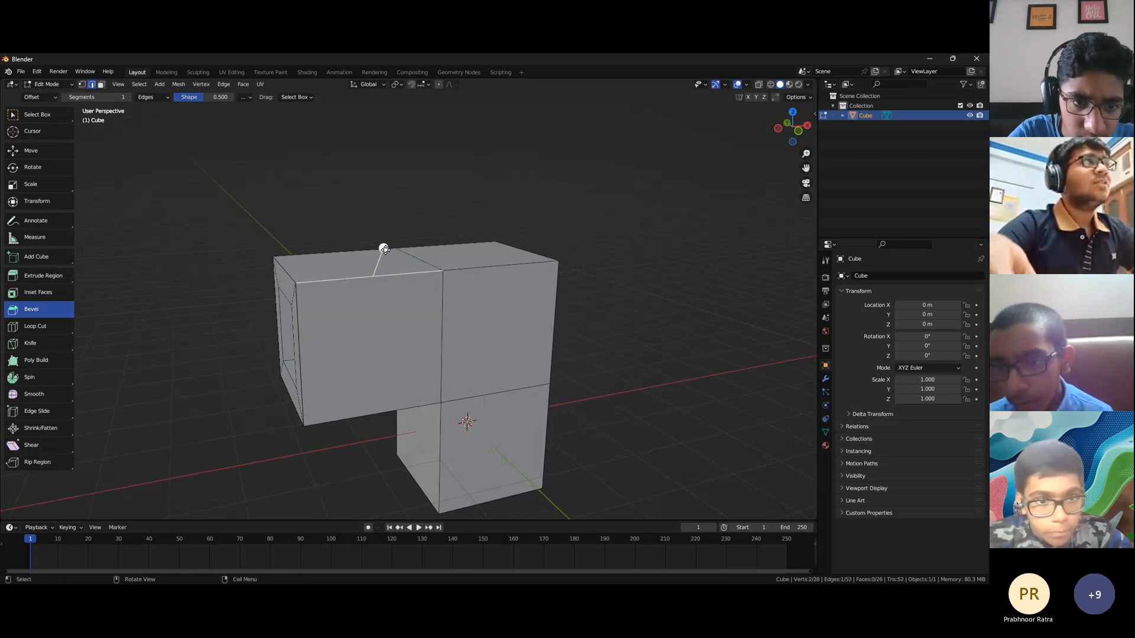
Try rounding the arm's same top edge with multi-segment bevels, the last with 6 segments and about 0.21 m wide, without keeping them
drag(385, 249, 475, 268)
scroll(443, 247, up, 4)
scroll(449, 248, up, 10)
key(ctrl+z)
scroll(477, 249, up, 3)
key(ctrl+z)
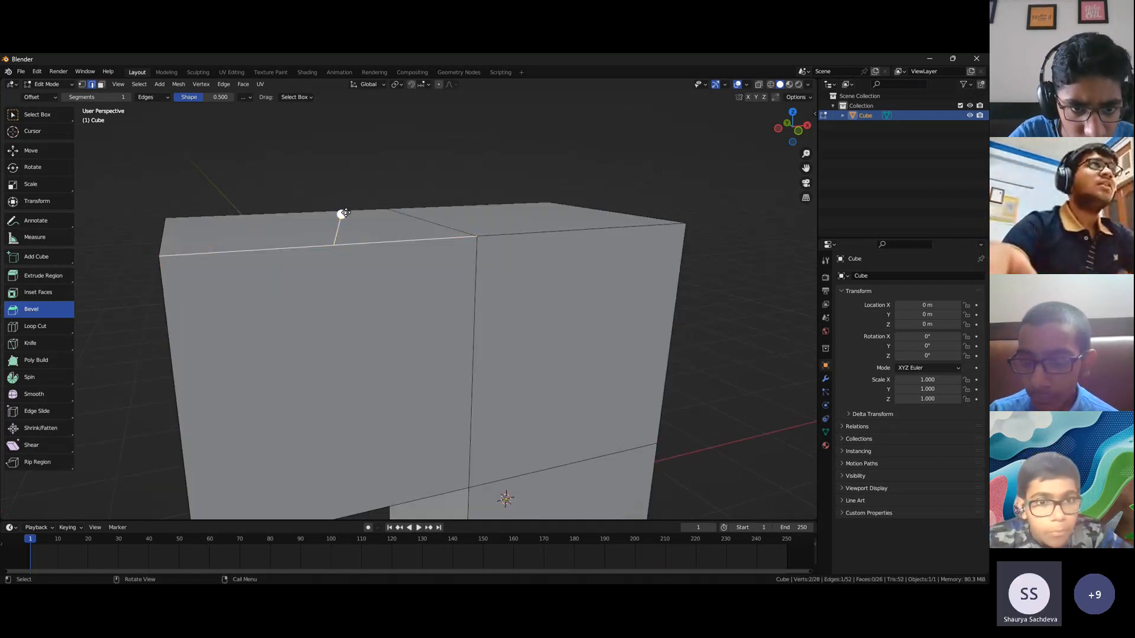
drag(346, 213, 386, 198)
scroll(384, 197, up, 5)
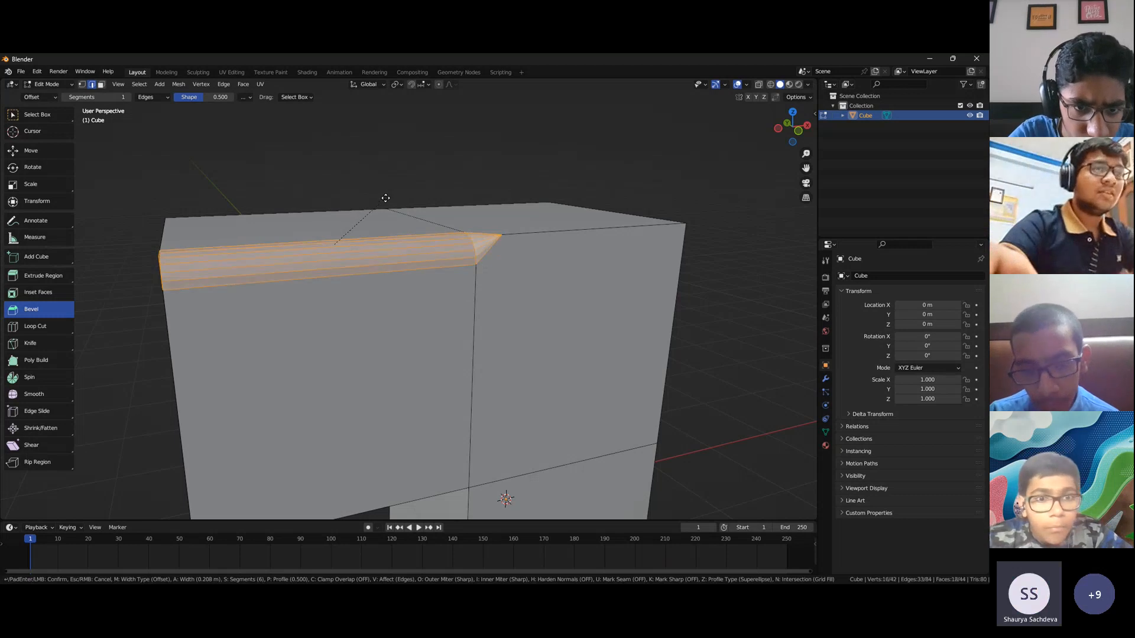
key(Escape)
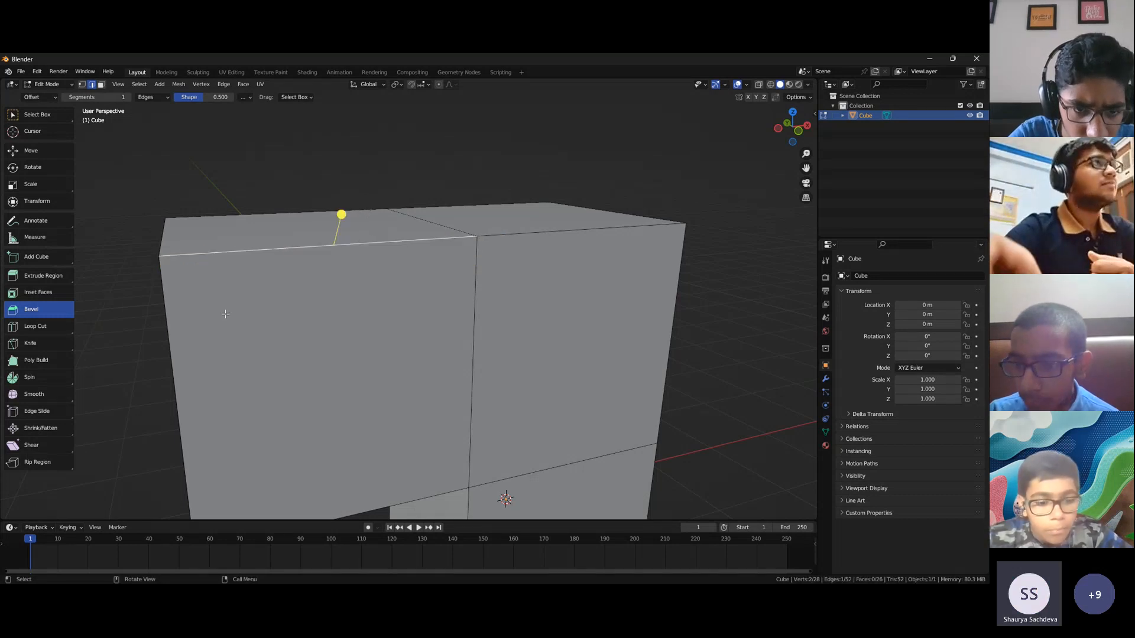
Inset the top face of the main block twice, making two nested rectangular borders
scroll(227, 314, down, 3)
middle_drag(227, 314, 241, 314)
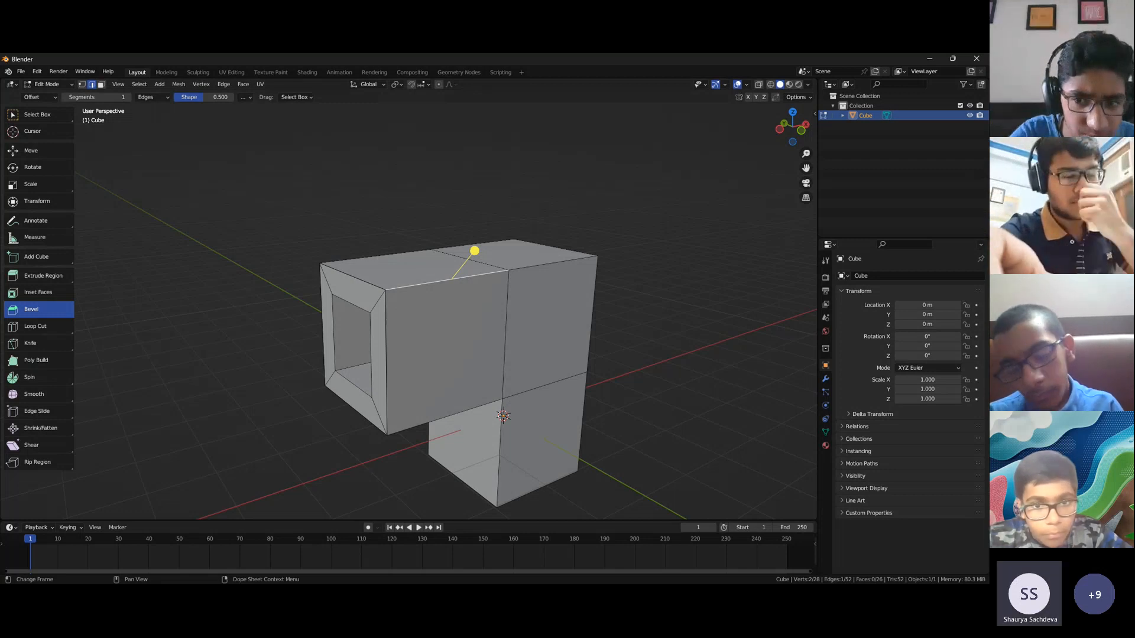
middle_drag(504, 376, 513, 380)
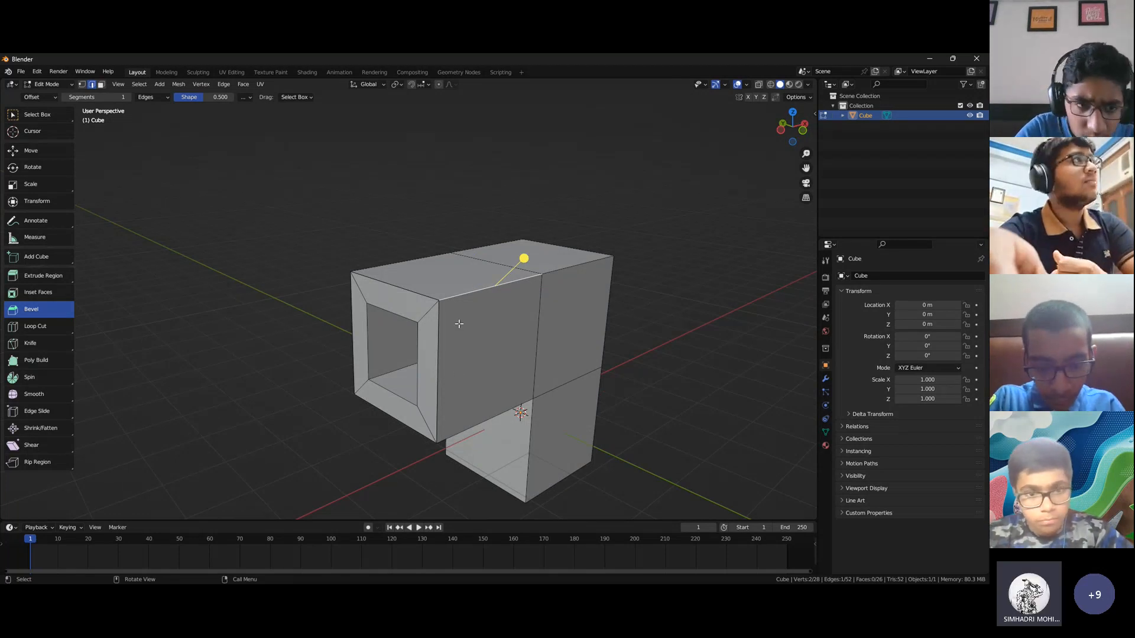
middle_drag(435, 331, 215, 189)
click(32, 295)
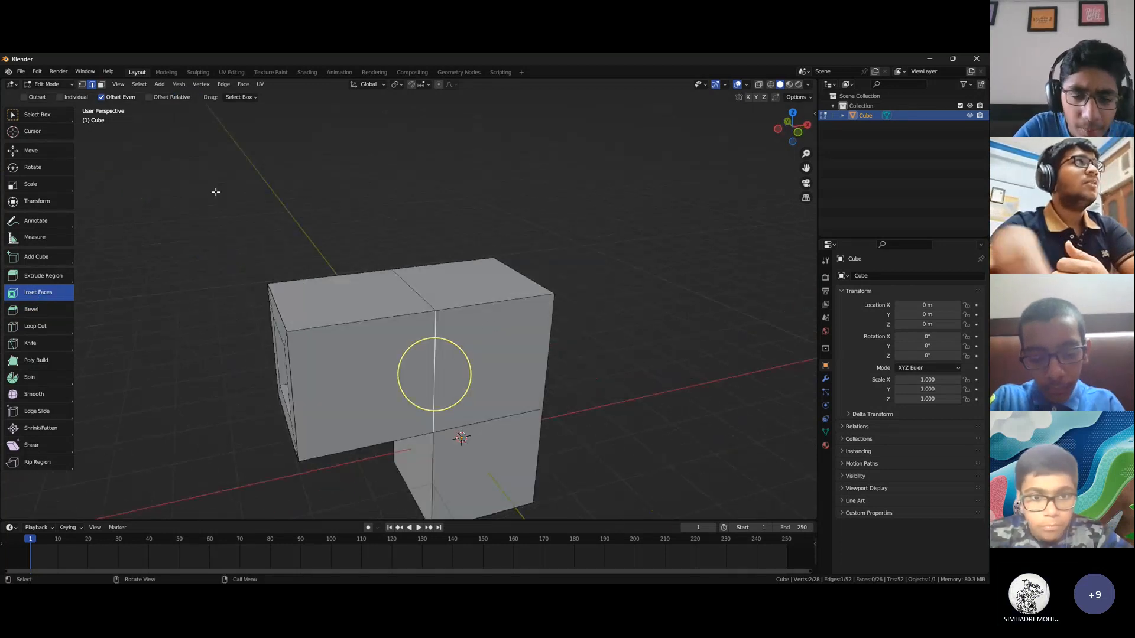
click(101, 85)
click(468, 280)
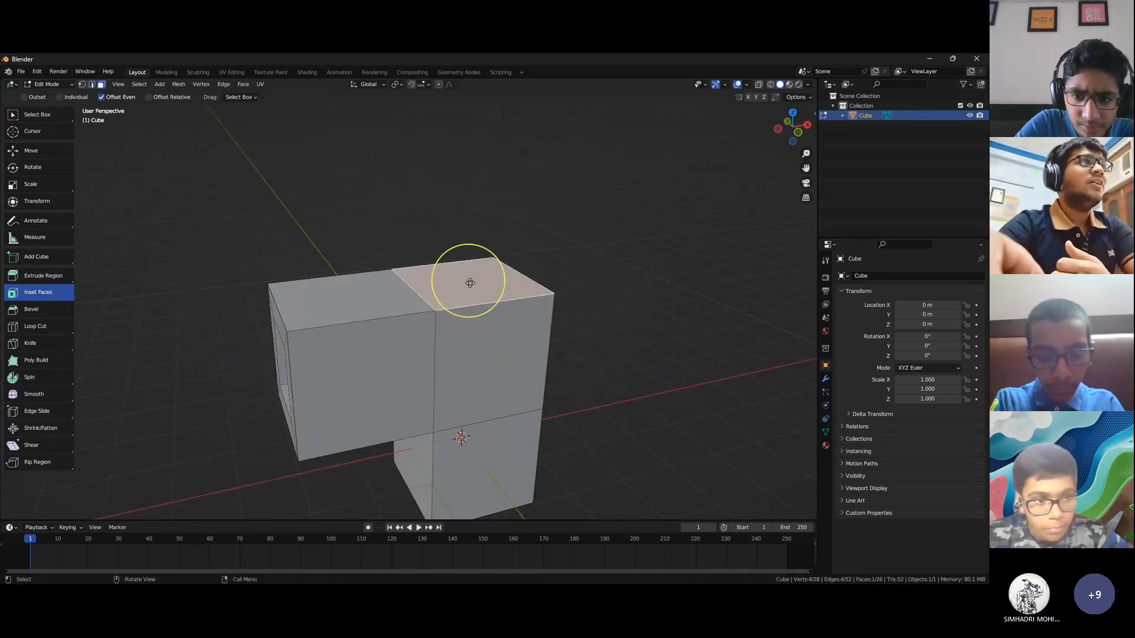
middle_drag(501, 289, 504, 303)
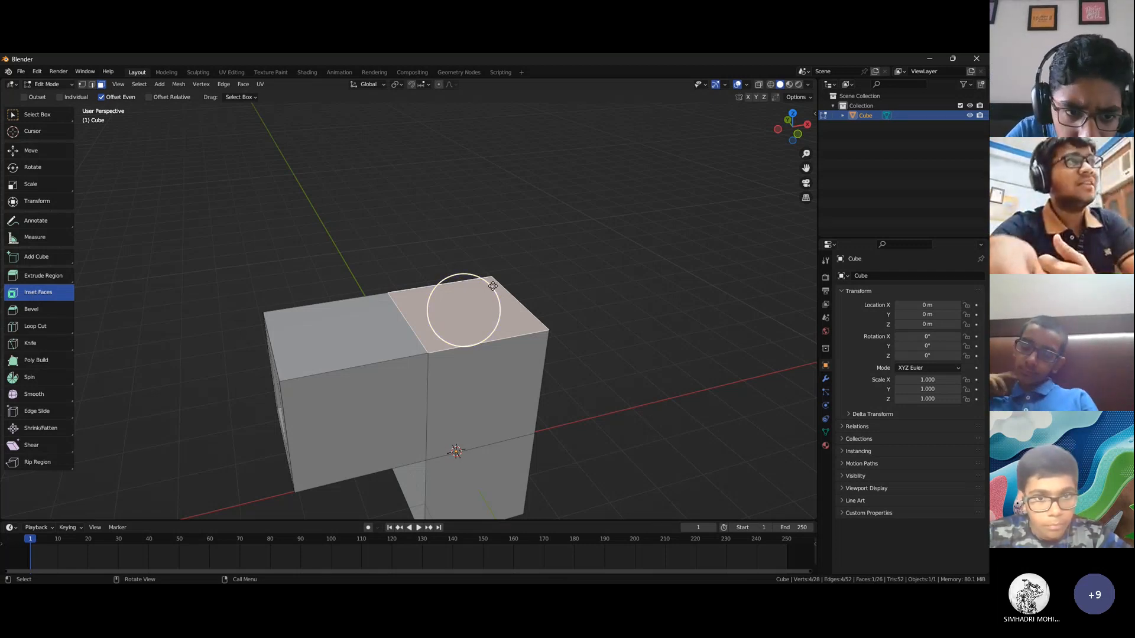
drag(491, 286, 486, 294)
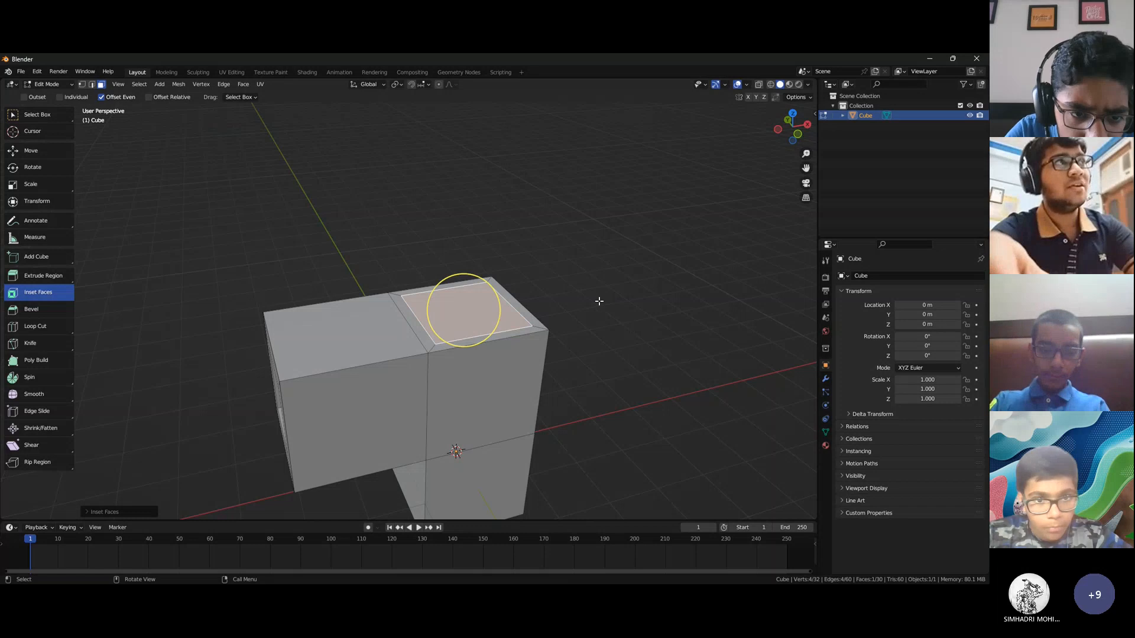
key(i)
click(585, 302)
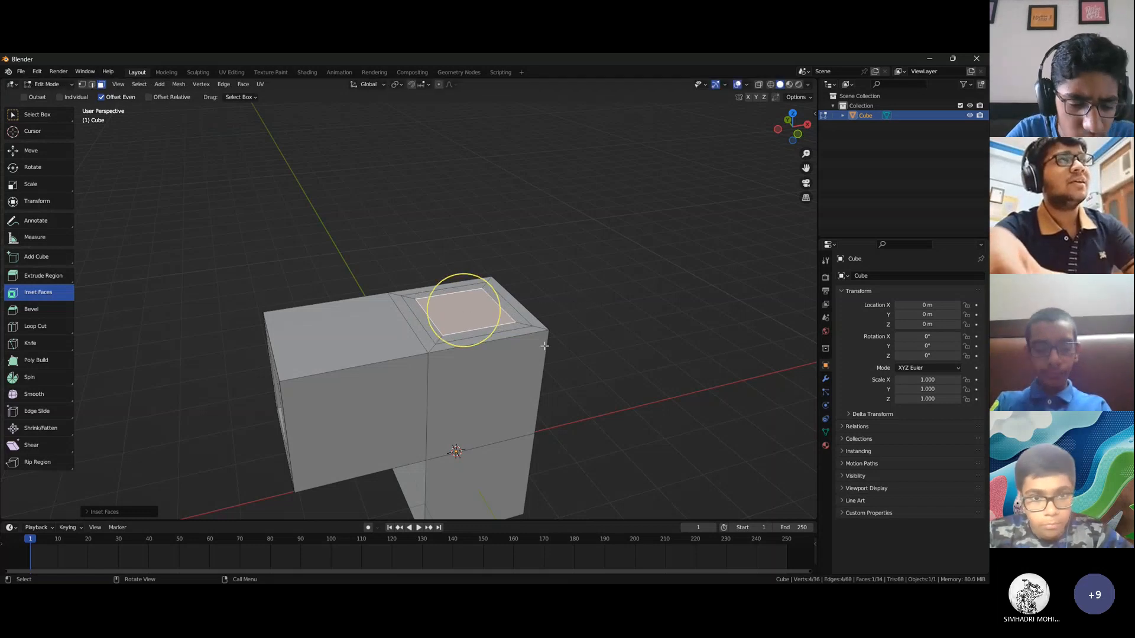
Round the main block's top edge on the negative Y side with a 10-segment bevel
click(41, 313)
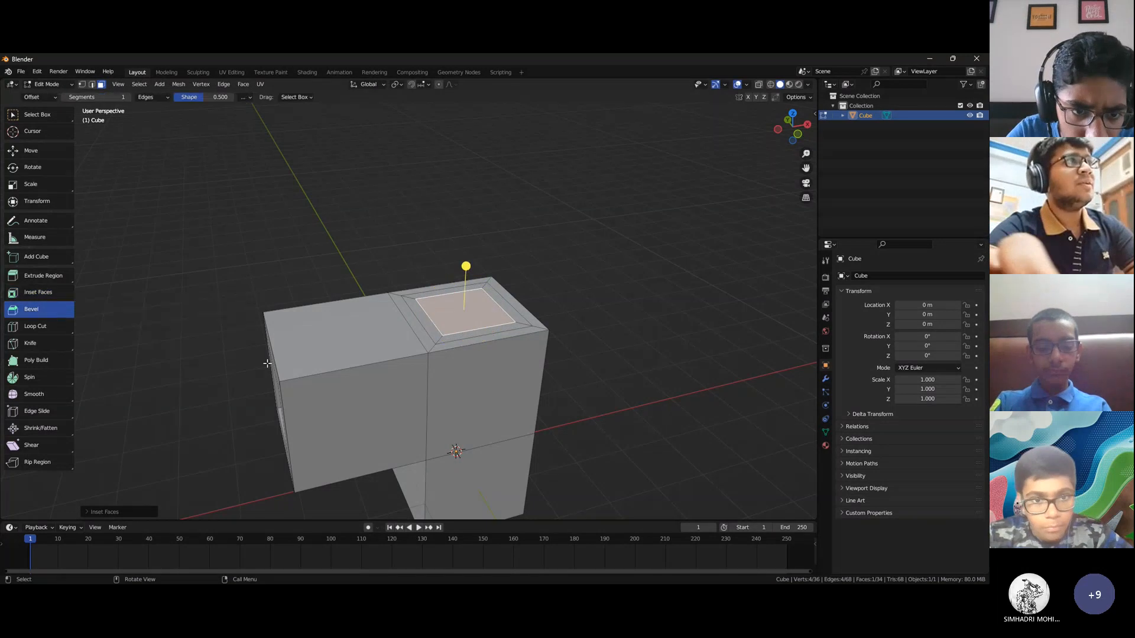
click(355, 366)
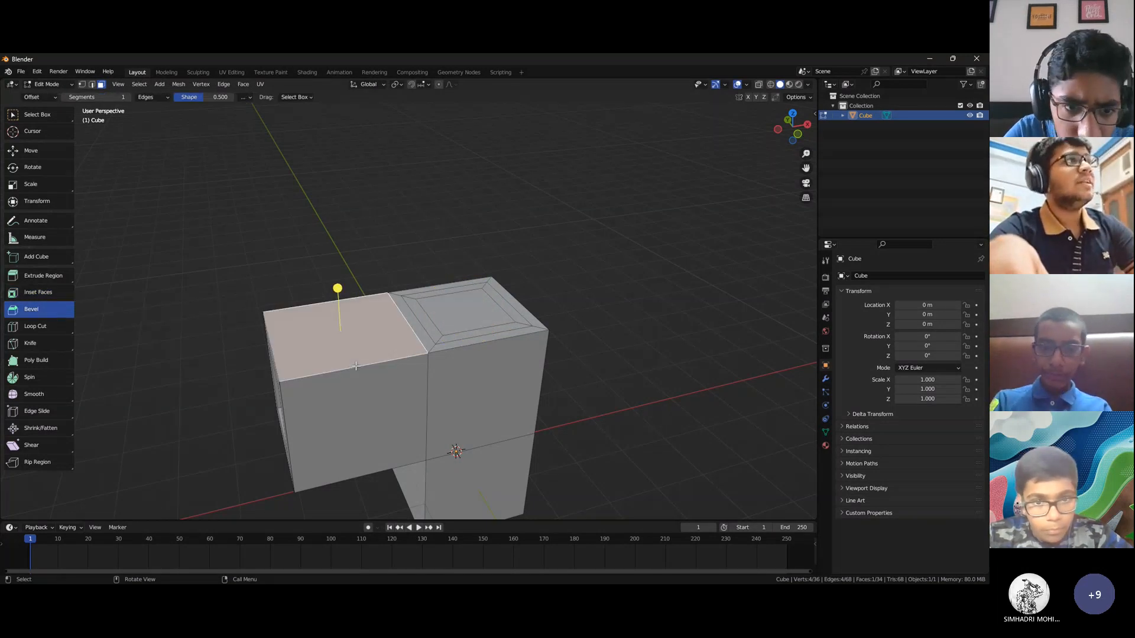
key(2)
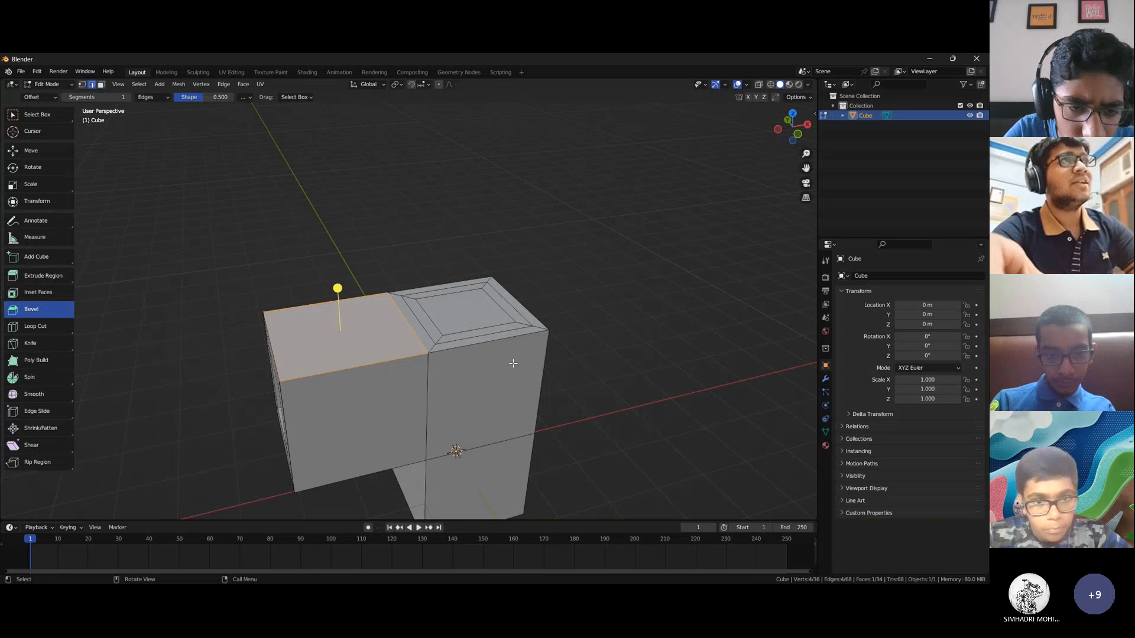
click(510, 341)
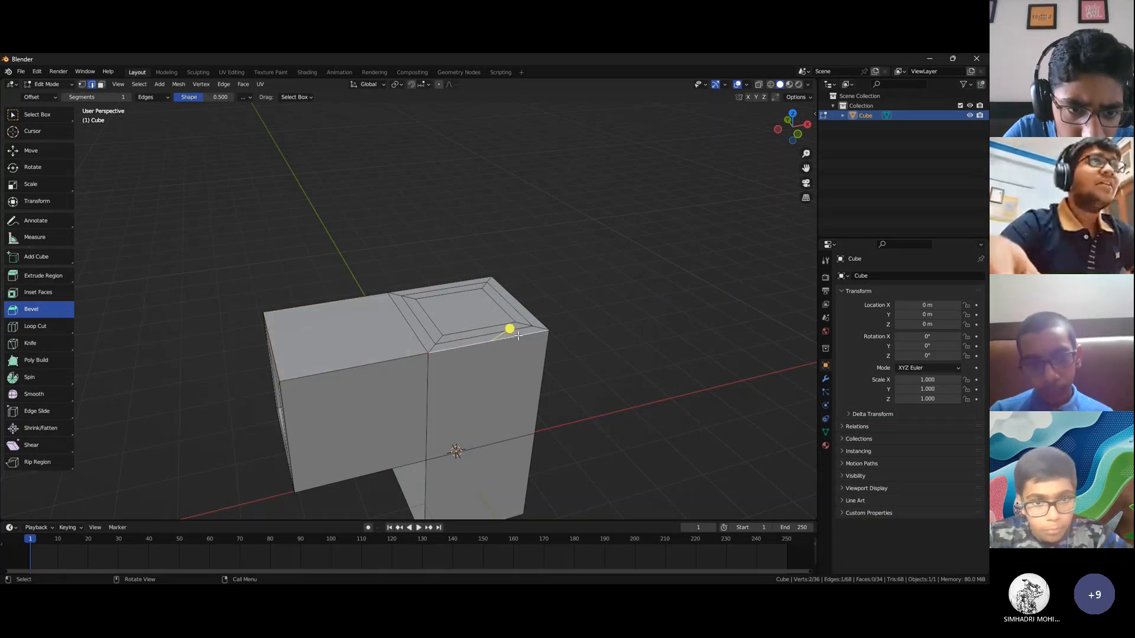
drag(510, 329, 550, 330)
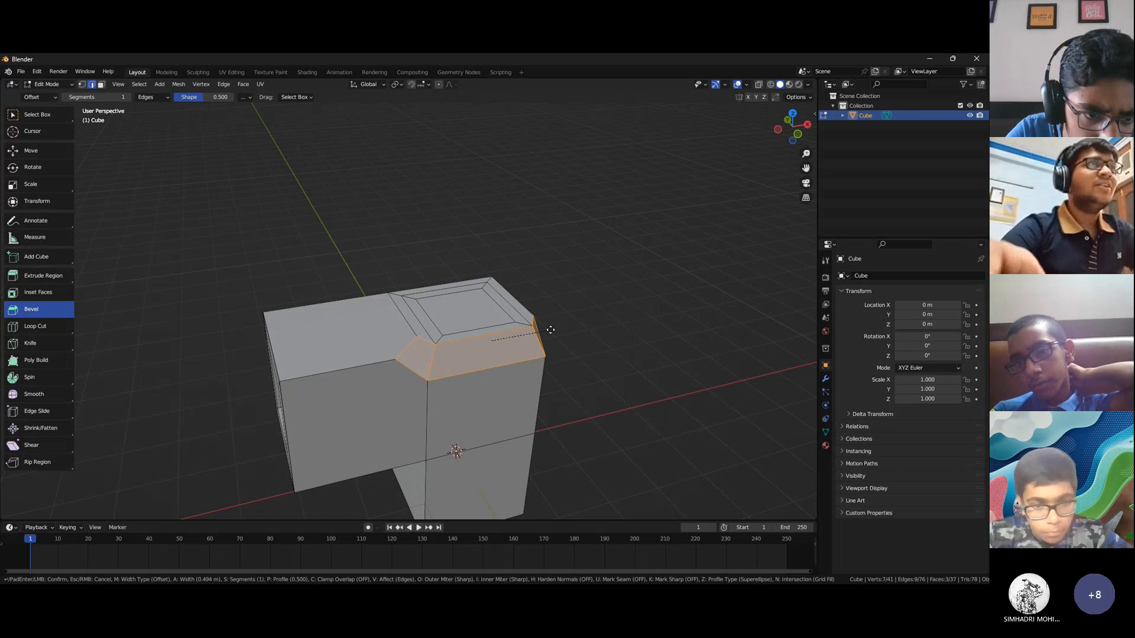
right_click(550, 330)
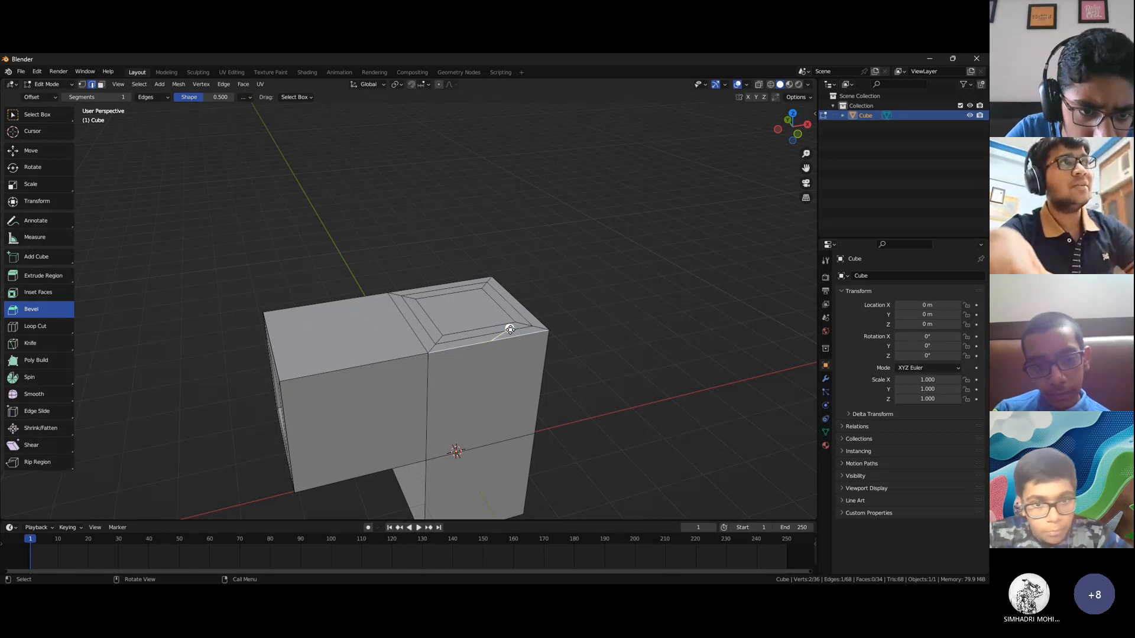
drag(510, 327, 557, 324)
scroll(549, 326, up, 9)
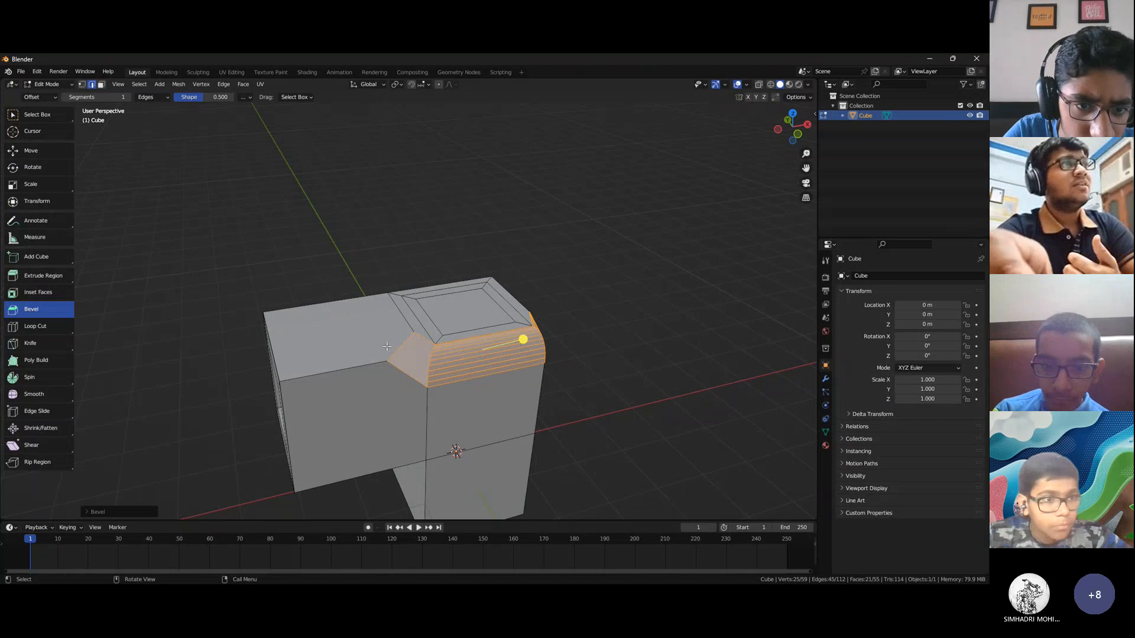
Bevel the arm's long top edge on the positive Y side about 0.08 m wide with 7 segments
middle_drag(386, 346, 499, 341)
click(497, 340)
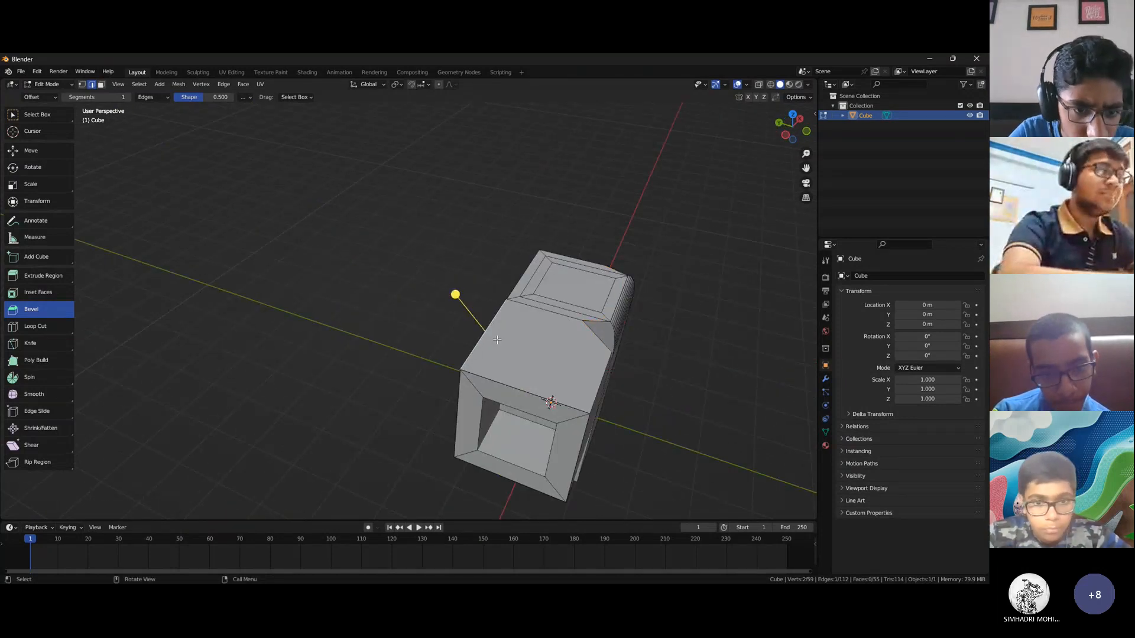
key(ctrl+b)
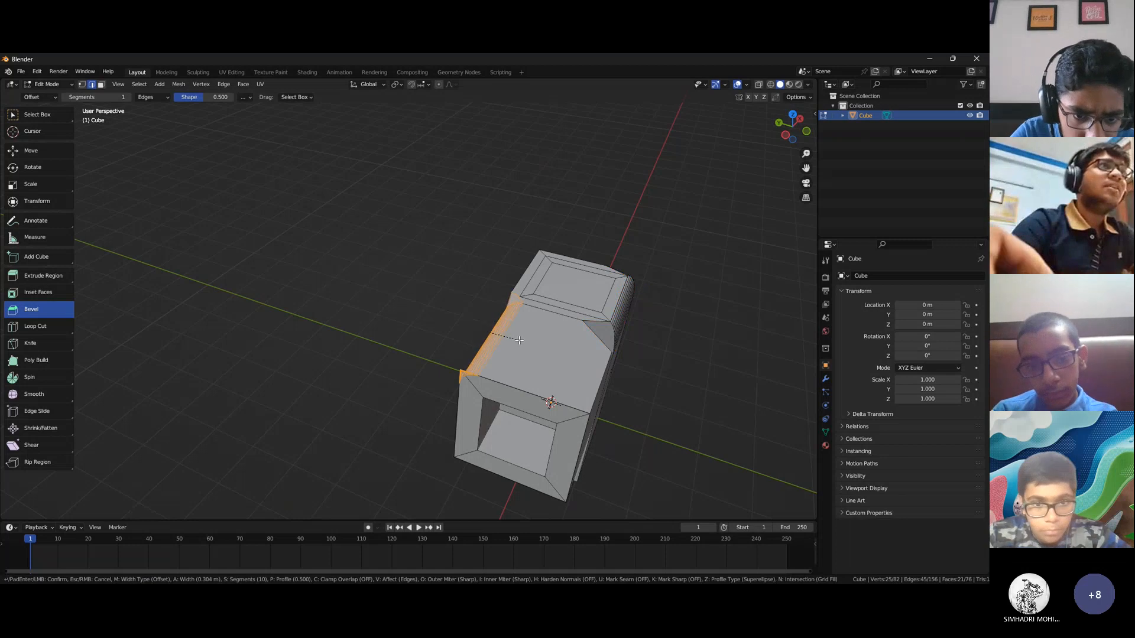
scroll(519, 339, down, 2)
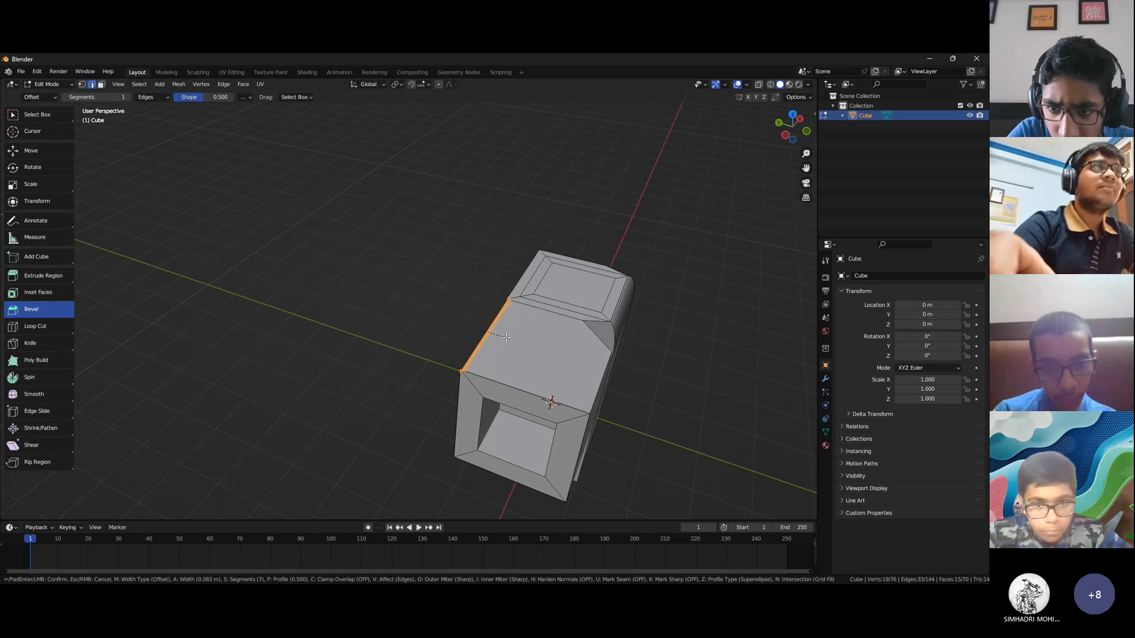
click(507, 337)
Bevel the border of the lower block's side face on the positive X side about 0.25 m wide with 7 segments
middle_drag(507, 337, 430, 335)
click(101, 84)
click(392, 341)
scroll(431, 335, up, 2)
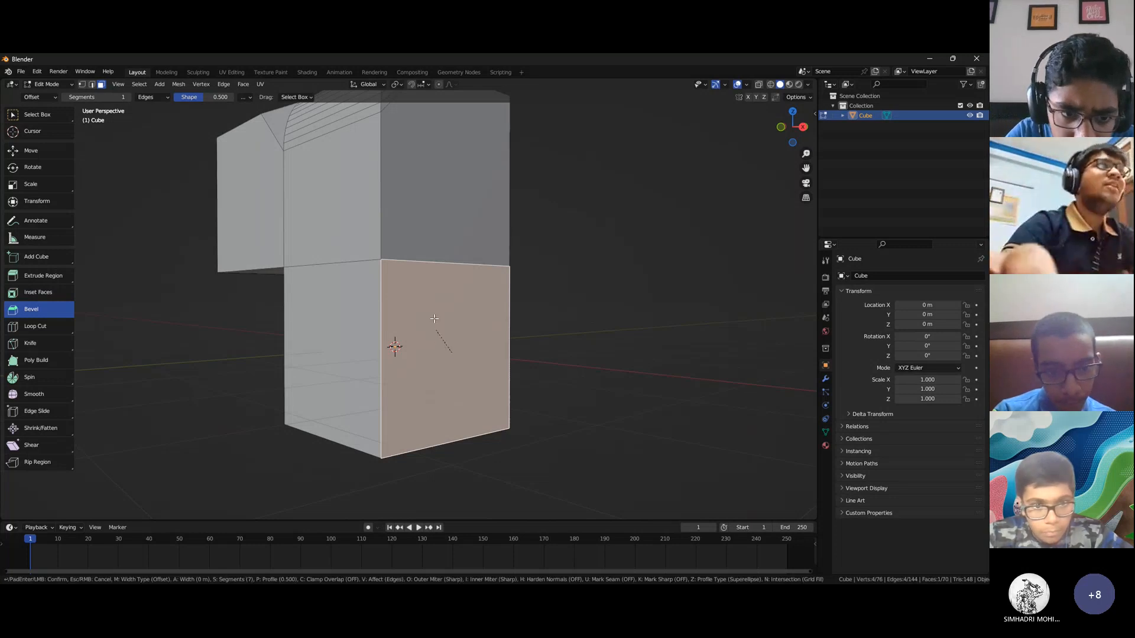
key(ctrl+b)
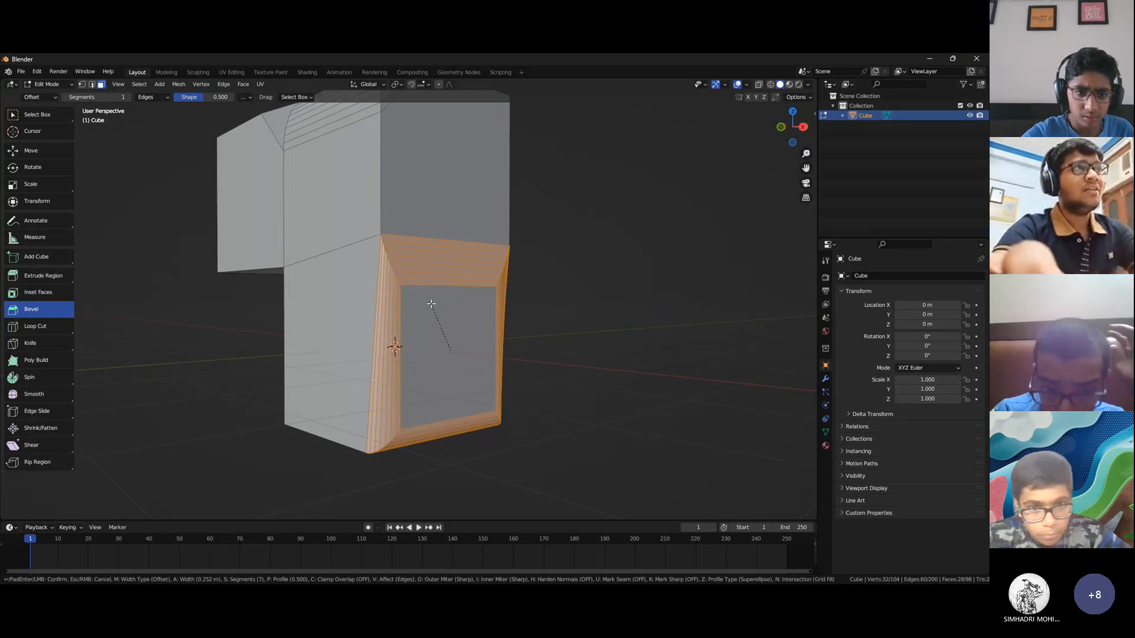
click(431, 303)
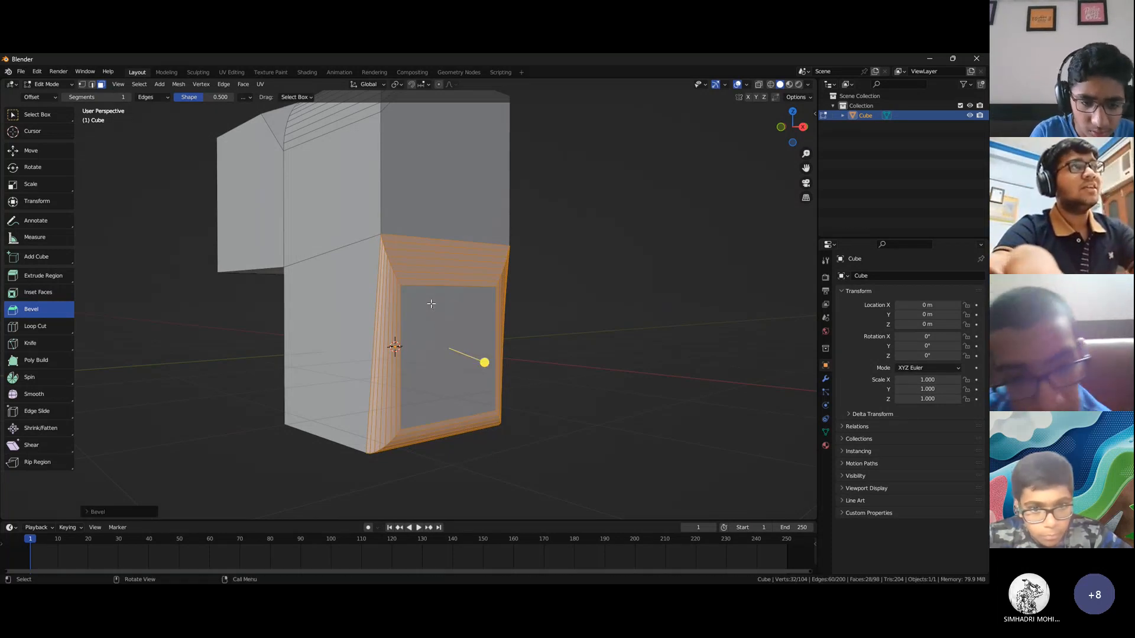
middle_drag(437, 276, 190, 329)
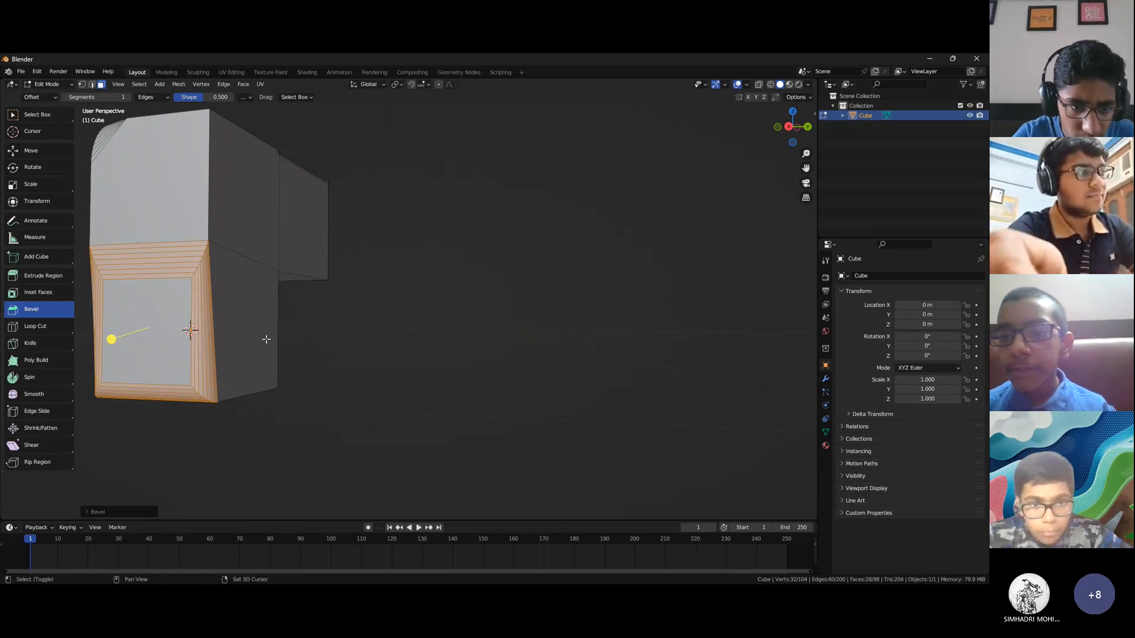
shift+middle_drag(265, 339, 363, 358)
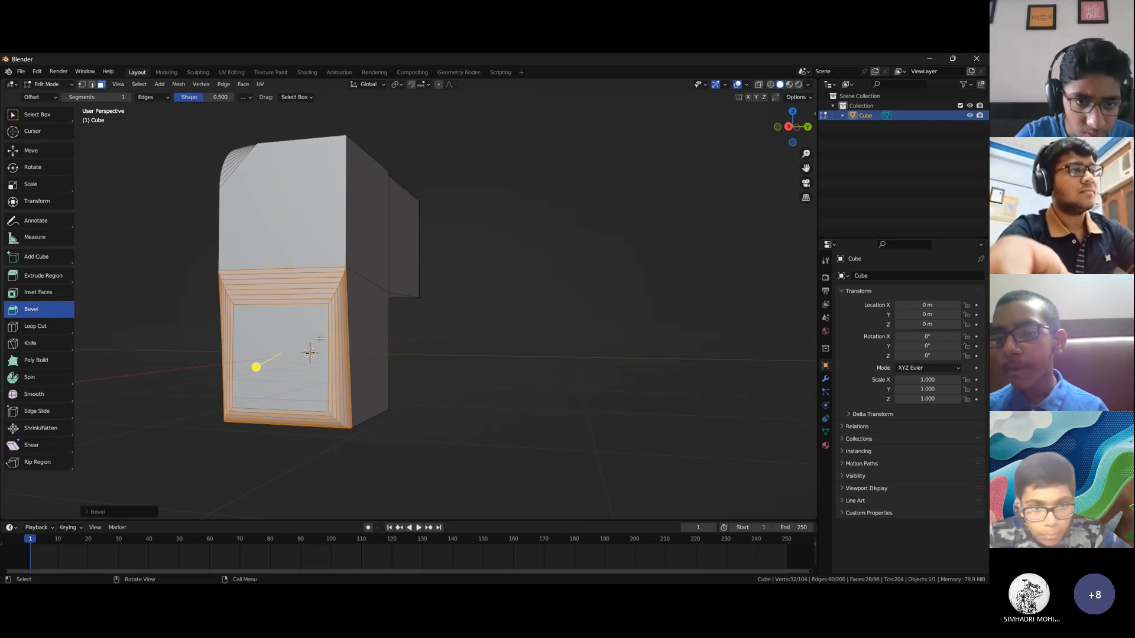
middle_drag(288, 336, 90, 338)
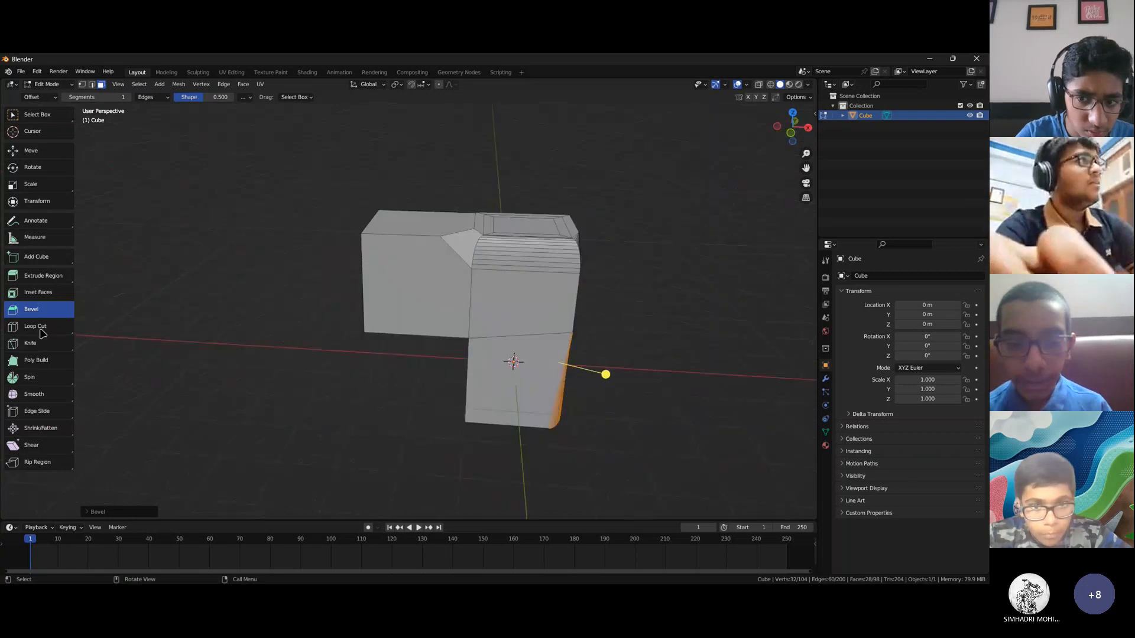
Deselect the current faces and add a new cube to the mesh in Edit Mode
middle_drag(480, 296, 473, 298)
scroll(473, 298, down, 2)
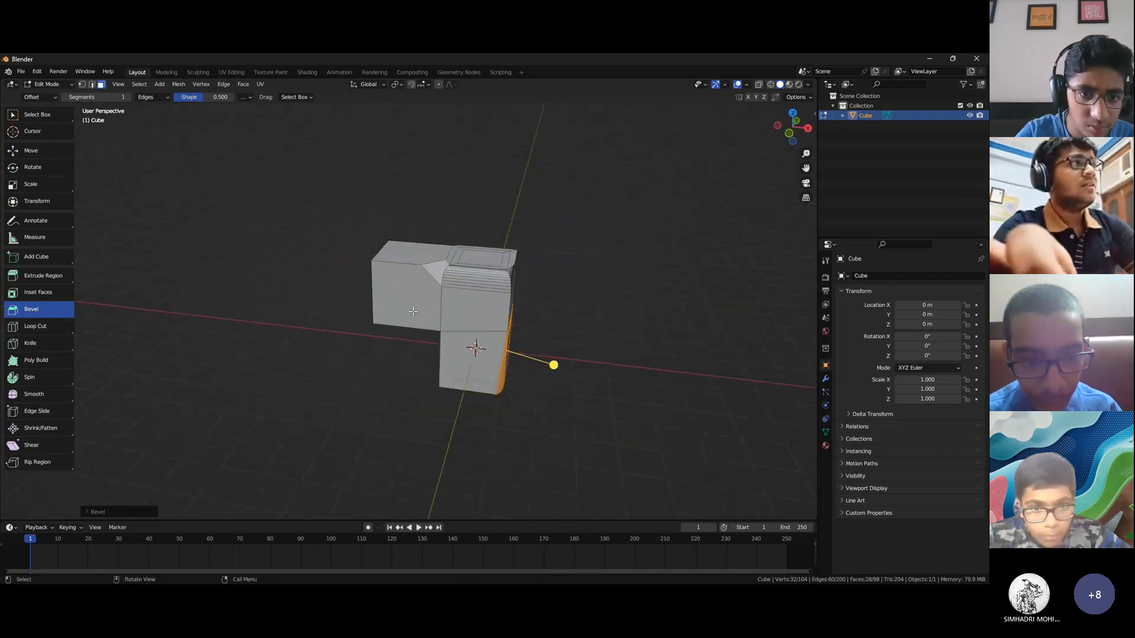
shift+middle_drag(326, 338, 405, 342)
click(412, 341)
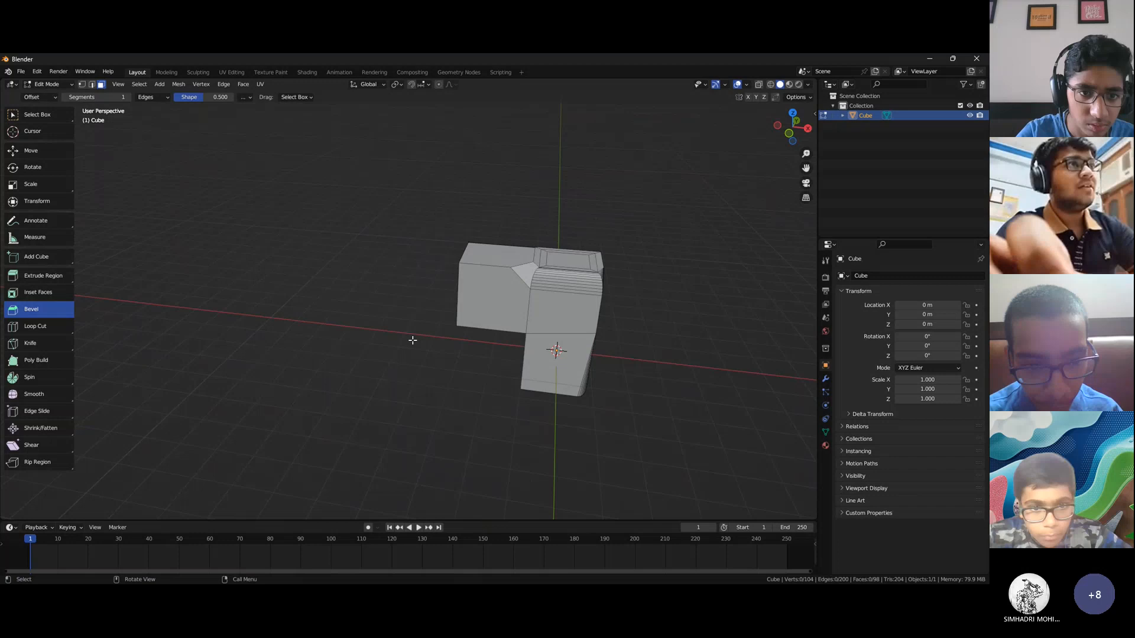
click(162, 86)
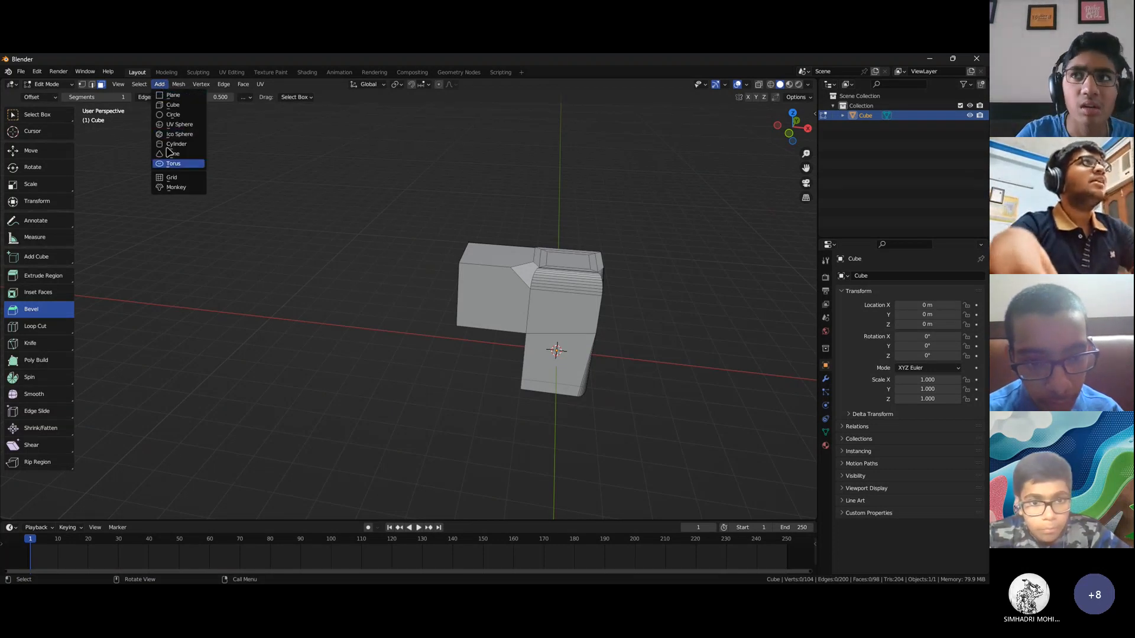
click(171, 104)
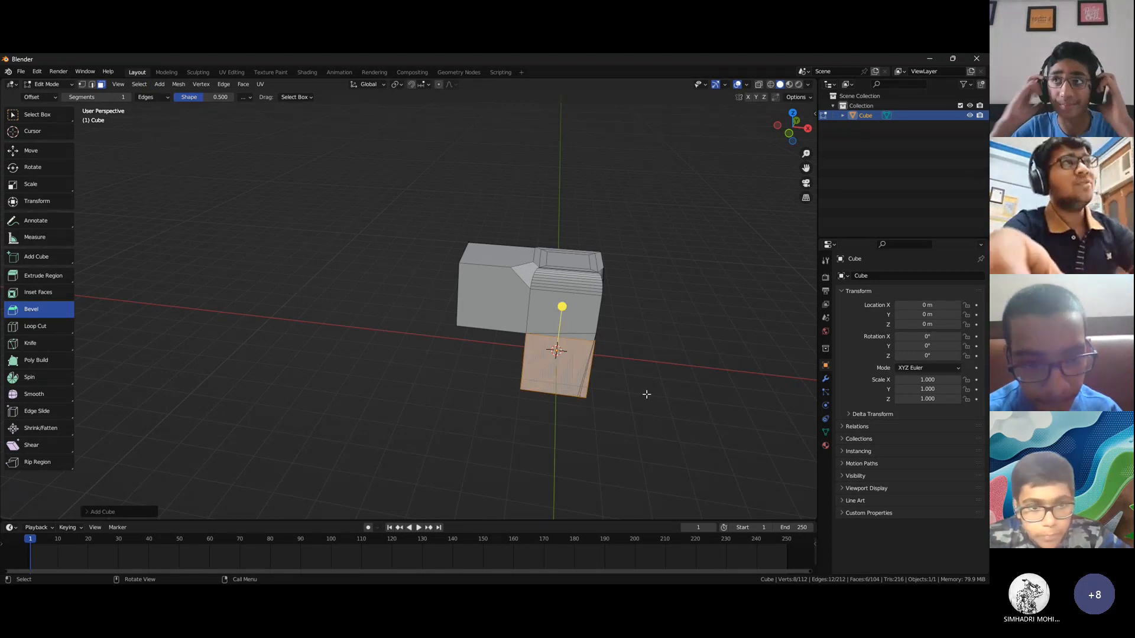
Move the new cube about 5.5 m in the negative X direction, clear of the beveled model
key(g)
key(y)
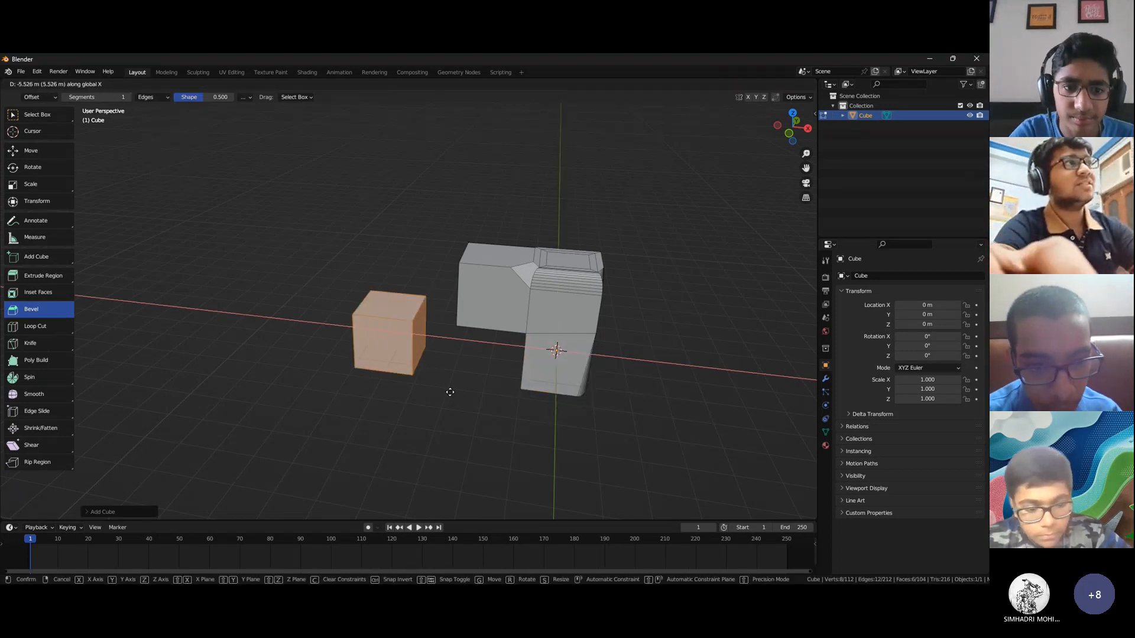
click(443, 381)
shift+middle_drag(443, 380, 480, 352)
scroll(530, 418, up, 2)
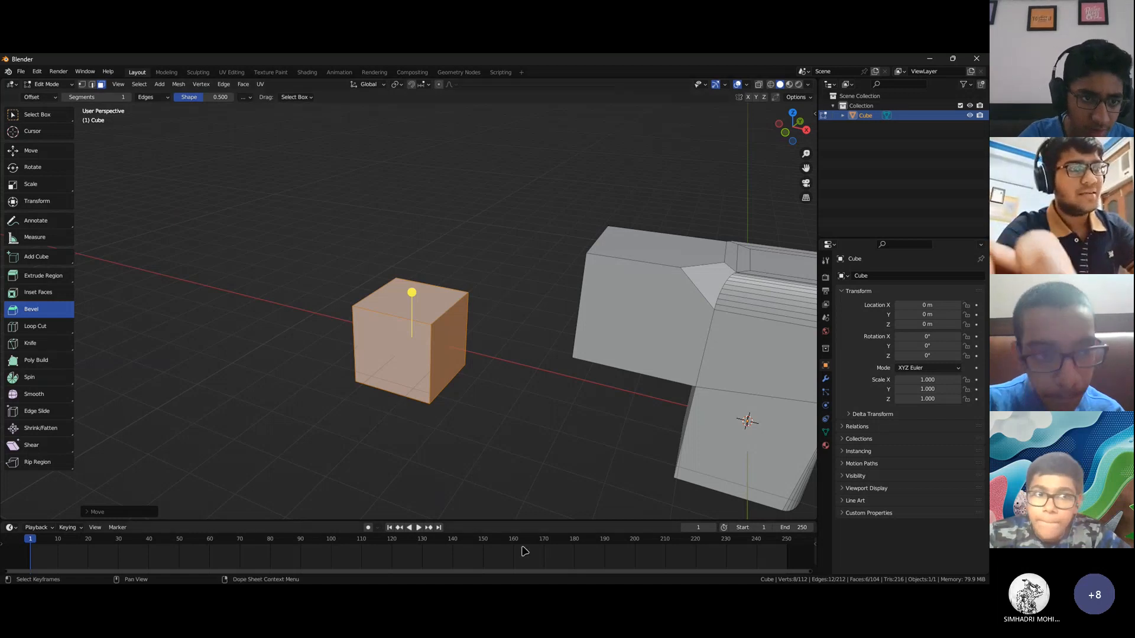
Add a single centered loop cut to the new cube, perpendicular to the X axis, with the Loop Cut tool
middle_drag(400, 401, 524, 355)
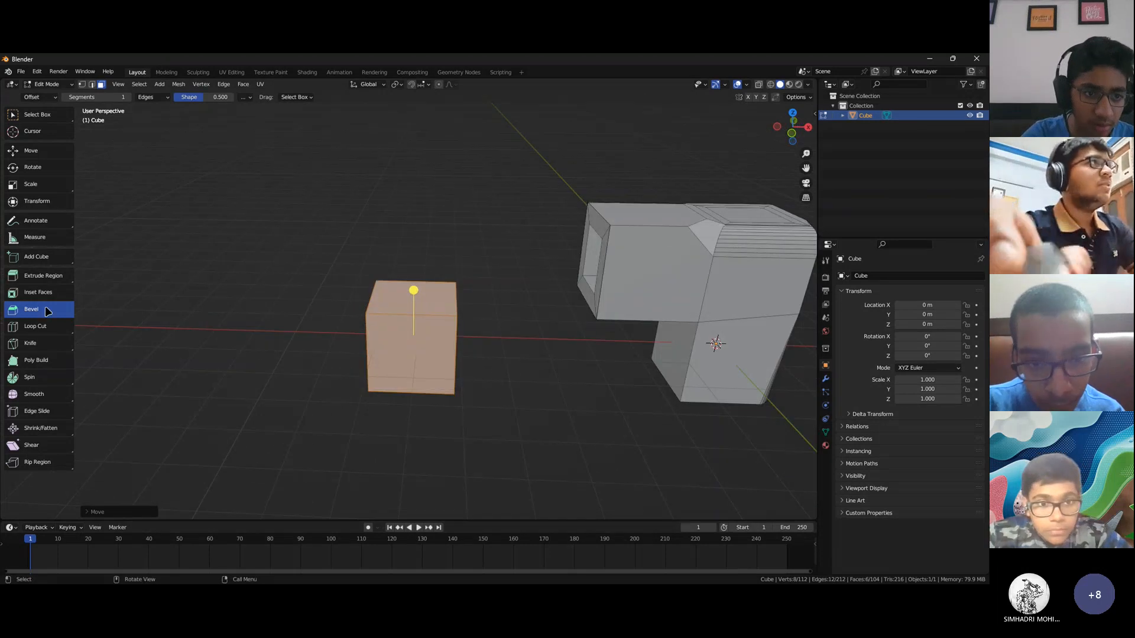
click(26, 328)
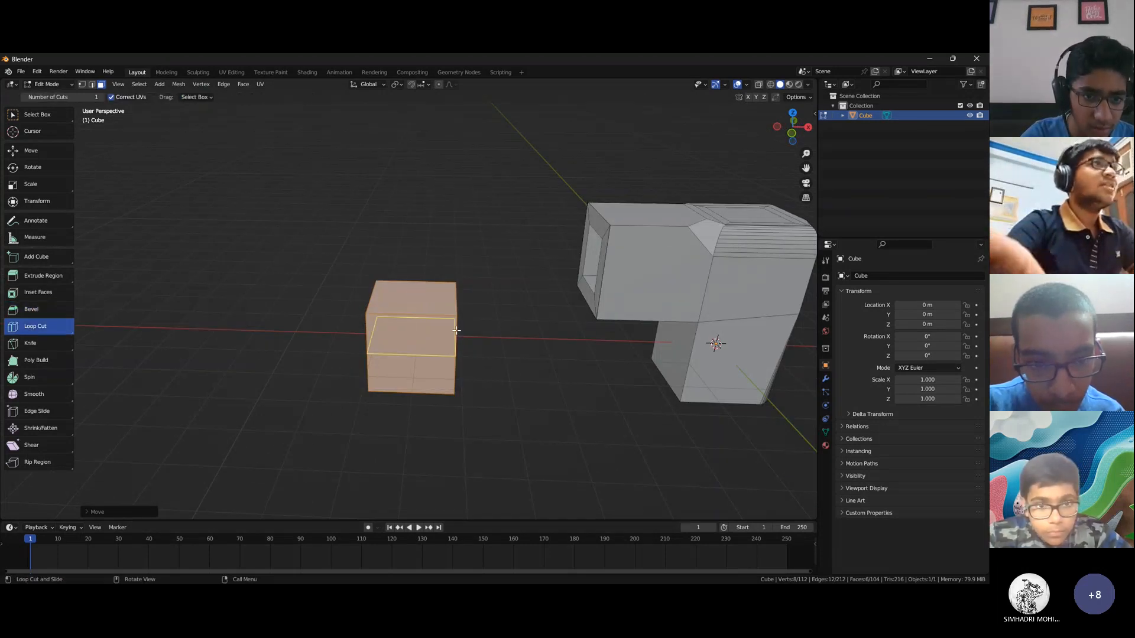
middle_drag(456, 330, 482, 315)
middle_drag(572, 398, 535, 357)
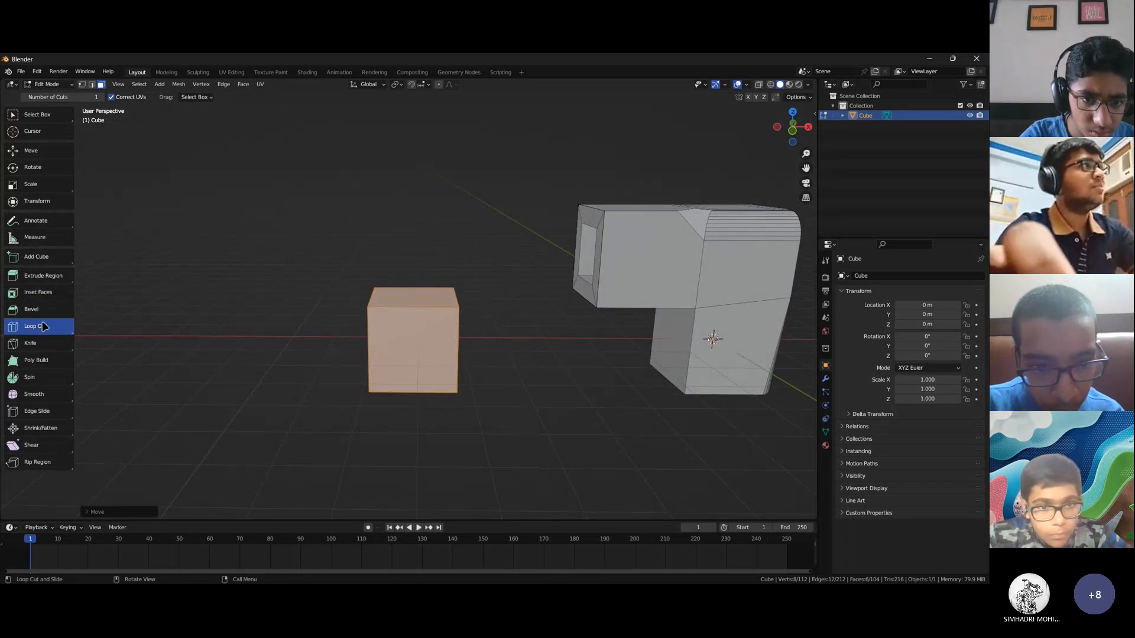
scroll(433, 264, up, 3)
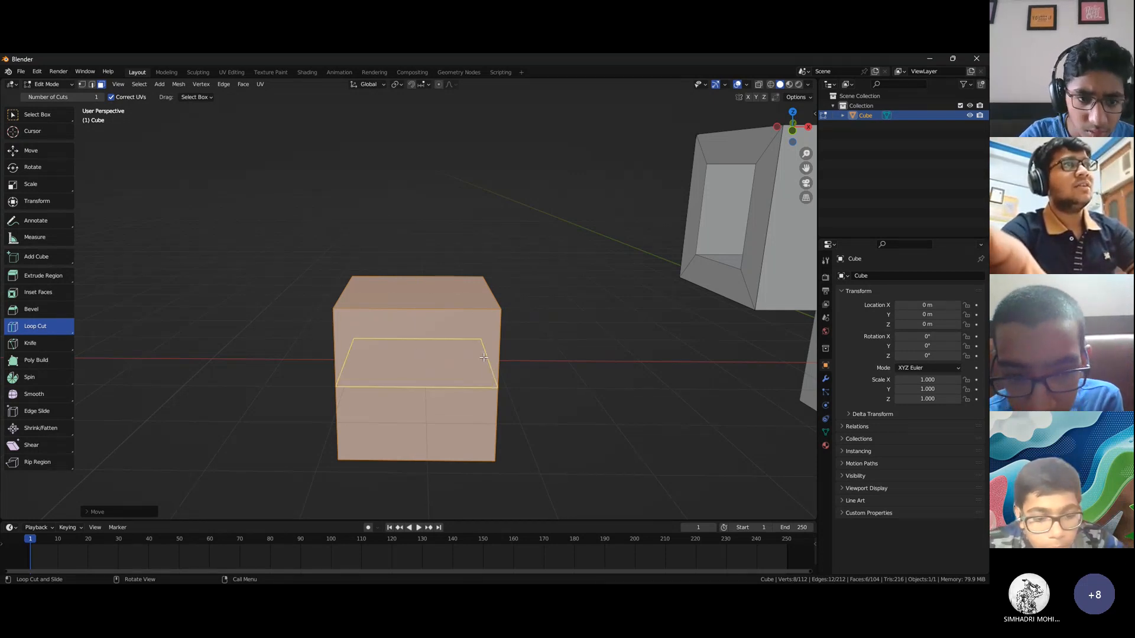
click(413, 319)
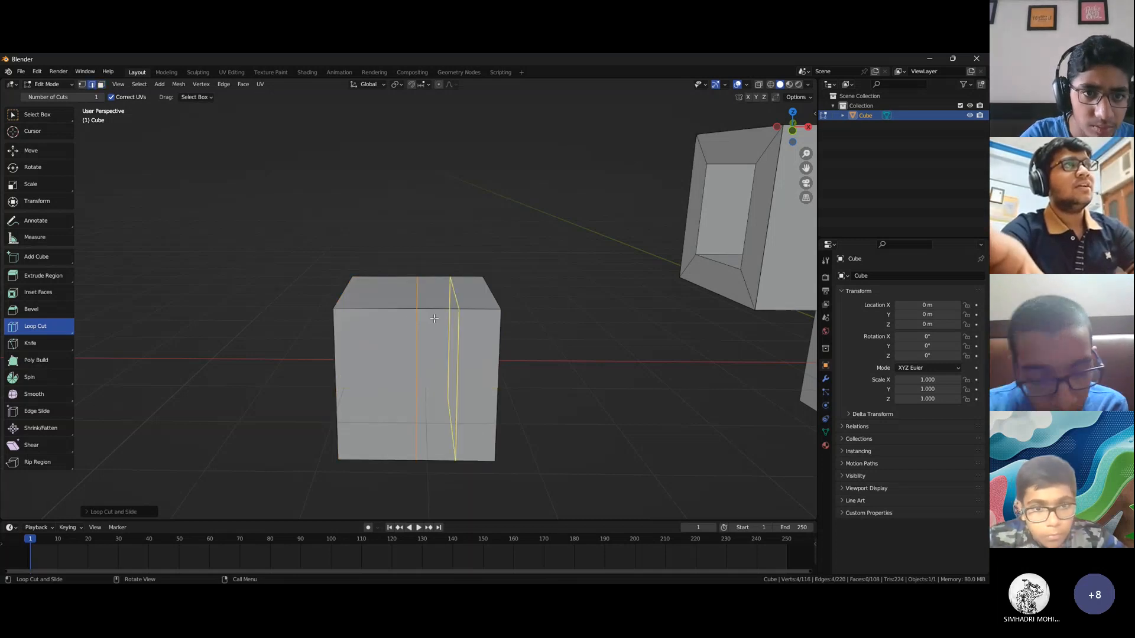
Add a second centered loop cut to the new cube, perpendicular to the Y axis, so the two cuts cross on top
middle_drag(466, 393, 398, 410)
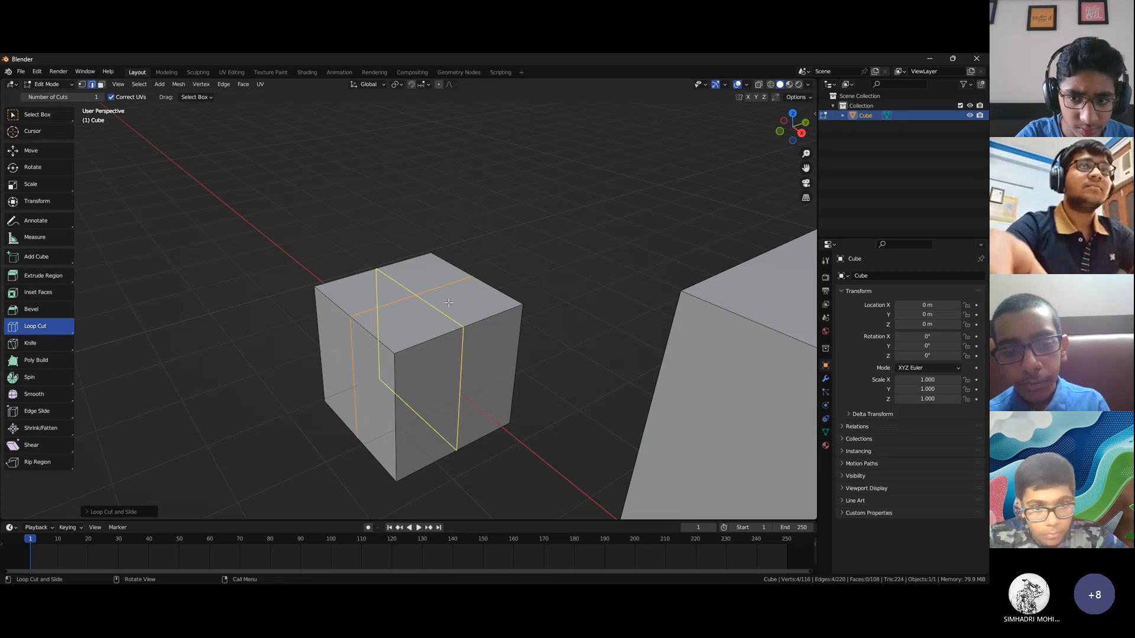
click(487, 316)
mouse_move(500, 467)
middle_down()
mouse_move(527, 457)
mouse_move(493, 448)
middle_up()
key(Tab)
scroll(500, 462, down, 4)
key(Tab)
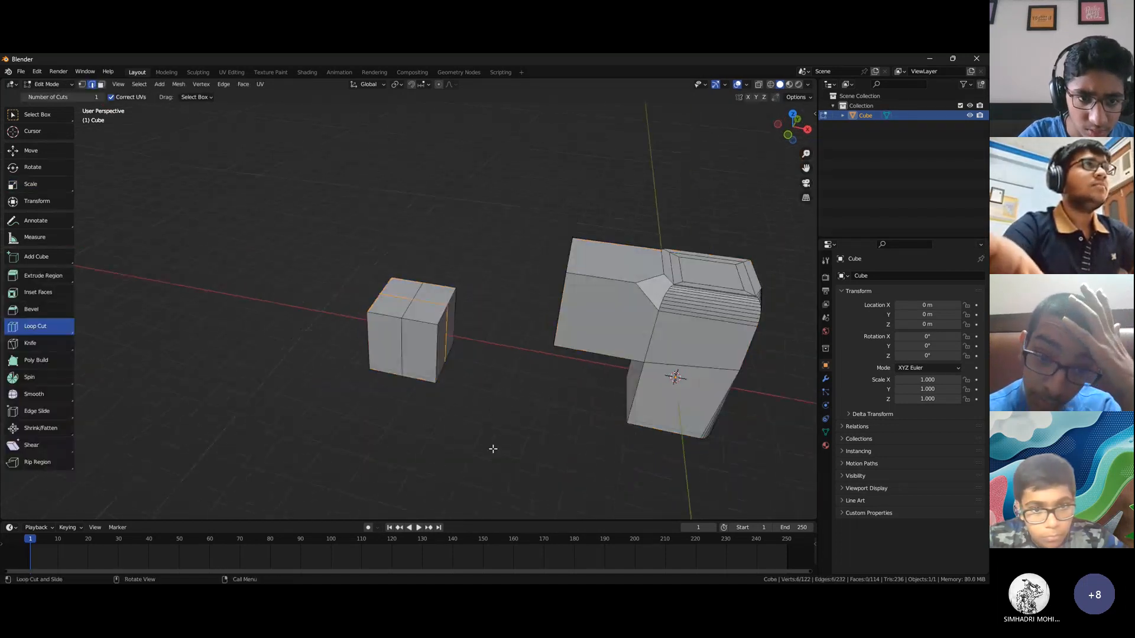
Add a third loop cut parallel to the X axis, midway between the cube's center cut and its negative Y side
scroll(457, 412, up, 4)
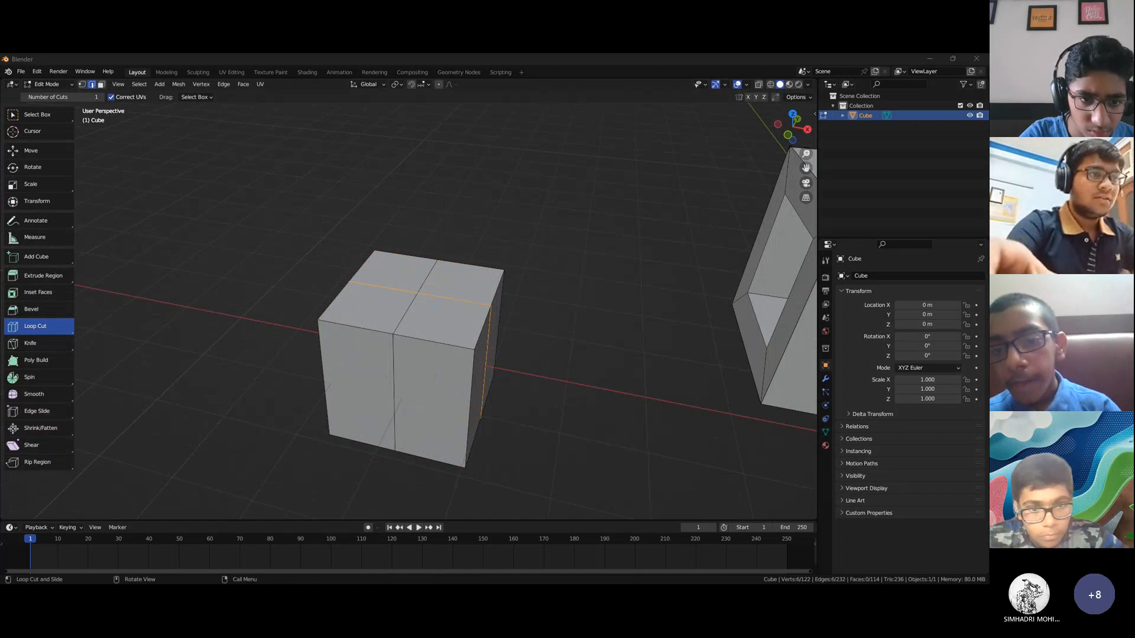
middle_drag(455, 340, 400, 313)
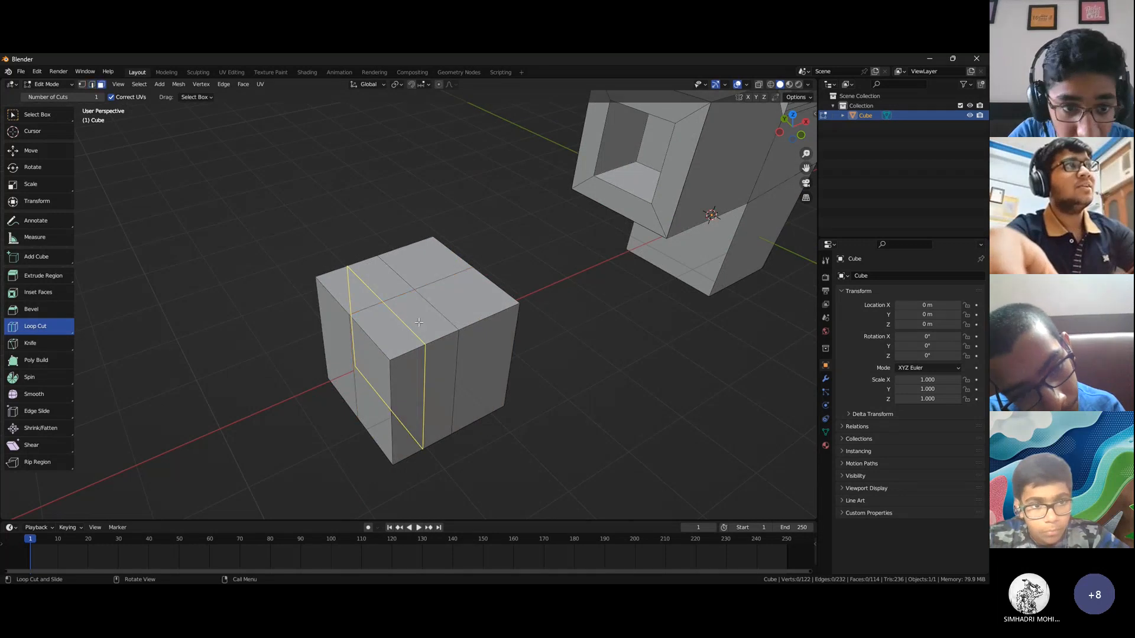
click(415, 323)
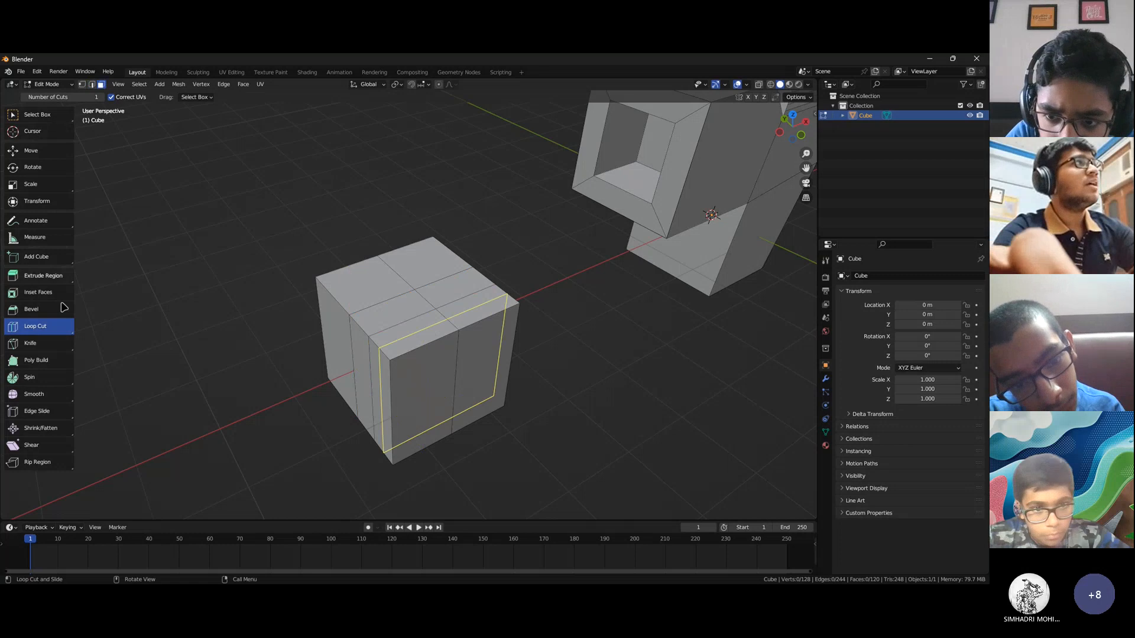
Extrude the narrow top face at the new cube's positive X, negative Y corner upward into a pillar
click(41, 276)
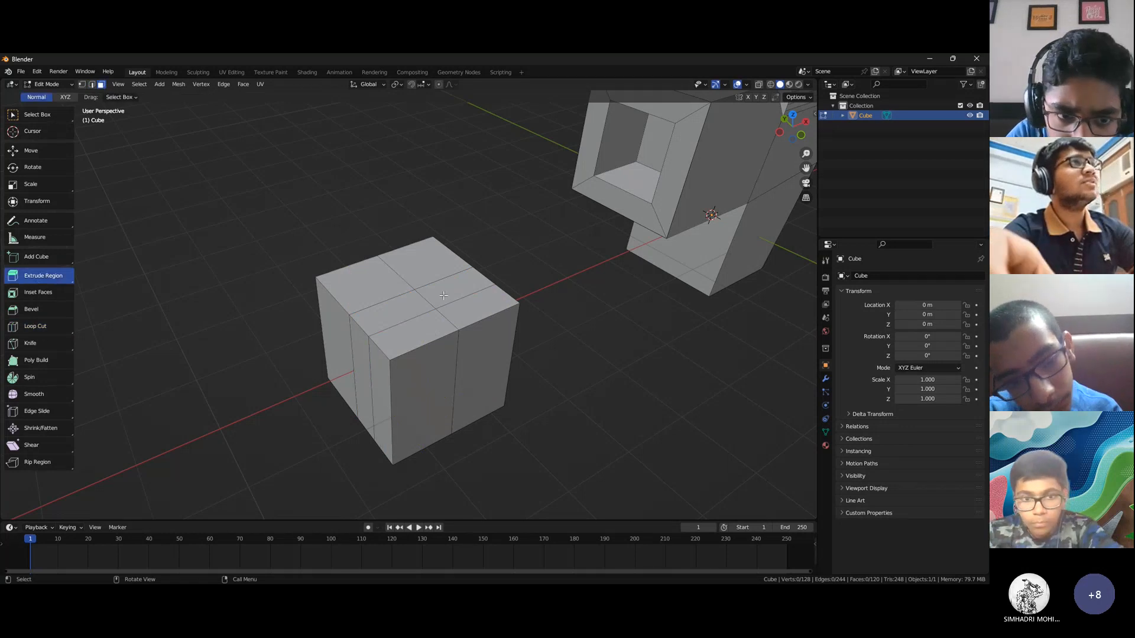
click(469, 307)
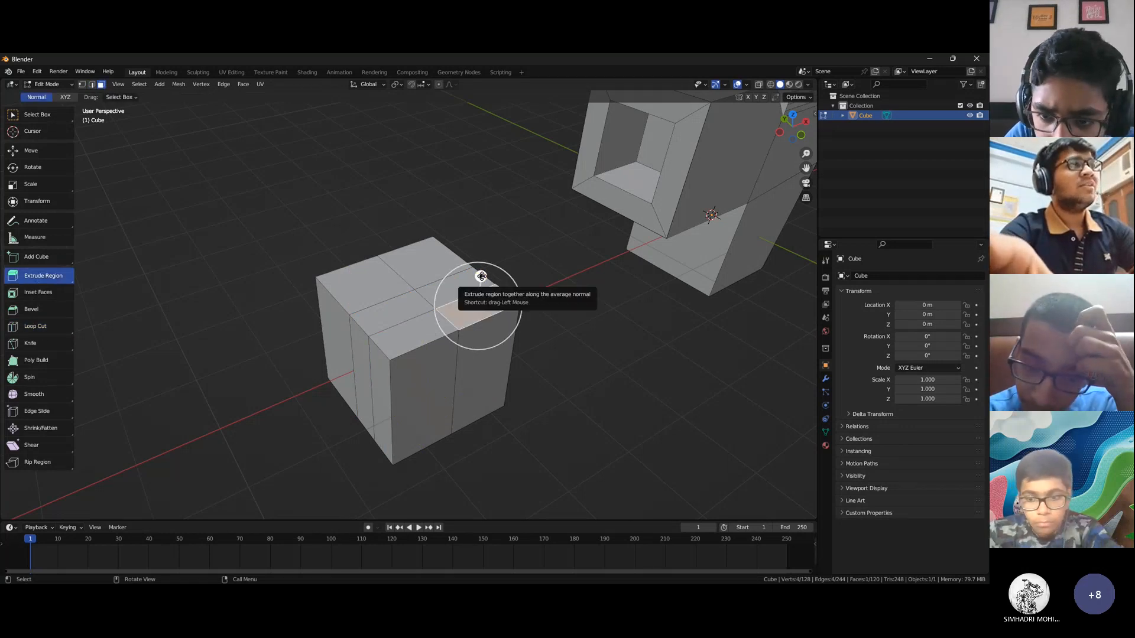
drag(482, 277, 495, 208)
middle_drag(407, 319, 453, 329)
shift+middle_drag(376, 307, 381, 348)
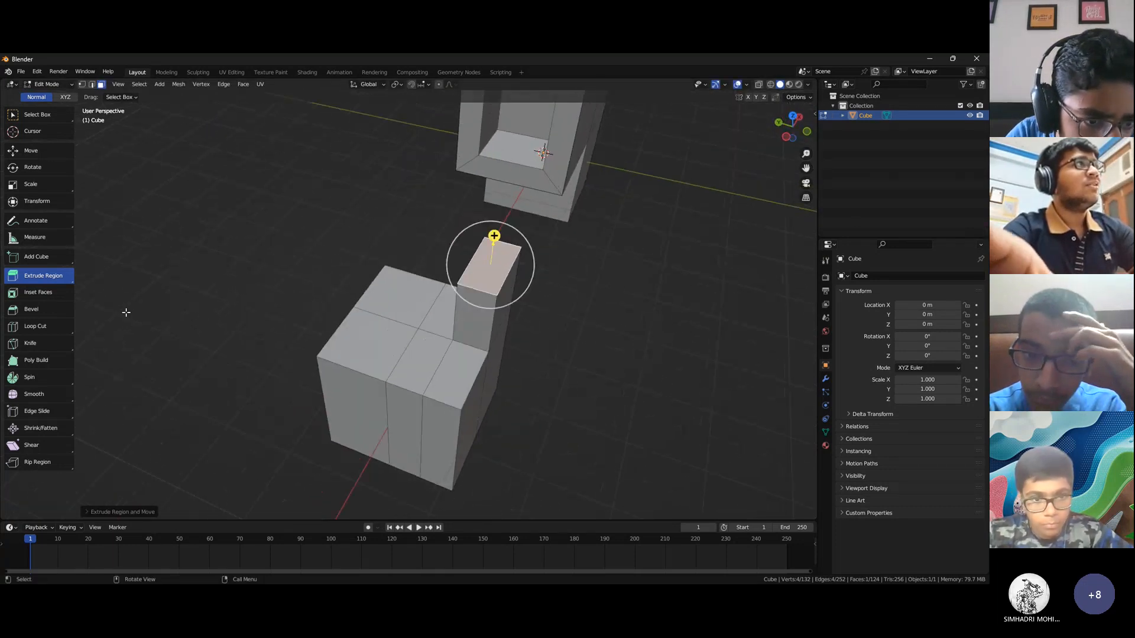
Inset the large top face at the new cube's positive X, positive Y corner by a thin border
click(391, 298)
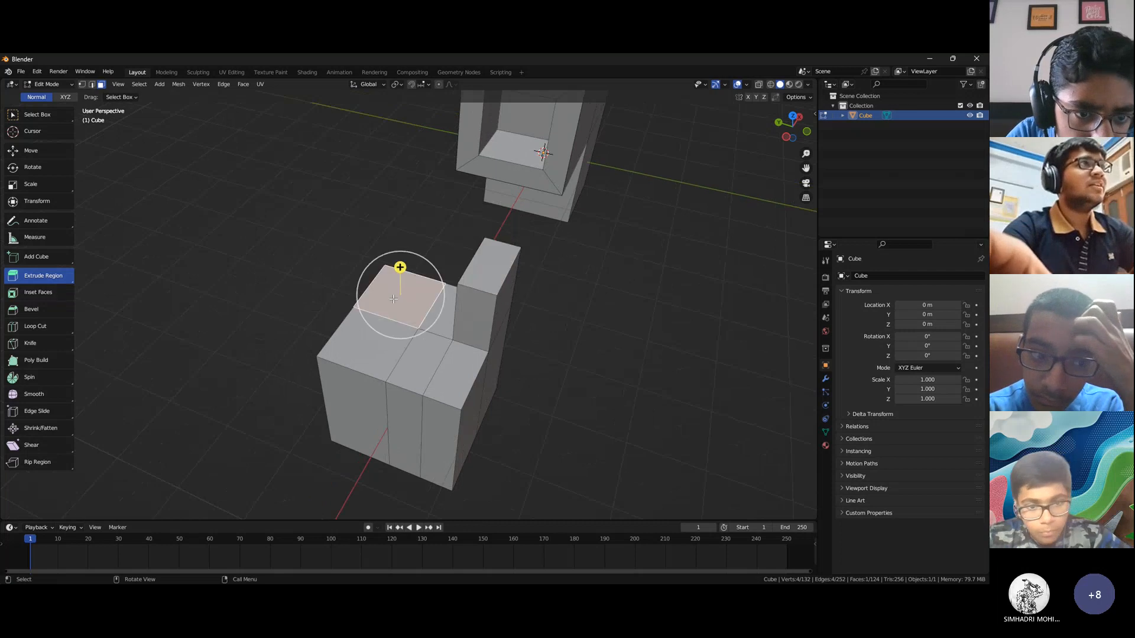
click(27, 294)
drag(423, 269, 413, 277)
middle_drag(423, 361, 588, 352)
scroll(572, 362, up, 2)
scroll(567, 377, down, 1)
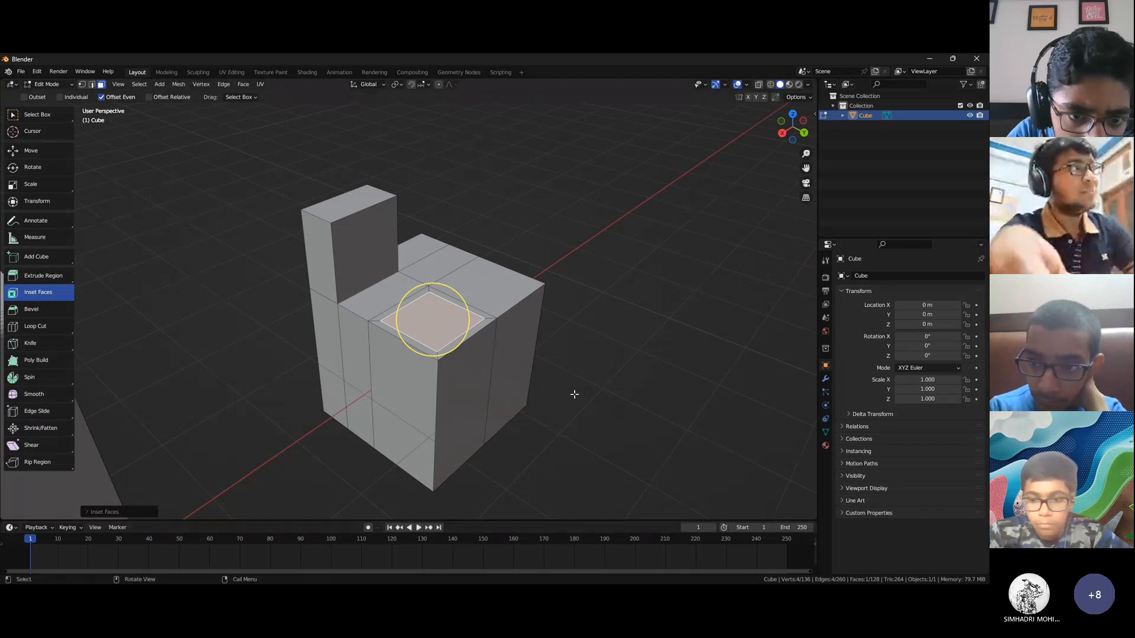
Examine the new cube's loop cuts, extruded pillar and inset face from several sides in Object Mode and Edit Mode
middle_drag(580, 383, 543, 371)
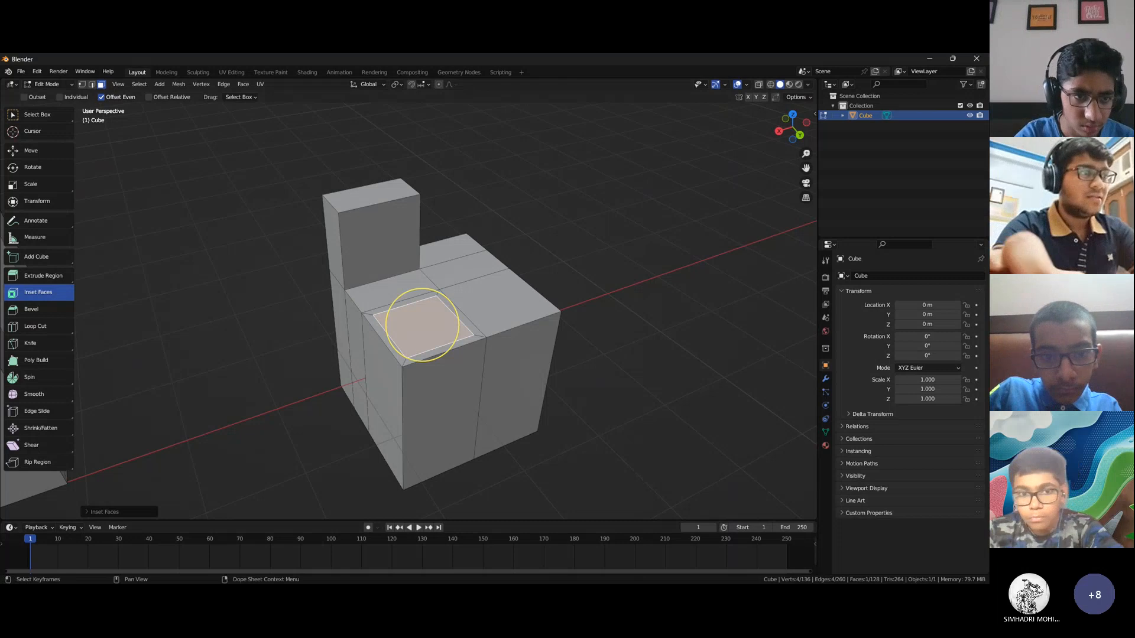
scroll(487, 336, down, 3)
key(Tab)
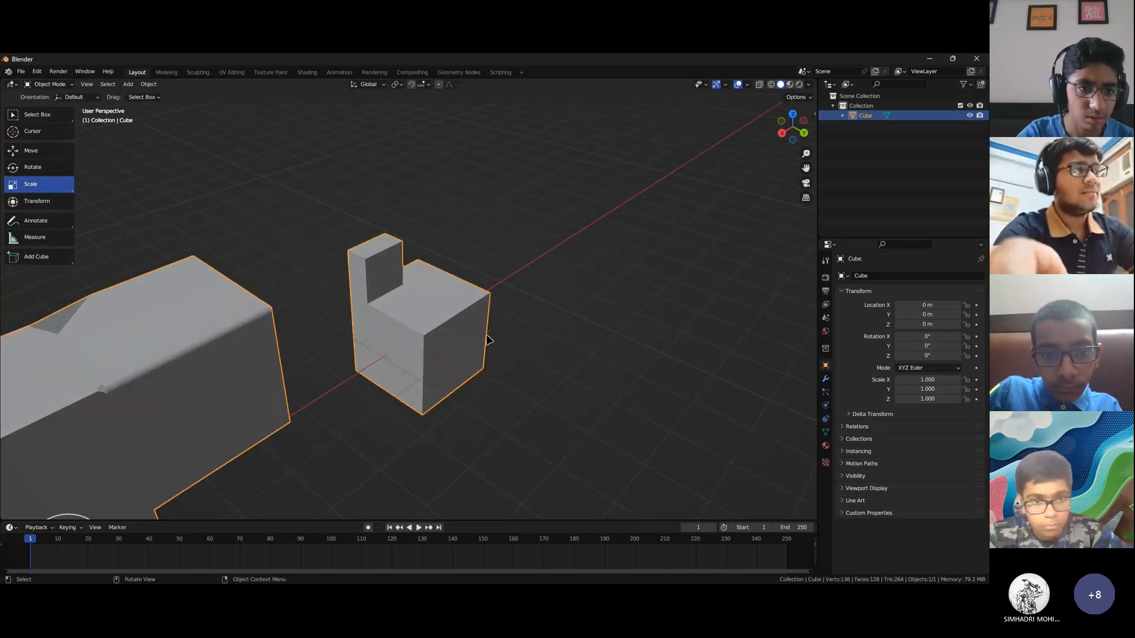
scroll(486, 336, up, 4)
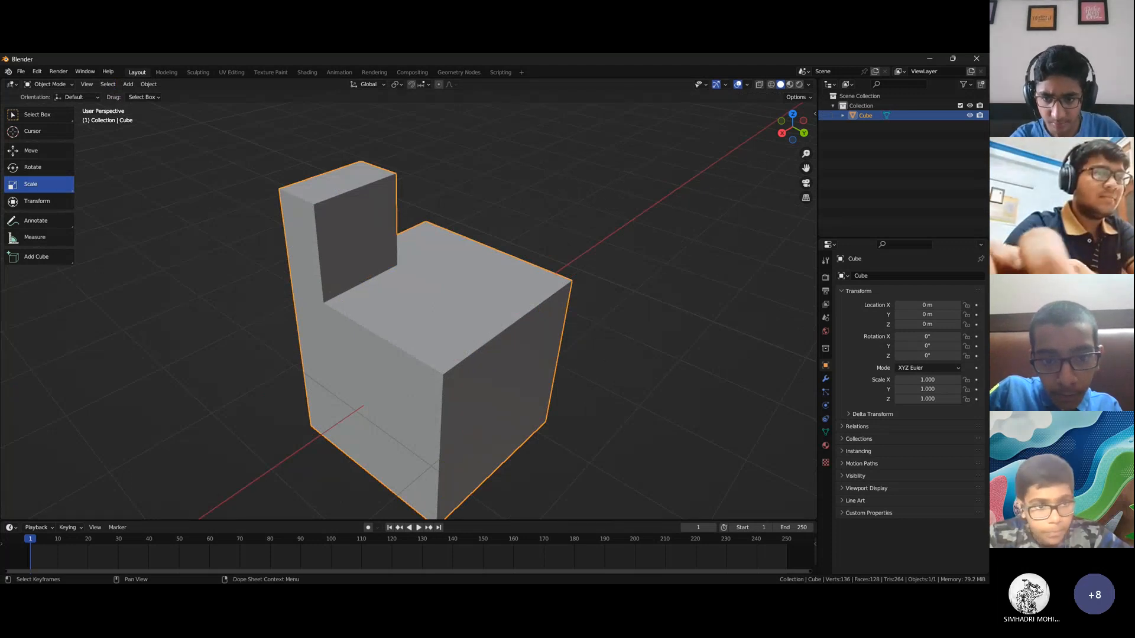
scroll(531, 400, up, 3)
scroll(502, 425, down, 5)
middle_drag(532, 400, 469, 441)
scroll(486, 426, up, 4)
scroll(495, 425, up, 2)
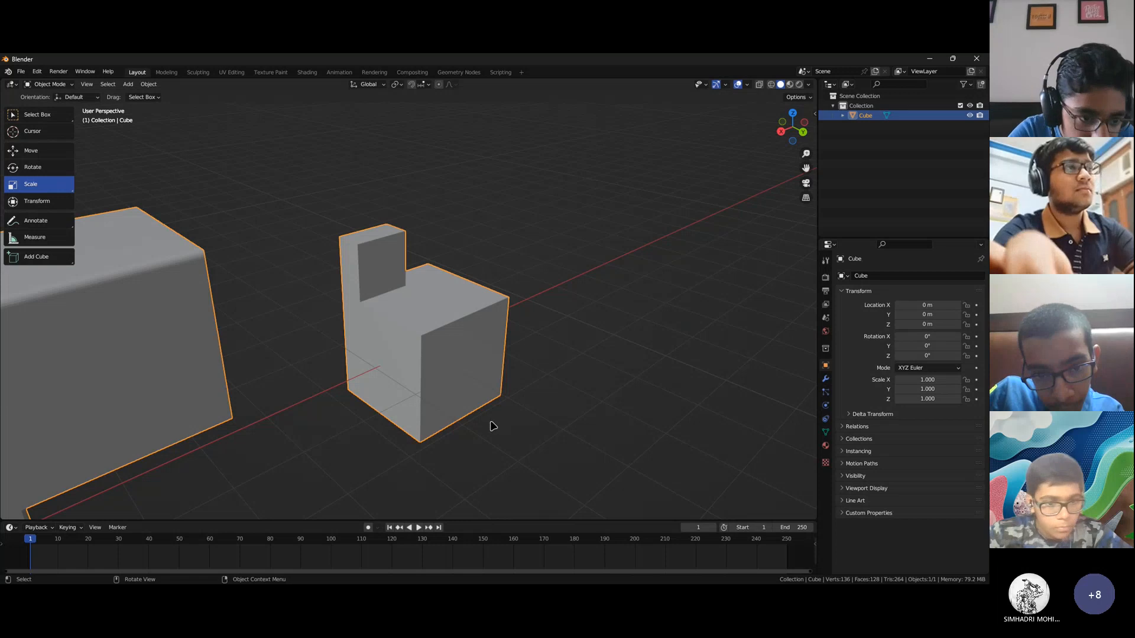
scroll(493, 426, down, 5)
scroll(493, 426, up, 6)
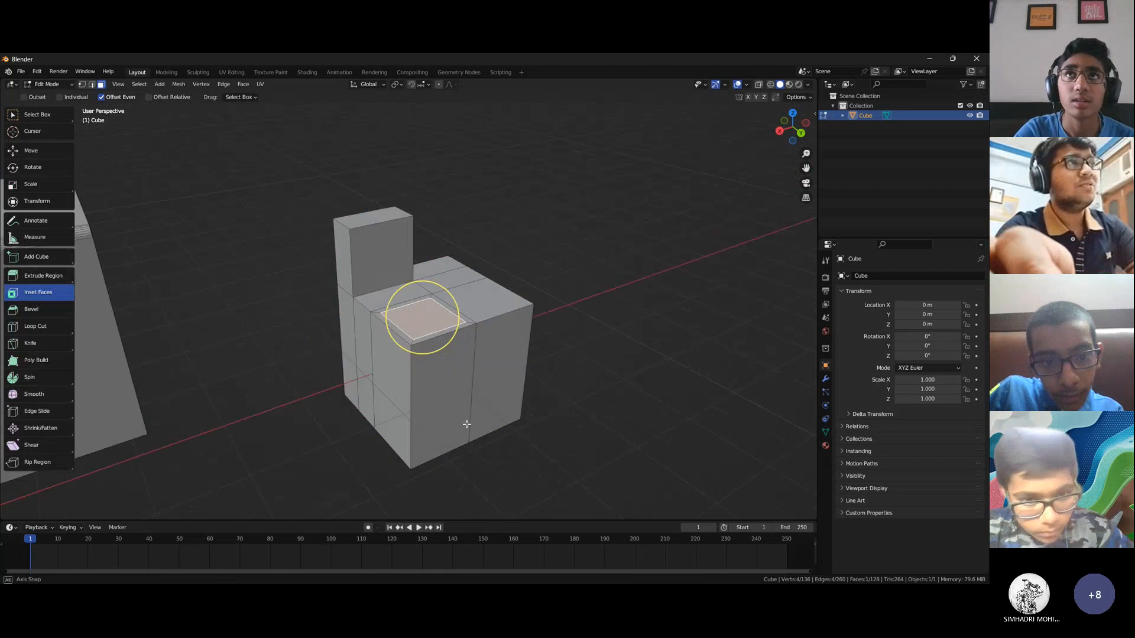
middle_drag(466, 424, 464, 407)
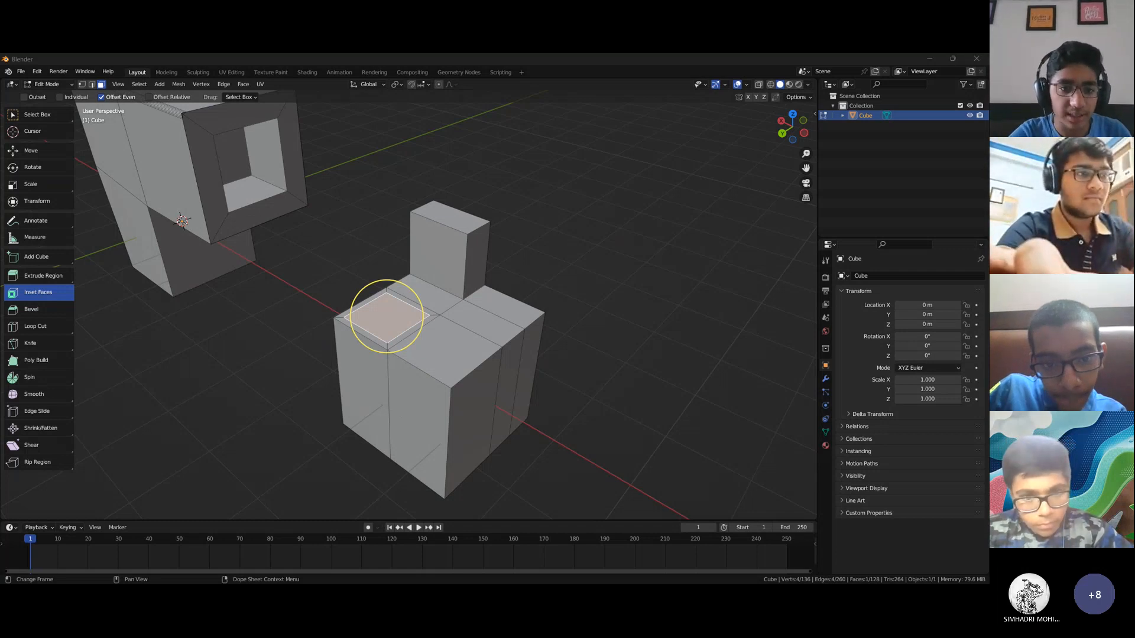
middle_drag(485, 350, 477, 375)
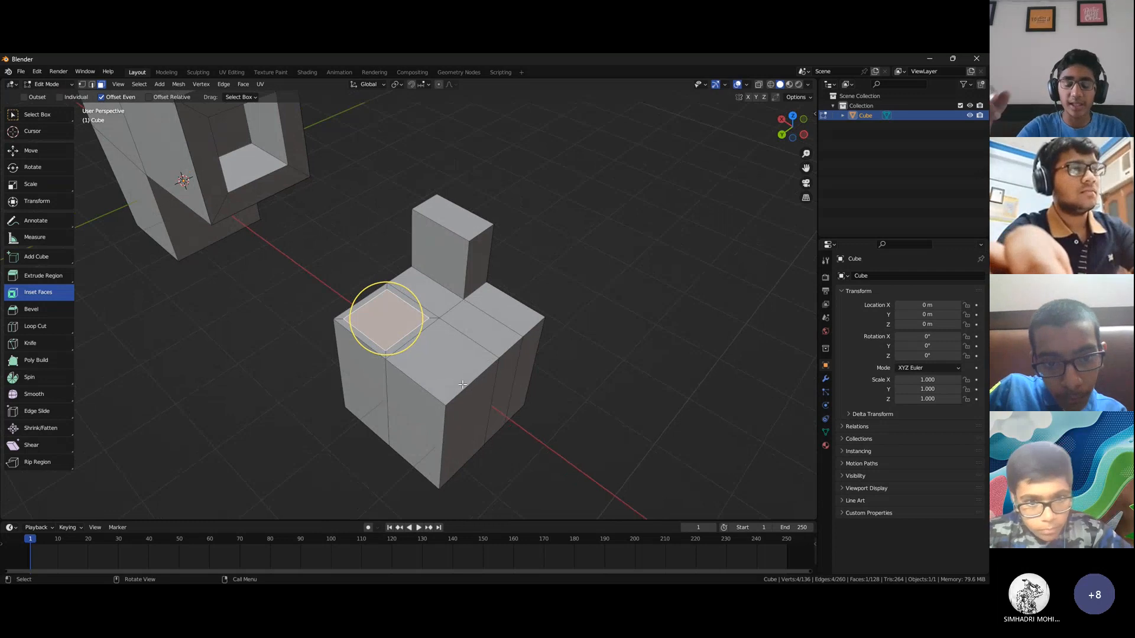
middle_drag(462, 385, 442, 382)
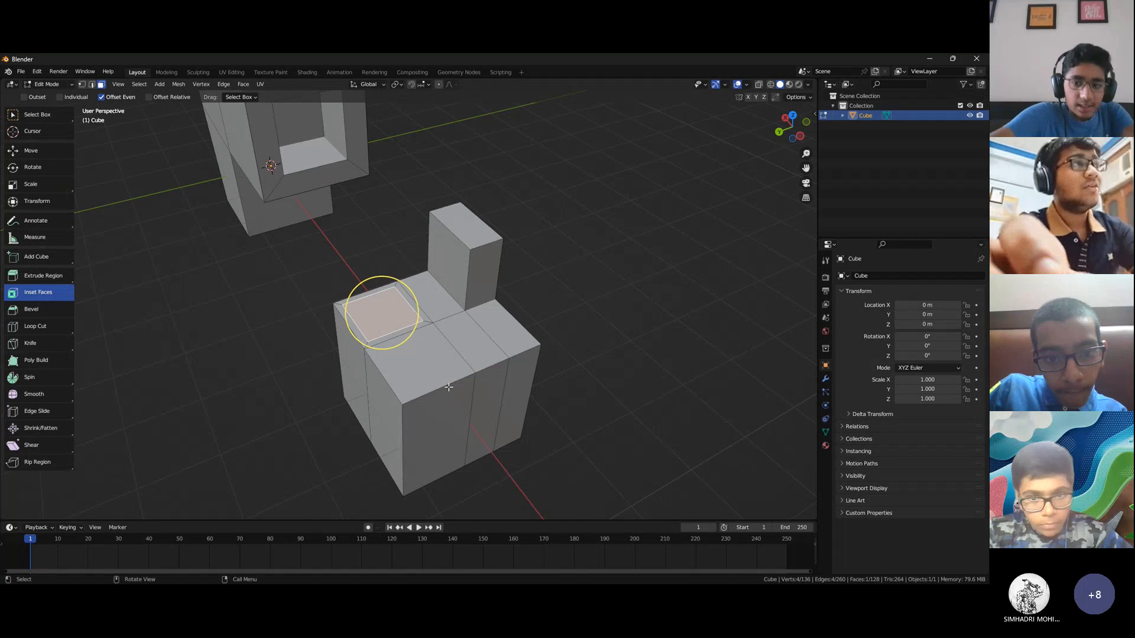
Extrude the narrow middle top face on the new cube's negative X half upward into a second pillar and return to Object Mode
click(459, 360)
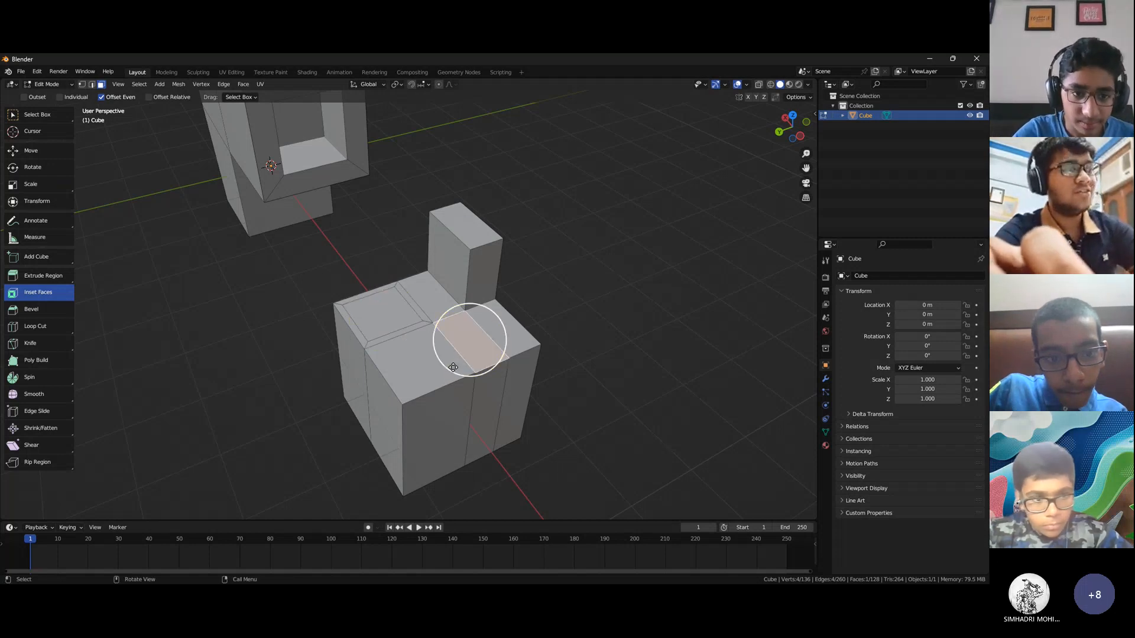
click(311, 334)
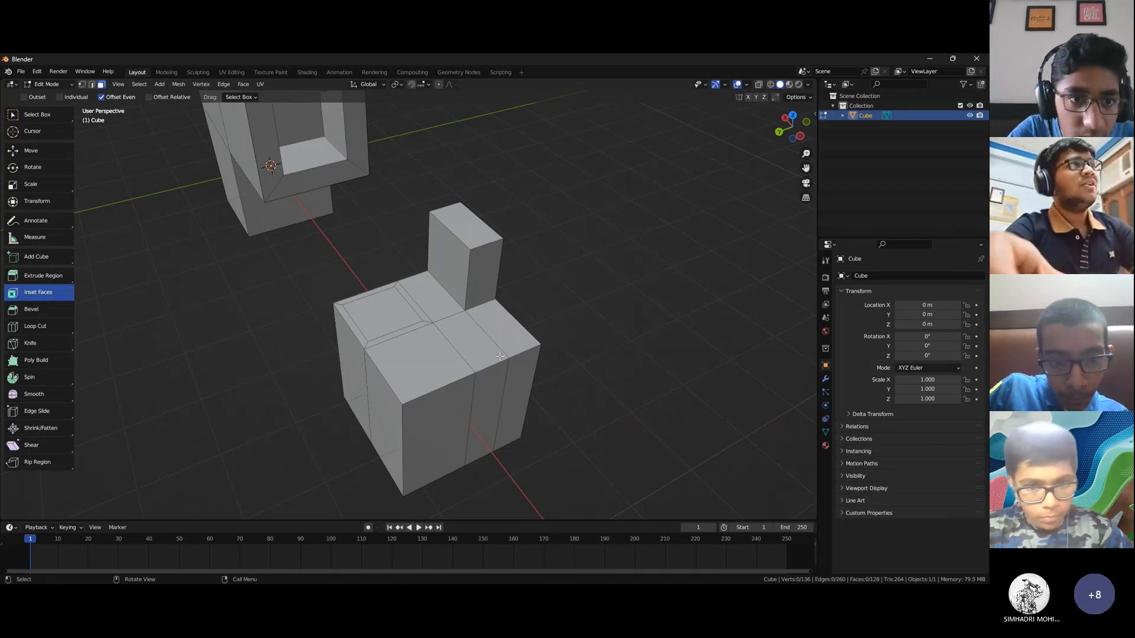
click(471, 343)
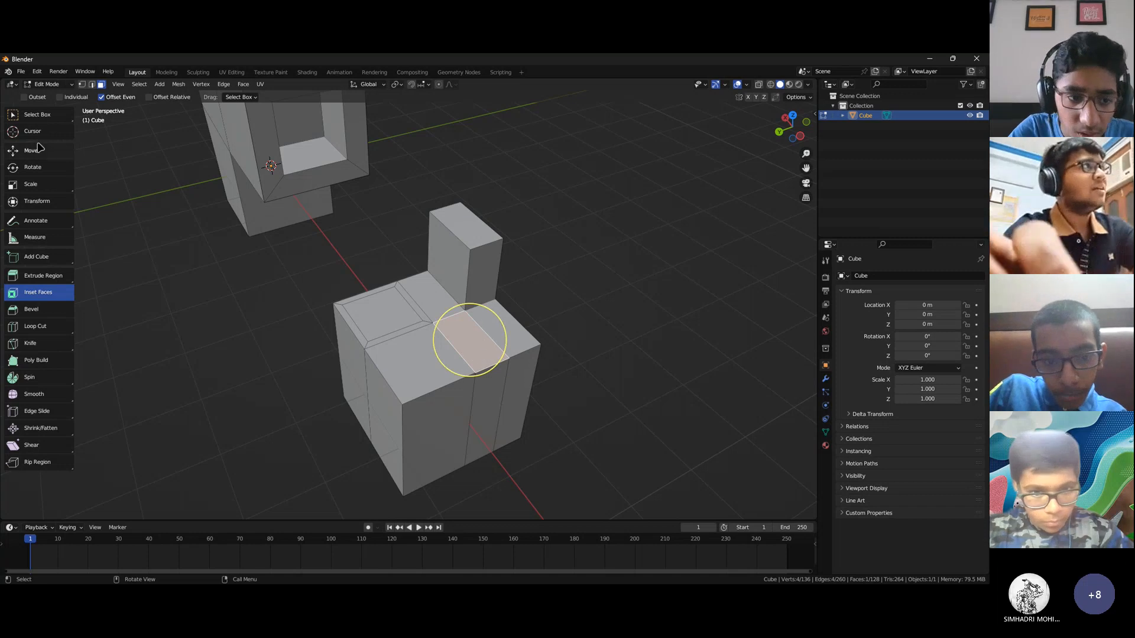
click(41, 280)
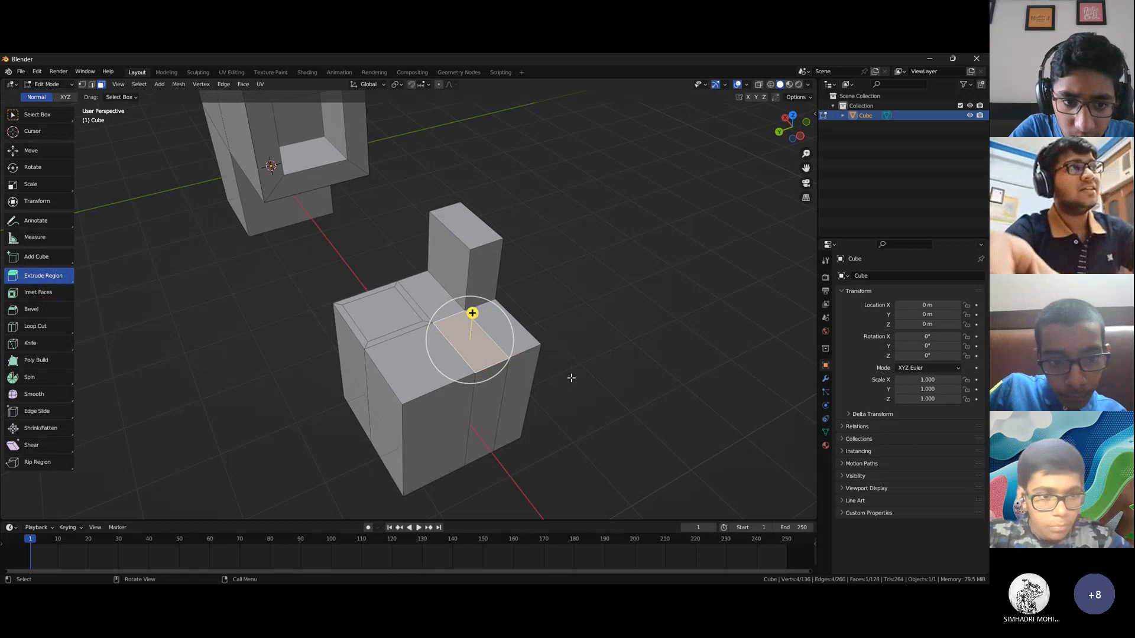
drag(558, 331, 614, 229)
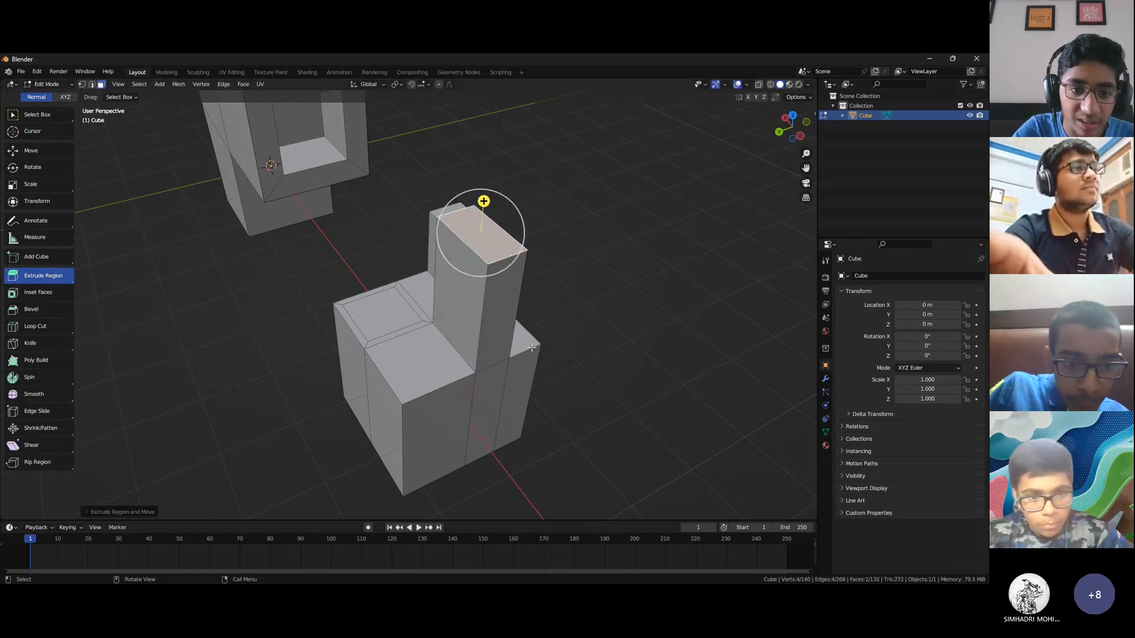
middle_drag(535, 351, 495, 352)
key(Tab)
middle_drag(366, 412, 474, 374)
scroll(478, 377, down, 6)
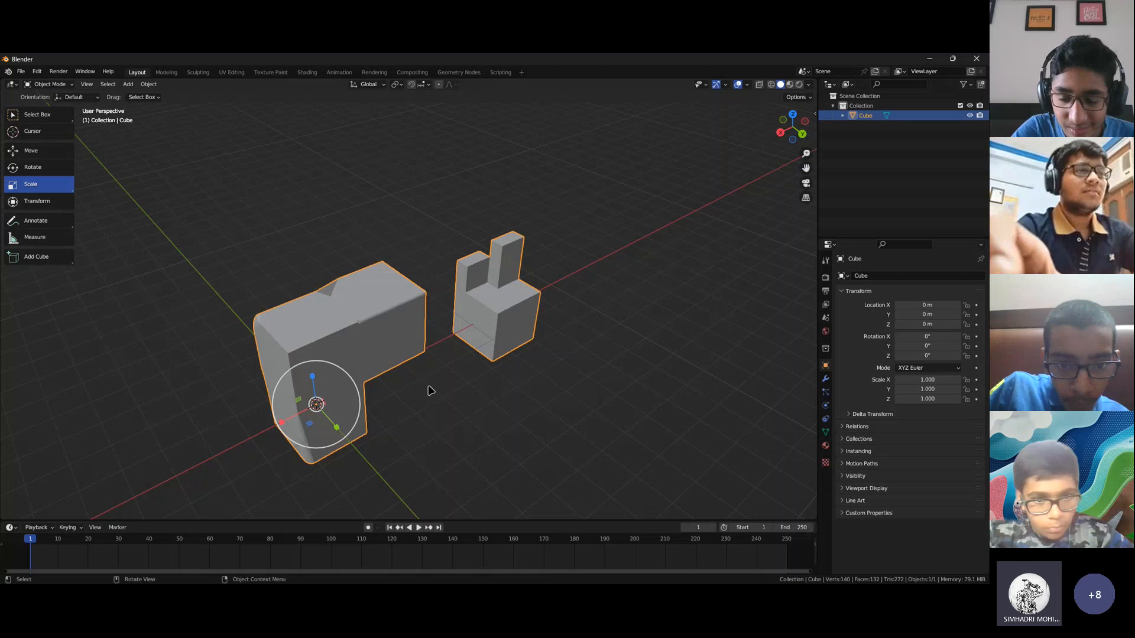
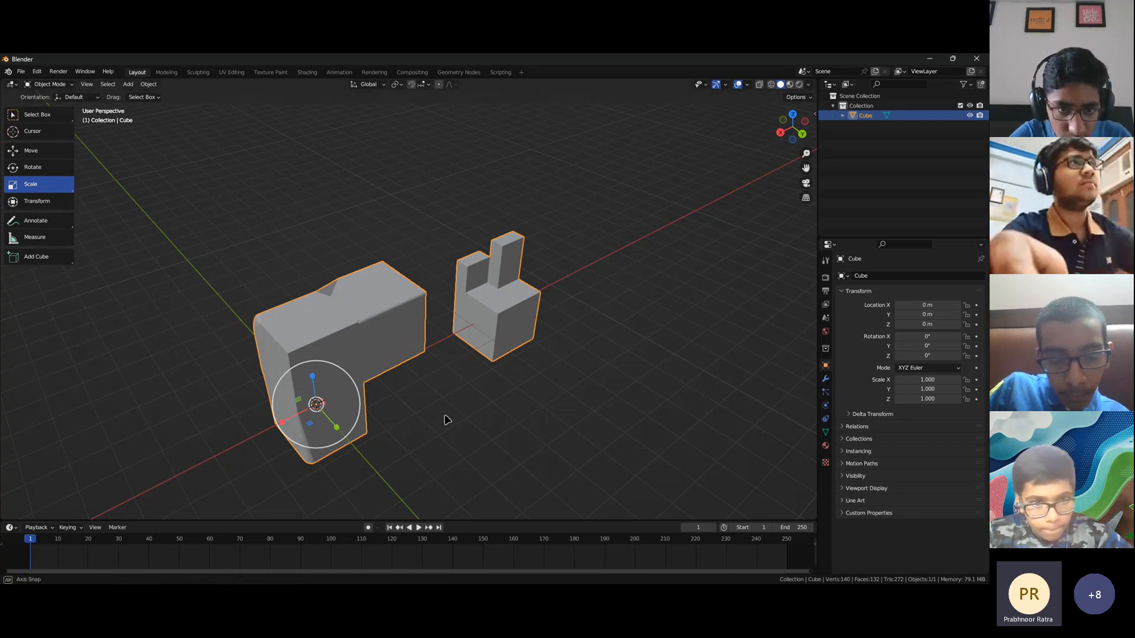
Examine the mesh with the two extruded pillars in Edit Mode and again in Object Mode
middle_drag(445, 418, 474, 400)
scroll(449, 410, up, 5)
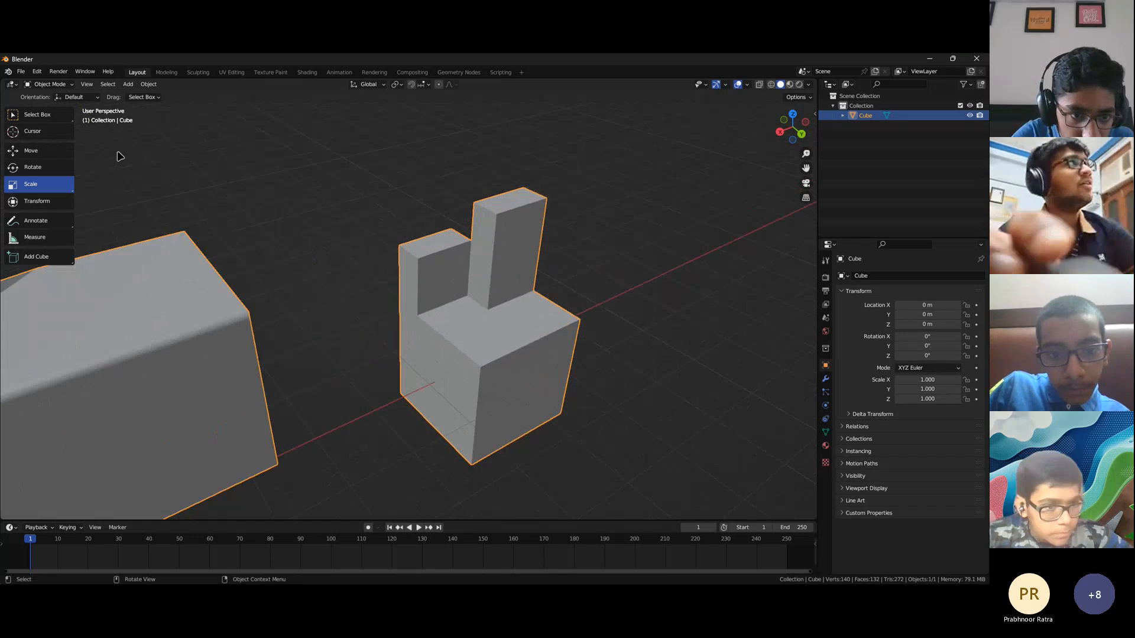
click(48, 88)
click(50, 101)
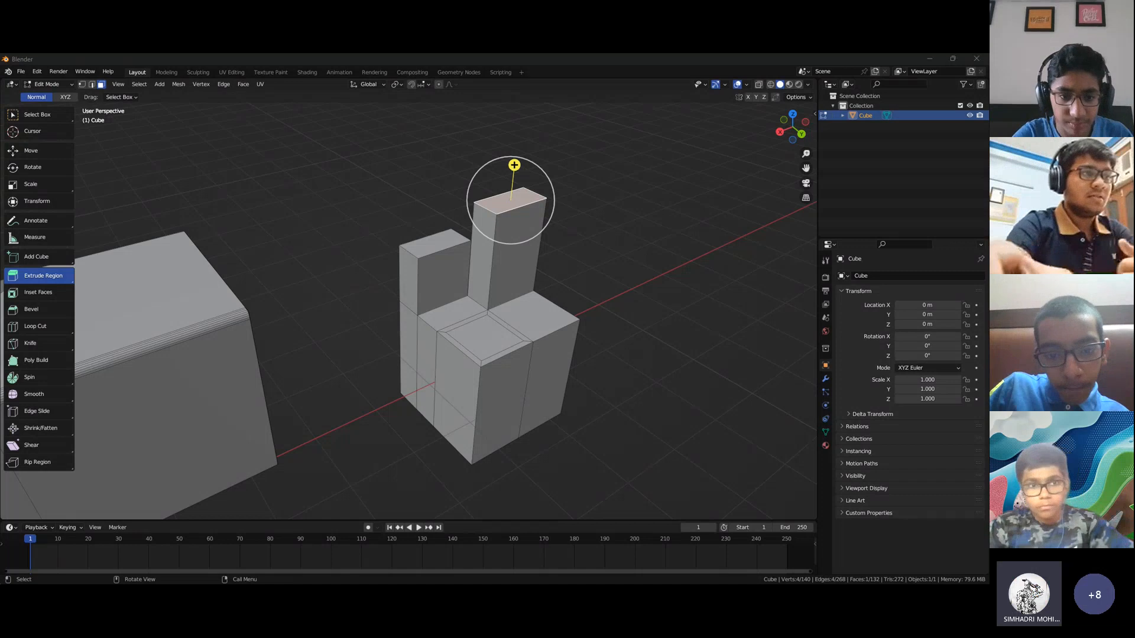
middle_drag(582, 431, 516, 443)
key(Tab)
scroll(536, 443, down, 3)
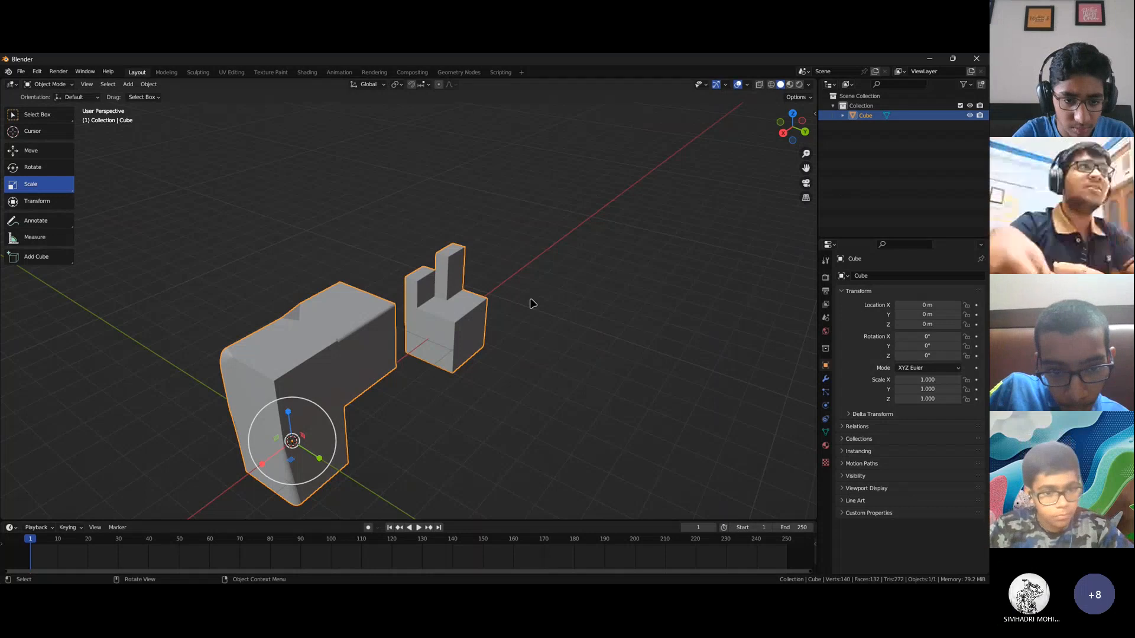
scroll(529, 310, up, 3)
shift+middle_drag(532, 322, 464, 324)
scroll(464, 324, down, 3)
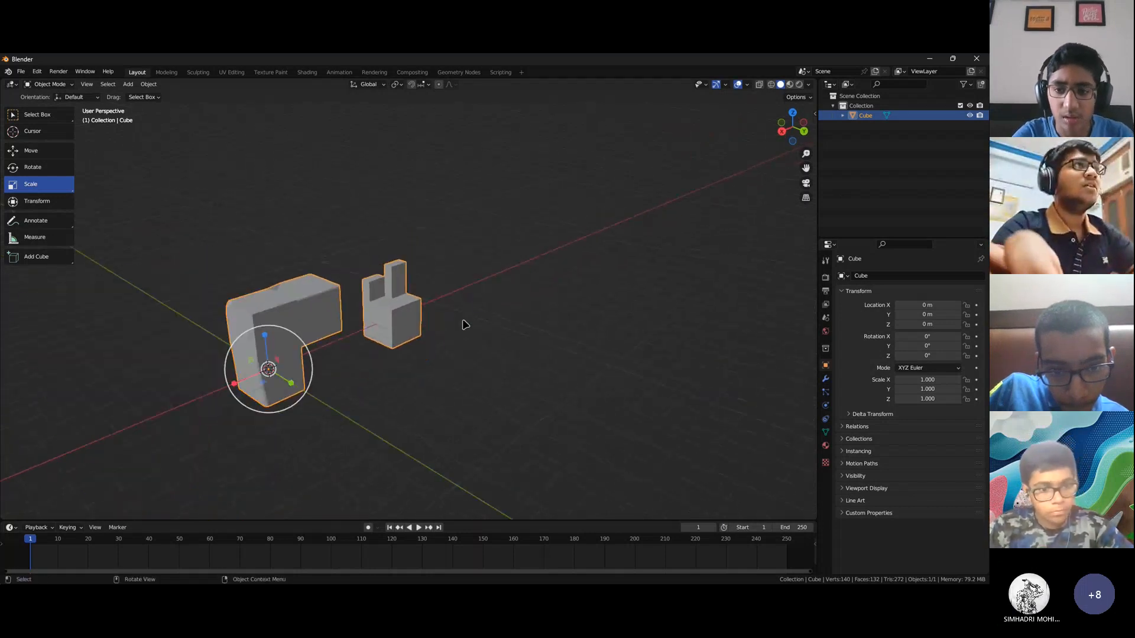
Delete the modeled mesh object and add a new default cube at the world origin
key(Delete)
key(shift+a)
mouse_move(465, 323)
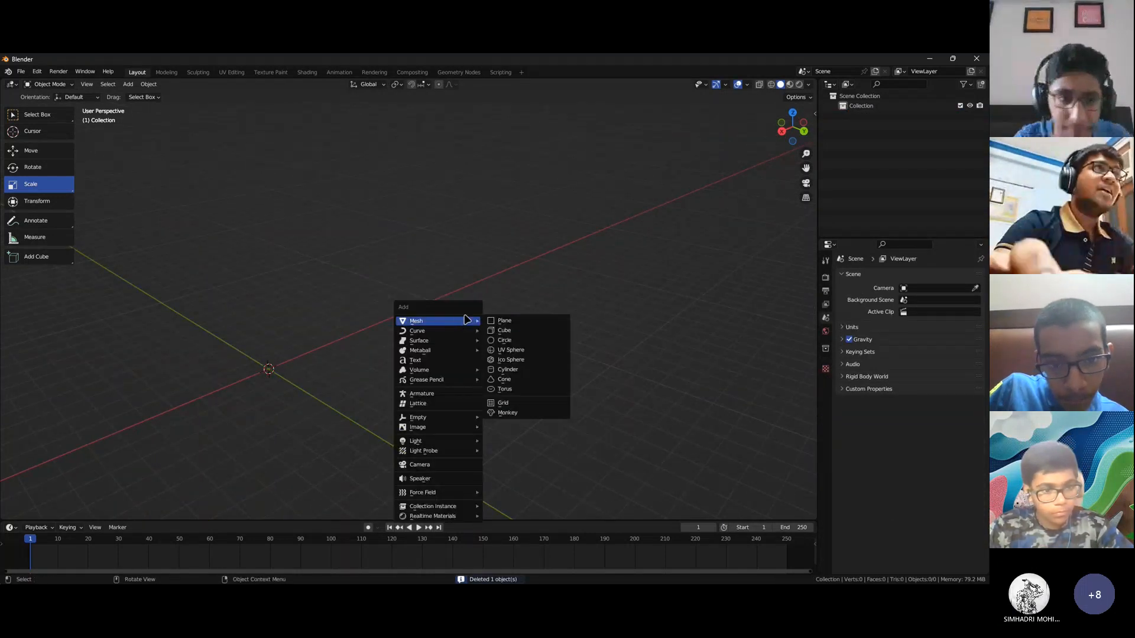
click(500, 329)
shift+middle_drag(429, 365, 522, 342)
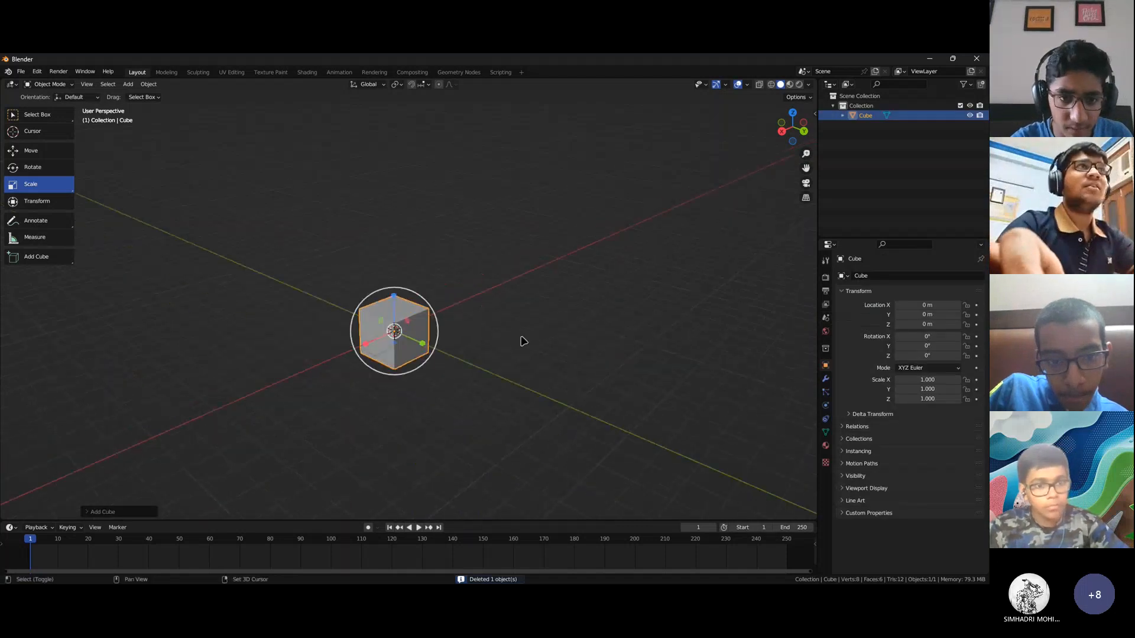
scroll(535, 337, up, 4)
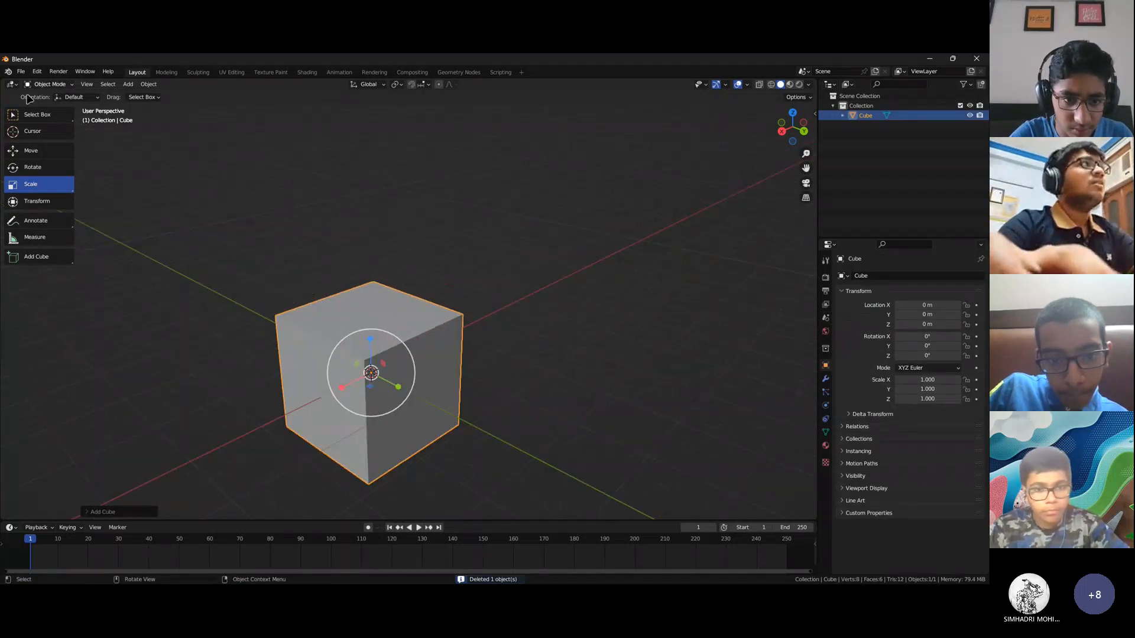
Switch to the Select Box tool and delete the new cube to leave the scene empty
click(32, 114)
scroll(483, 386, down, 3)
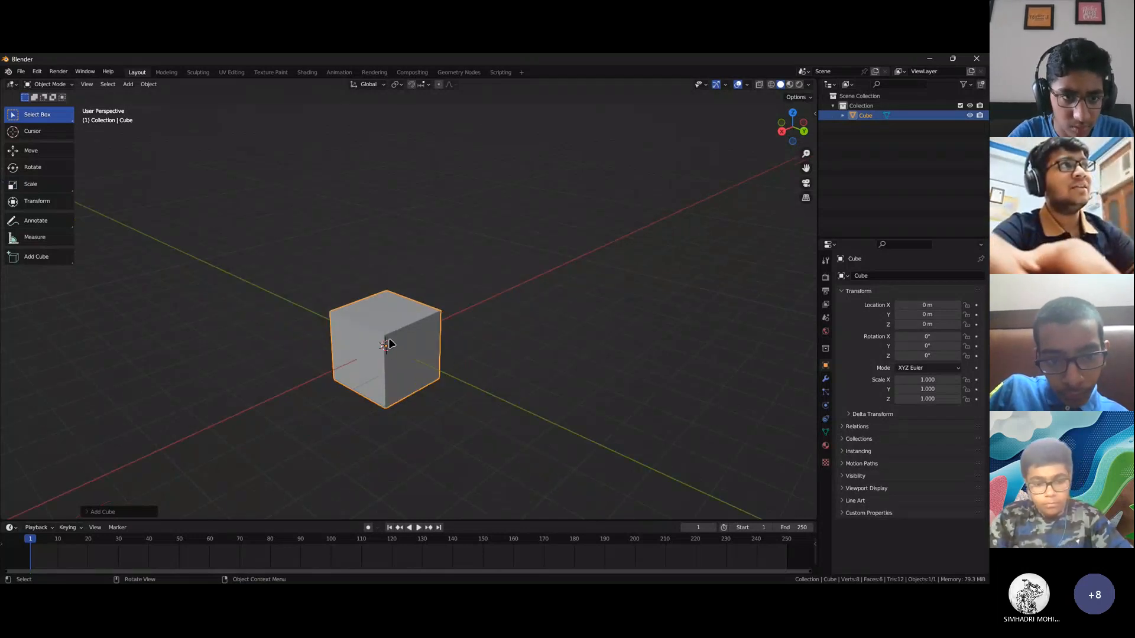
scroll(391, 367, up, 2)
scroll(390, 366, up, 4)
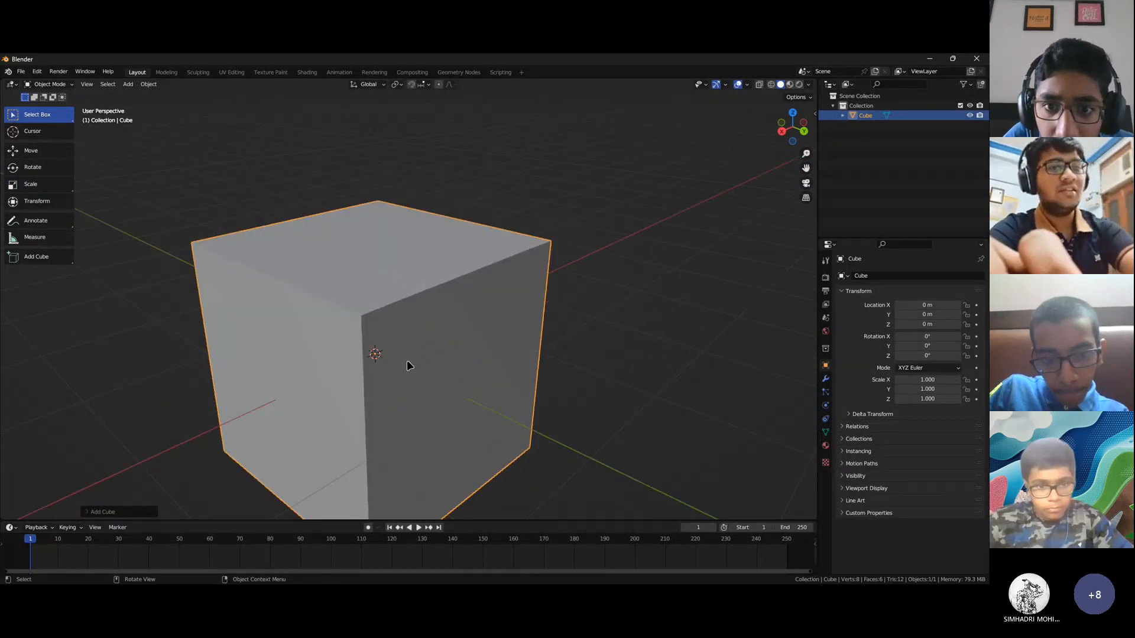
key(Delete)
scroll(395, 369, up, 2)
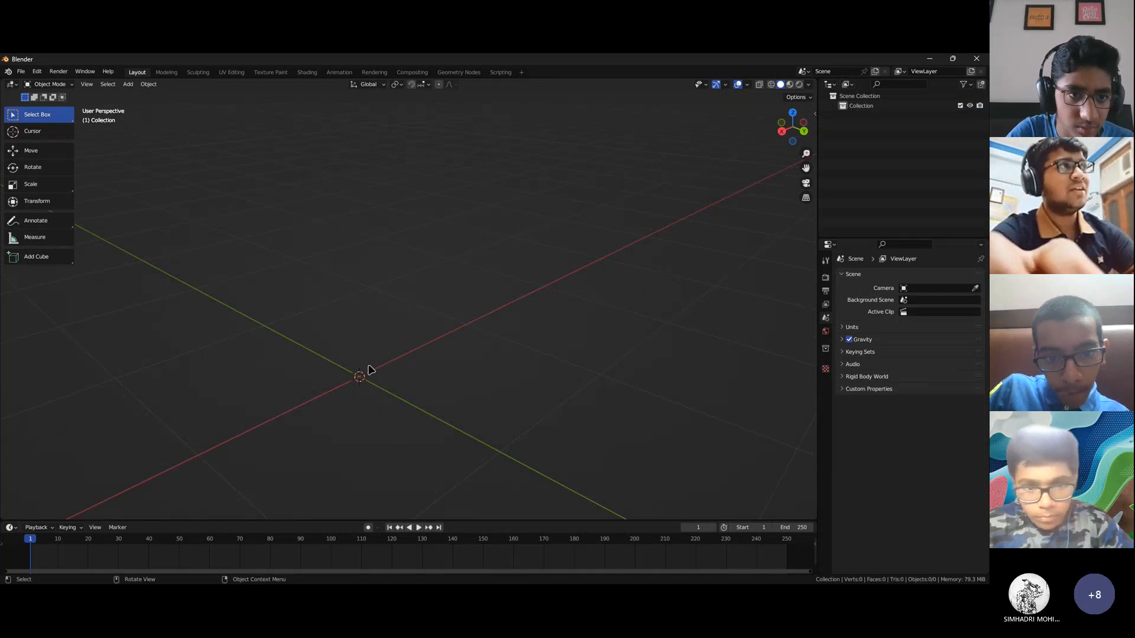
scroll(372, 368, down, 2)
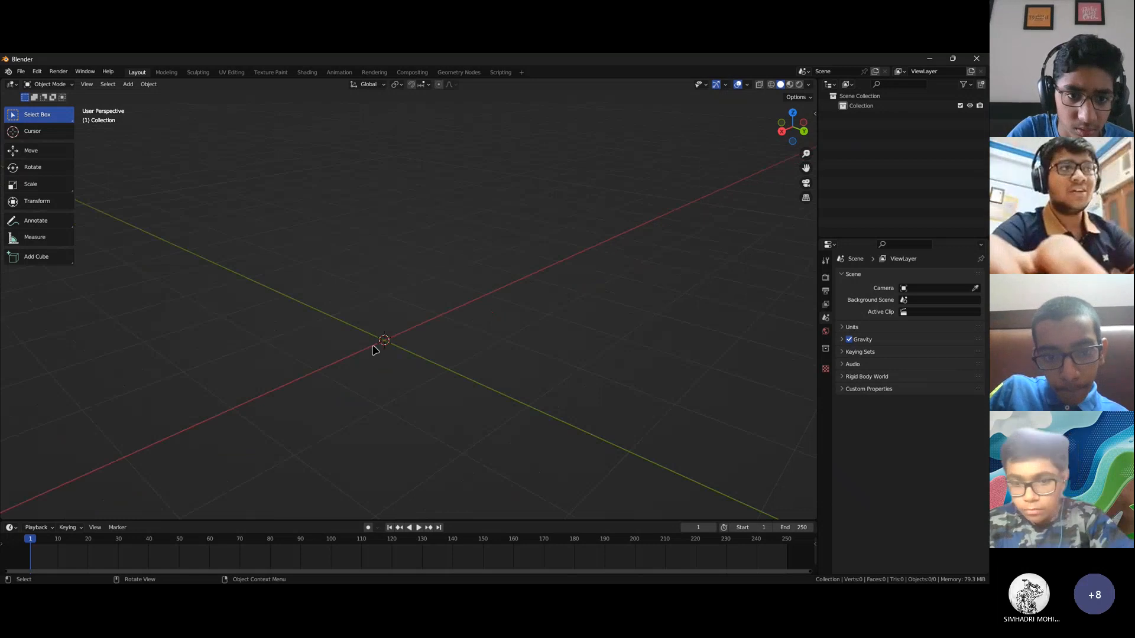
Add a plane mesh at the world origin
key(shift+a)
mouse_move(420, 317)
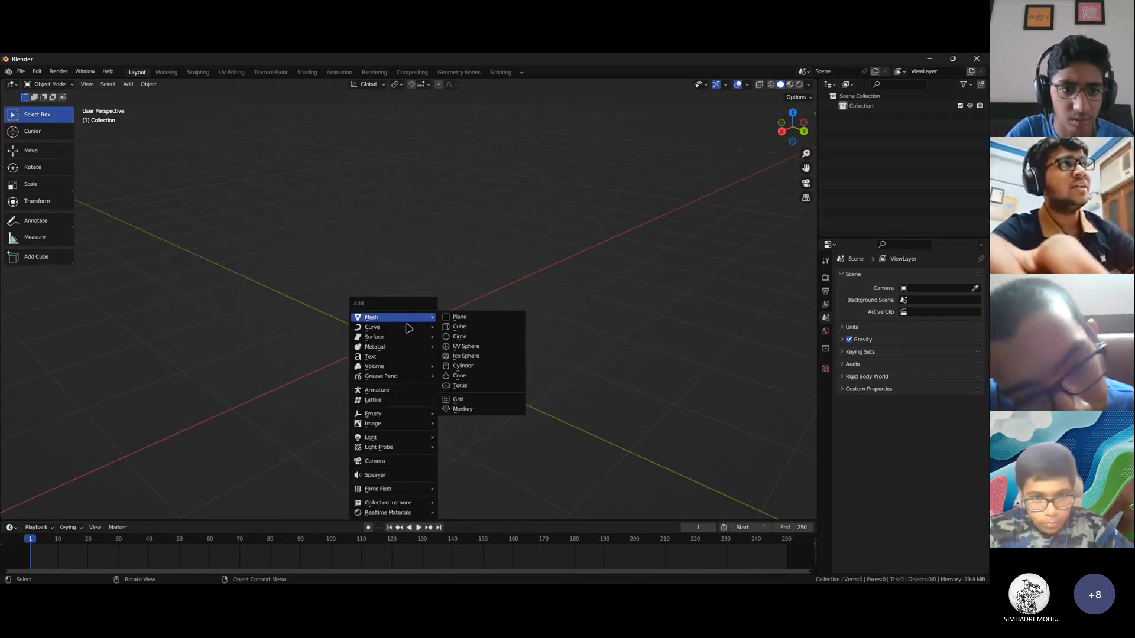
key(Escape)
key(shift+a)
mouse_move(420, 351)
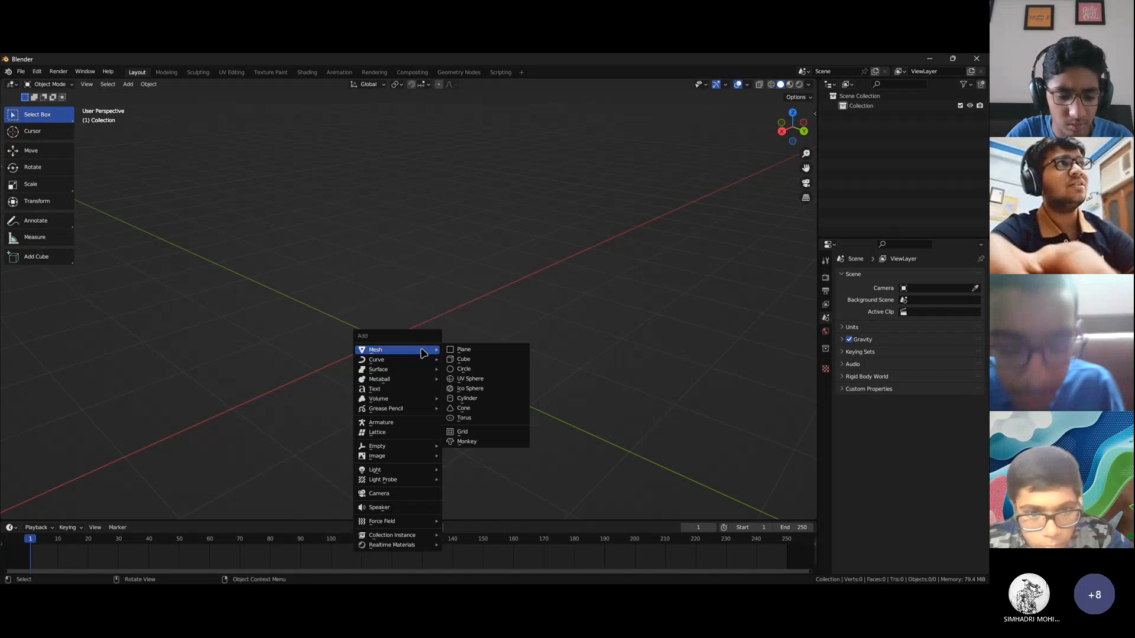
click(461, 350)
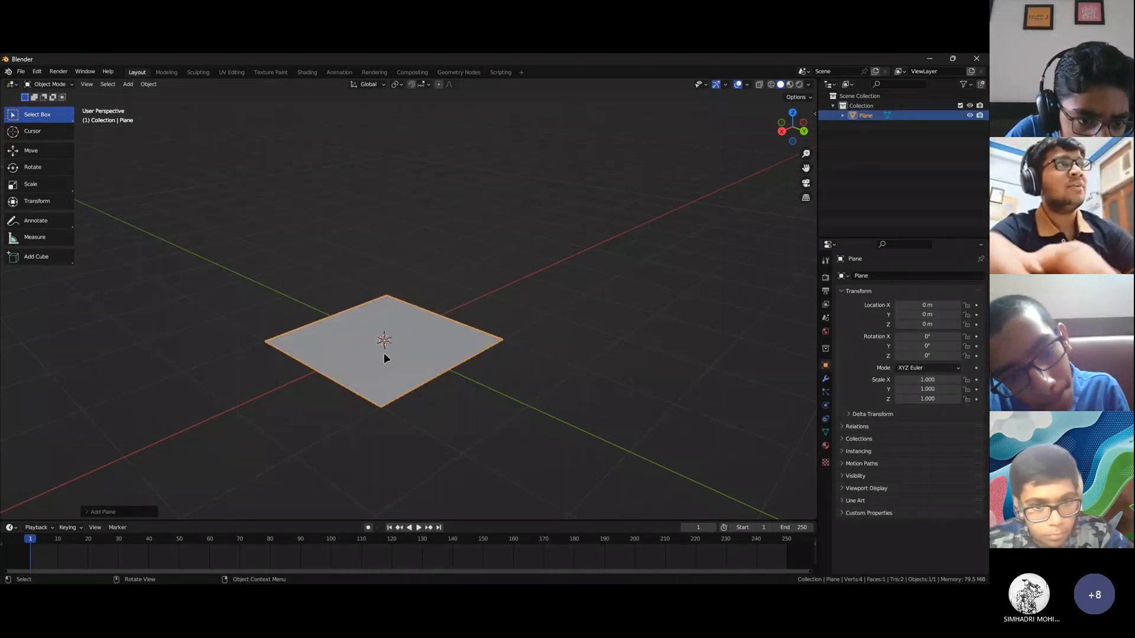
Place the 3D cursor away from the plane and add a cube there, at about X -8.64 m, Y 5.36 m, Z 5.76 m
scroll(383, 341, down, 5)
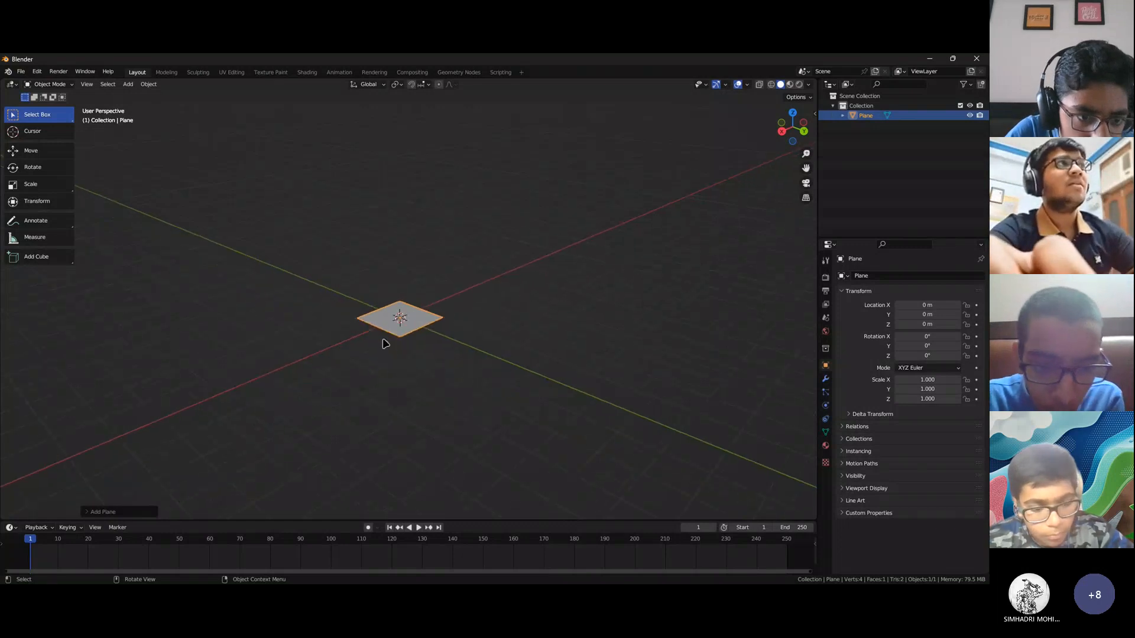
scroll(390, 340, up, 4)
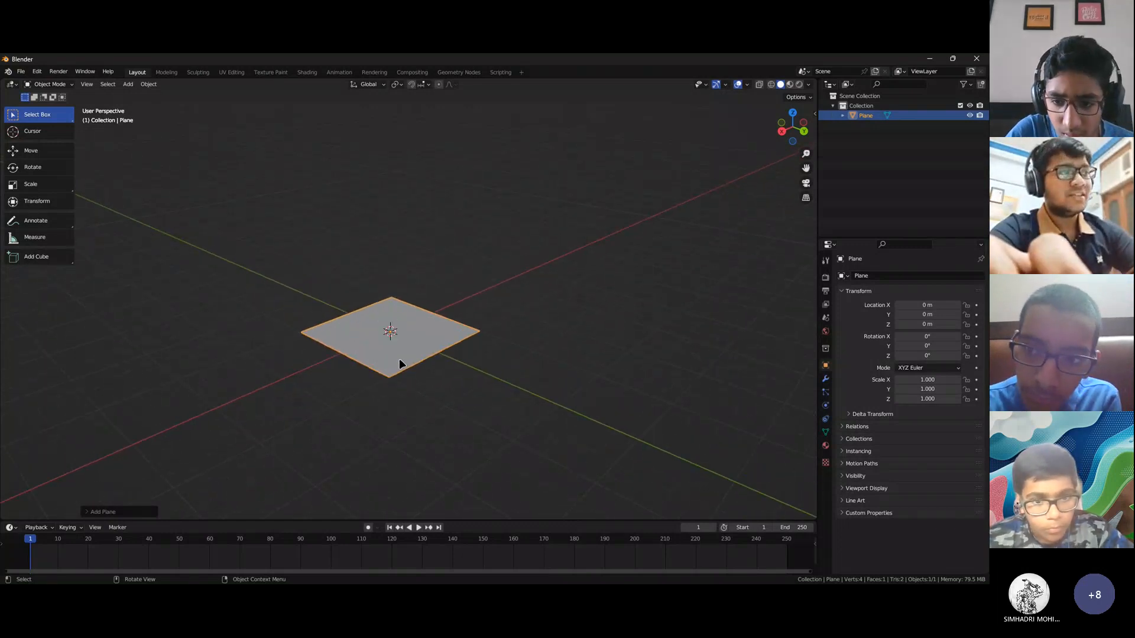
scroll(399, 364, down, 3)
scroll(399, 363, up, 3)
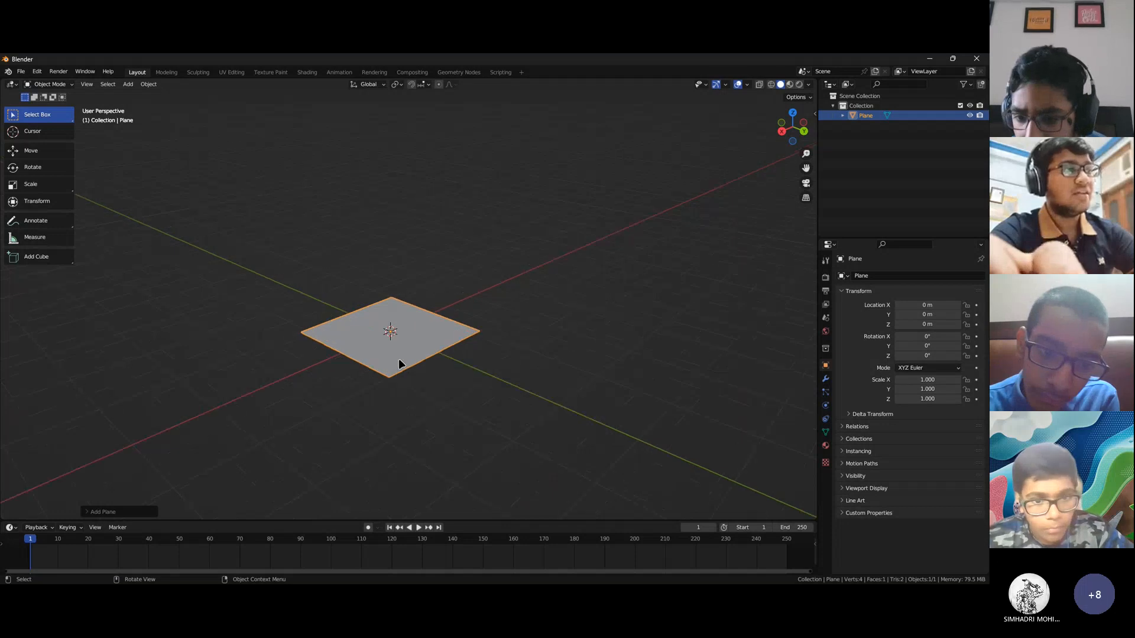
scroll(401, 362, down, 3)
scroll(404, 358, up, 2)
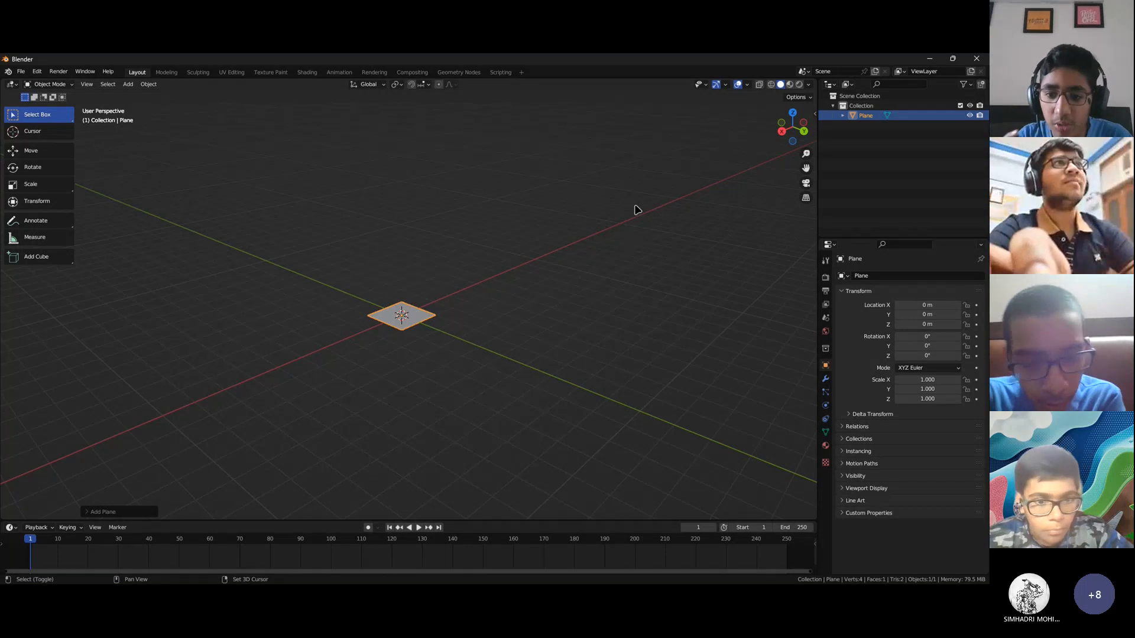
shift+right_click(642, 163)
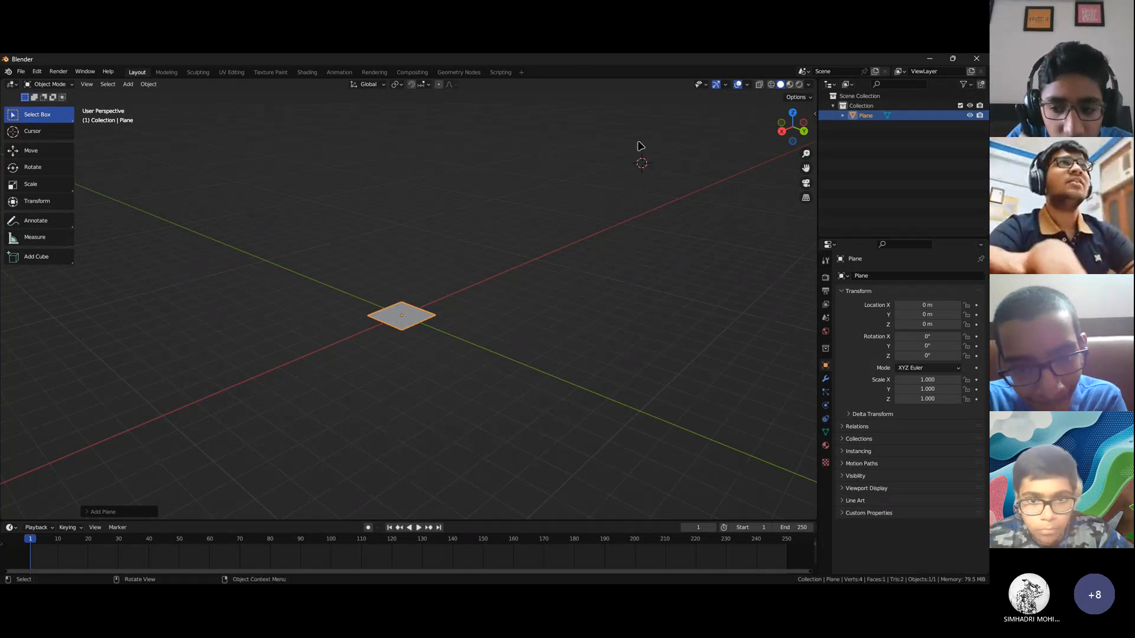
key(shift+a)
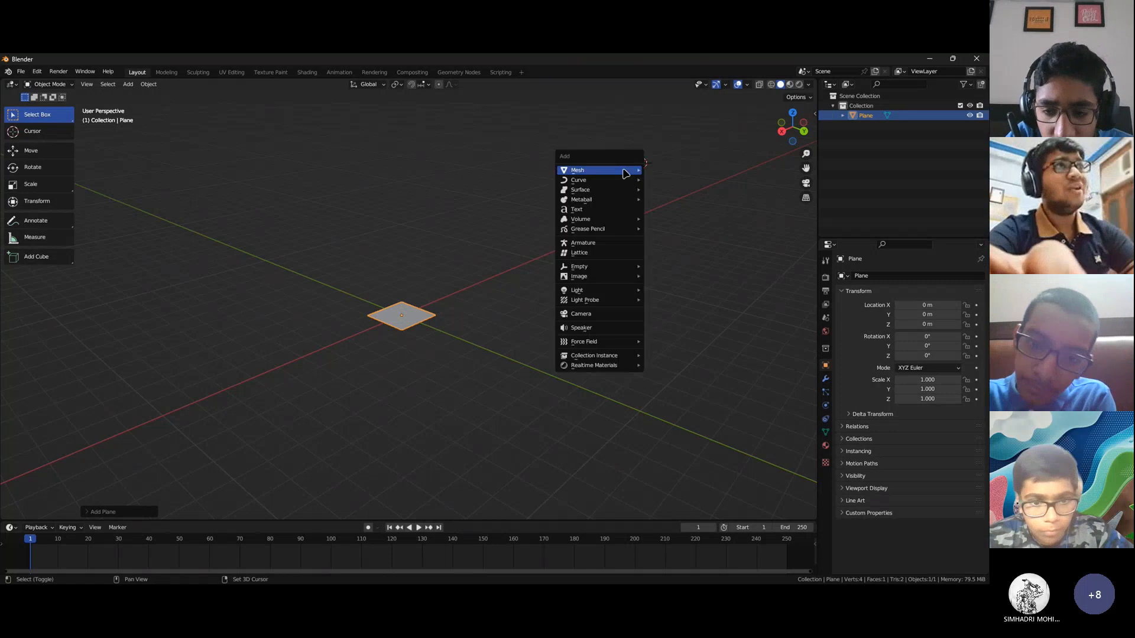
mouse_move(635, 170)
click(674, 180)
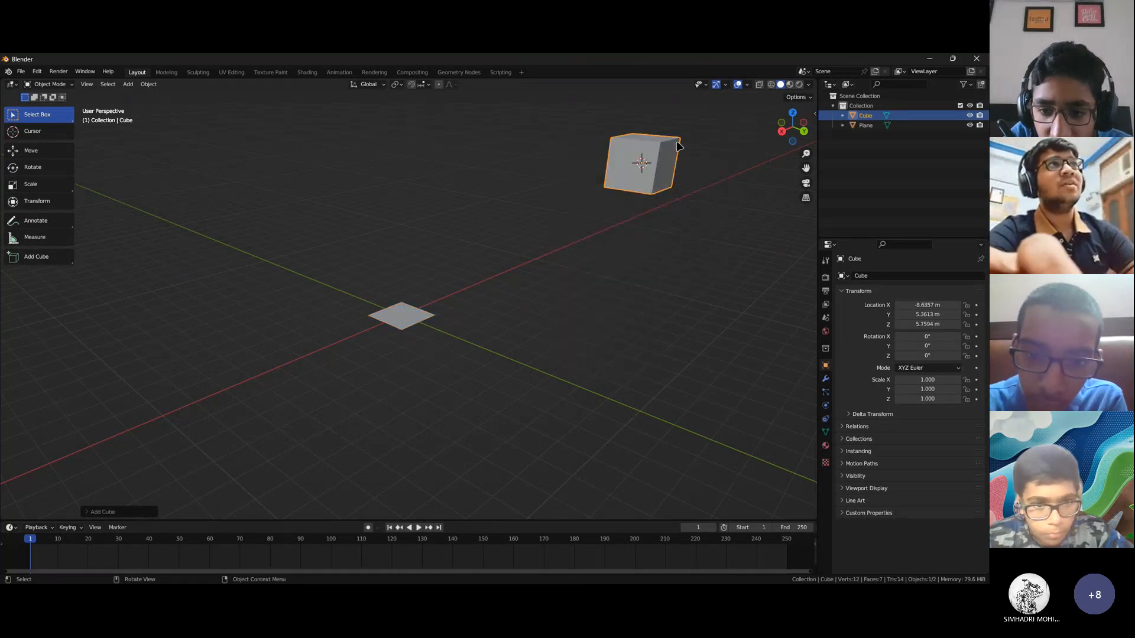
Snap the 3D cursor back to the world origin and deselect the cube
shift+middle_drag(679, 194, 672, 202)
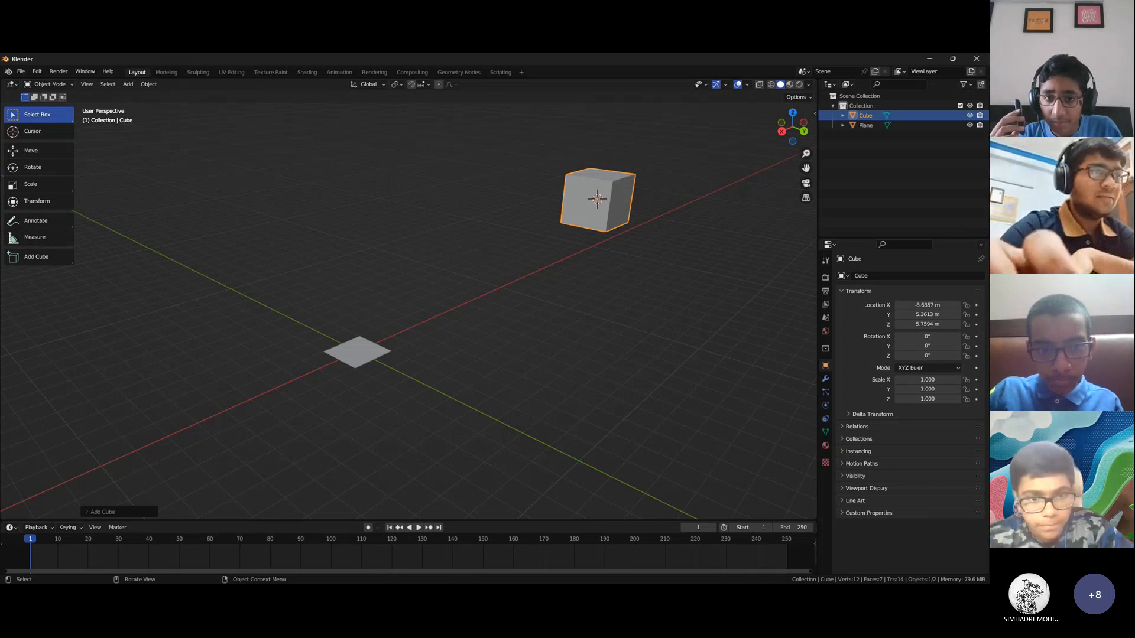
middle_drag(575, 299, 559, 343)
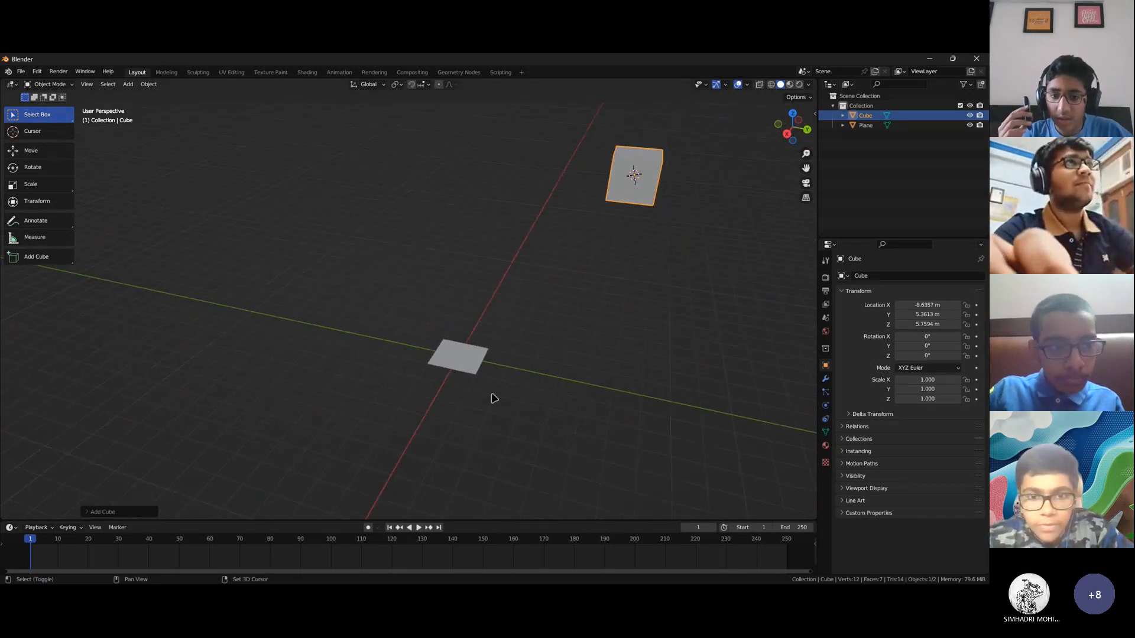
shift+middle_drag(495, 397, 488, 407)
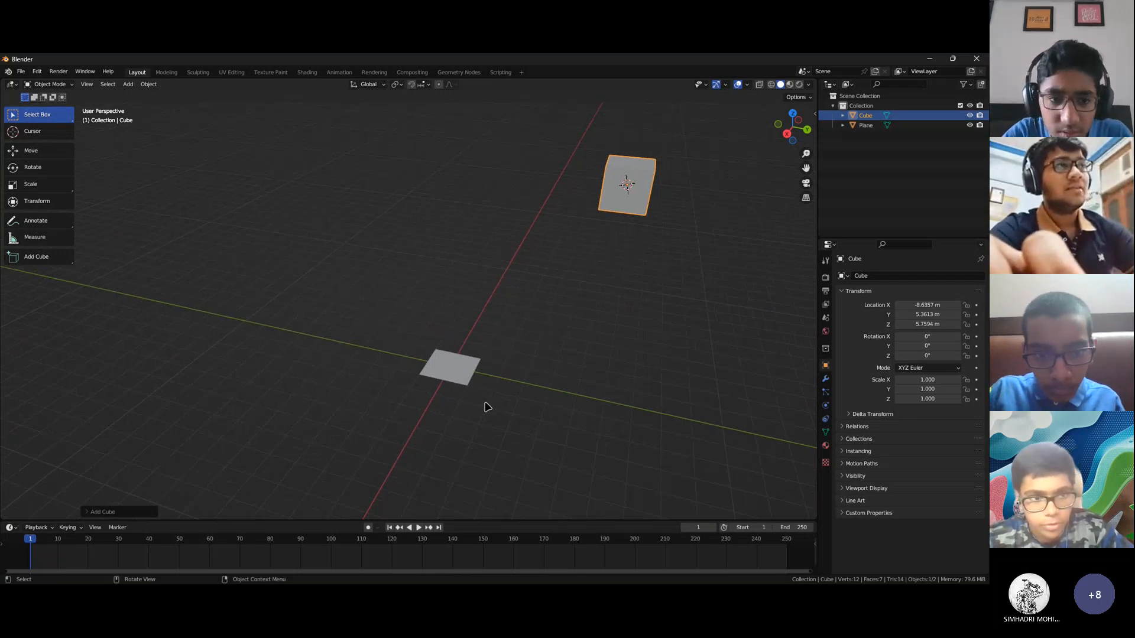
shift+middle_drag(552, 382, 534, 375)
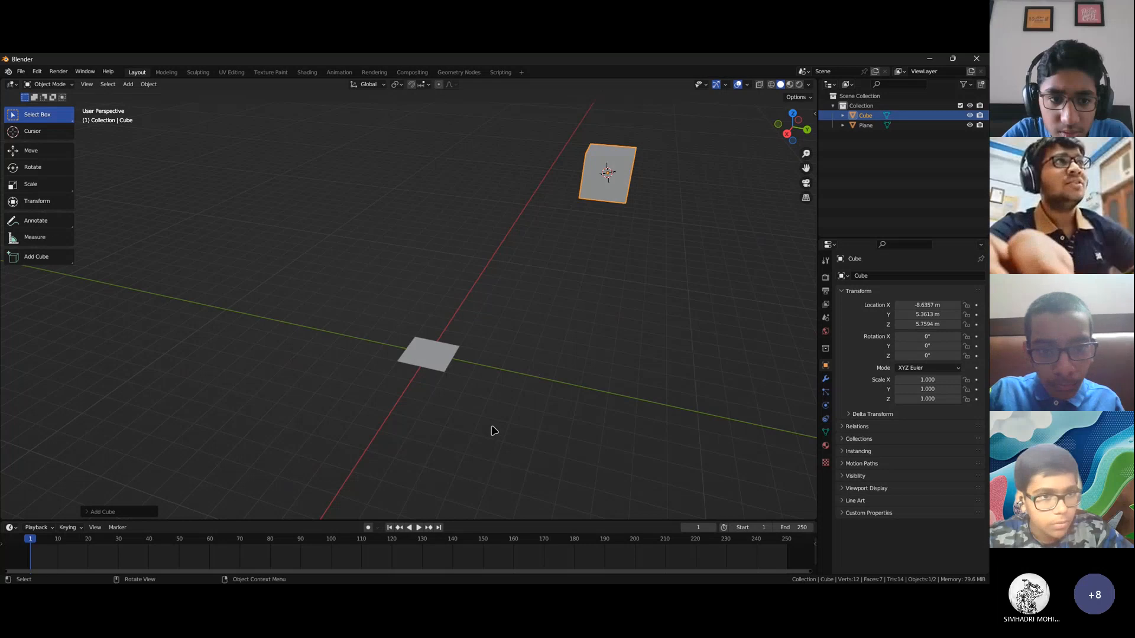
scroll(494, 428, up, 2)
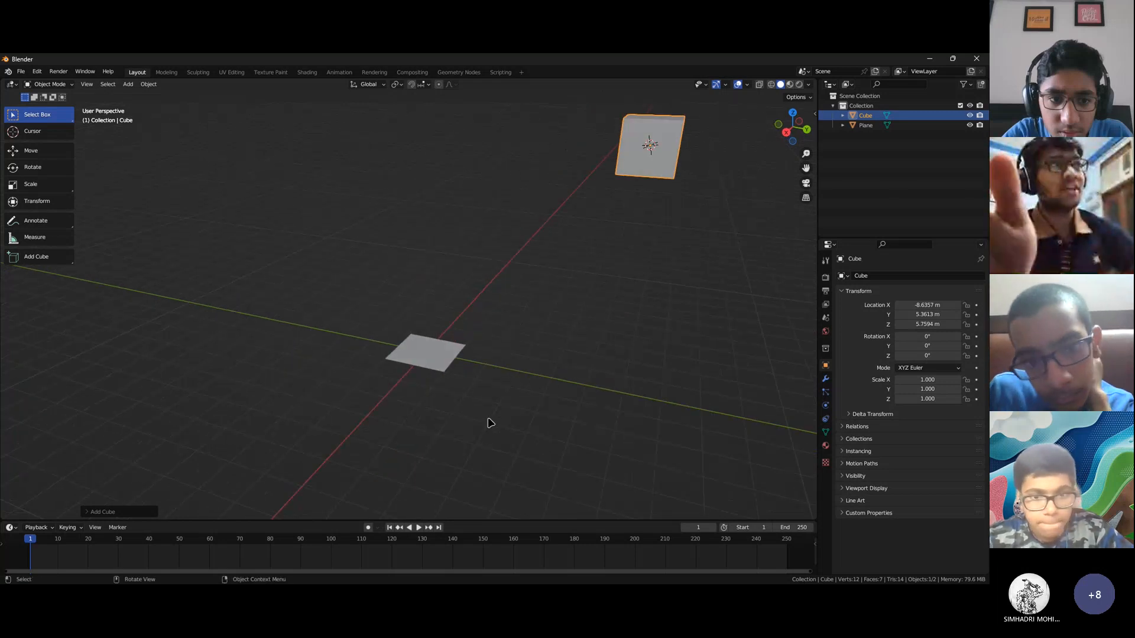
key(shift+s)
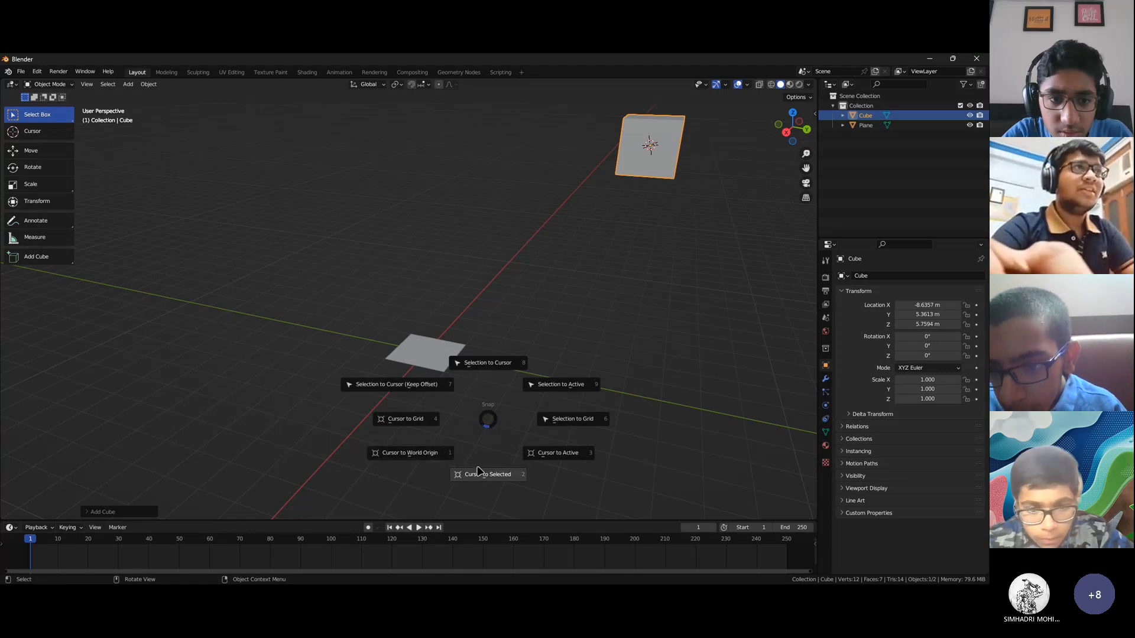
click(415, 461)
scroll(434, 409, up, 5)
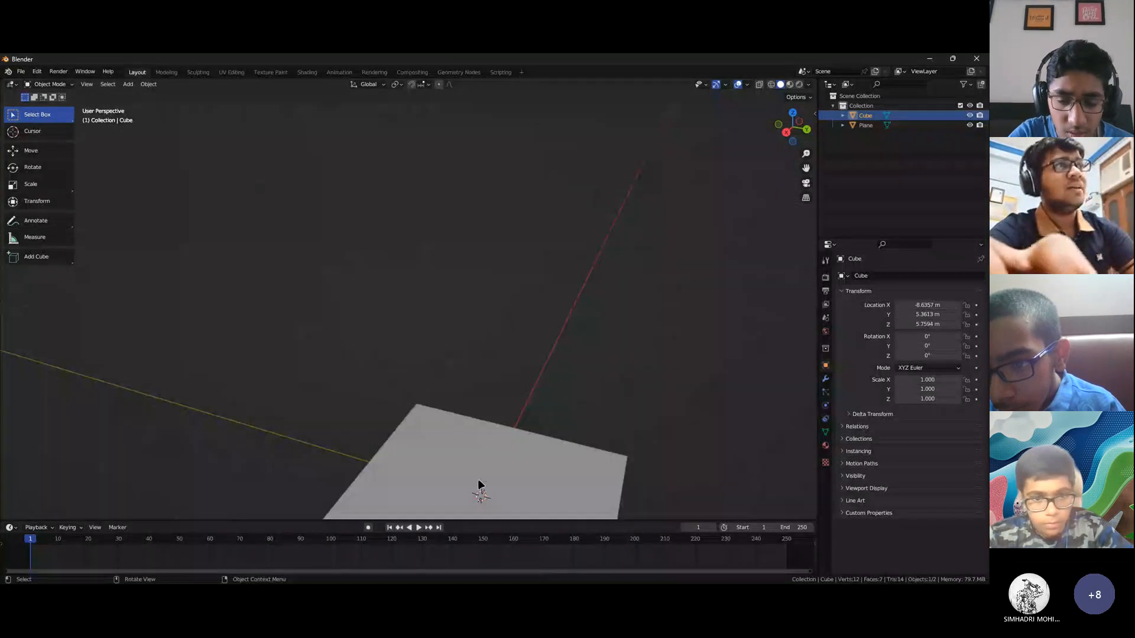
key(shift+b)
shift+middle_drag(506, 471, 472, 434)
click(649, 409)
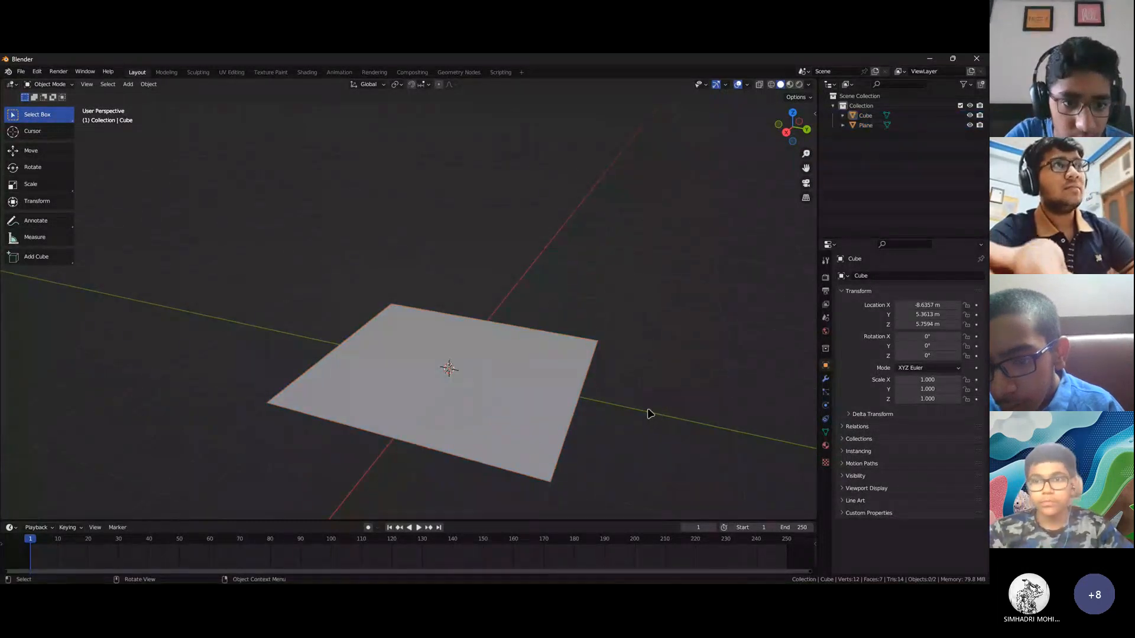
Select the plane and move it 2 m up along the global Z axis
scroll(644, 409, down, 6)
shift+middle_drag(610, 380, 586, 398)
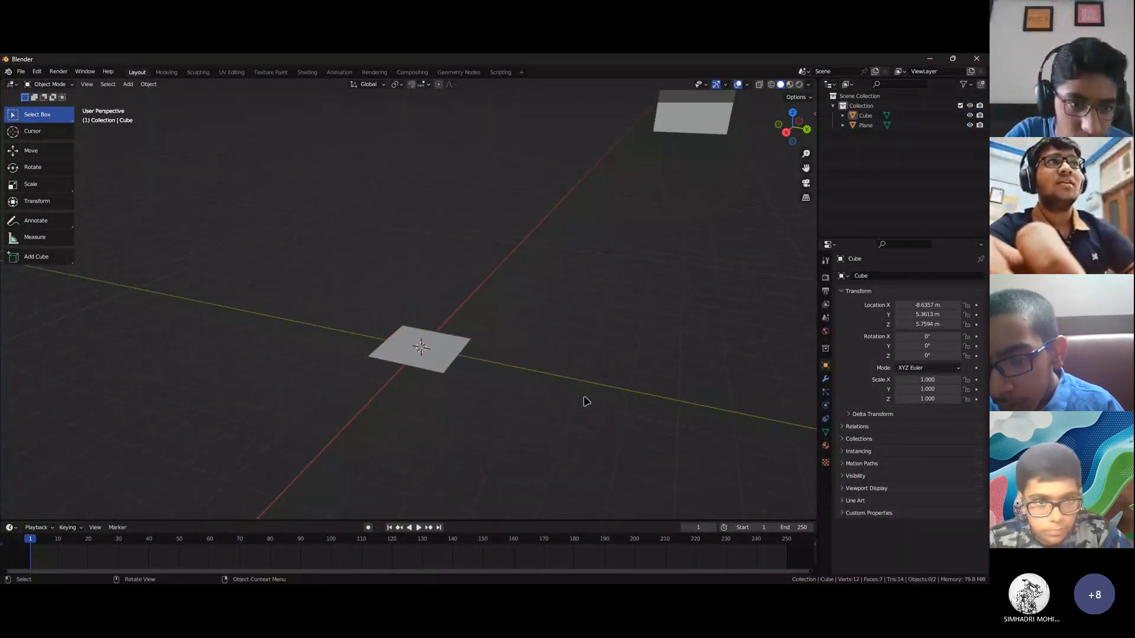
click(433, 367)
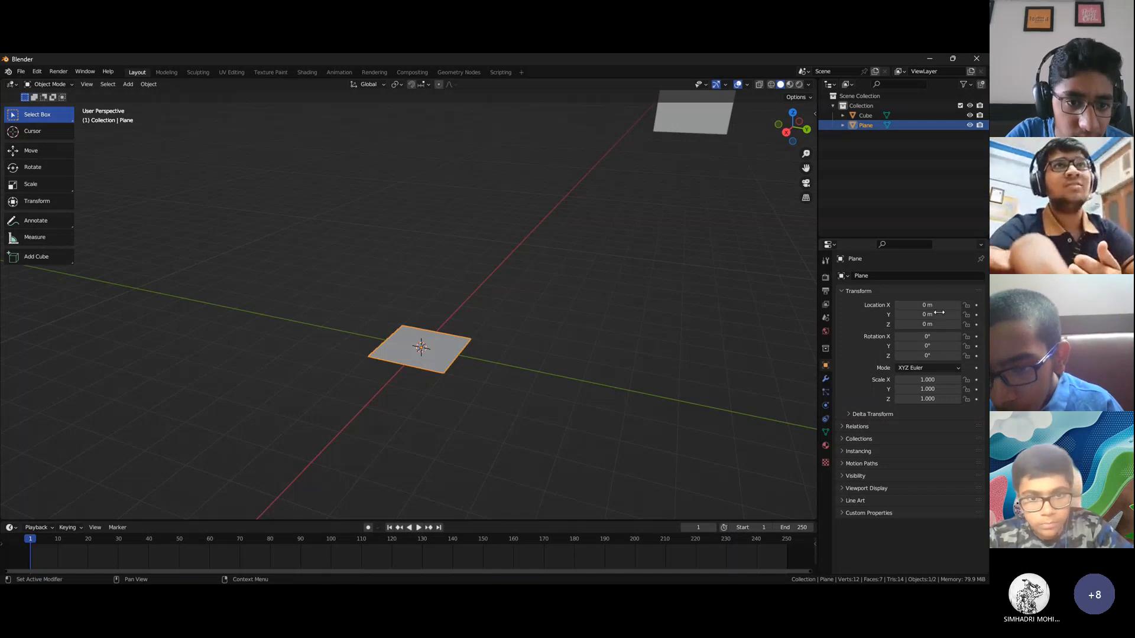
key(g)
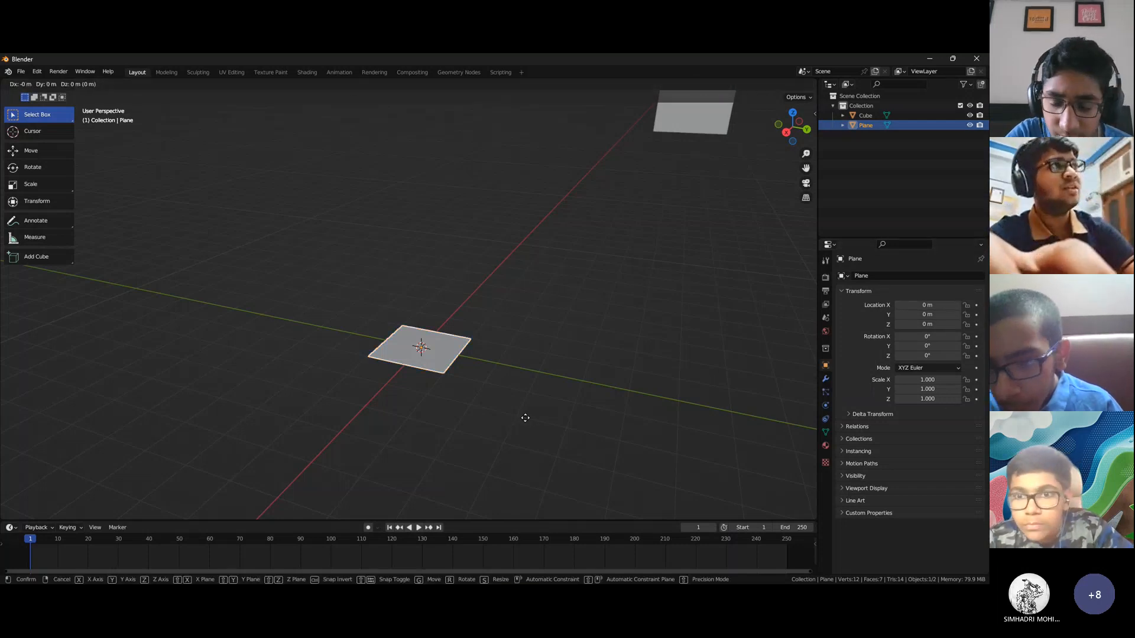
key(z)
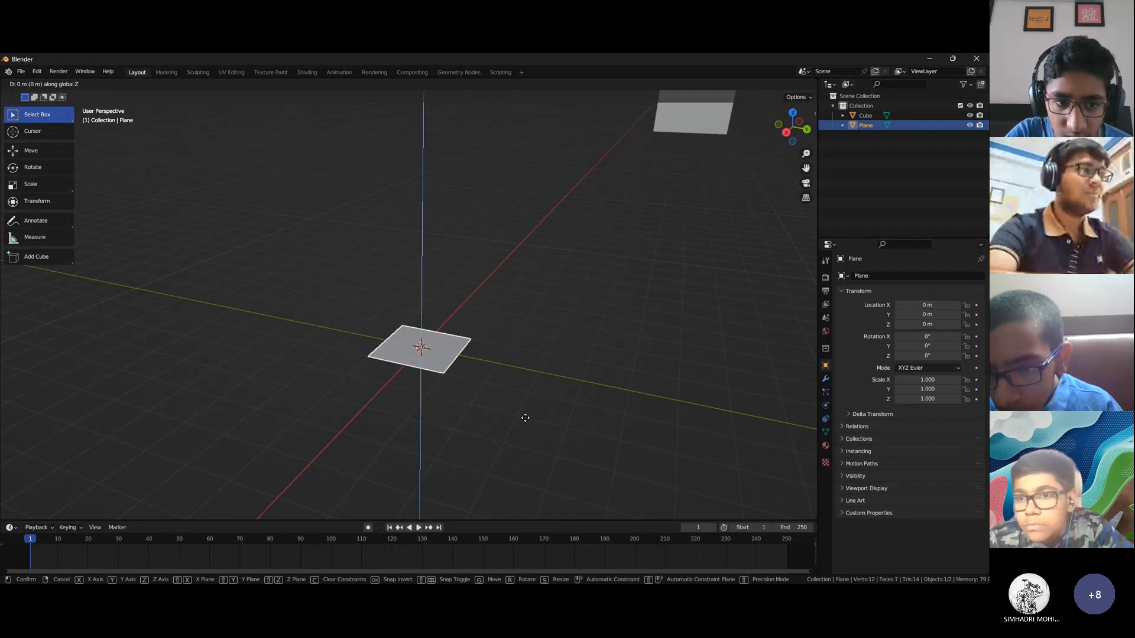
text(2)
key(Return)
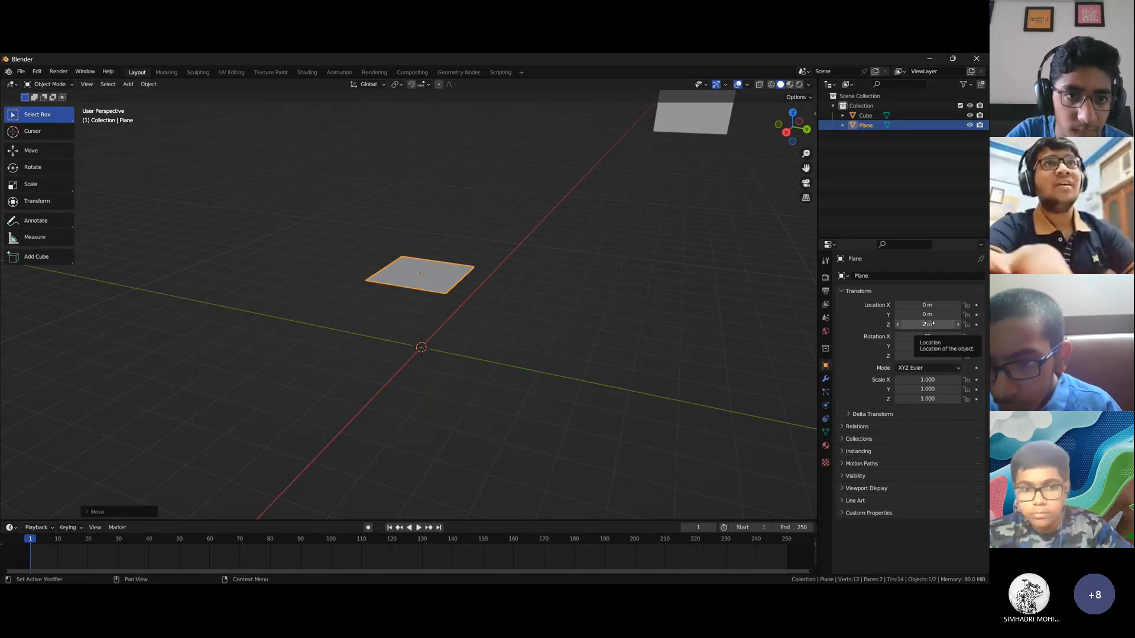
Raise the plane to a Z location of about 6.32 m and stretch its X scale to about 7.94
mouse_move(930, 324)
mouse_down()
mouse_move(881, 324)
mouse_move(952, 324)
mouse_up()
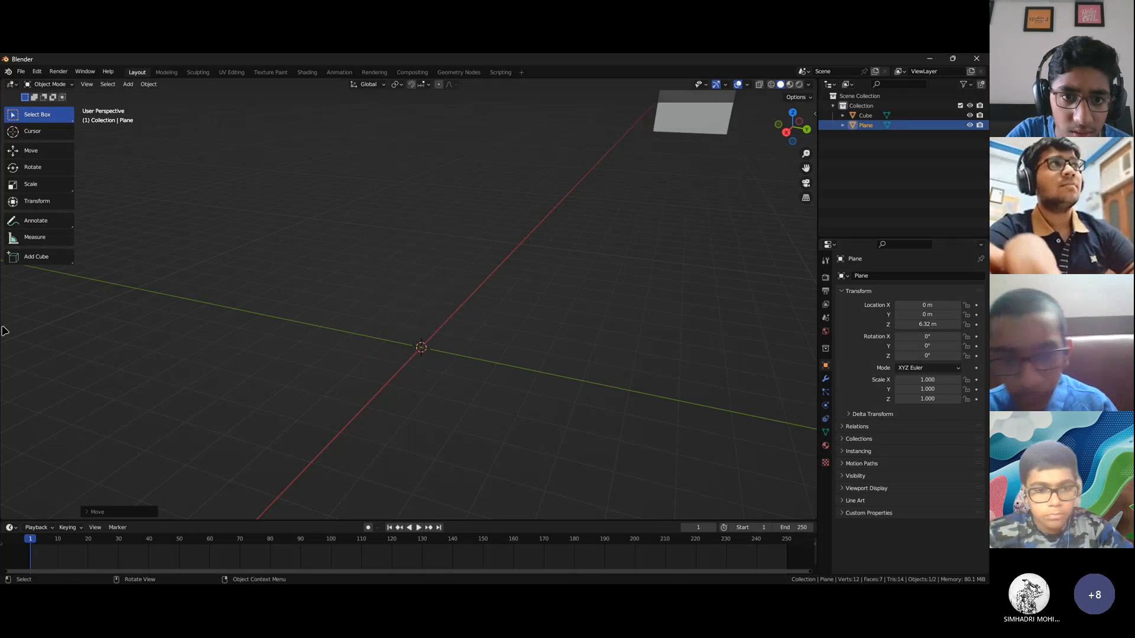
scroll(380, 297, down, 4)
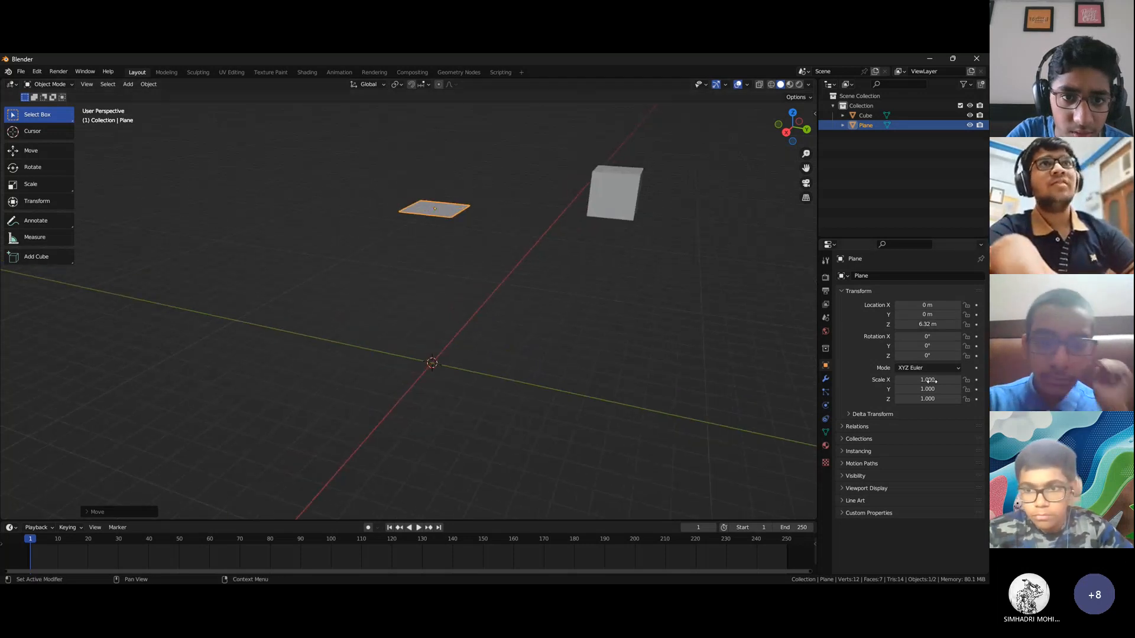
drag(935, 380, 1012, 380)
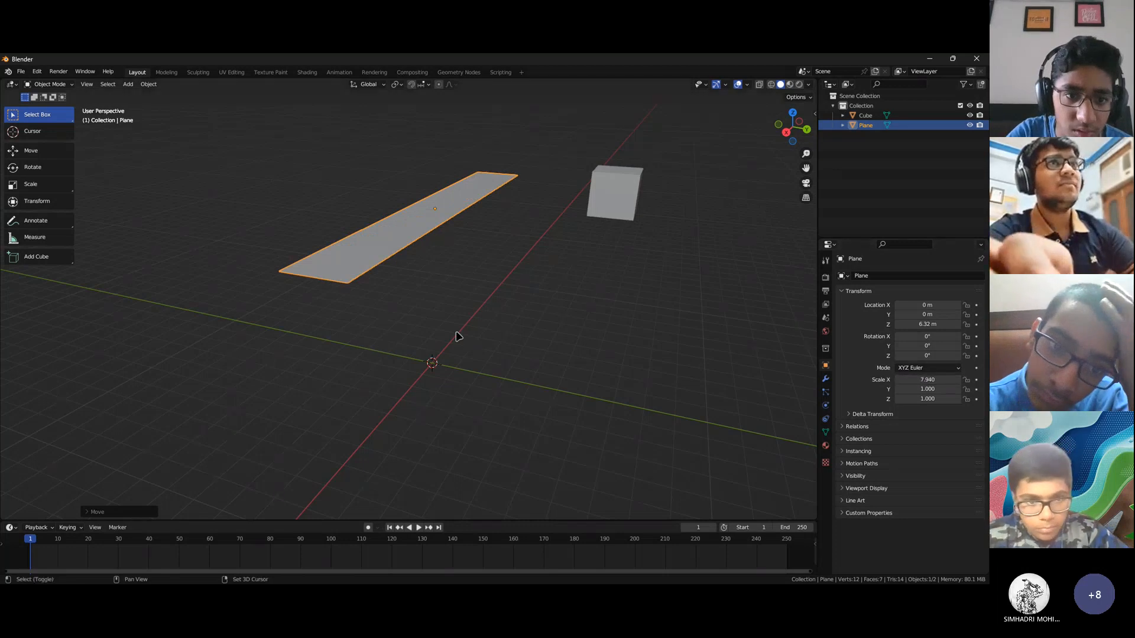
middle_drag(458, 334, 494, 378)
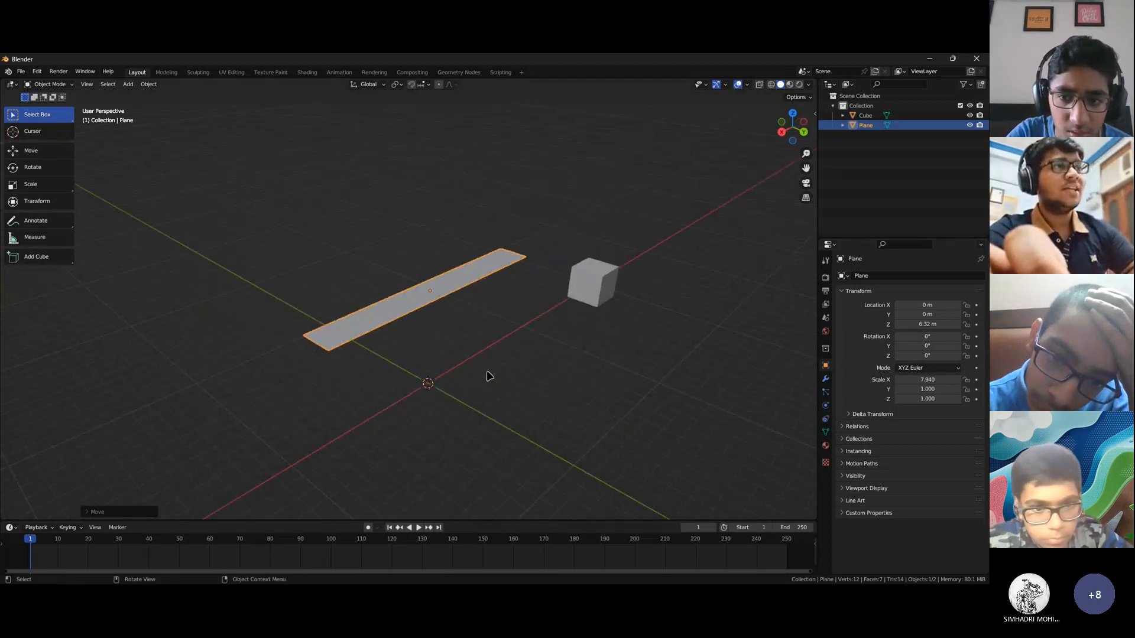
click(479, 334)
Reduce the plane's X scale to about 5.47 and rotate it to about 38.2° around Z using the 3D view's transform values
key(n)
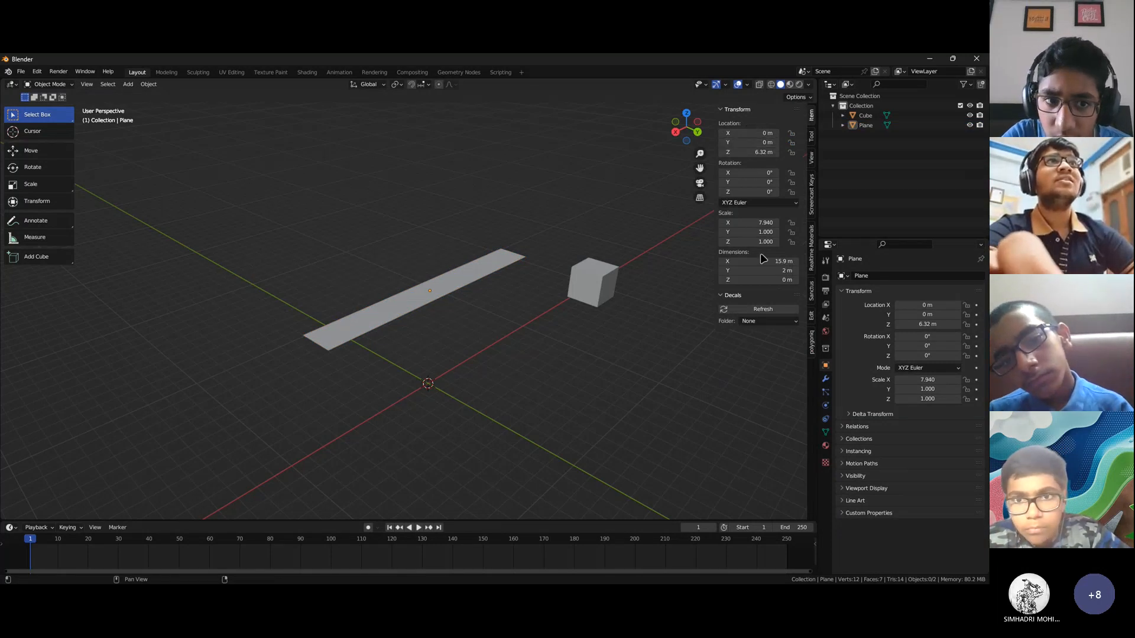
drag(751, 223, 700, 223)
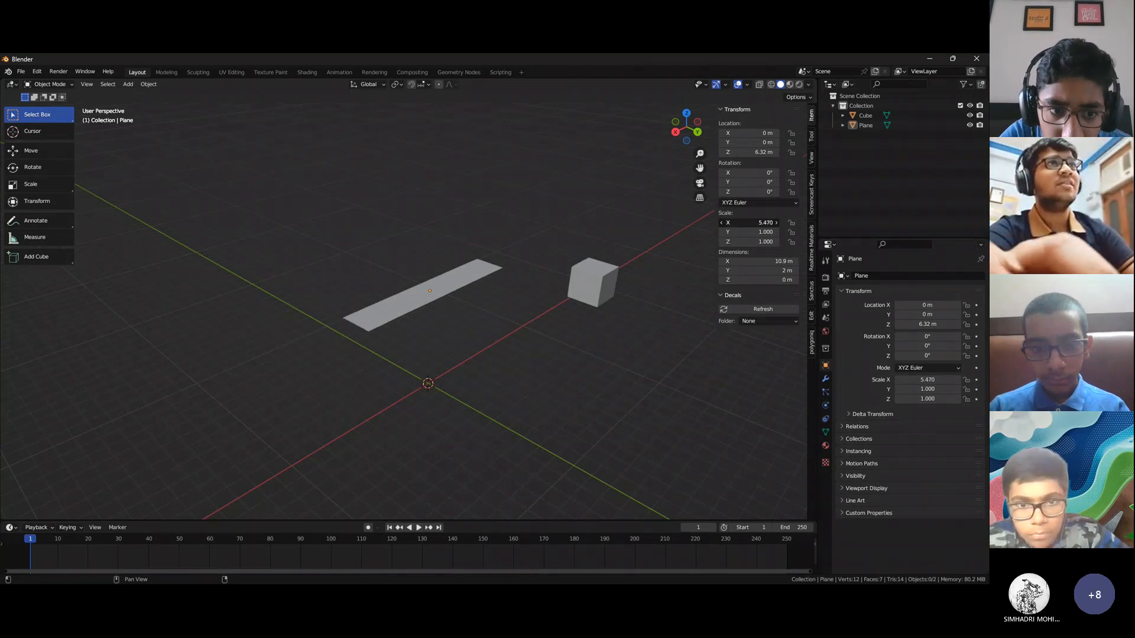
middle_drag(392, 301, 446, 310)
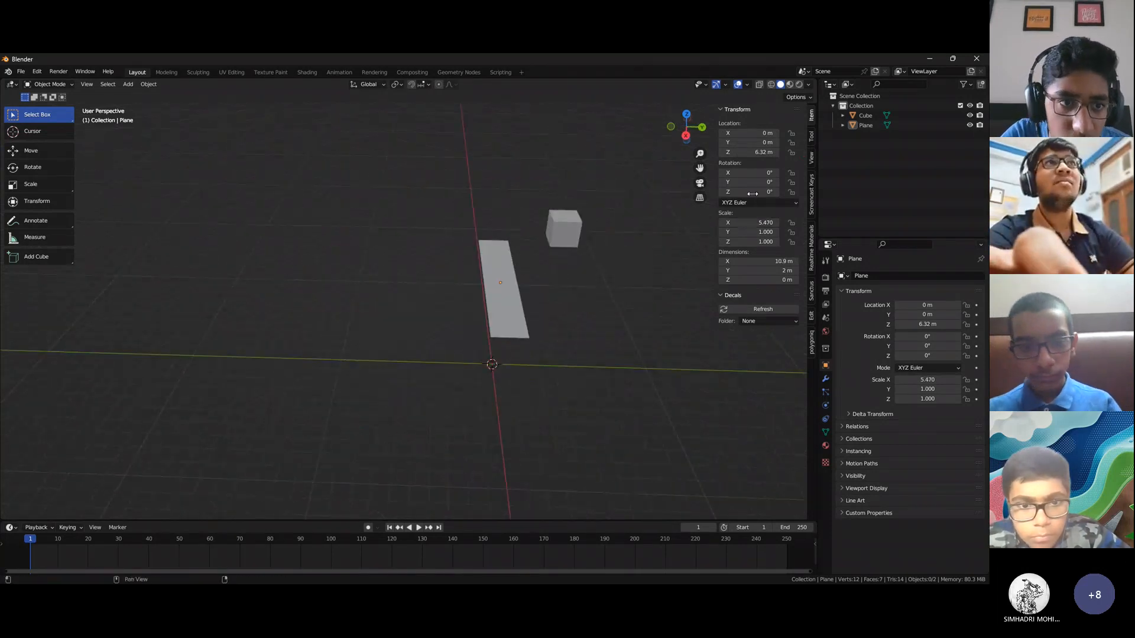
drag(752, 193, 771, 193)
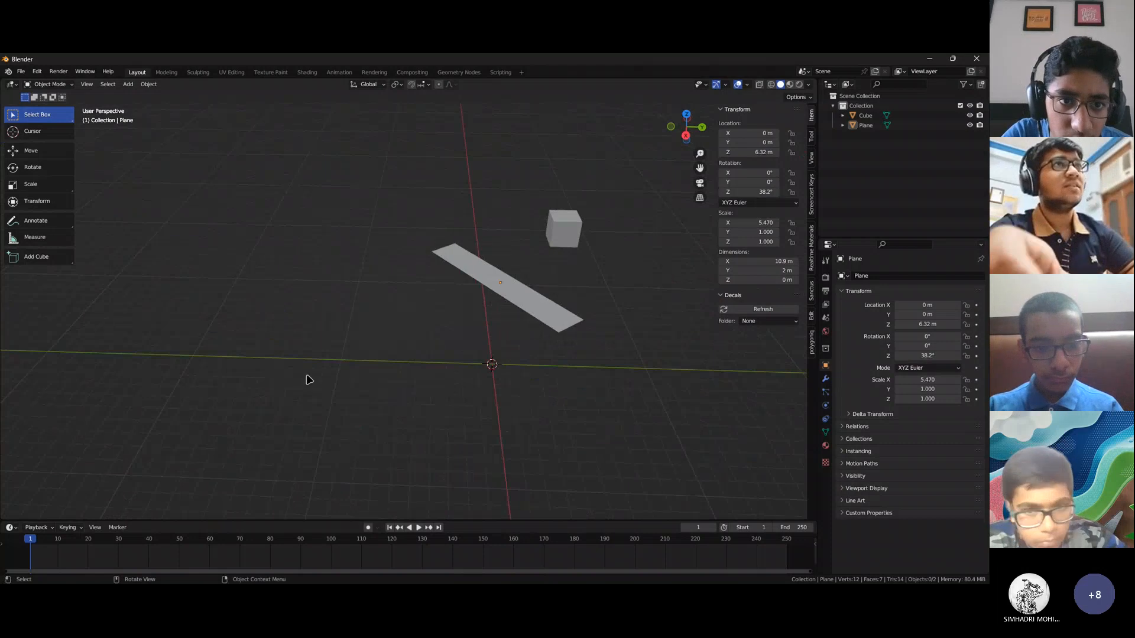
shift+middle_drag(559, 335, 540, 347)
scroll(509, 365, up, 2)
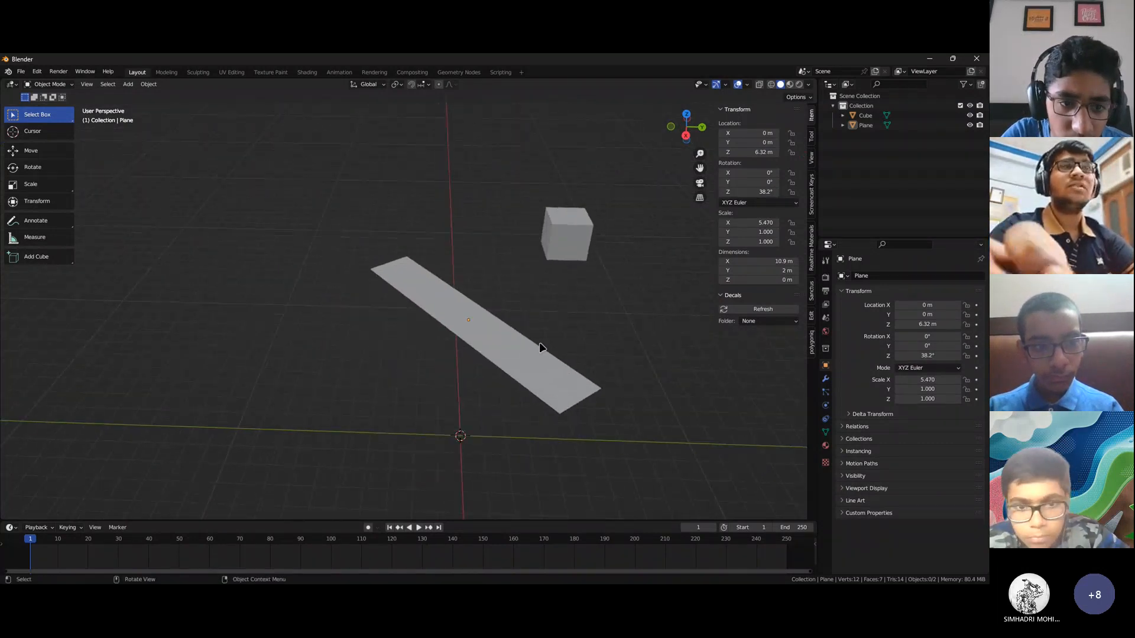
key(m)
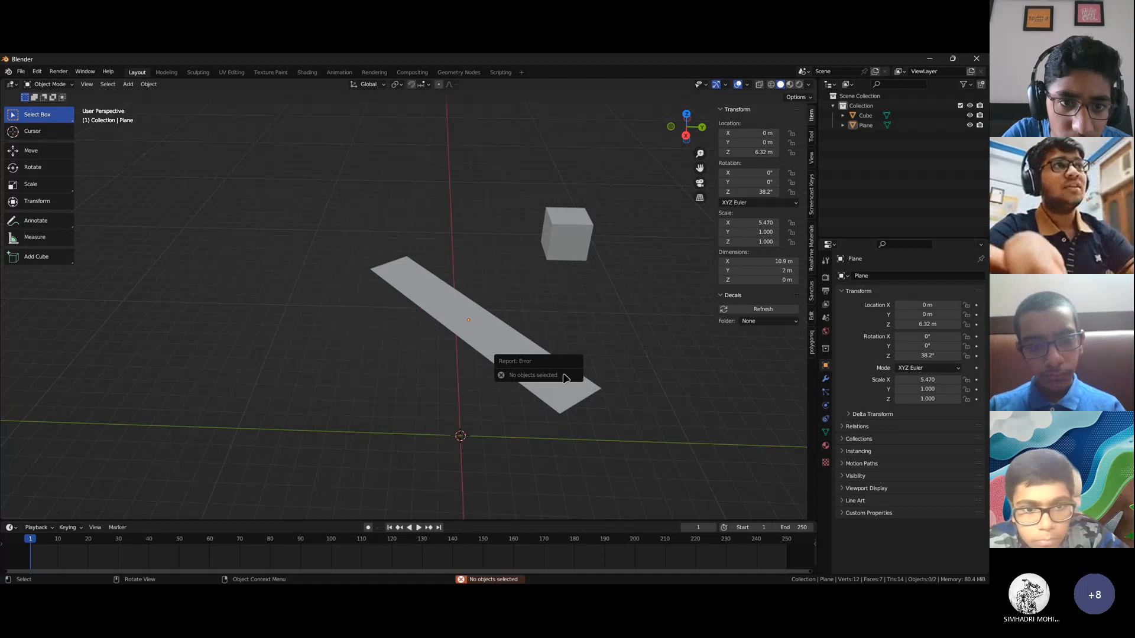
key(n)
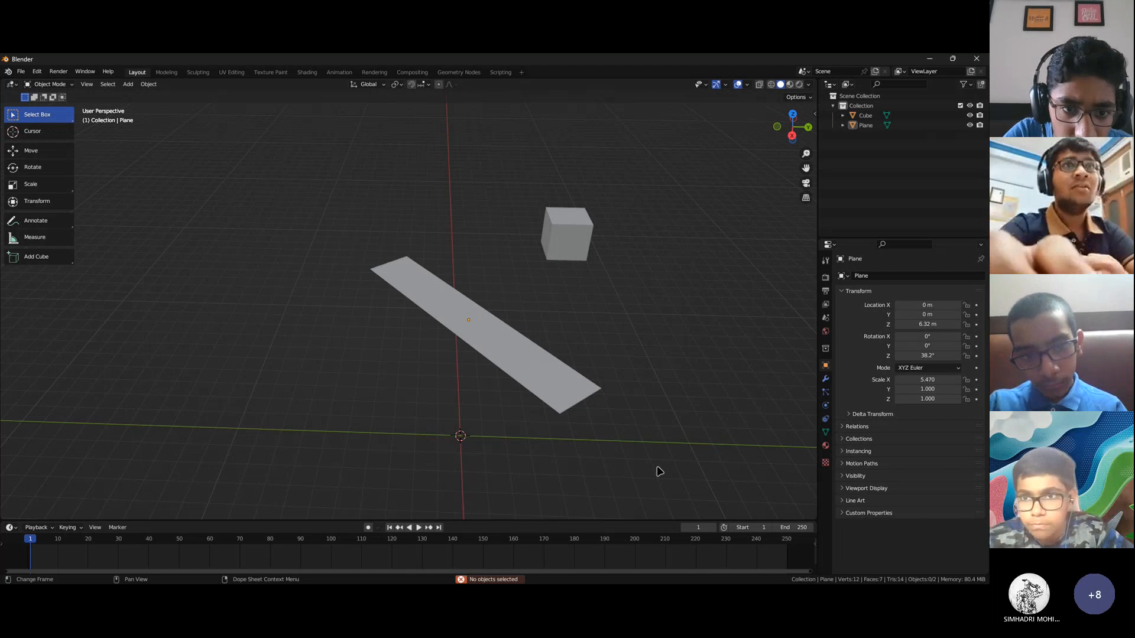
Make the cube the only selected object and add a Bevel modifier to it
middle_drag(755, 307, 739, 292)
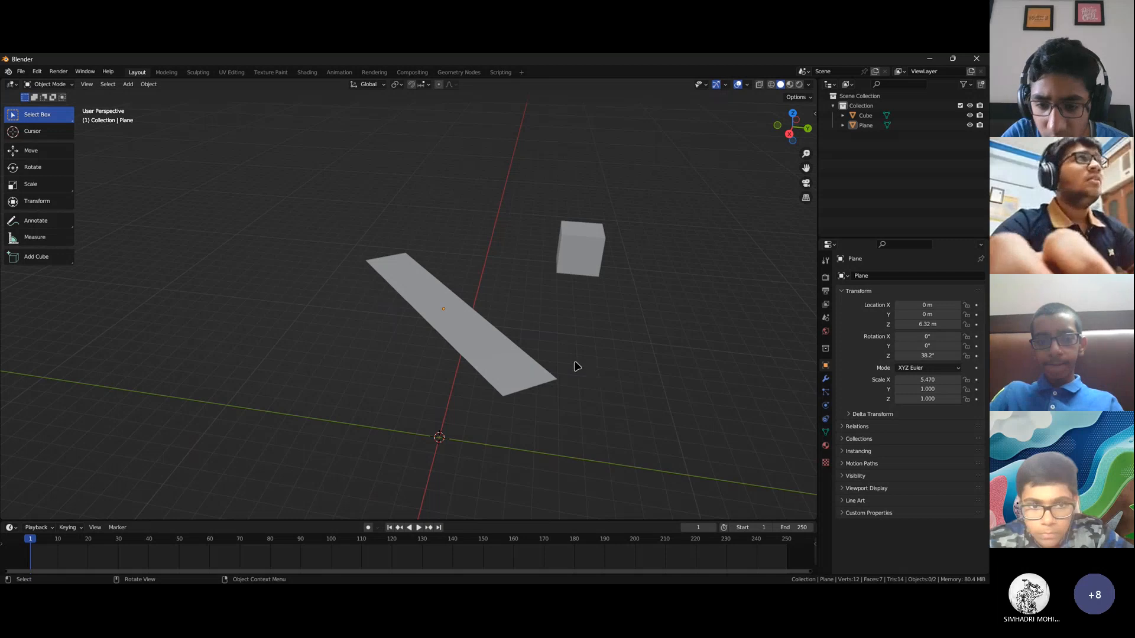
click(824, 380)
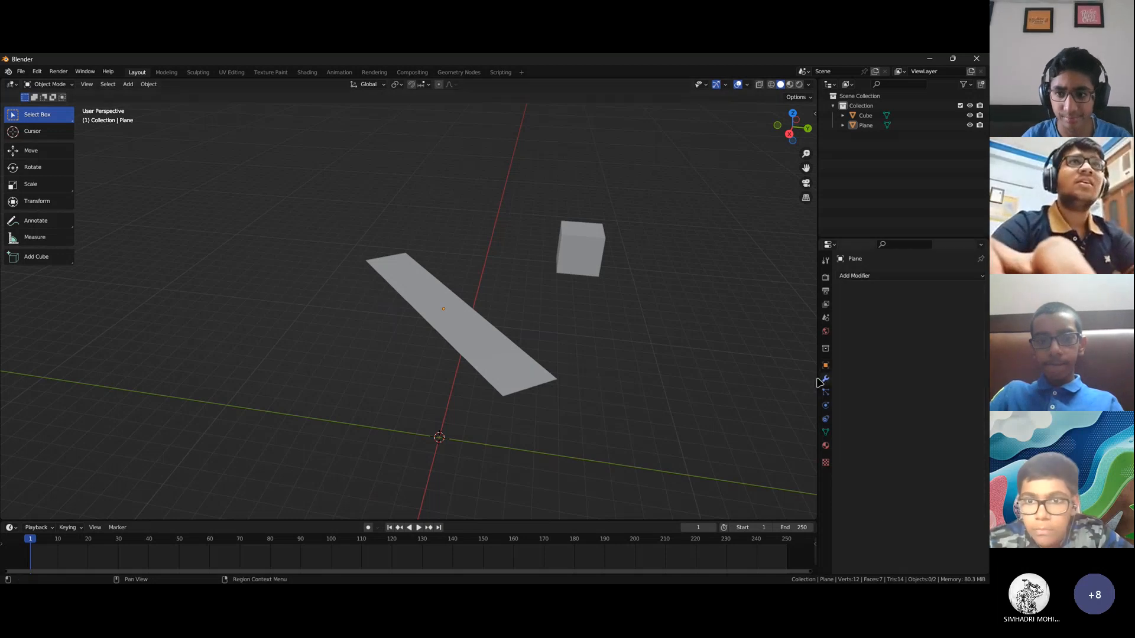
click(499, 364)
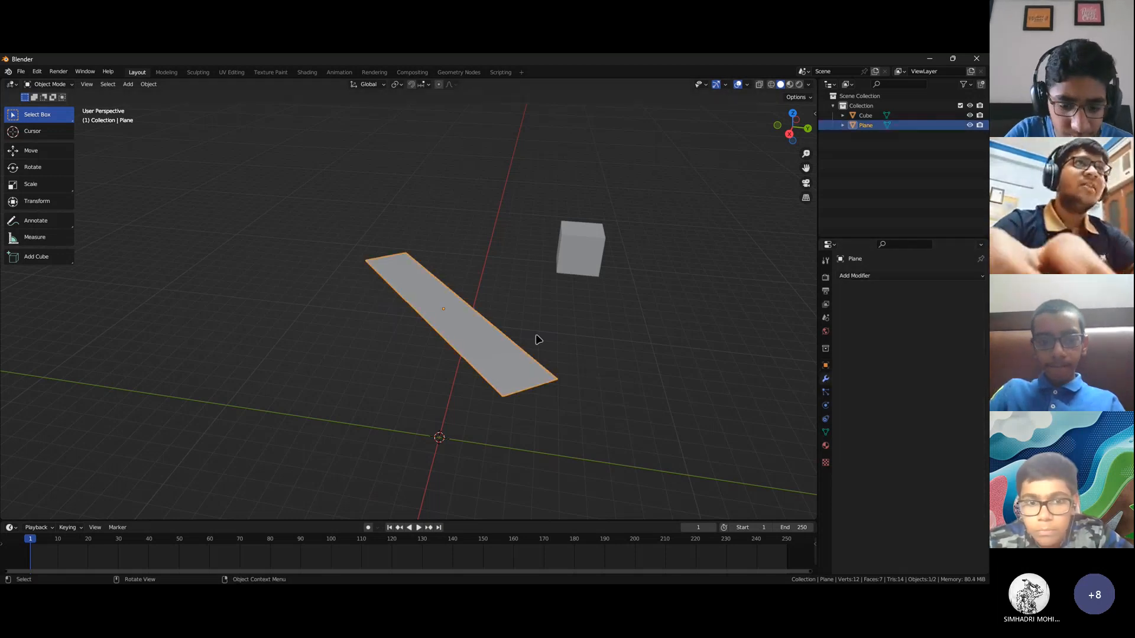
shift+click(573, 256)
middle_drag(585, 316, 519, 319)
scroll(507, 334, up, 4)
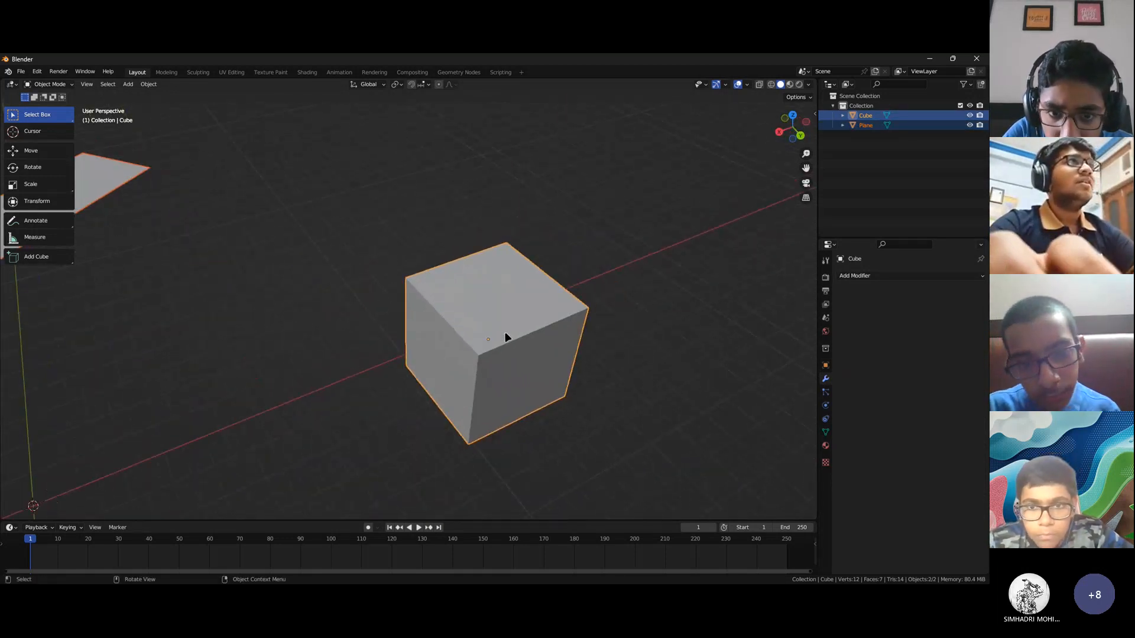
click(504, 337)
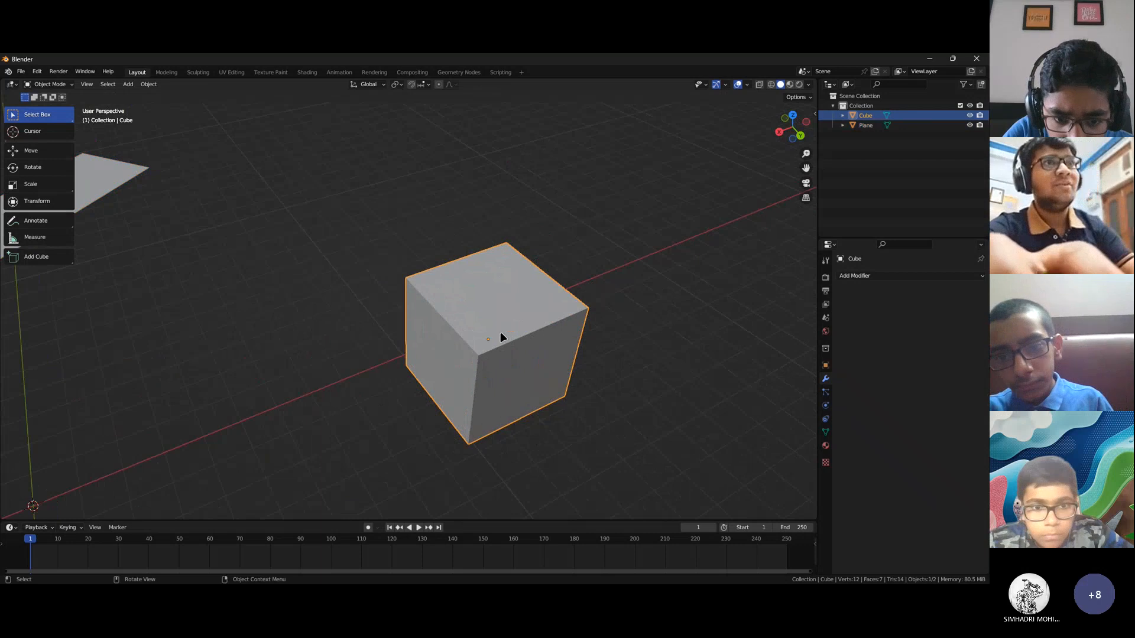
click(854, 276)
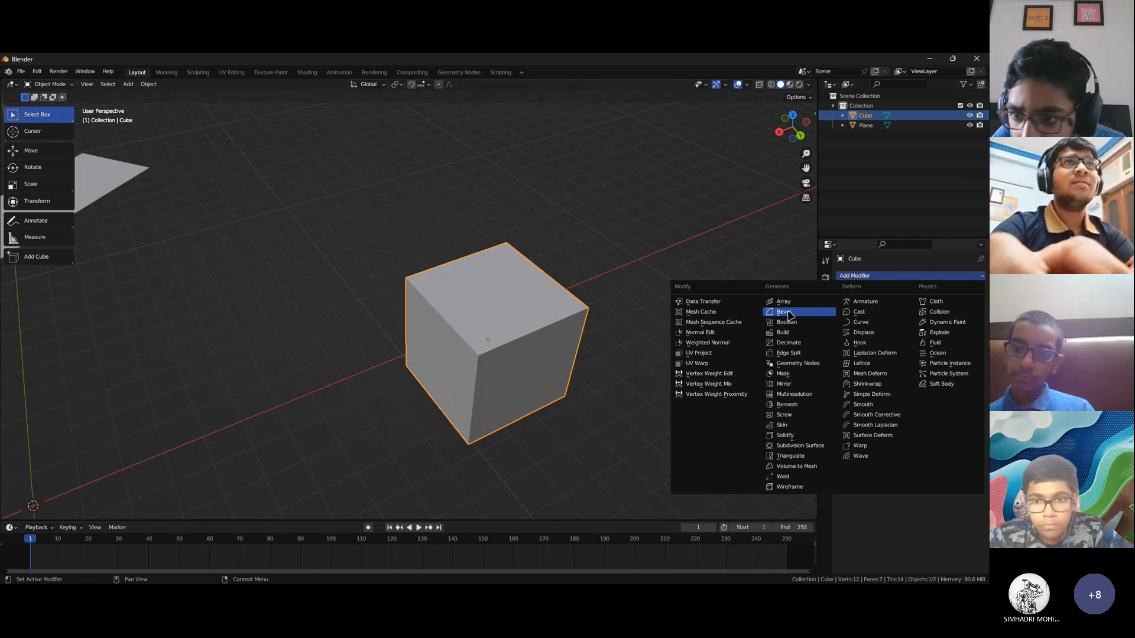
click(787, 312)
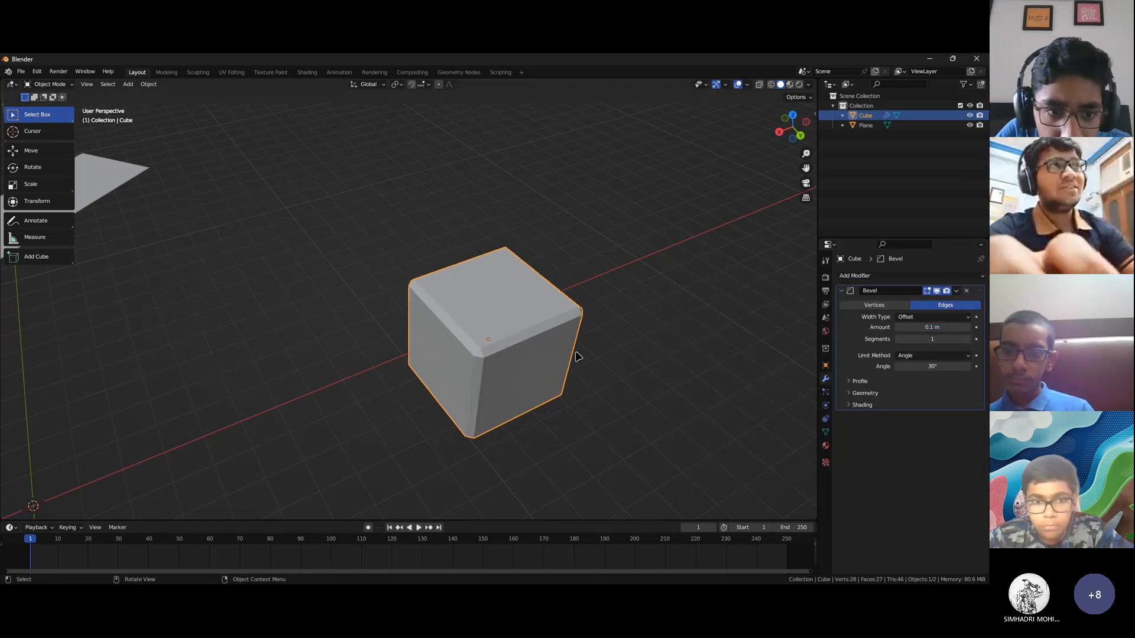
Set the cube's Bevel modifier to an amount of about 0.082 m with 5 segments
middle_drag(576, 357, 544, 353)
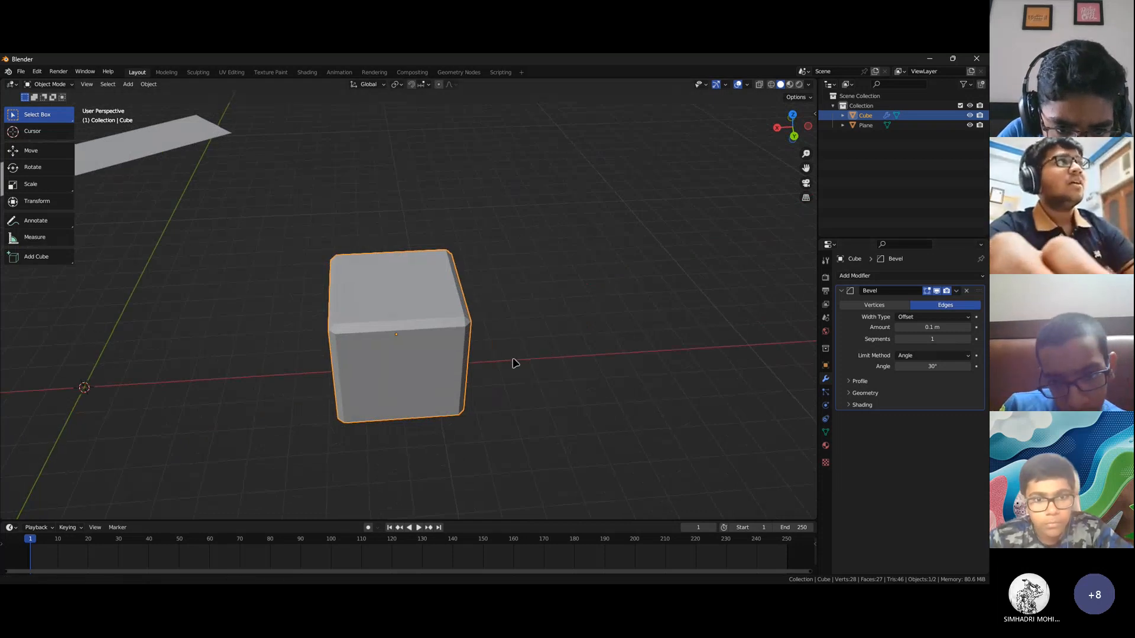
shift+middle_drag(515, 362, 528, 369)
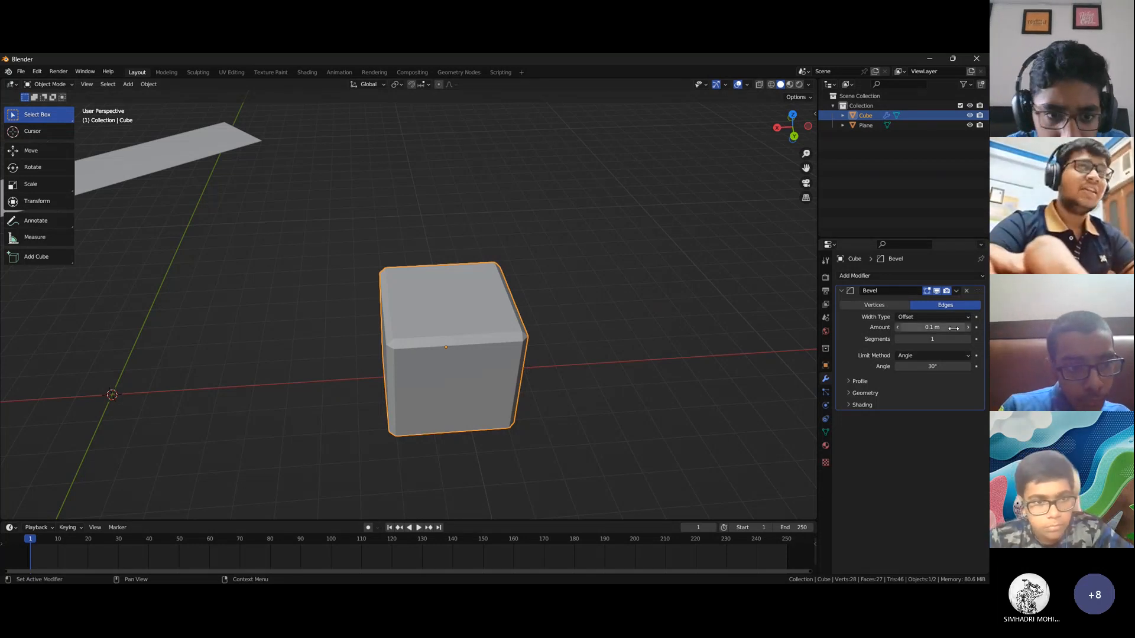
drag(941, 328, 973, 327)
scroll(553, 360, up, 8)
scroll(626, 324, down, 8)
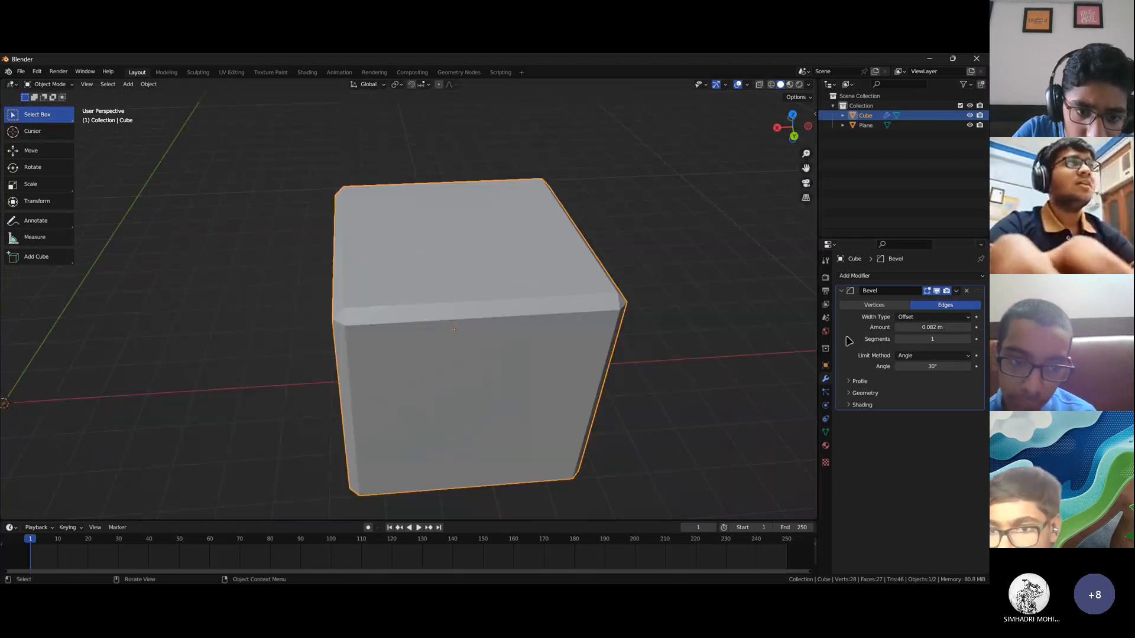
click(969, 339)
click(969, 340)
click(969, 340)
click(968, 339)
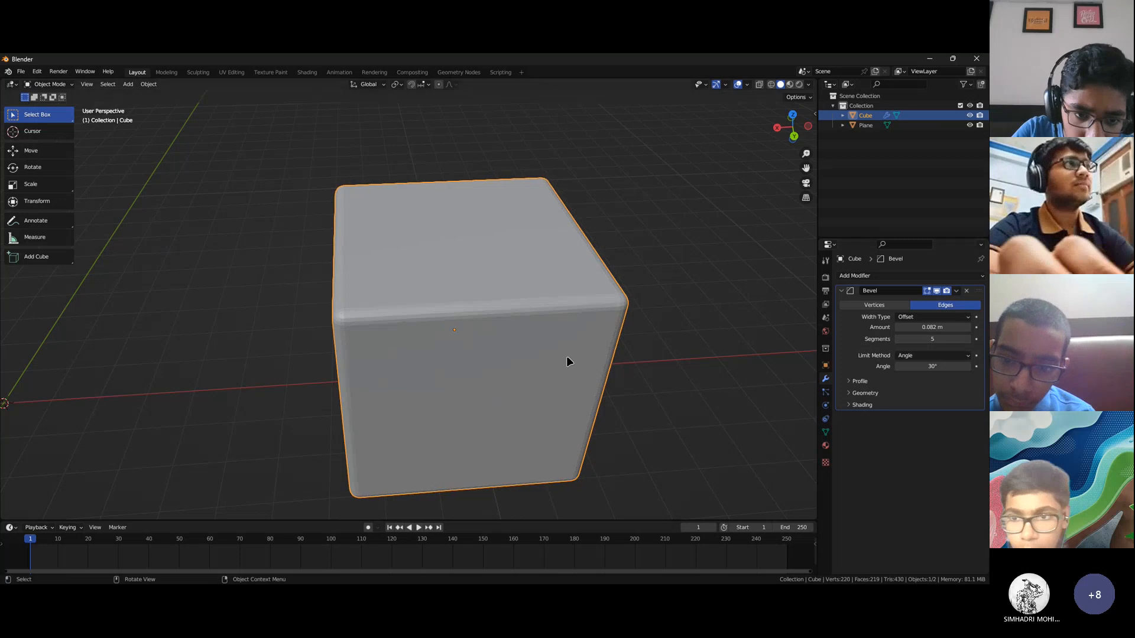
Inspect the cube's rounded edges up close and apply the Bevel modifier
middle_drag(566, 358, 358, 352)
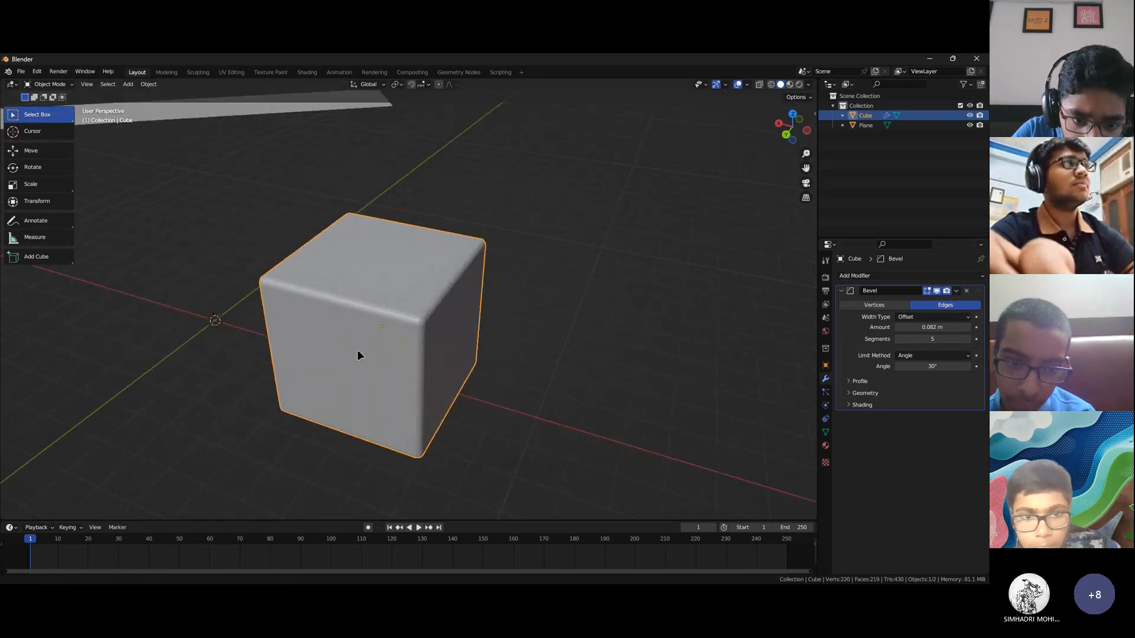
scroll(357, 350, up, 4)
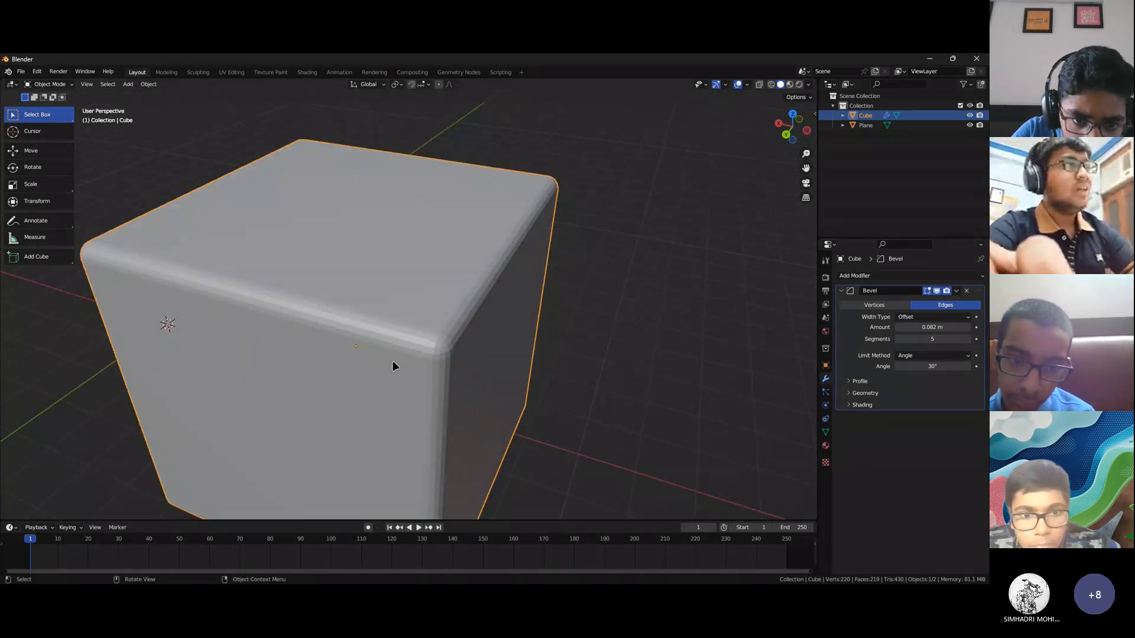
click(957, 292)
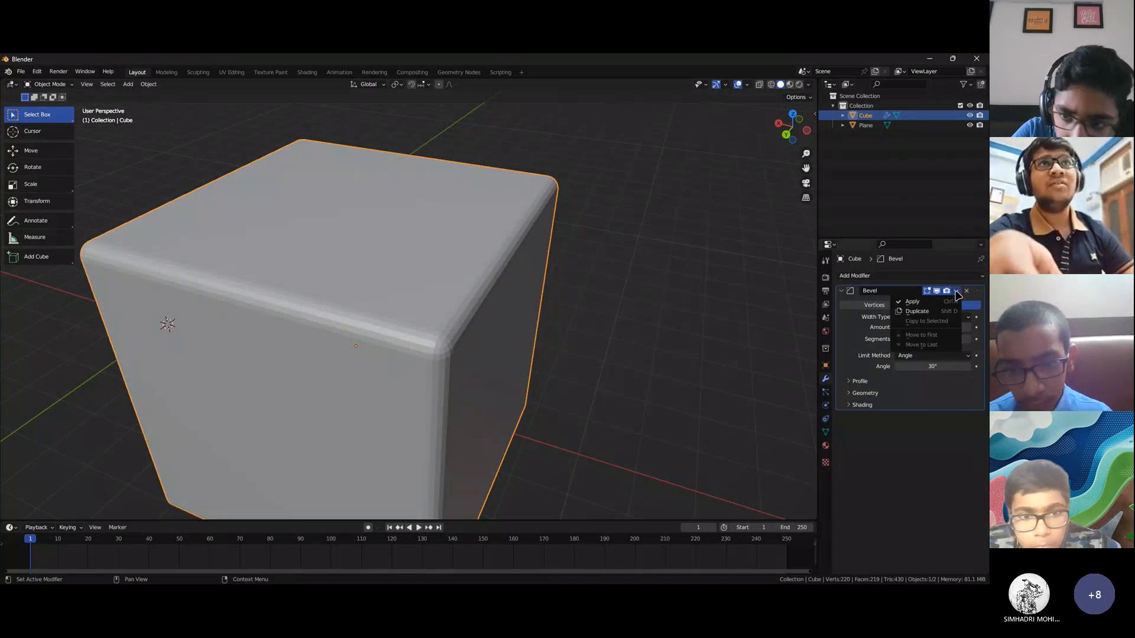
click(911, 303)
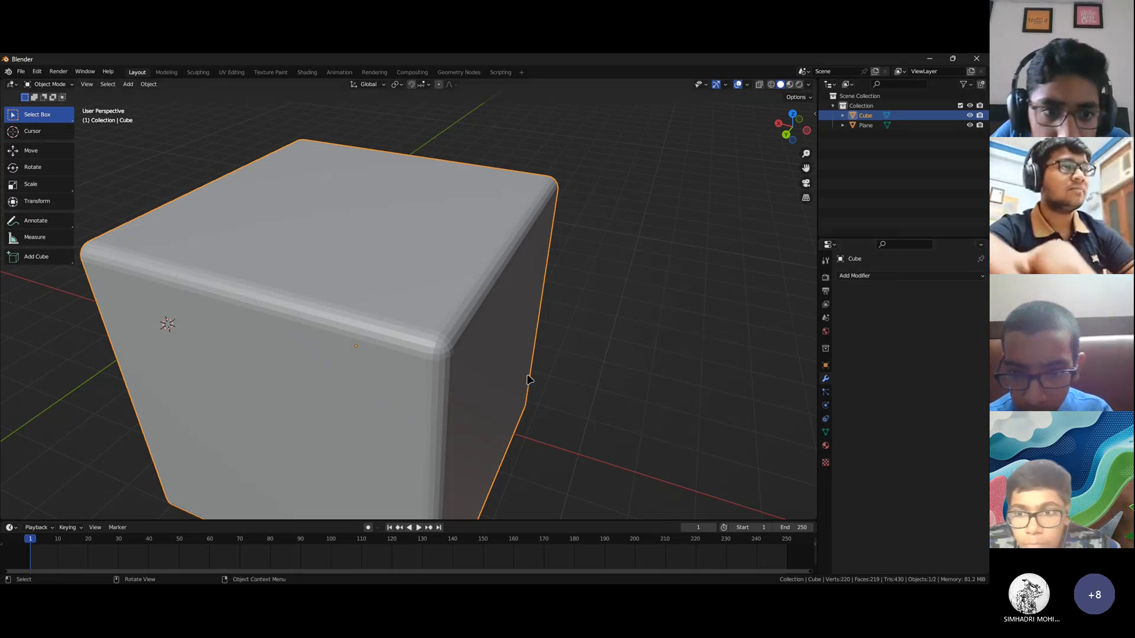
Add an Array modifier to the beveled cube and set its count to 4
scroll(531, 381, down, 3)
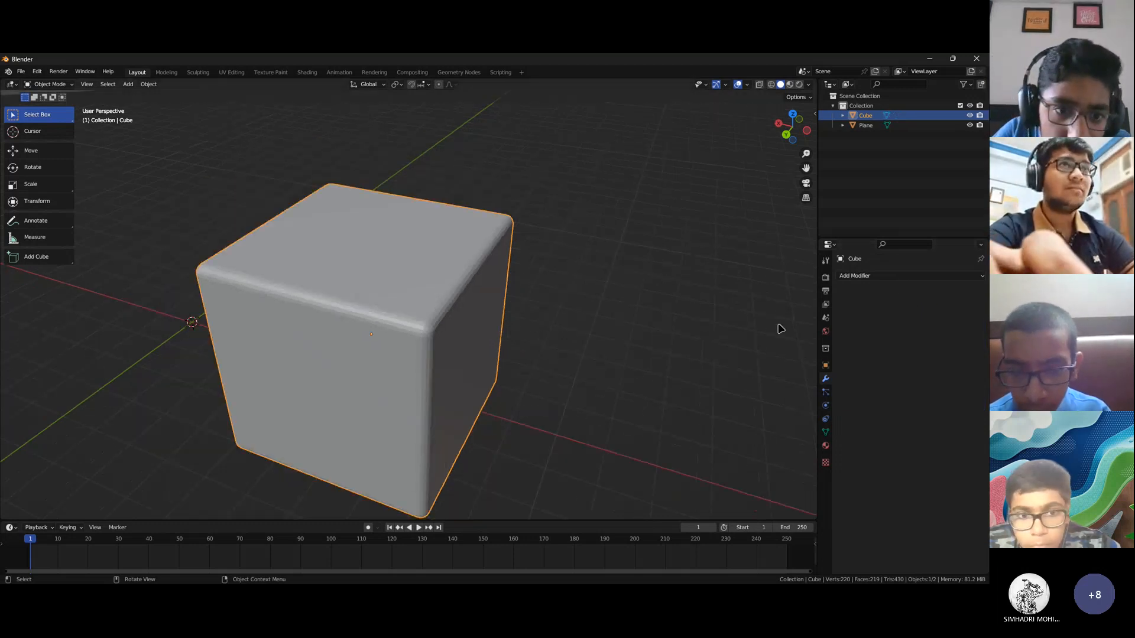
click(905, 278)
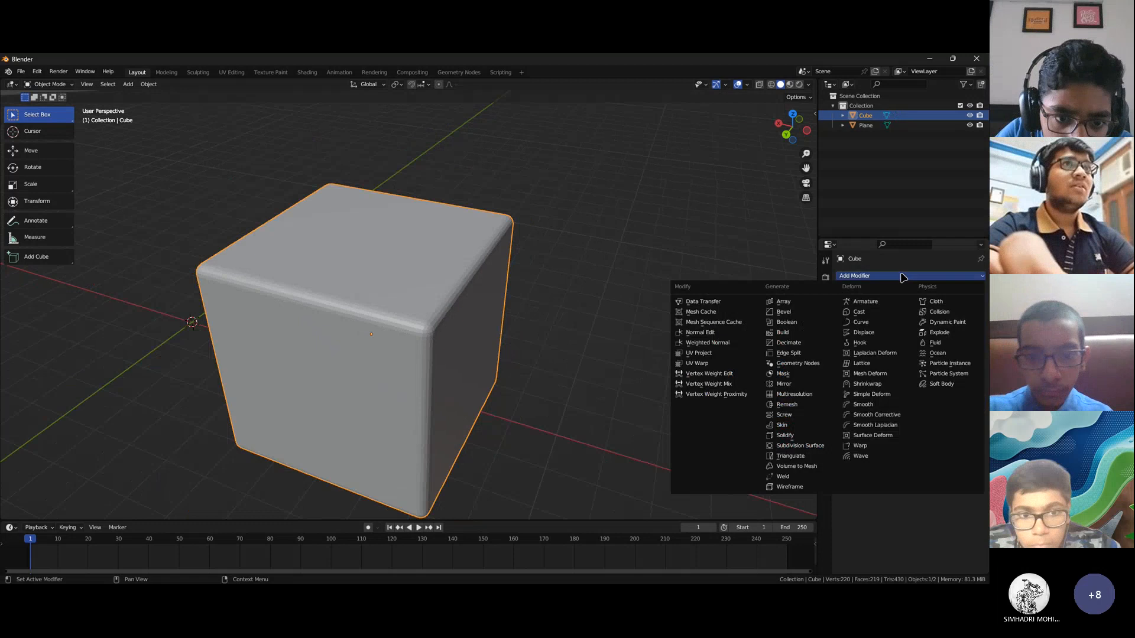
click(802, 306)
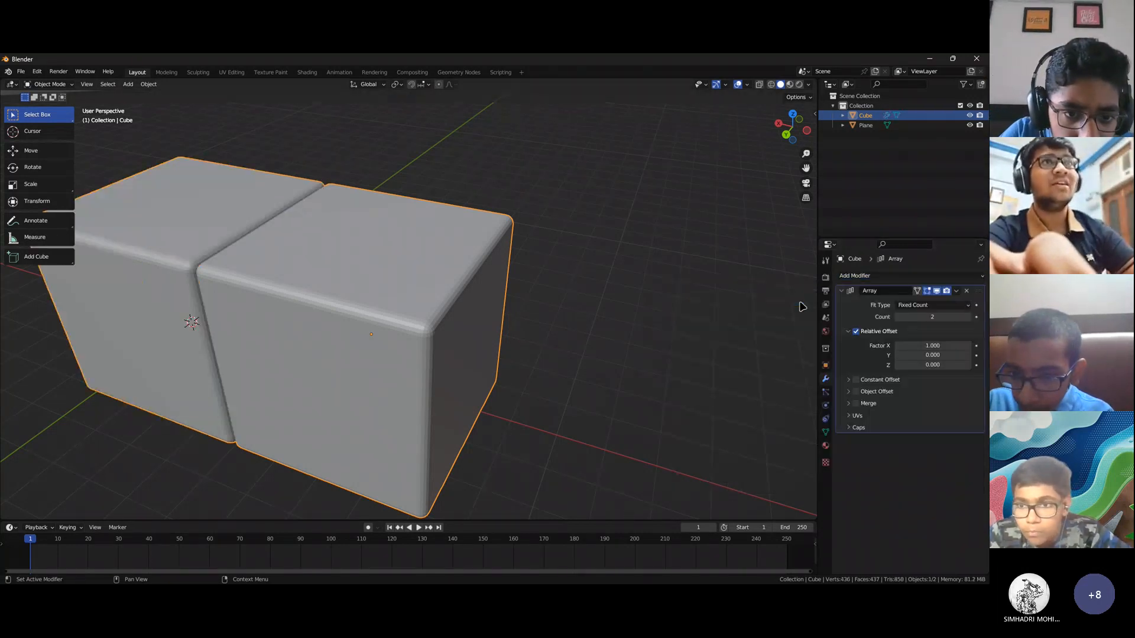
scroll(469, 392, down, 3)
middle_drag(469, 393, 555, 392)
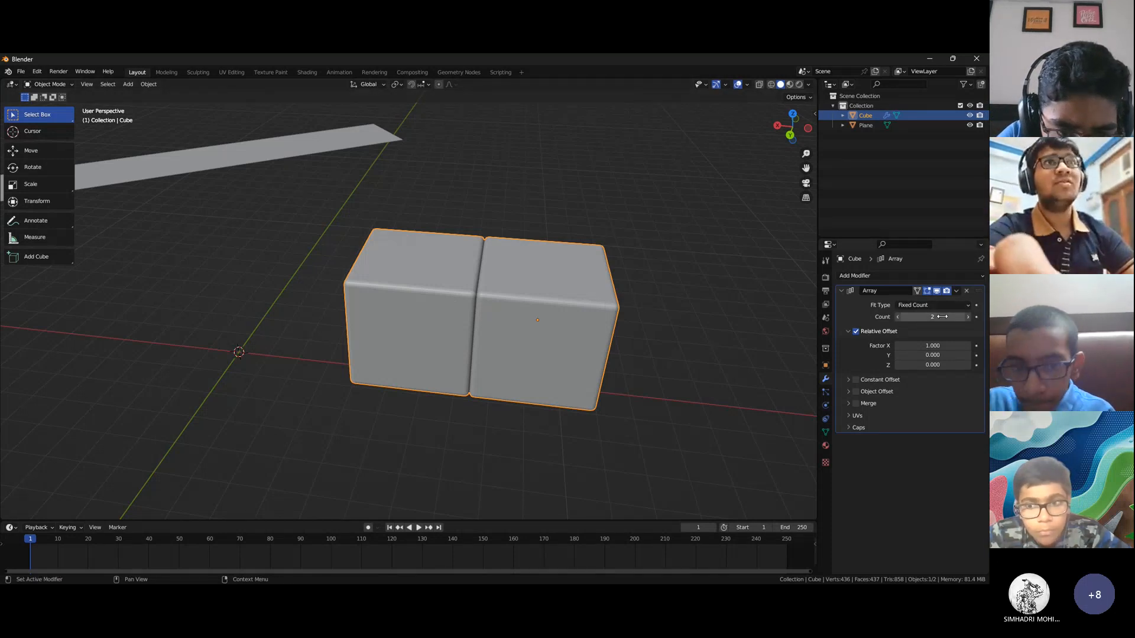
drag(931, 318, 946, 317)
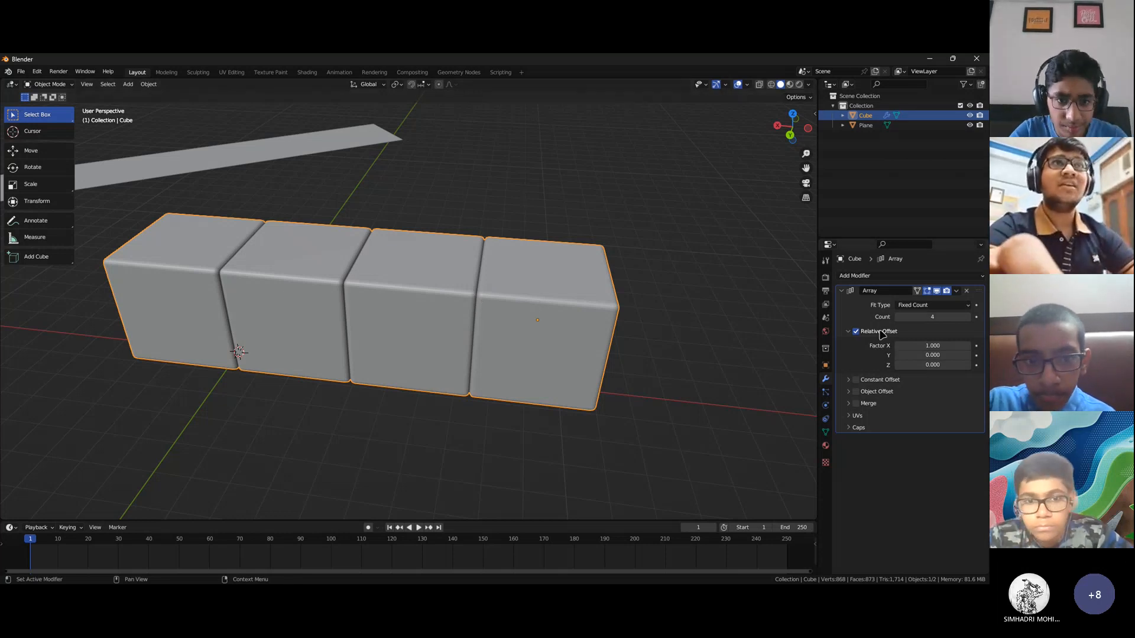
Space the array copies with relative offset factors of about 2.33 on X and 1.34 on Z
drag(925, 345, 995, 345)
scroll(629, 397, down, 5)
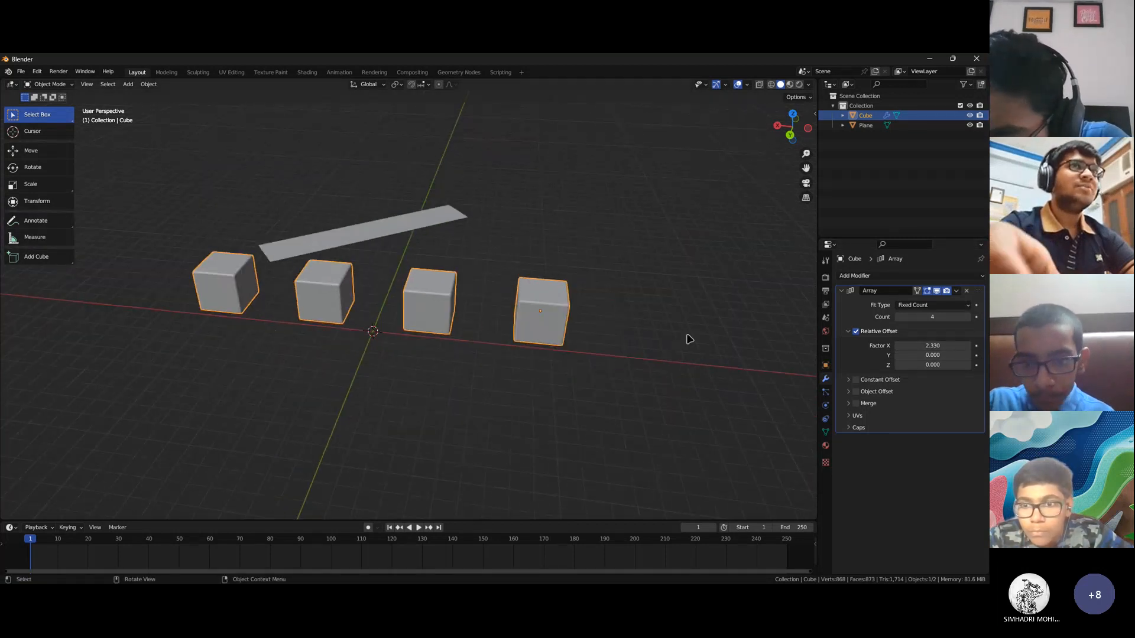
drag(933, 366, 929, 365)
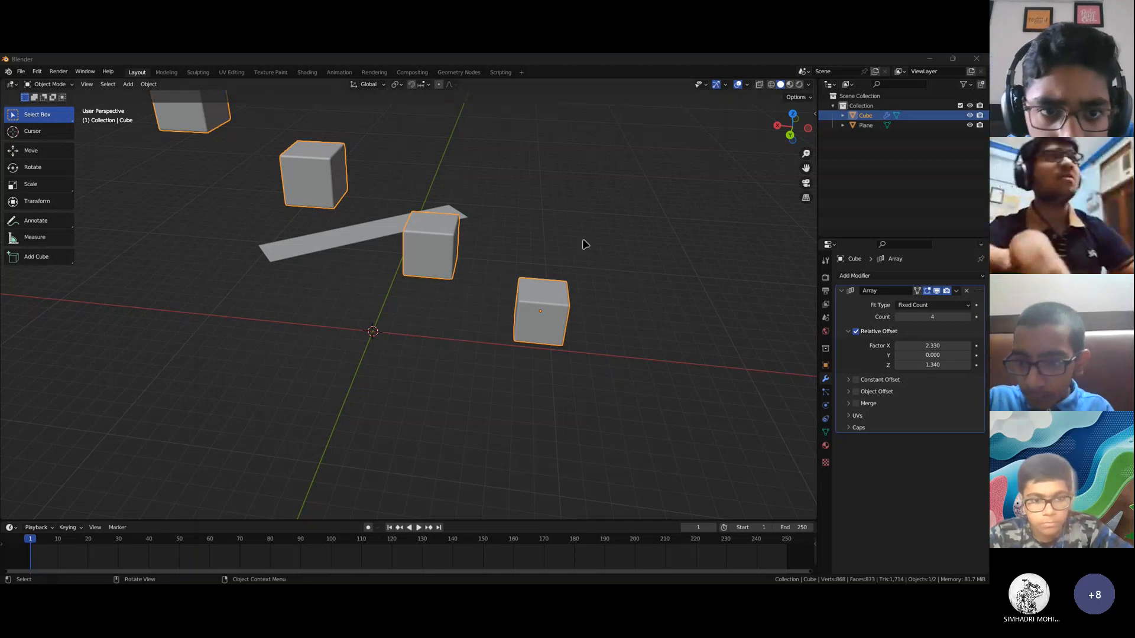
Apply the Array modifier to the cube
click(523, 302)
middle_drag(523, 302, 511, 300)
click(957, 291)
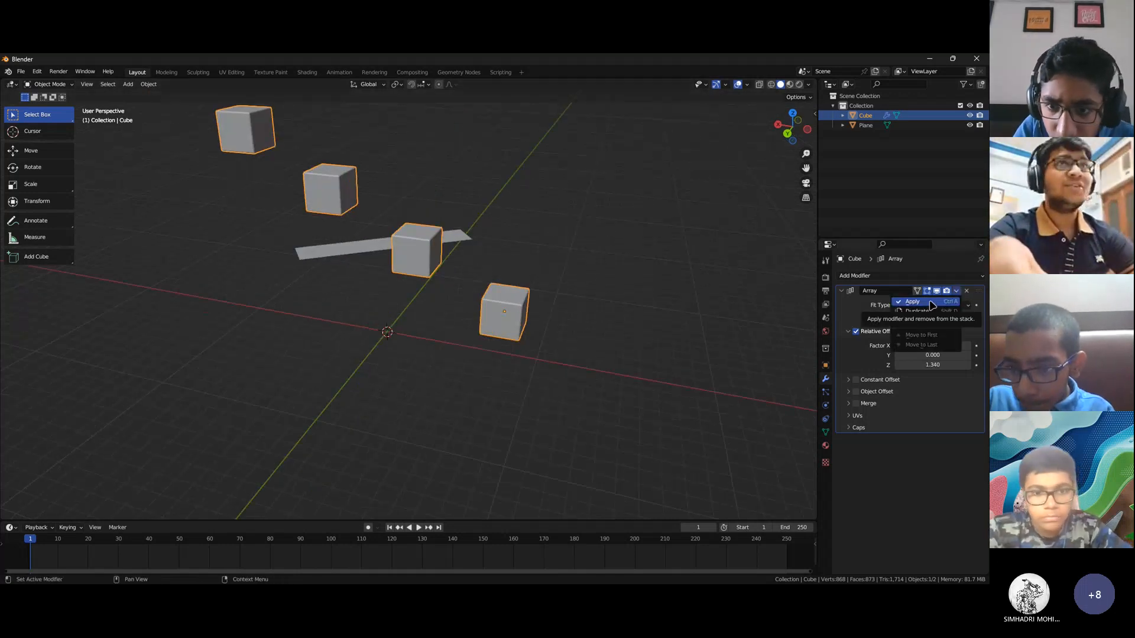
click(957, 290)
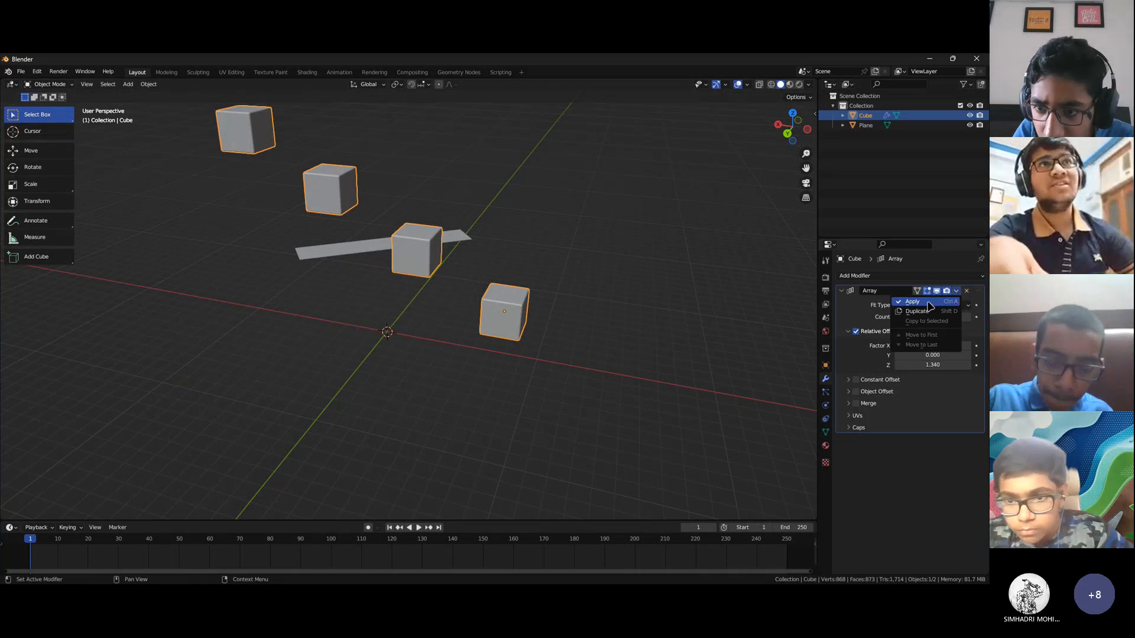
key(Escape)
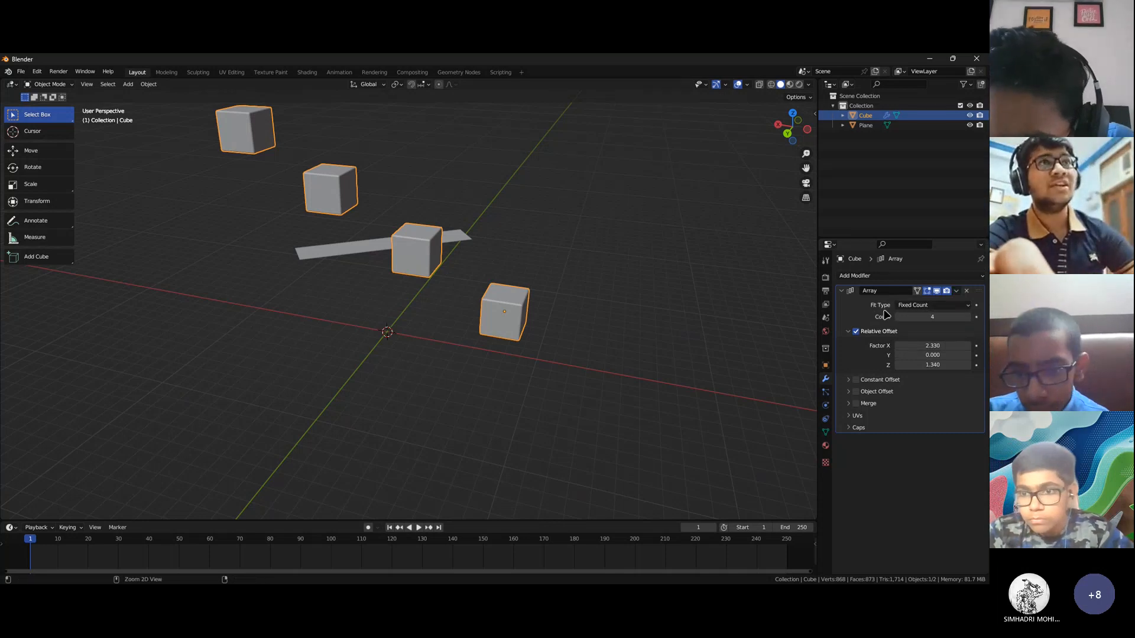
key(ctrl+a)
scroll(549, 356, up, 4)
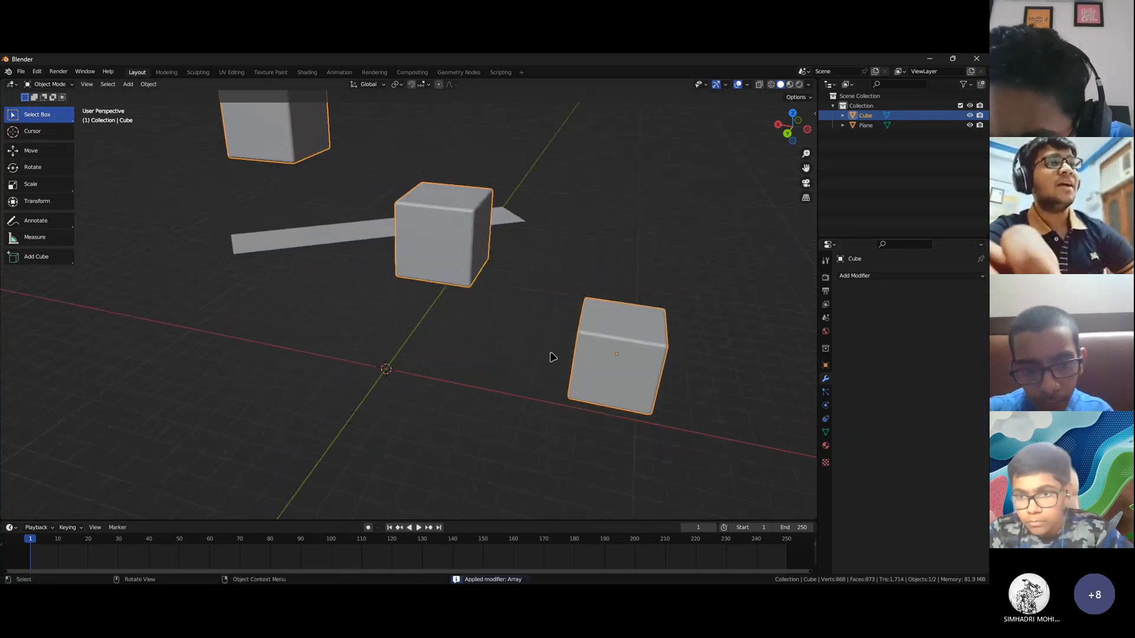
Add a Subdivision Surface modifier to the row of beveled cubes
scroll(553, 357, down, 3)
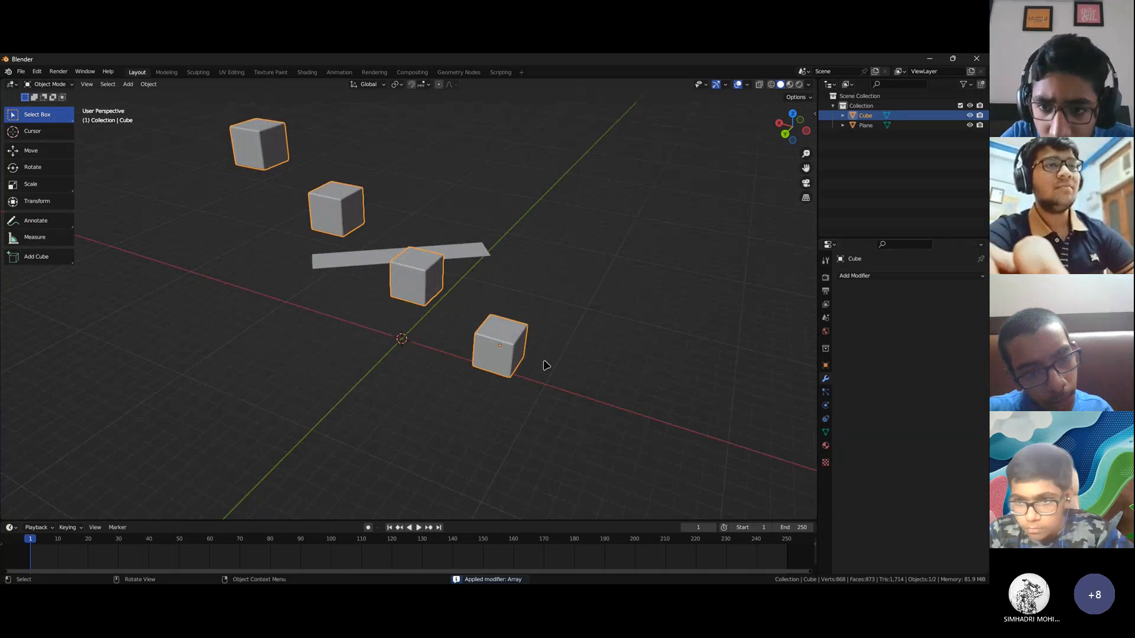
scroll(546, 366, up, 1)
scroll(545, 365, down, 1)
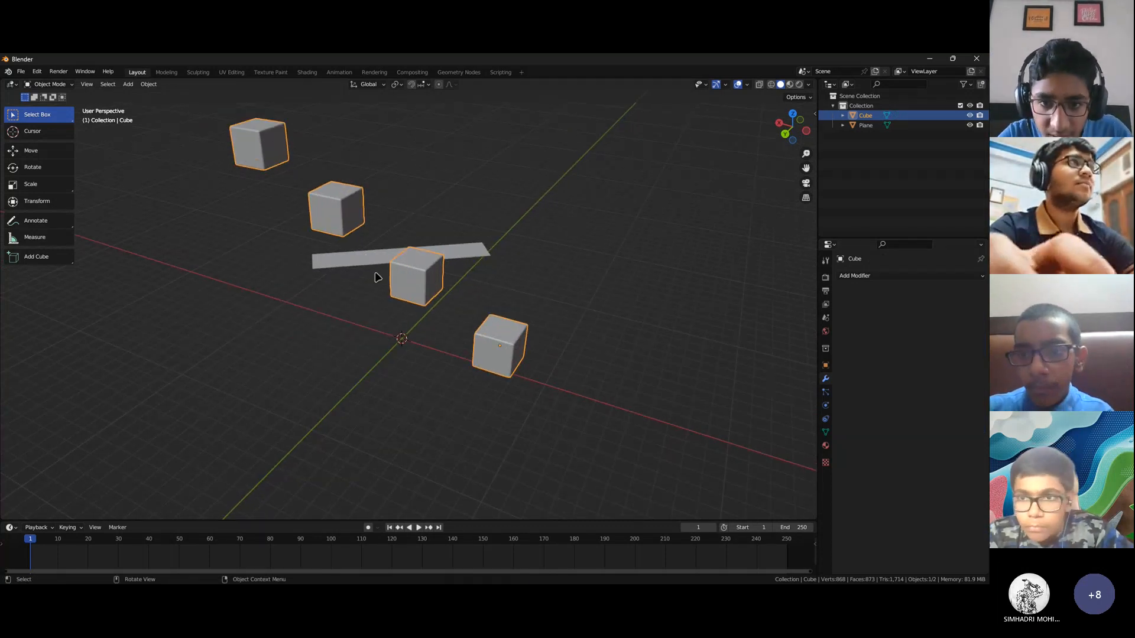
scroll(547, 362, up, 5)
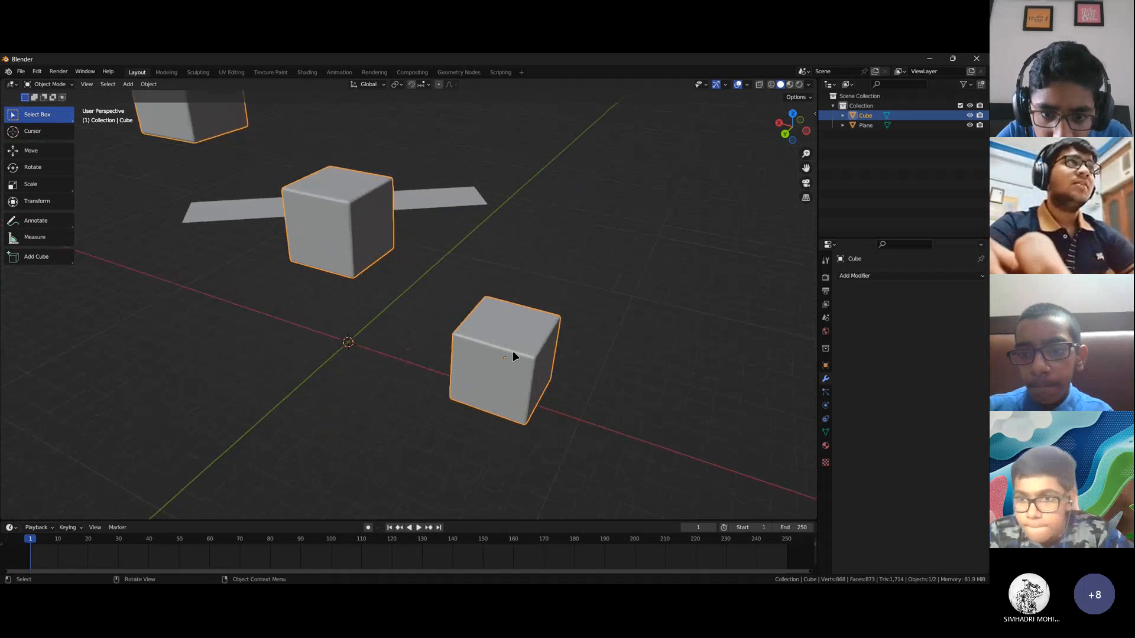
click(863, 275)
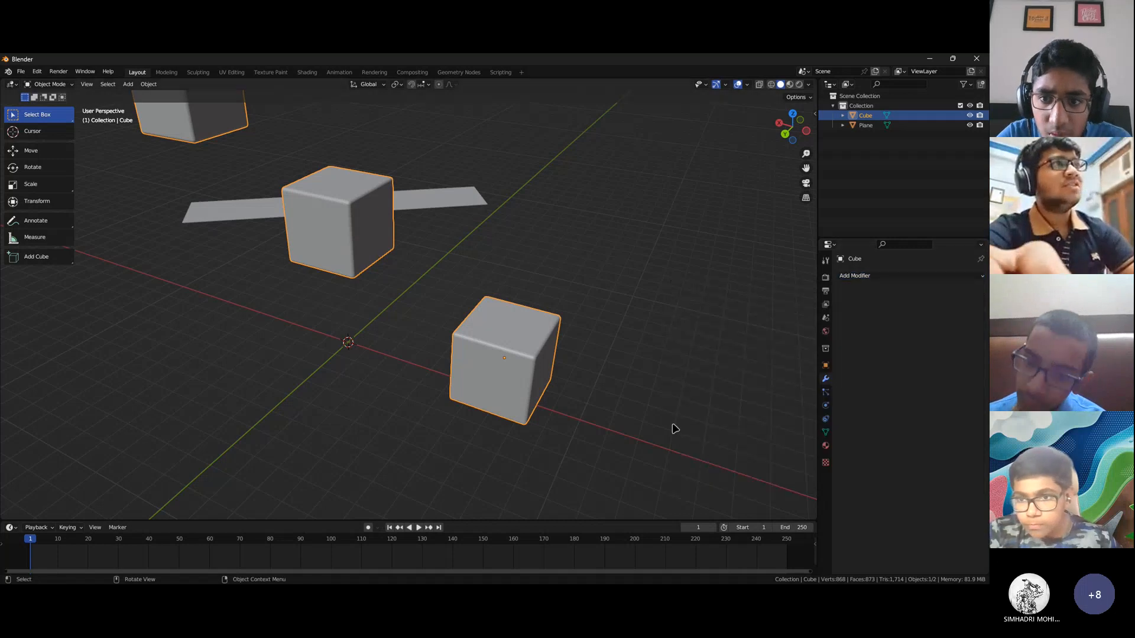
scroll(595, 399, up, 5)
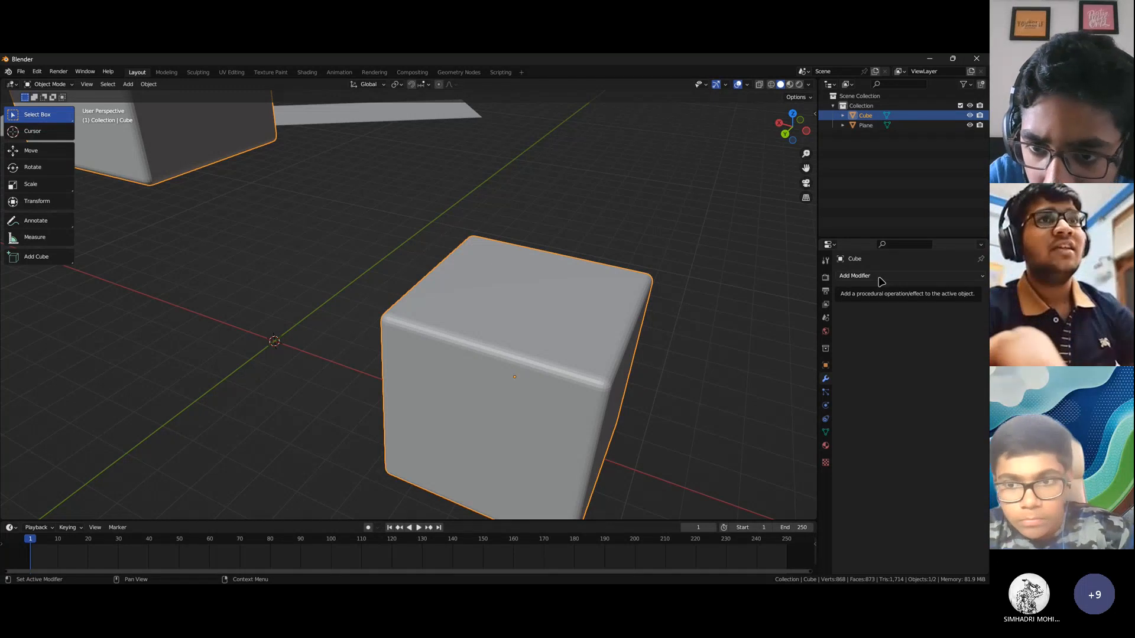
click(881, 282)
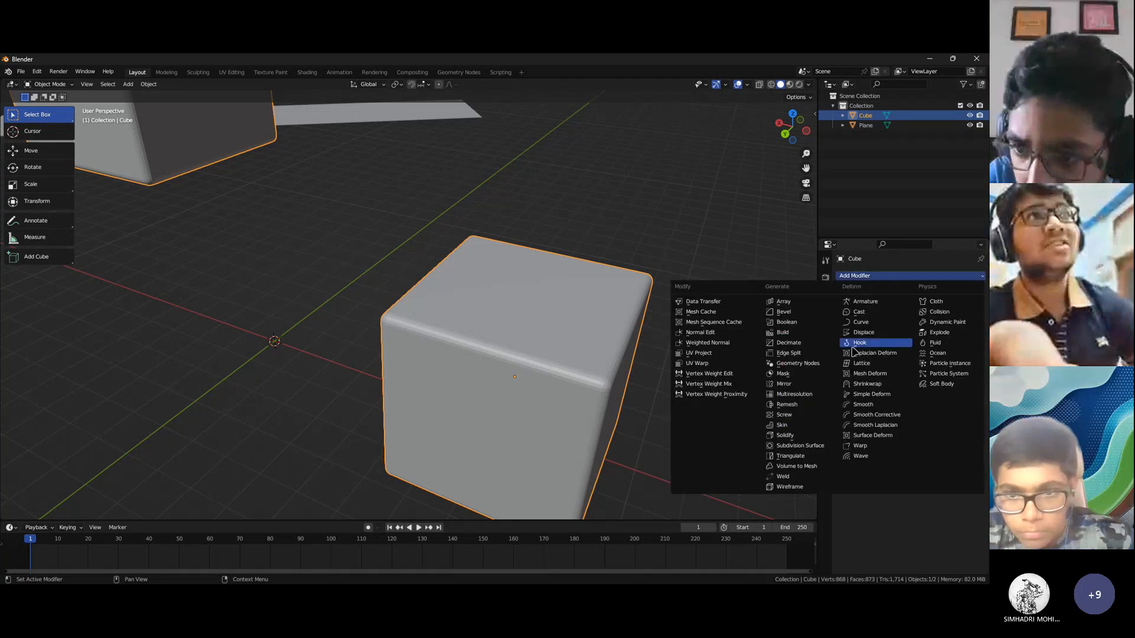
click(800, 446)
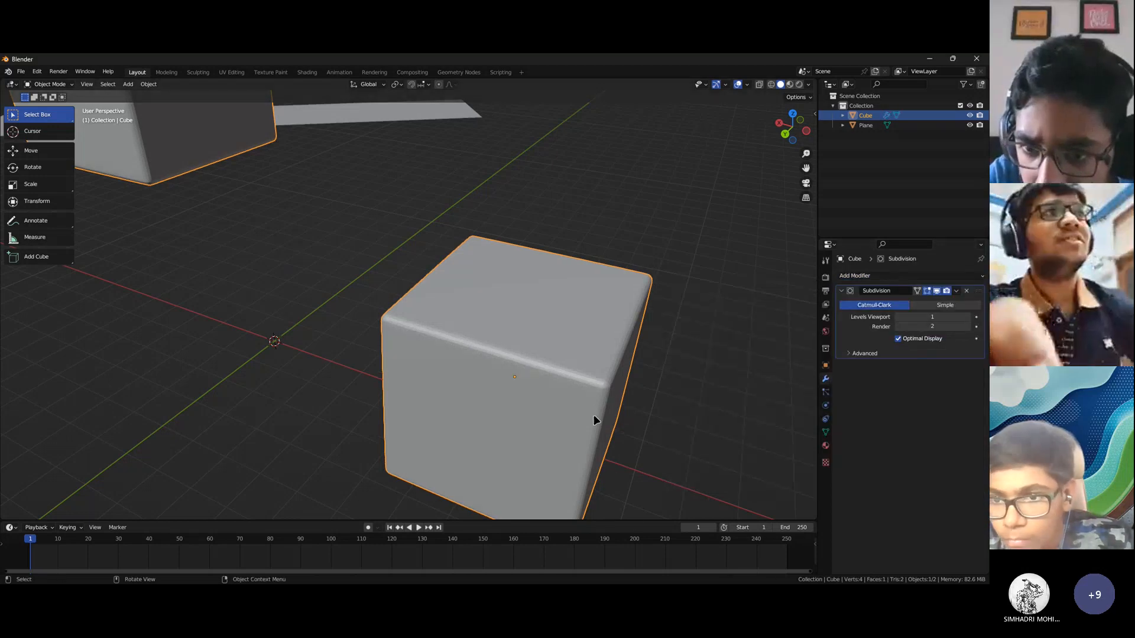
Inspect a beveled cube corner up close with the Subdivision modifier's viewport display switched off and back on
middle_drag(585, 412, 564, 415)
scroll(547, 412, up, 2)
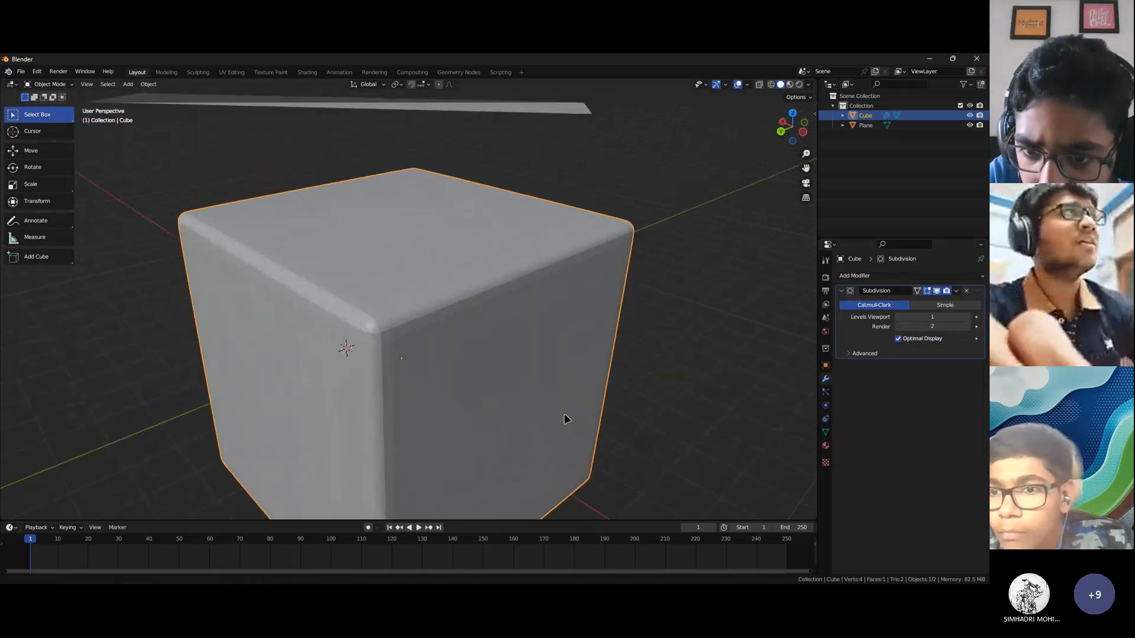
scroll(565, 414, up, 3)
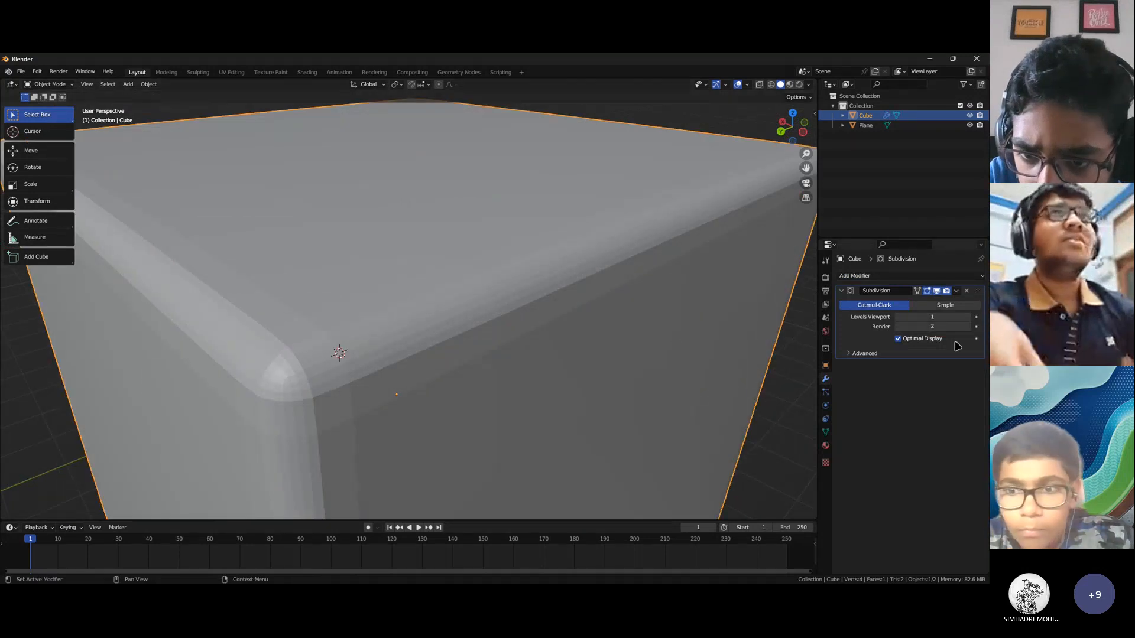
click(938, 291)
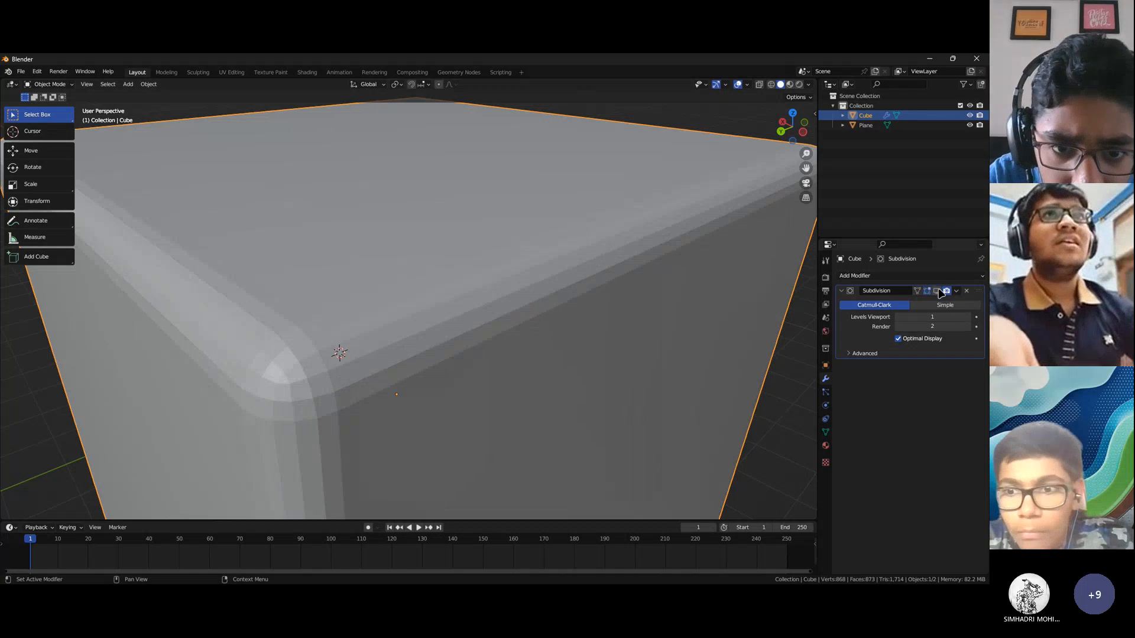
click(938, 291)
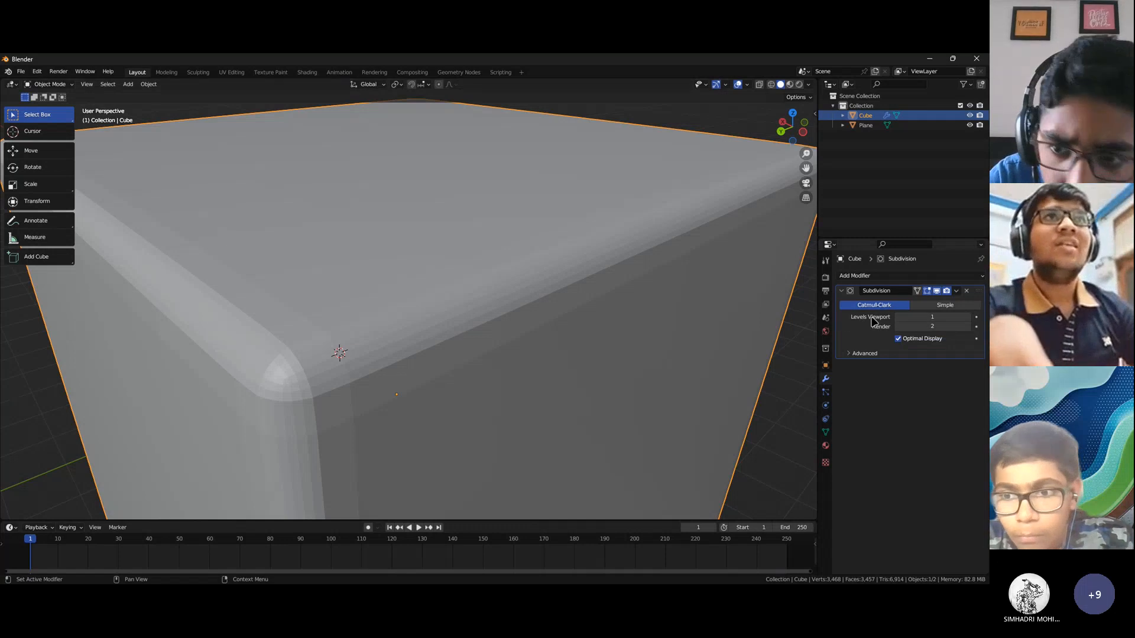
Set the Subdivision modifier's viewport levels to 2 and examine the smoothing along the cube's edges and corner
click(969, 317)
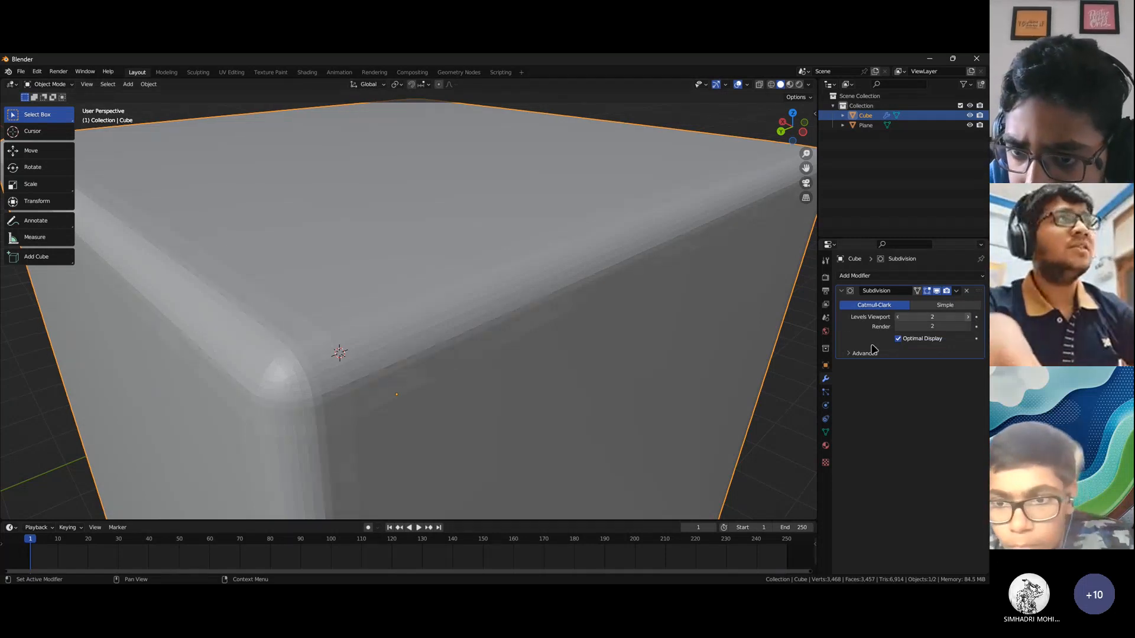
scroll(327, 389, down, 4)
scroll(368, 391, up, 7)
scroll(405, 344, down, 5)
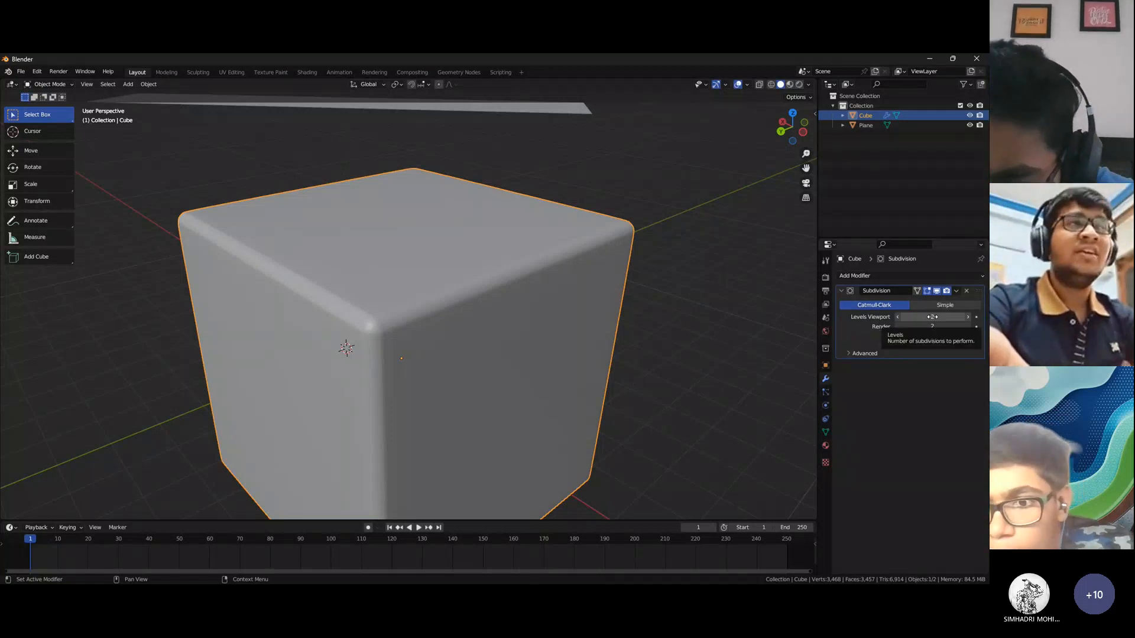
scroll(562, 322, up, 5)
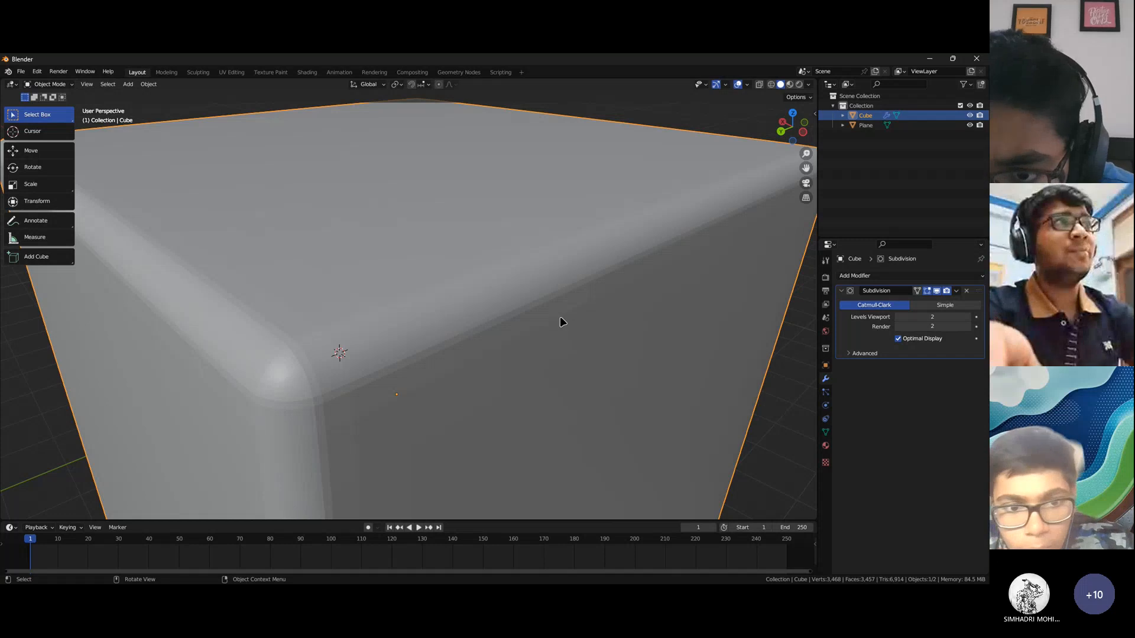
scroll(560, 317, down, 5)
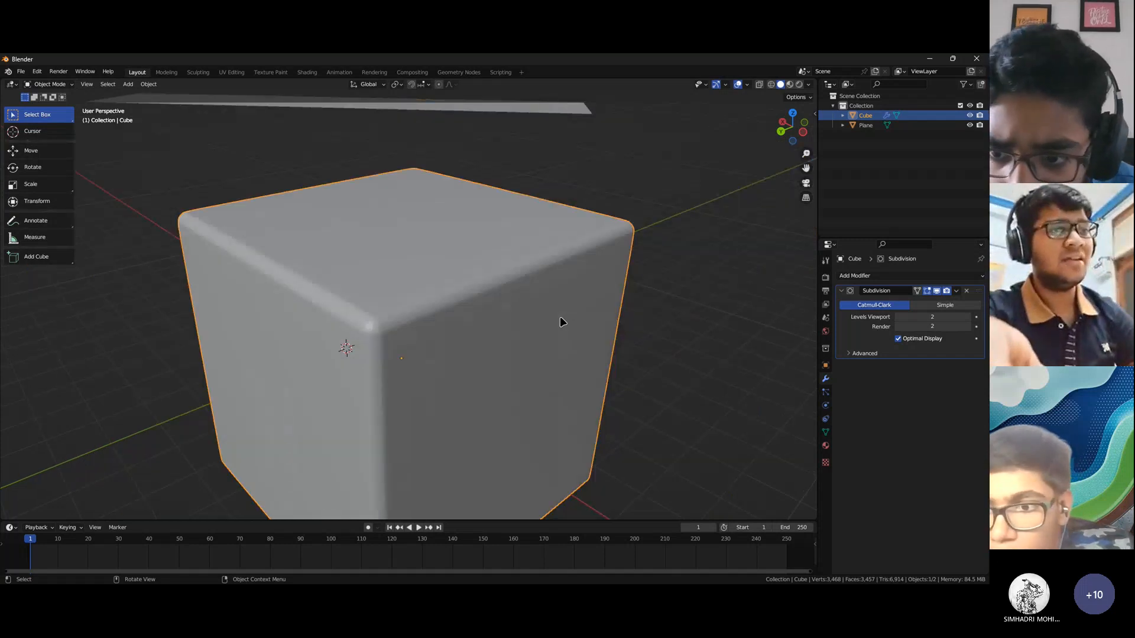
scroll(559, 317, up, 3)
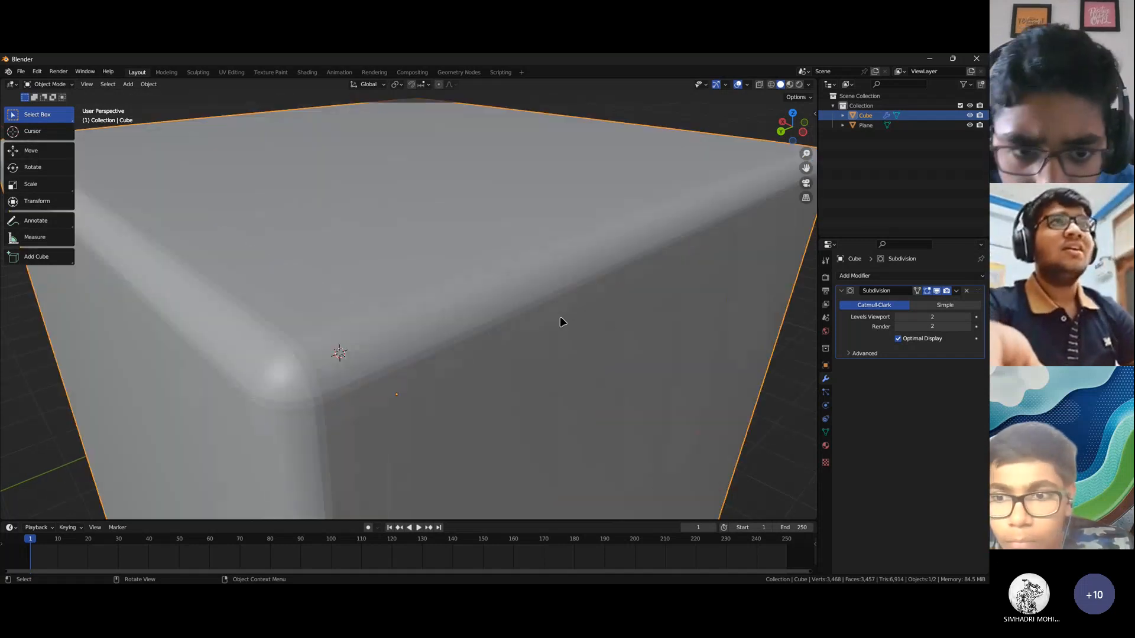
scroll(559, 317, down, 5)
scroll(654, 362, up, 5)
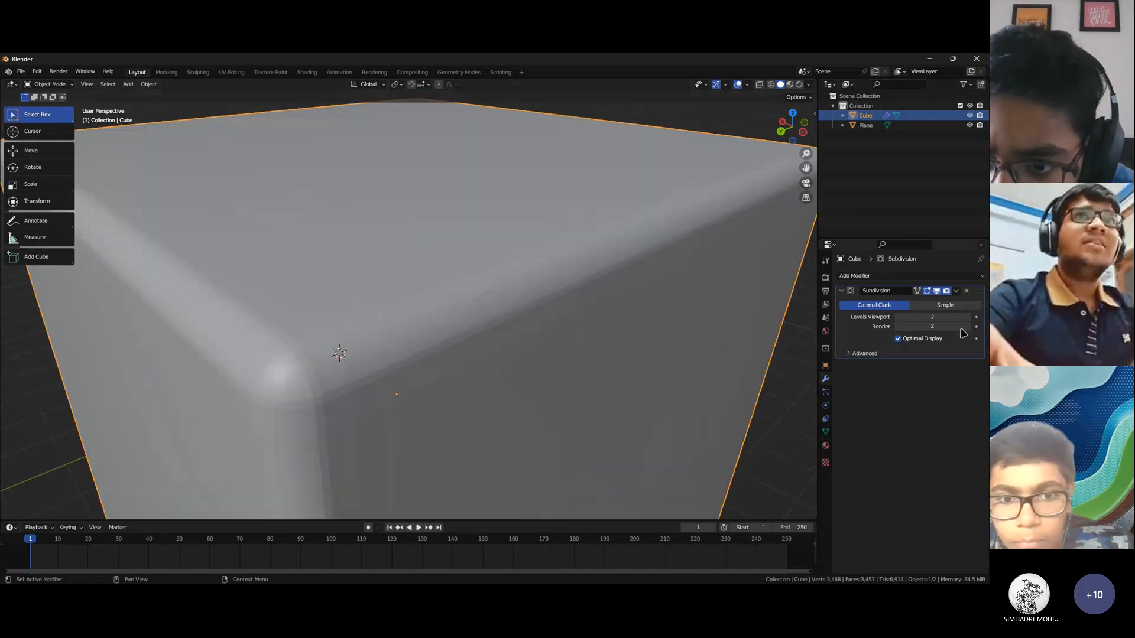
scroll(710, 330, down, 5)
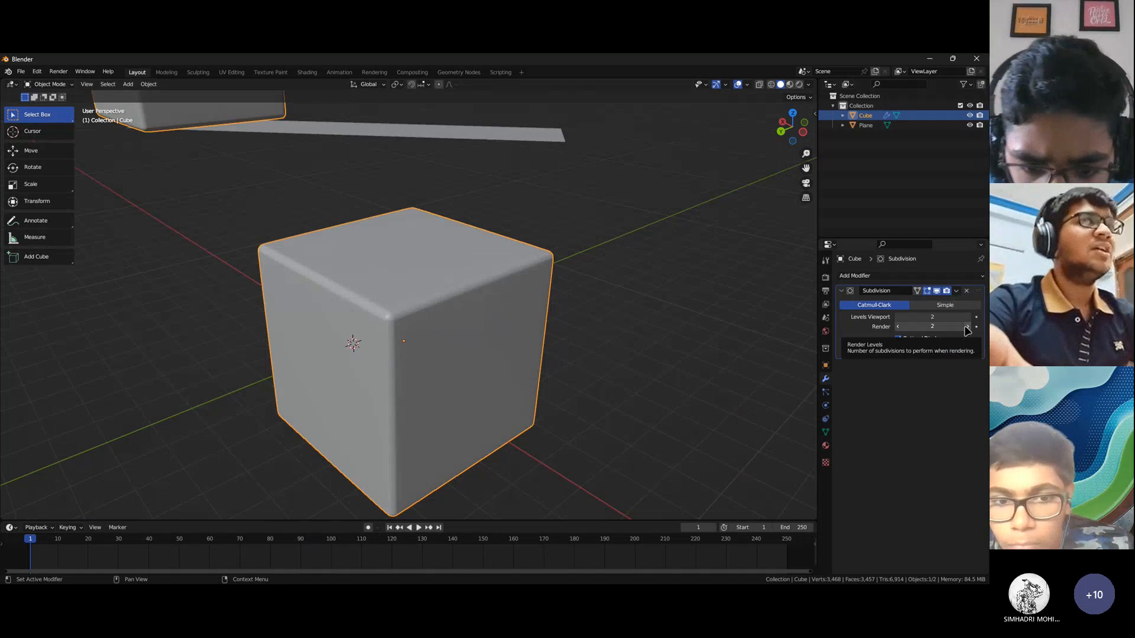
Set the Subdivision modifier's render levels to 3 and its viewport levels to 3
click(968, 330)
scroll(459, 357, up, 4)
scroll(474, 317, down, 2)
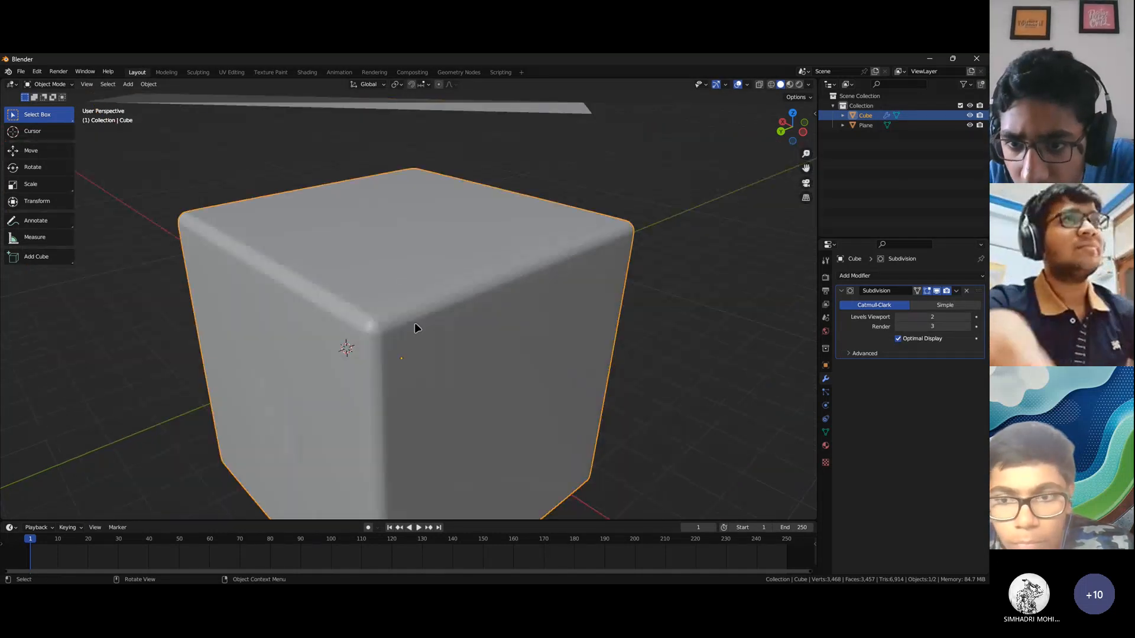
click(968, 319)
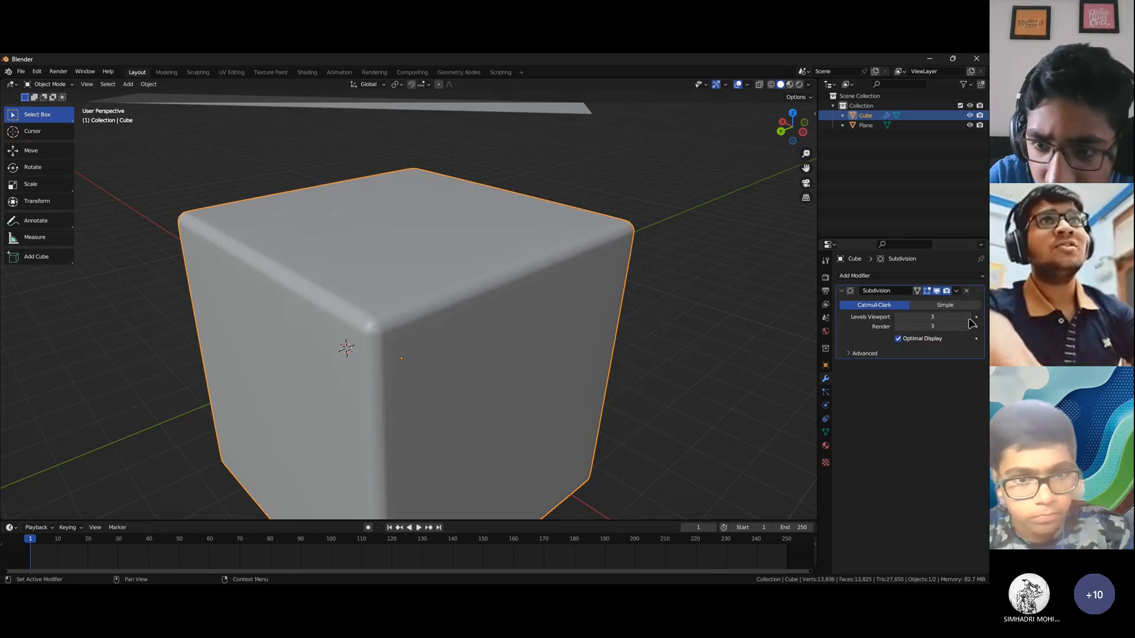
scroll(441, 319, up, 4)
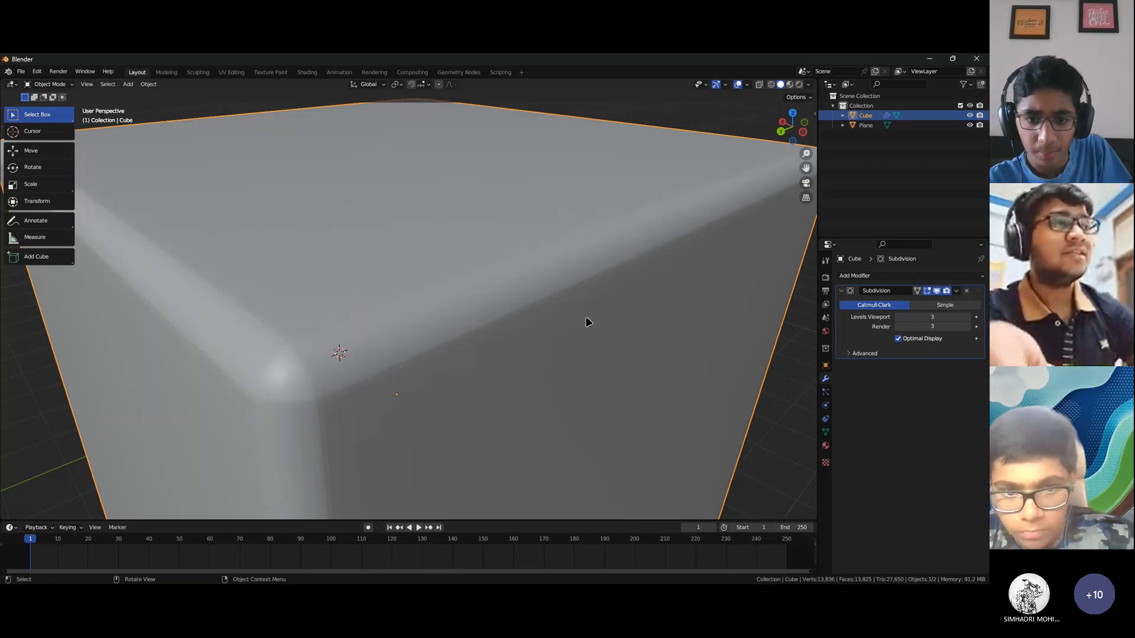
scroll(583, 325, down, 4)
scroll(536, 328, up, 4)
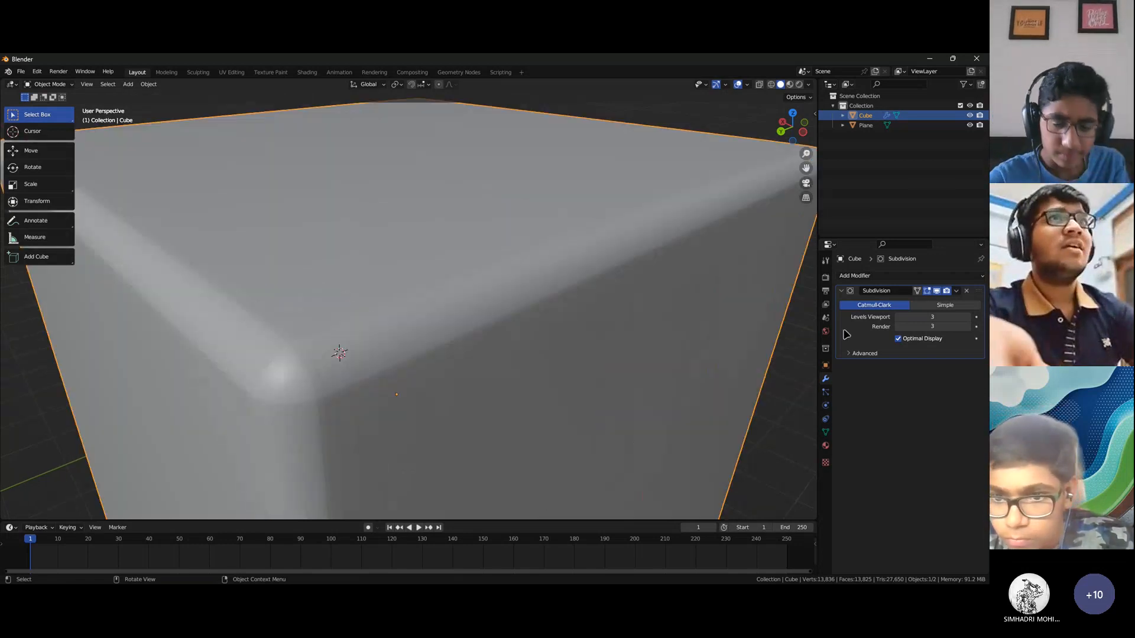
Compare the cube's corner with the modifier's viewport display off and on, and disable the modifier's render display
click(937, 291)
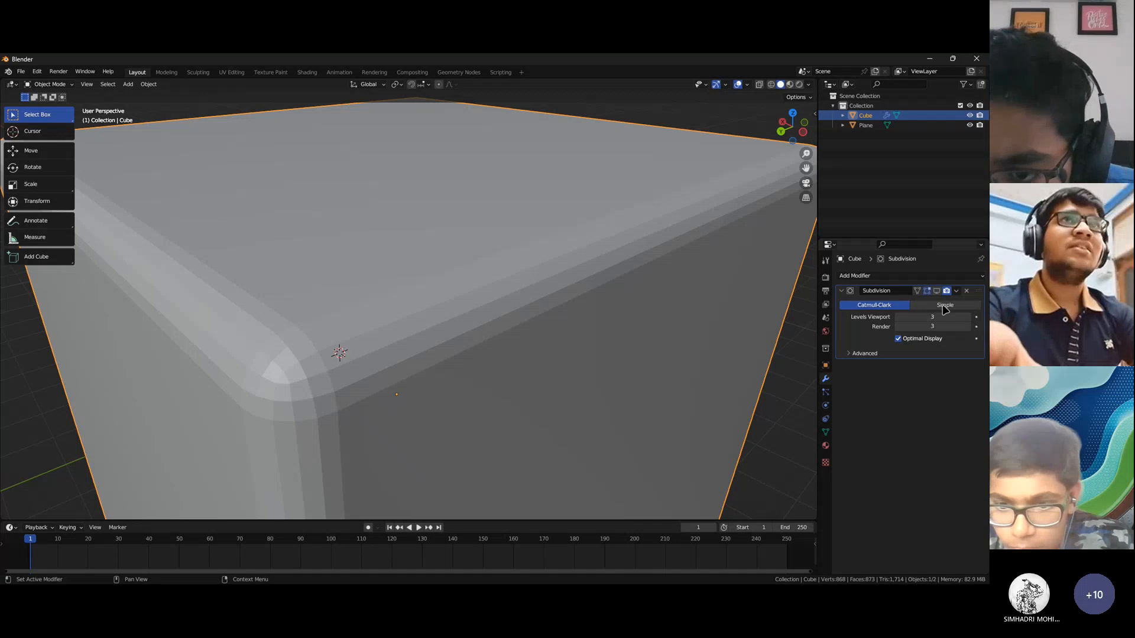
click(937, 291)
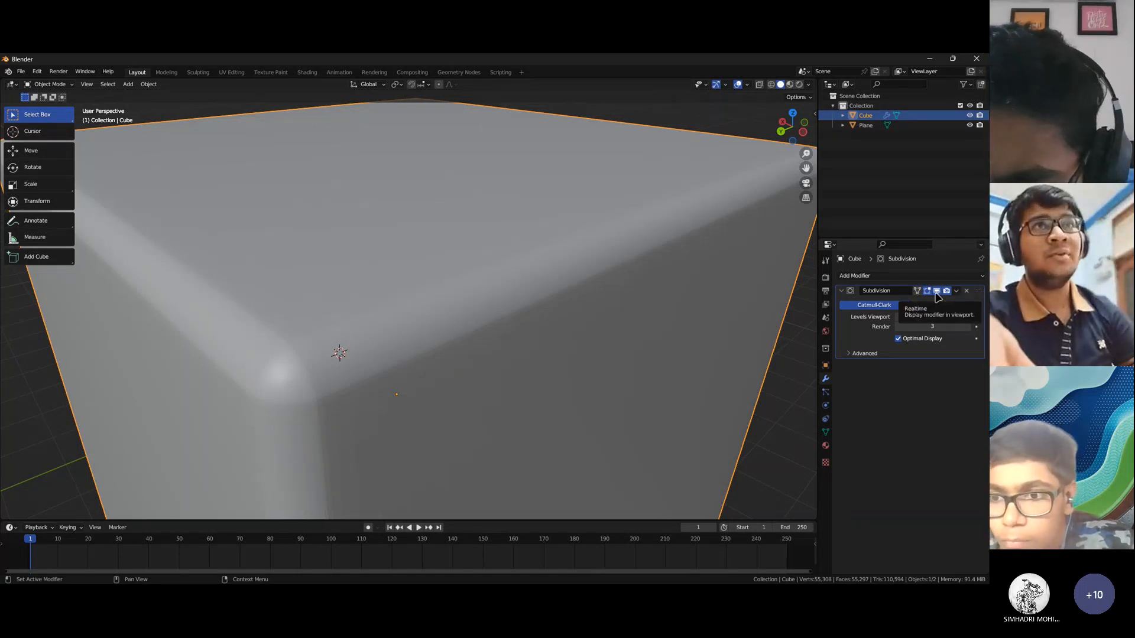
click(937, 290)
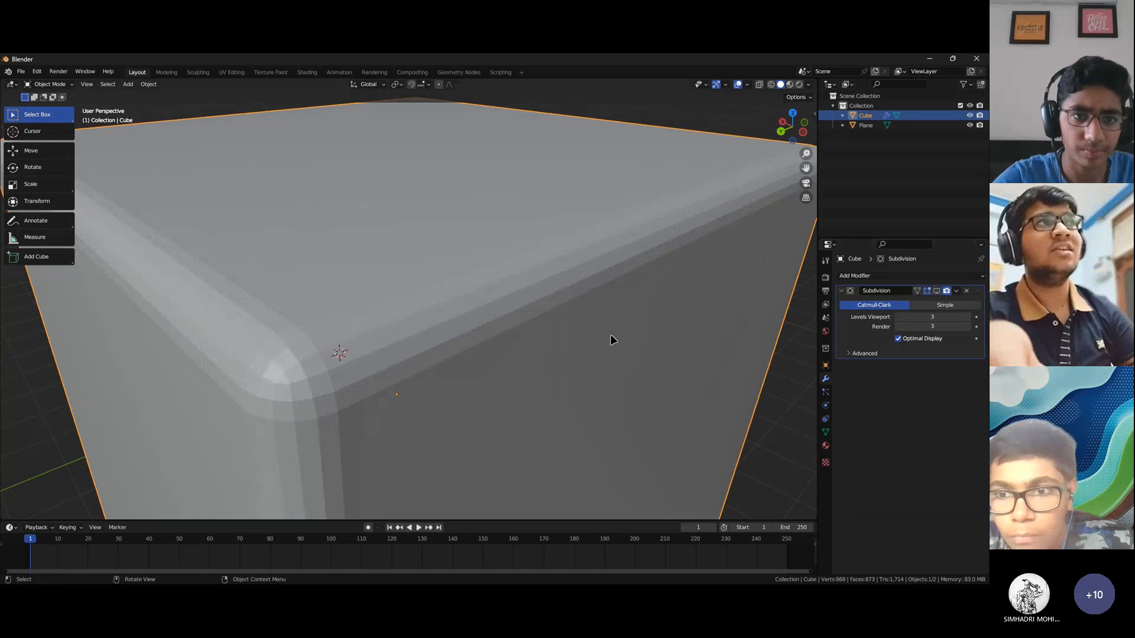
scroll(445, 312, down, 5)
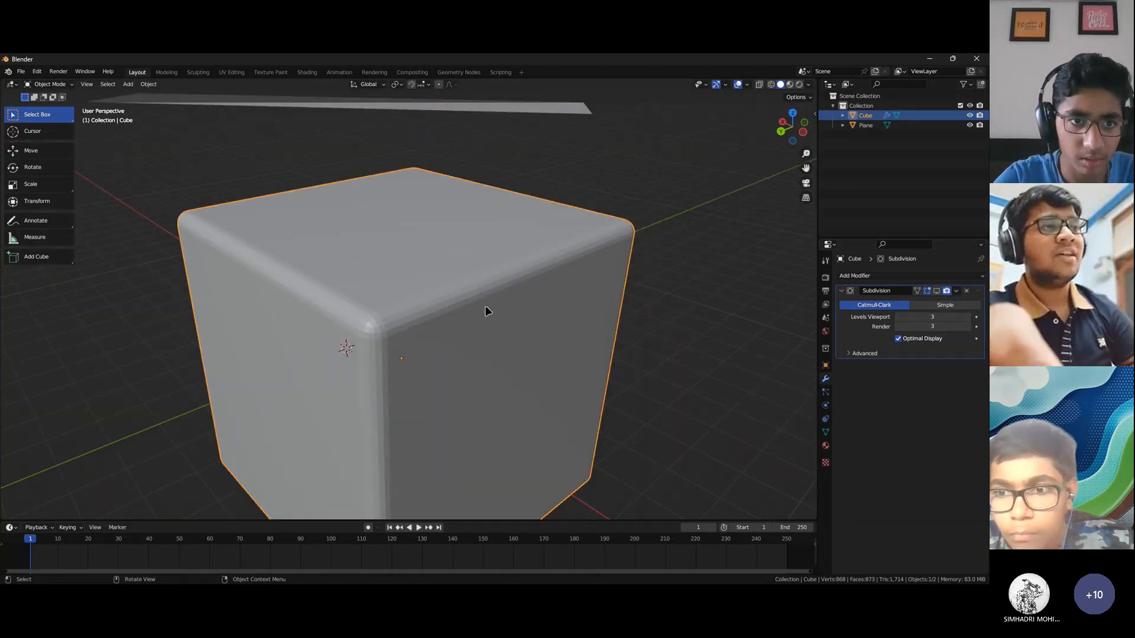
scroll(503, 300, up, 4)
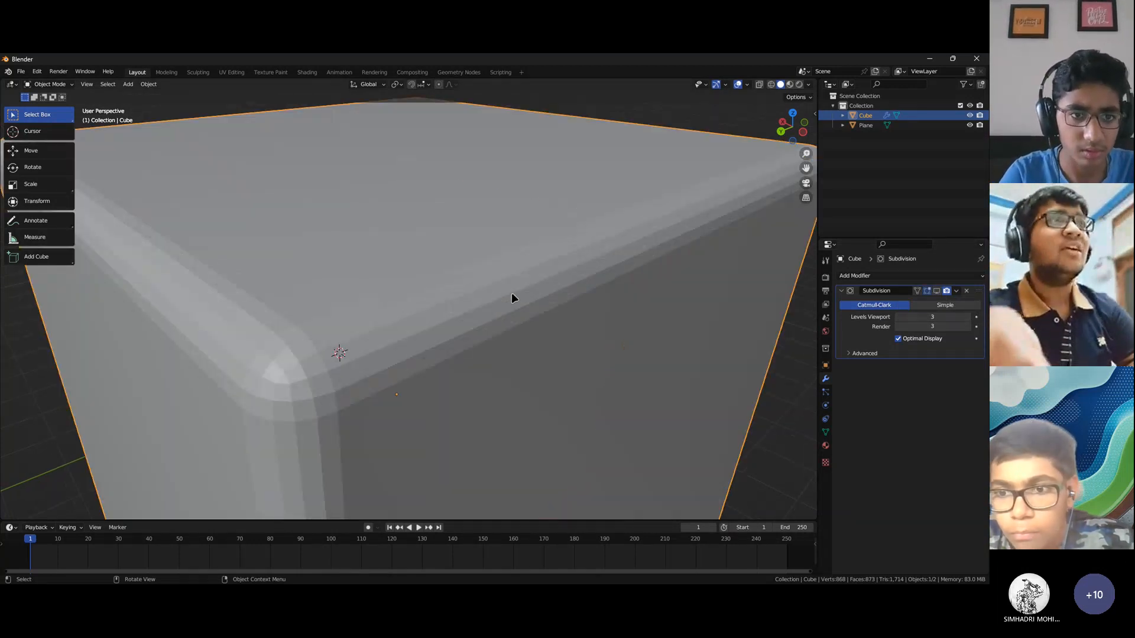
click(937, 292)
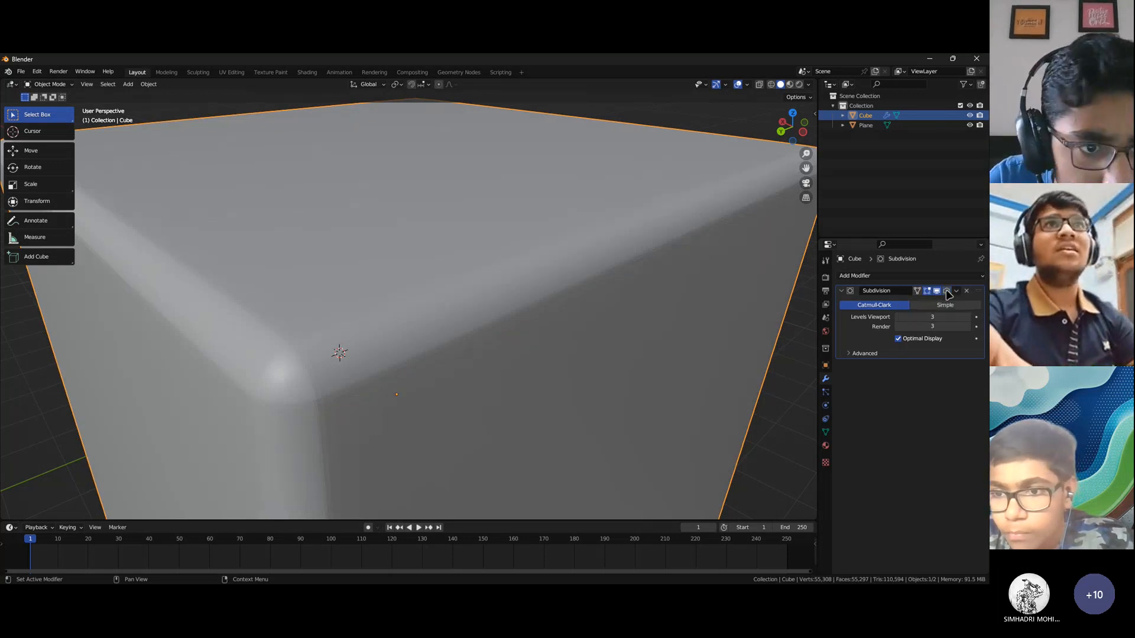
Remove the Subdivision modifier from the cubes
scroll(639, 301, down, 6)
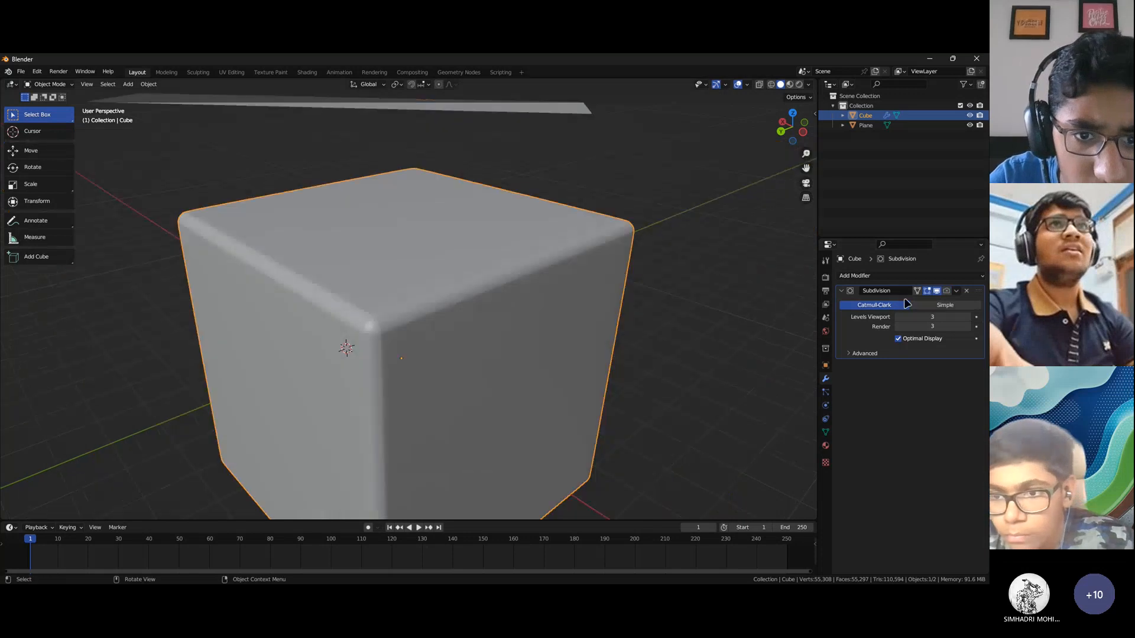
click(966, 292)
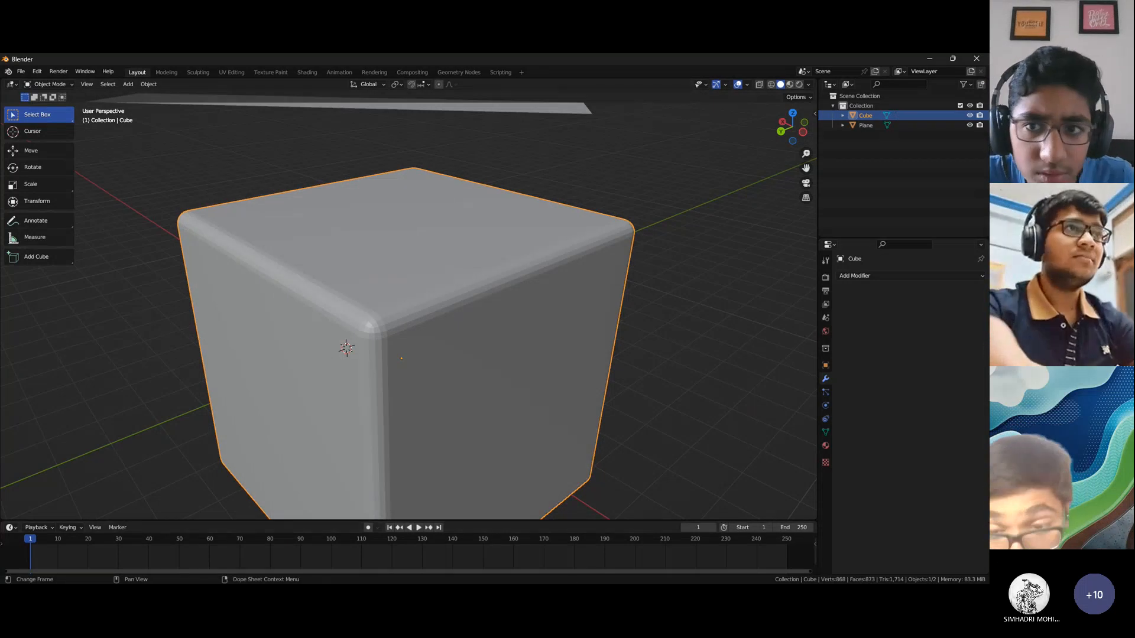
key(alt+Tab)
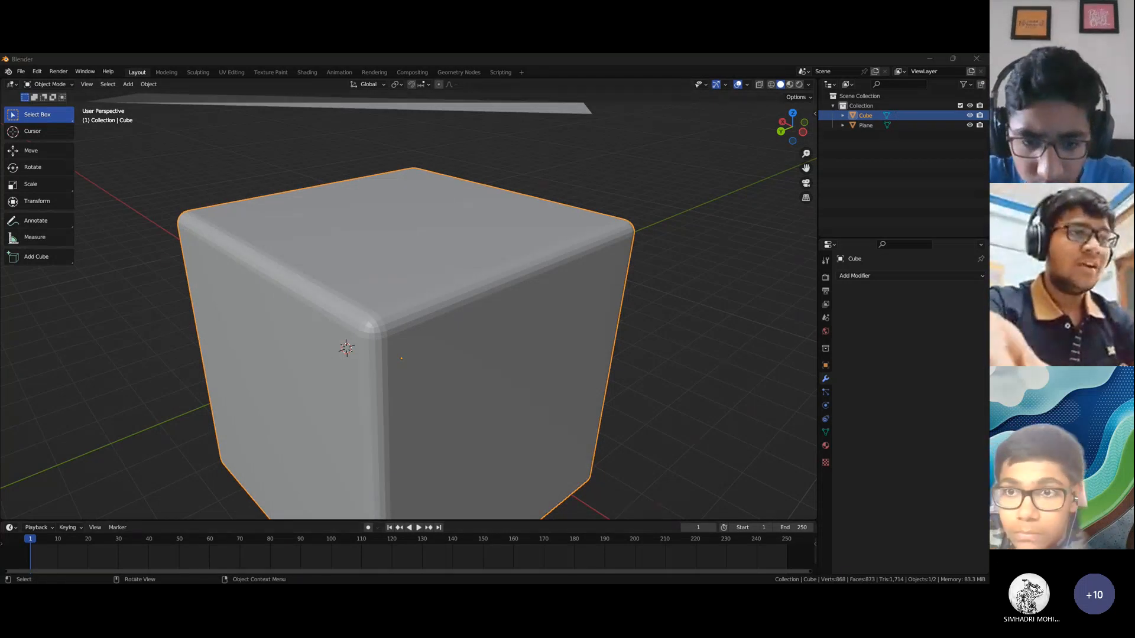
key(alt+Tab)
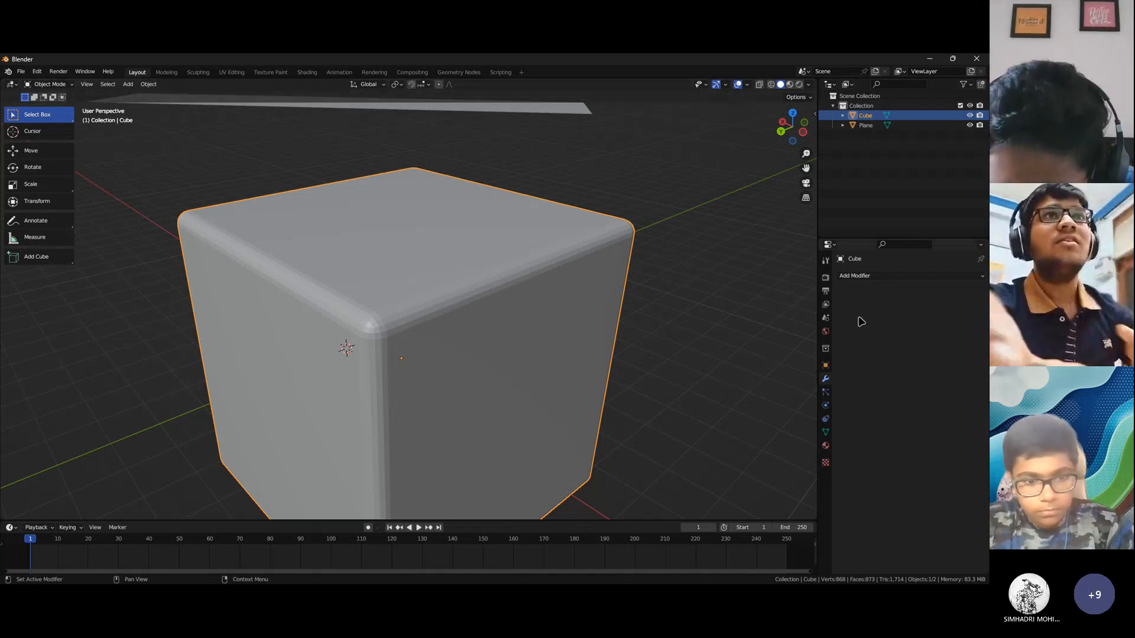
click(826, 365)
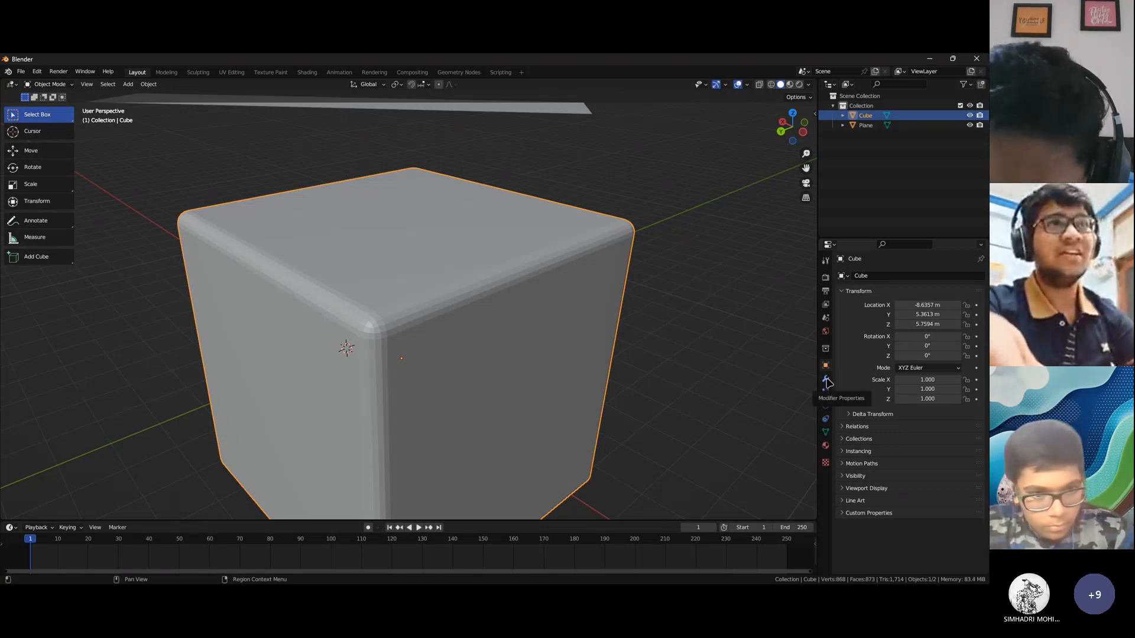
click(826, 381)
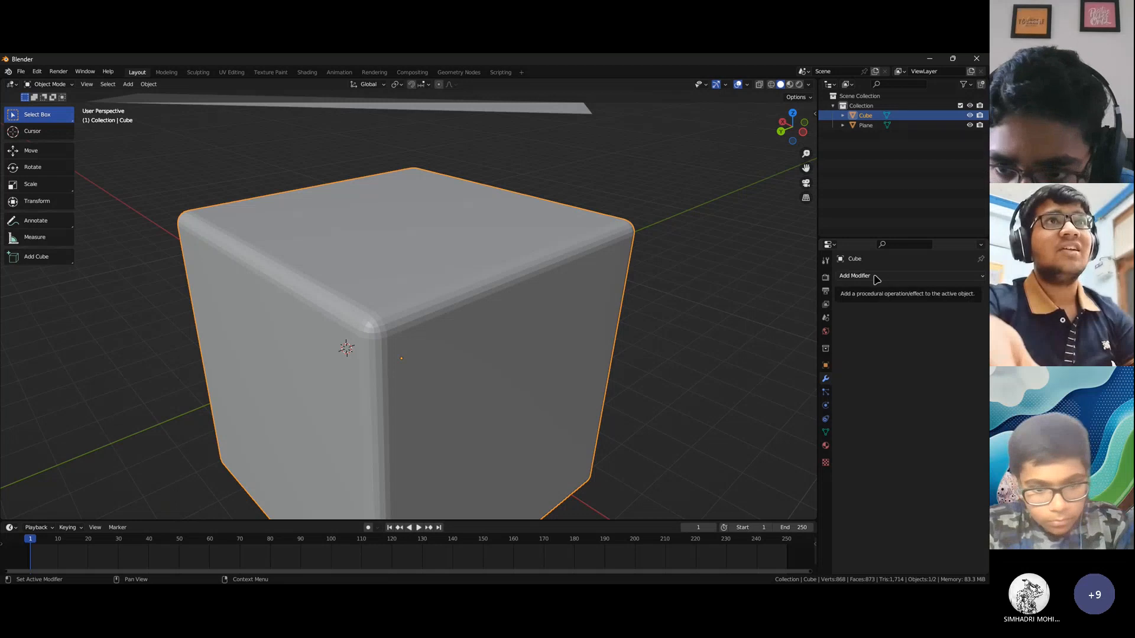
click(877, 277)
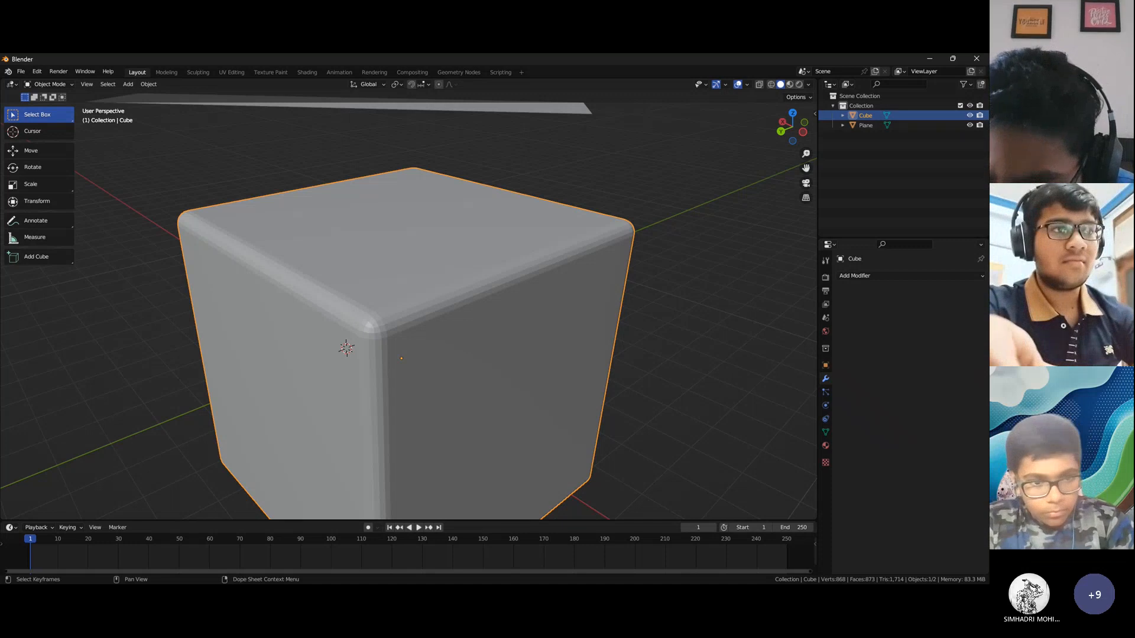
Apply Shade Smooth to the beveled cubes
scroll(659, 406, down, 3)
mouse_move(659, 406)
middle_down()
mouse_move(672, 406)
mouse_move(658, 406)
middle_up()
scroll(626, 405, down, 5)
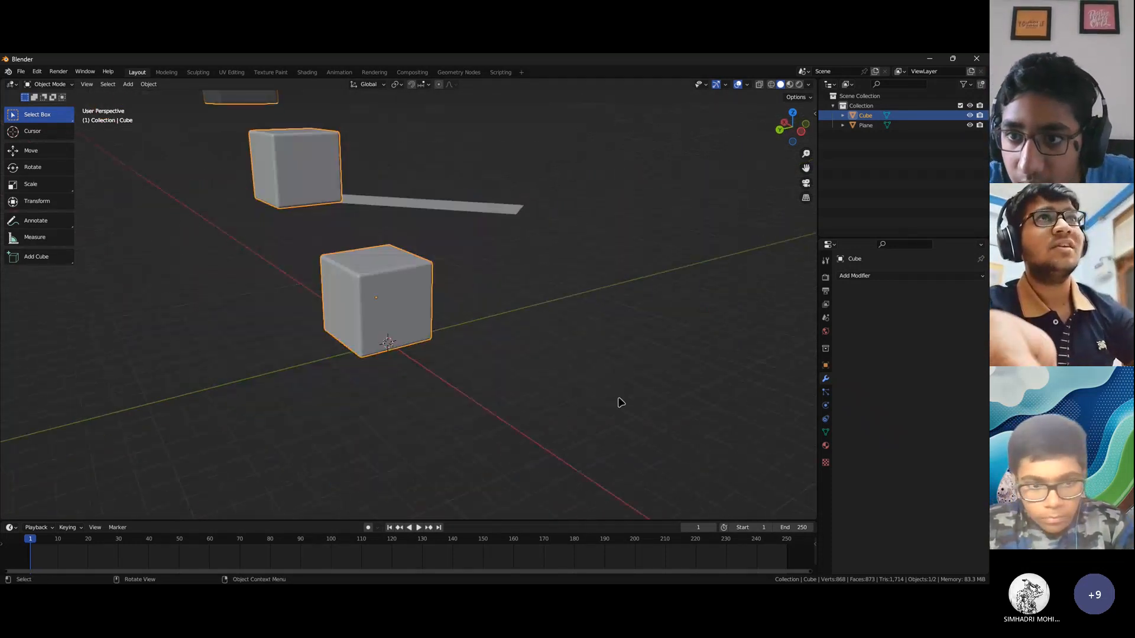
scroll(628, 401, up, 5)
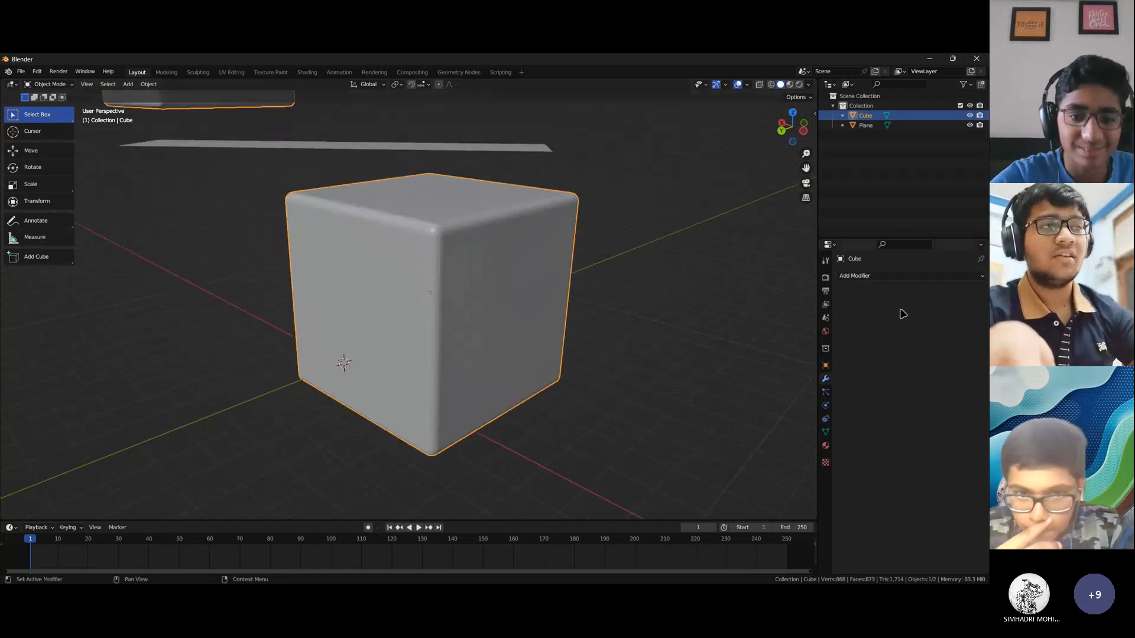
scroll(522, 340, down, 2)
scroll(521, 337, up, 5)
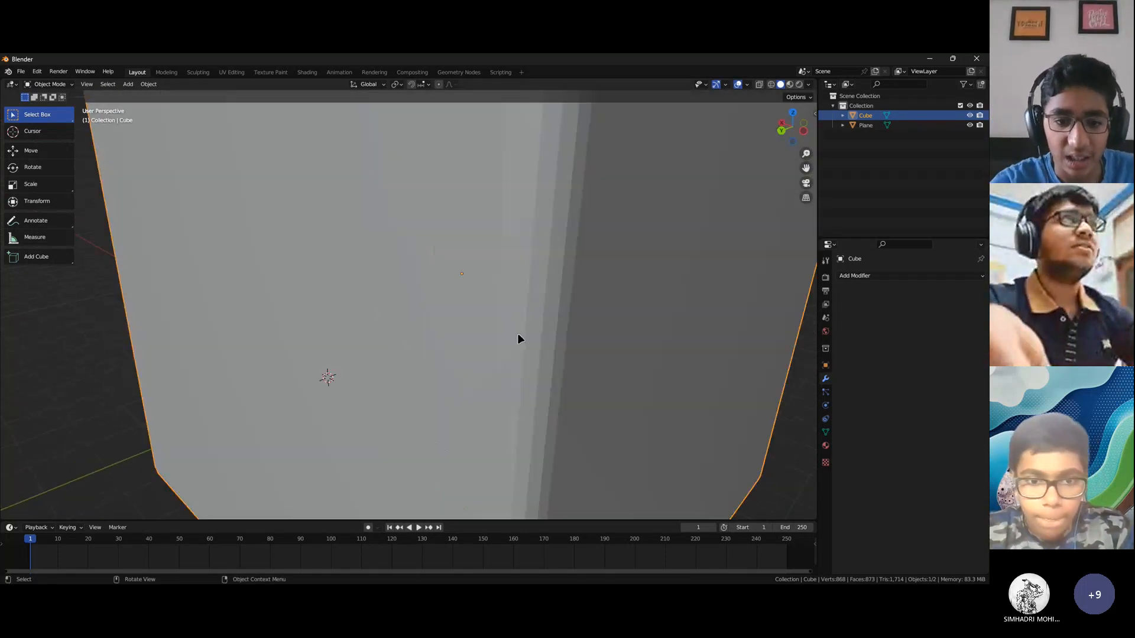
scroll(521, 334, down, 3)
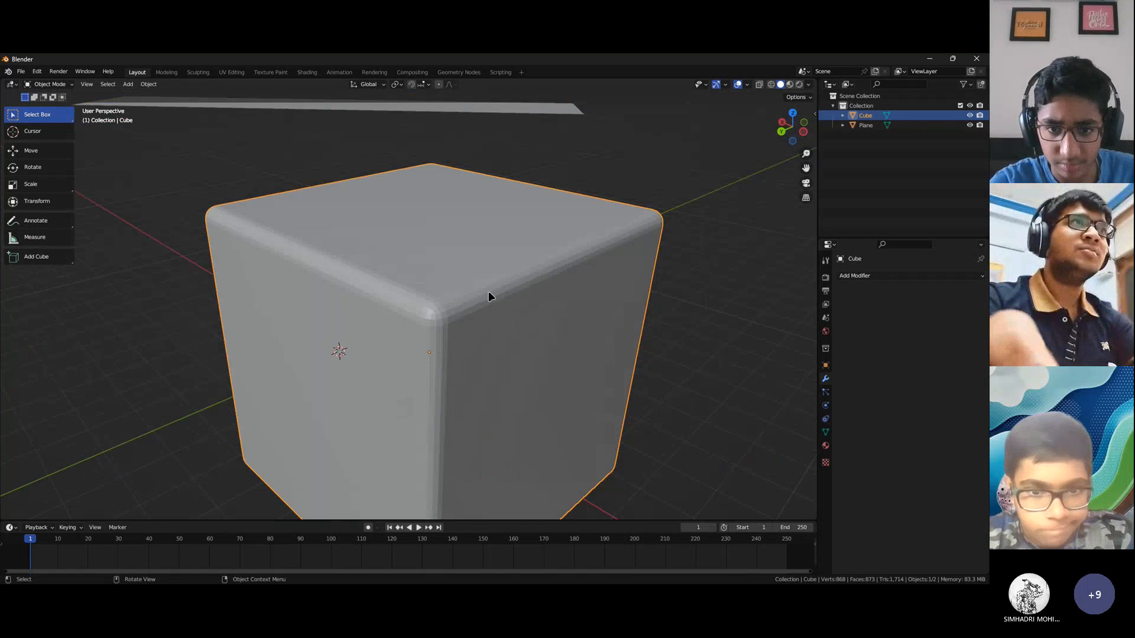
right_click(510, 267)
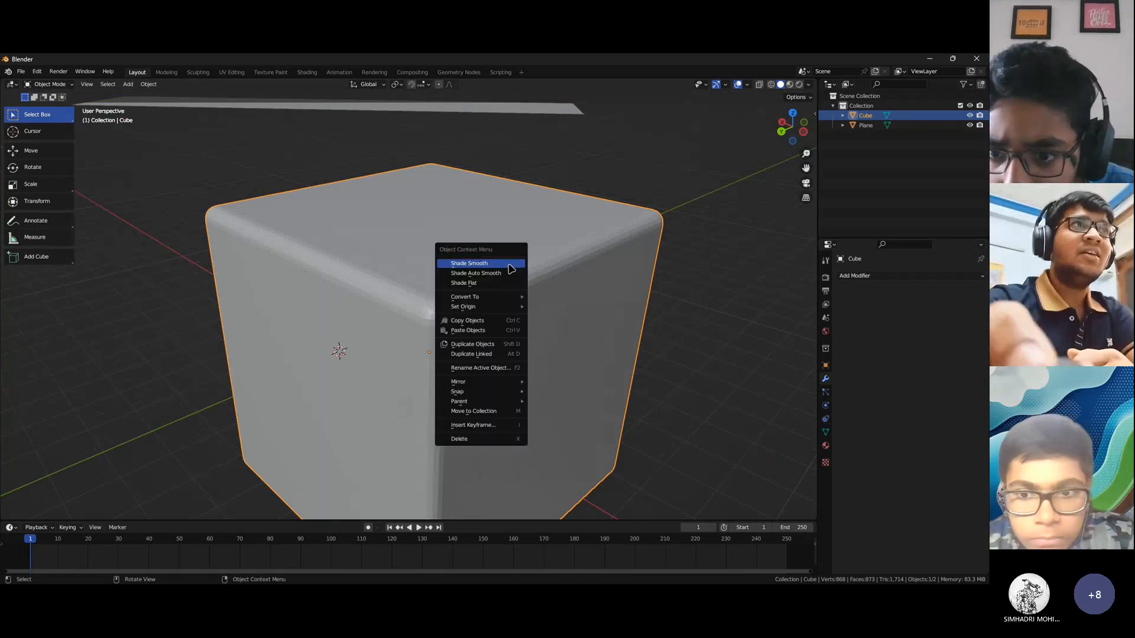
click(470, 264)
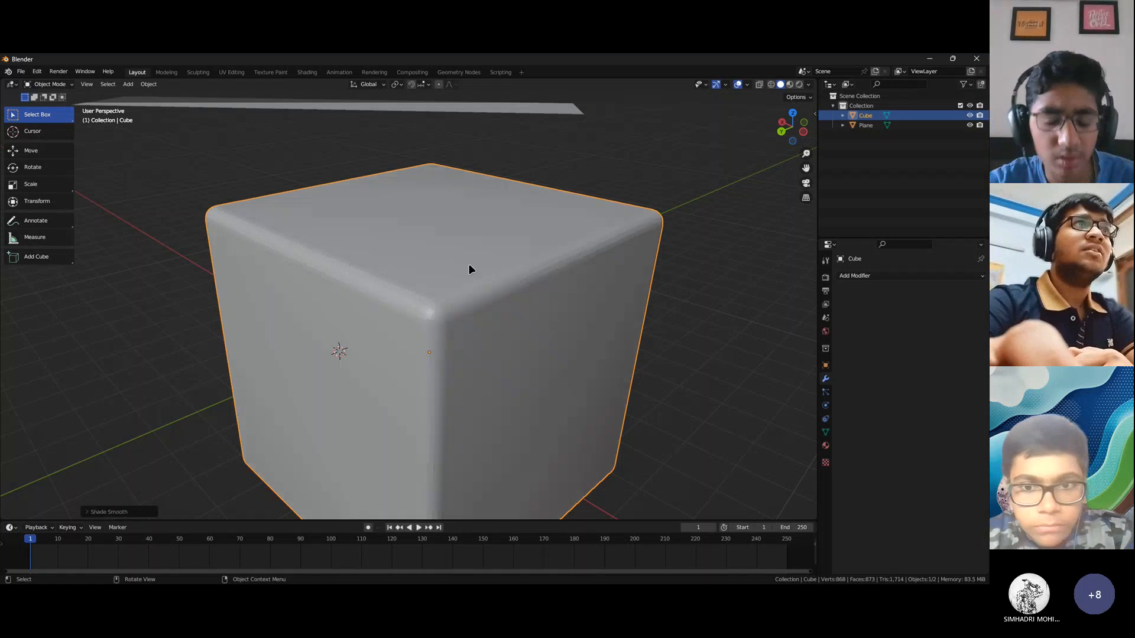
Examine the smooth-shaded edges and corner of the cube up close and from farther away
scroll(445, 305, up, 5)
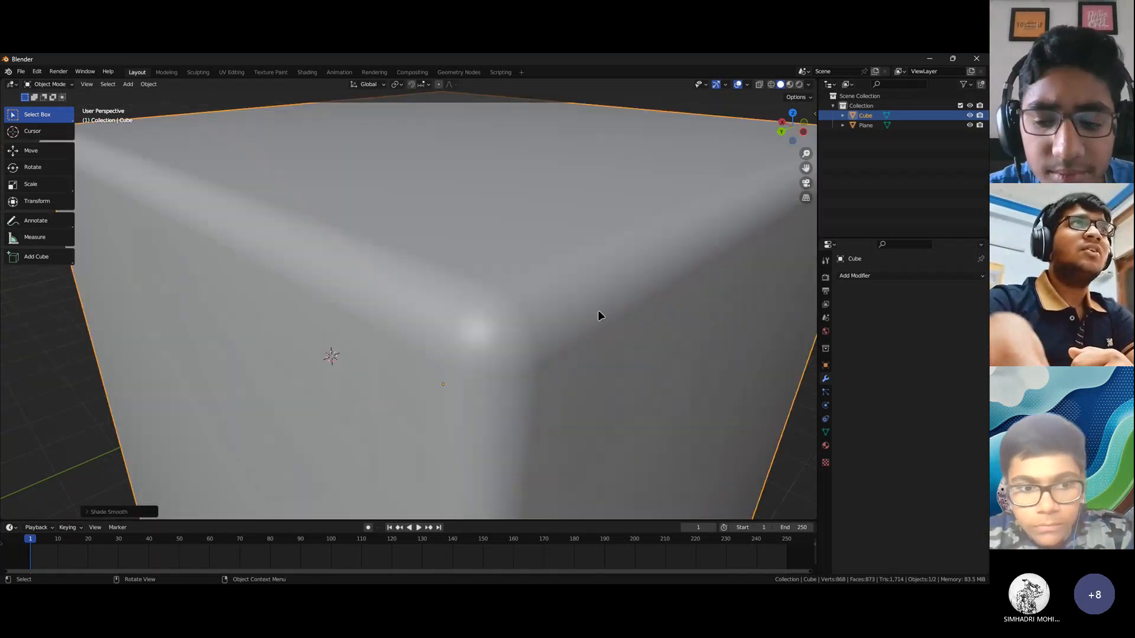
scroll(625, 287, down, 4)
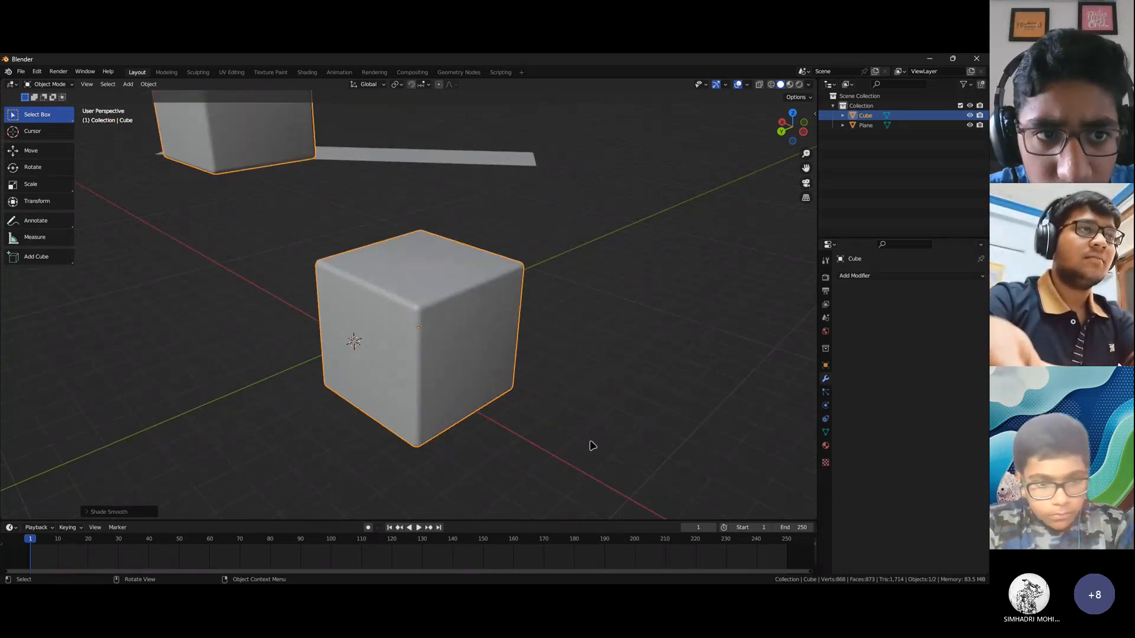
scroll(575, 447, up, 2)
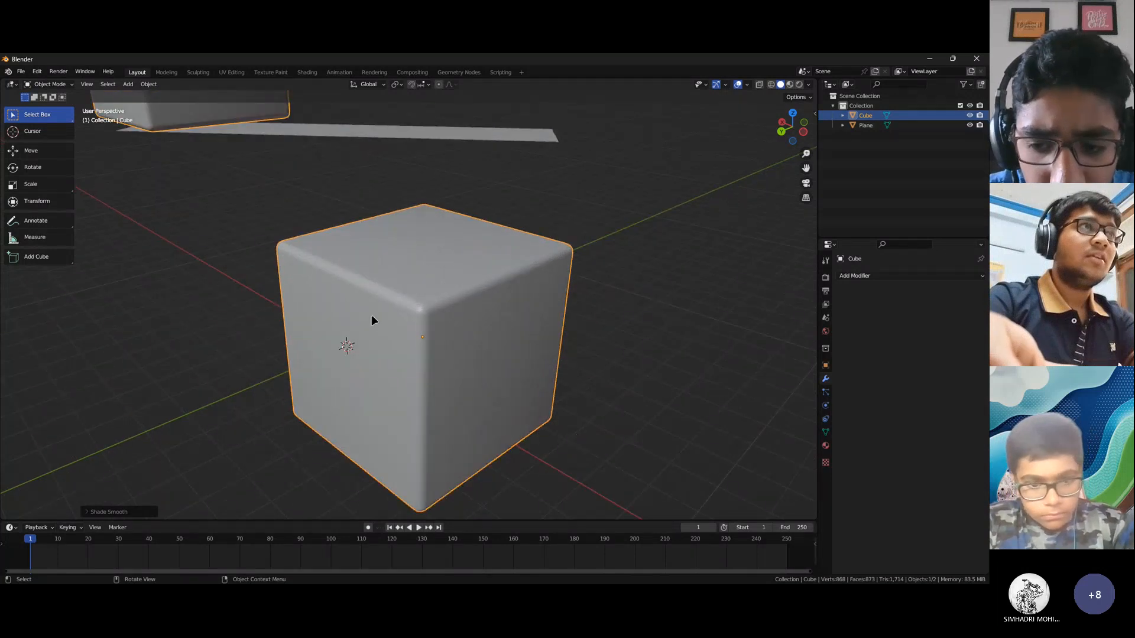
scroll(376, 324, down, 5)
scroll(376, 324, up, 2)
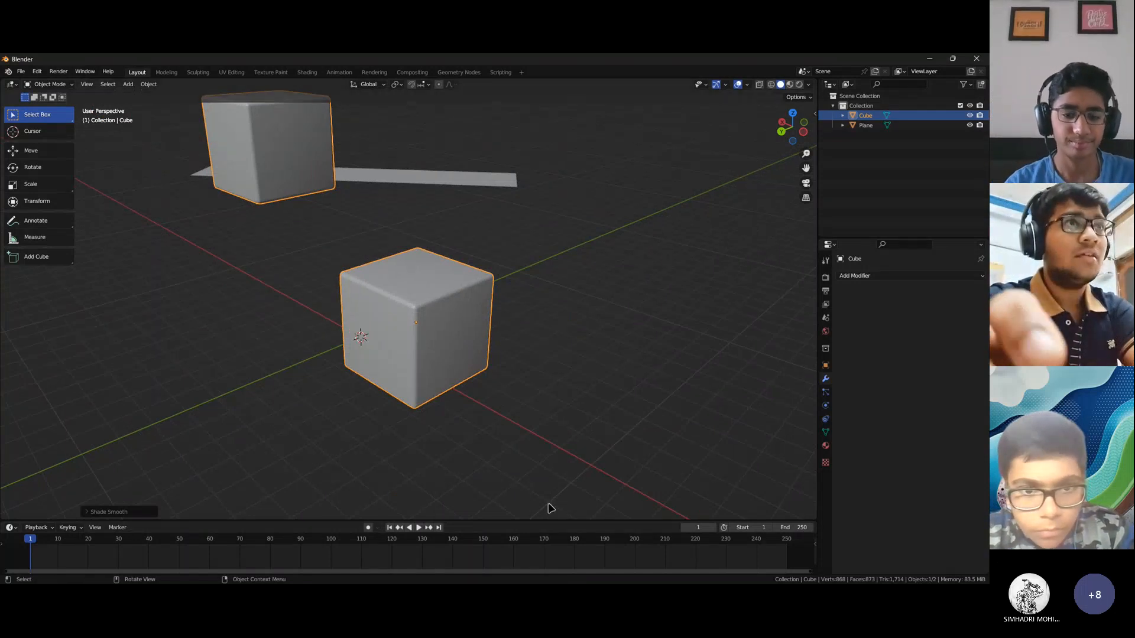
mouse_move(566, 454)
middle_down()
mouse_move(601, 451)
mouse_move(569, 468)
mouse_move(571, 459)
middle_up()
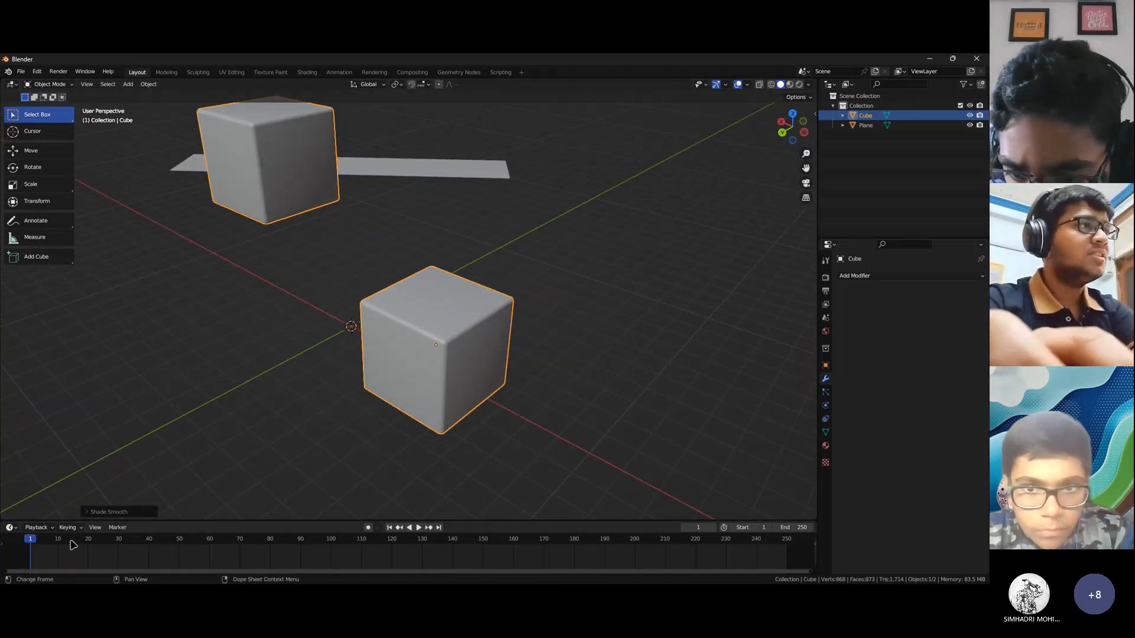
Play the timeline briefly and scrub the current frame to 21
key(space)
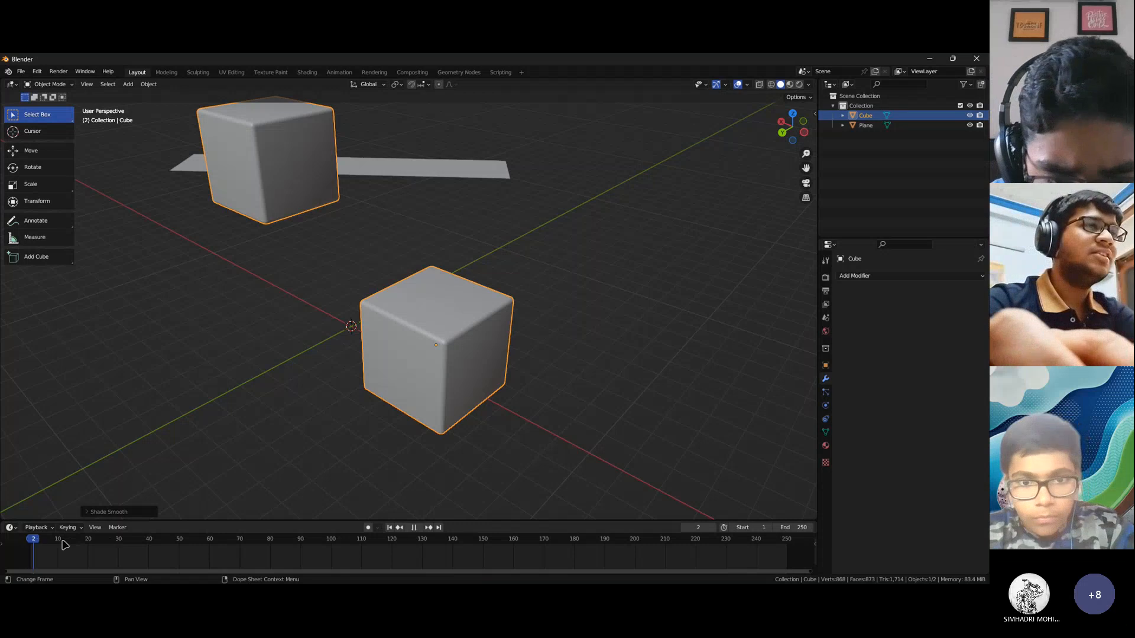
click(265, 549)
drag(264, 547, 93, 554)
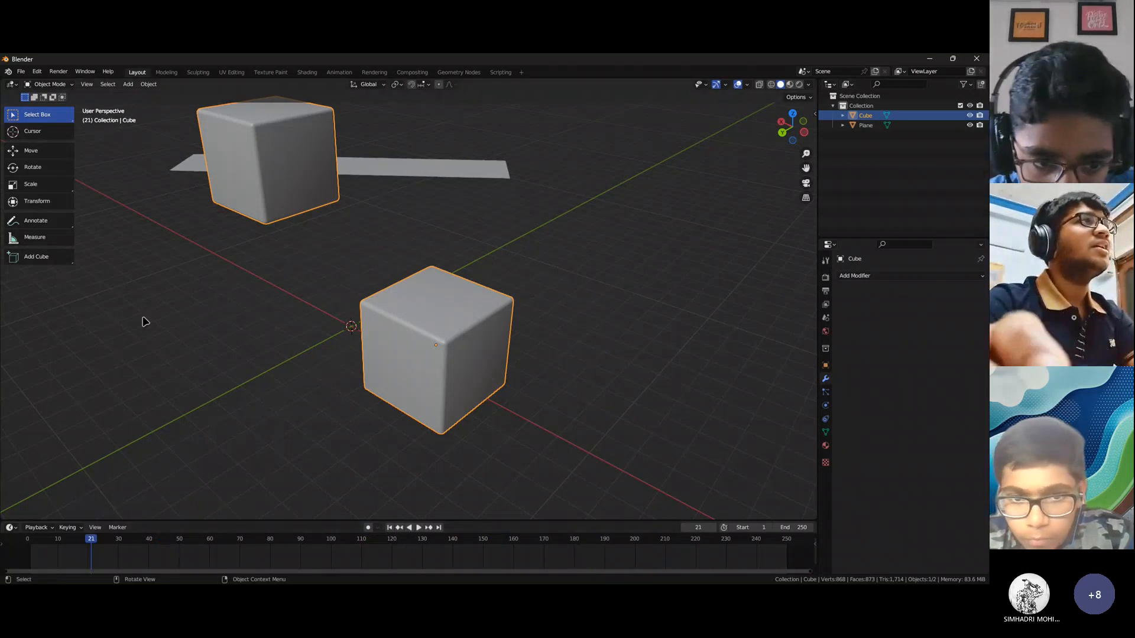
scroll(180, 323, up, 1)
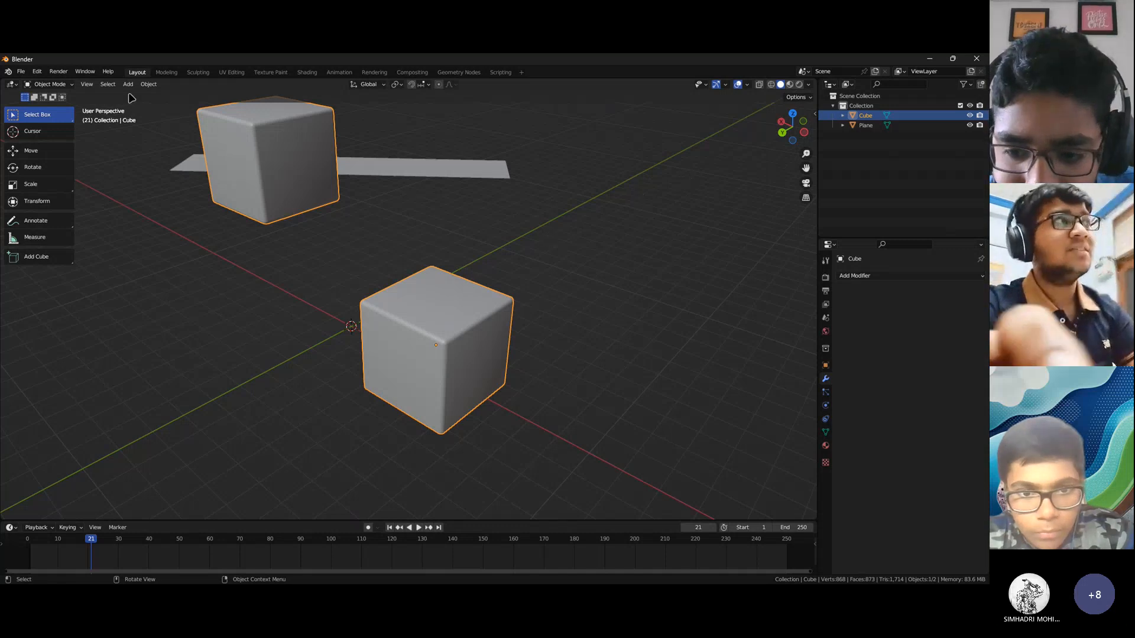
click(21, 72)
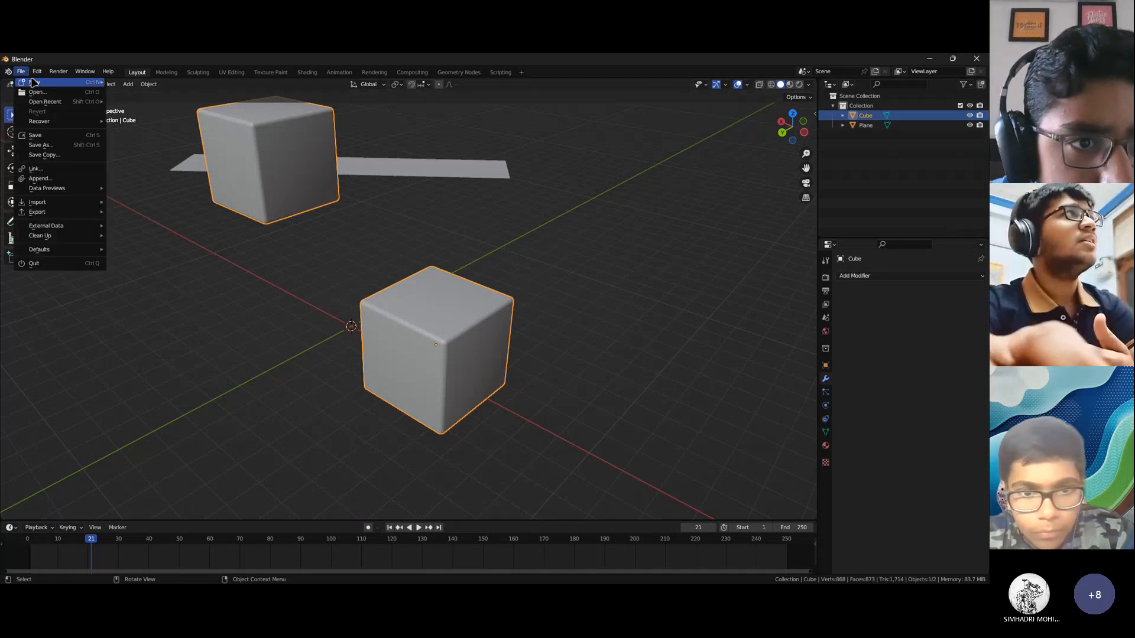
mouse_move(33, 82)
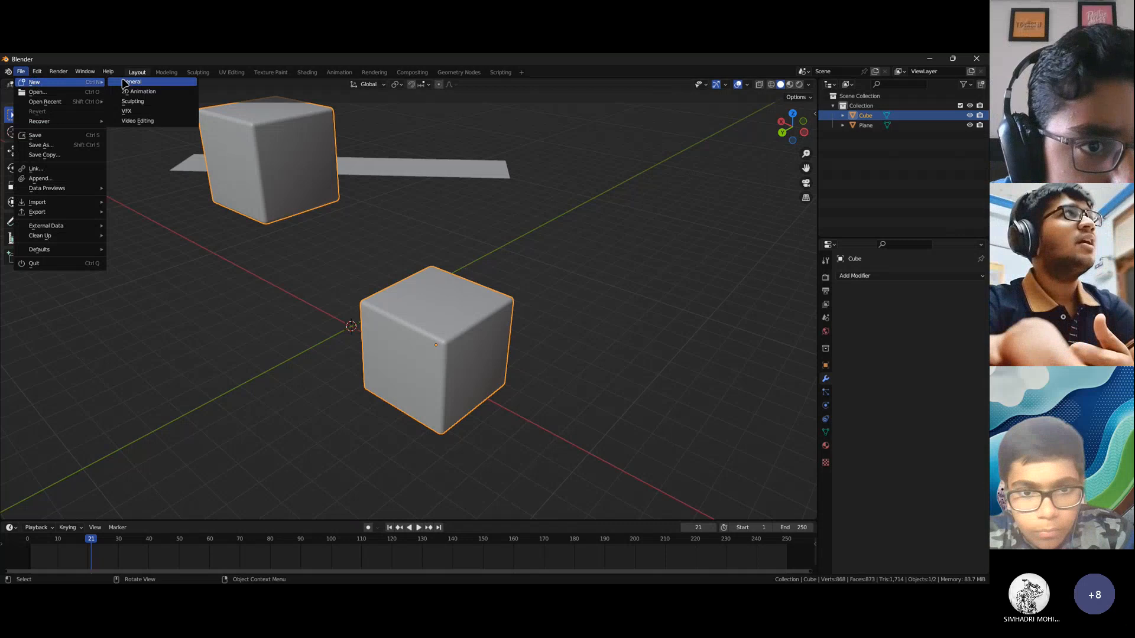
click(21, 72)
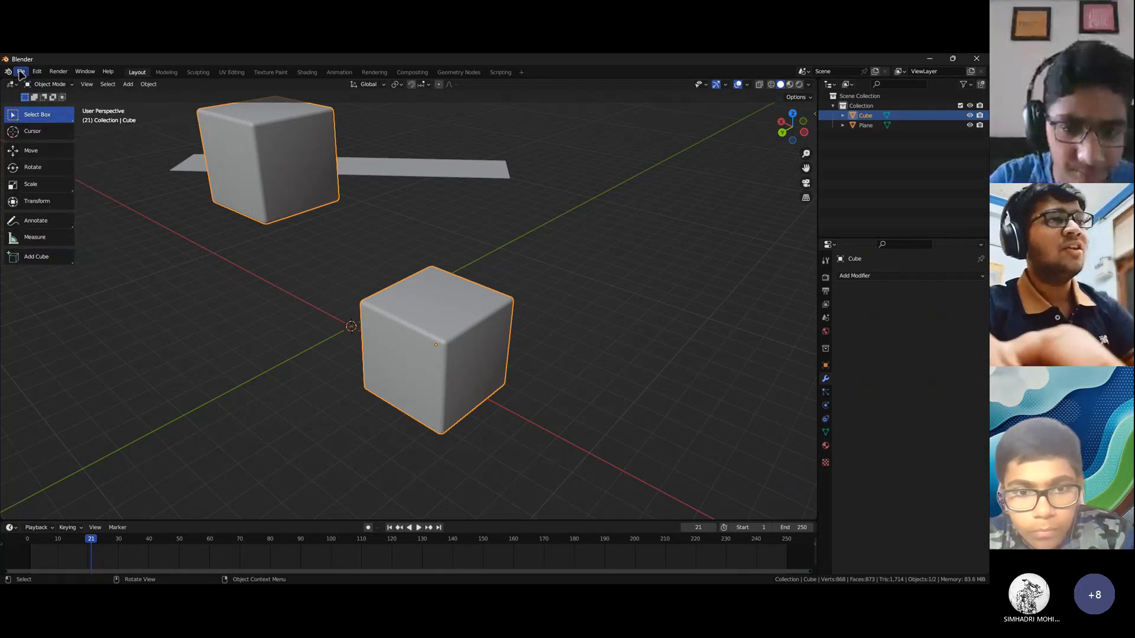
Start a new General file without saving the changes to the current one
click(21, 72)
mouse_move(35, 83)
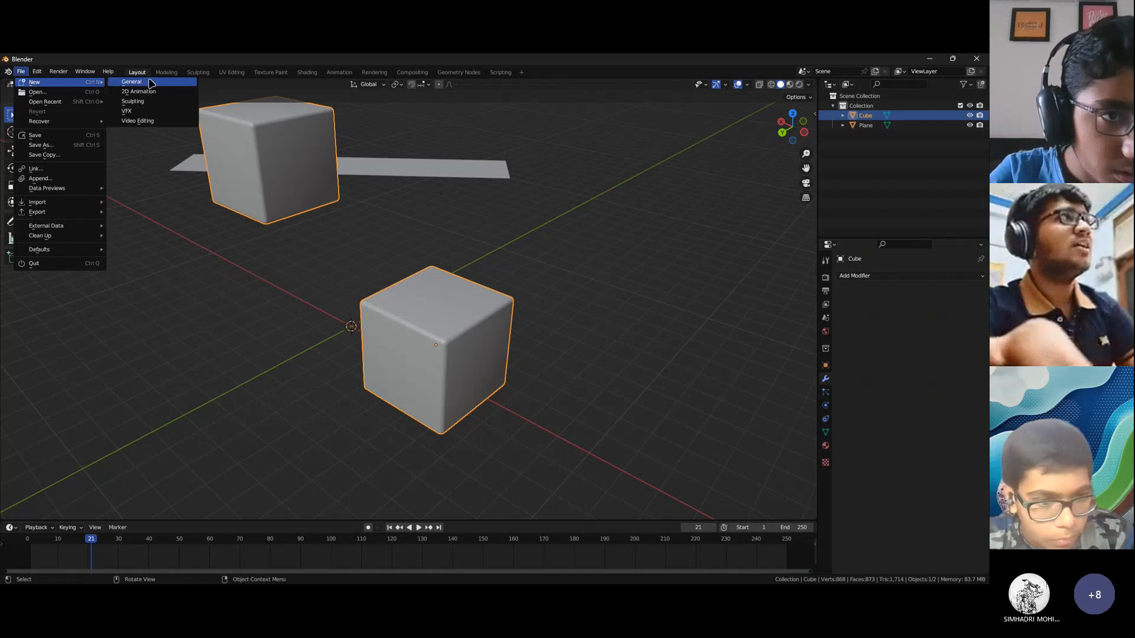
click(150, 84)
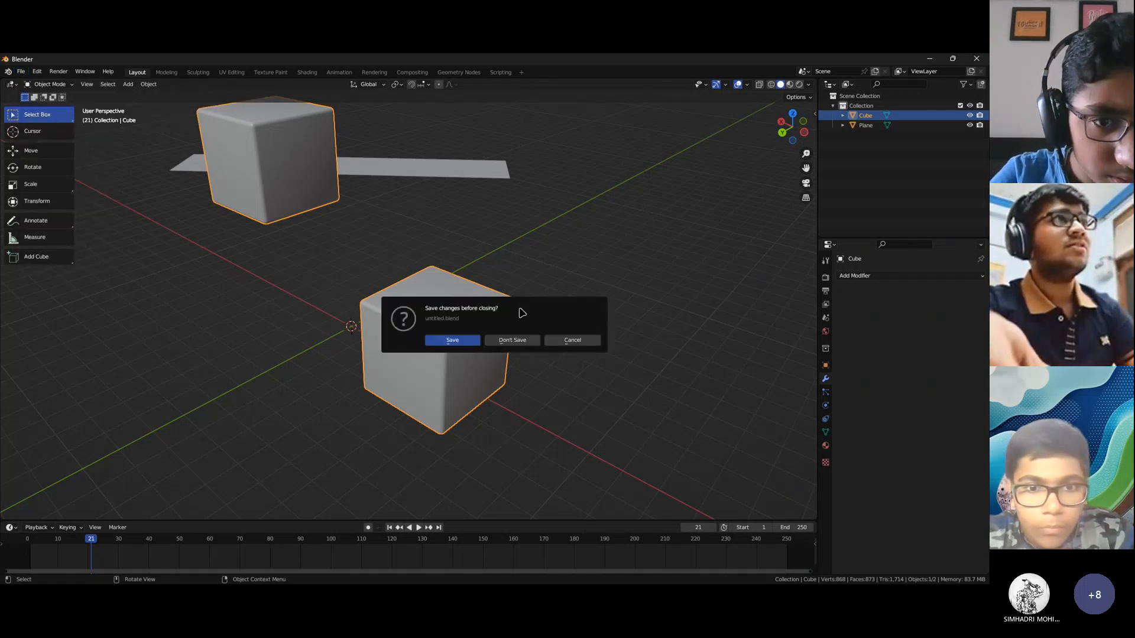
click(512, 341)
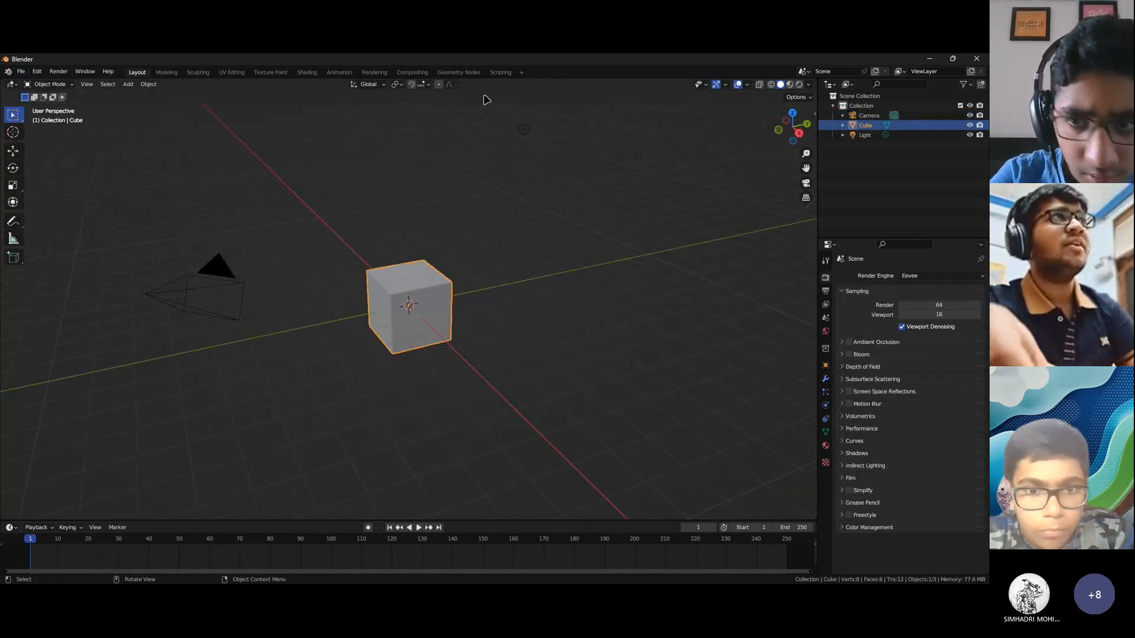
Open Dispenser Image.png from the Downloads folder in the Rendering workspace's image editor and enlarge it for viewing
click(376, 72)
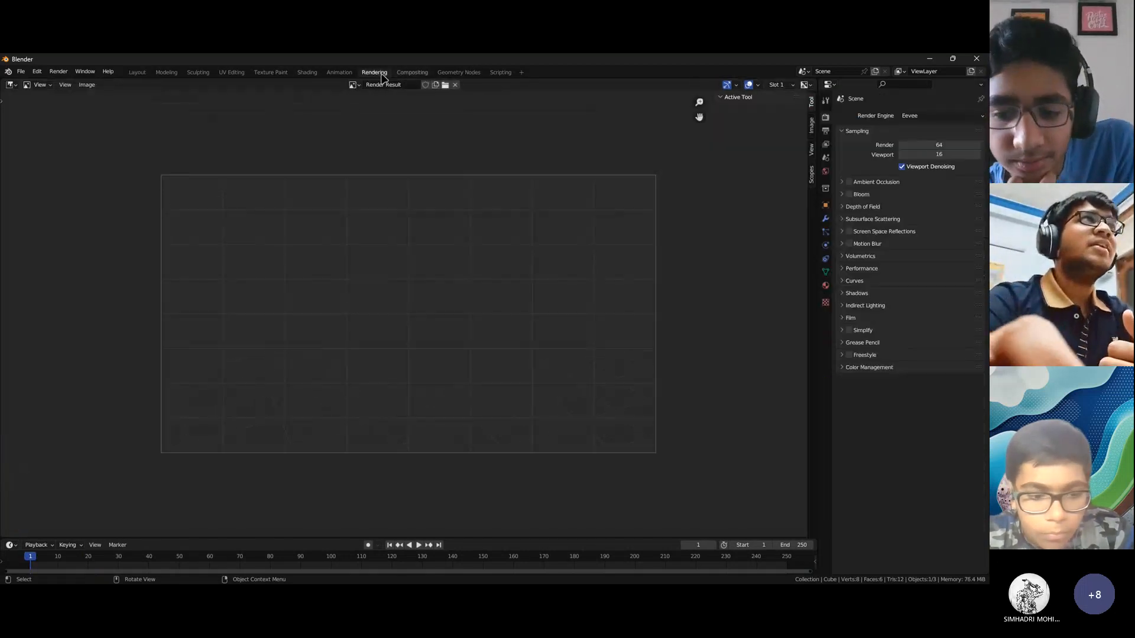
click(440, 84)
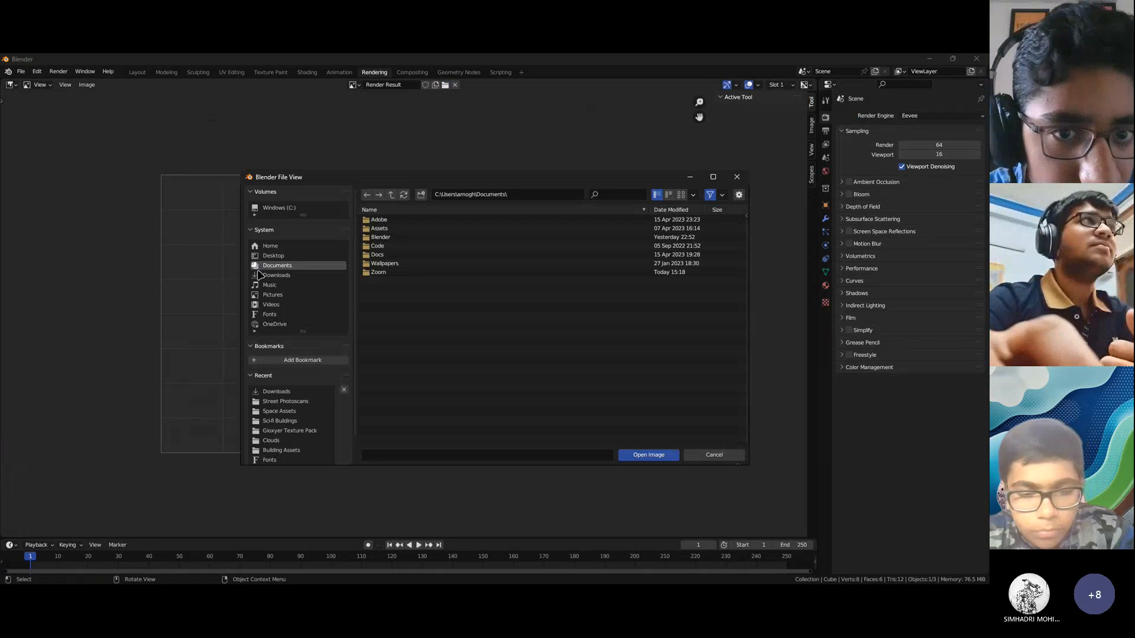
click(260, 276)
double_click(389, 281)
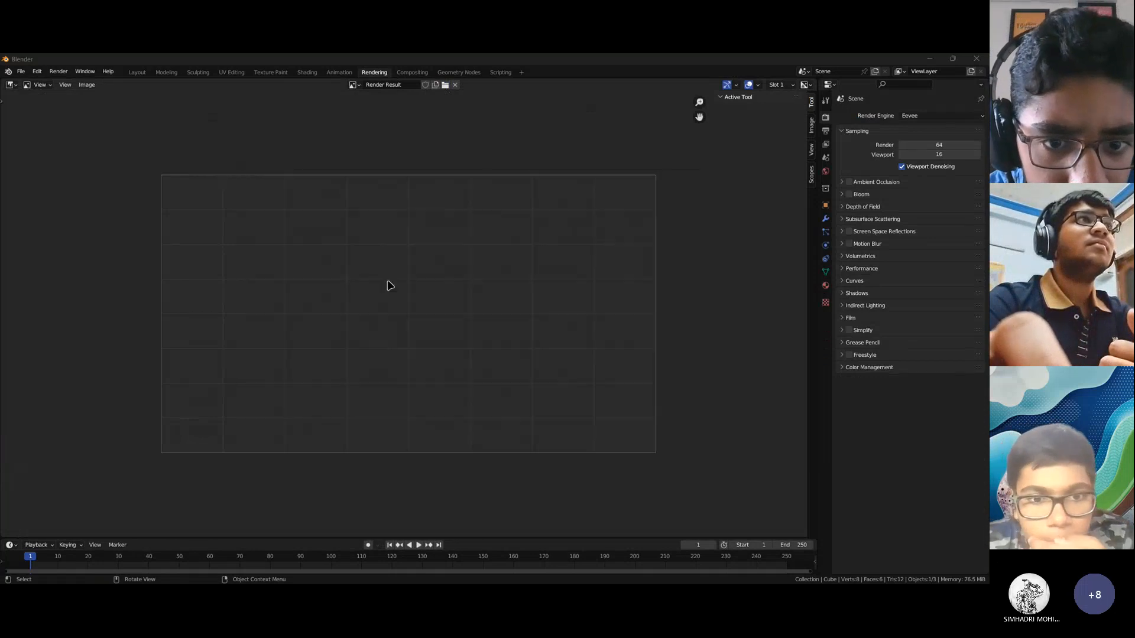
scroll(388, 279, up, 4)
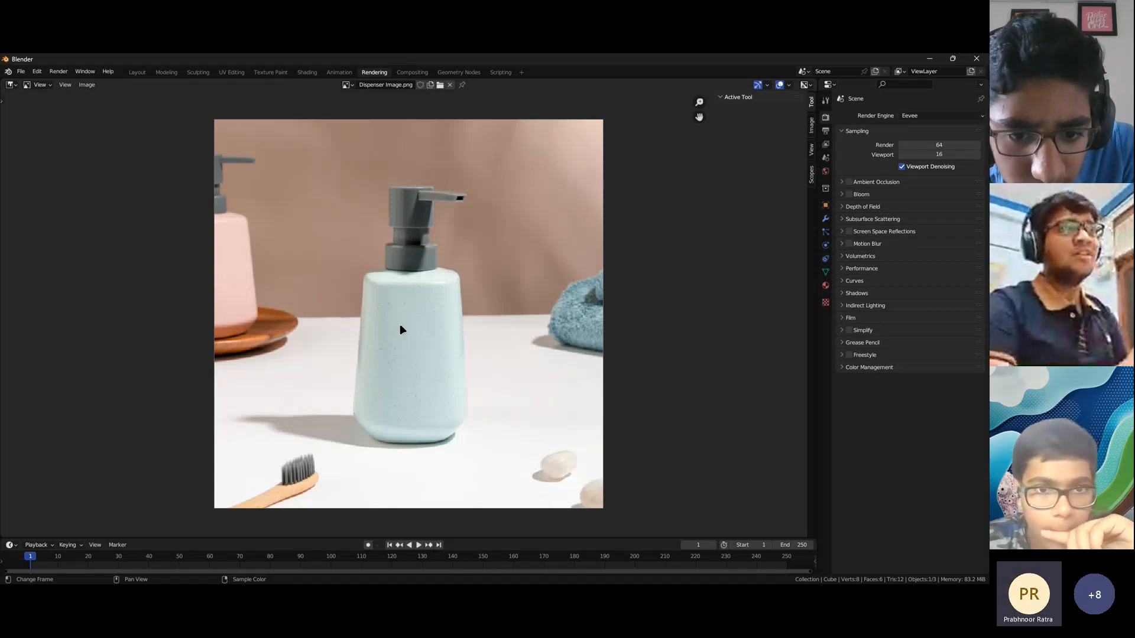
Return to the Layout workspace and move the default cube up 1 m along the Z axis
click(133, 73)
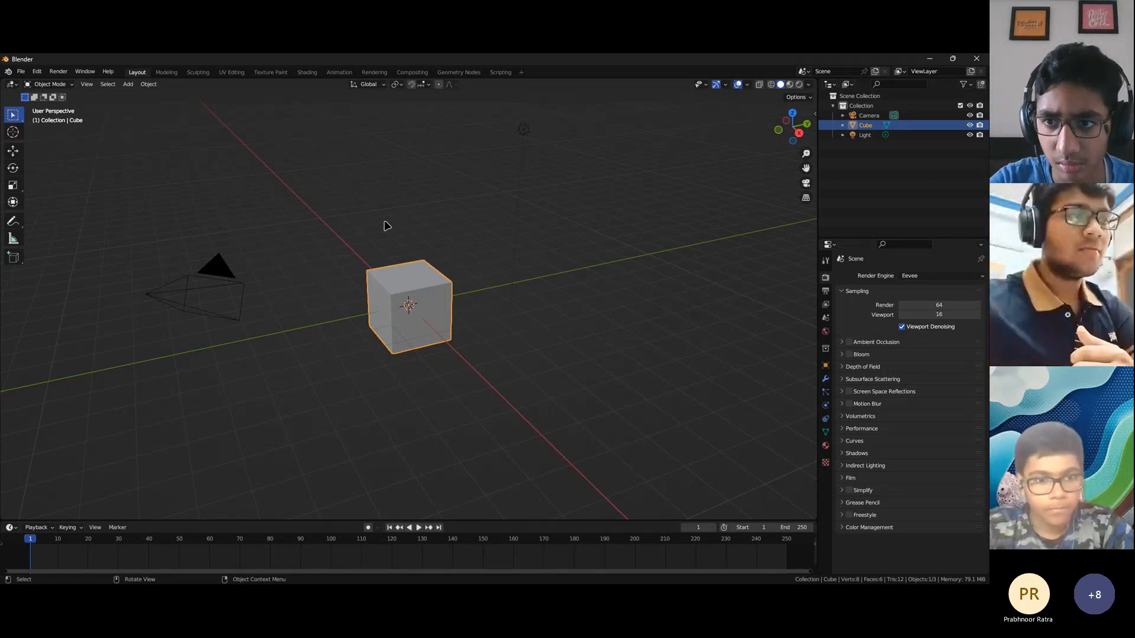
middle_drag(423, 307, 455, 312)
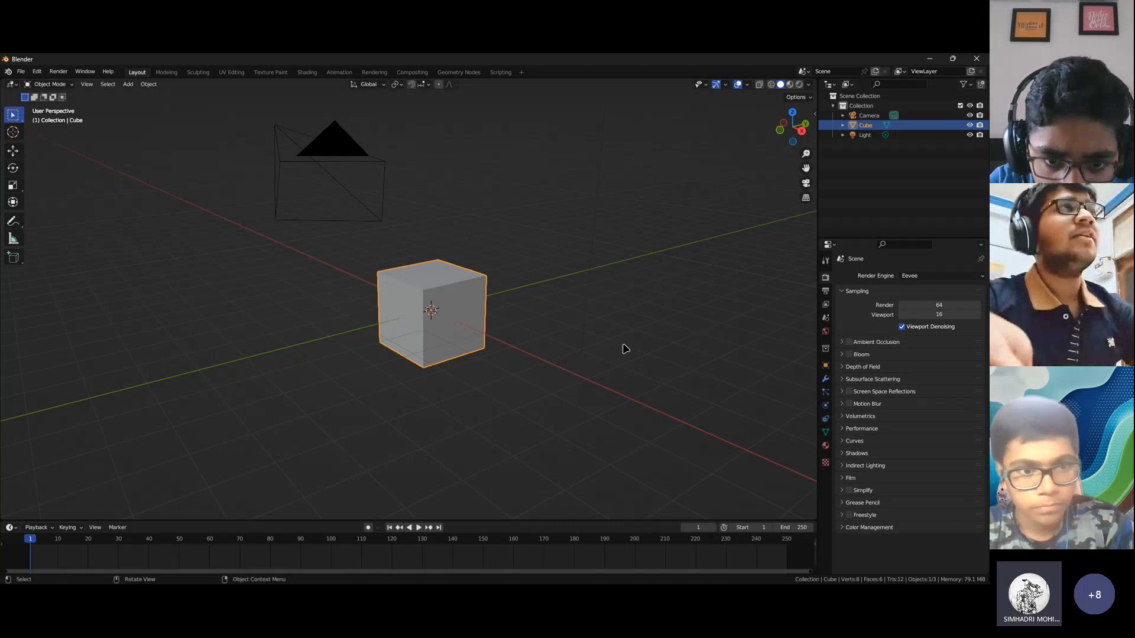
middle_drag(623, 349, 630, 354)
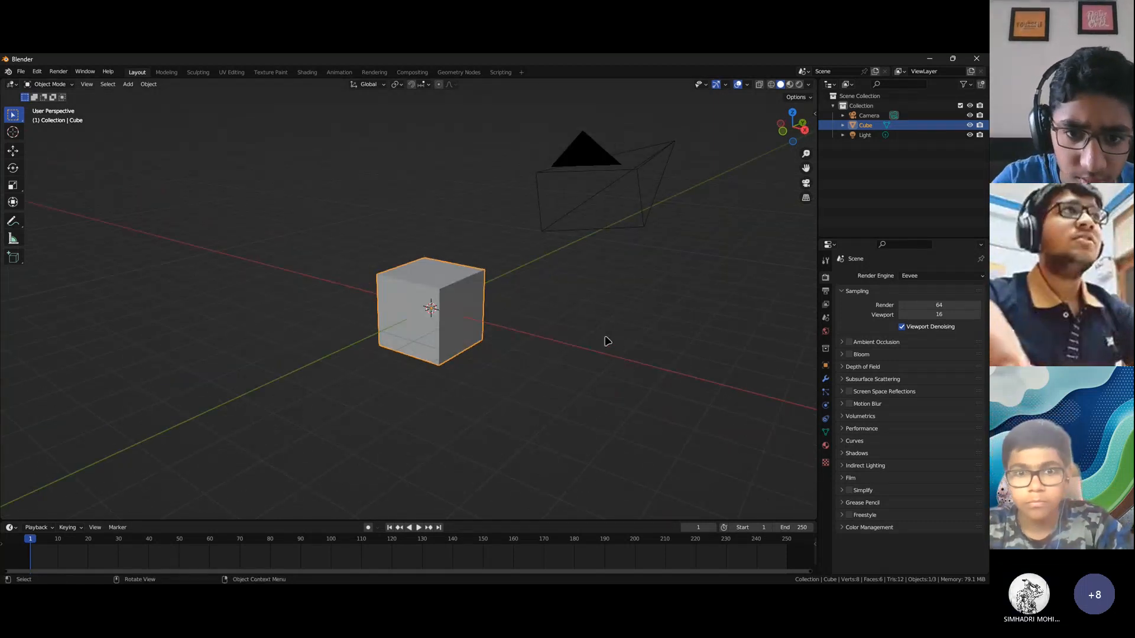
scroll(496, 362, up, 2)
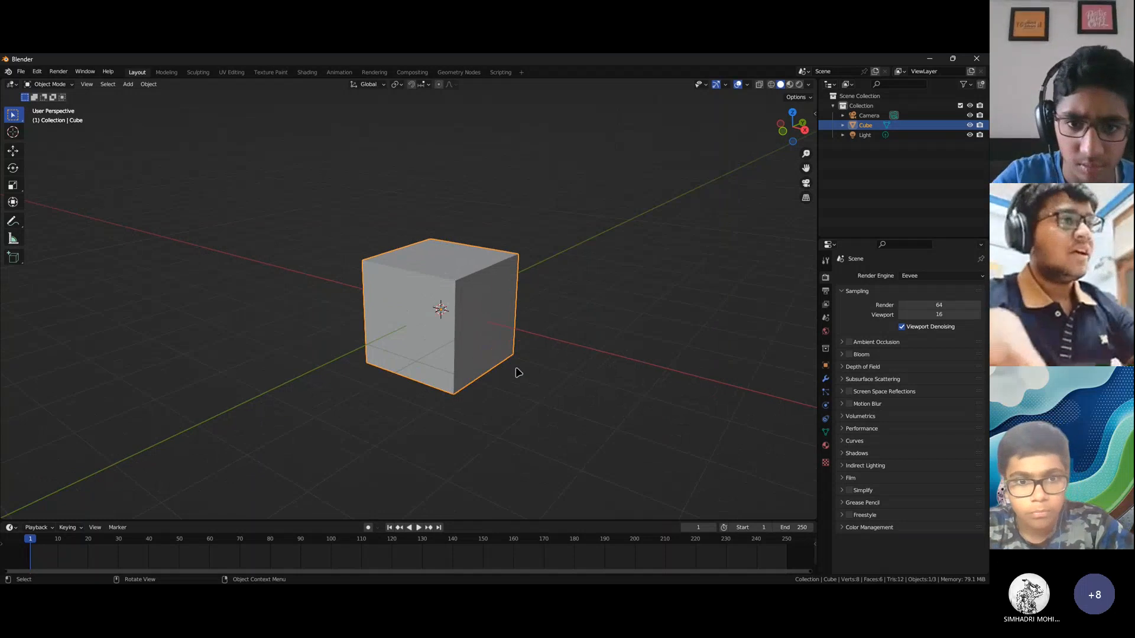
middle_drag(509, 367, 513, 354)
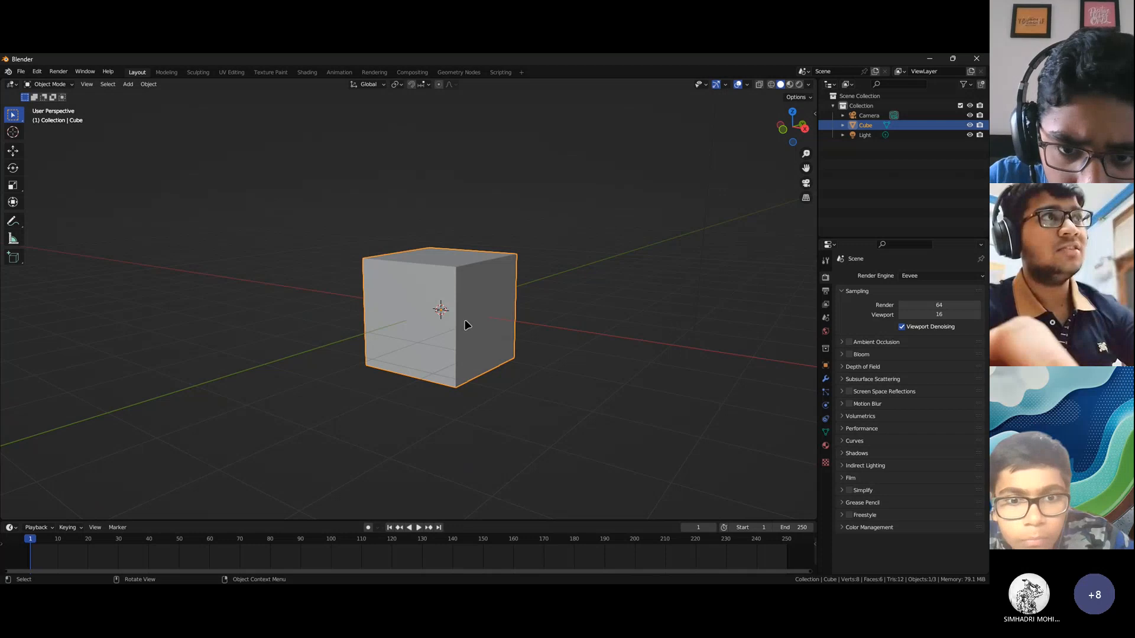
key(g)
key(z)
key(1)
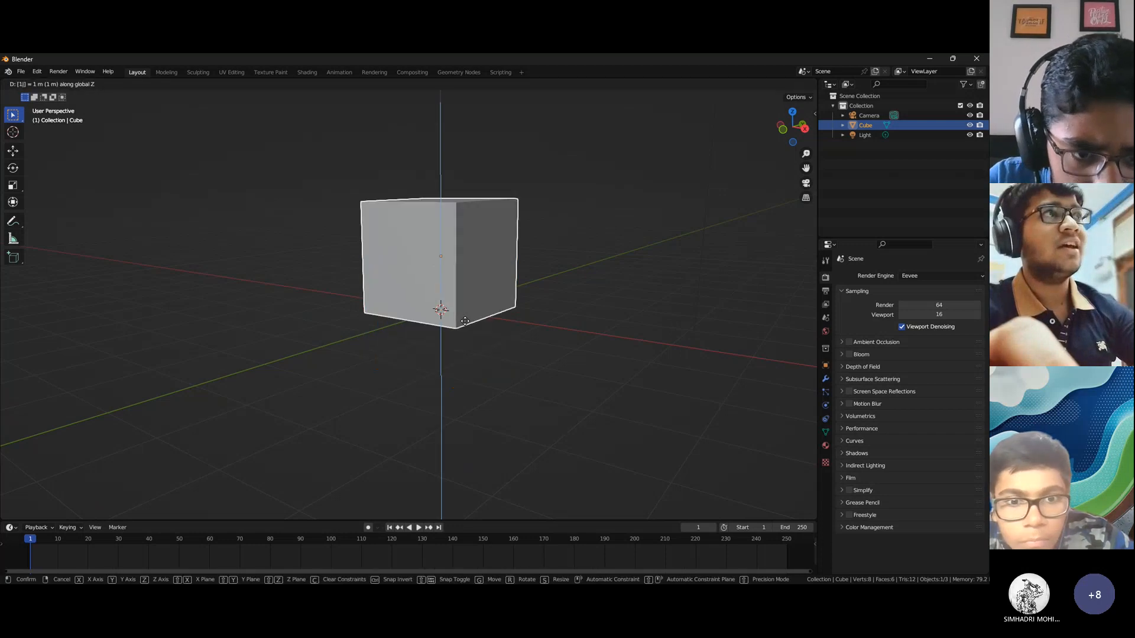
key(Return)
Check the raised cube in front orthographic view and enter Edit Mode on it
mouse_move(499, 334)
middle_down()
mouse_move(441, 317)
mouse_move(483, 332)
middle_up()
scroll(484, 333, up, 3)
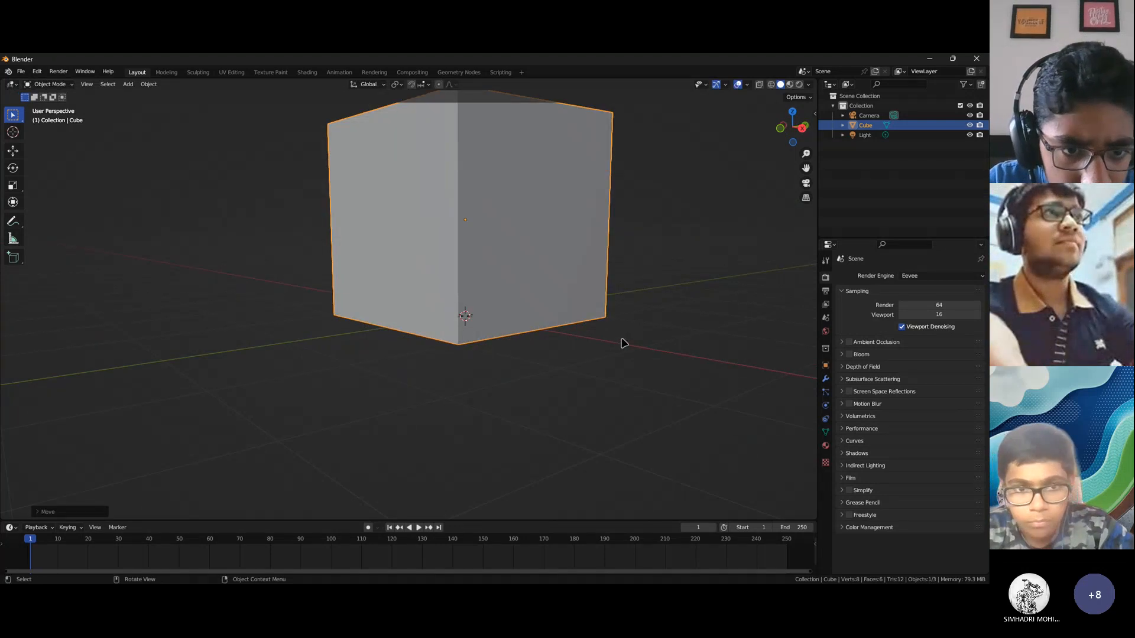
click(779, 136)
scroll(559, 247, down, 2)
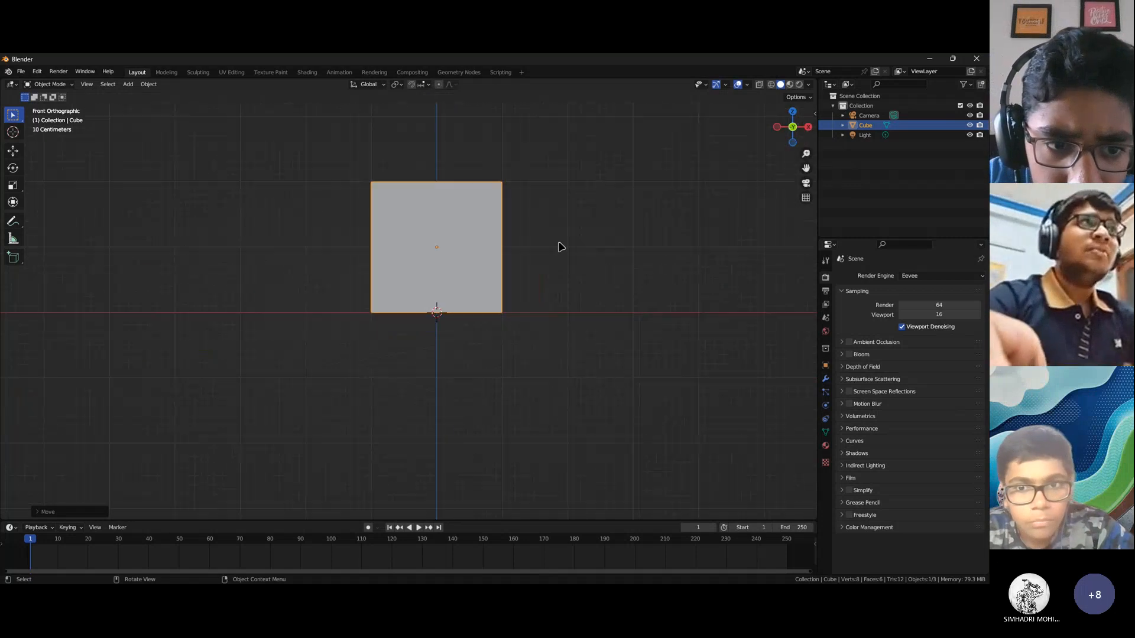
shift+middle_drag(581, 343, 573, 354)
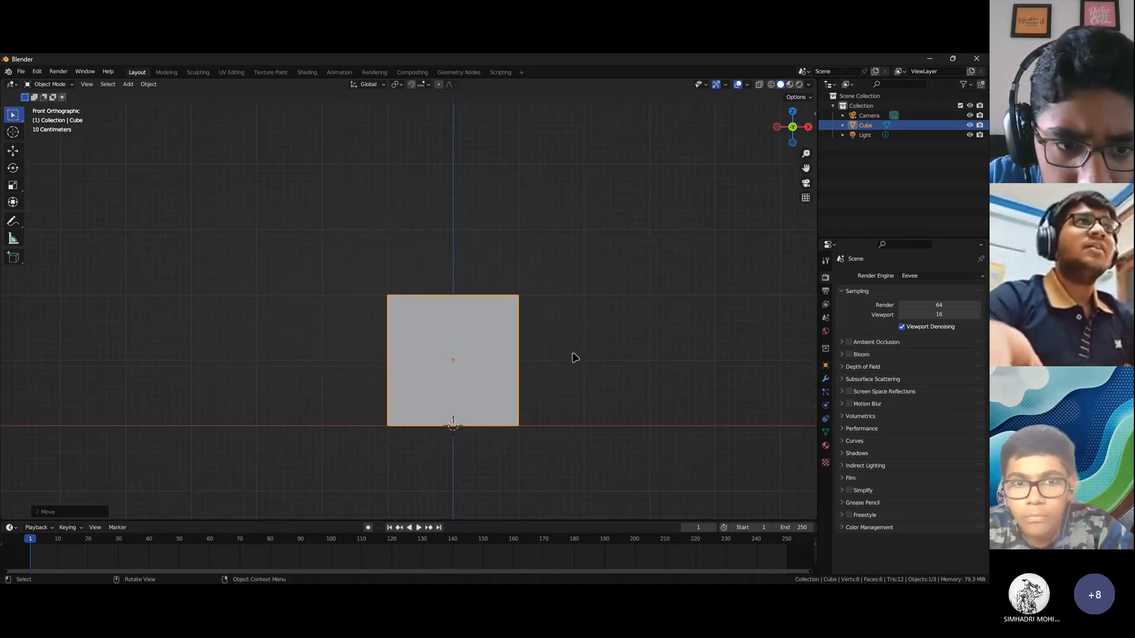
scroll(573, 354, down, 2)
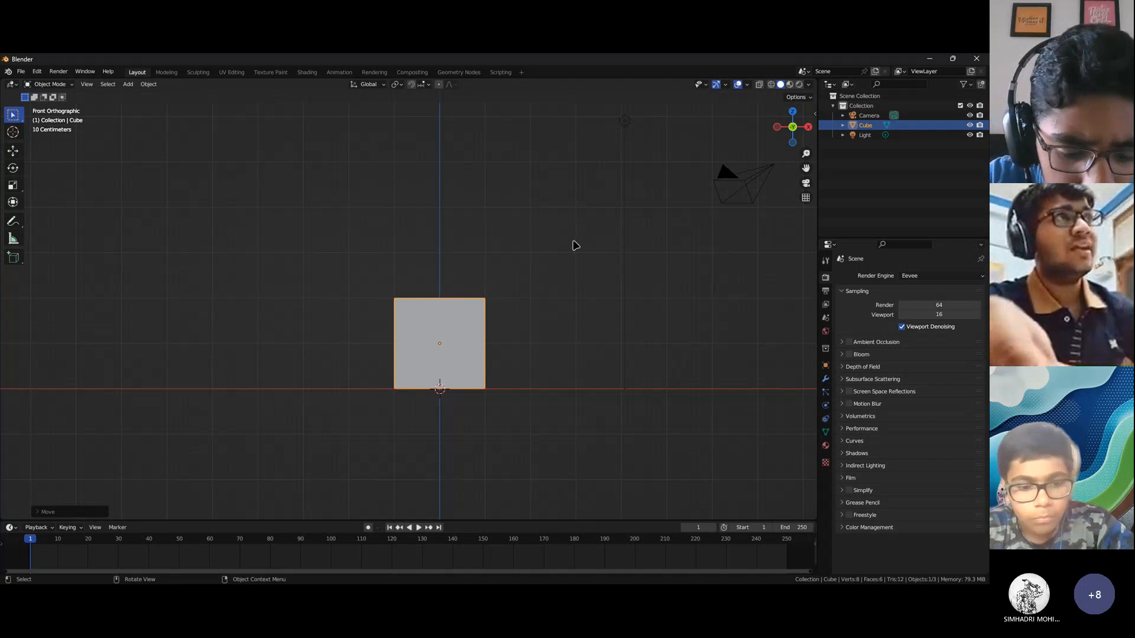
key(Tab)
middle_drag(570, 241, 532, 260)
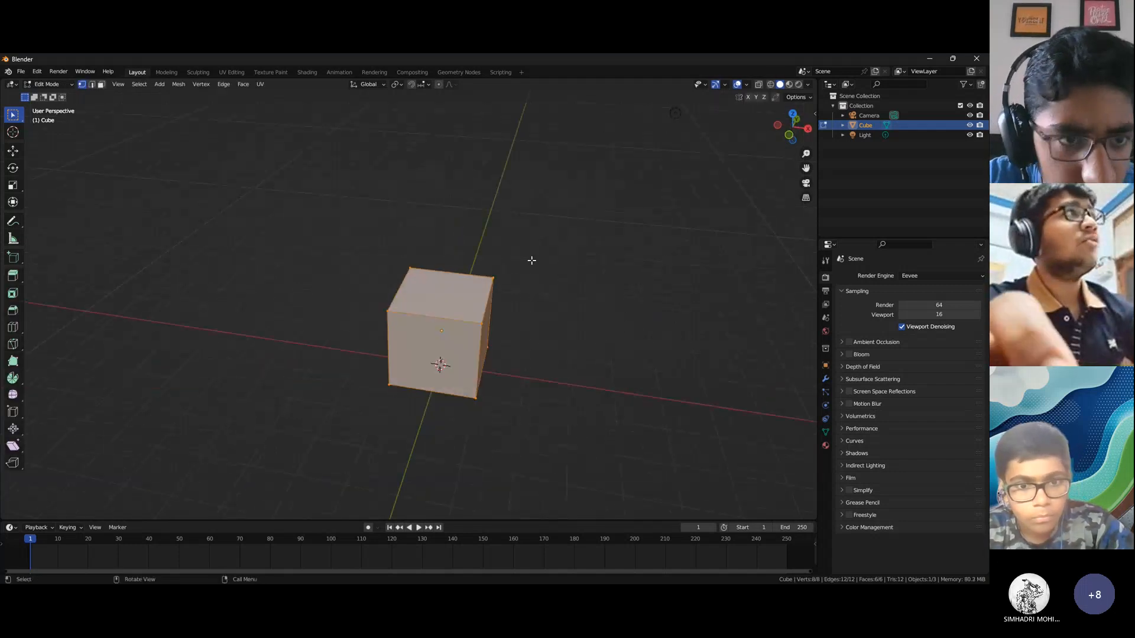
Select the cube's top face in face select mode and check it in front orthographic view
key(3)
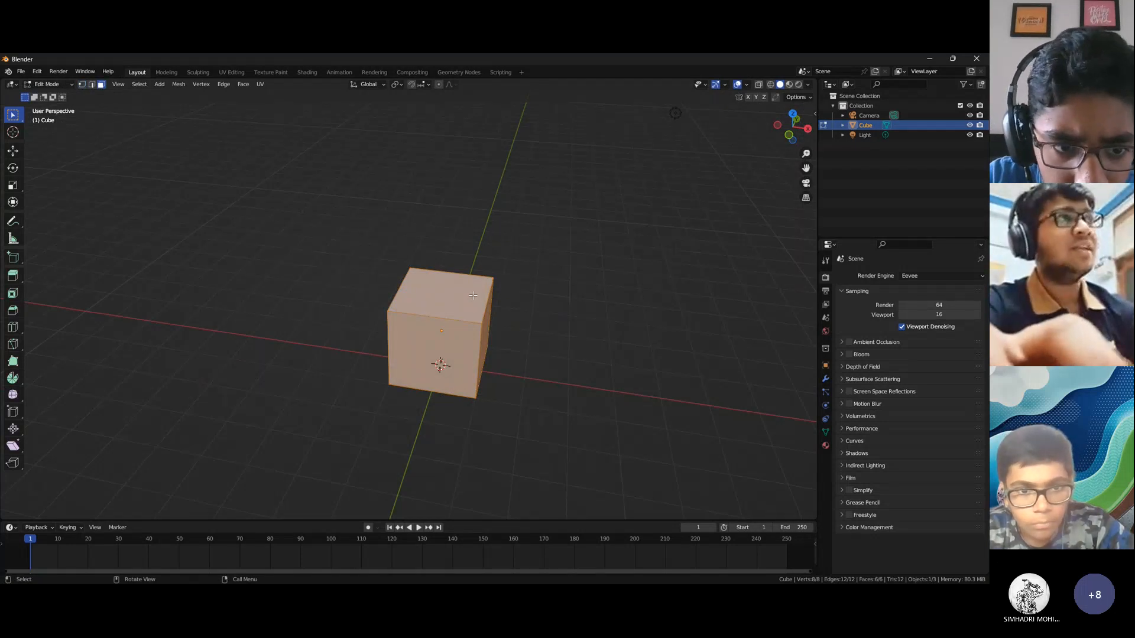
click(473, 295)
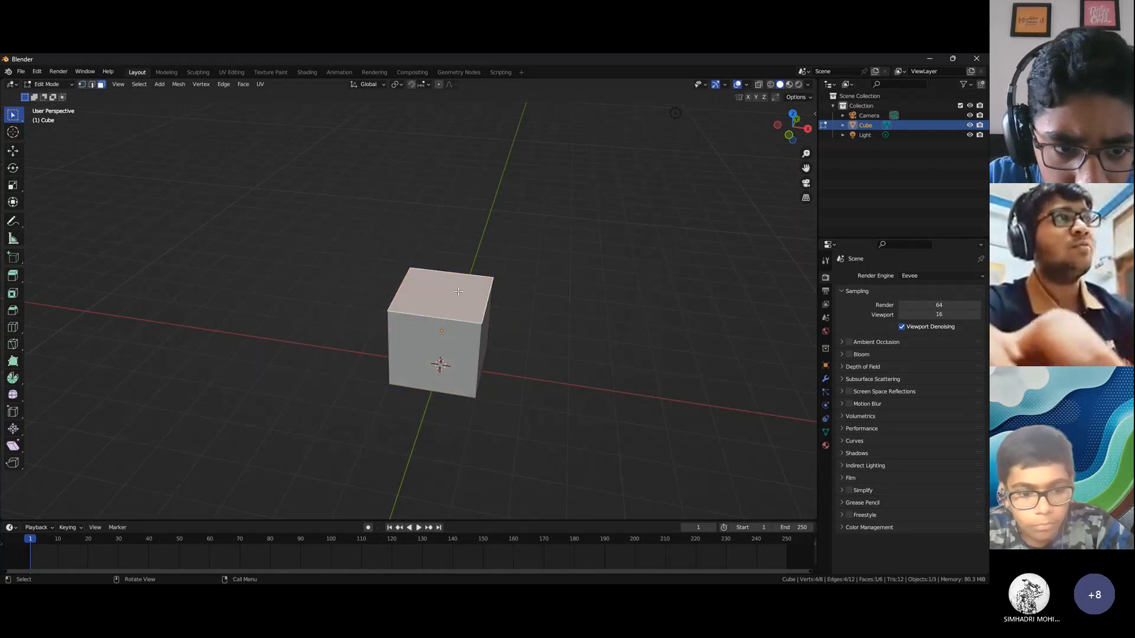
click(788, 137)
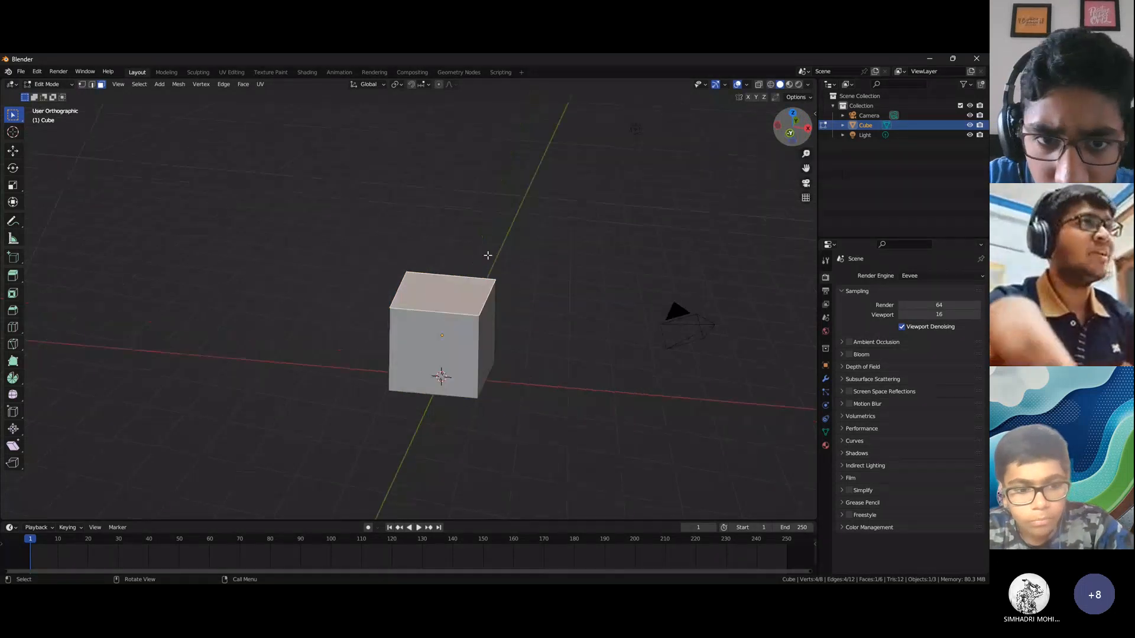
shift+middle_drag(450, 382, 449, 384)
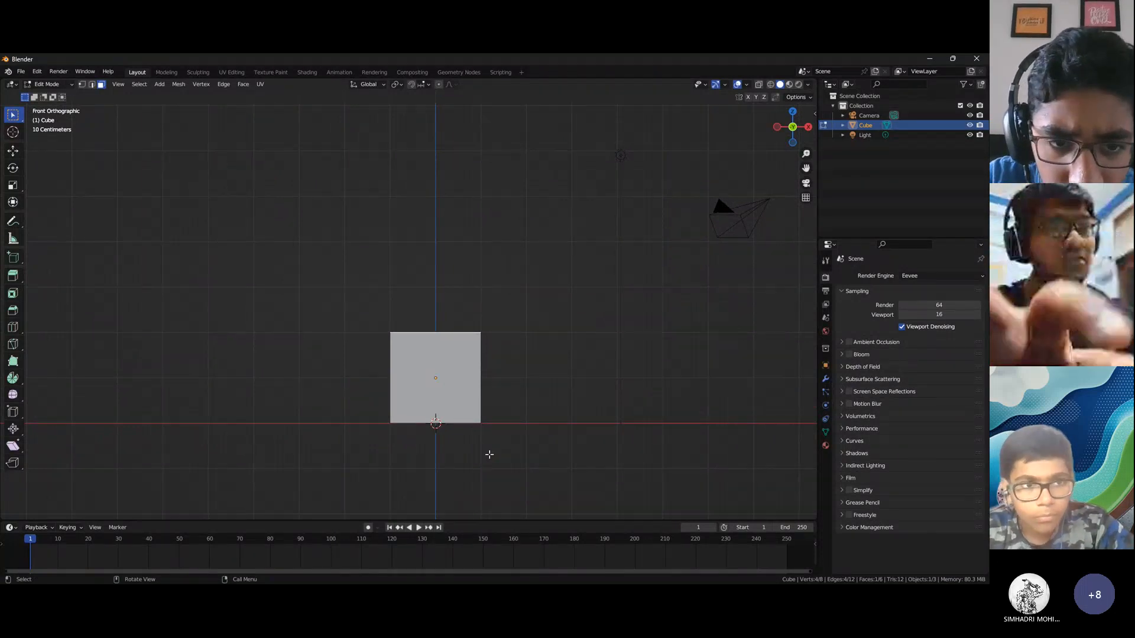
middle_drag(504, 365, 497, 387)
key(Tab)
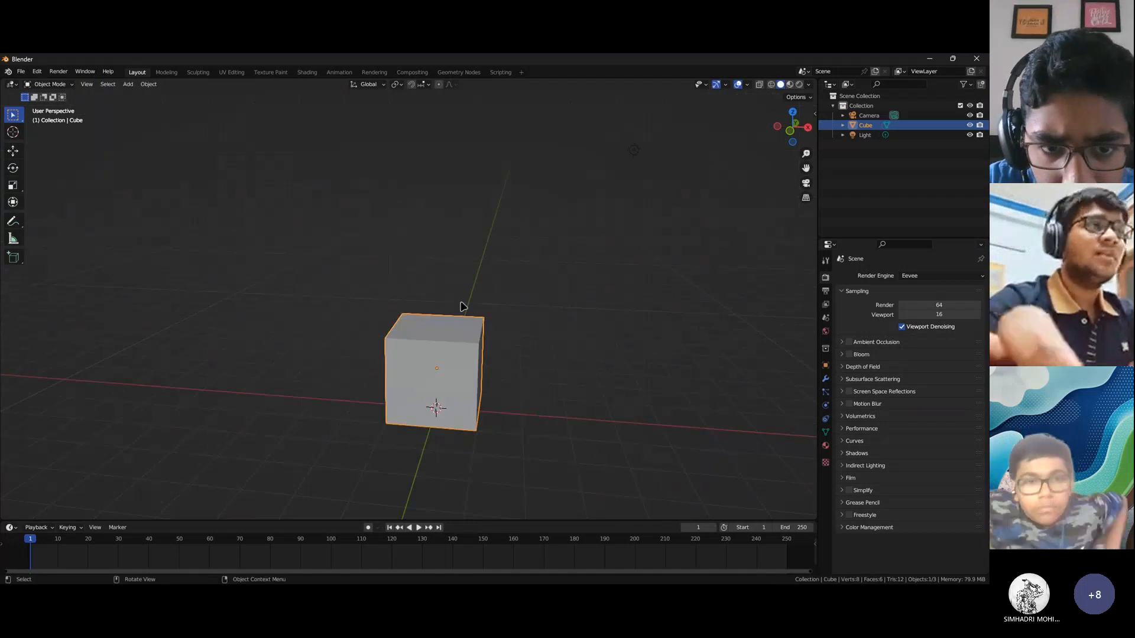
key(Tab)
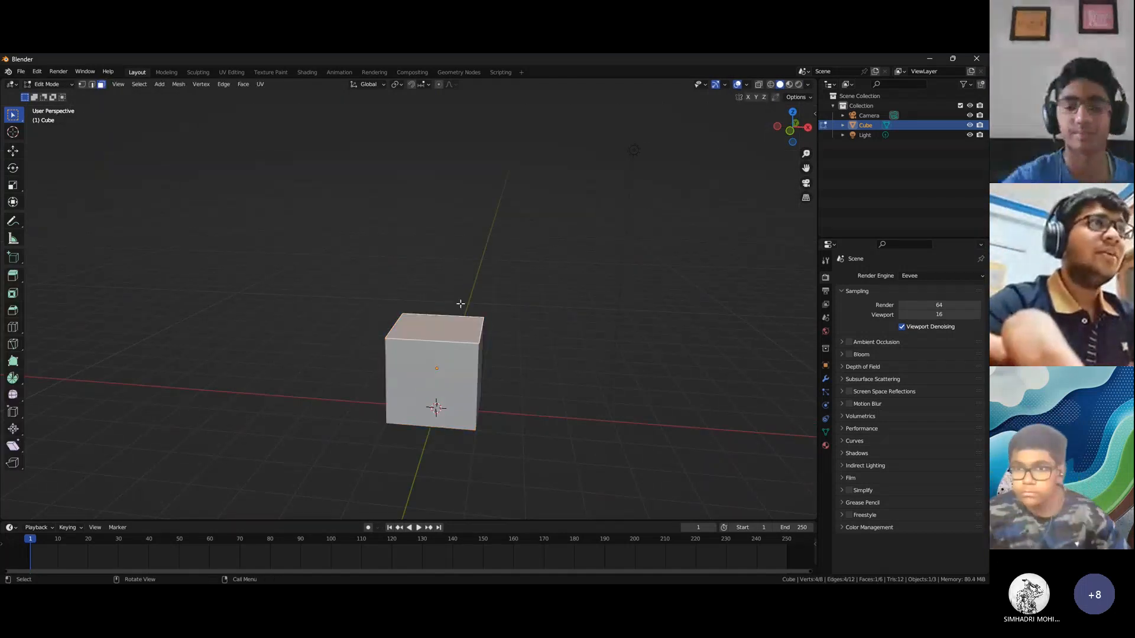
Reselect the cube's top face and move it up 2 m along the Z axis in front orthographic view
click(247, 257)
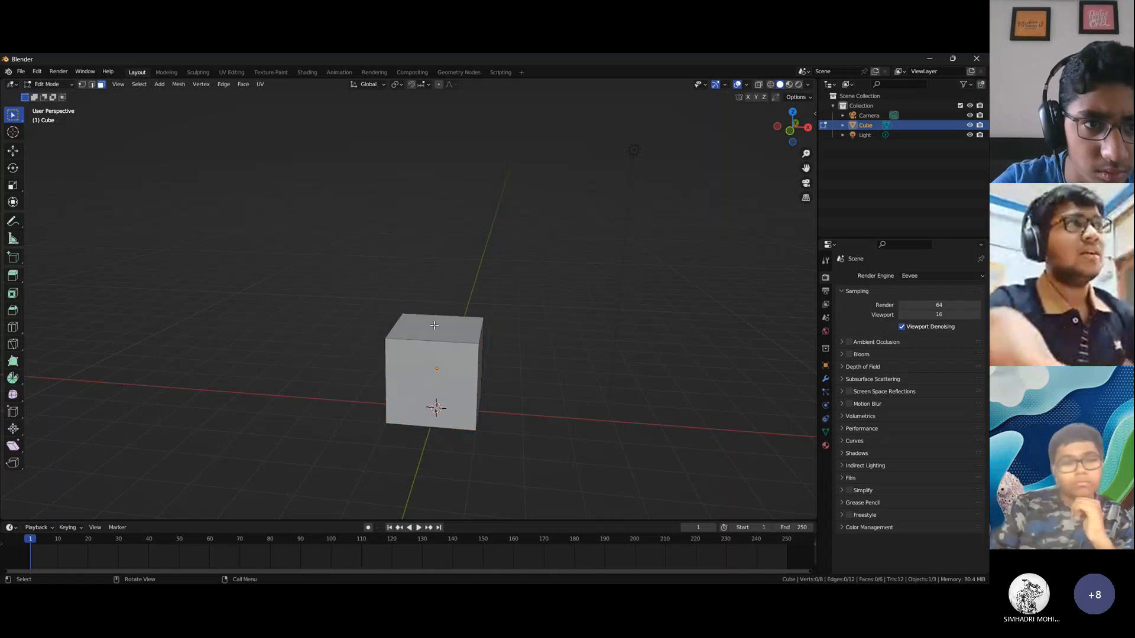
click(434, 325)
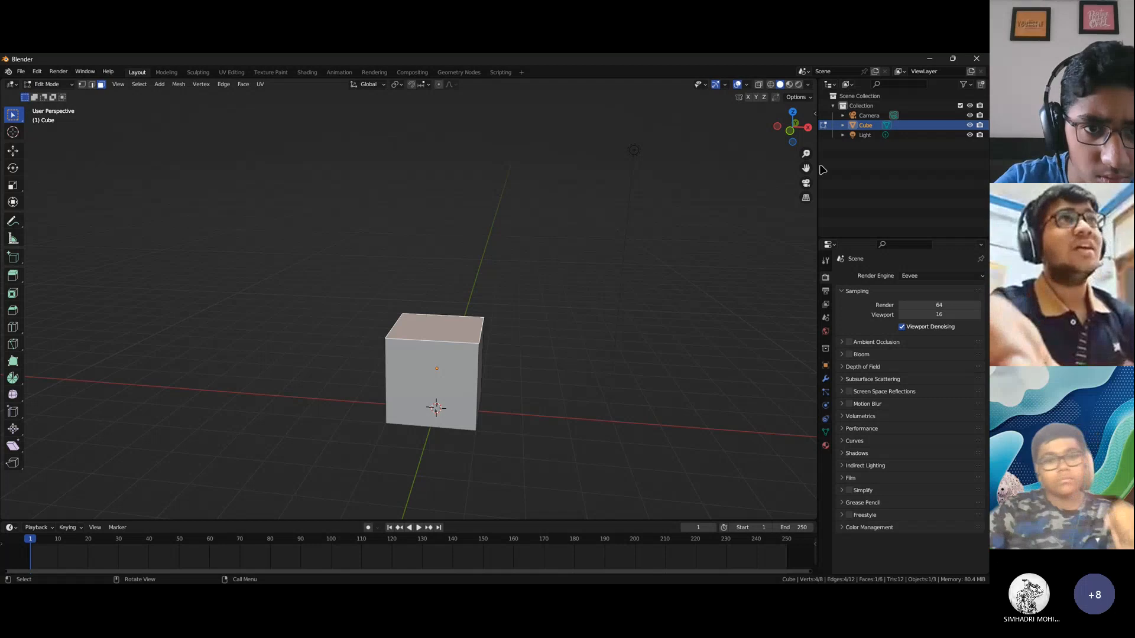
middle_drag(604, 350, 565, 414)
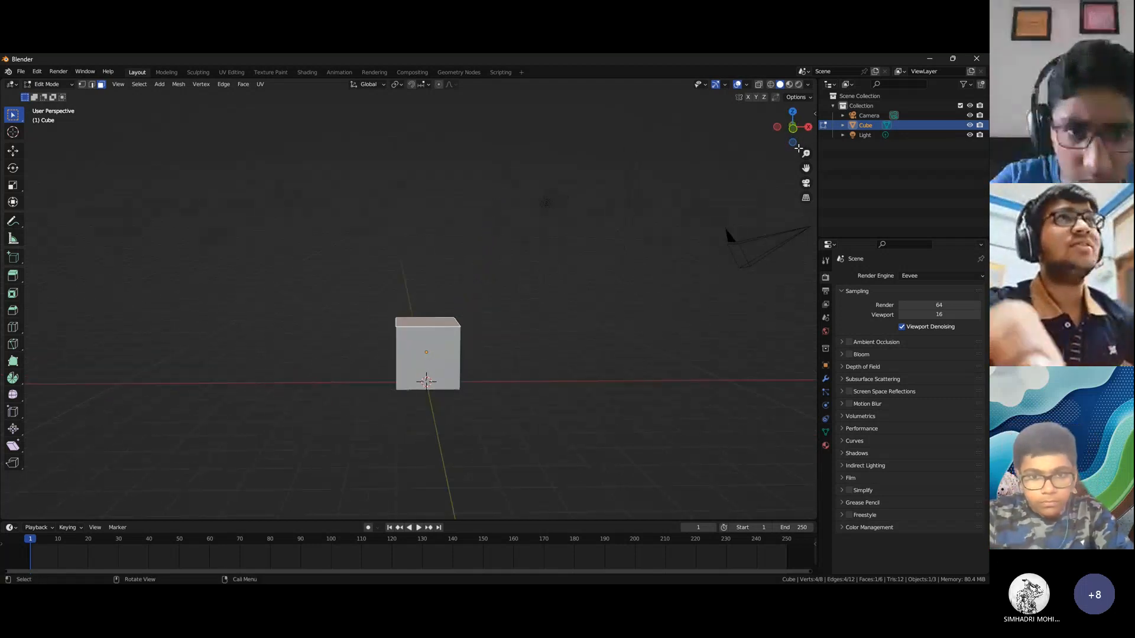
click(797, 135)
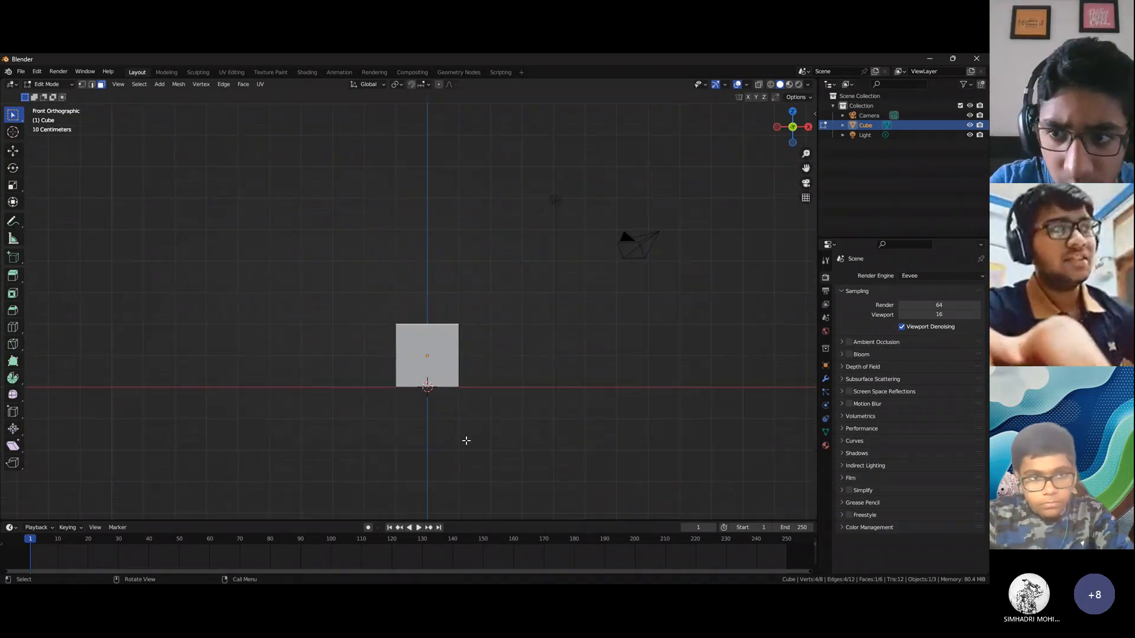
key(g)
key(z)
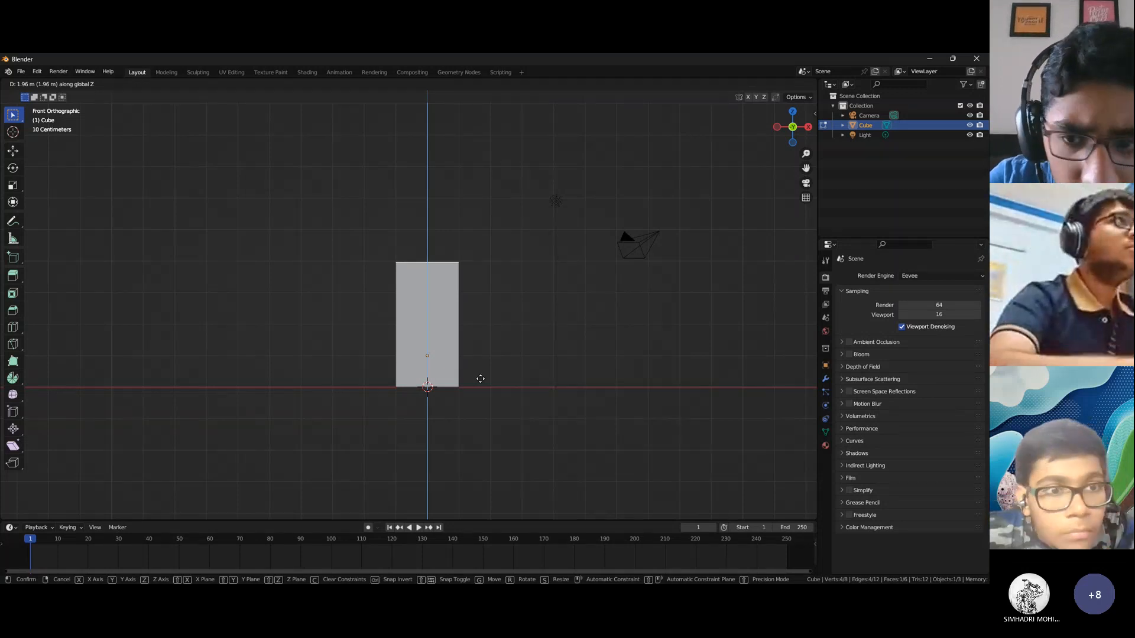
text(2)
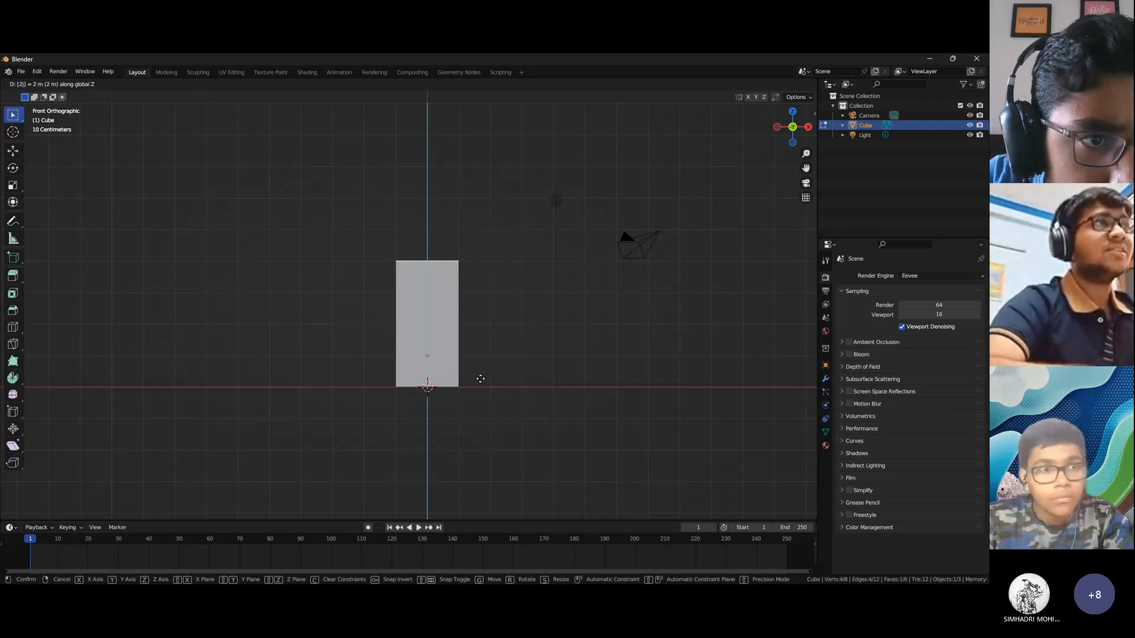
key(Return)
middle_drag(494, 309, 420, 328)
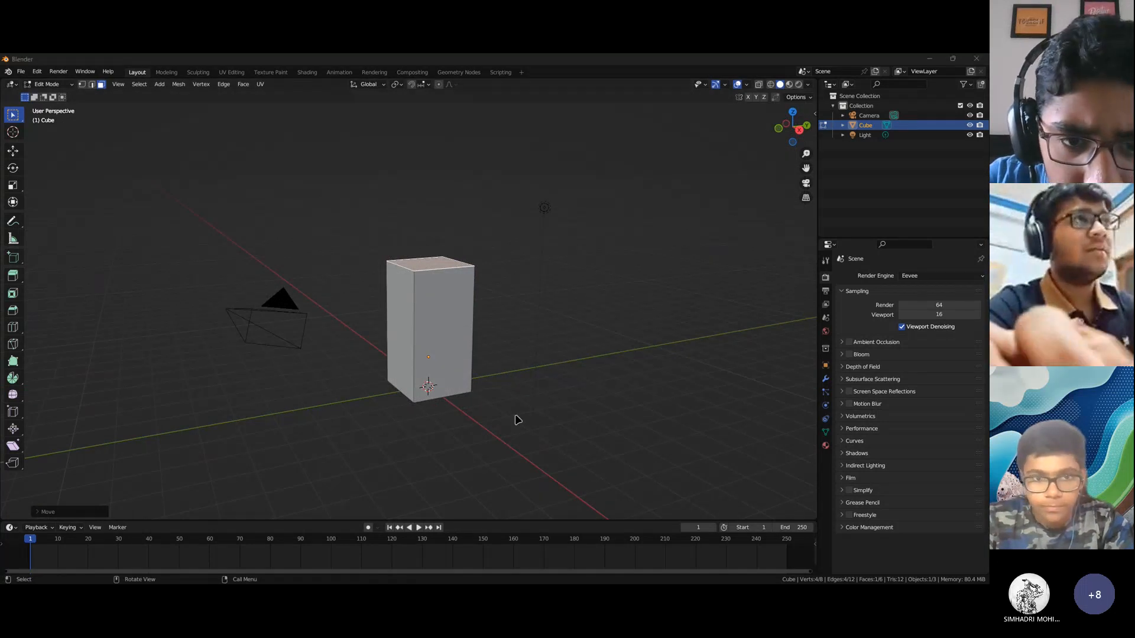
middle_drag(539, 418, 572, 420)
Return to Object Mode and add a Bevel modifier to the tall box
key(Tab)
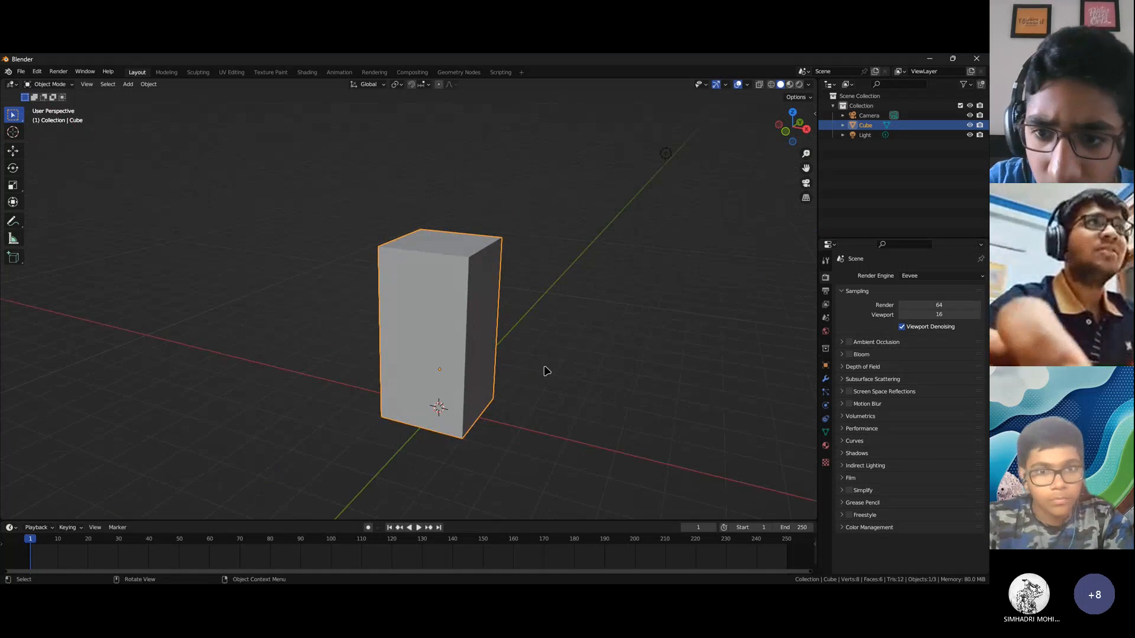
click(826, 379)
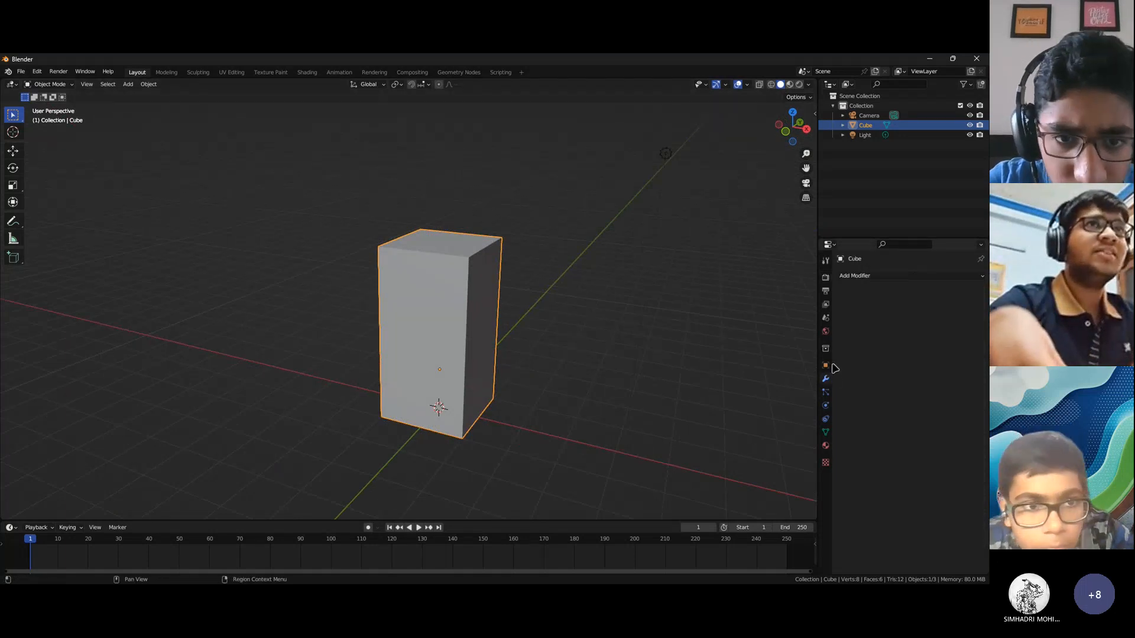
click(868, 283)
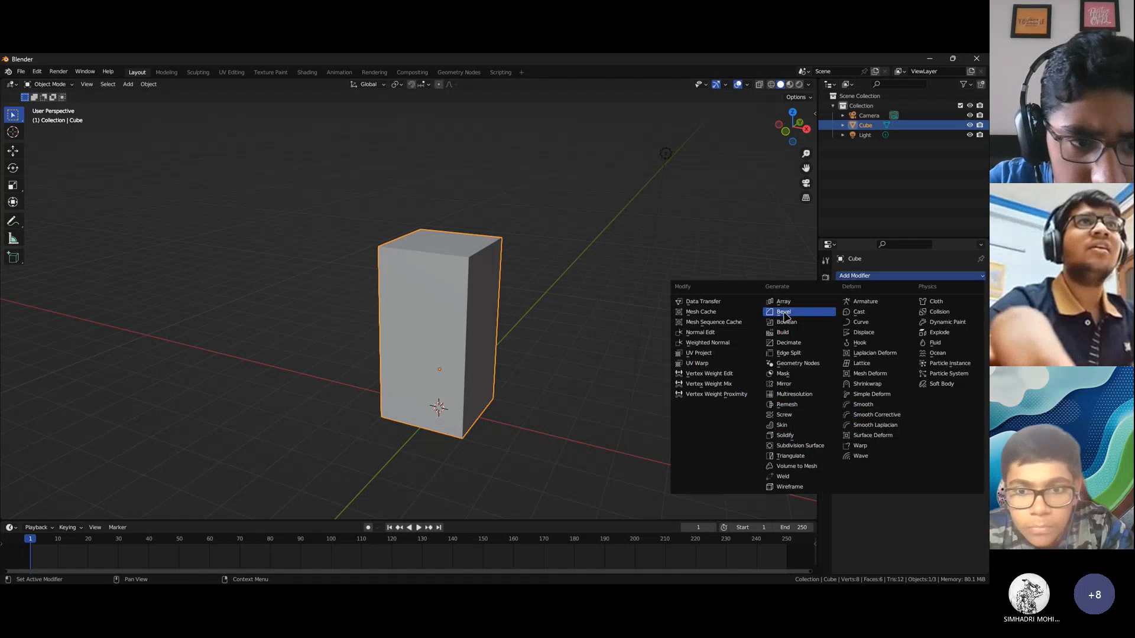
click(766, 314)
scroll(580, 337, up, 3)
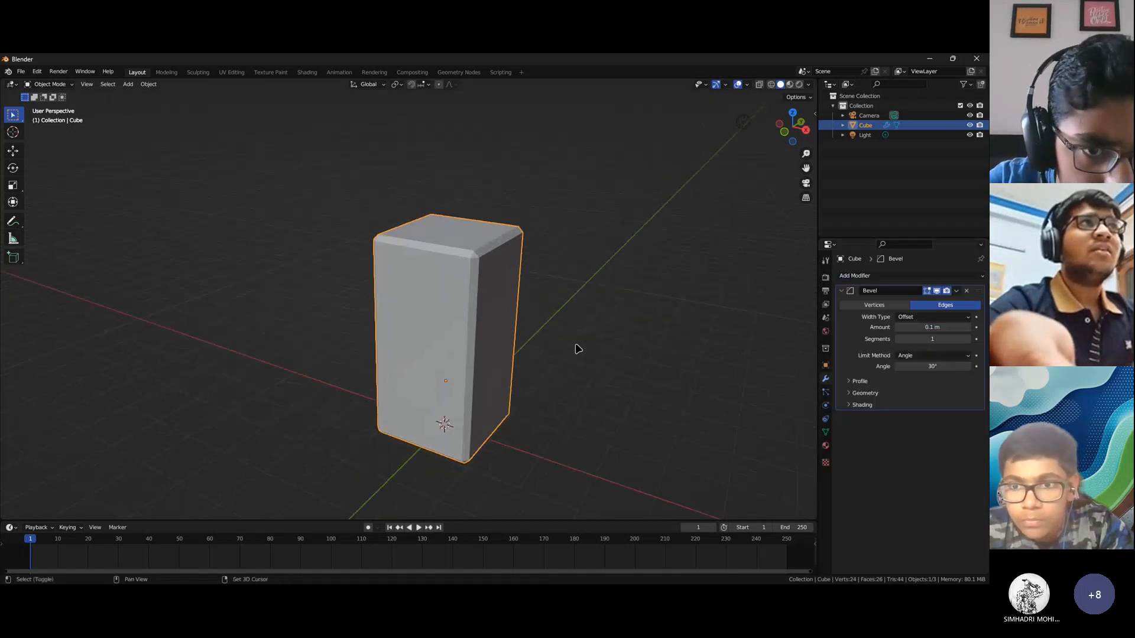
scroll(561, 384, up, 3)
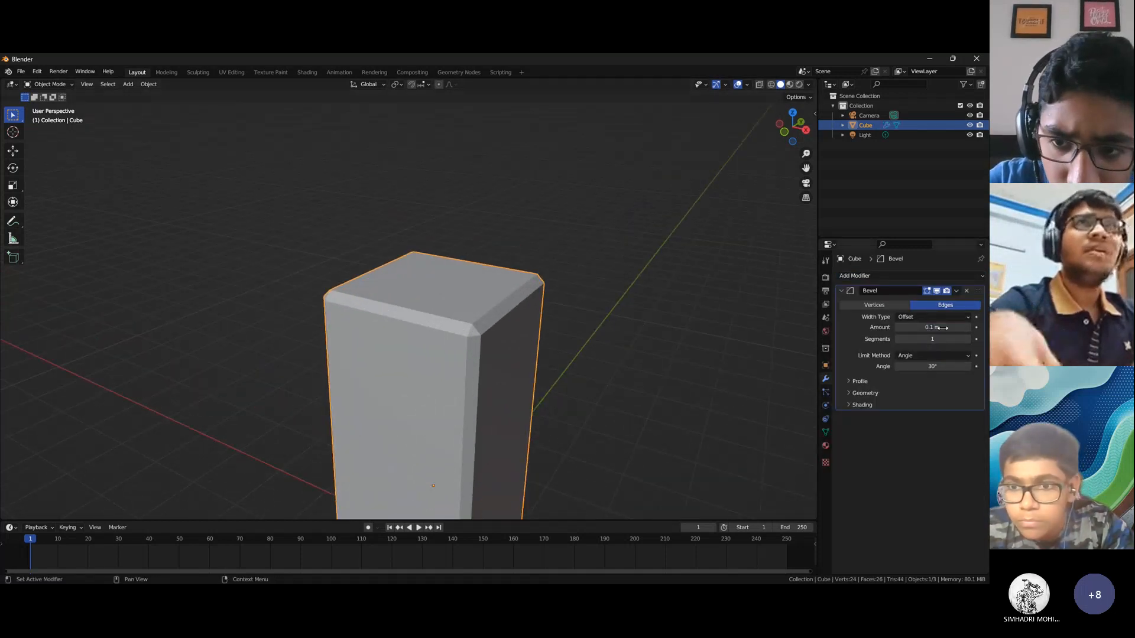
Set the Bevel modifier's amount to 0.018 m and its segments to 6
drag(939, 327, 878, 327)
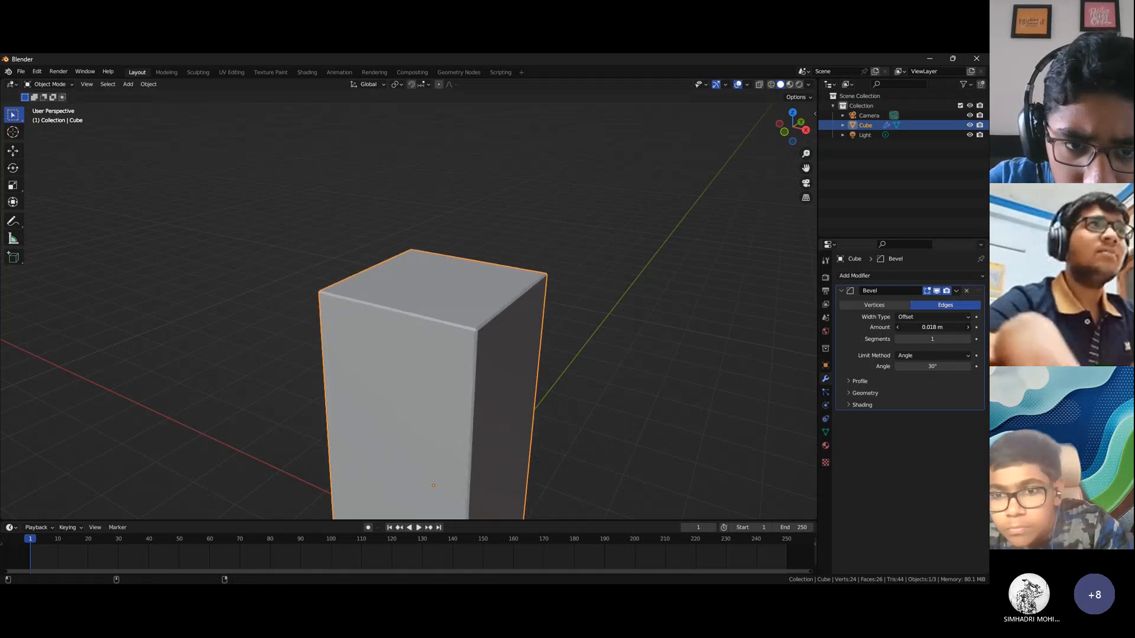
click(966, 339)
click(966, 339)
click(966, 339)
click(966, 339)
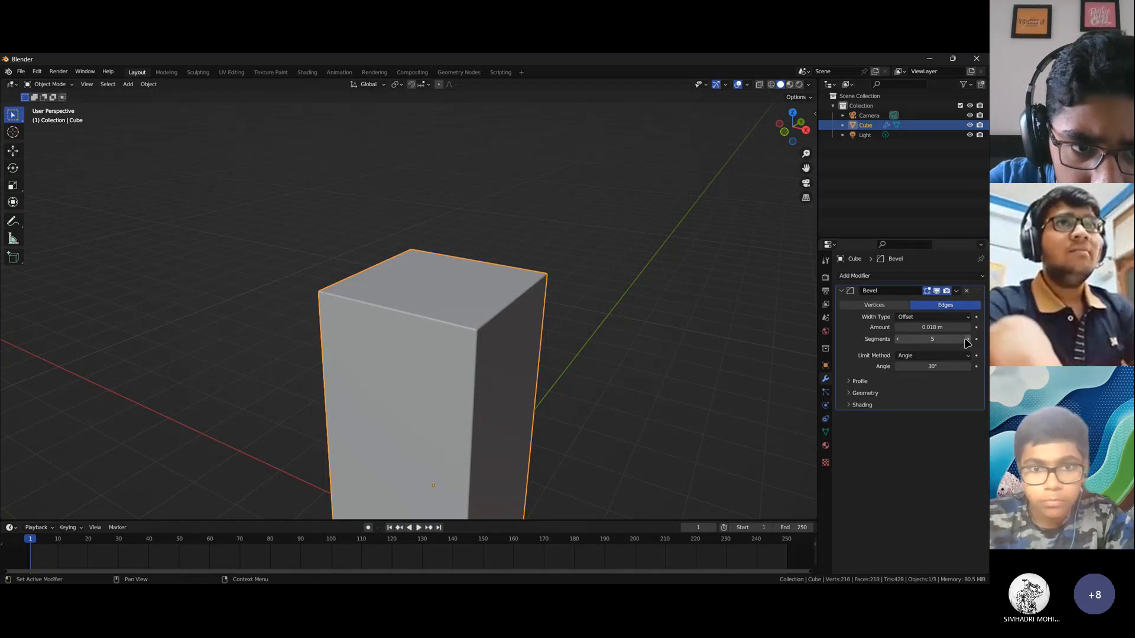
click(966, 339)
Apply Shade Auto Smooth to the beveled box and inspect its edges
scroll(593, 341, up, 2)
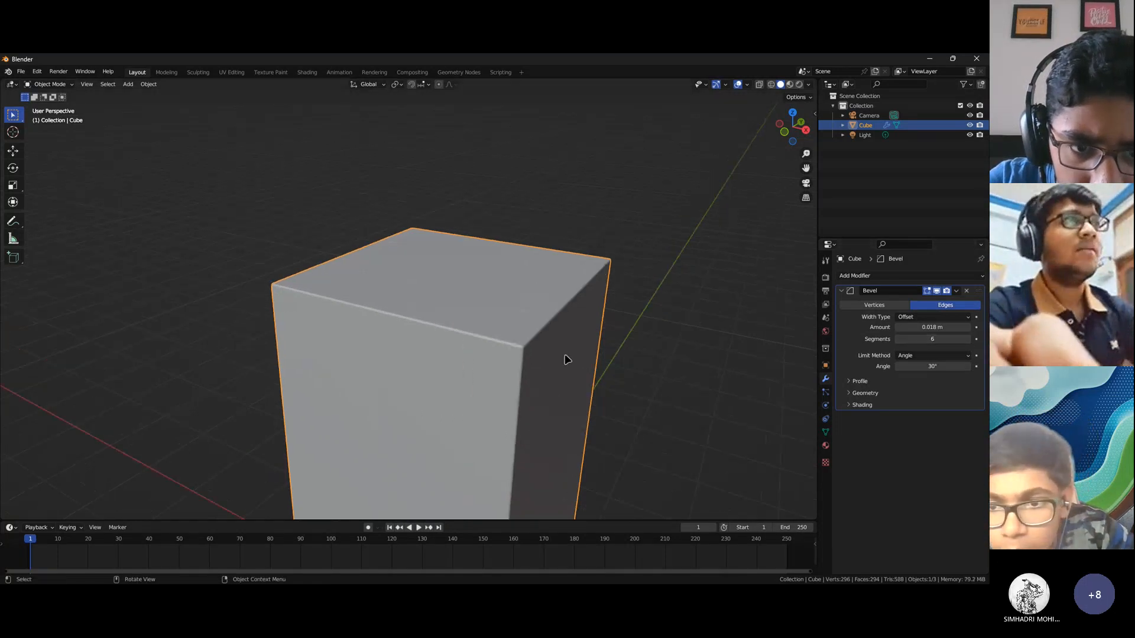
scroll(567, 359, up, 3)
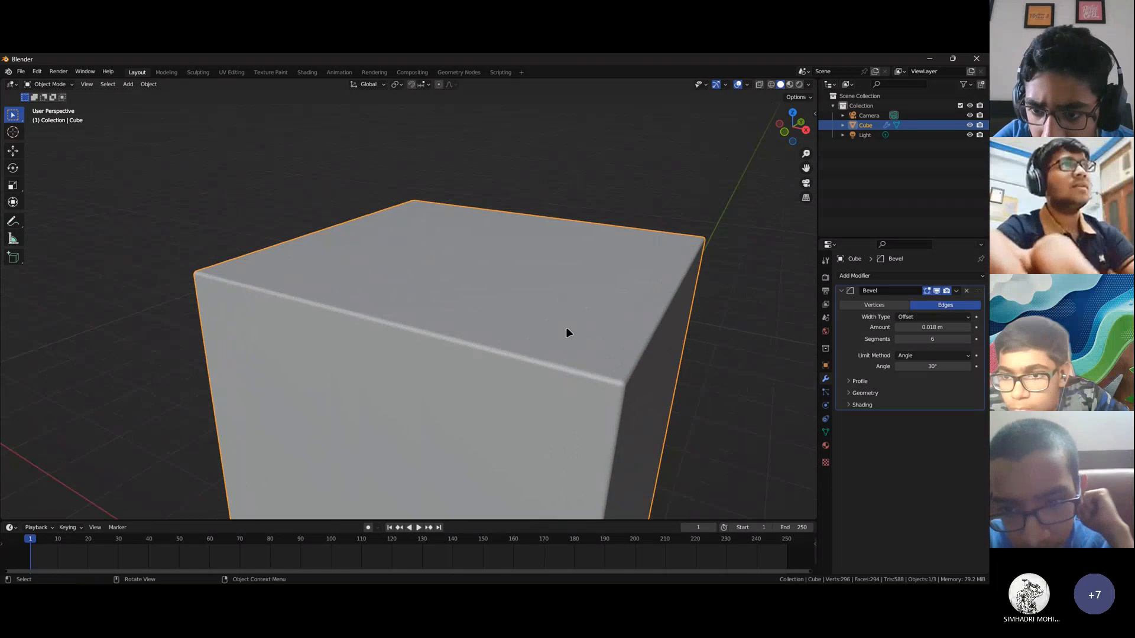
right_click(566, 327)
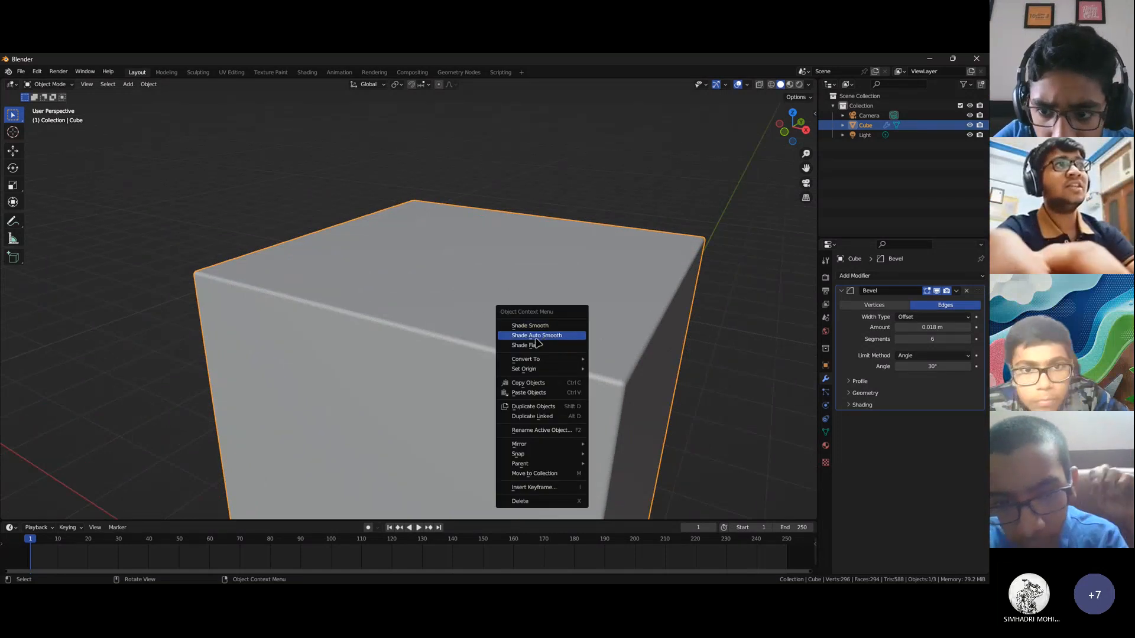
click(560, 336)
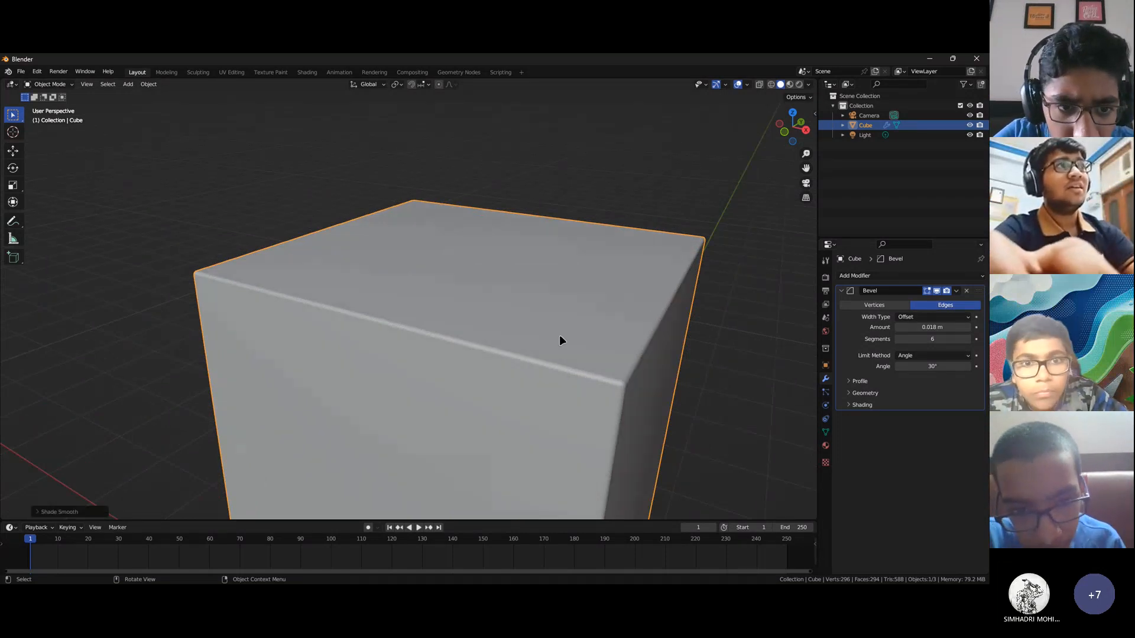
scroll(559, 334, down, 4)
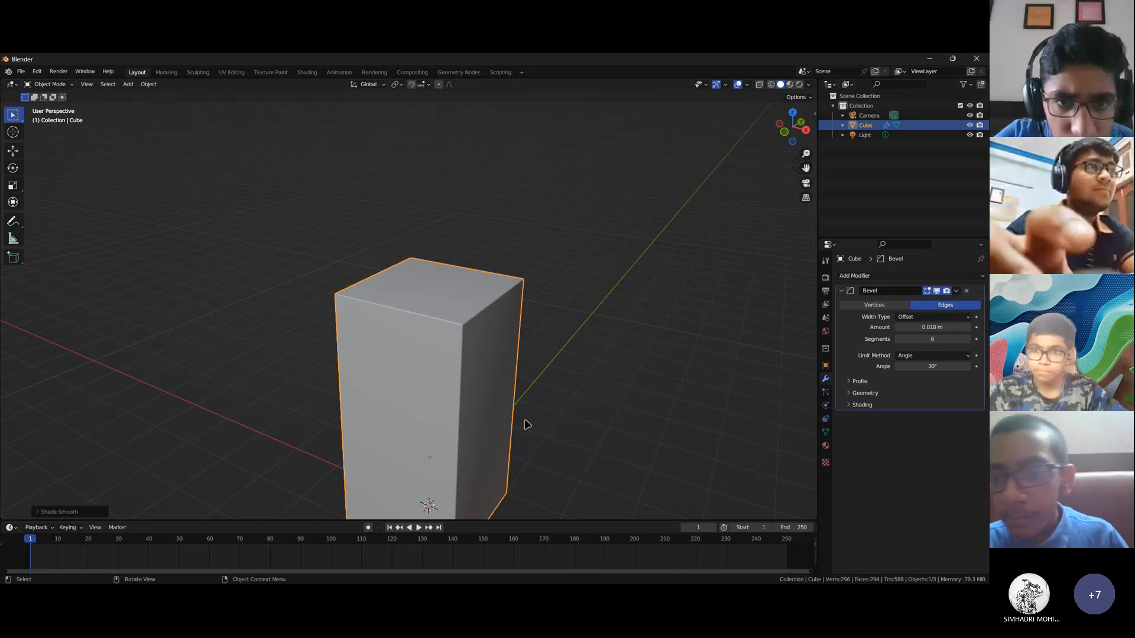
middle_drag(525, 423, 529, 420)
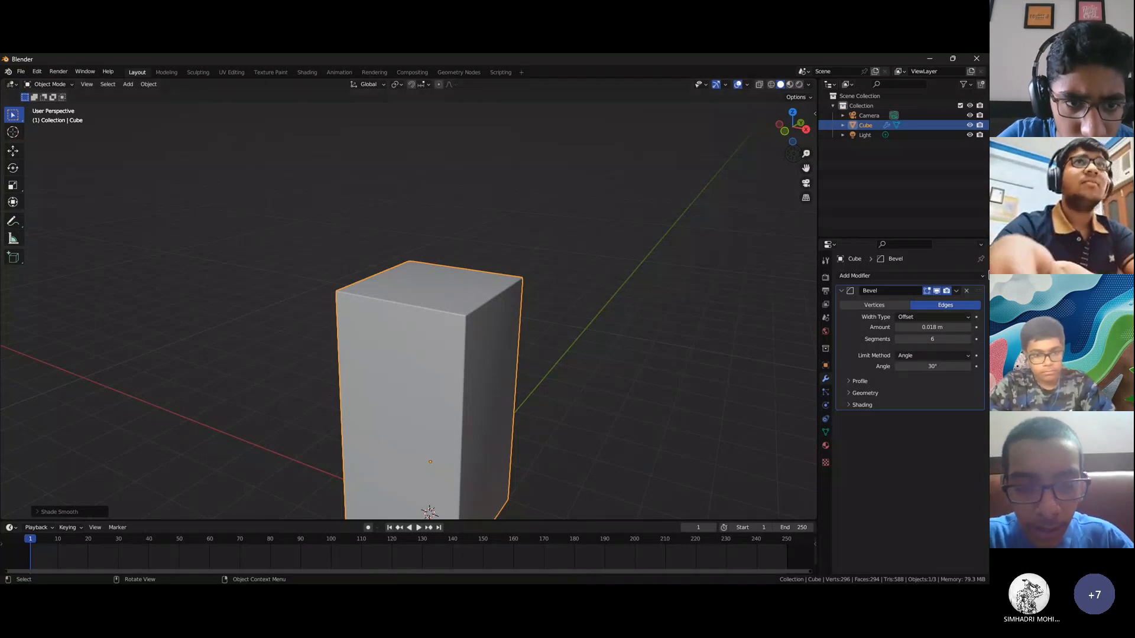
middle_drag(479, 373, 490, 365)
Undo the smoothing, the Bevel modifier and the top-face move, and return the plain cube to Object Mode
key(ctrl+z)
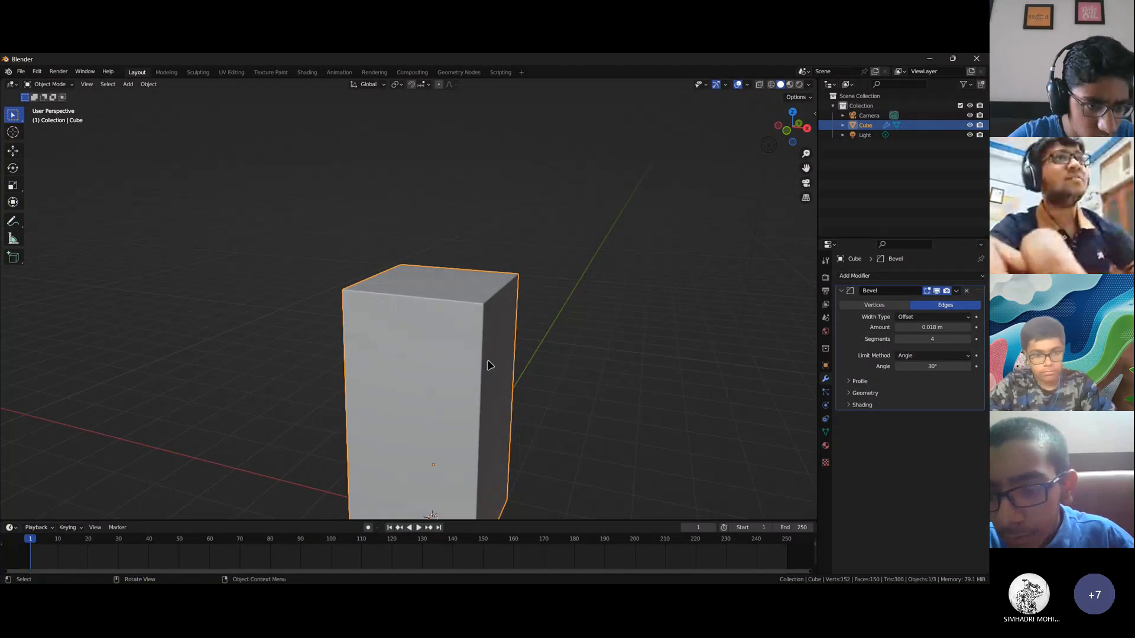
key(ctrl+z)
key(ctrl+z)
key(ctrl+z)
key(ctrl+z)
key(ctrl+z)
key(ctrl+z)
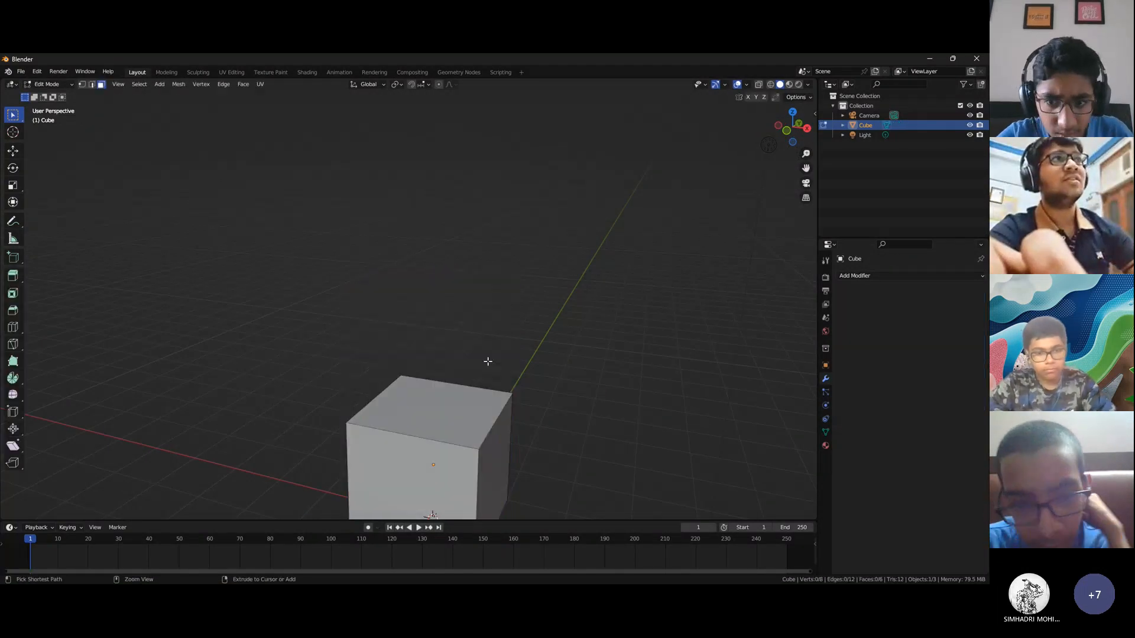
scroll(490, 385, down, 3)
key(Tab)
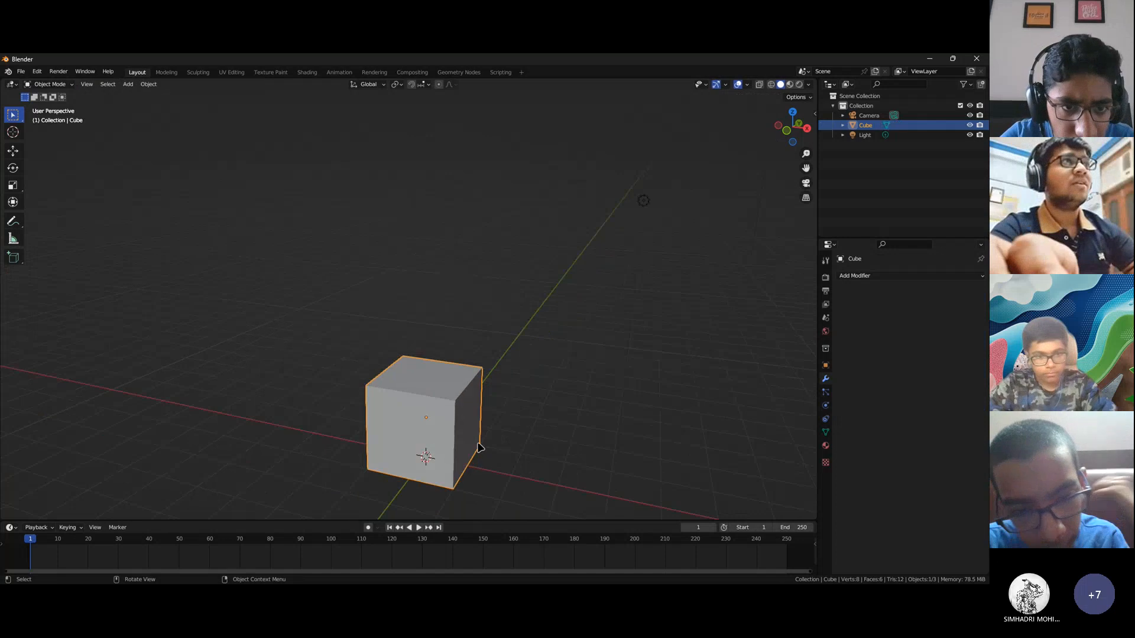
middle_drag(482, 467, 478, 416)
scroll(478, 426, up, 1)
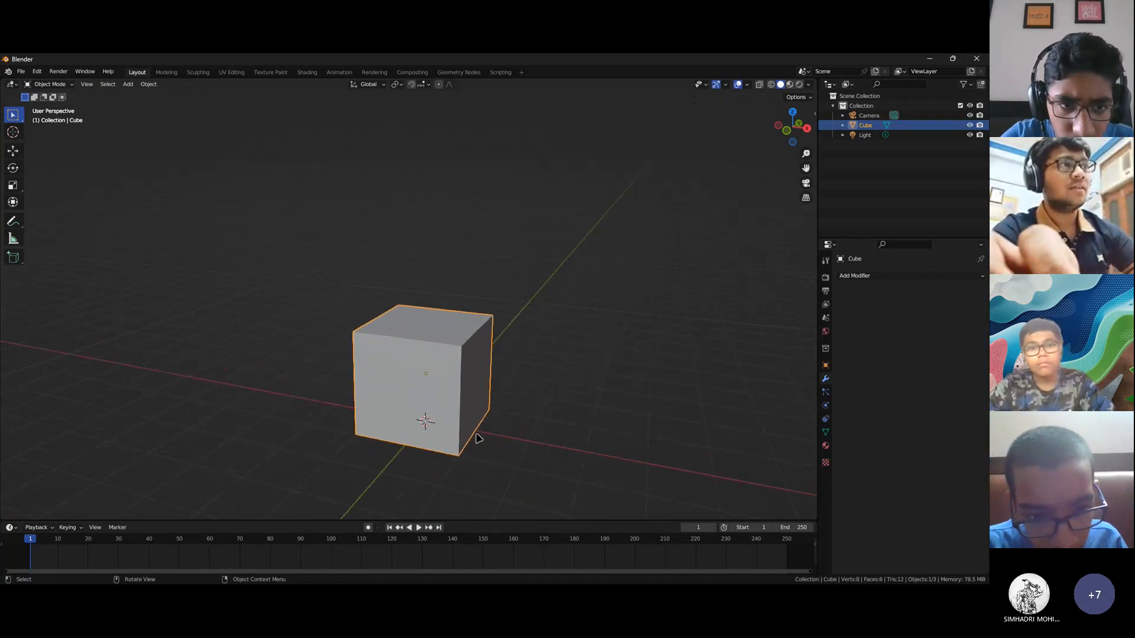
In Edit Mode, select the cube's top face and move it up 2 m along the Z axis
key(Tab)
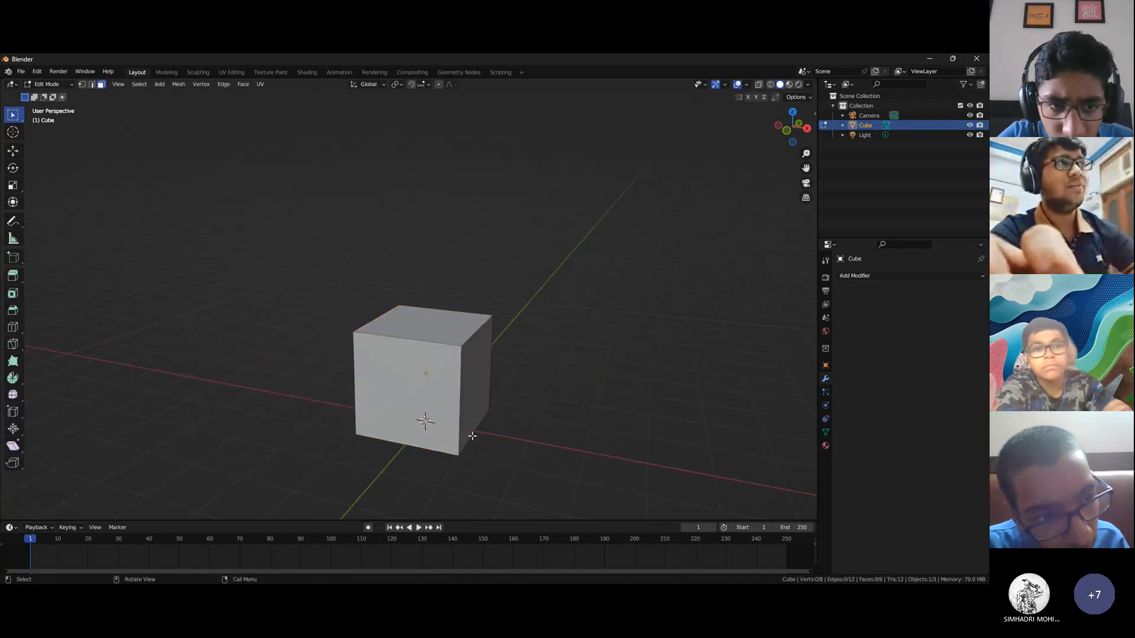
click(101, 85)
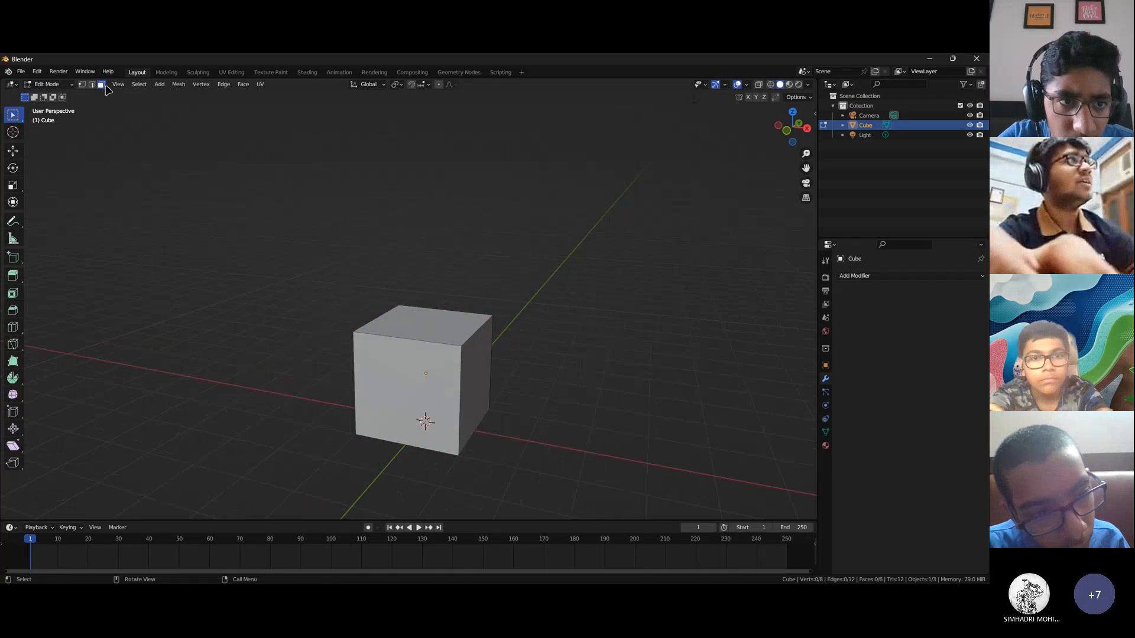
click(436, 333)
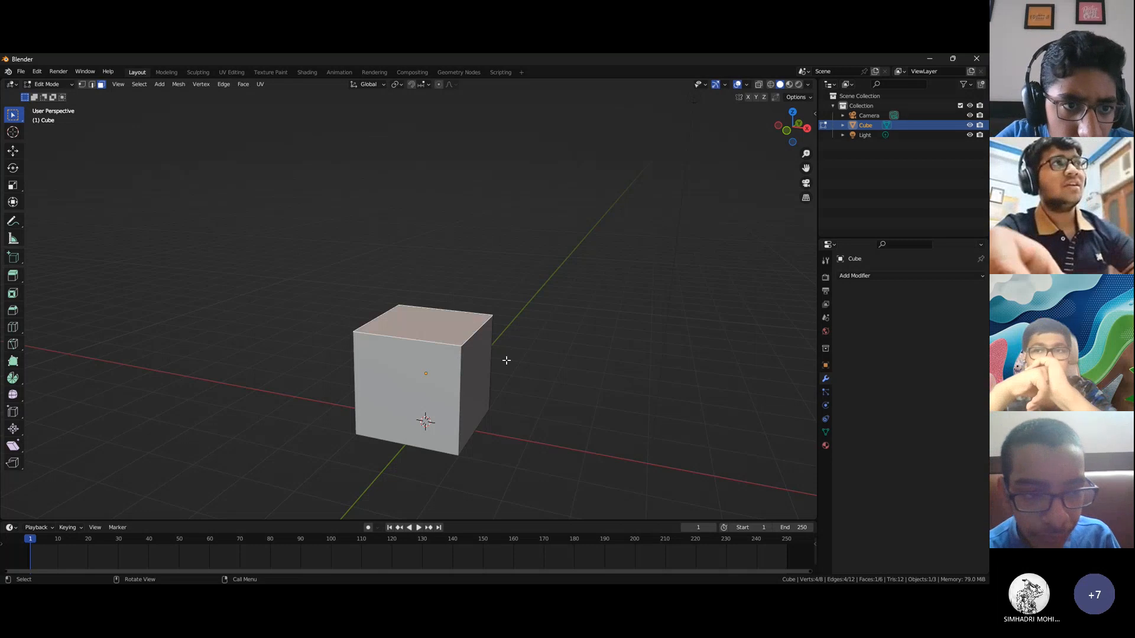
middle_drag(507, 361, 501, 355)
key(g)
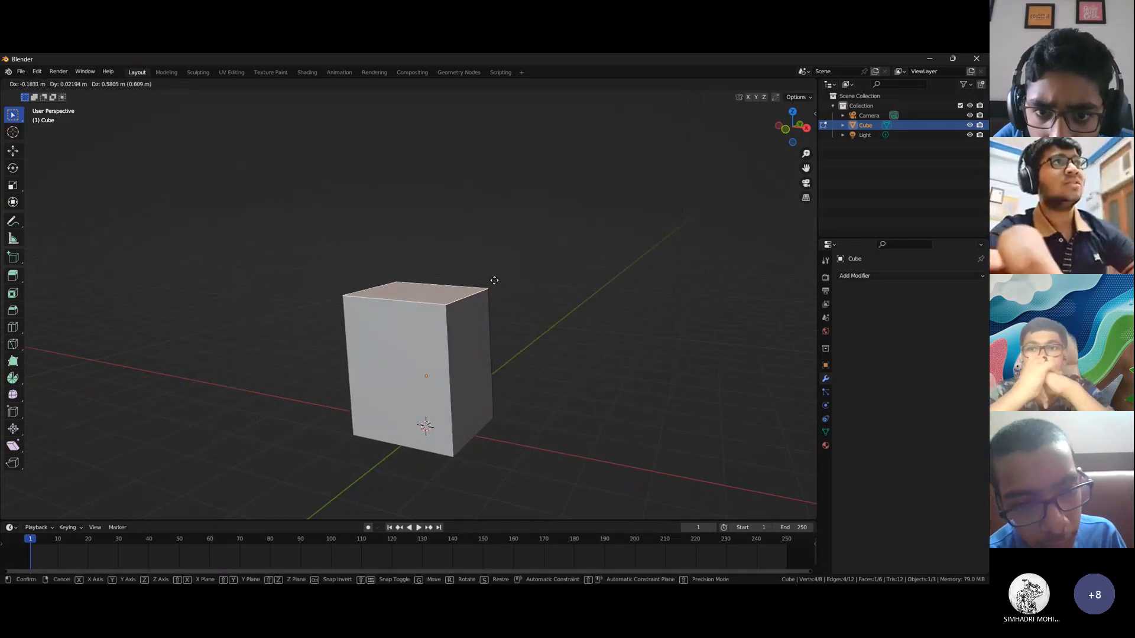
key(z)
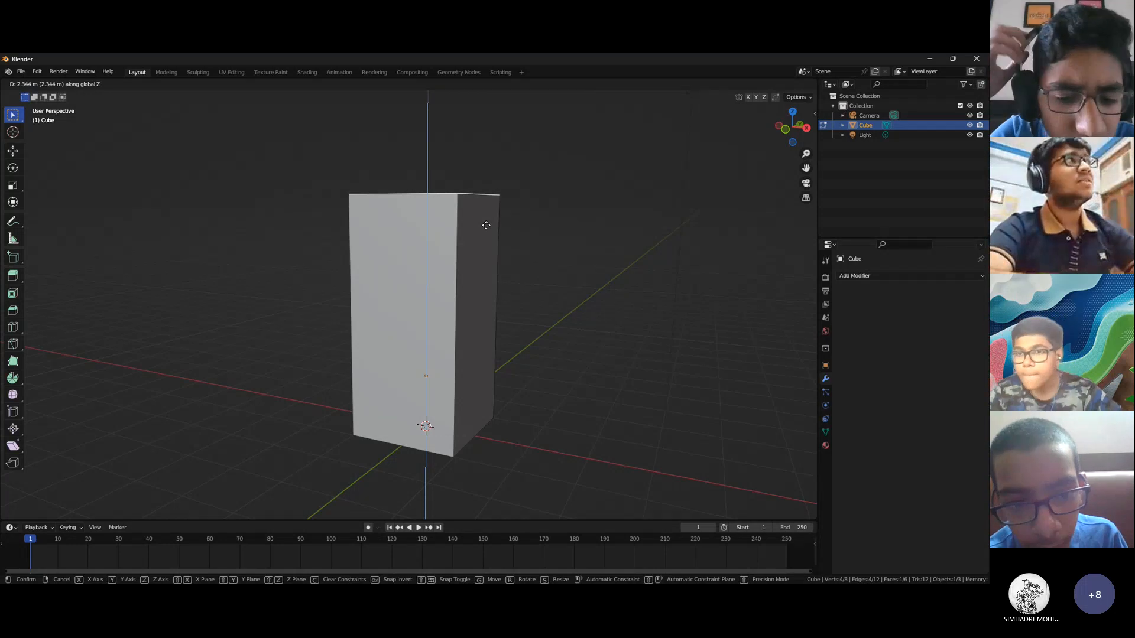
text(2)
key(Return)
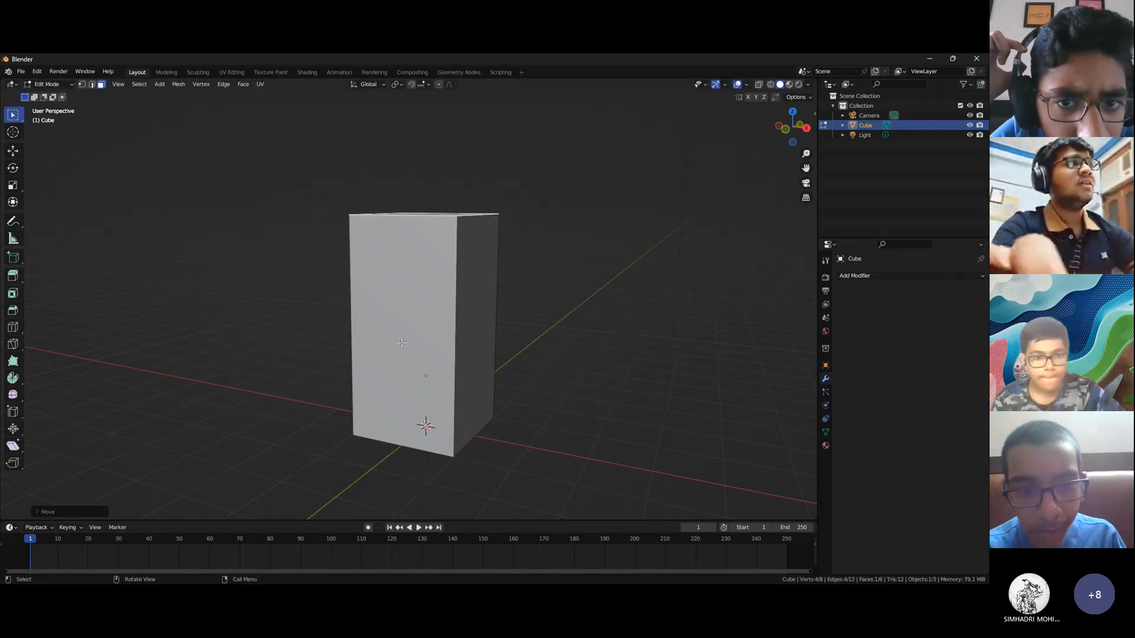
Try a Z move distance of 10 m for the top face and set it back to 2 m
click(48, 513)
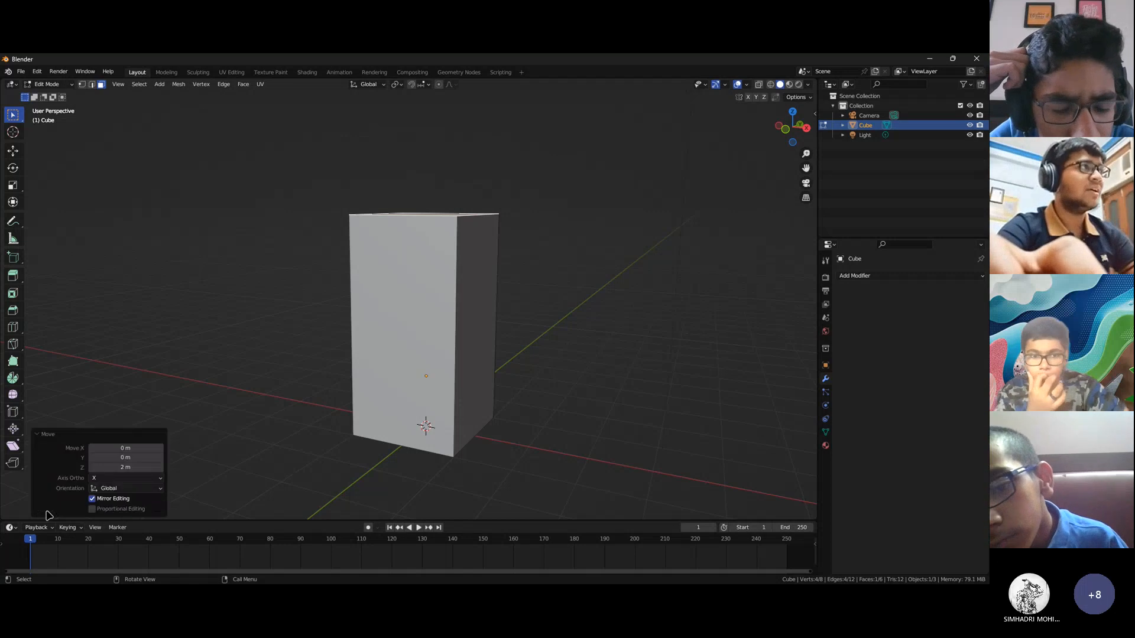
click(50, 438)
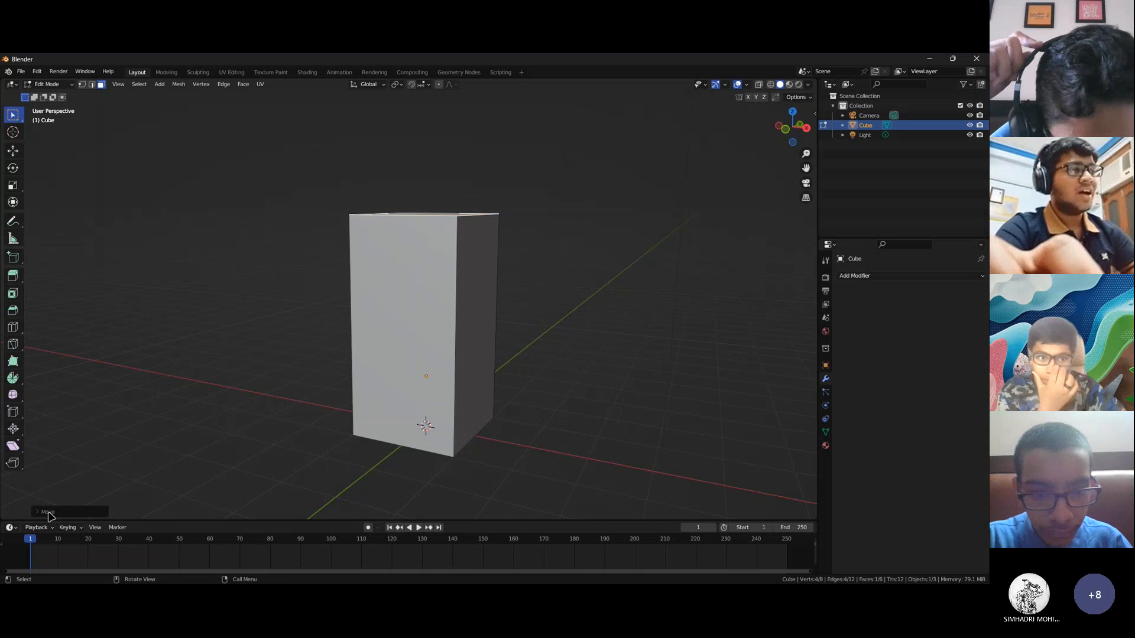
click(48, 512)
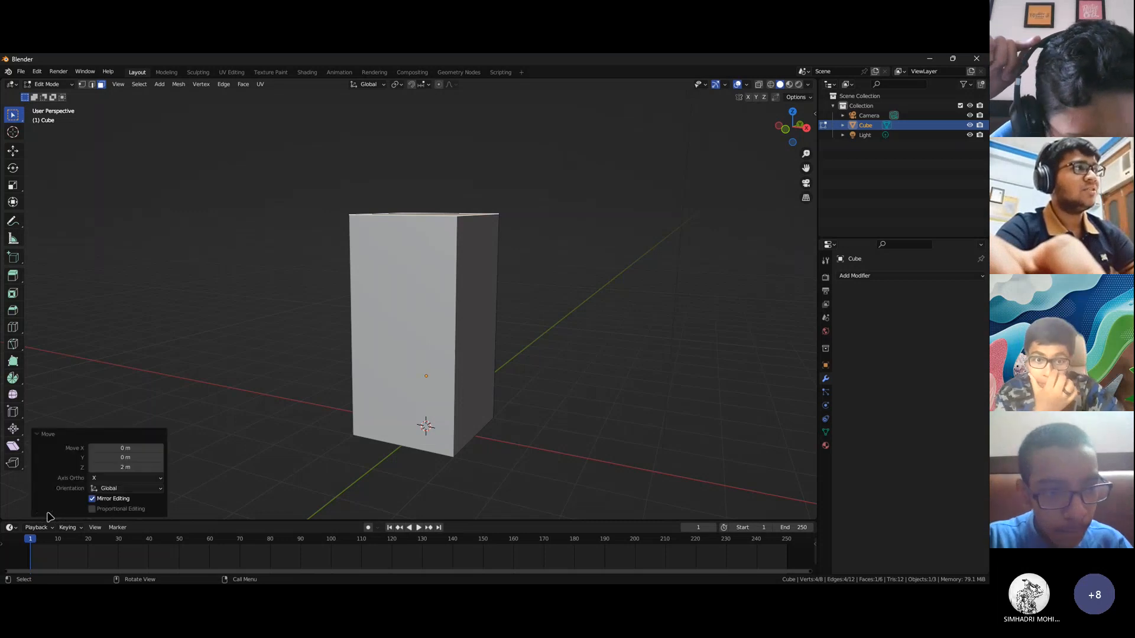
click(127, 467)
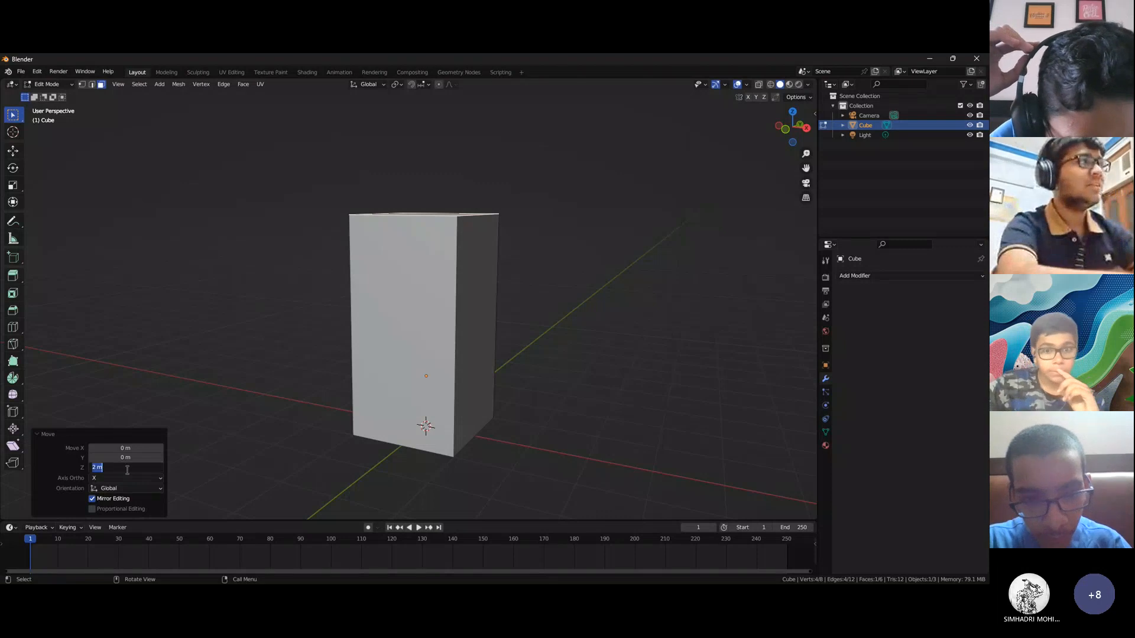
text(10)
key(Return)
scroll(346, 342, down, 3)
scroll(347, 341, up, 1)
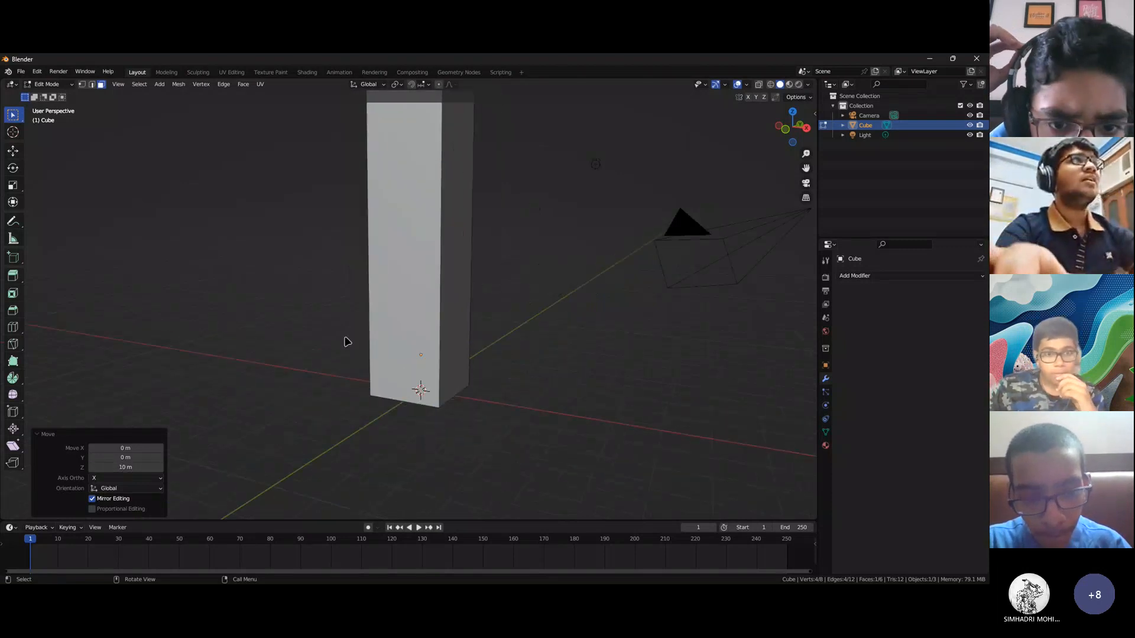
scroll(347, 342, up, 2)
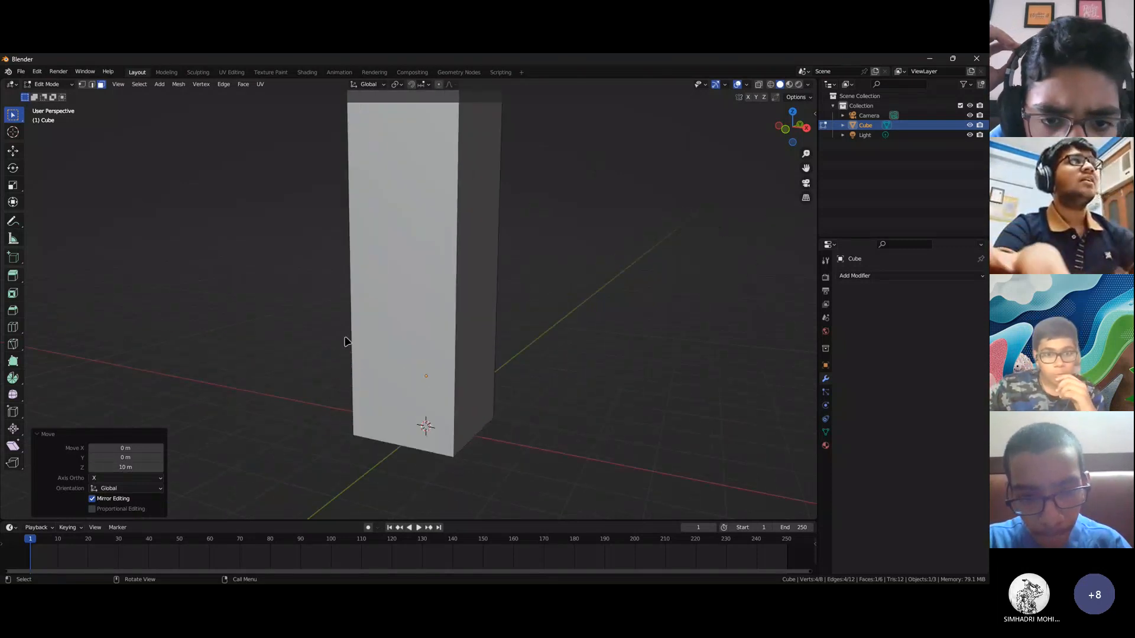
click(137, 468)
text(2)
key(Return)
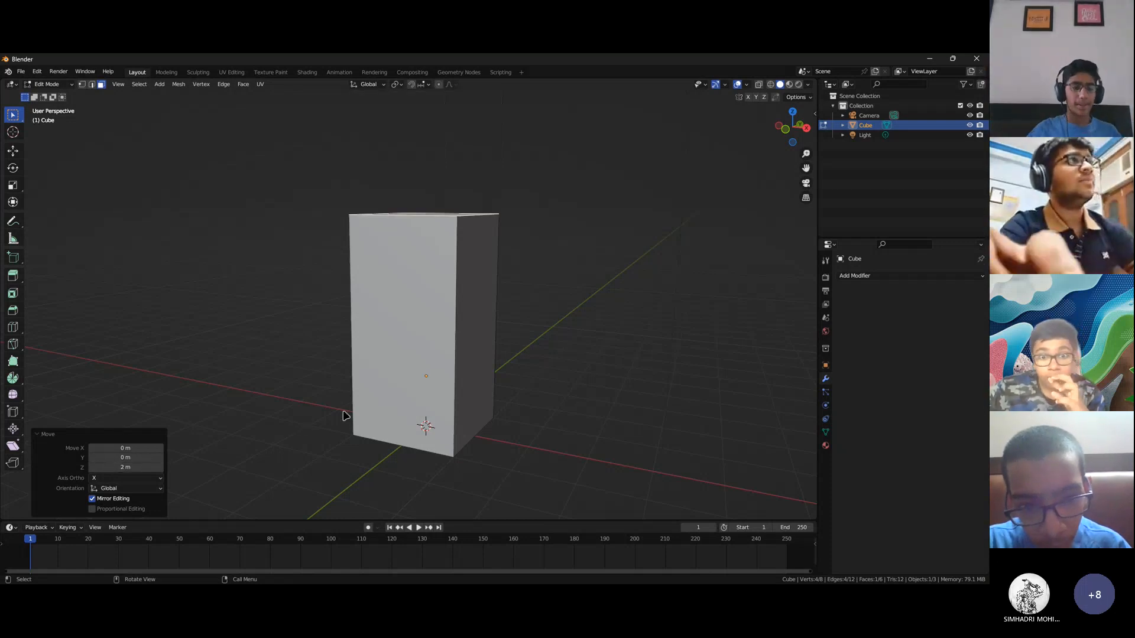
Return to Object Mode and add a Bevel modifier to the stretched cube
key(Tab)
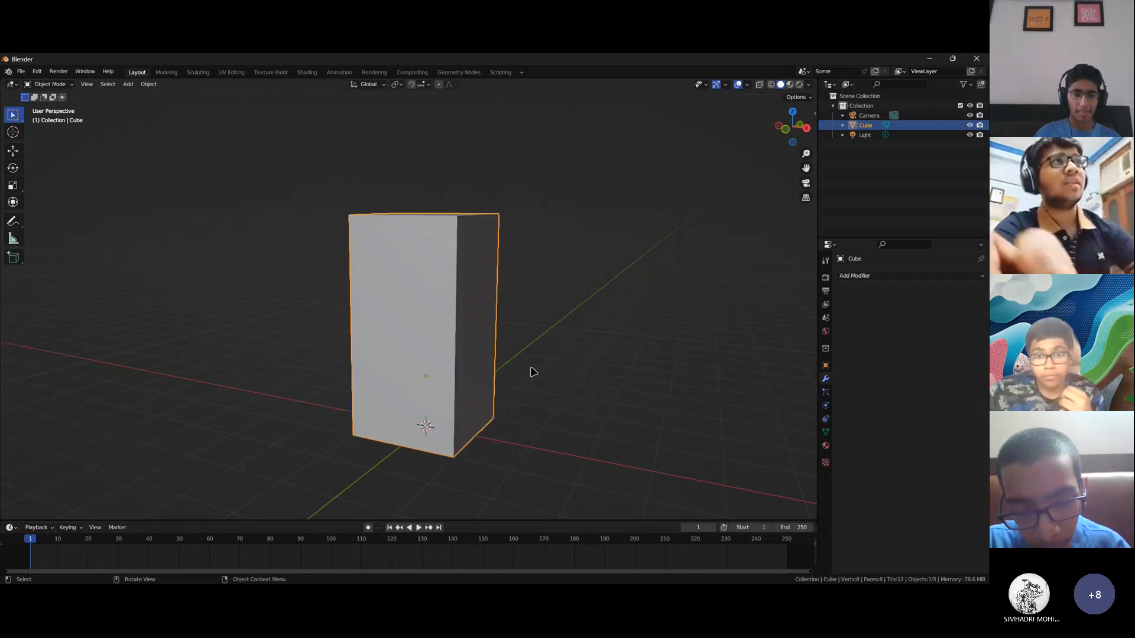
click(892, 279)
click(798, 313)
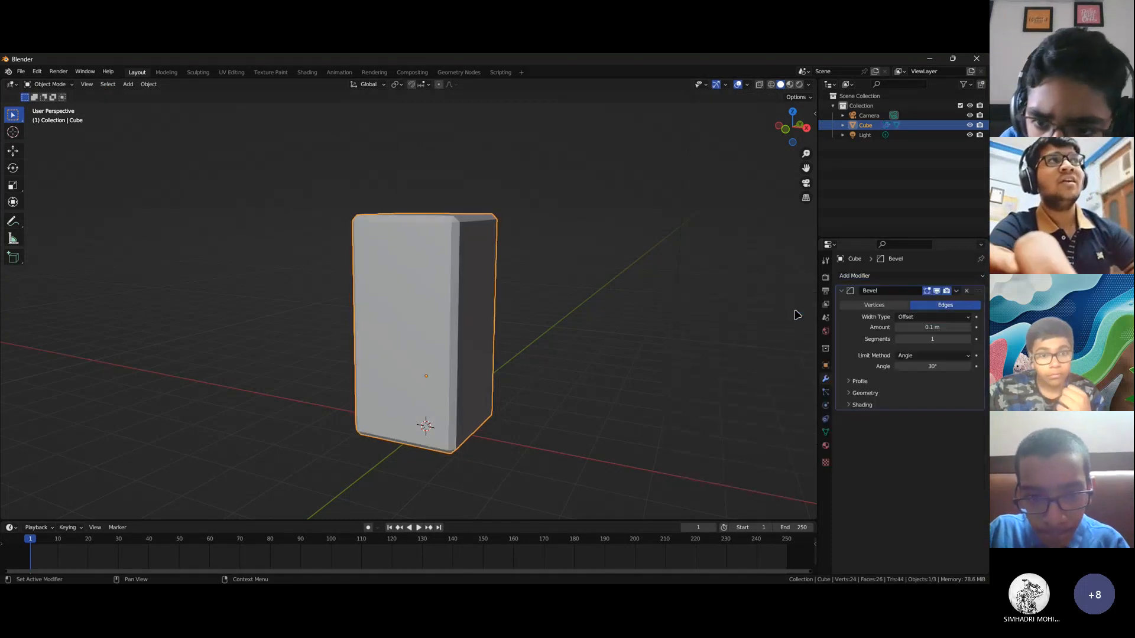
Set the Bevel modifier's segments to 6 and its amount to 0.029 m
click(952, 338)
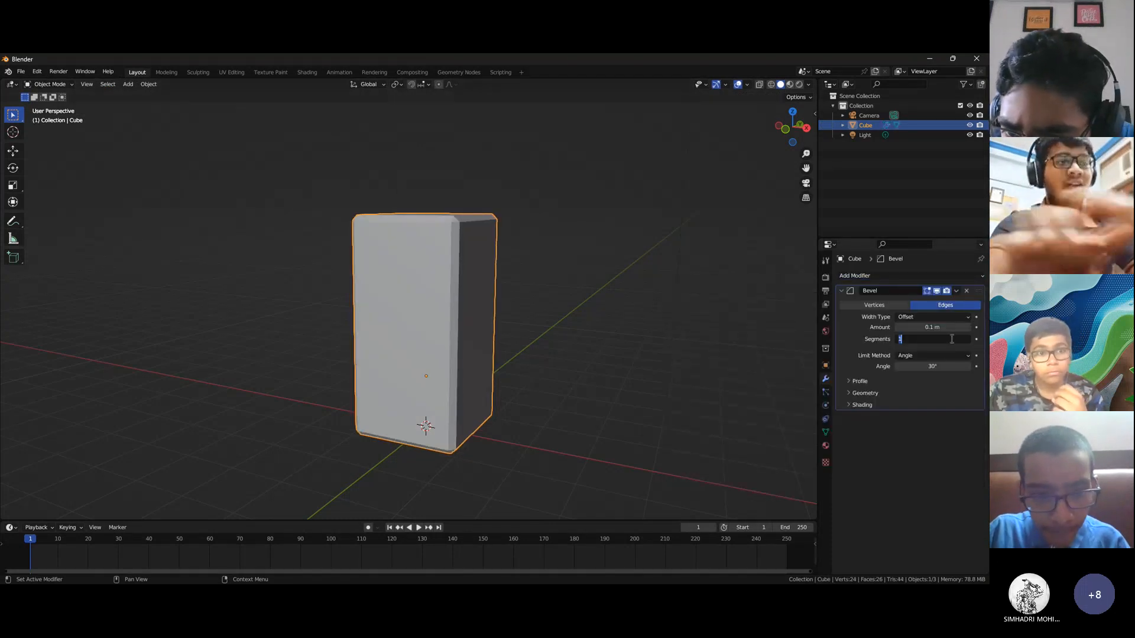
text(6)
key(Return)
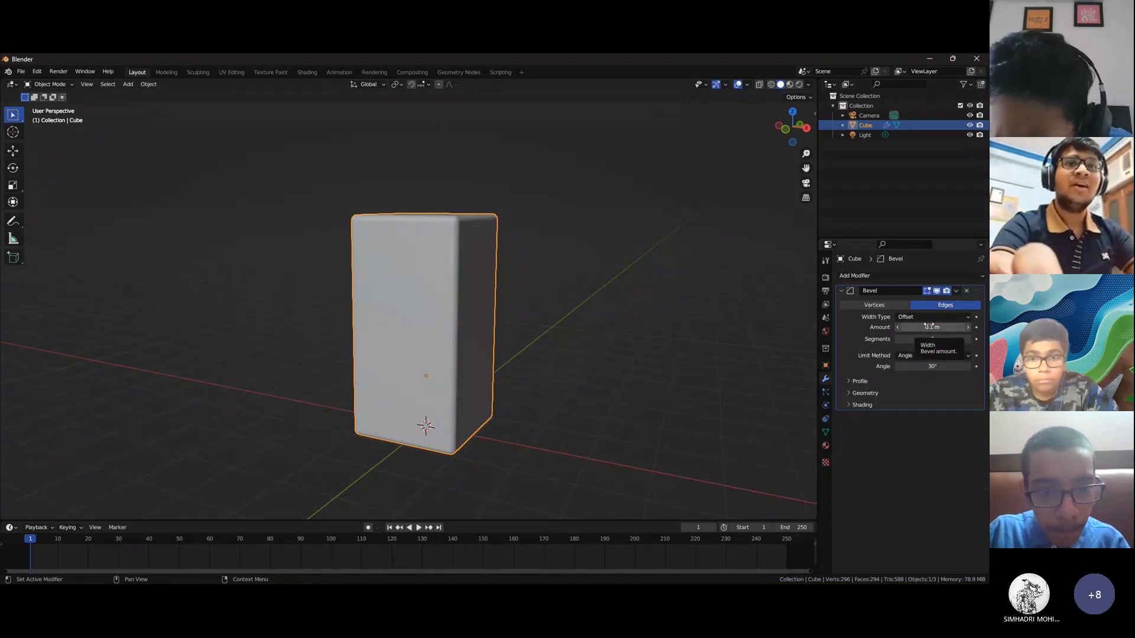
click(930, 327)
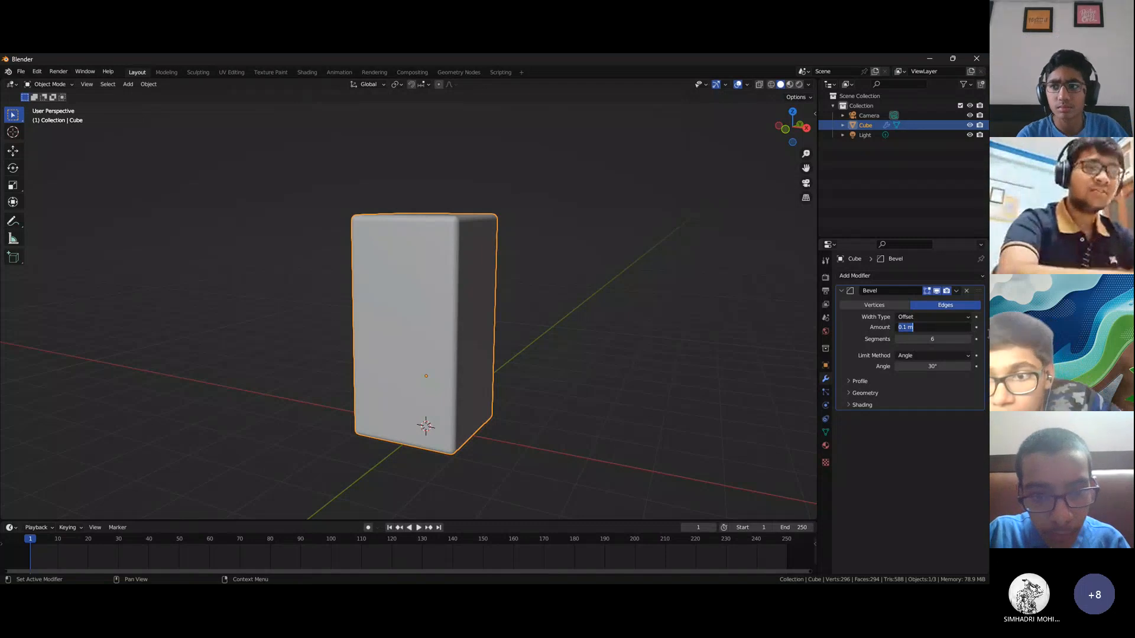
text(0)
key(Return)
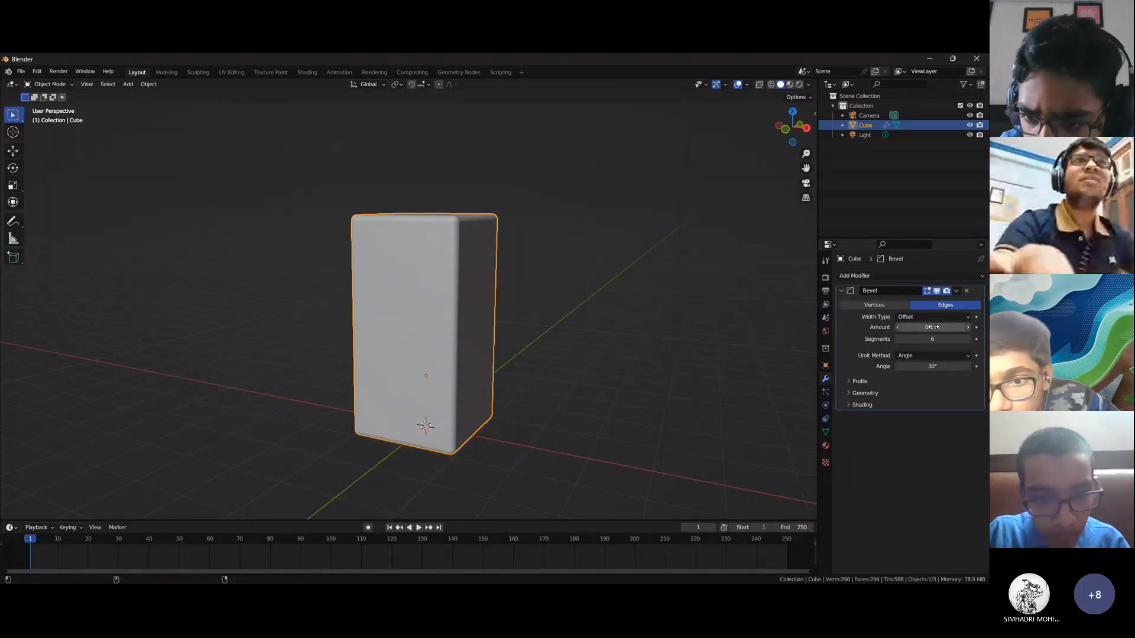
drag(938, 326, 890, 327)
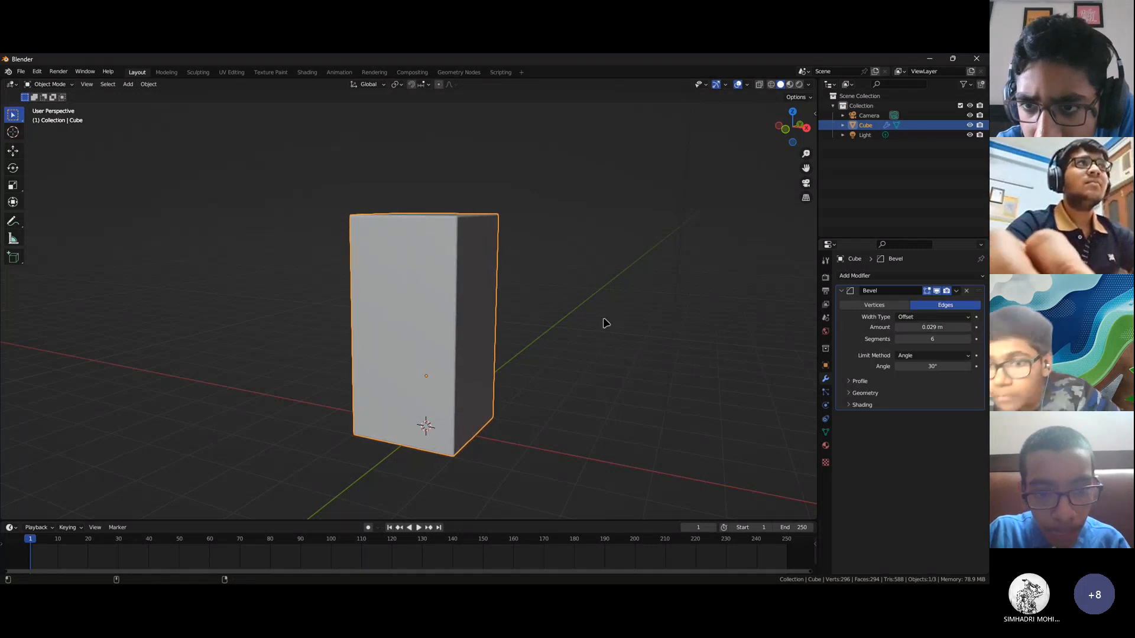
Apply Shade Auto Smooth to the beveled box, inspect its edges, and switch the box back to Shade Flat
middle_drag(603, 321, 544, 338)
scroll(543, 338, up, 2)
right_click(486, 219)
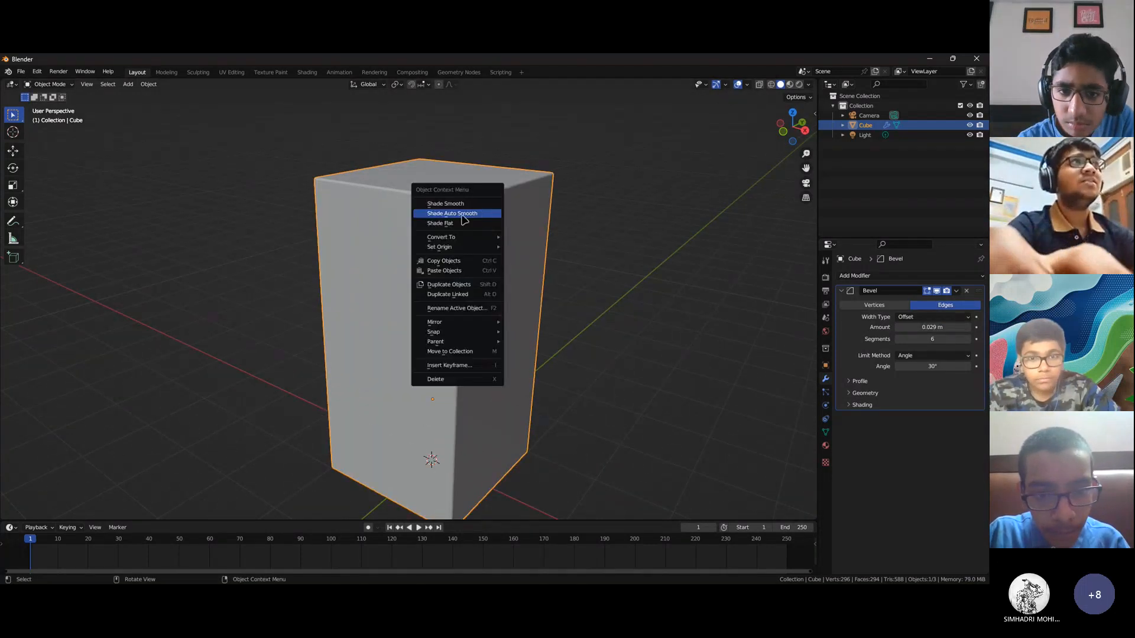
click(459, 214)
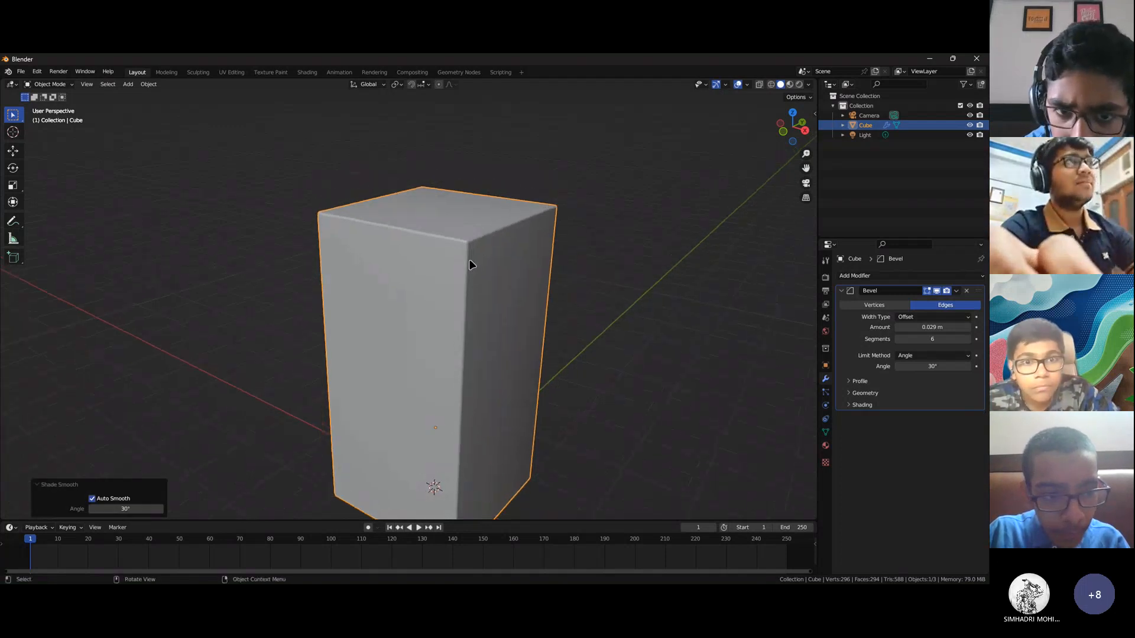
scroll(470, 261, up, 3)
scroll(472, 261, down, 4)
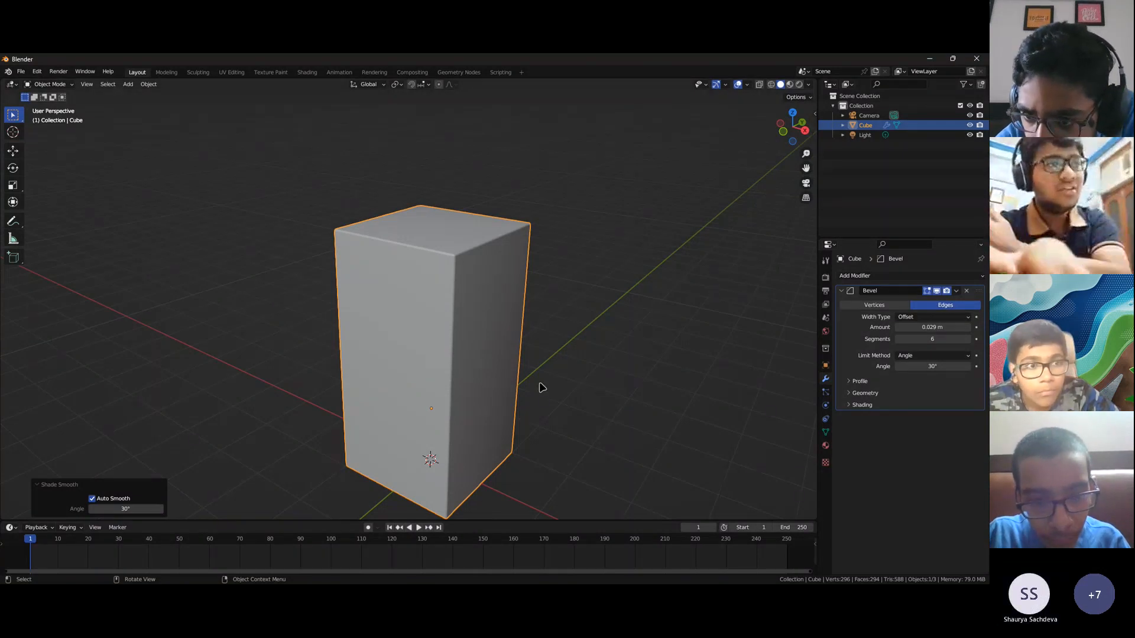
right_click(428, 293)
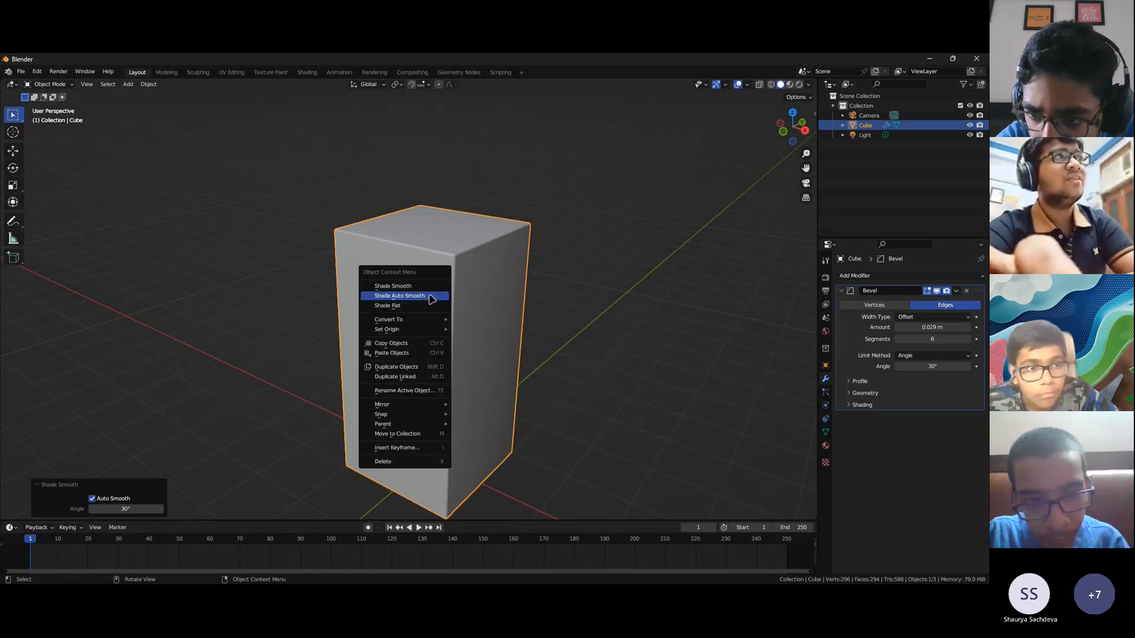
click(430, 306)
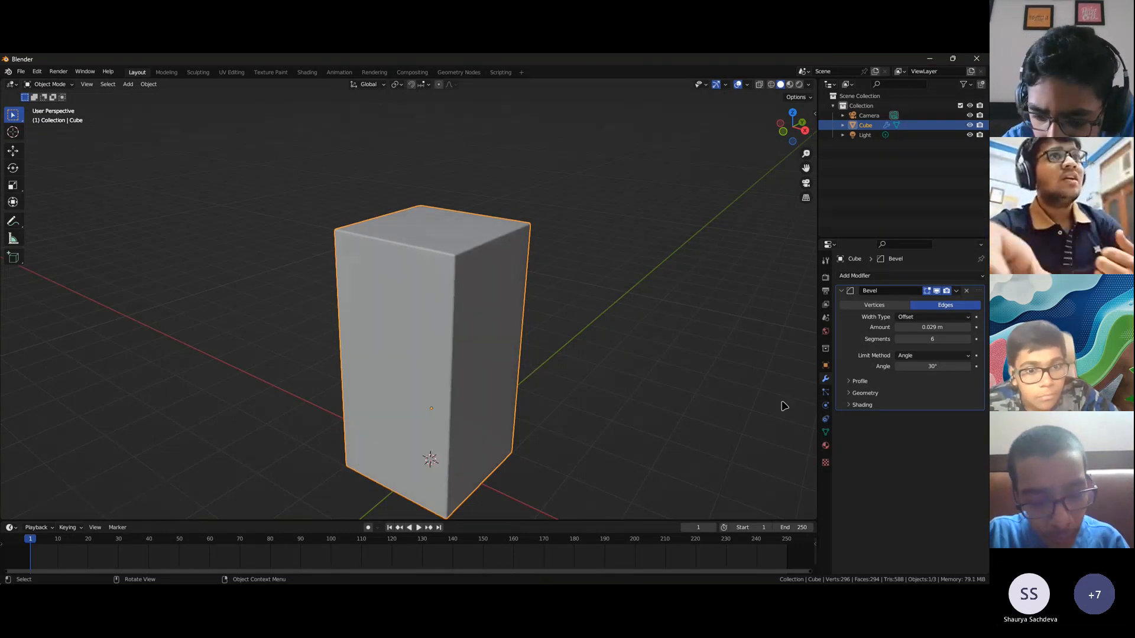
Apply Shade Smooth to the beveled box and enable Auto Smooth in its mesh normals settings
right_click(421, 305)
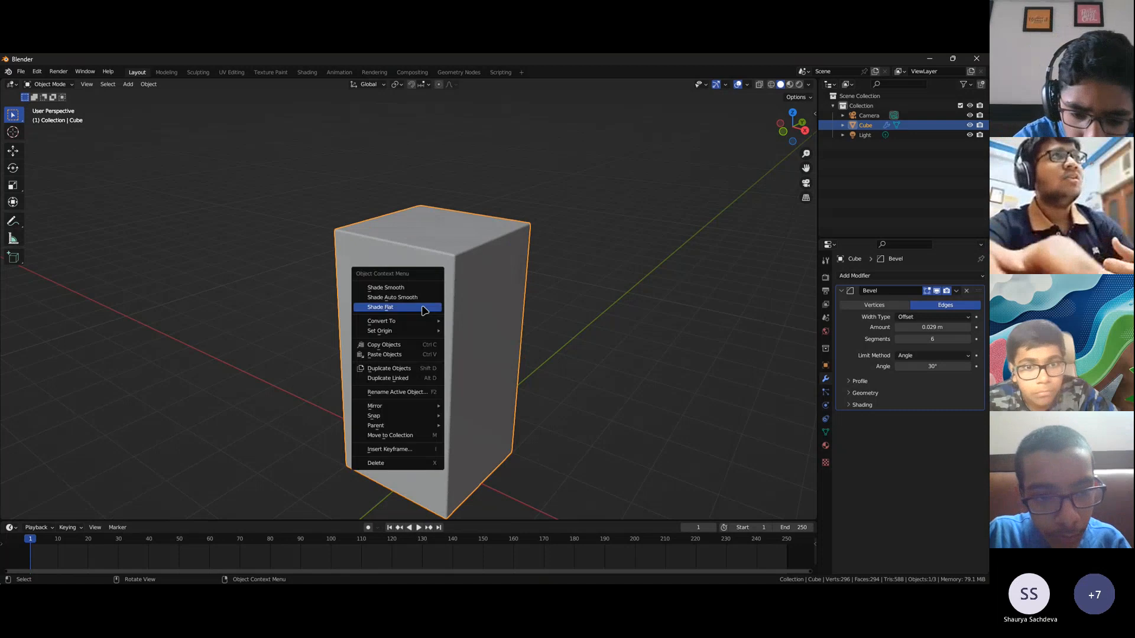
click(389, 290)
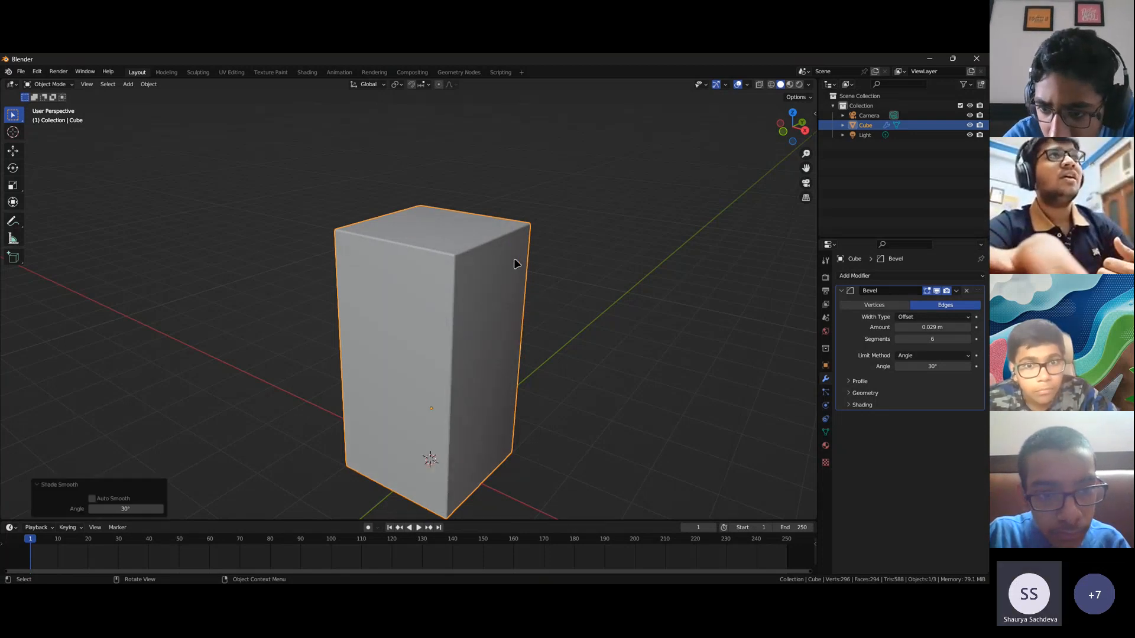
click(826, 433)
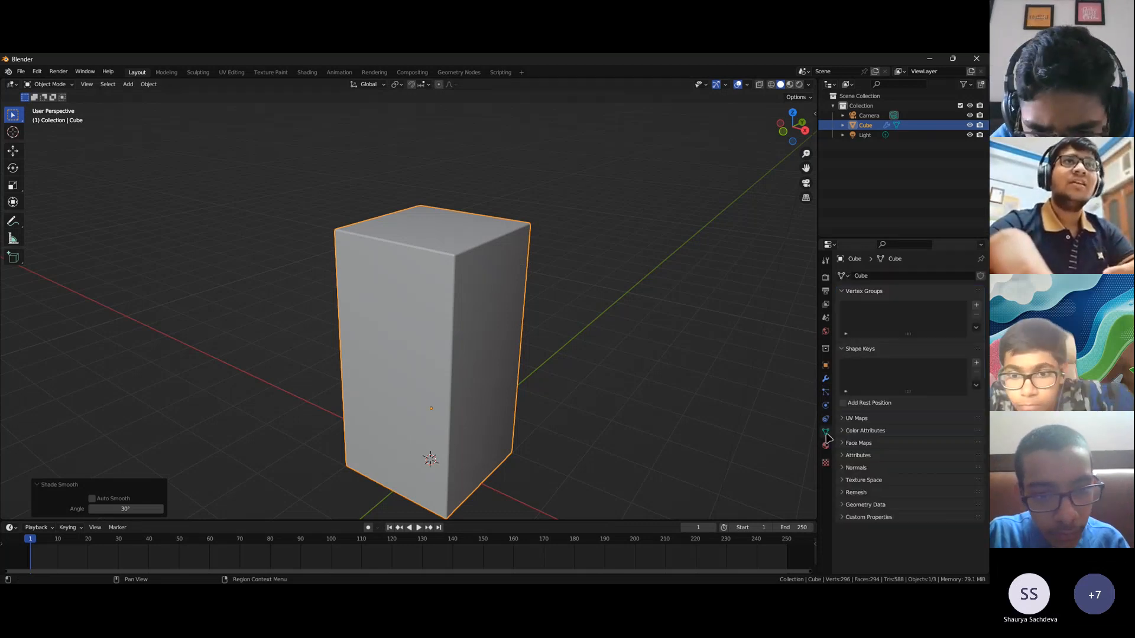
click(855, 468)
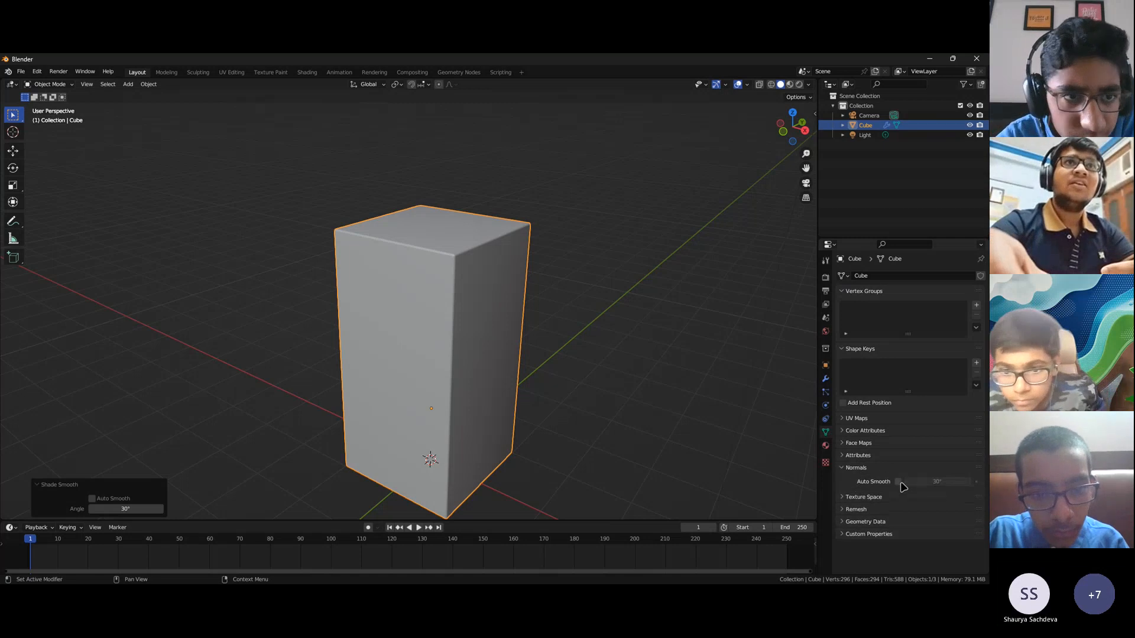
click(898, 481)
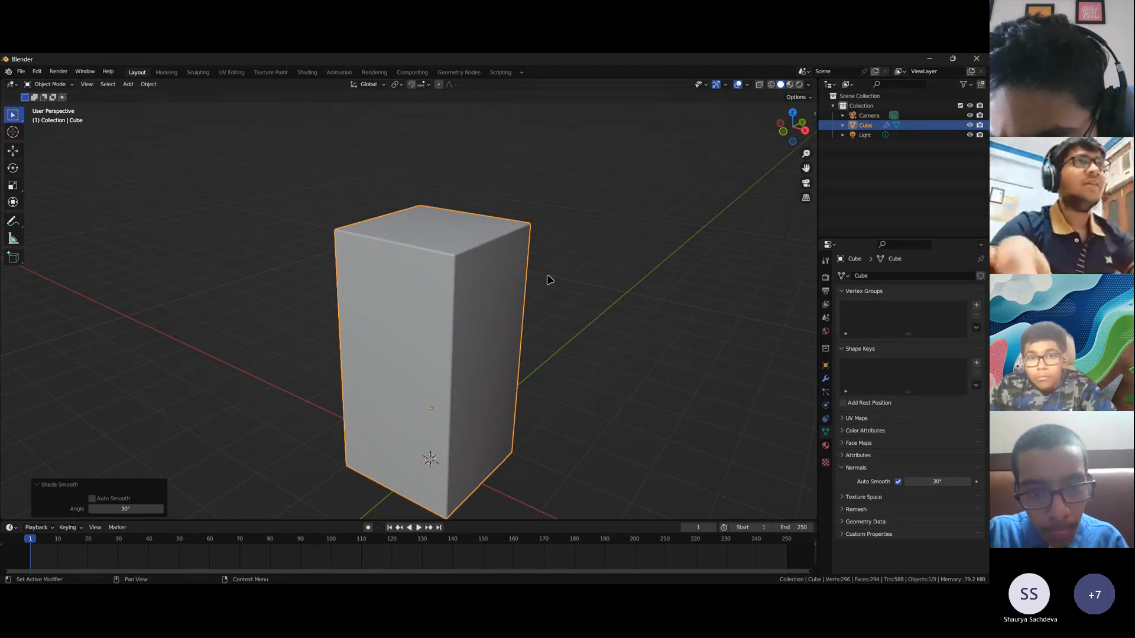
middle_drag(538, 296, 550, 285)
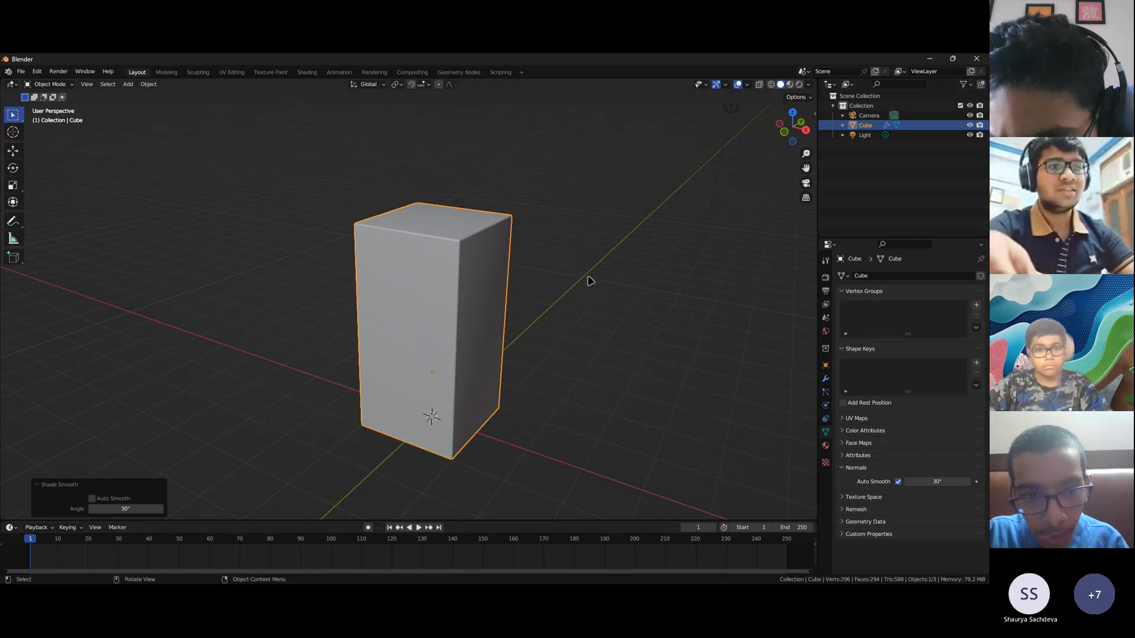
middle_drag(603, 264, 597, 260)
Save the project as blend.blend in the Documents folder
key(ctrl+s)
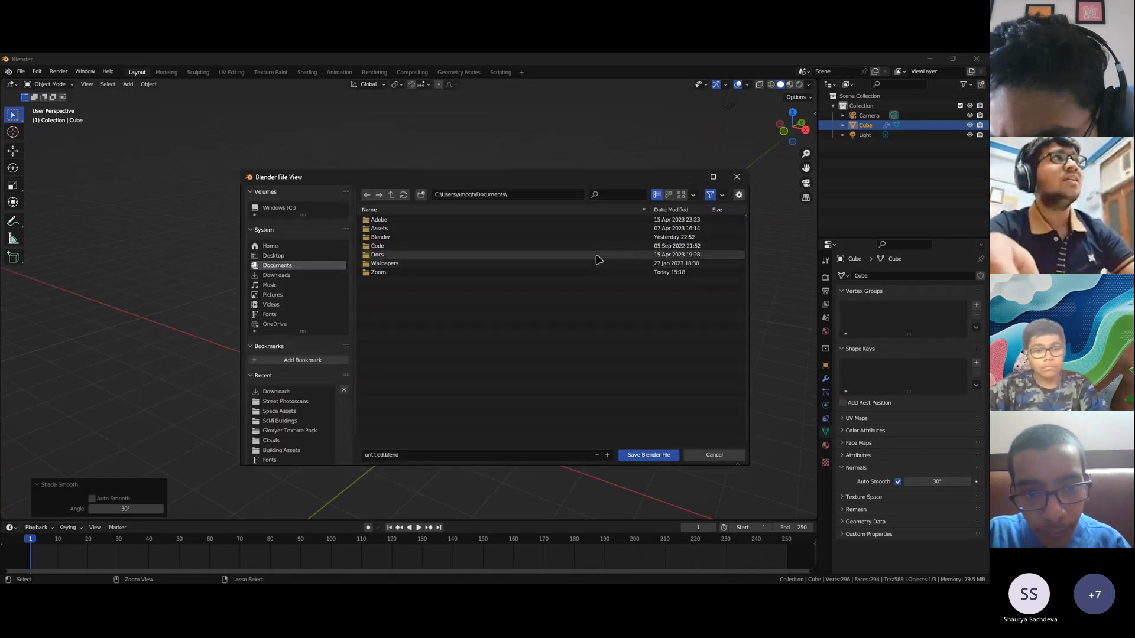
click(417, 456)
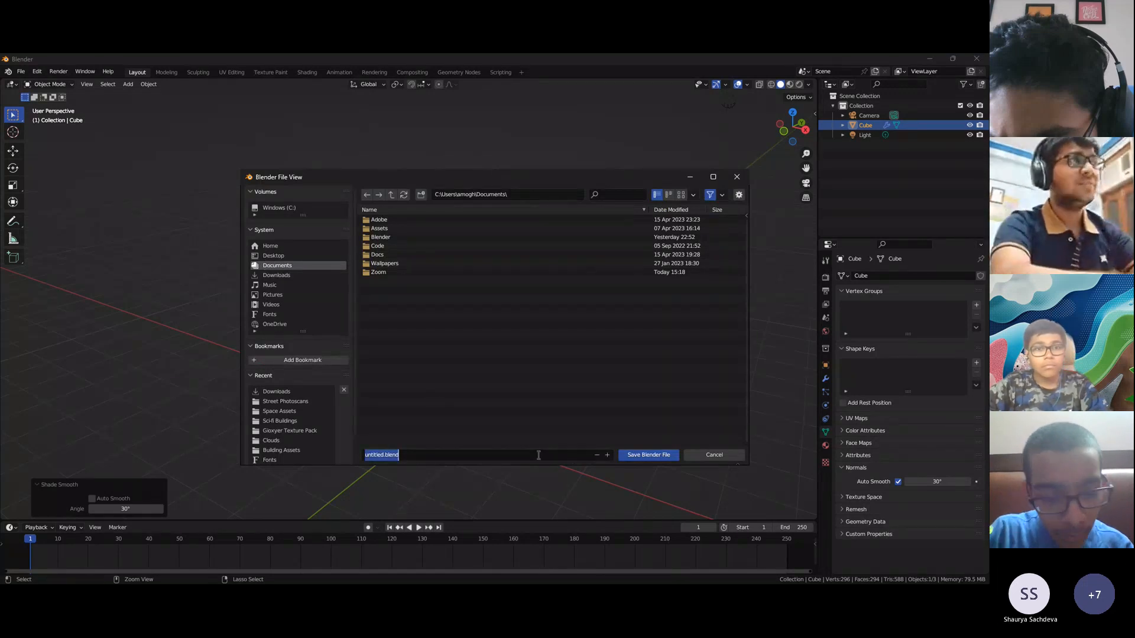
text(demo)
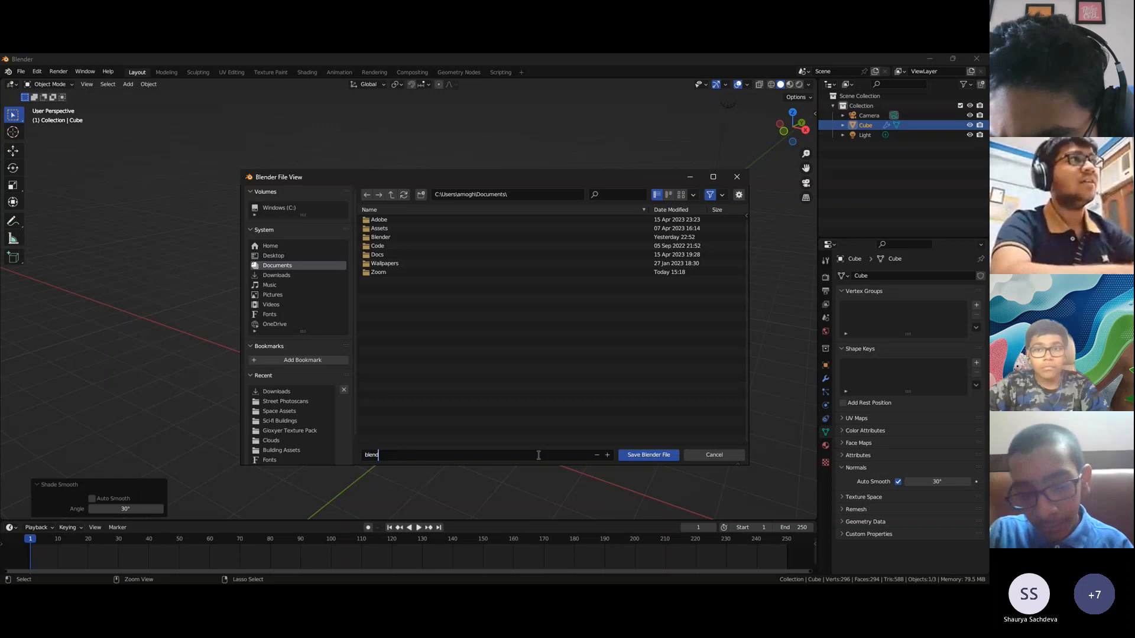
key(Return)
key(Return)
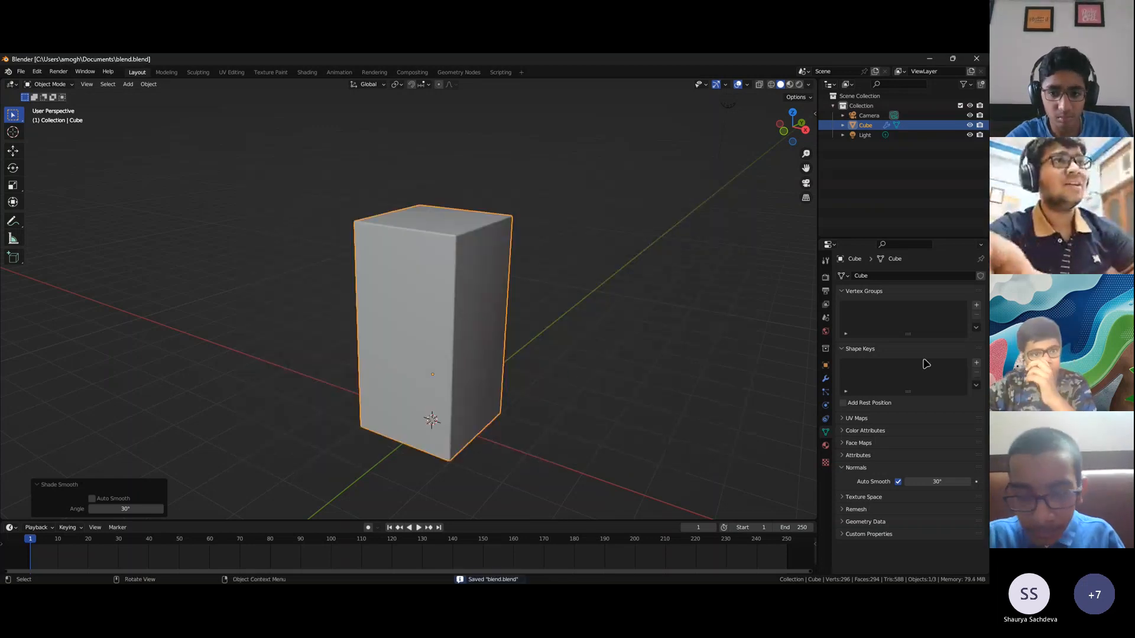
Compare the beveled box with the dispenser reference image and switch the box to Edit Mode
click(826, 379)
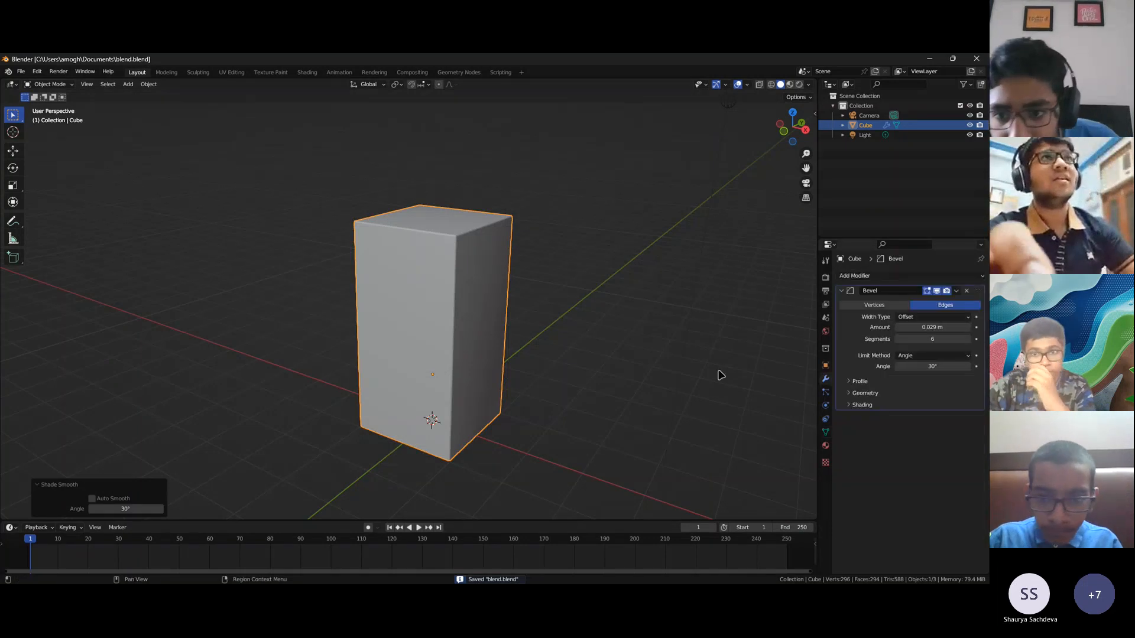
mouse_move(495, 339)
middle_down()
mouse_move(471, 335)
mouse_move(461, 314)
mouse_move(489, 324)
middle_up()
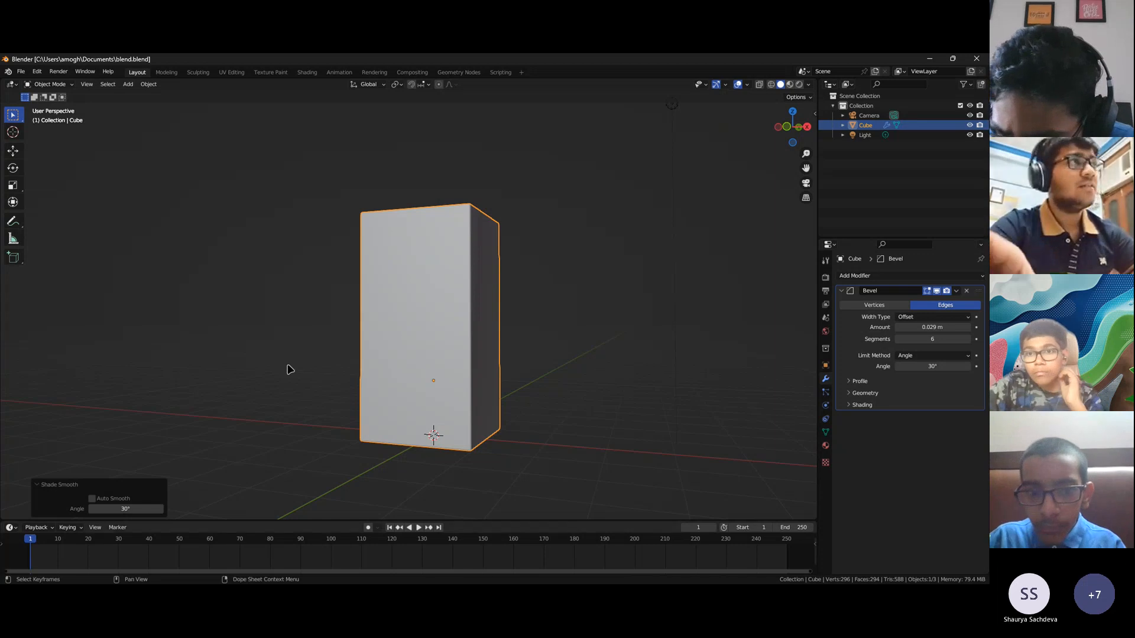
mouse_move(489, 374)
middle_down()
mouse_move(460, 389)
mouse_move(455, 378)
mouse_move(484, 403)
mouse_move(481, 362)
mouse_move(482, 375)
middle_up()
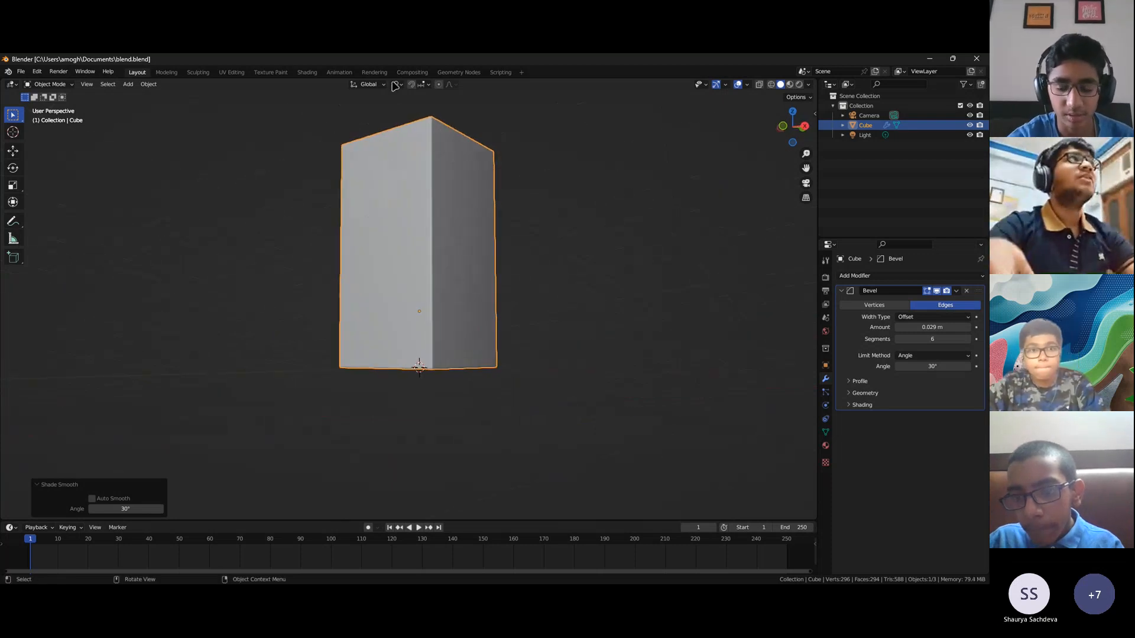
click(374, 72)
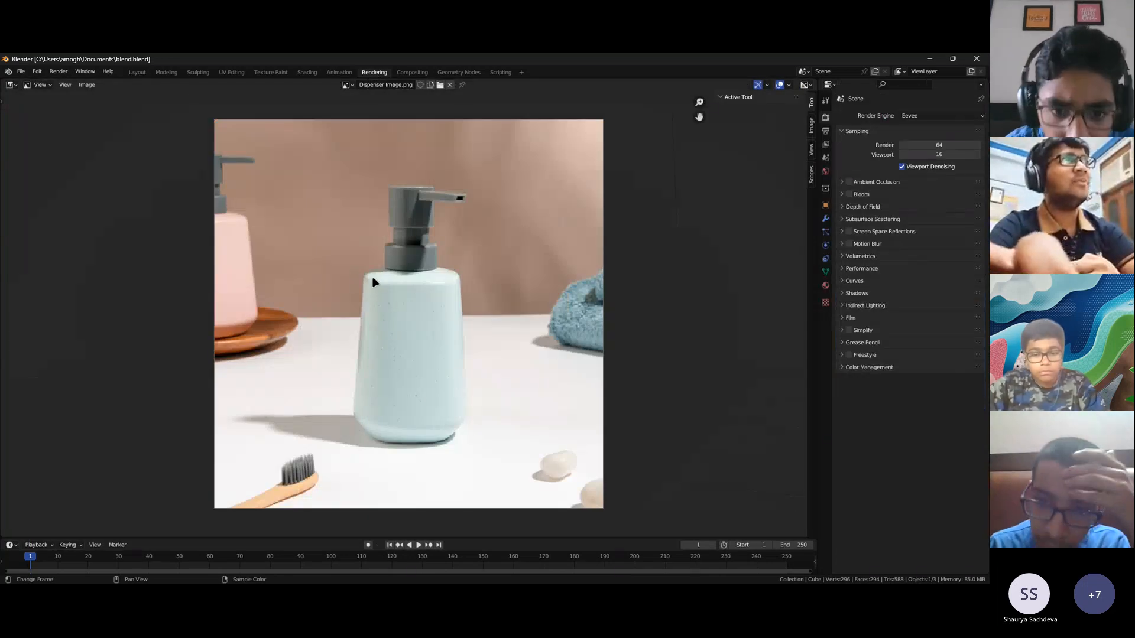
click(137, 73)
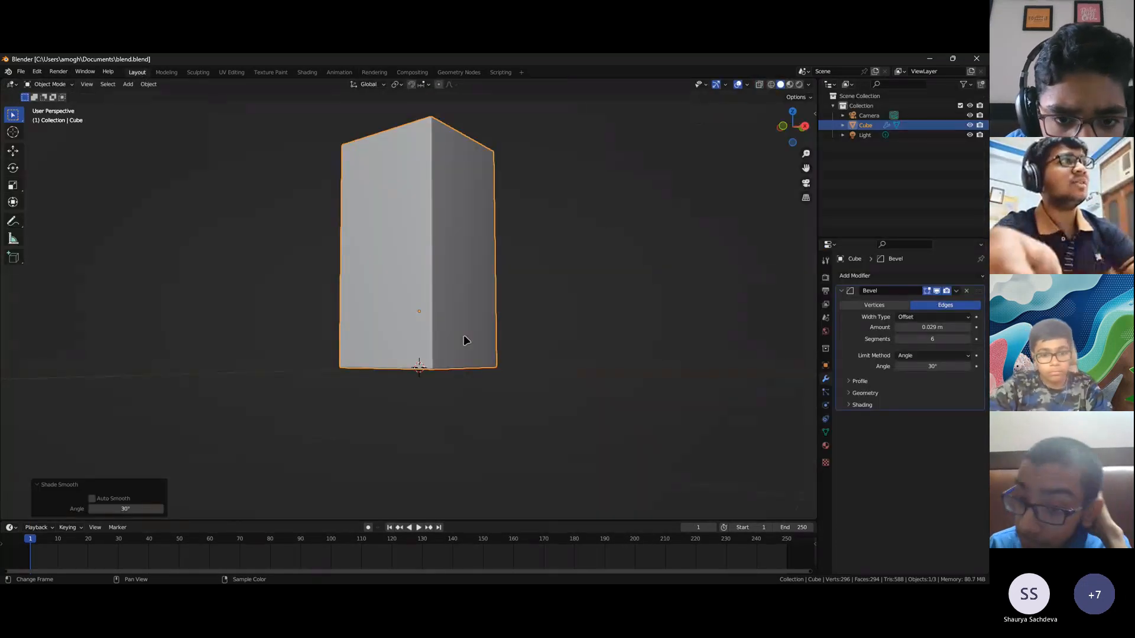
middle_drag(463, 319, 463, 317)
key(Tab)
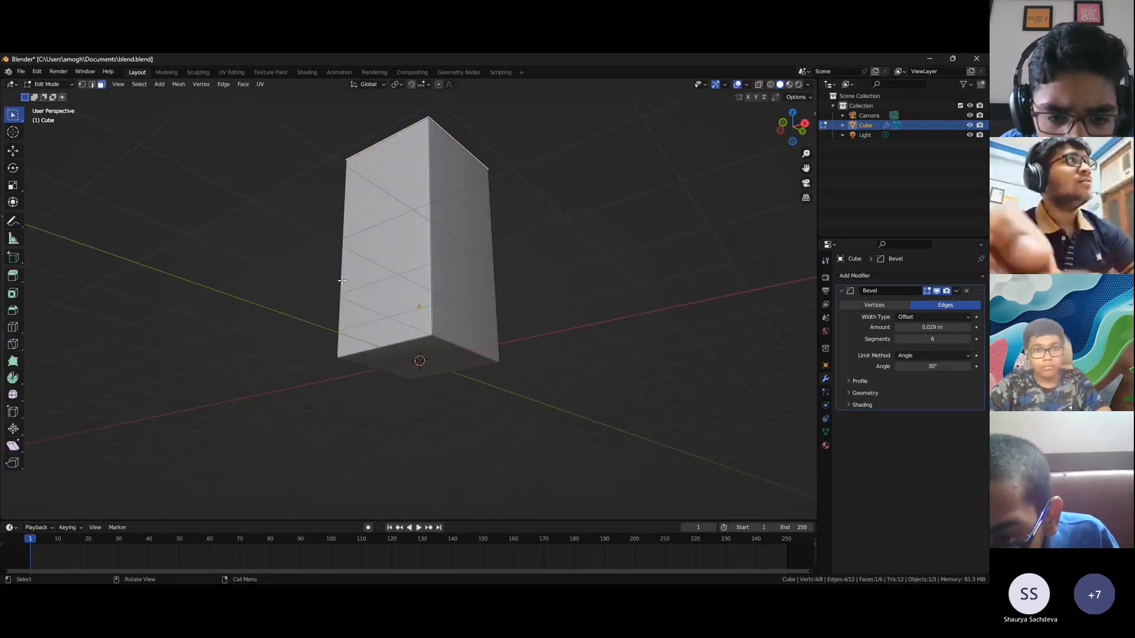
Try to bevel the box's bottom face and check the bottle's base in the reference image
click(420, 355)
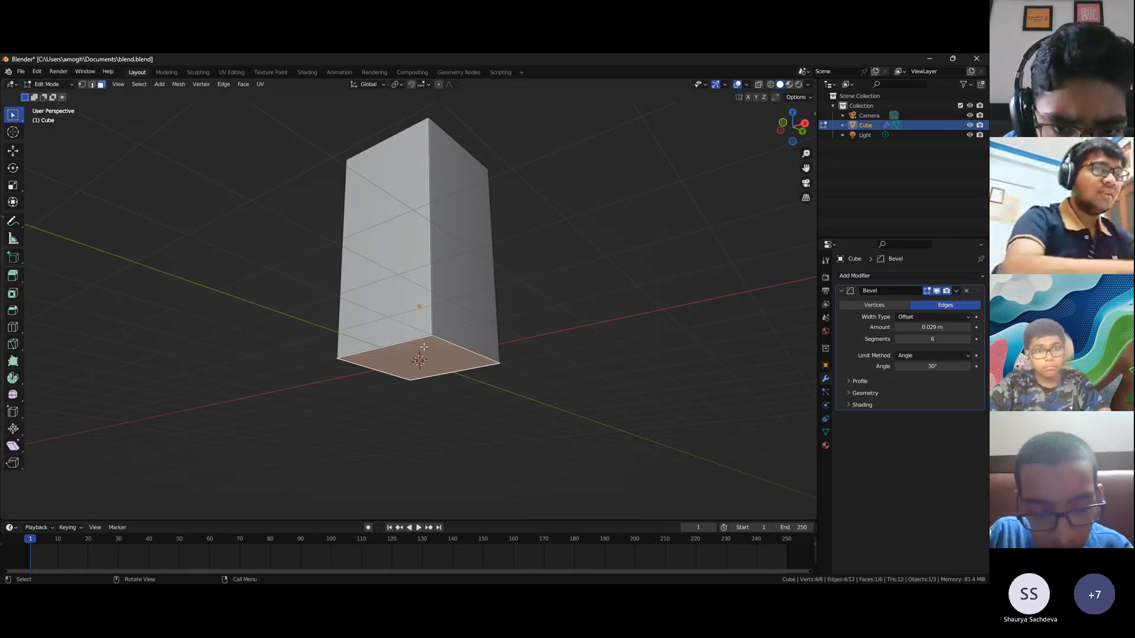
key(ctrl+b)
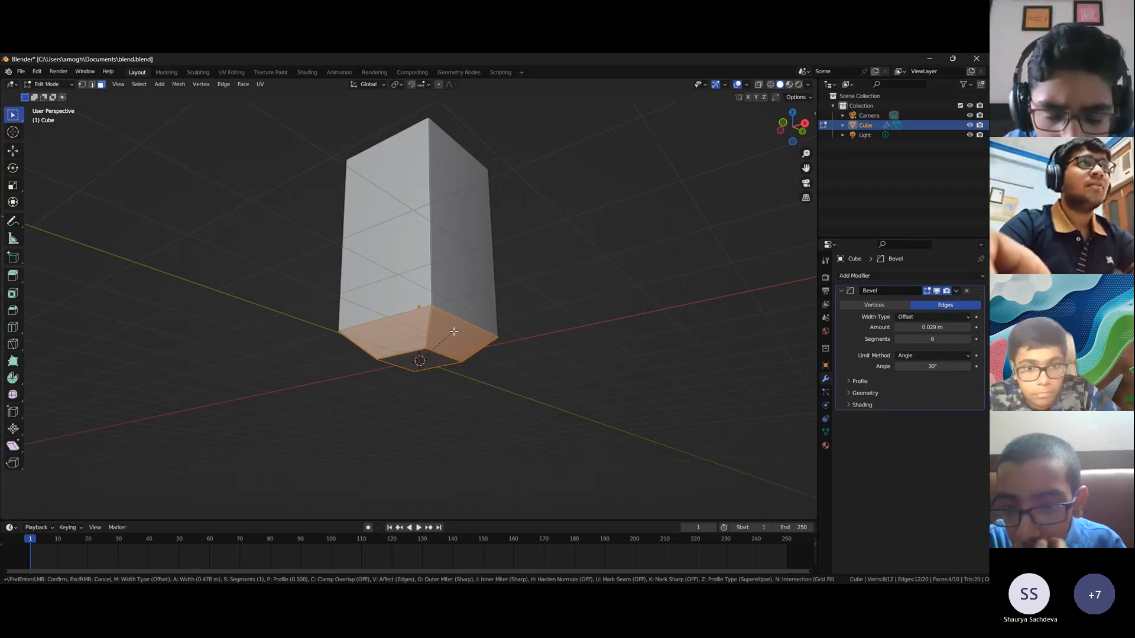
key(Escape)
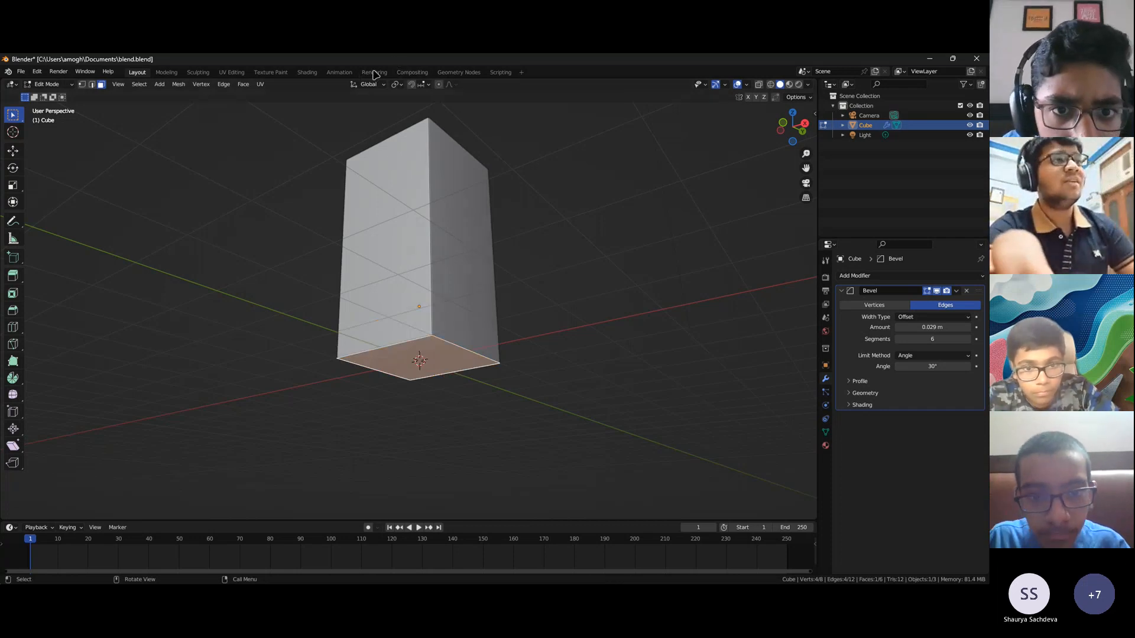
click(374, 72)
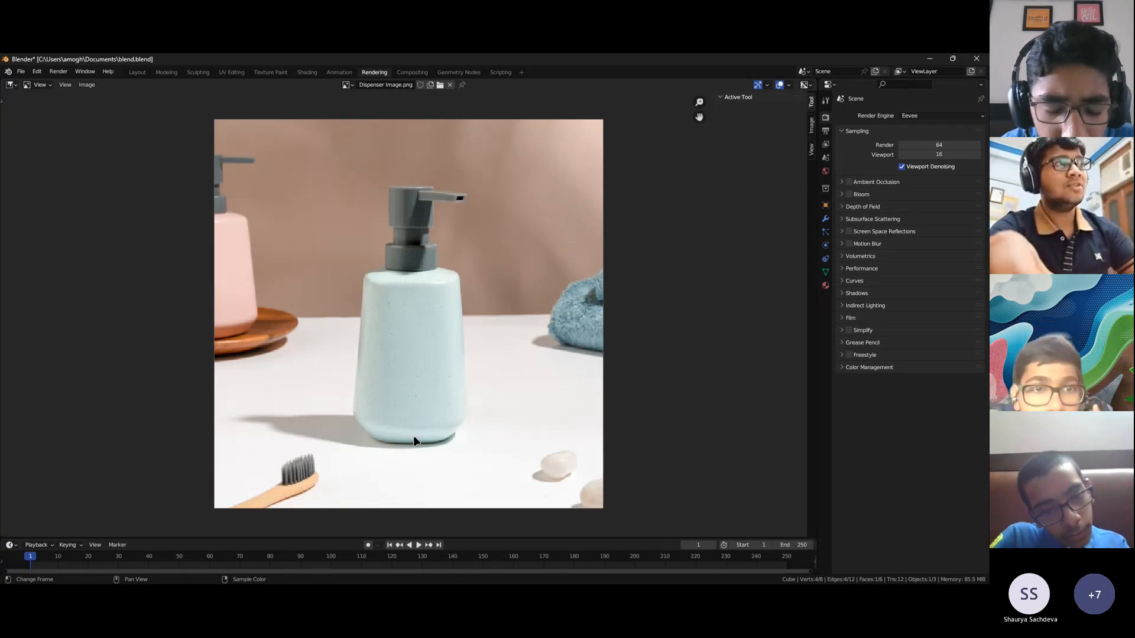
click(139, 72)
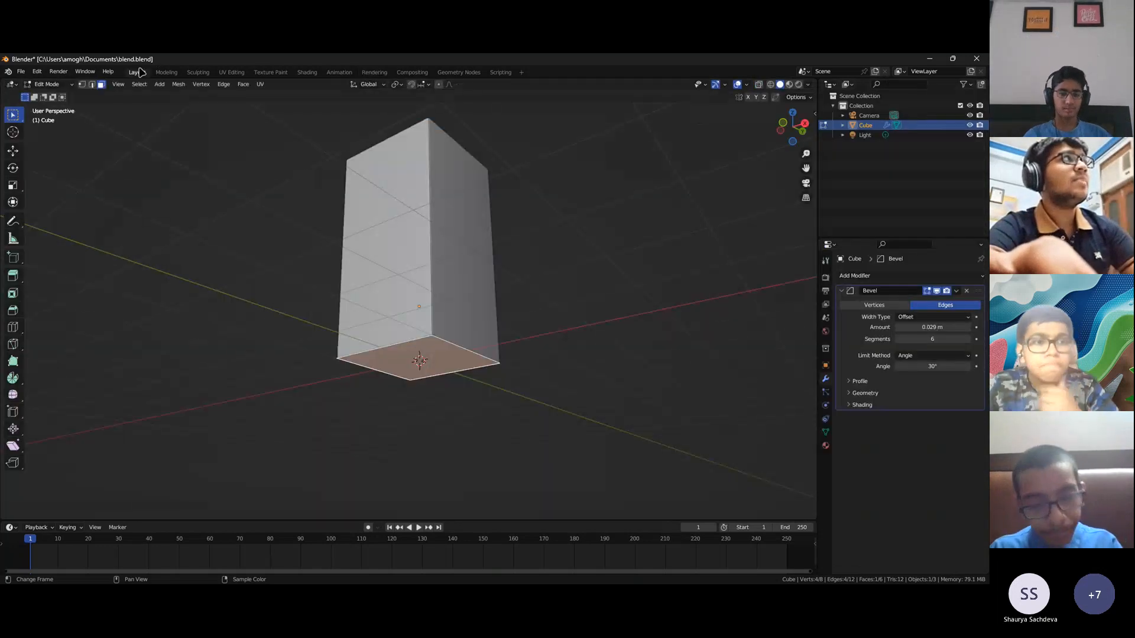
Select the four vertical corner edges of the box in edge select mode
mouse_move(426, 269)
middle_down()
mouse_move(481, 284)
mouse_move(420, 304)
mouse_move(456, 306)
mouse_move(437, 266)
middle_up()
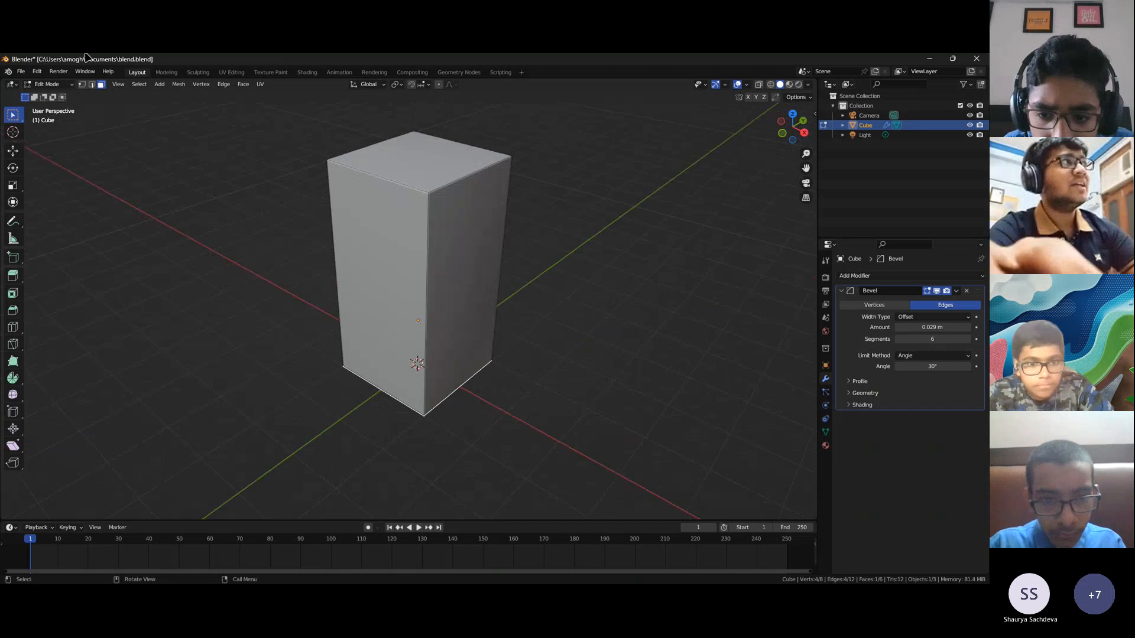
key(2)
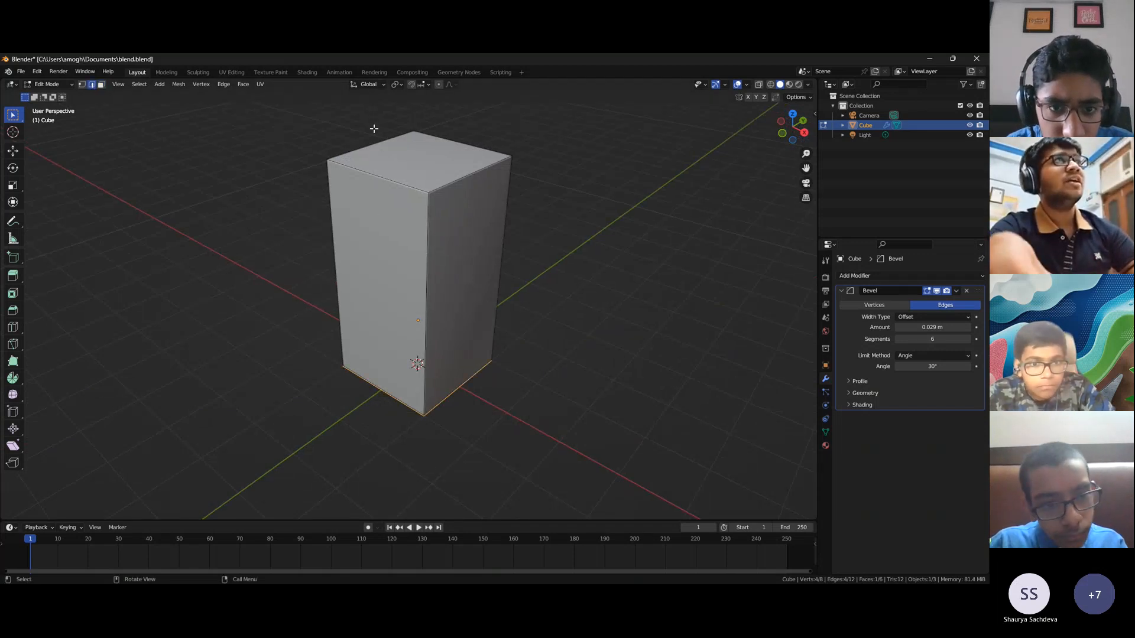
click(436, 259)
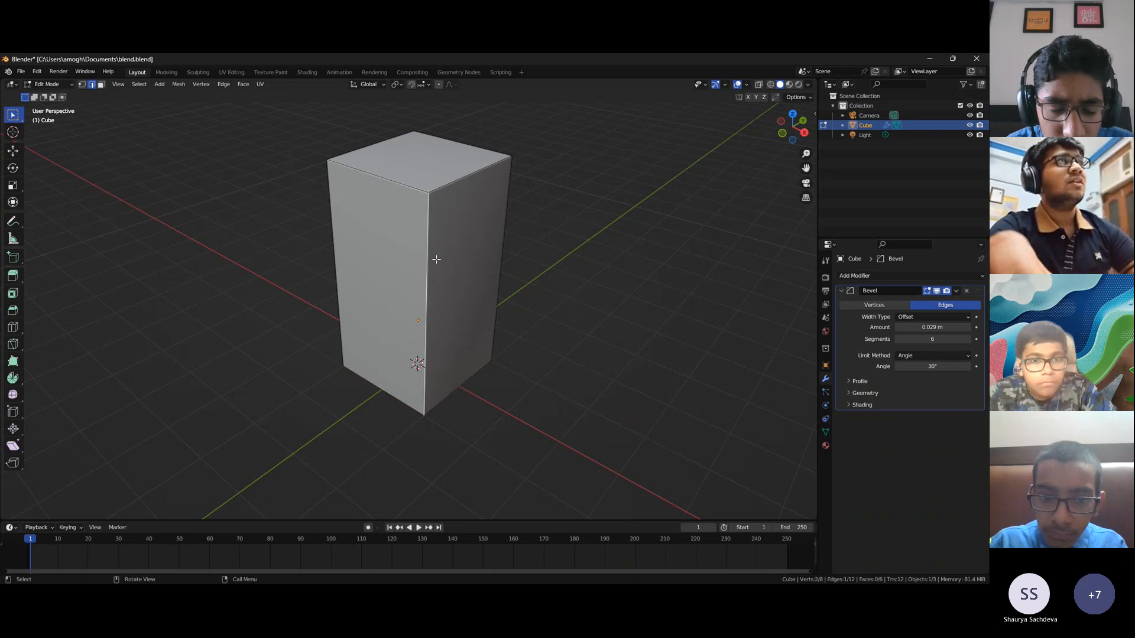
shift+click(332, 214)
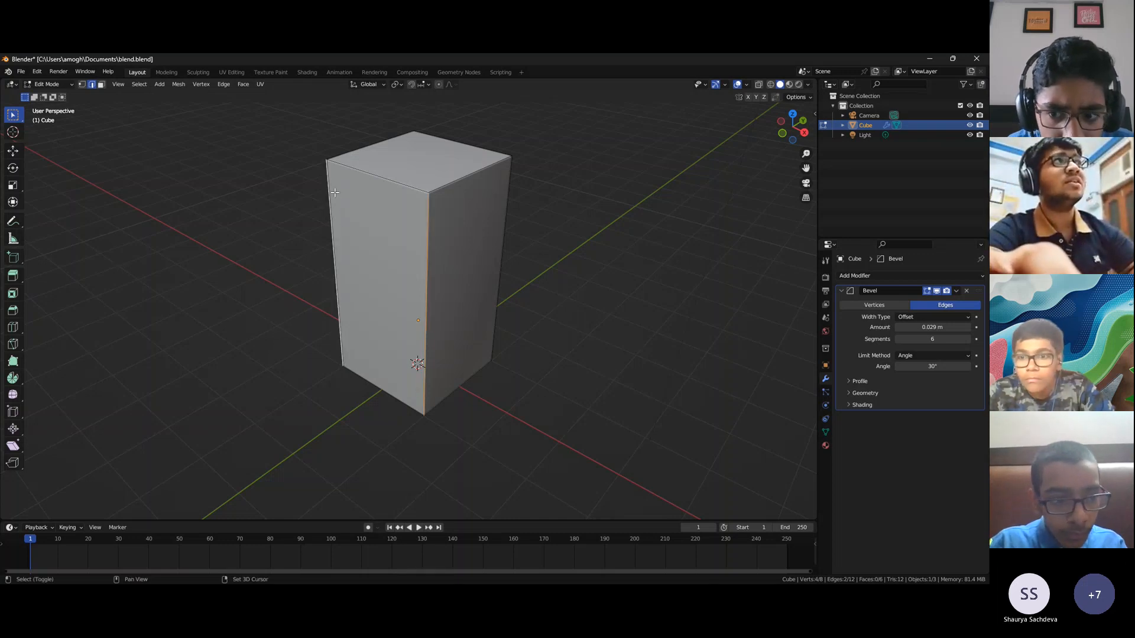
scroll(368, 249, up, 2)
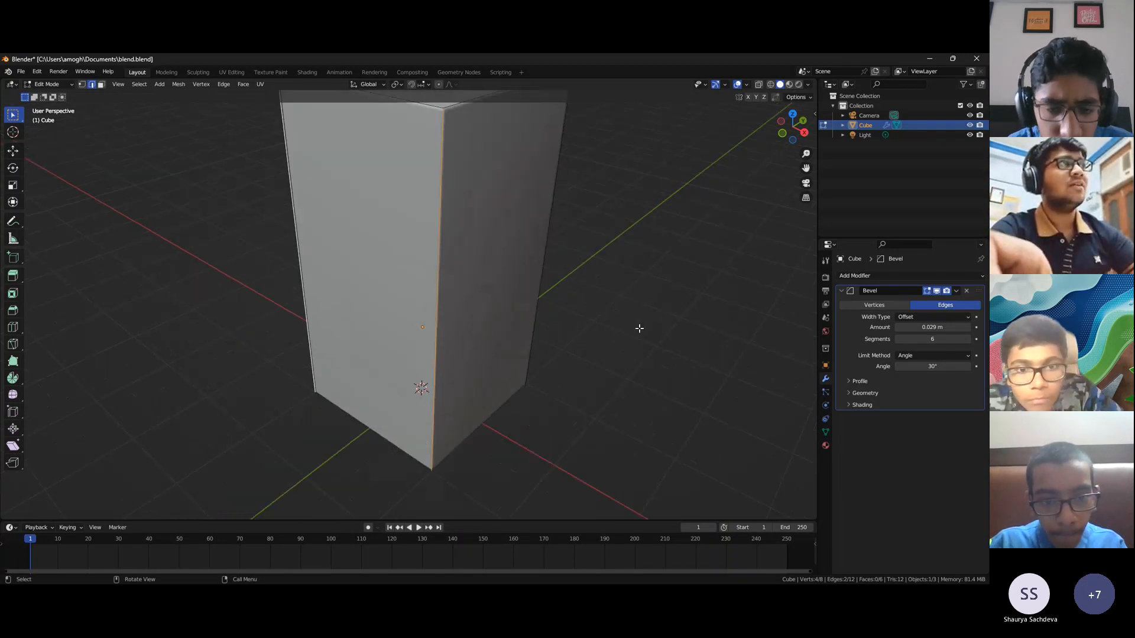
middle_drag(588, 334, 482, 273)
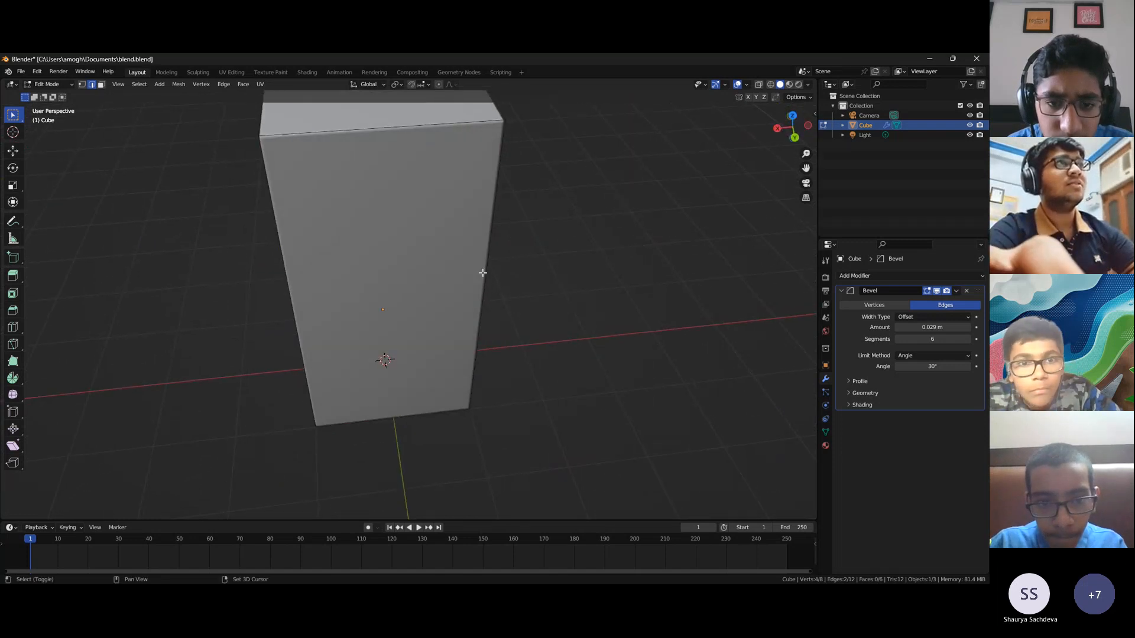
shift+click(482, 273)
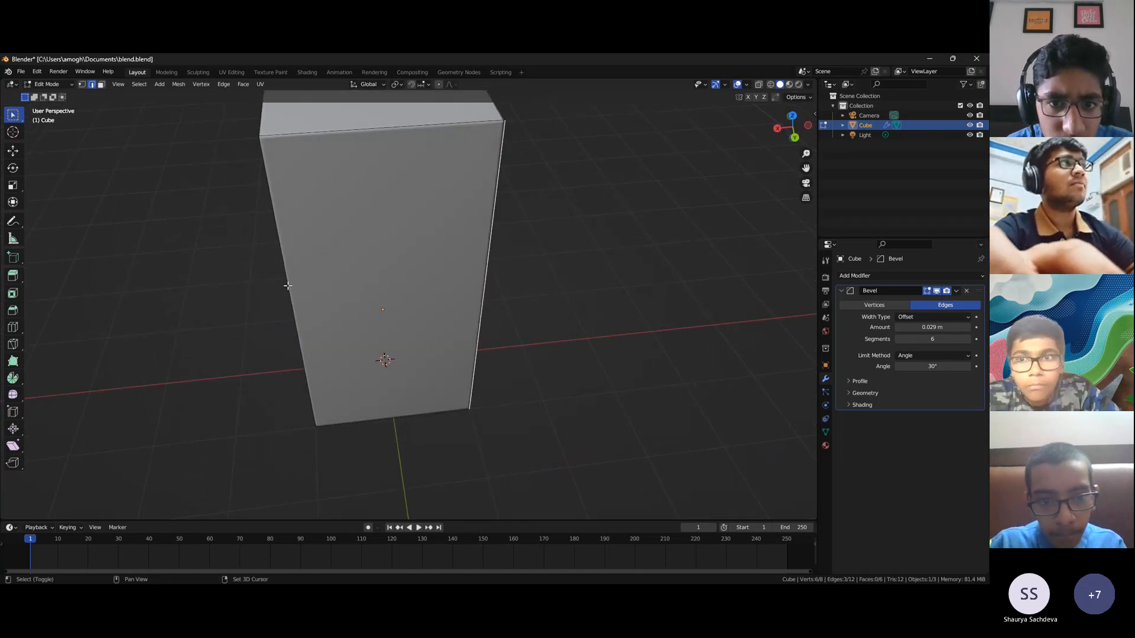
shift+click(287, 286)
Bevel the four selected vertical edges with a width of about 0.32 m and 12 segments
middle_drag(295, 329, 482, 314)
key(ctrl+b)
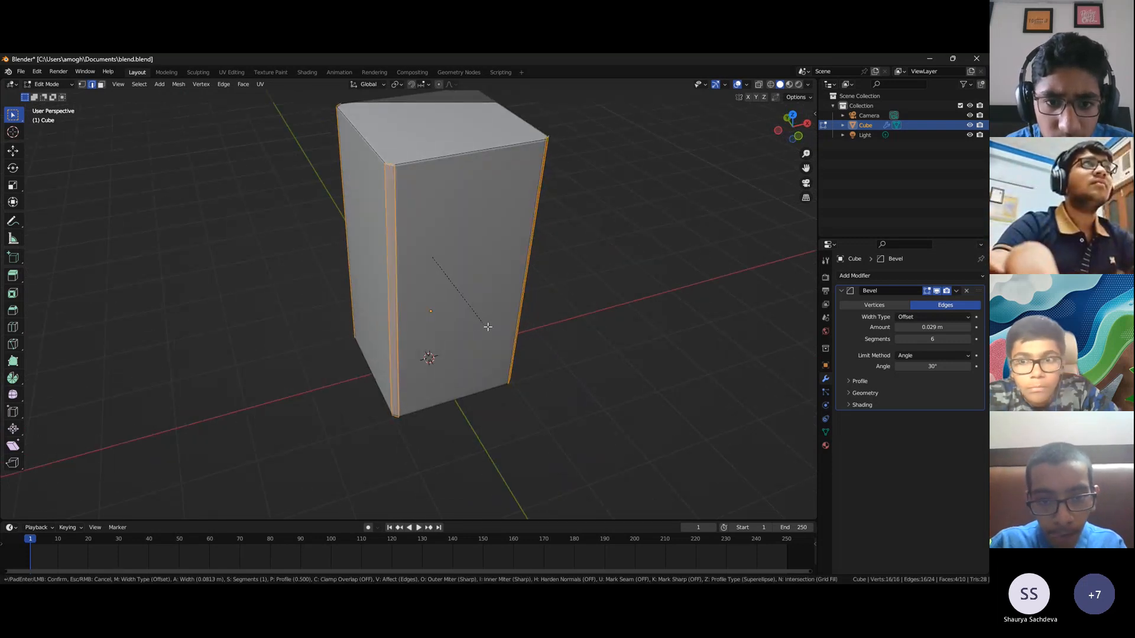
scroll(494, 331, up, 1)
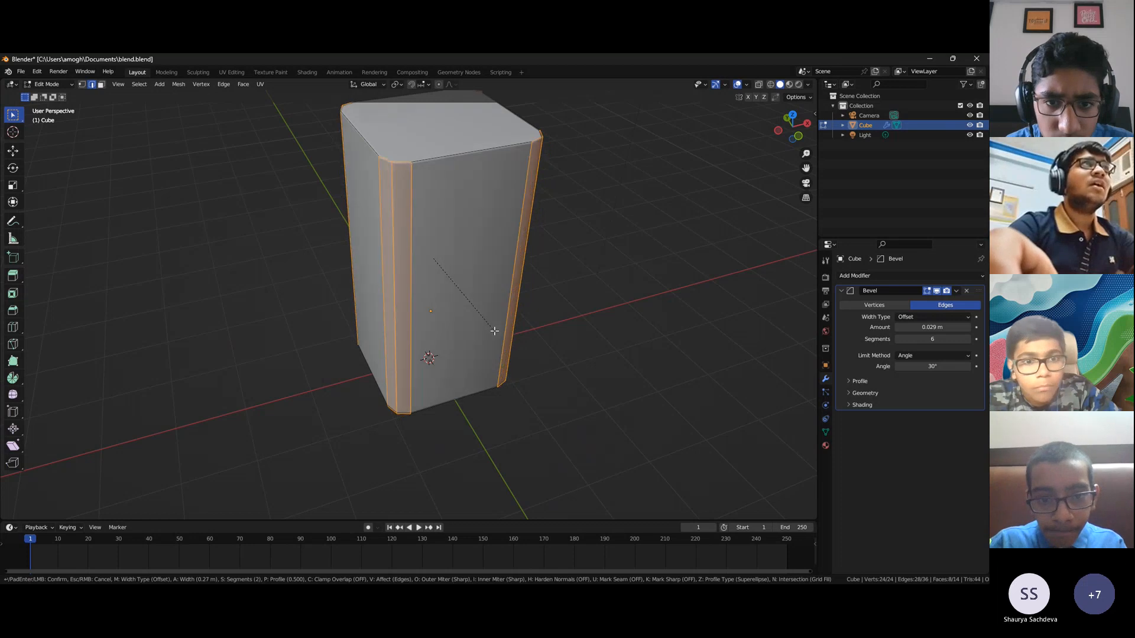
scroll(494, 331, up, 4)
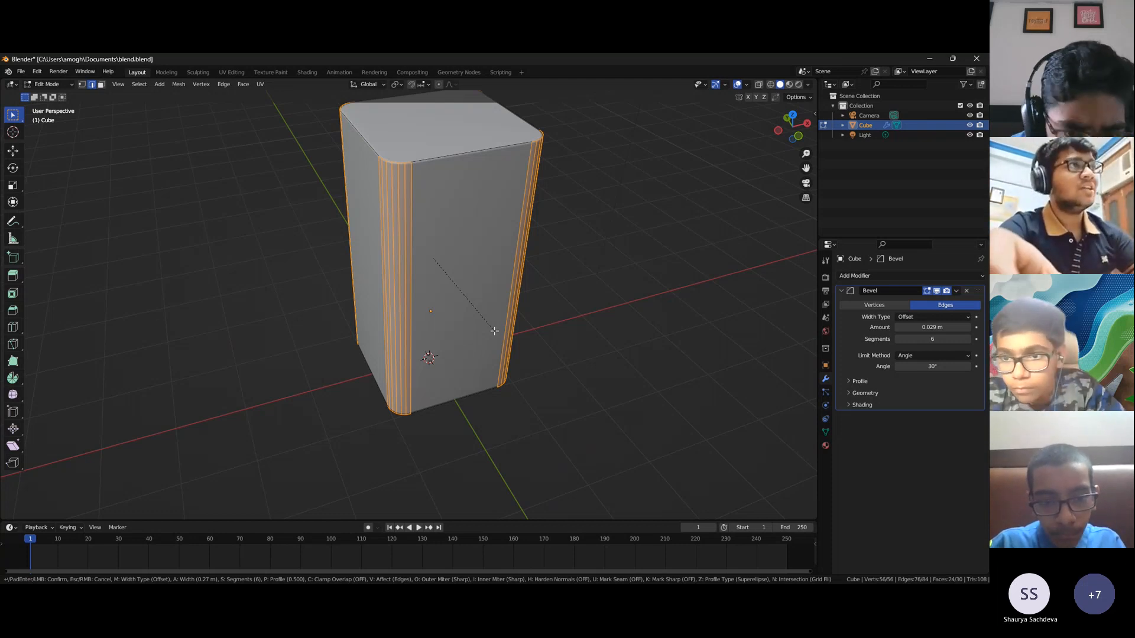
scroll(494, 331, up, 3)
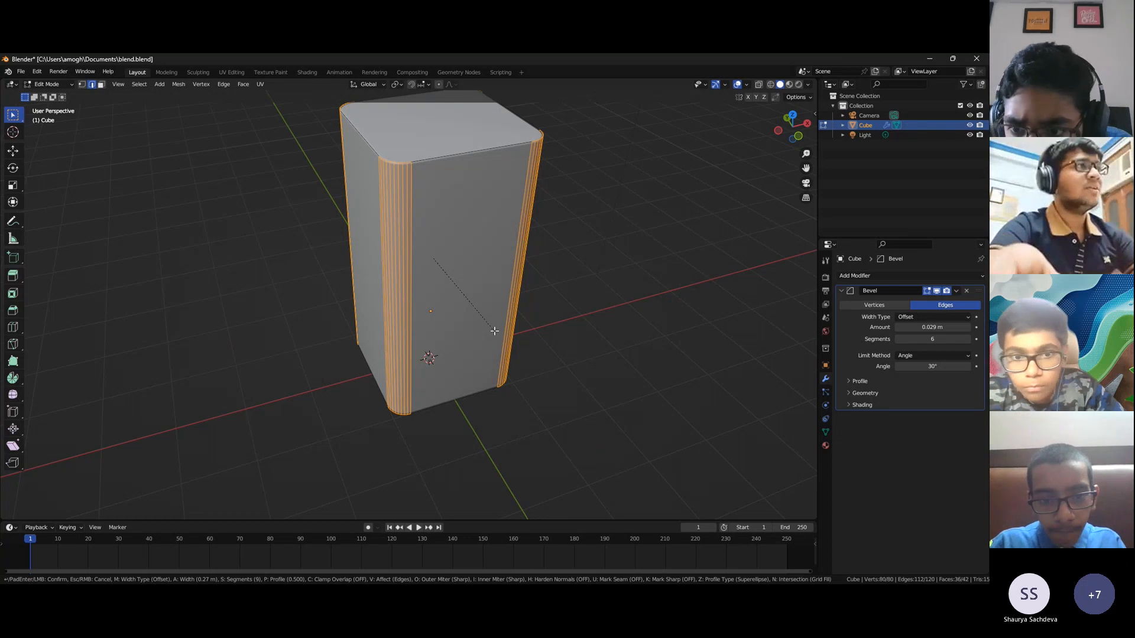
scroll(494, 331, up, 3)
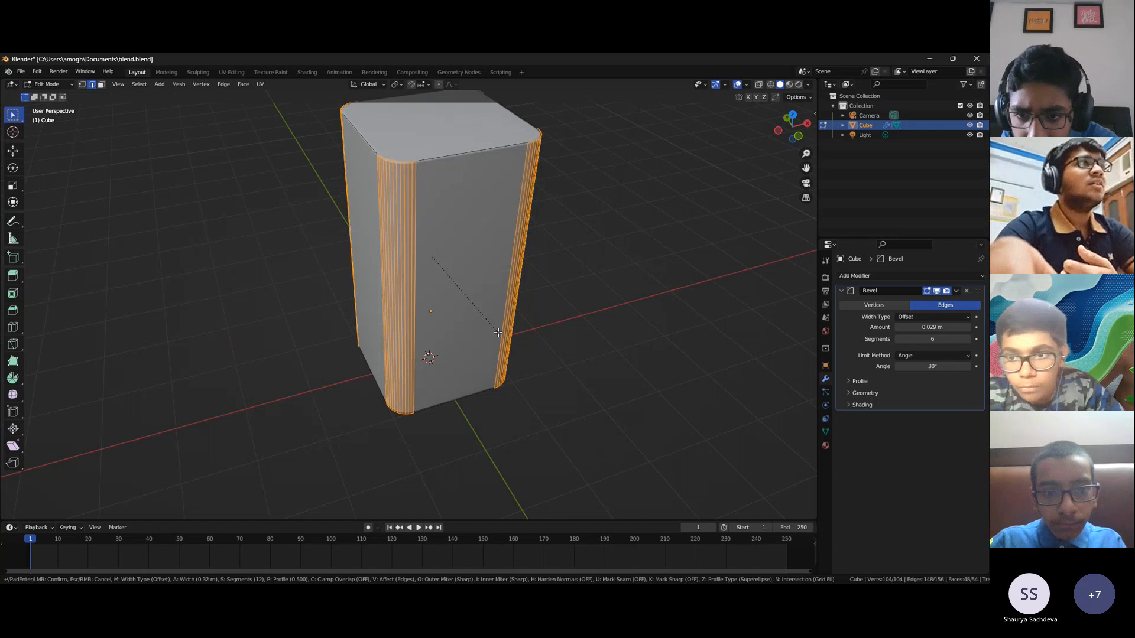
click(523, 332)
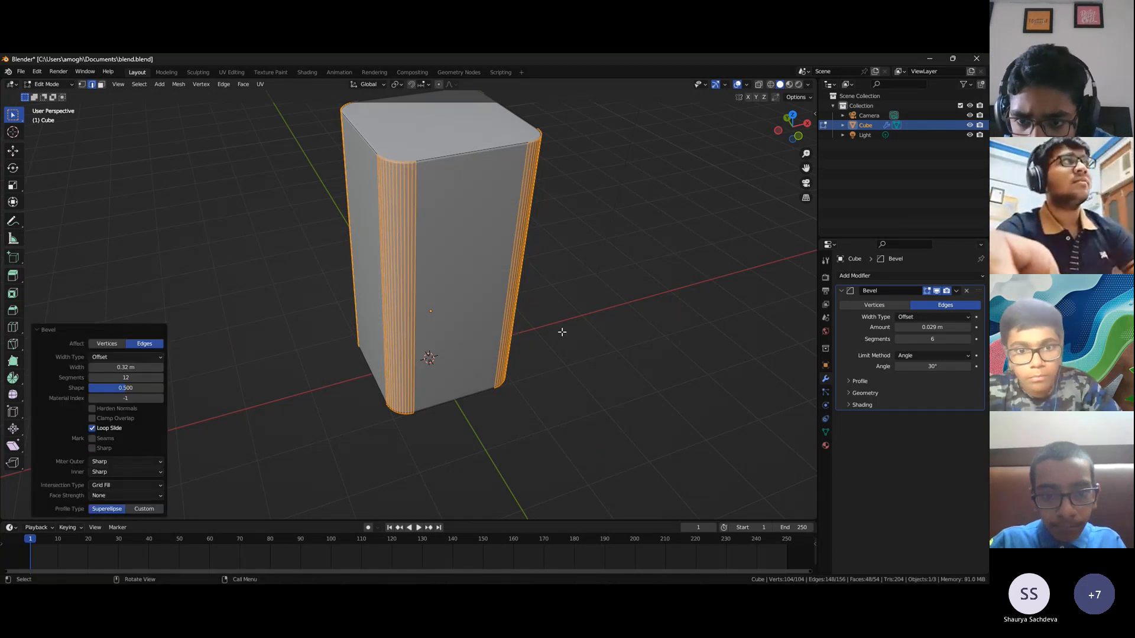
Try a 12-segment bevel about 0.43 m wide on the bottom face of the rounded box
alt+middle_drag(595, 346, 429, 435)
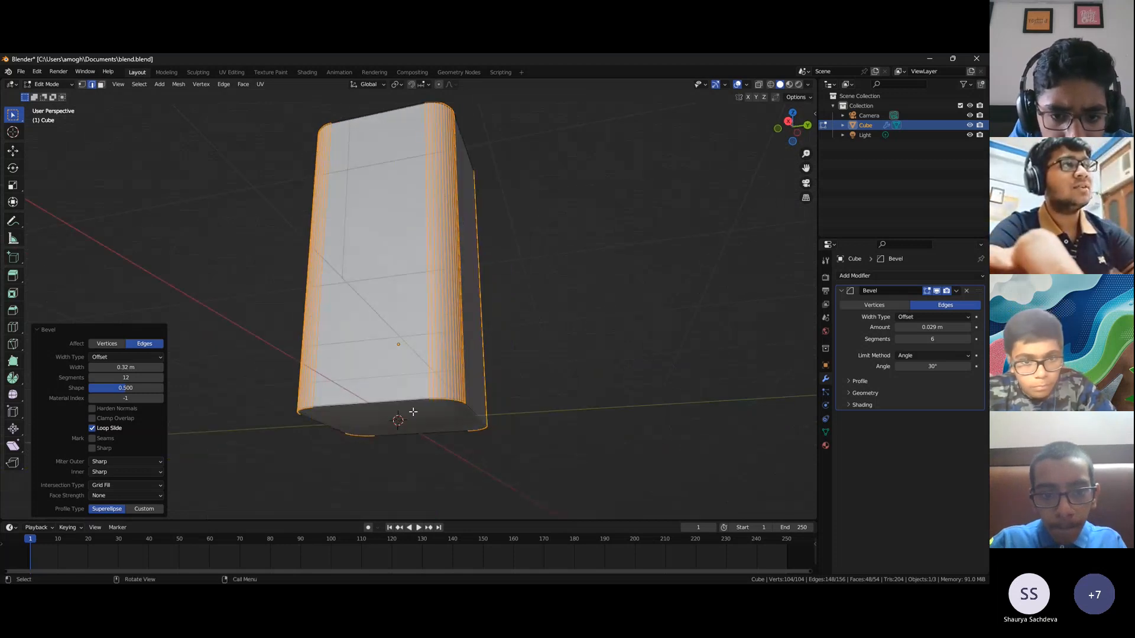
key(3)
click(413, 412)
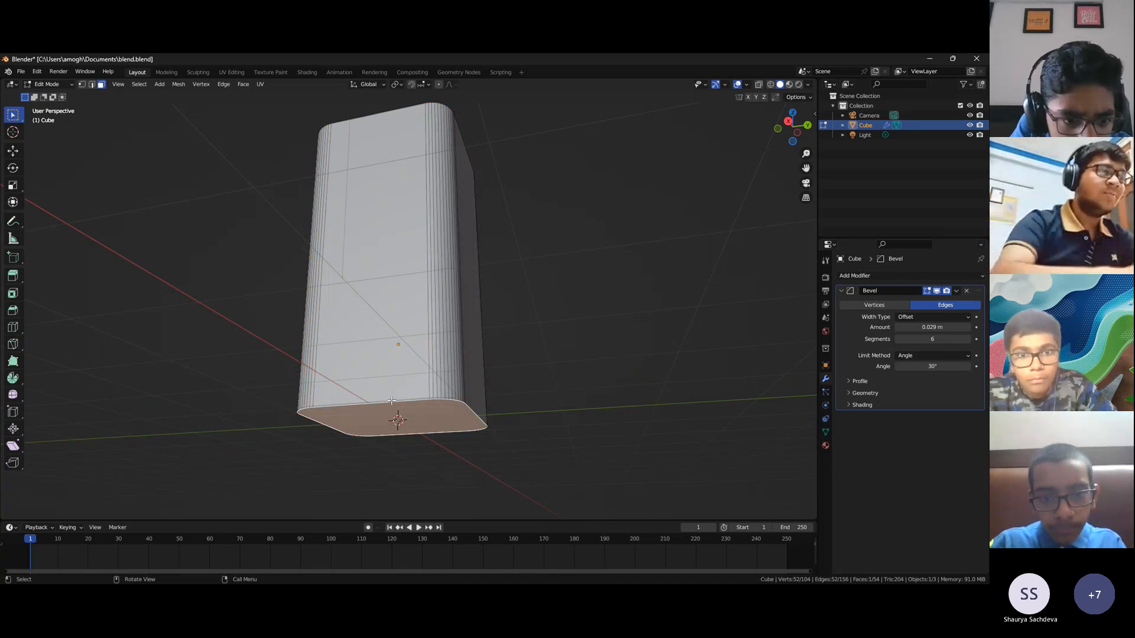
key(ctrl+b)
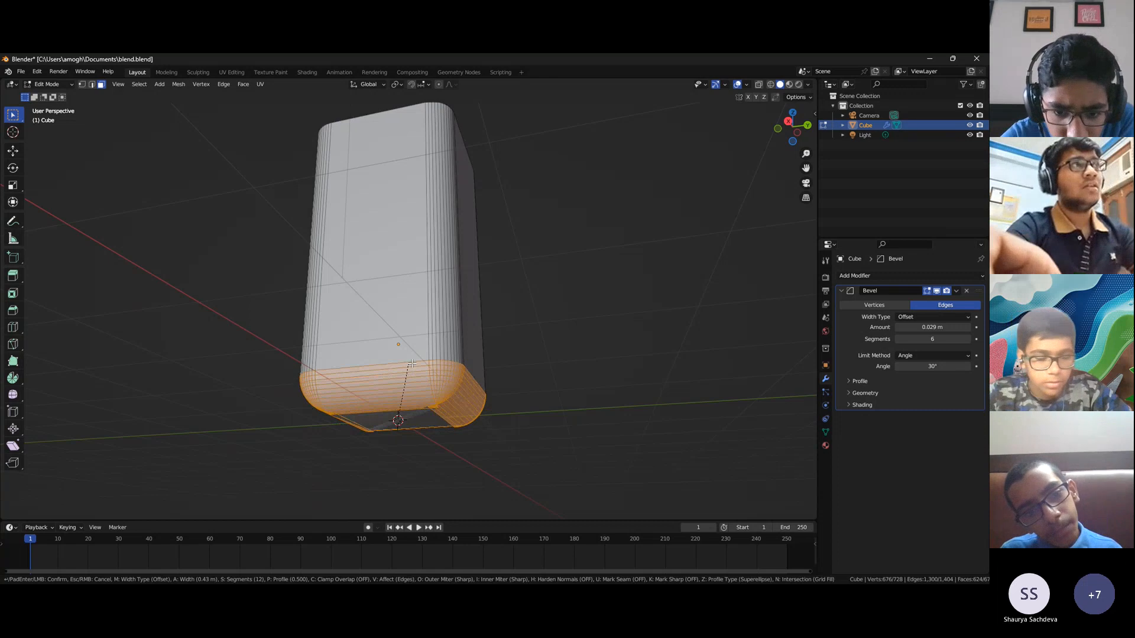
key(Escape)
Undo the bevel on the box's vertical edges, keeping the four corner edges selected
middle_drag(467, 360, 443, 362)
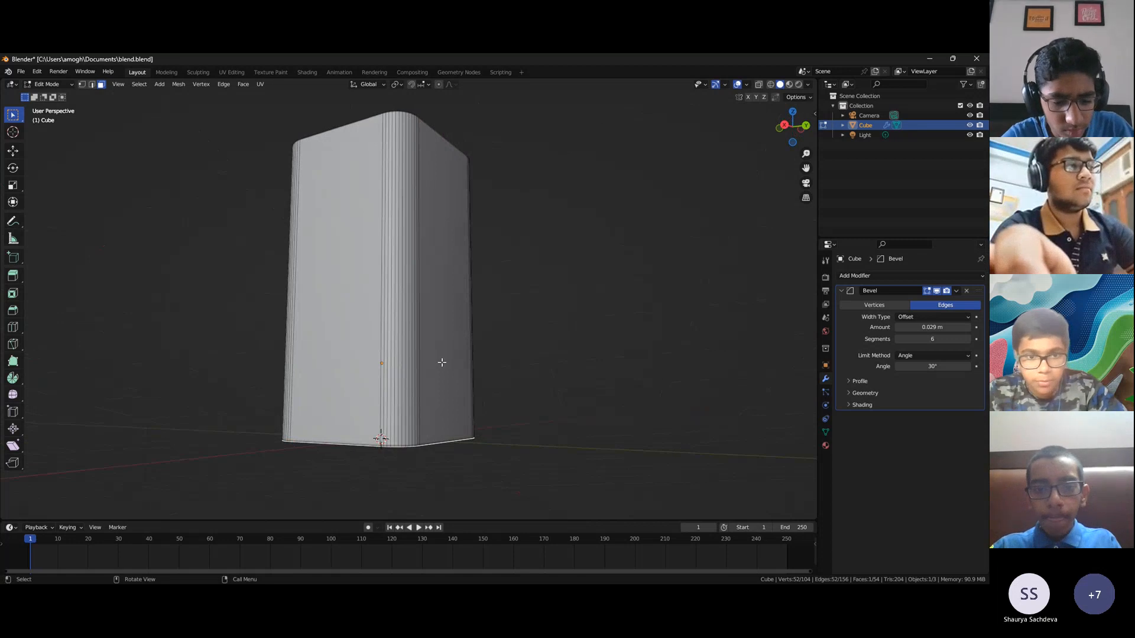
middle_drag(442, 387, 438, 388)
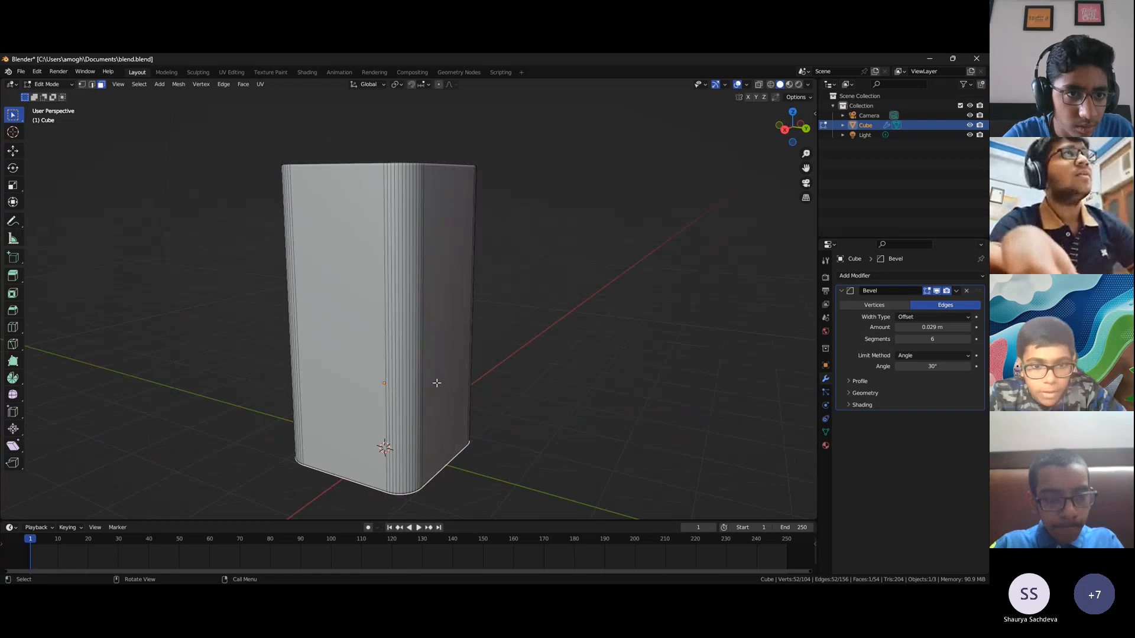
key(2)
key(ctrl+KP_Add)
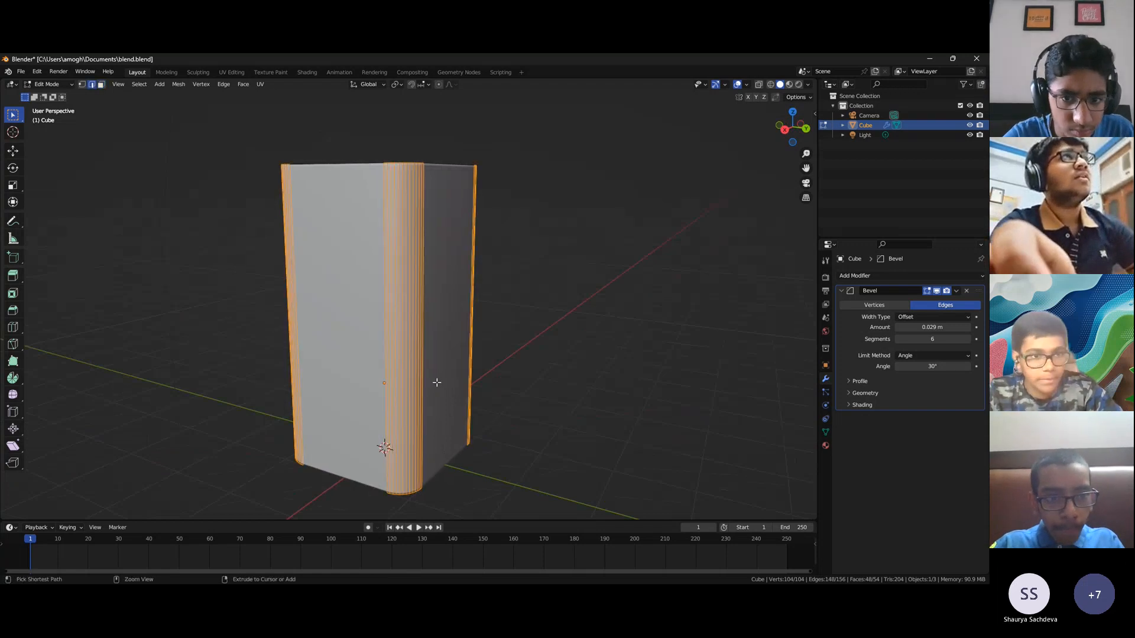
key(ctrl+z)
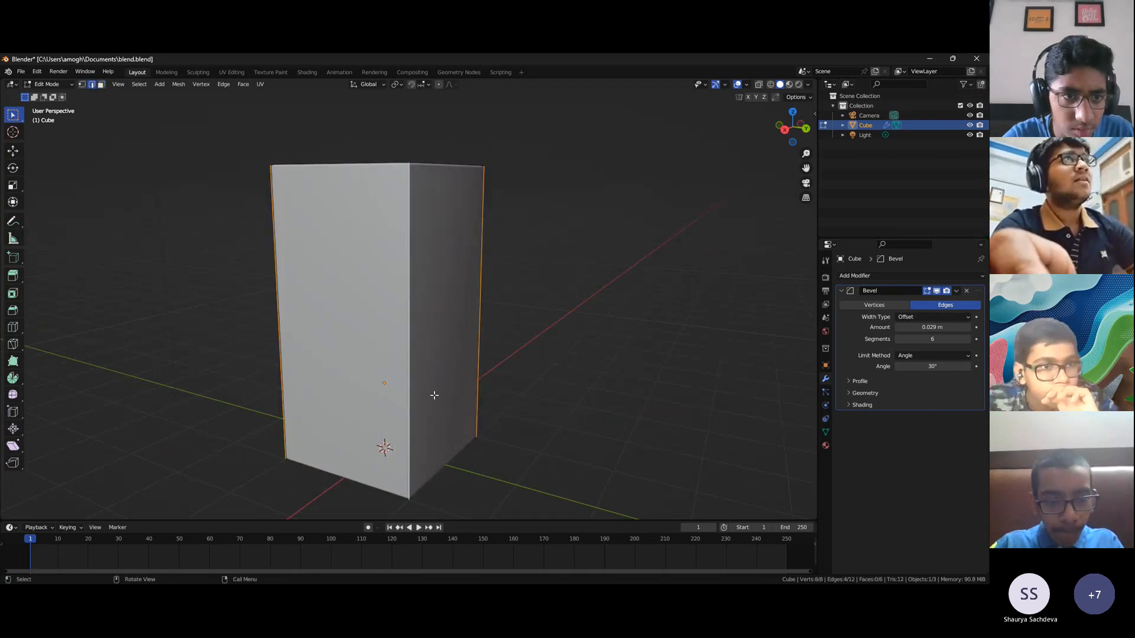
middle_drag(433, 392, 433, 394)
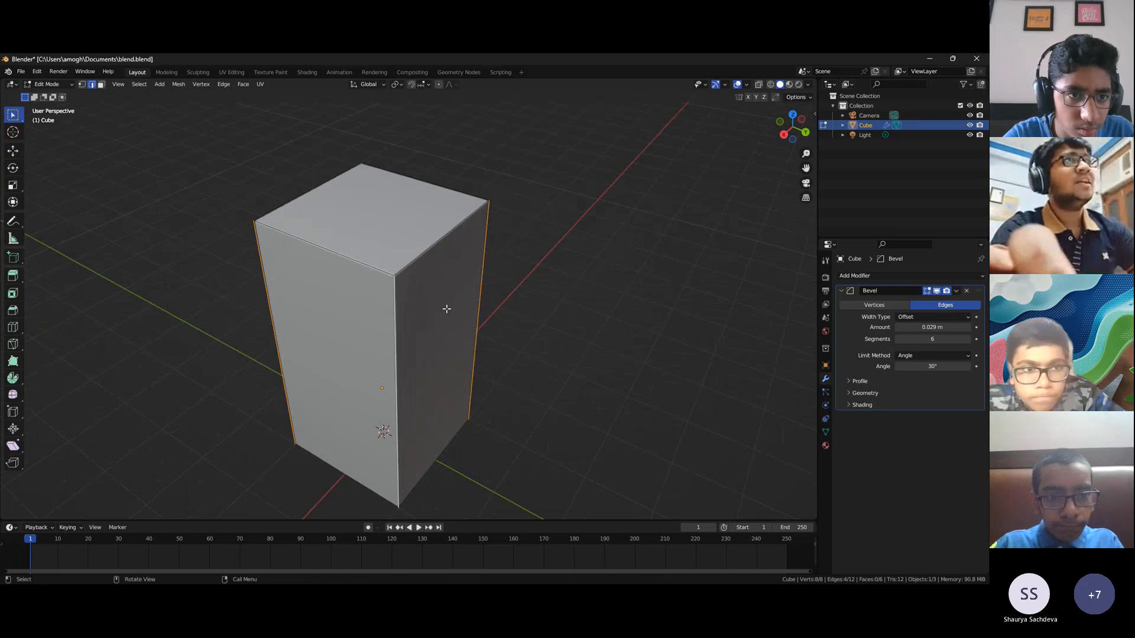
middle_drag(294, 290, 294, 290)
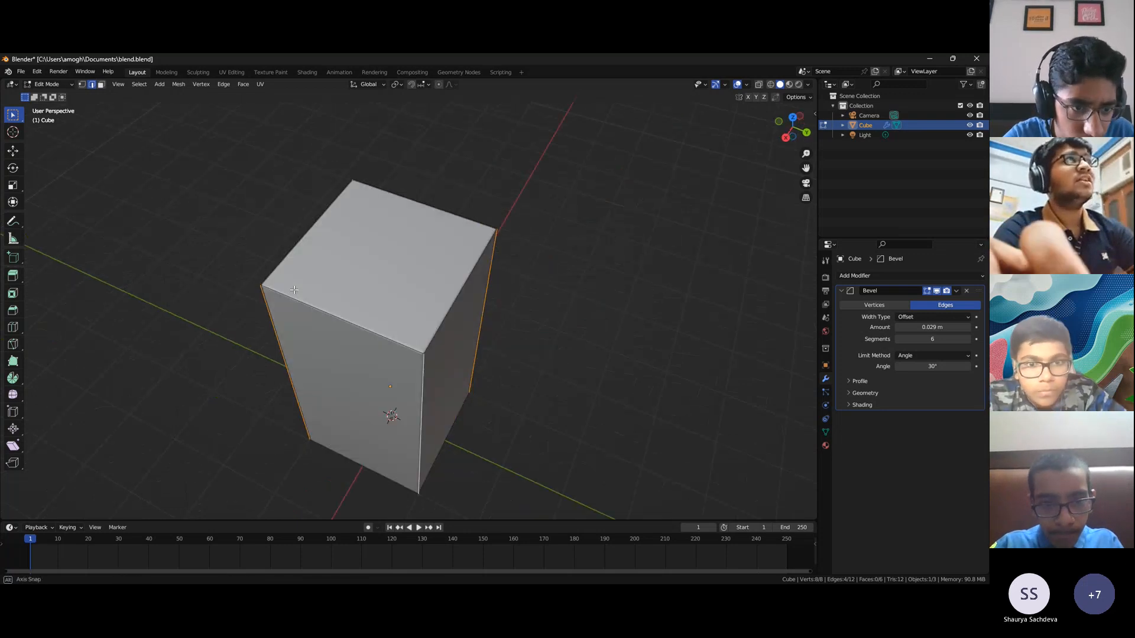
middle_drag(329, 162, 328, 162)
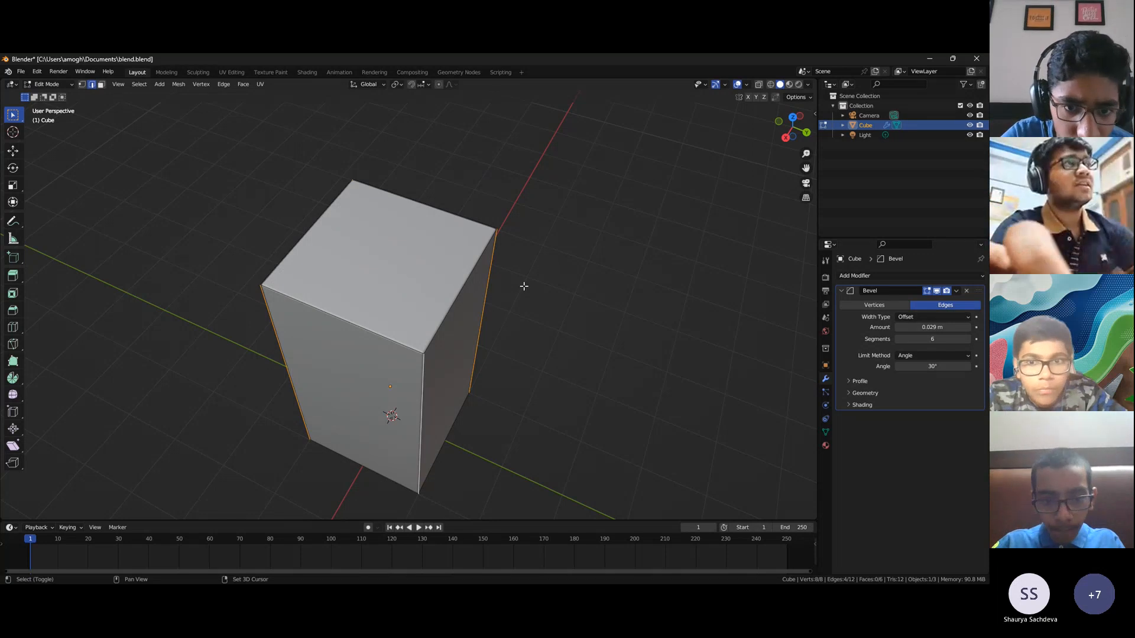
middle_drag(551, 311, 550, 295)
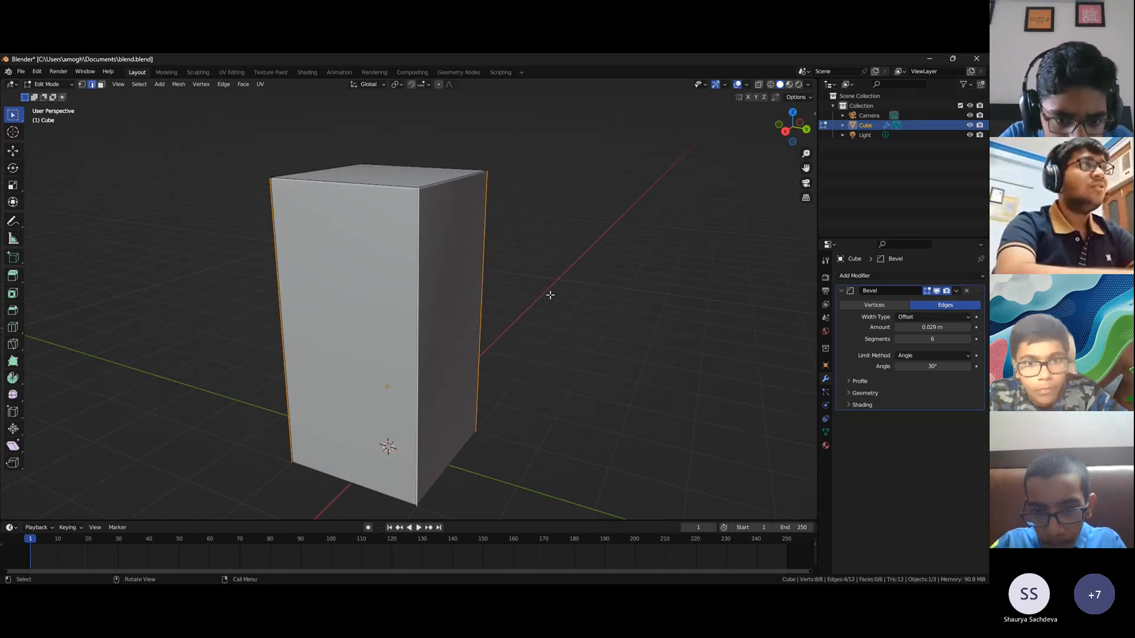
Bevel the four selected vertical edges with a width of about 0.356 m and 12 segments
key(ctrl+b)
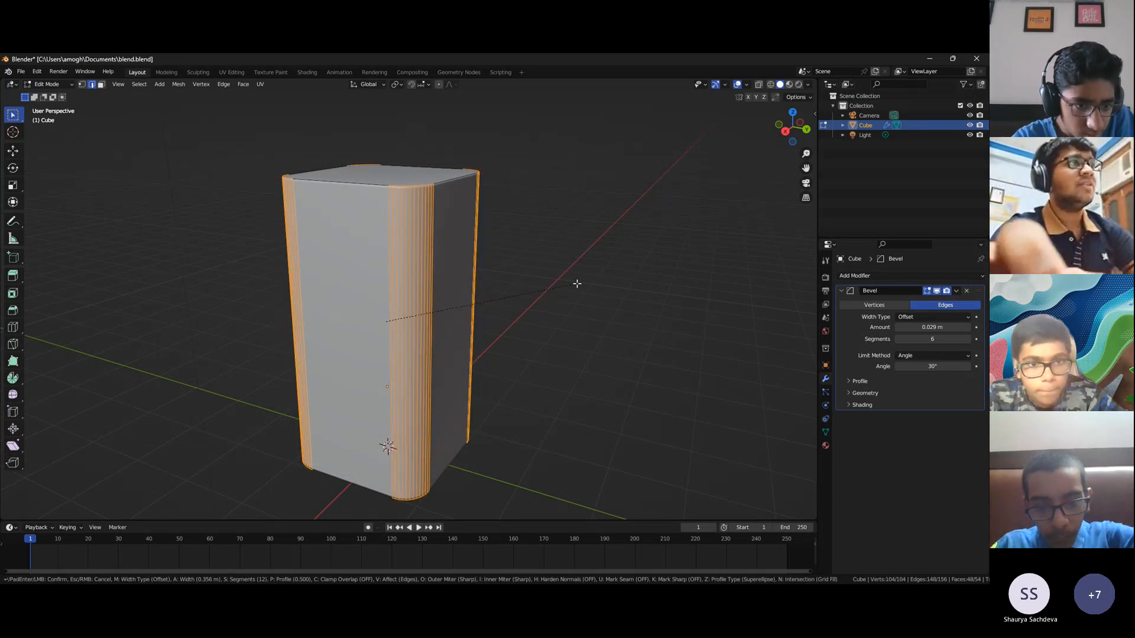
click(577, 284)
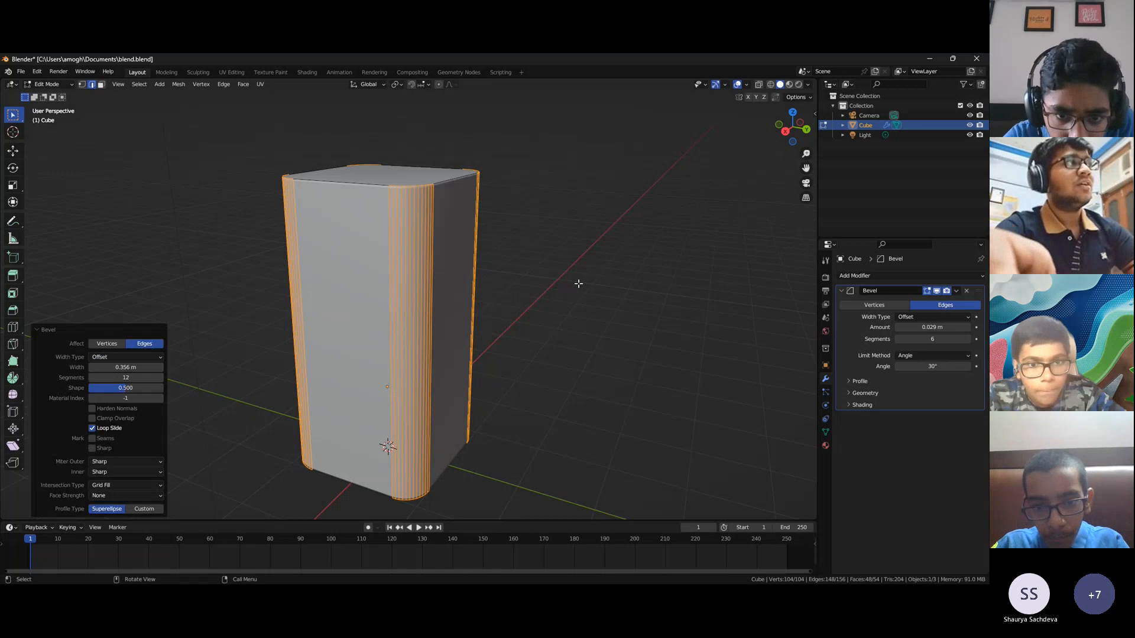
Select the bottom face of the rounded box in face select mode and bevel it about 0.304 m wide
middle_drag(548, 305, 597, 542)
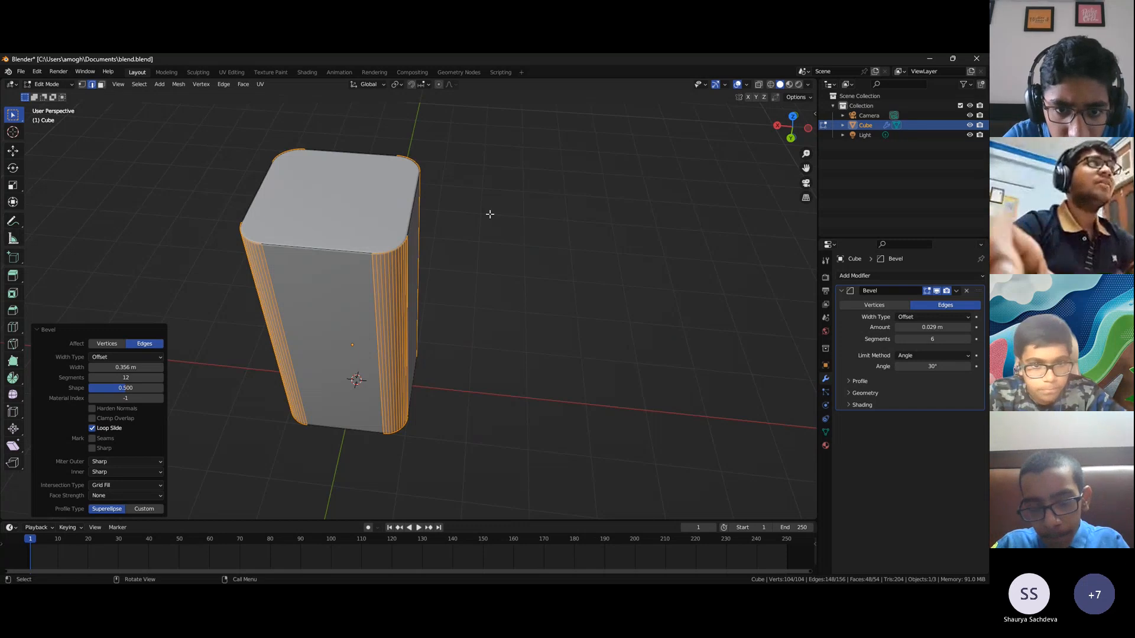
middle_drag(490, 214, 476, 249)
key(3)
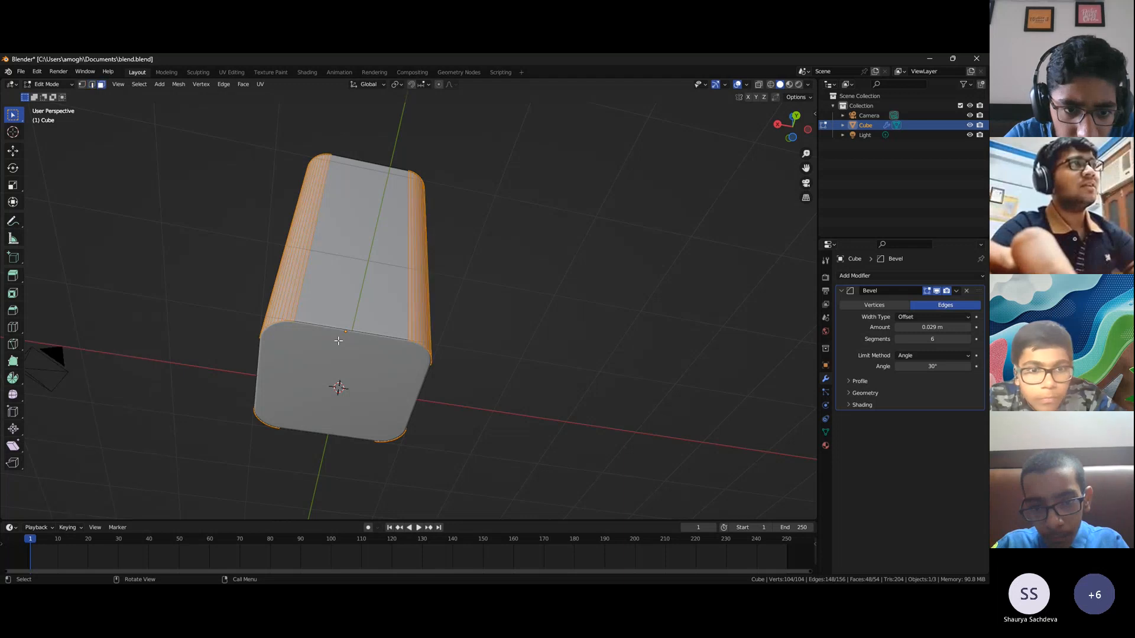
click(338, 341)
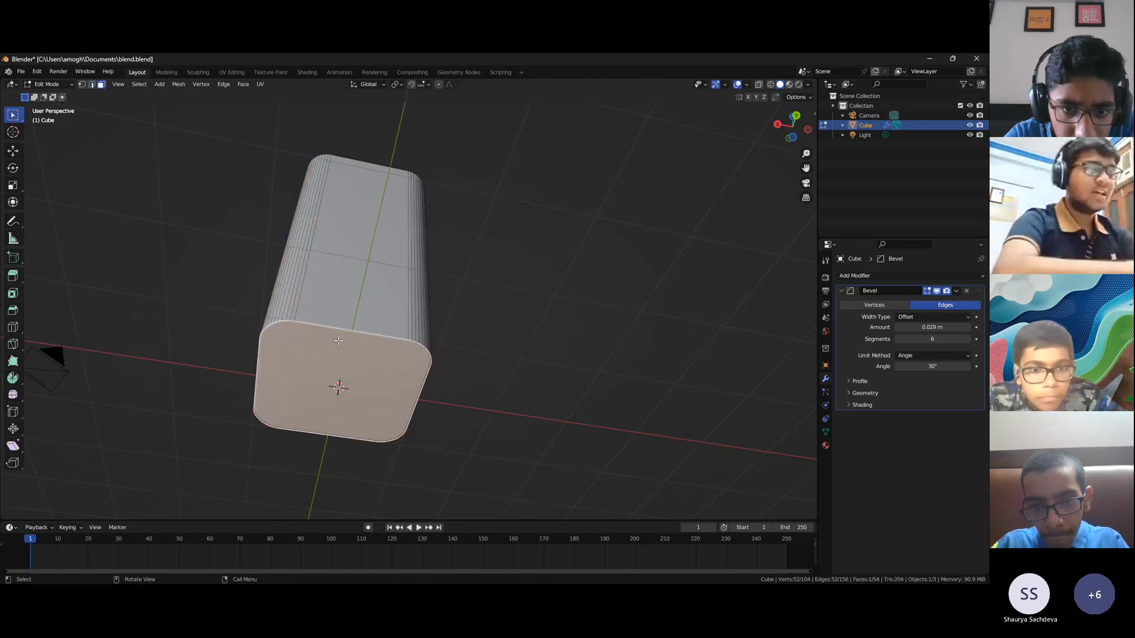
key(ctrl+b)
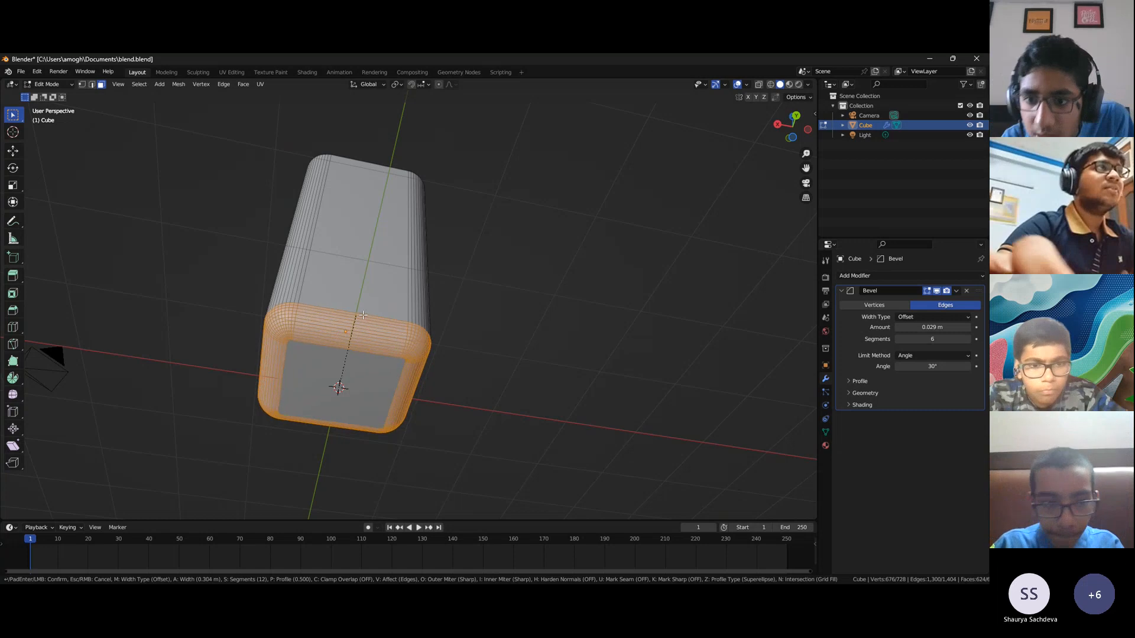
click(363, 315)
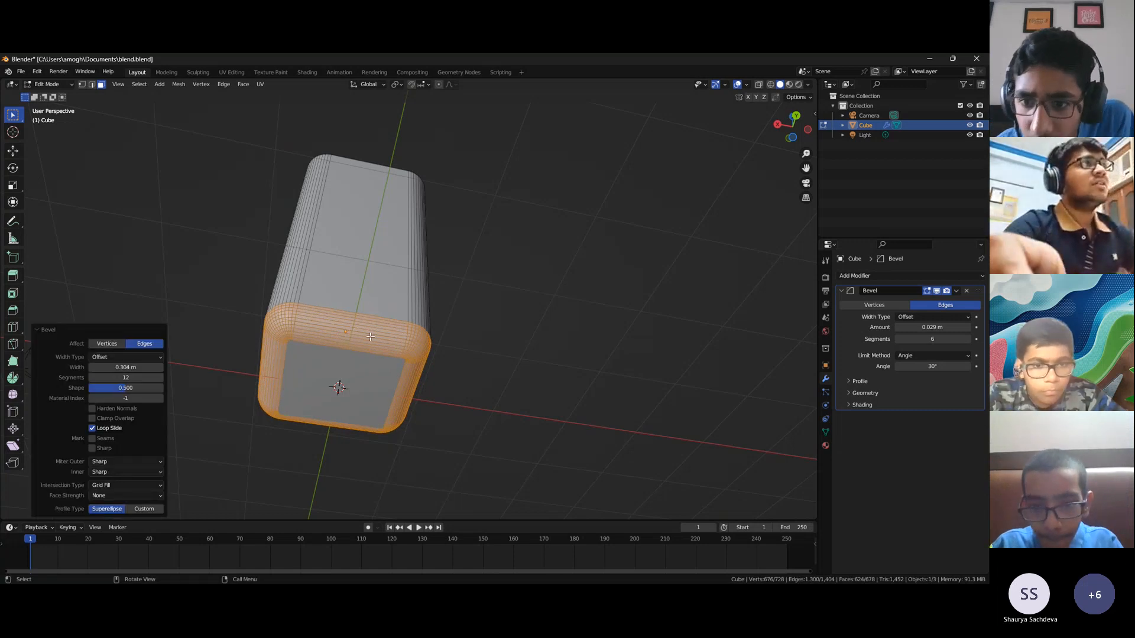
Set the bottom bevel's segments to 16 and collapse the bevel settings
middle_drag(370, 336, 319, 359)
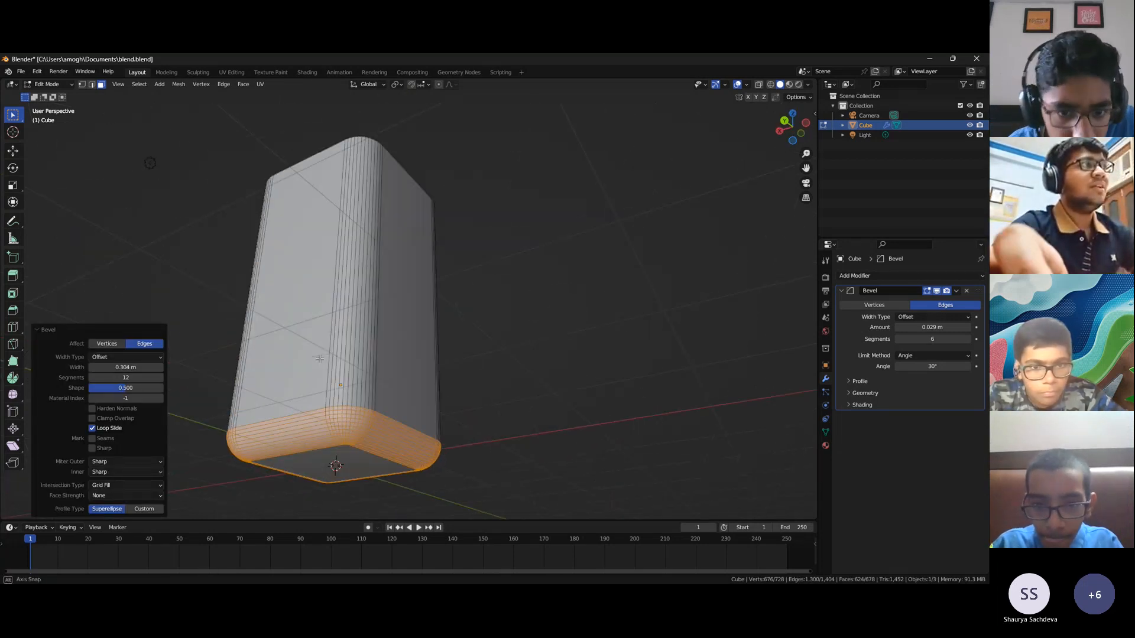
click(120, 378)
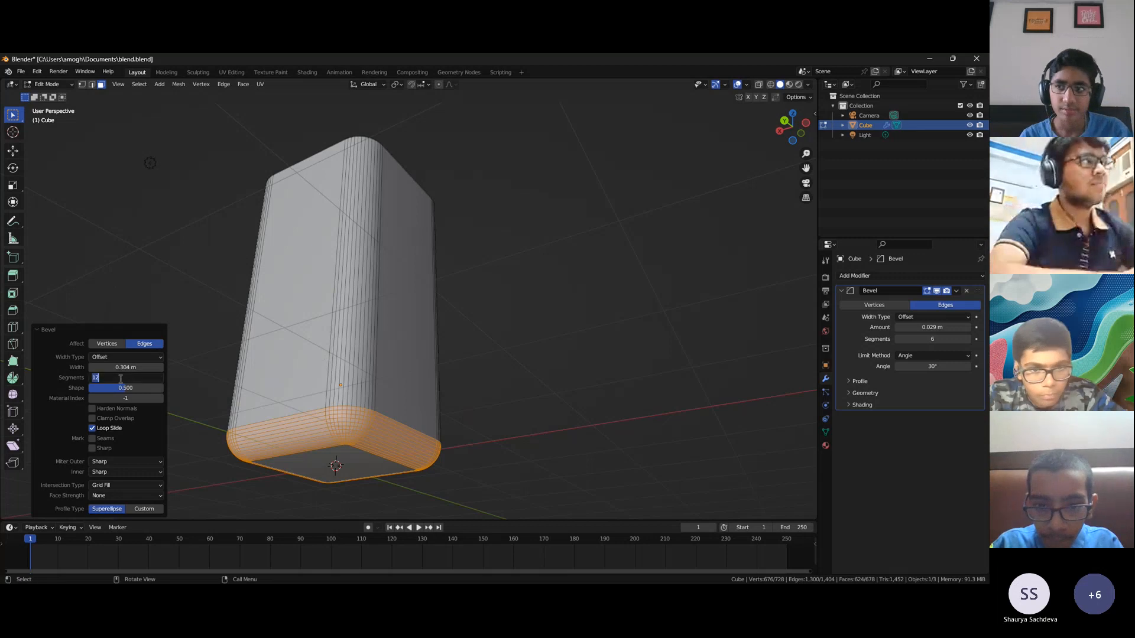
text(16)
key(Return)
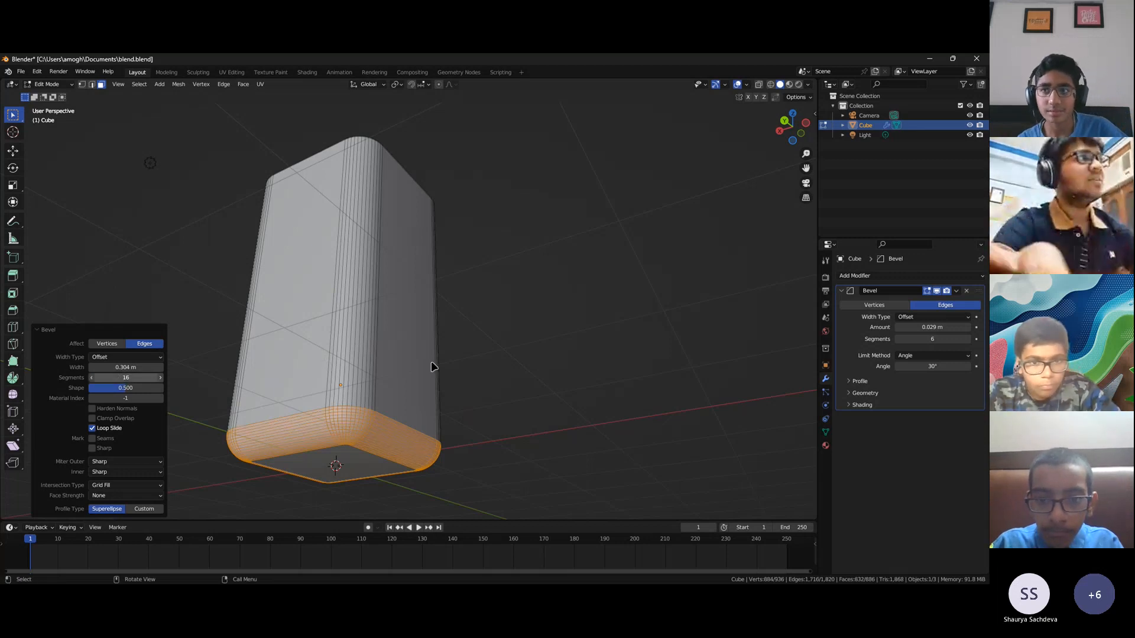
click(43, 330)
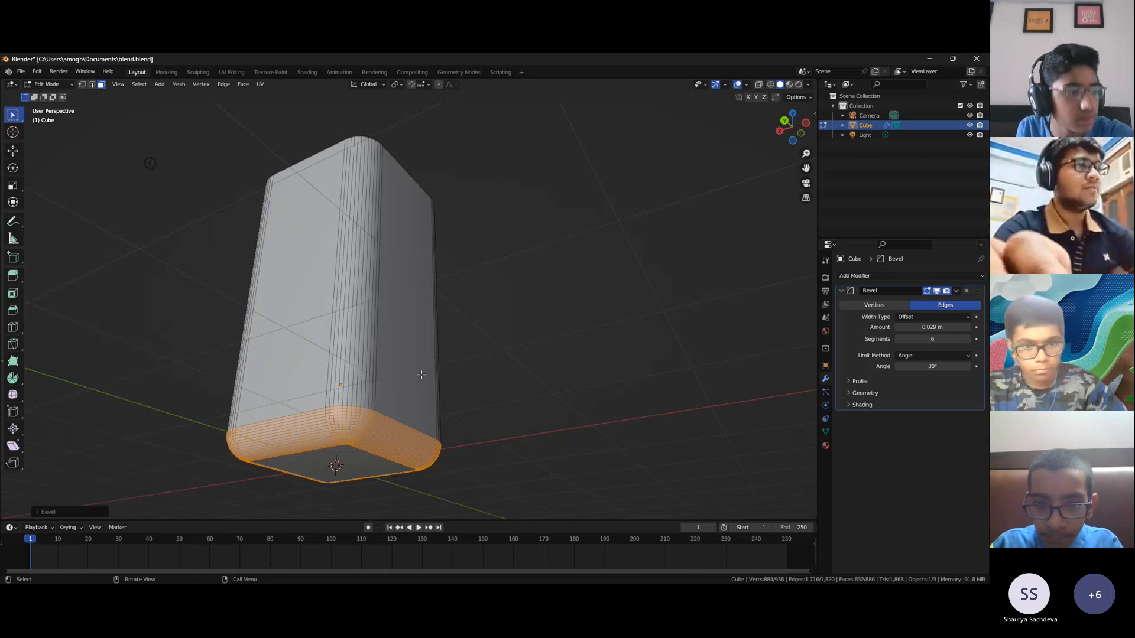
middle_drag(421, 374, 471, 418)
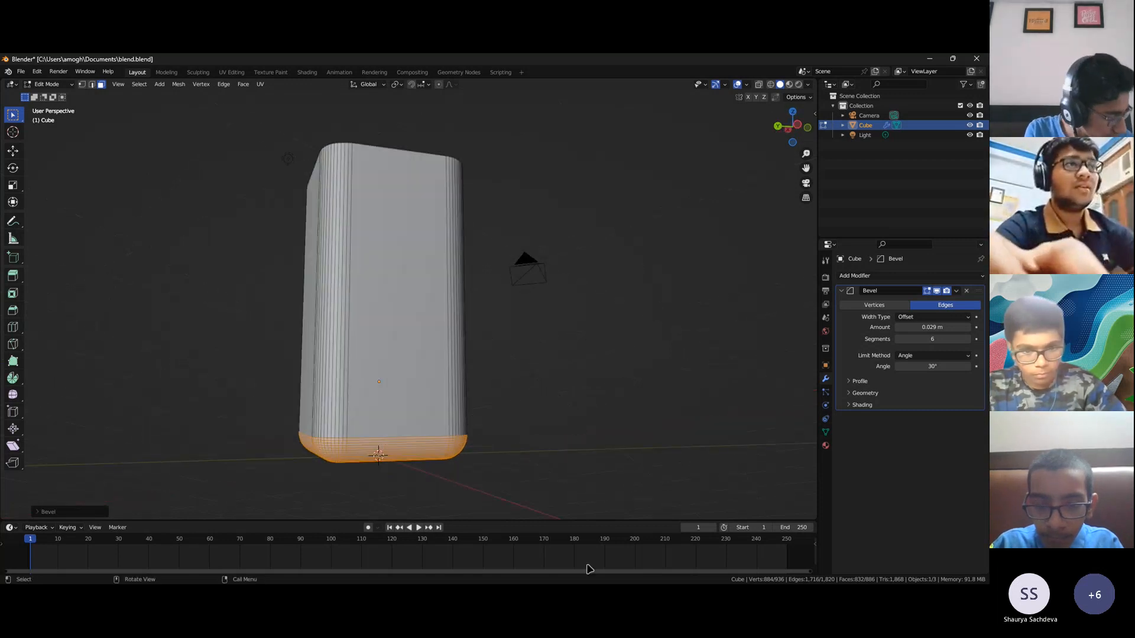
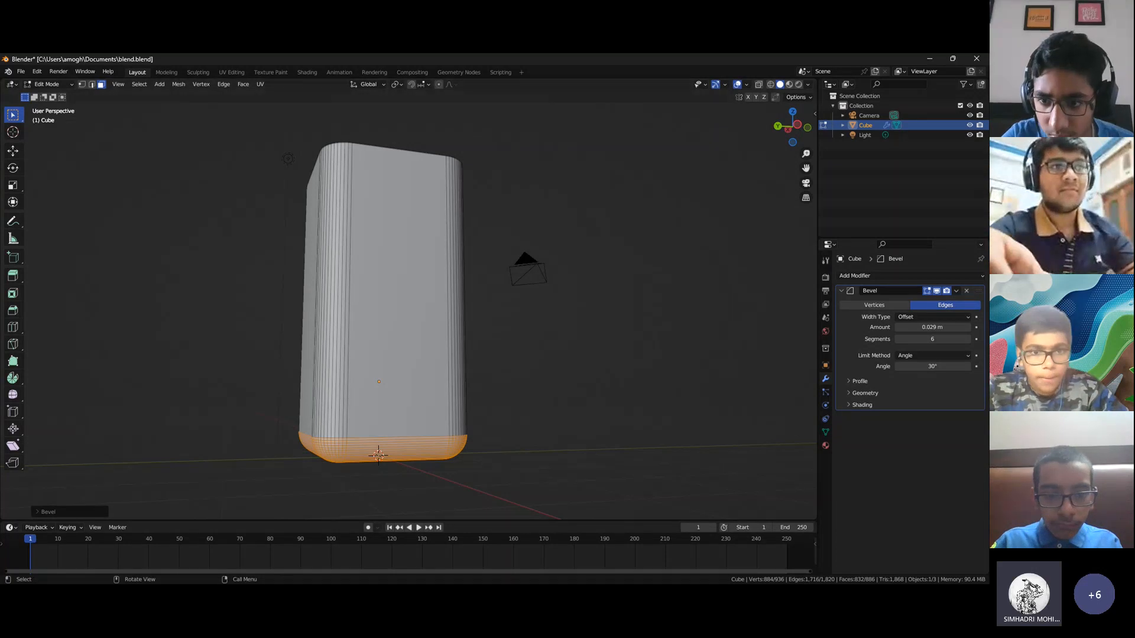
View the rounded body from the front and save the file
middle_drag(618, 353, 592, 364)
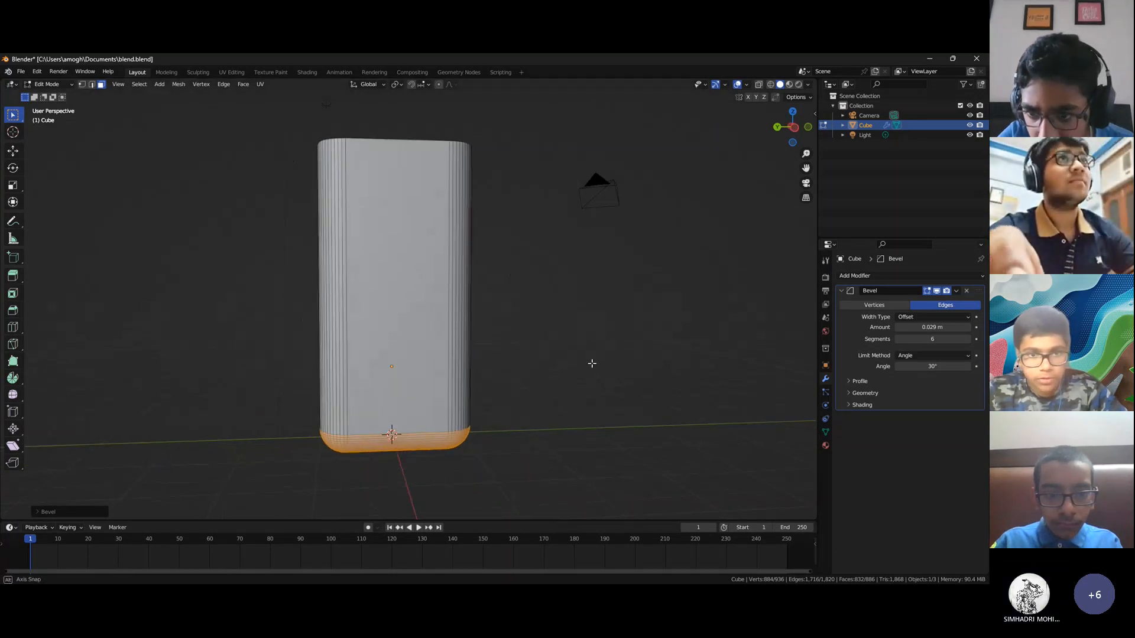
click(808, 128)
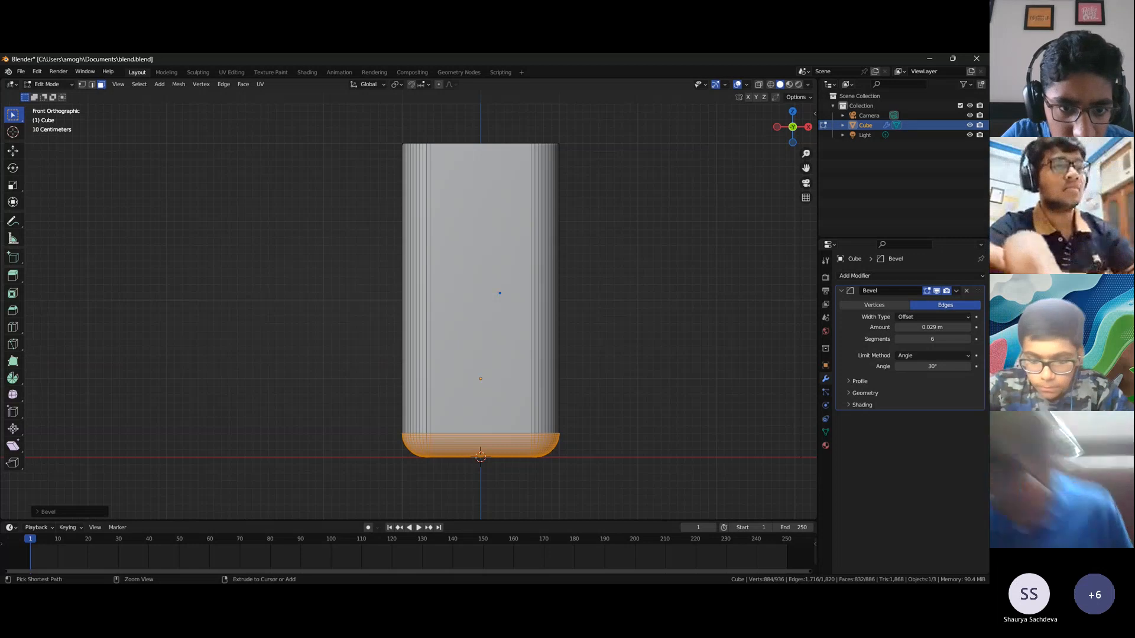
key(ctrl+s)
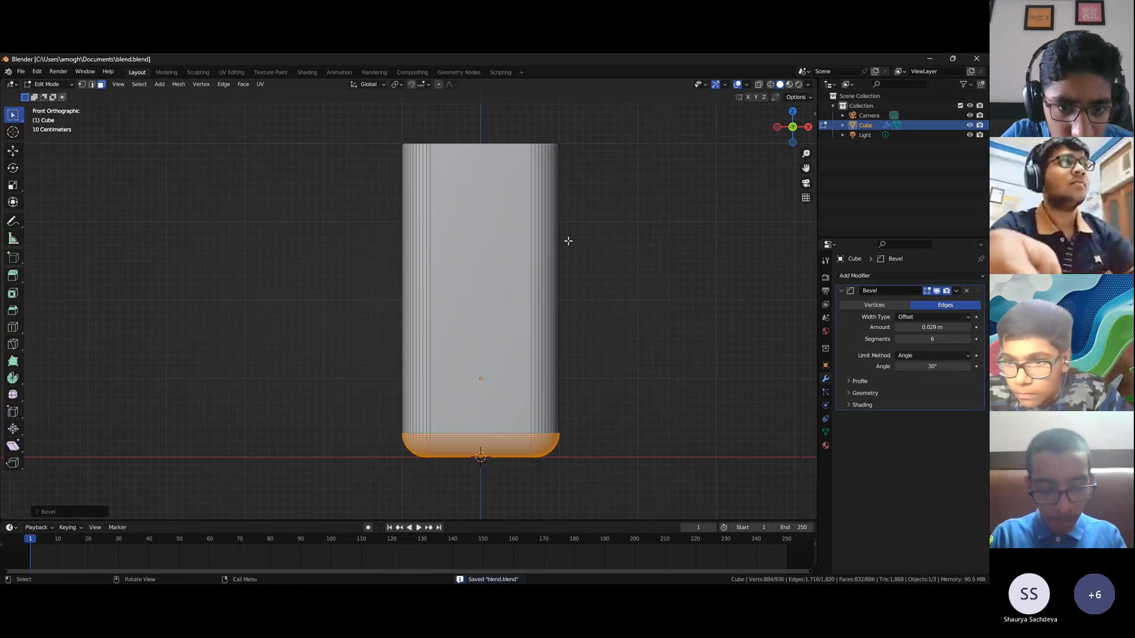
Compare the rounded body with the soap dispenser in the reference image Dispenser Image.png
shift+middle_drag(548, 256, 482, 312)
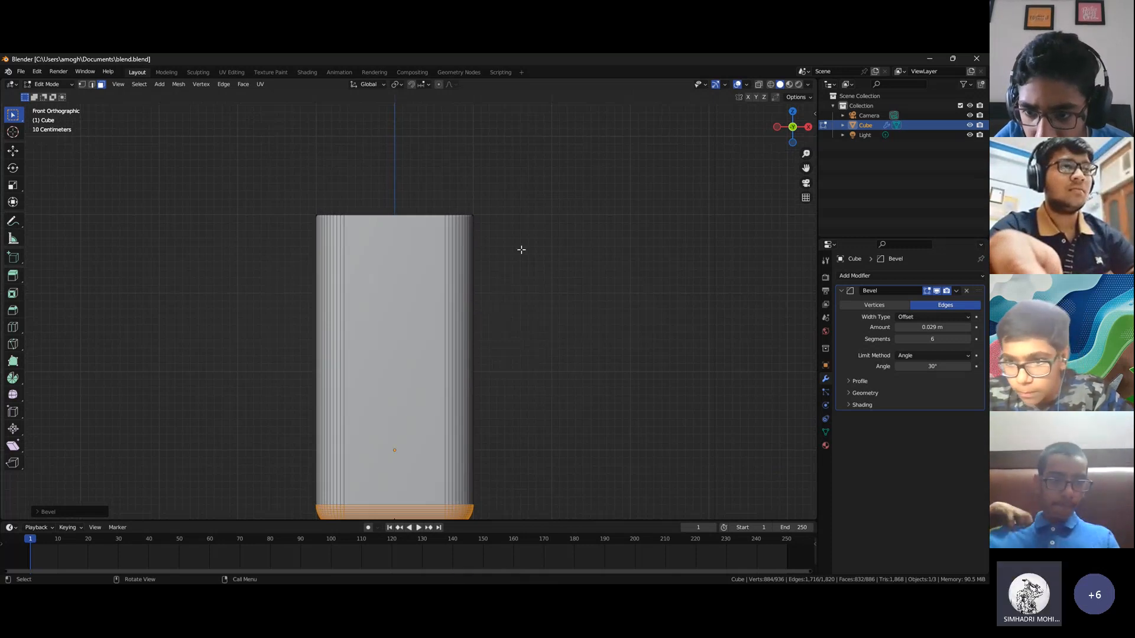
mouse_move(509, 264)
middle_down()
mouse_move(507, 282)
mouse_move(511, 266)
middle_up()
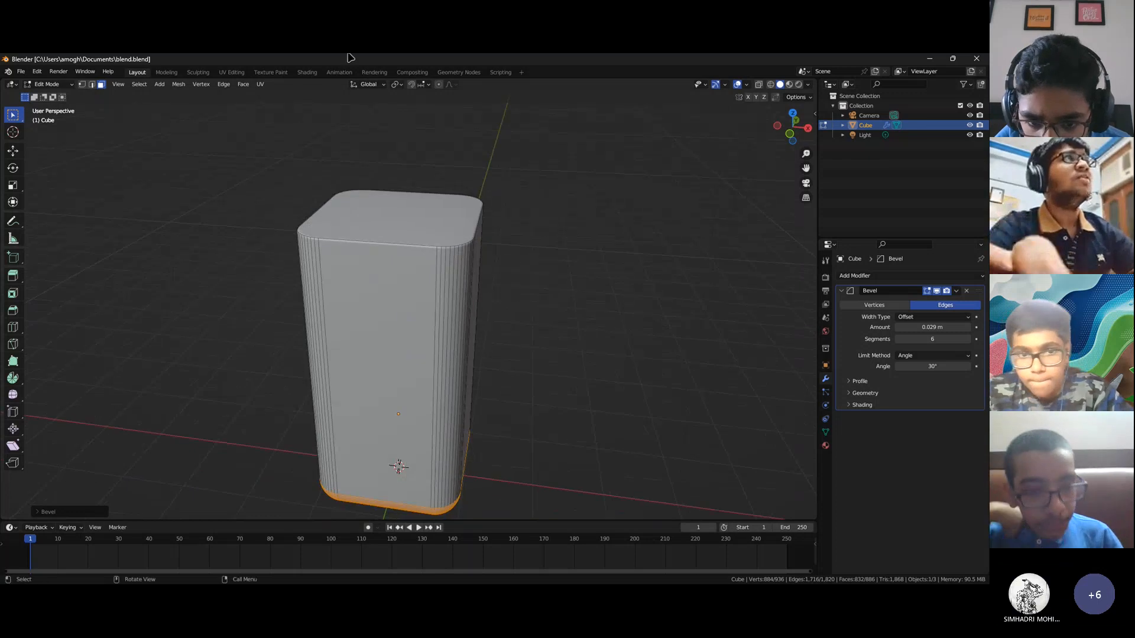
click(374, 72)
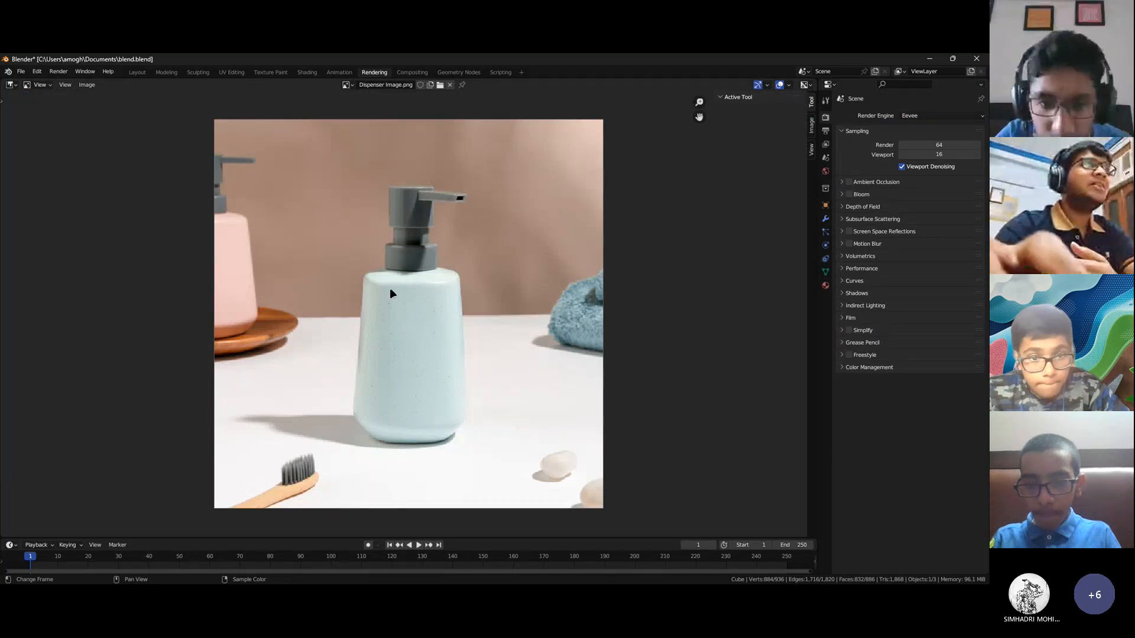
click(152, 73)
click(138, 73)
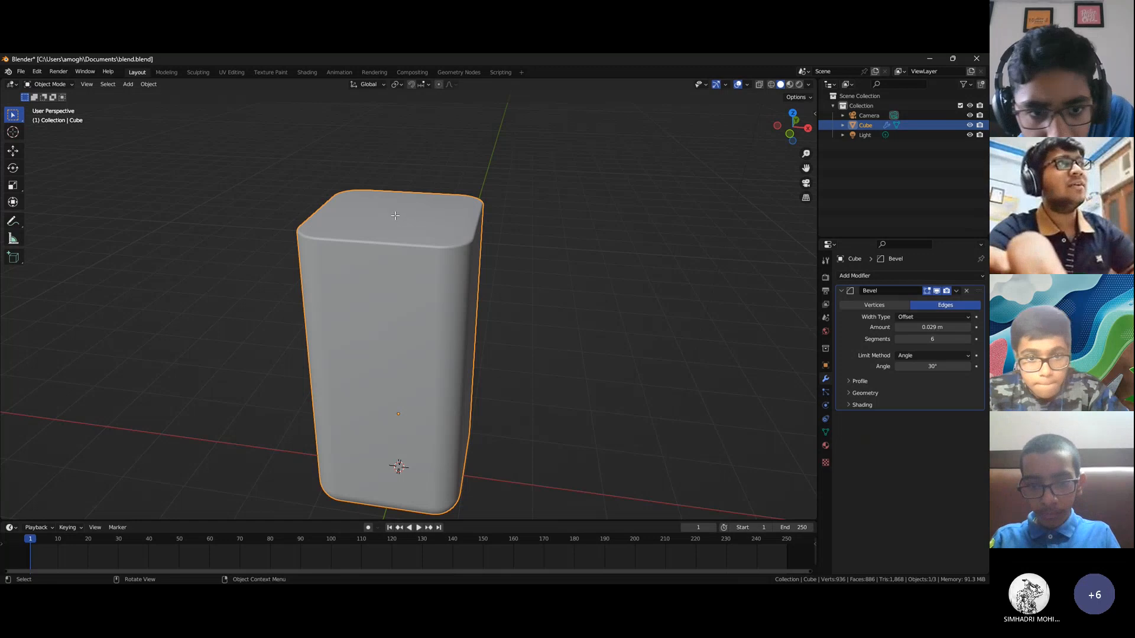
Select the top face of the rounded body in Edit Mode and try scaling it to about 0.98
key(Tab)
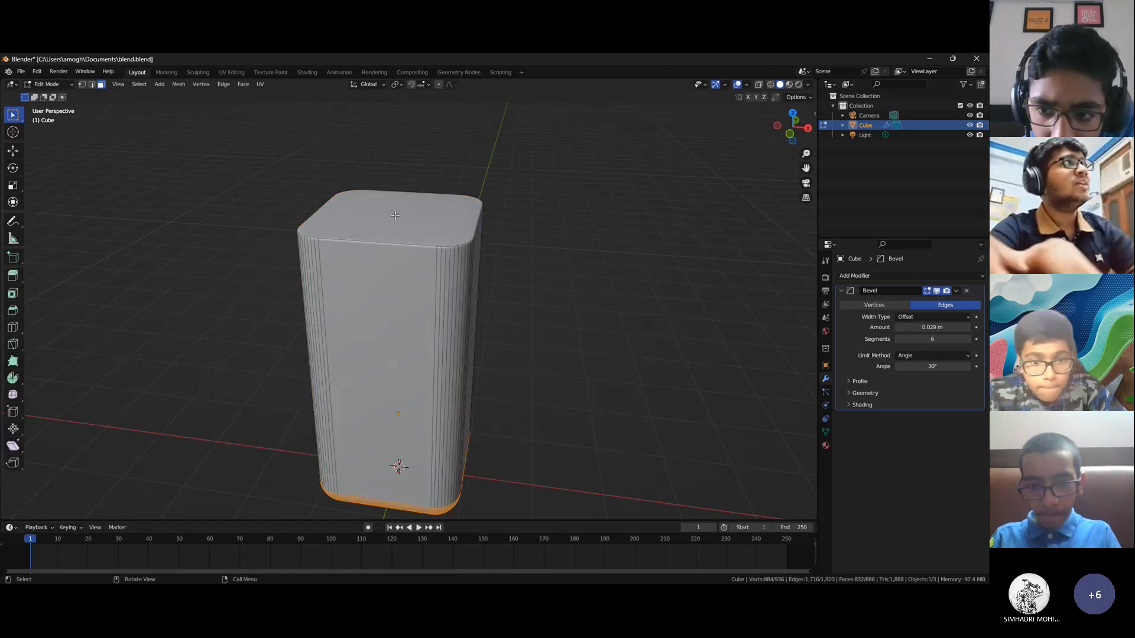
click(396, 215)
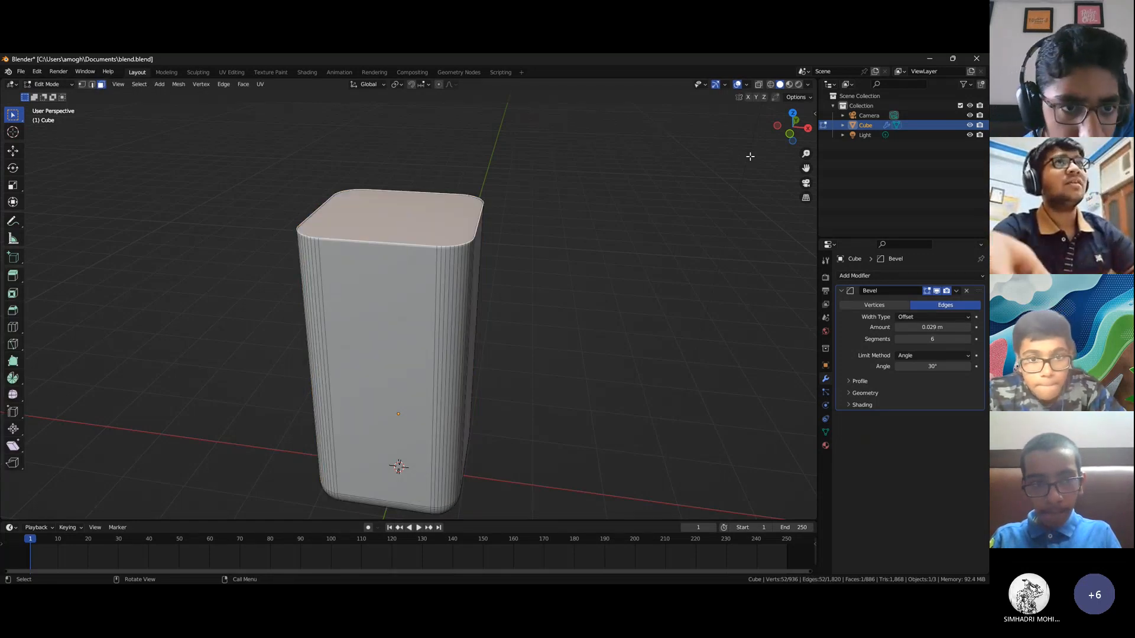
key(s)
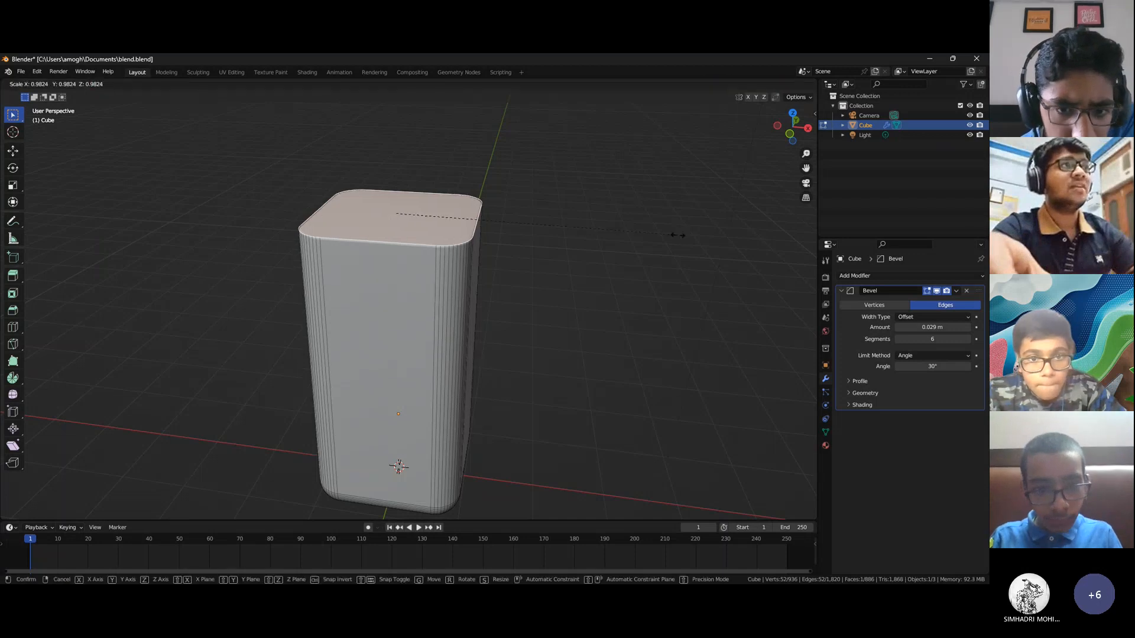
right_click(677, 234)
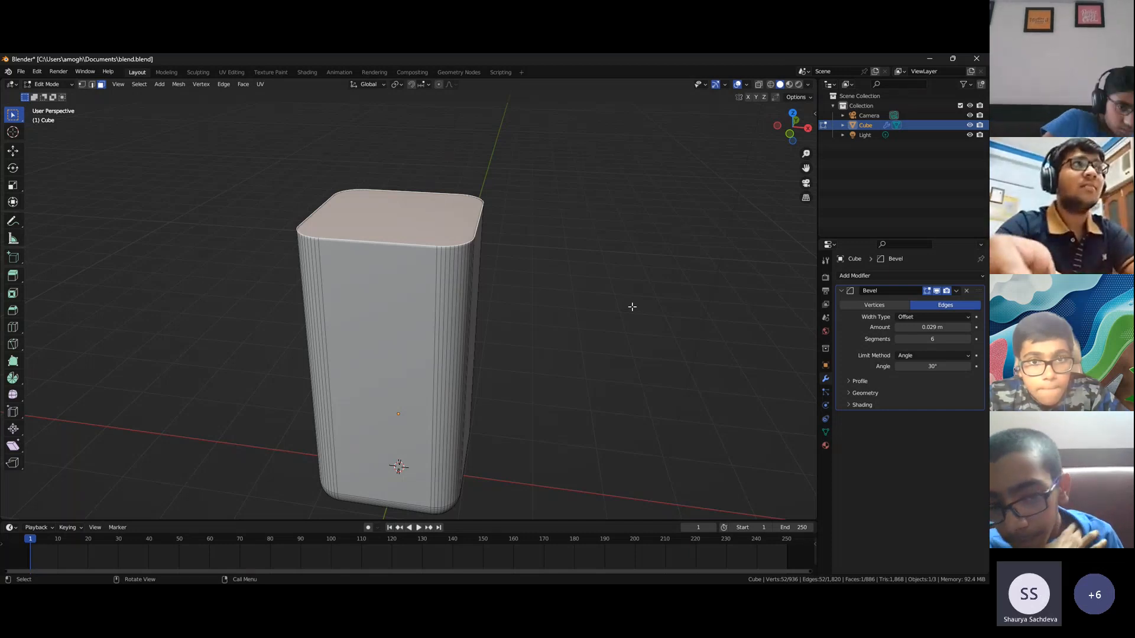
middle_drag(631, 307, 615, 314)
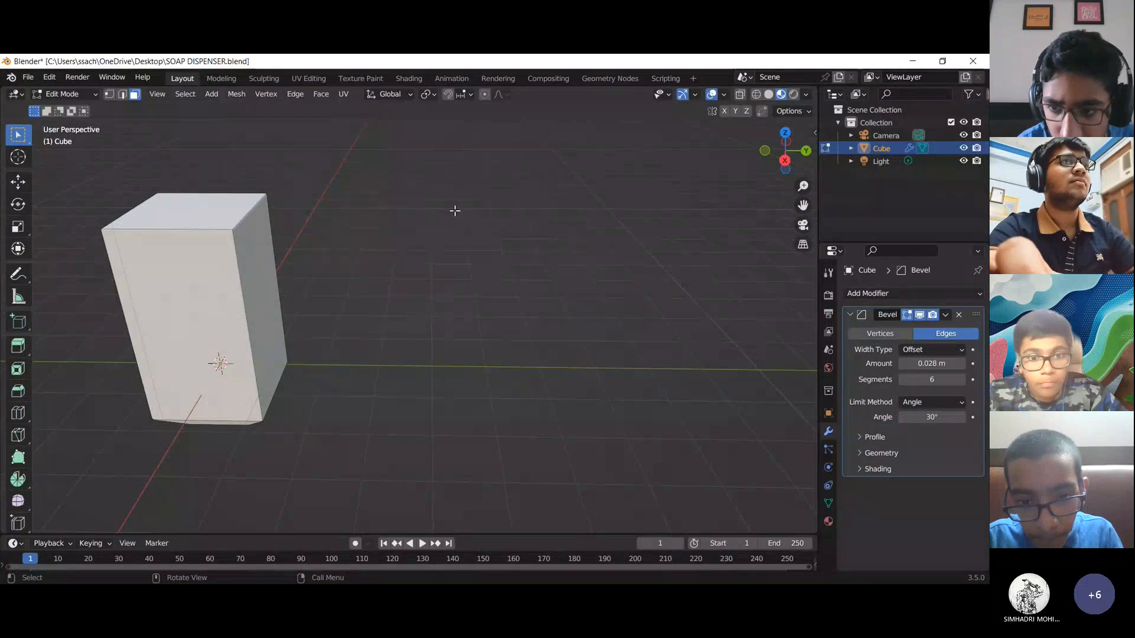
Change the body's mesh selection mode from faces to edges in Edit Mode
mouse_move(454, 211)
middle_down()
mouse_move(496, 213)
mouse_move(455, 211)
middle_up()
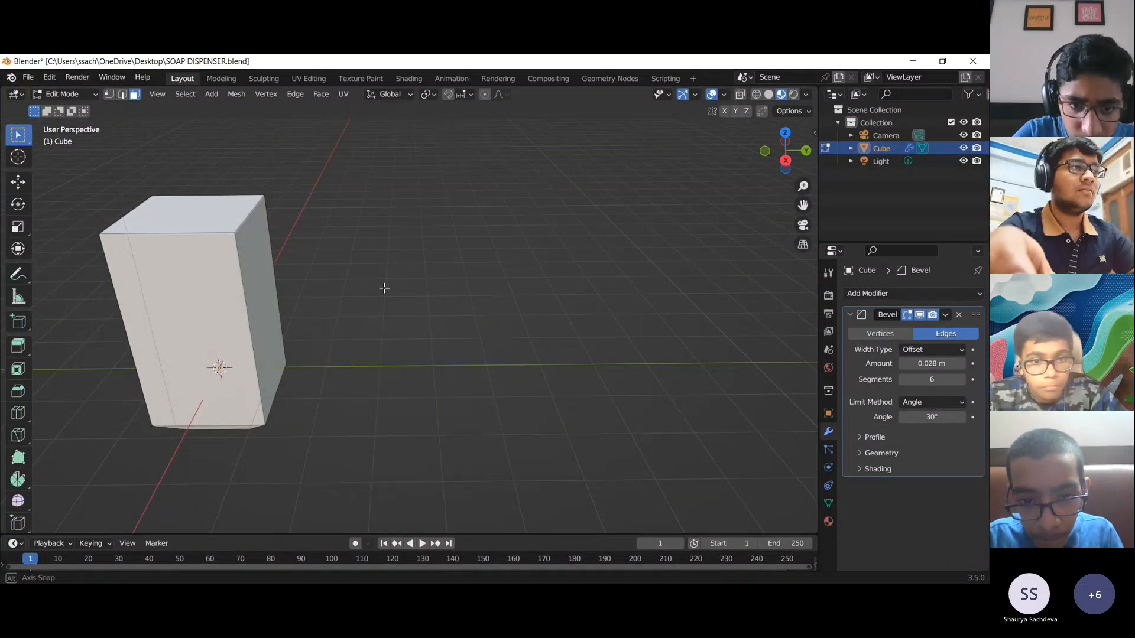
middle_drag(385, 288, 395, 285)
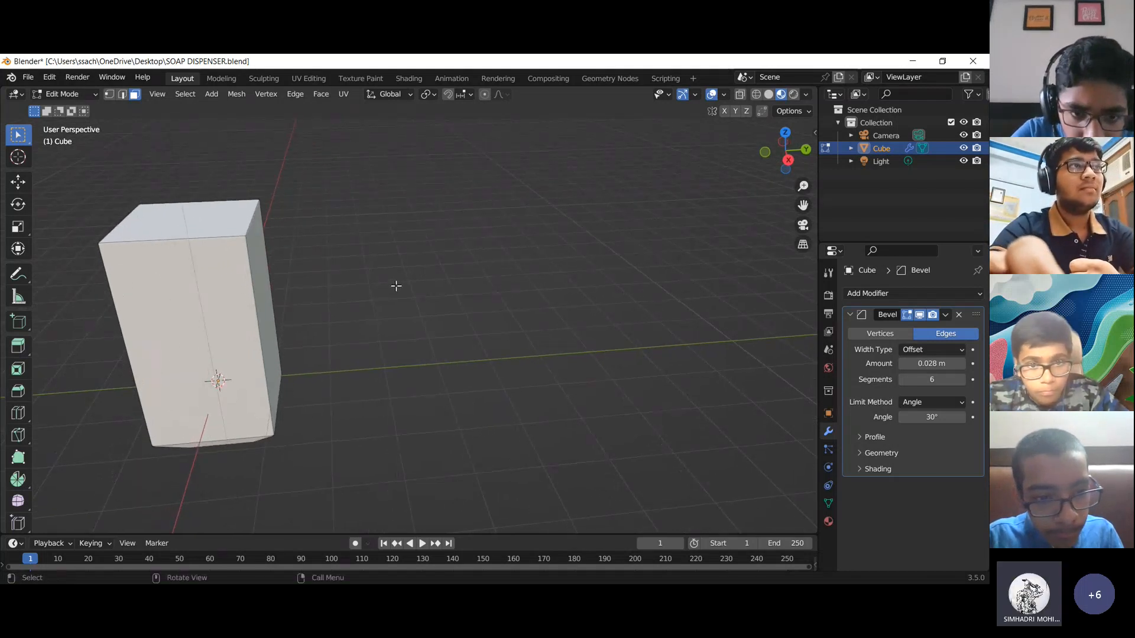
click(110, 94)
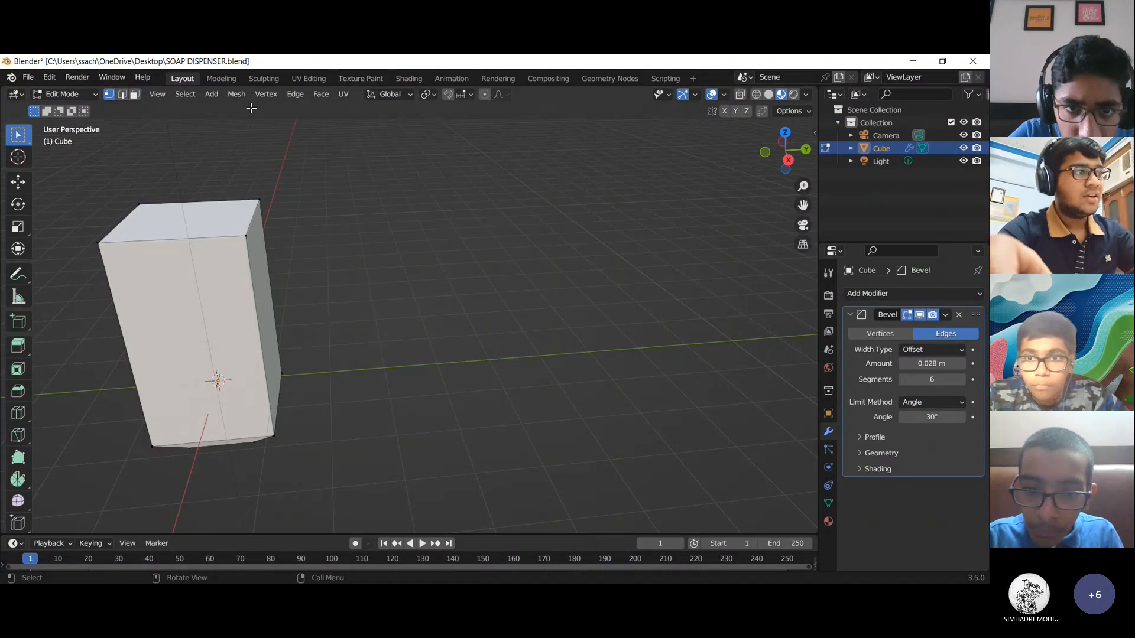
click(123, 95)
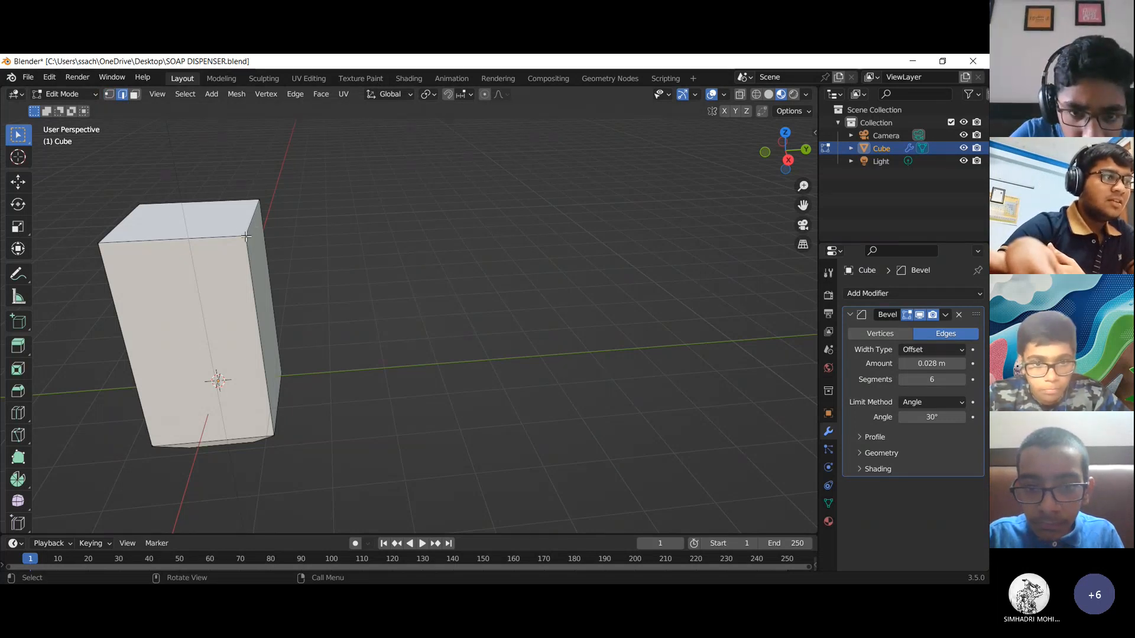
Try to bevel a single vertical edge of the body by about 0.27 m
click(246, 237)
click(260, 201)
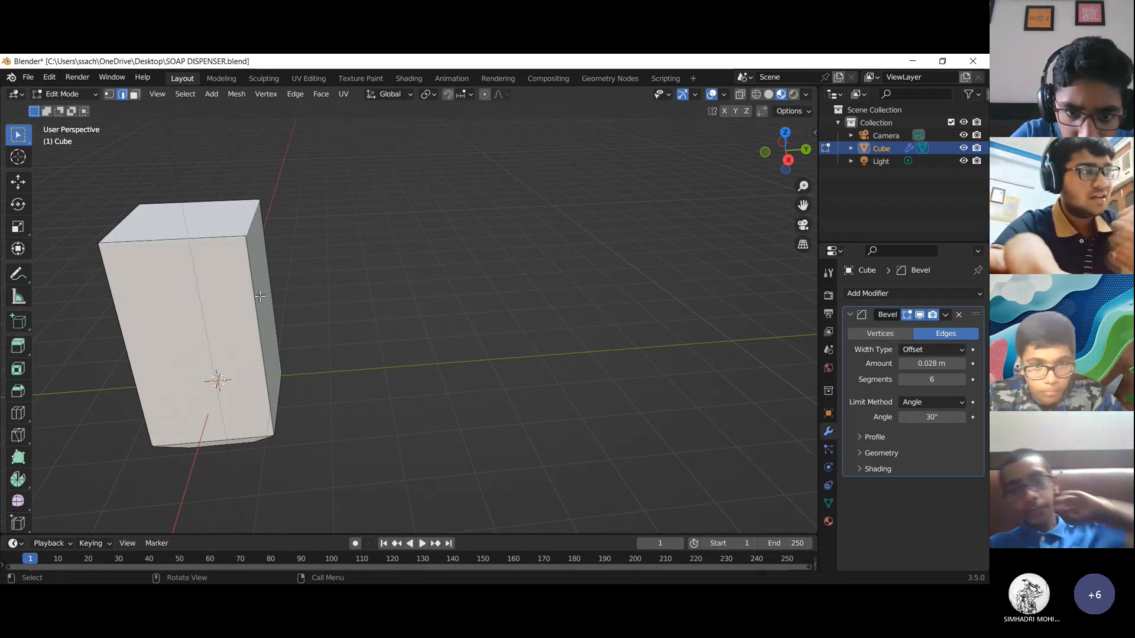
ctrl+click(125, 342)
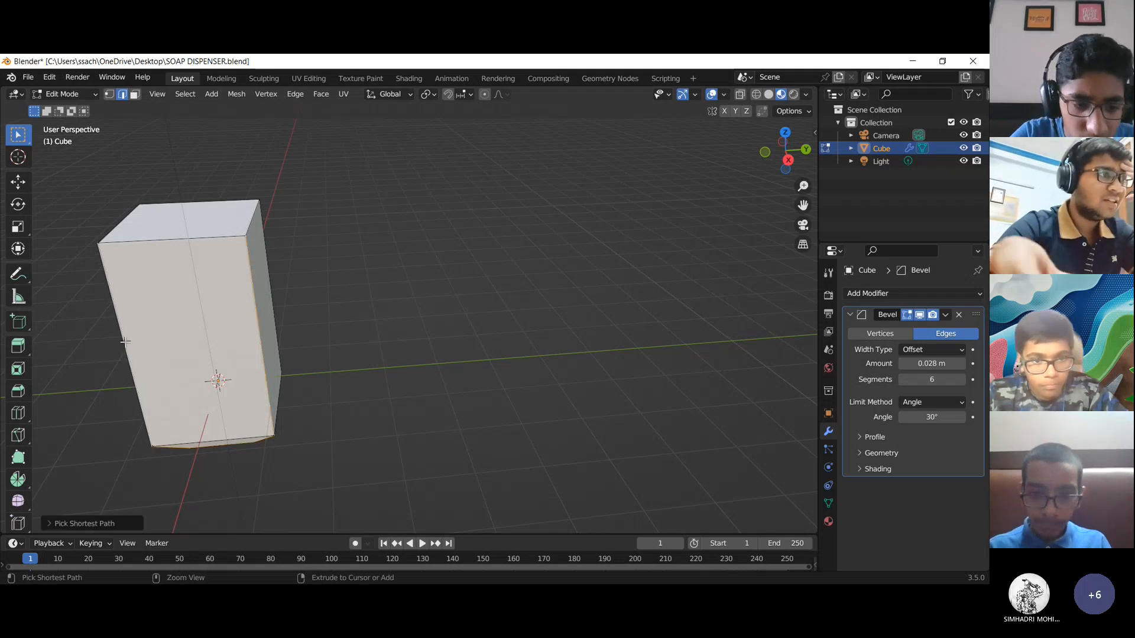
shift+click(125, 341)
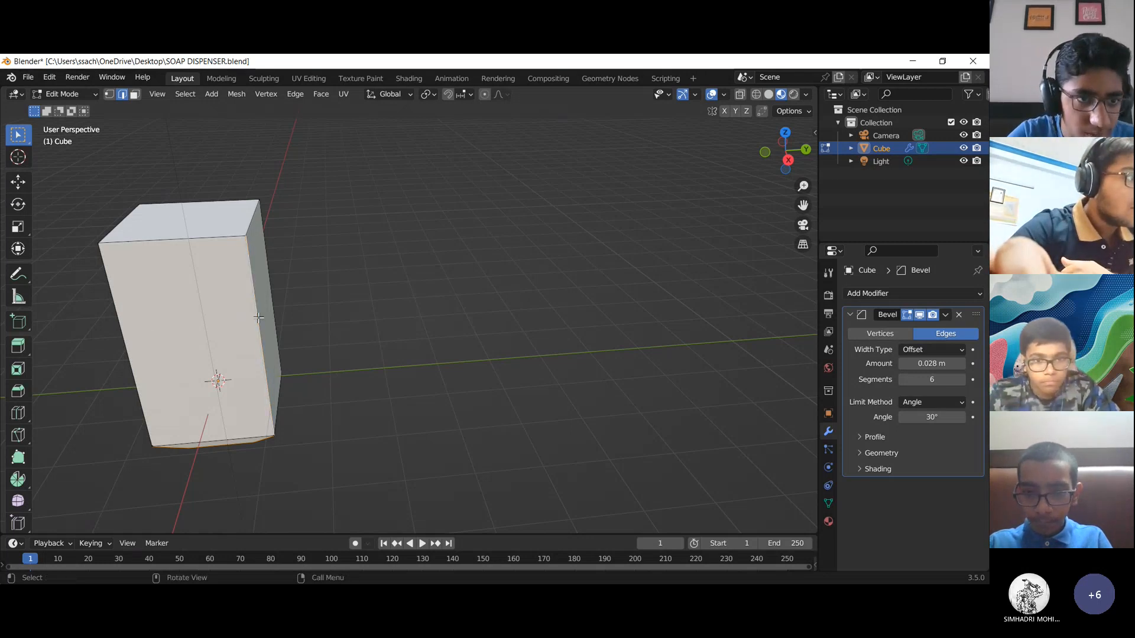
middle_drag(259, 317, 140, 312)
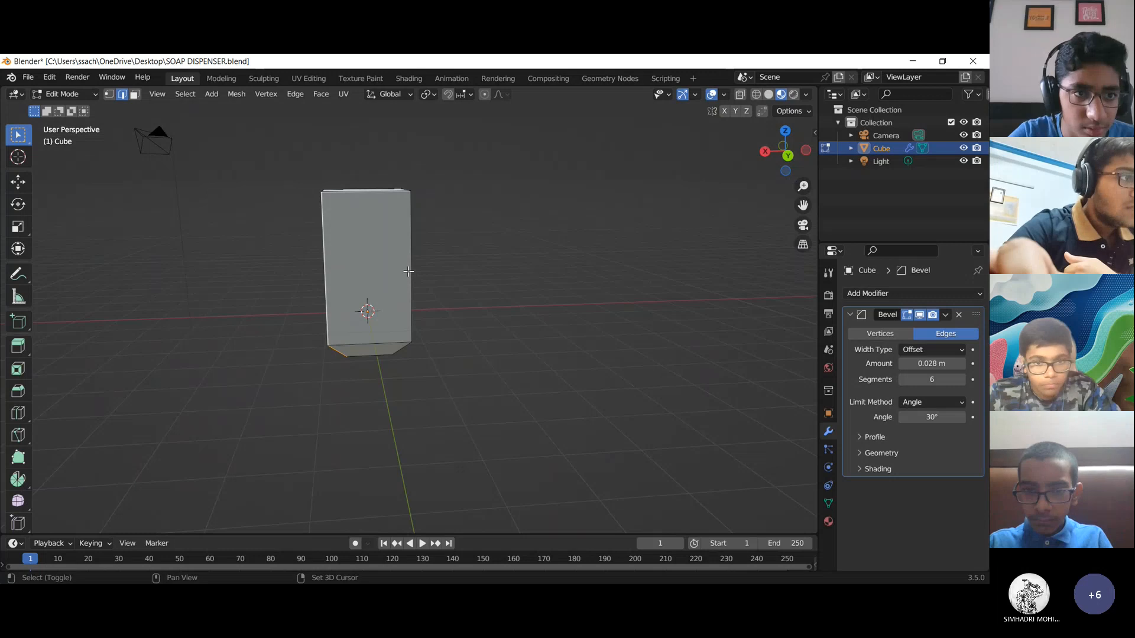
middle_drag(409, 271, 227, 258)
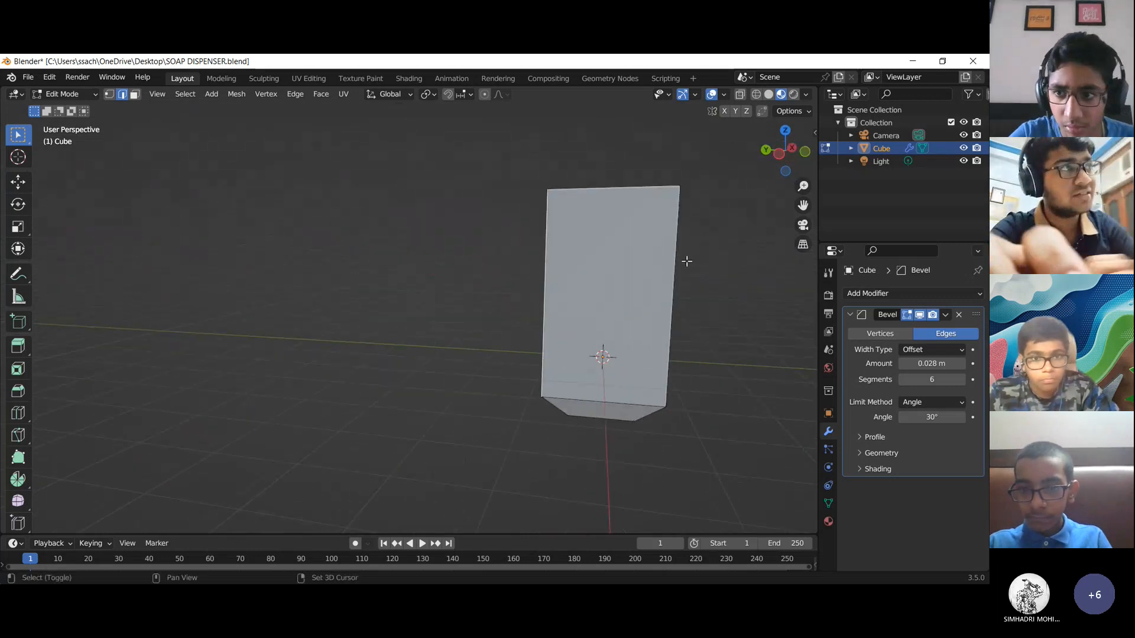
middle_drag(675, 259, 466, 296)
shift+middle_drag(540, 297, 365, 302)
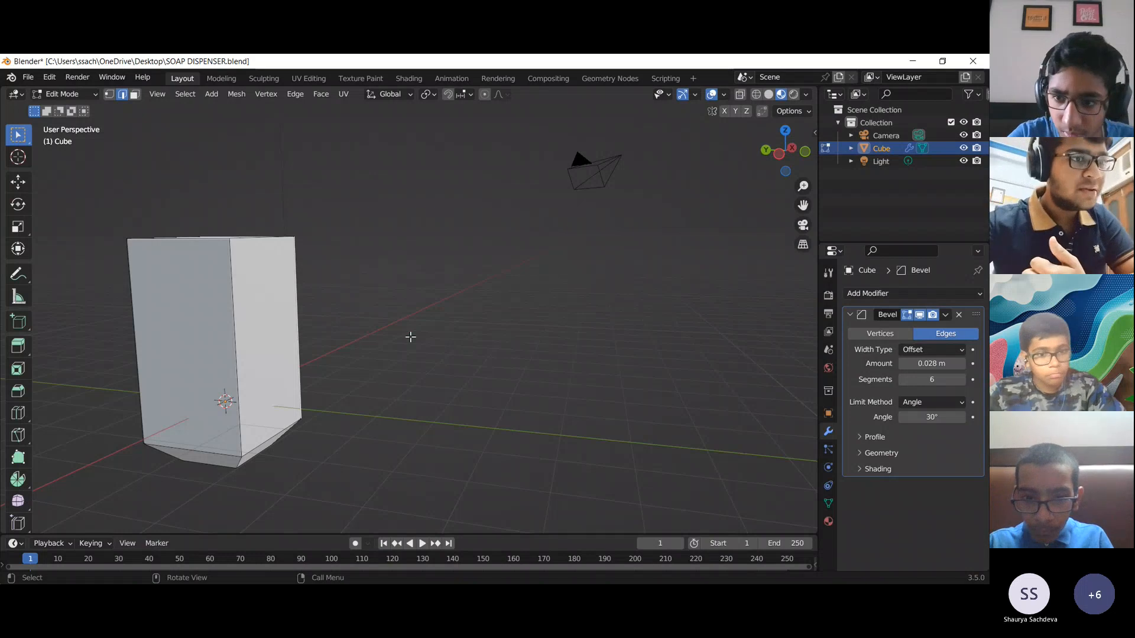
key(ctrl+b)
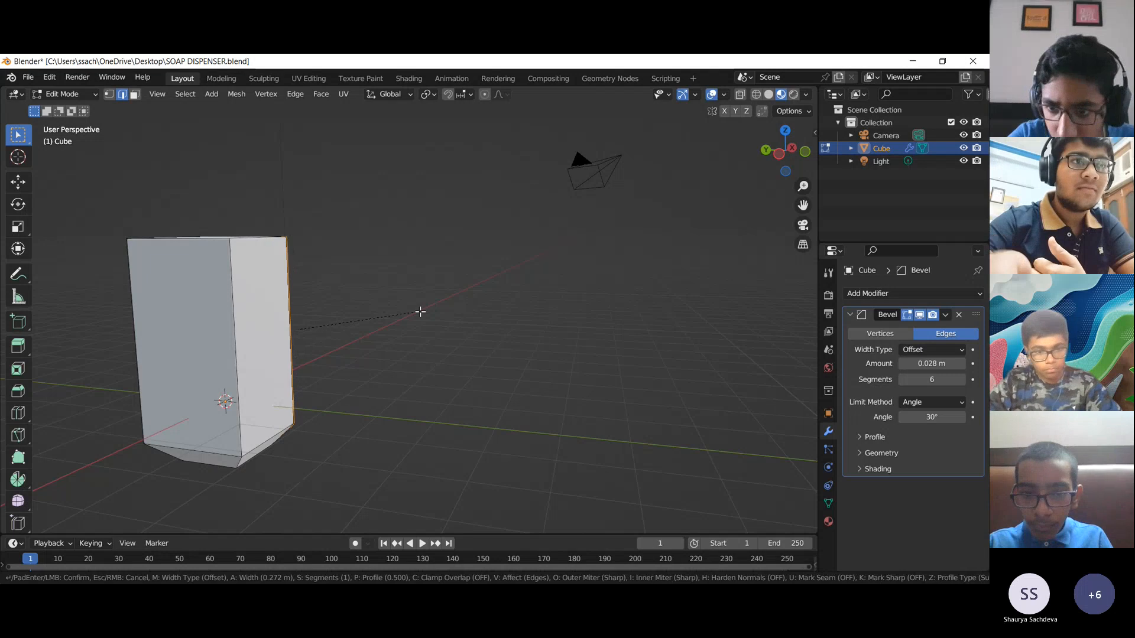
click(394, 329)
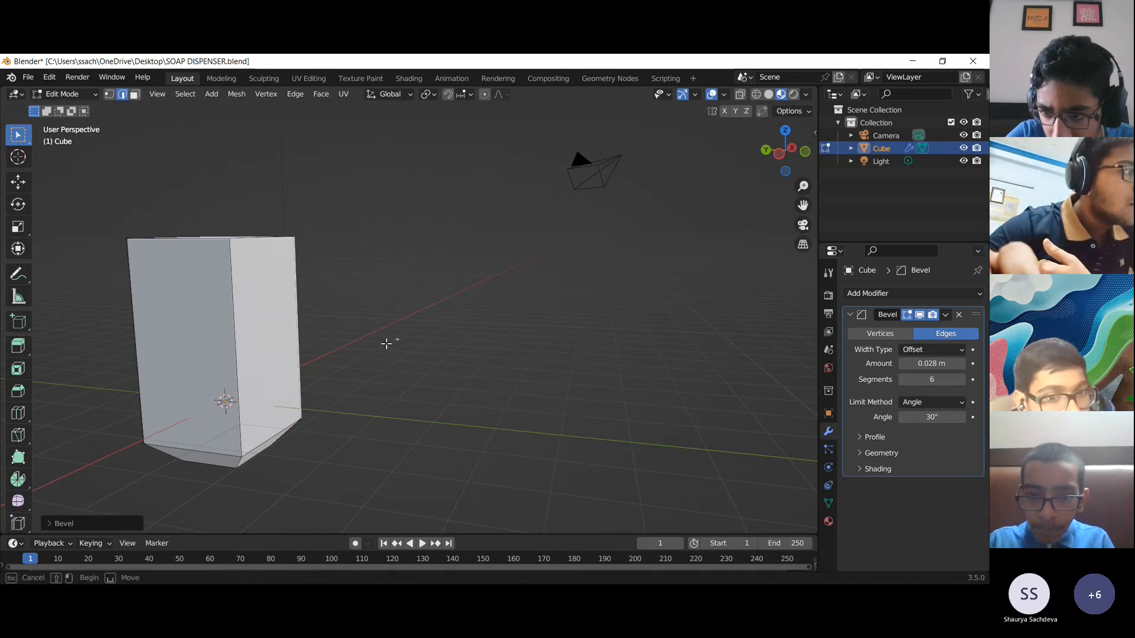
Select several vertical edges around the body and try bevelling them by about 0.48 m
middle_drag(380, 339, 255, 374)
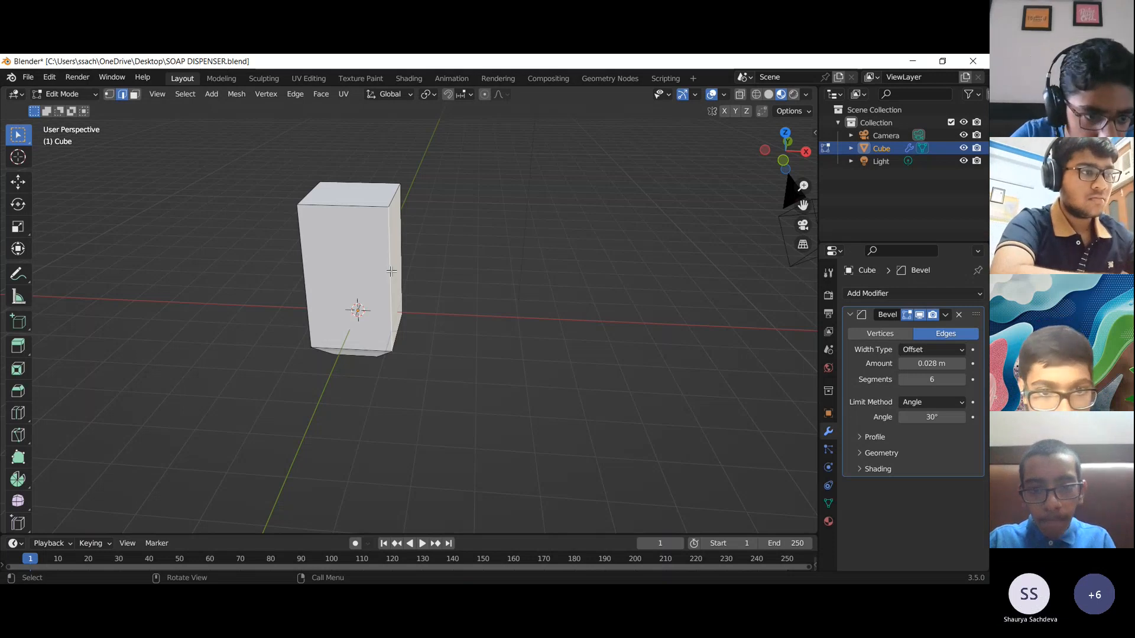
middle_drag(445, 266, 489, 264)
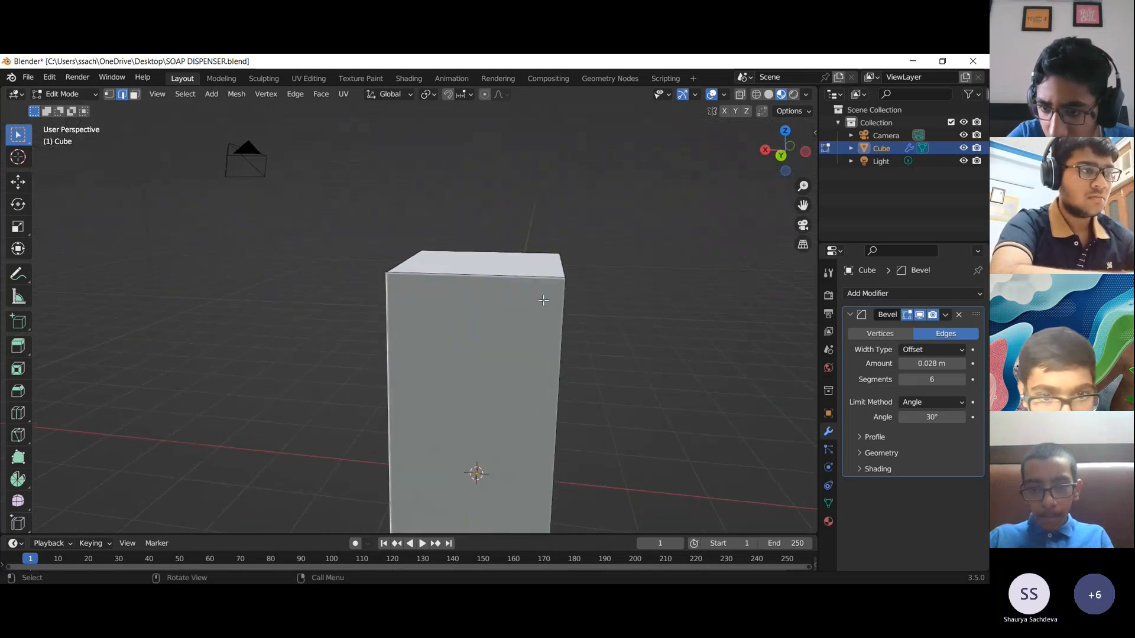
shift+click(564, 307)
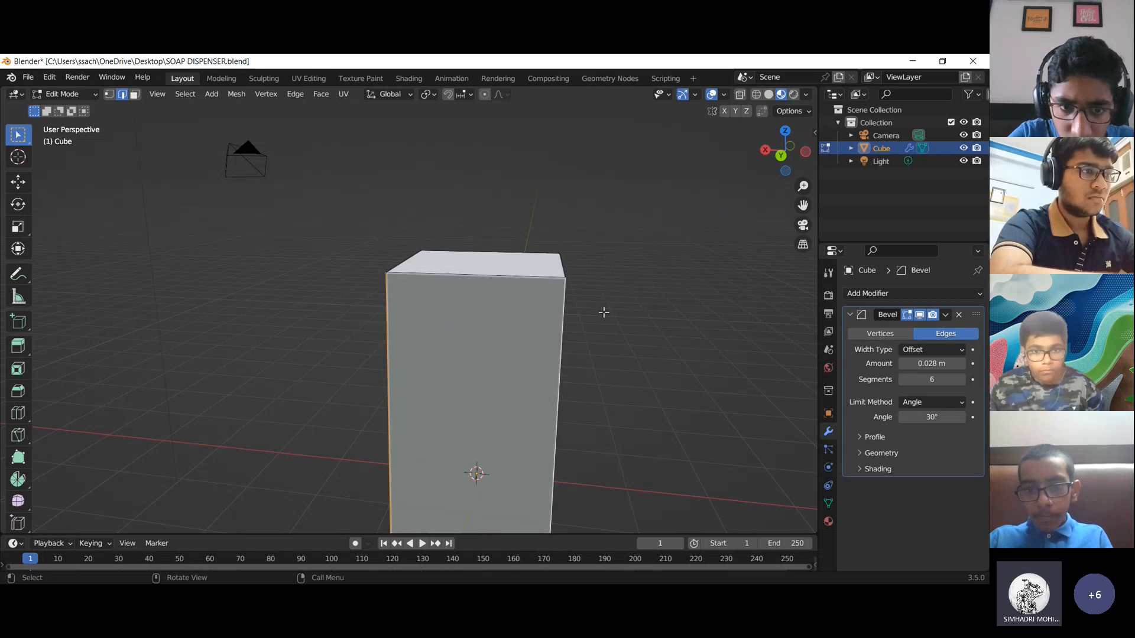
middle_drag(603, 312, 322, 332)
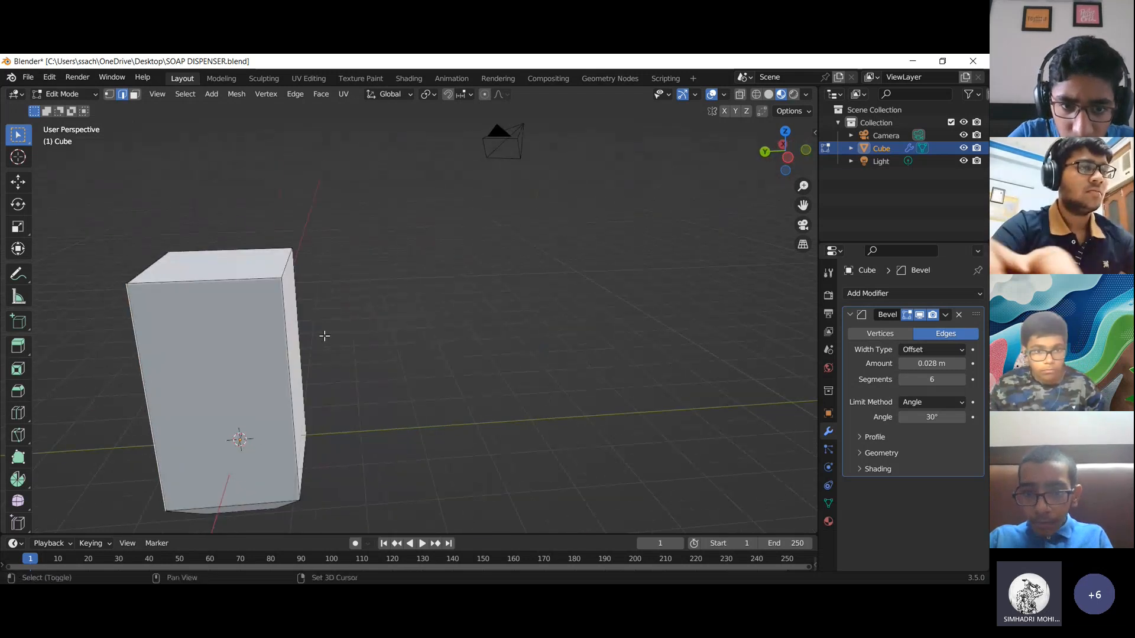
shift+click(286, 334)
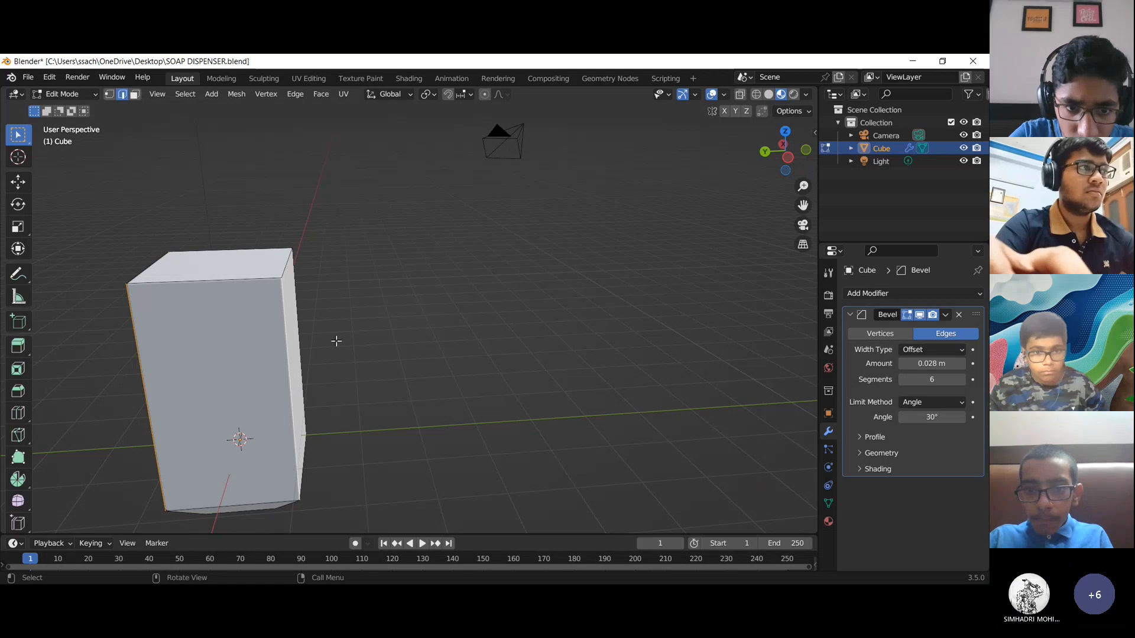
middle_drag(334, 339, 308, 260)
key(ctrl+b)
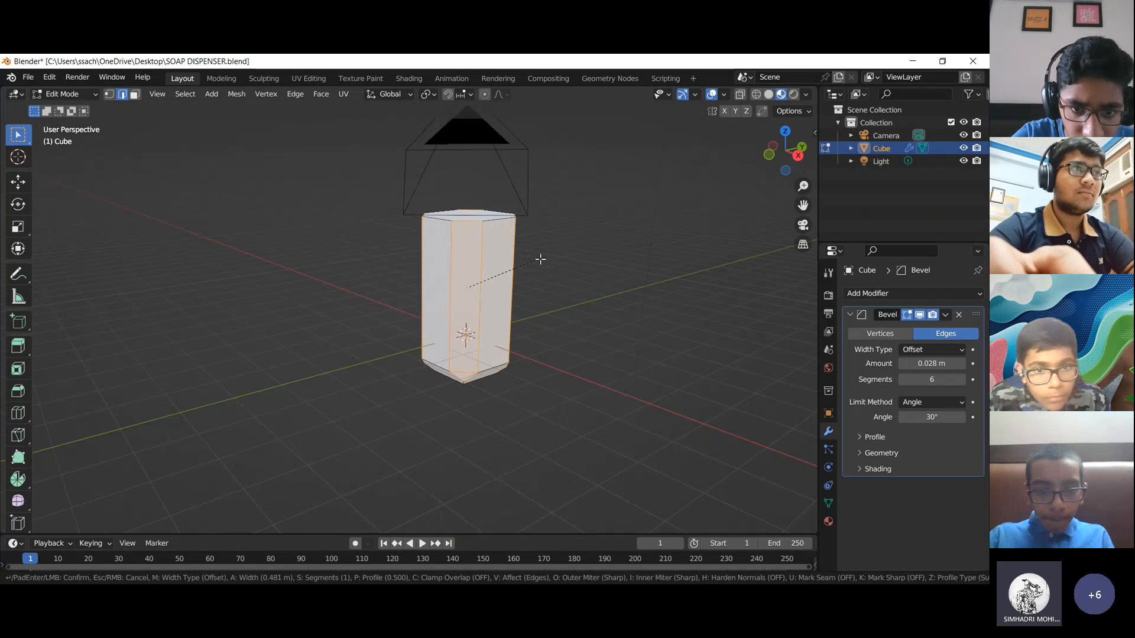
click(563, 267)
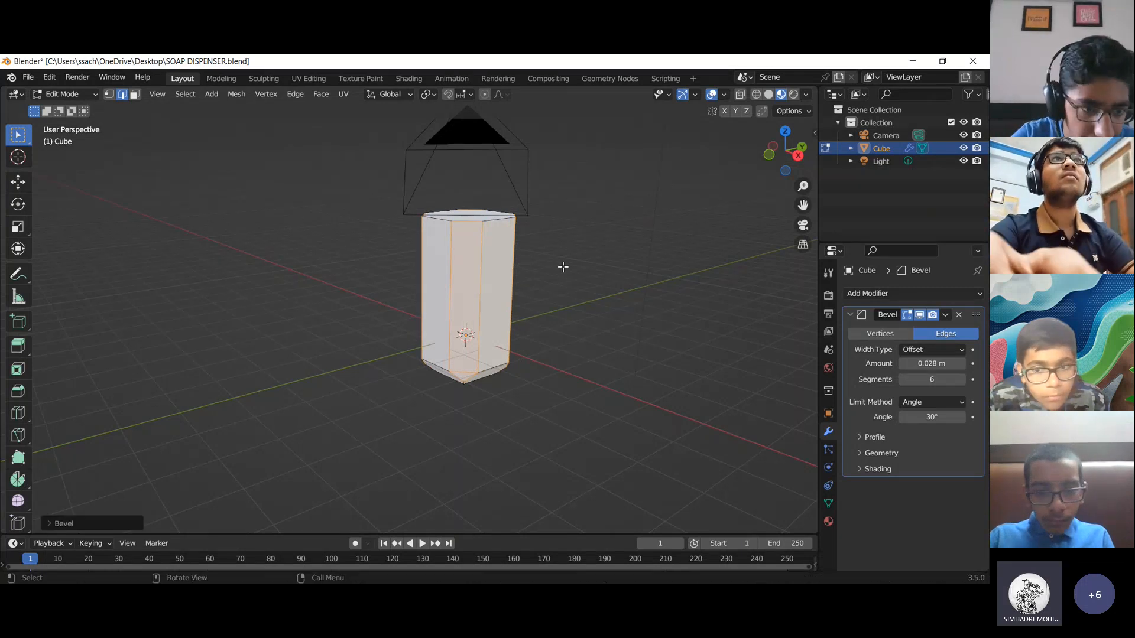
Undo the incomplete bevel to restore the body's sharp vertical edges
click(563, 267)
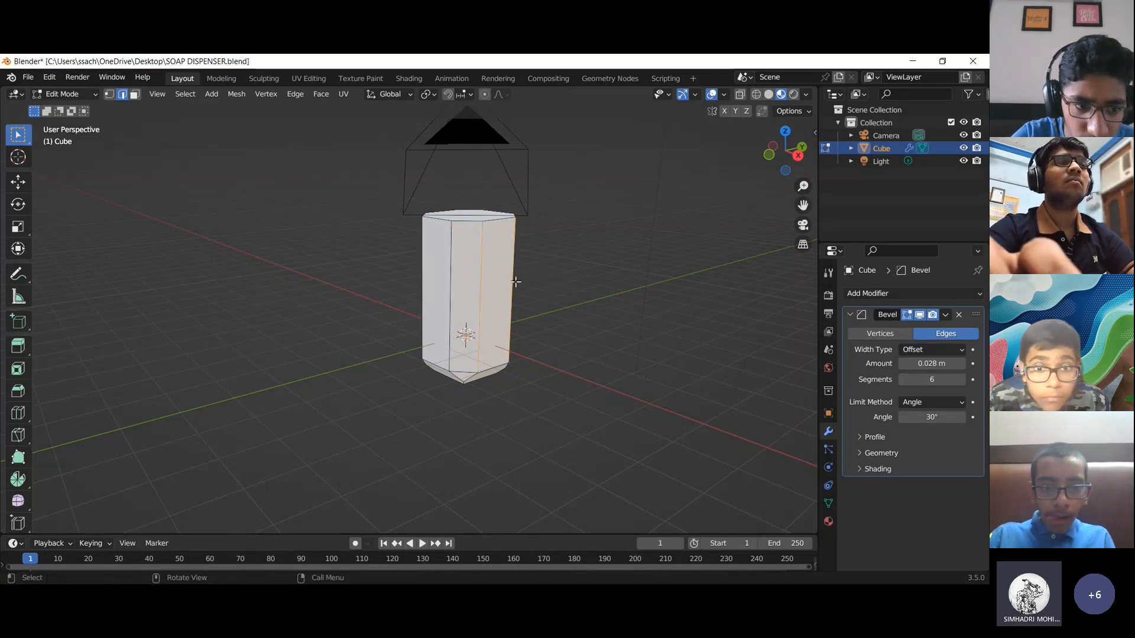
middle_drag(558, 275, 400, 303)
key(ctrl+z)
key(ctrl+z)
key(ctrl+z)
key(ctrl+z)
key(ctrl+z)
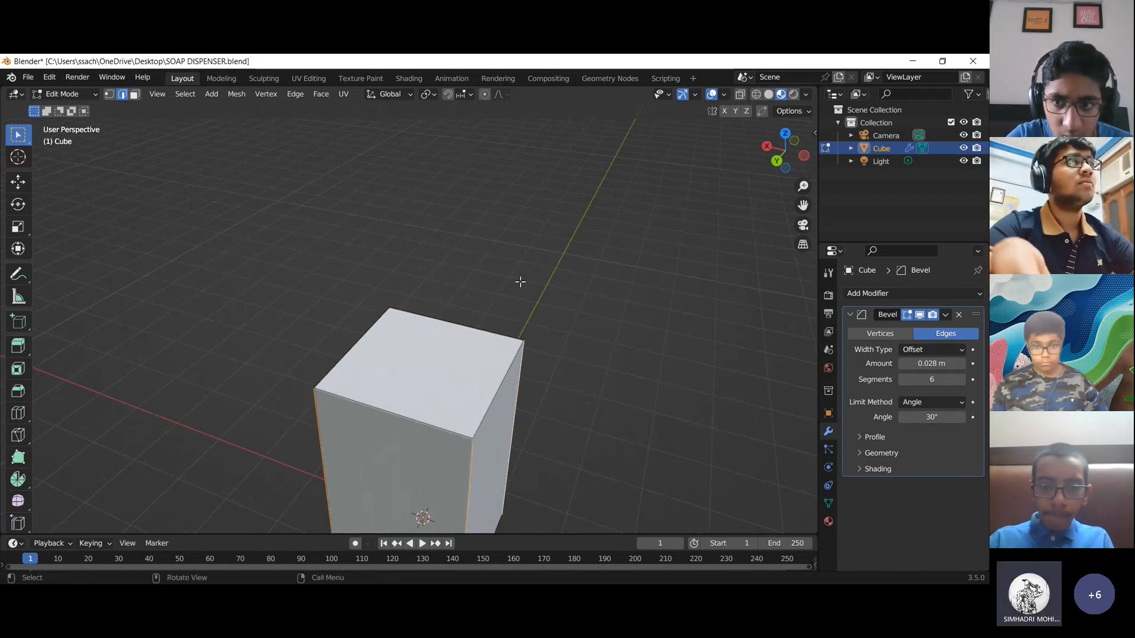
Select three vertical edges of the body and try bevelling them by about 0.36 m
drag(518, 282, 583, 221)
middle_drag(583, 261, 566, 297)
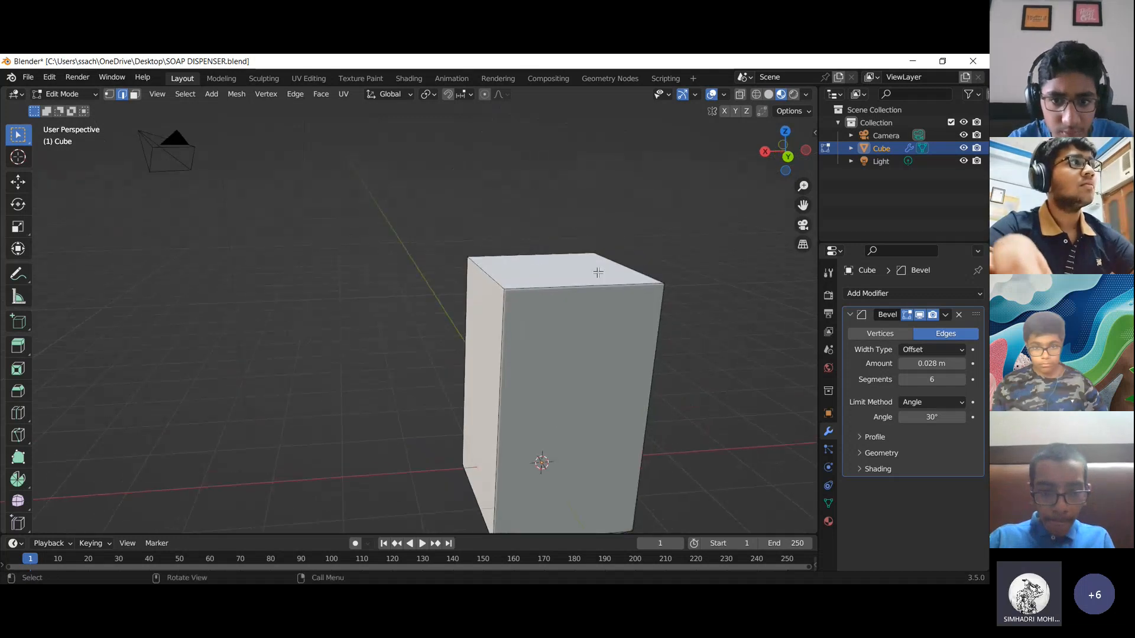
ctrl+alt+click(503, 311)
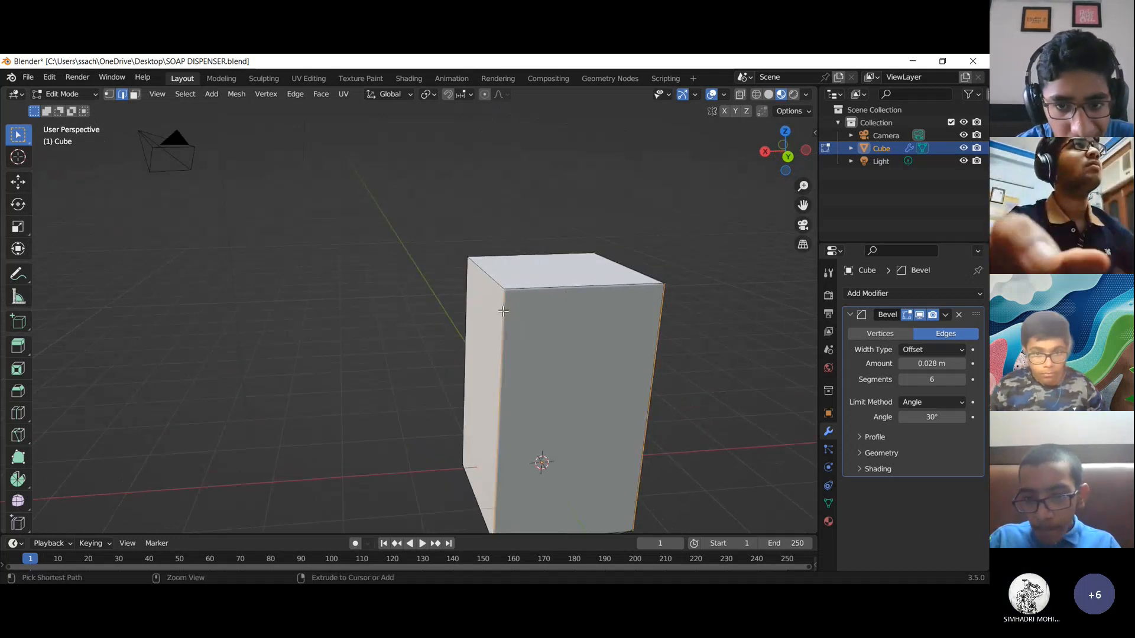
key(ctrl+b)
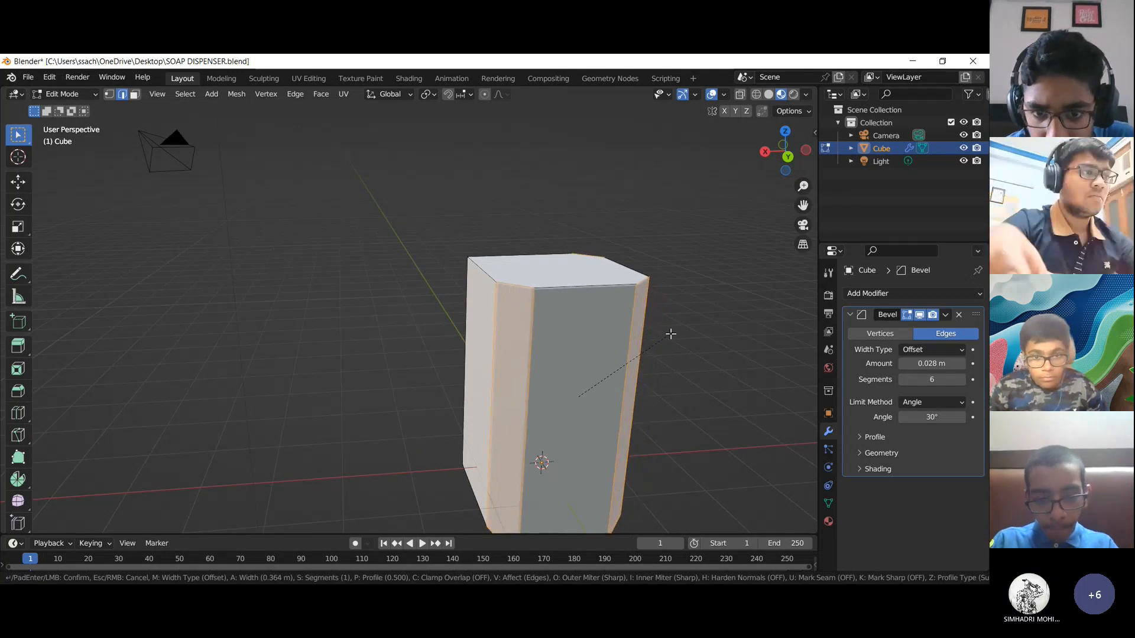
click(647, 344)
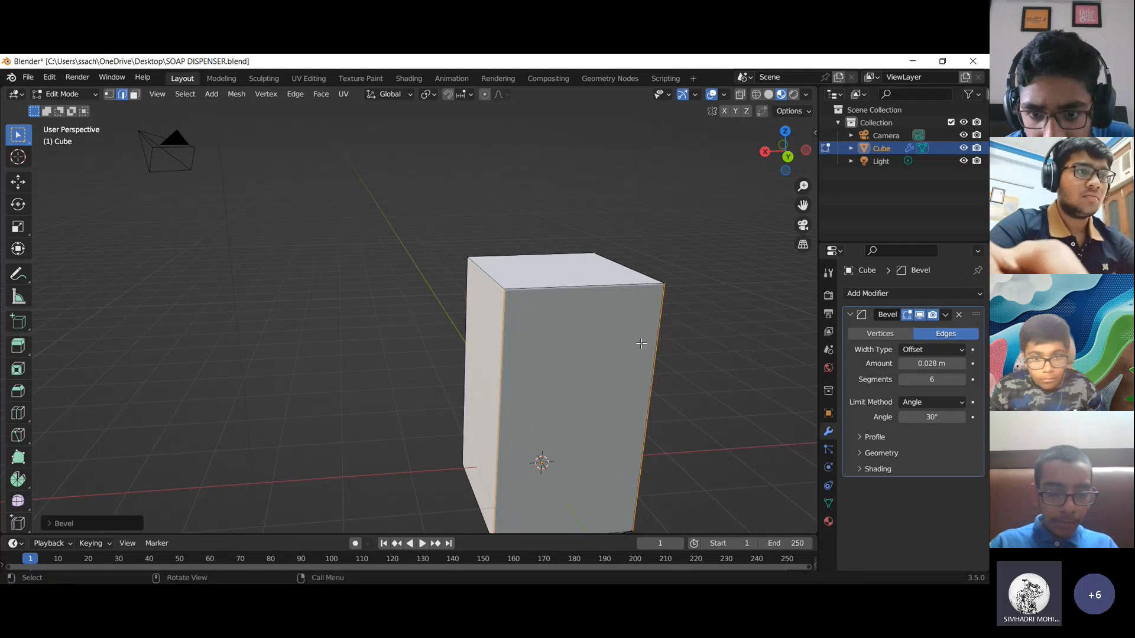
Add the remaining vertical edge to the selection and bevel all four by about 0.59 m
shift+click(467, 313)
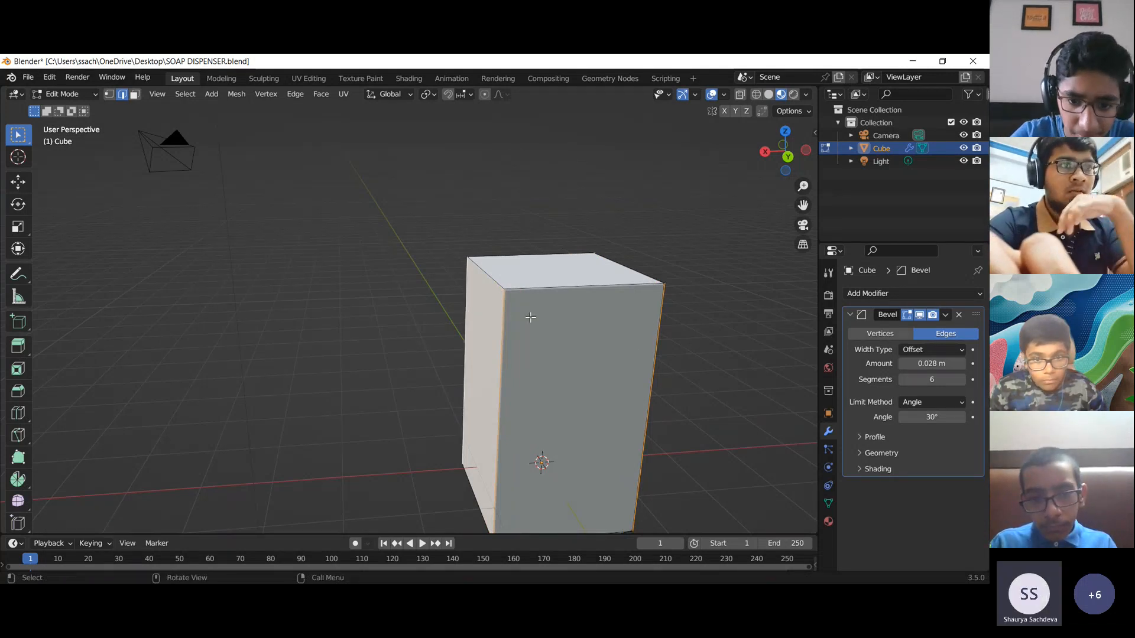
key(ctrl+b)
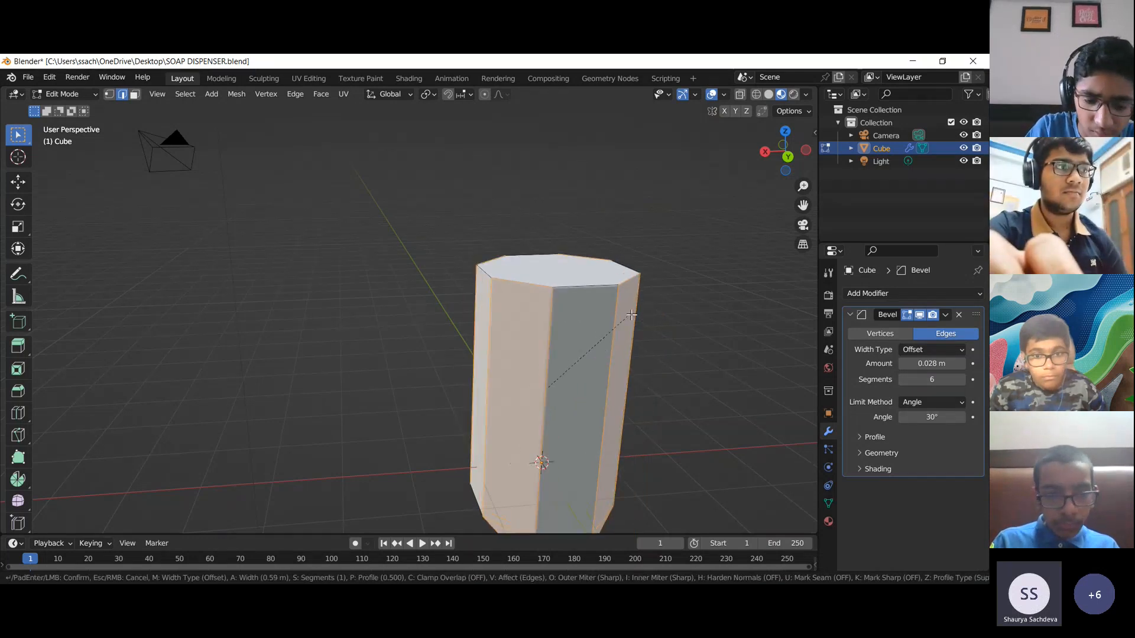
click(631, 315)
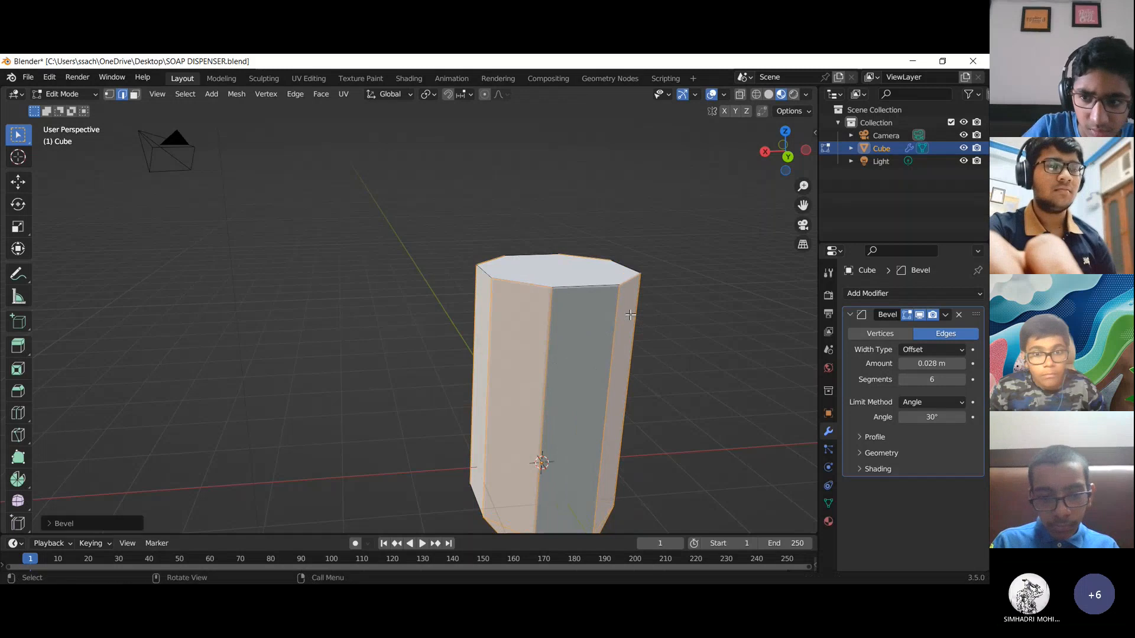
Inspect the eight-sided body, then undo the bevel of its four vertical edges
click(687, 319)
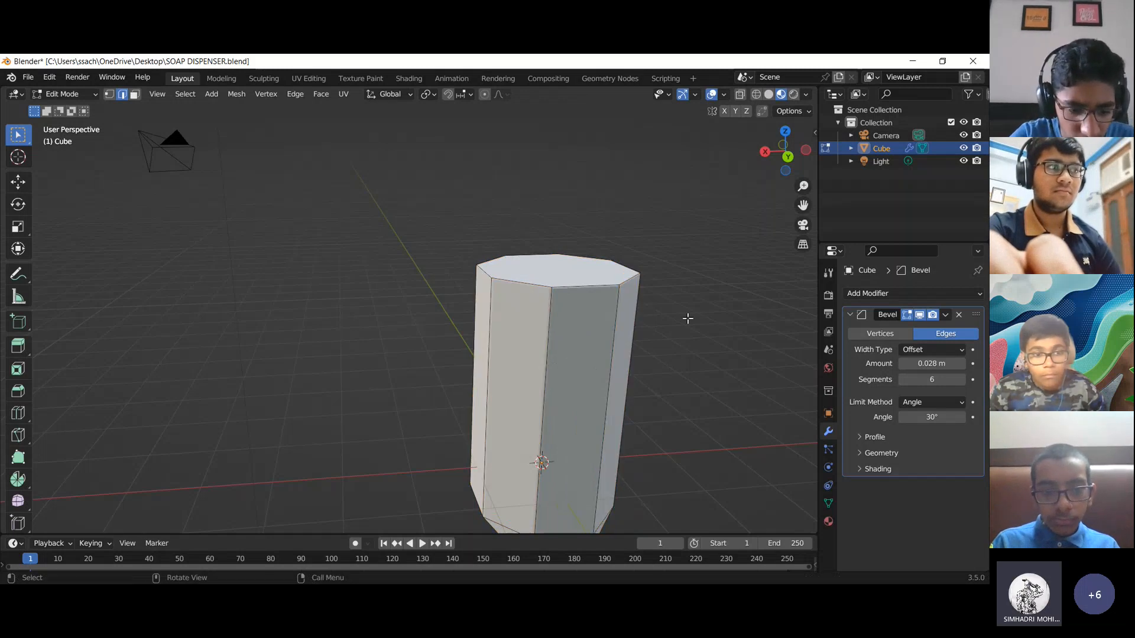
middle_drag(687, 319, 526, 324)
key(a)
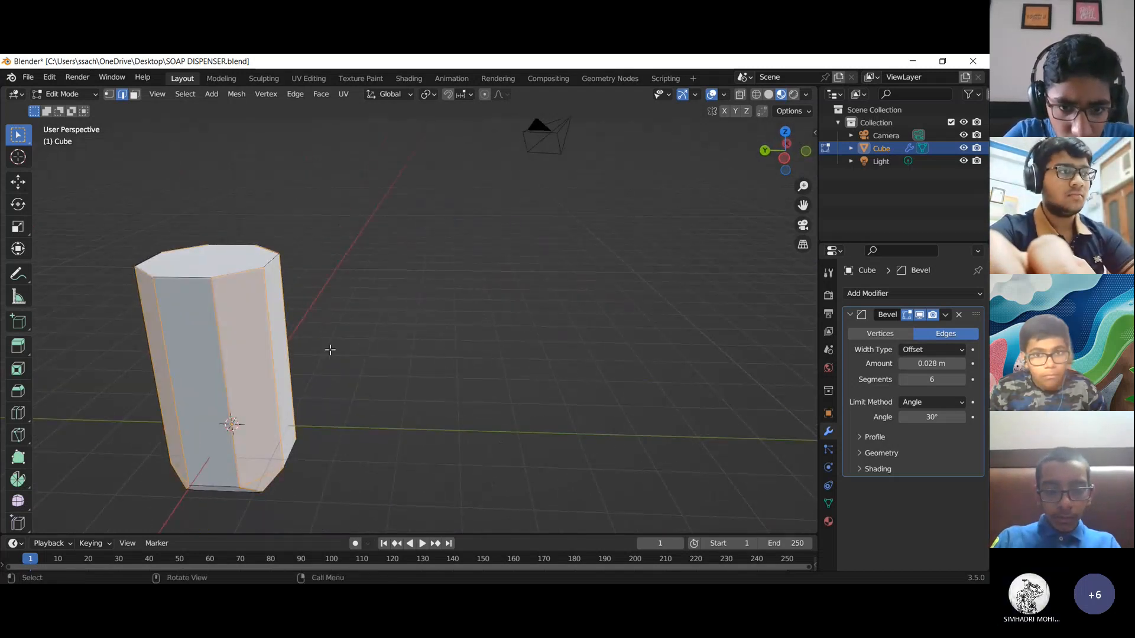
key(ctrl+z)
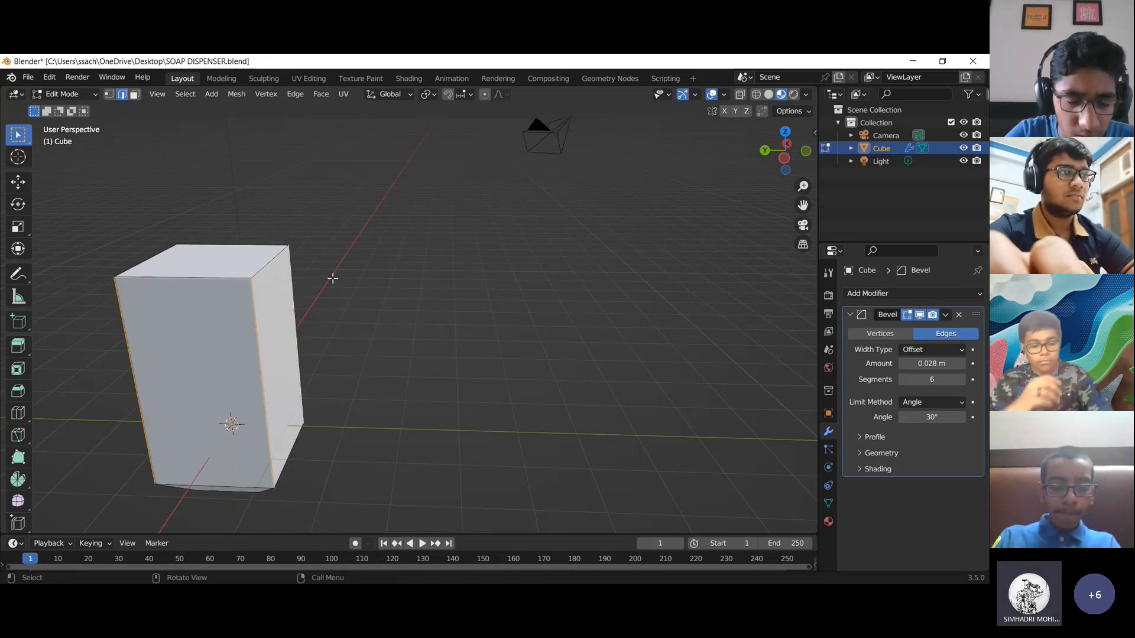
Bevel the body's four selected vertical edges by about 0.58 m with 16 segments
key(ctrl+b)
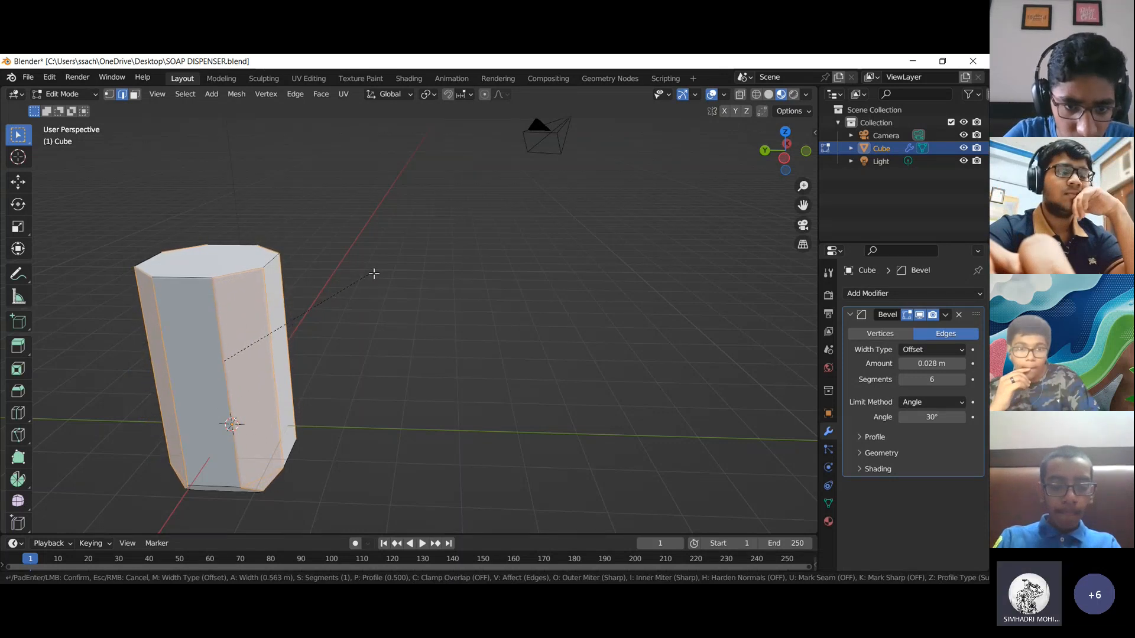
click(373, 273)
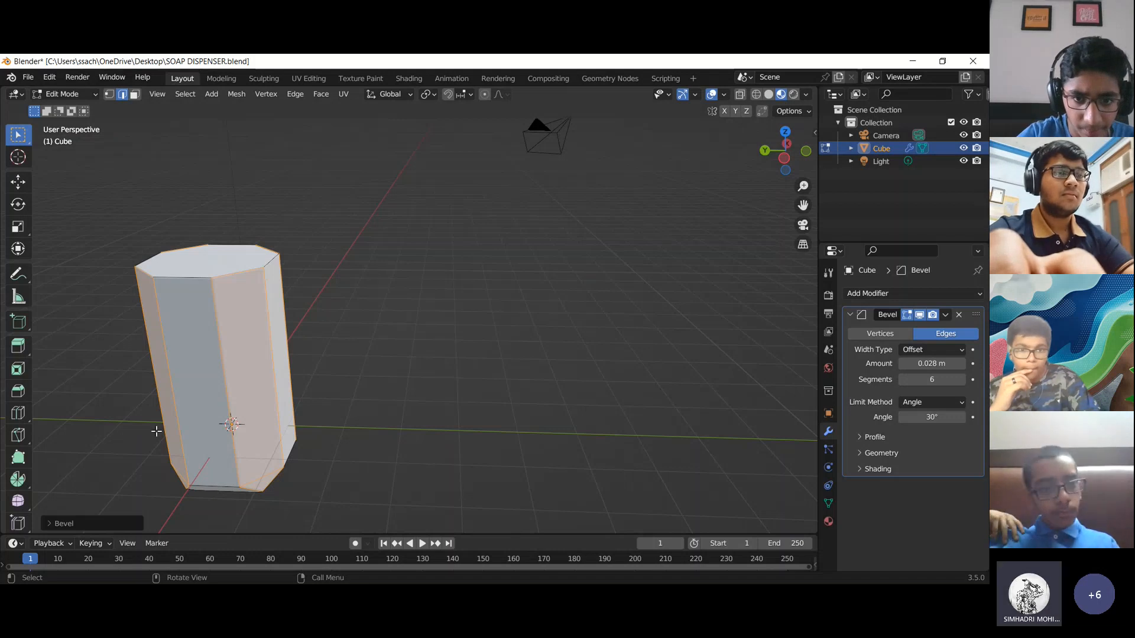
click(61, 524)
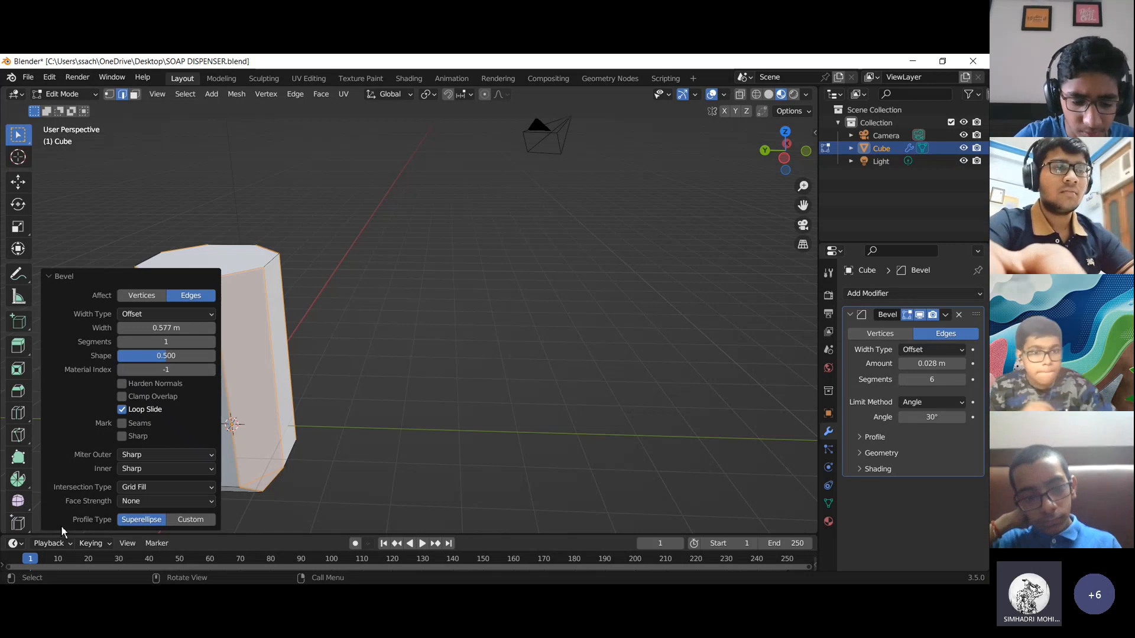
click(168, 341)
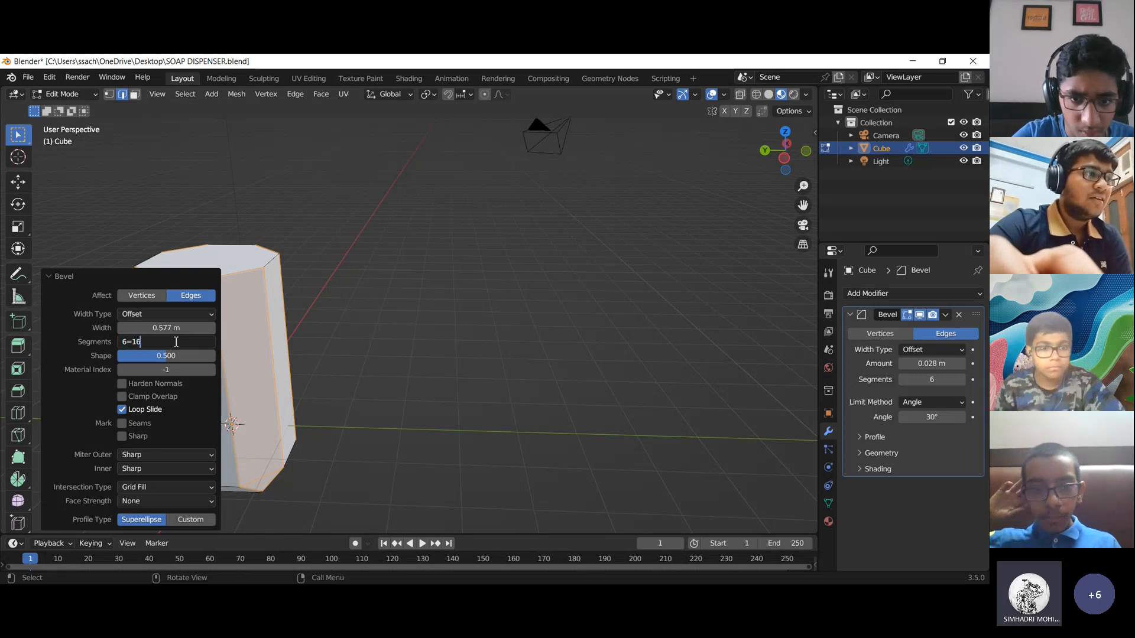
text(6=1)
key(BackSpace)
key(BackSpace)
key(BackSpace)
text(16)
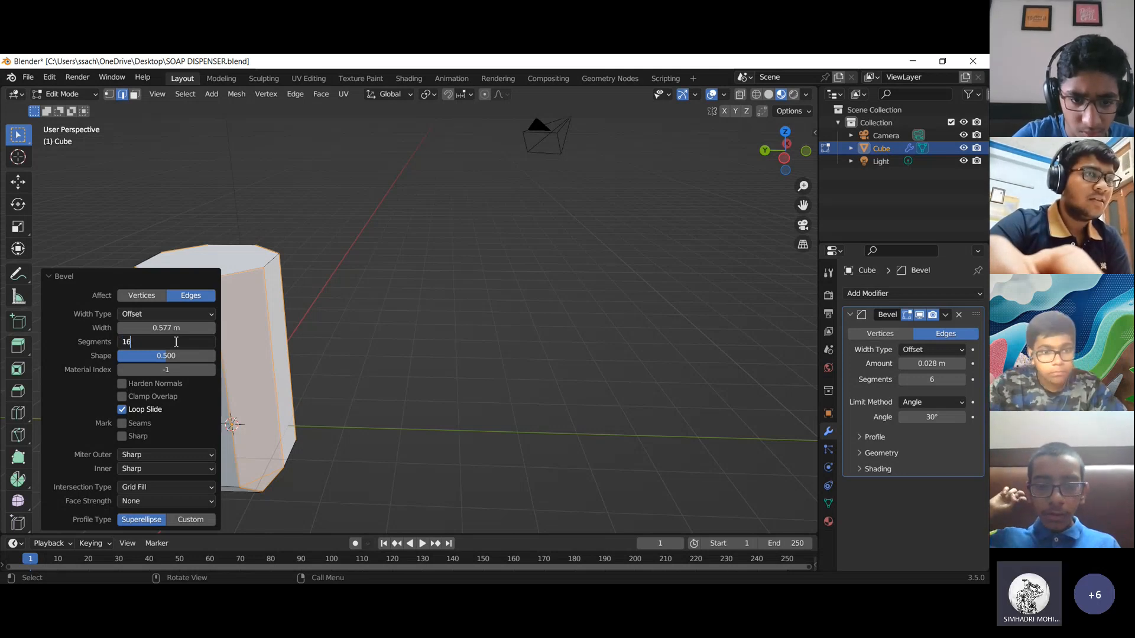
key(Return)
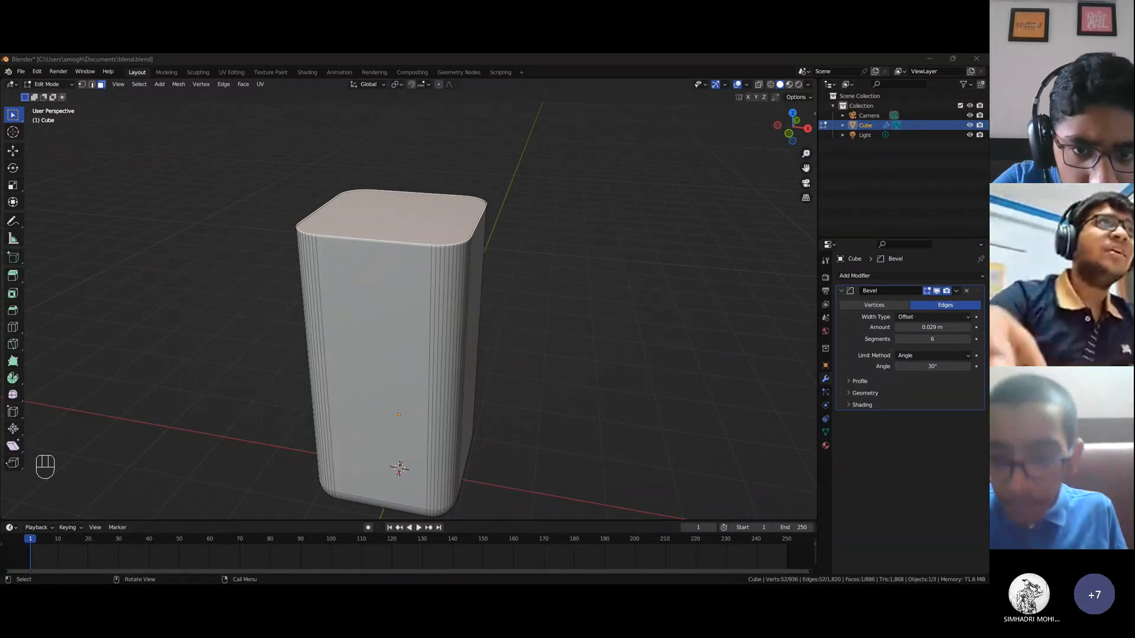
Scale the body's selected top face uniformly to 0.8 so the body tapers upward
middle_drag(510, 326, 482, 289)
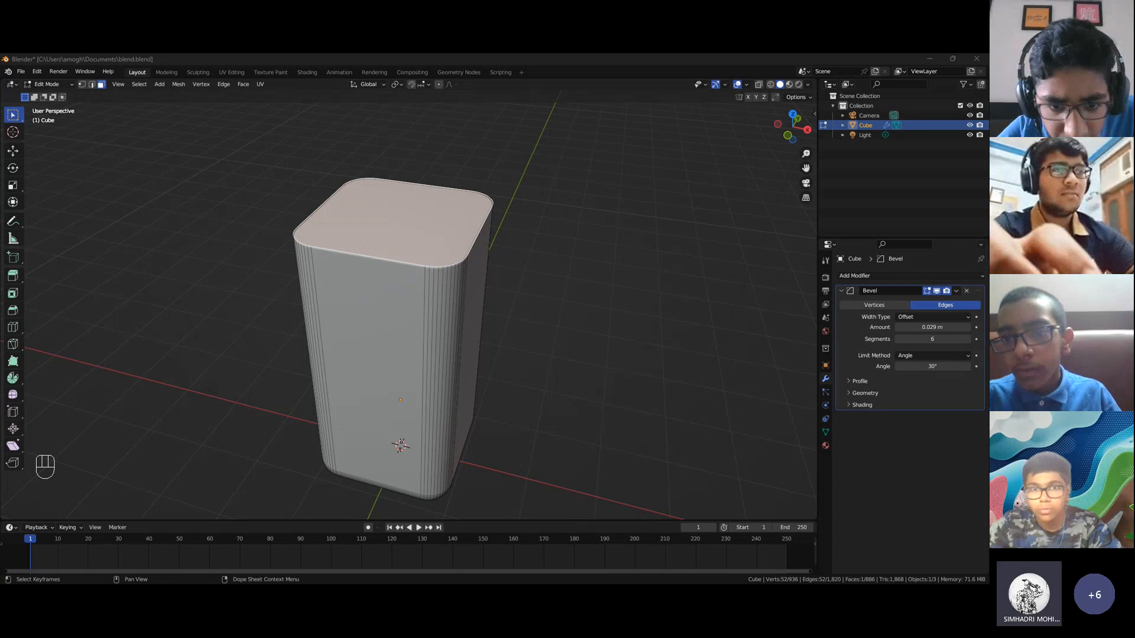
middle_drag(424, 391, 468, 375)
mouse_move(512, 373)
shift+middle_down()
mouse_move(579, 378)
mouse_move(490, 375)
shift+middle_up()
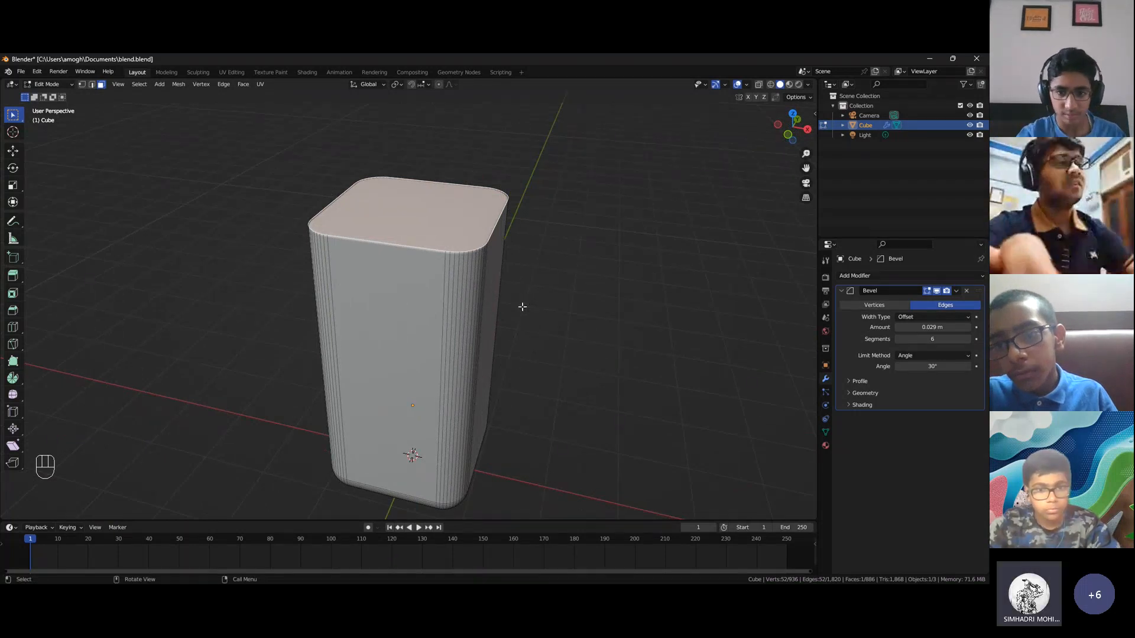
scroll(522, 307, up, 4)
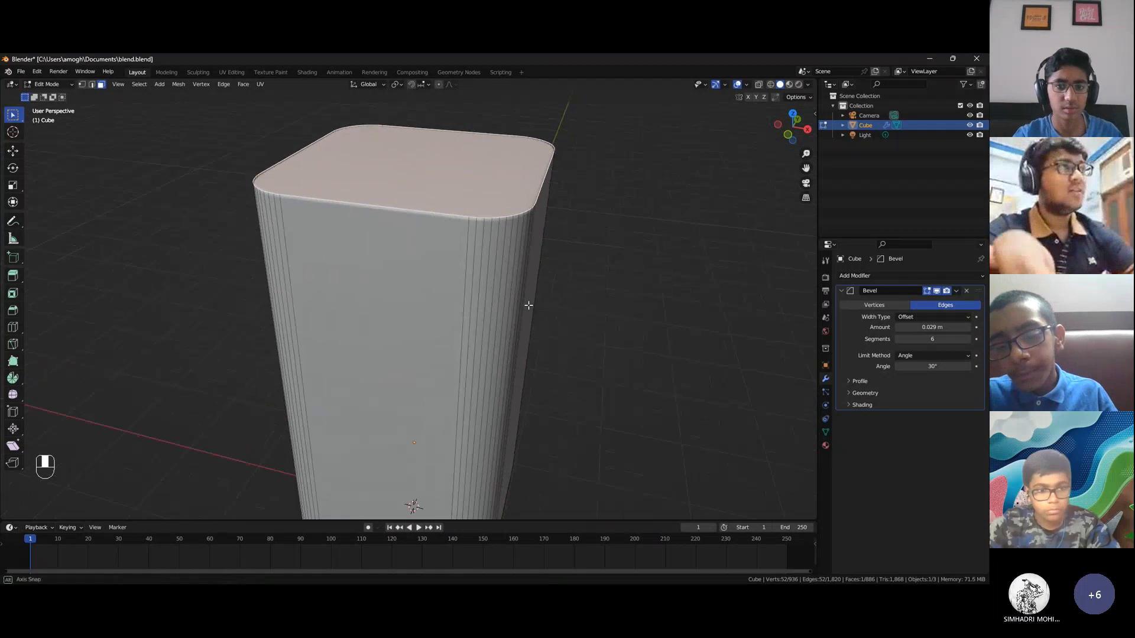
scroll(529, 305, down, 3)
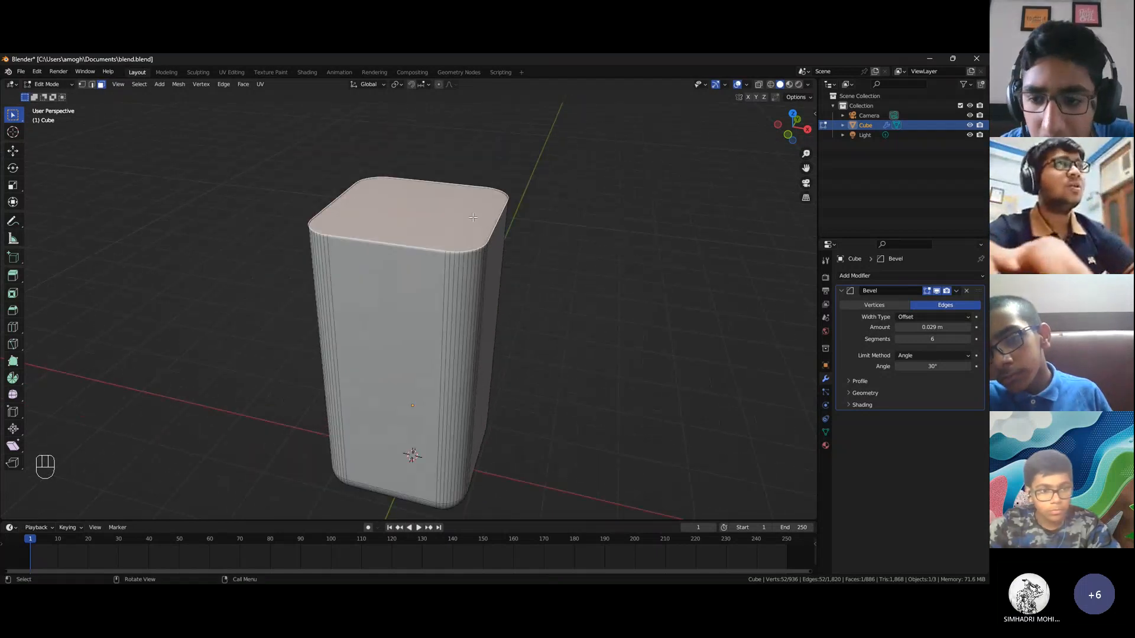
key(s)
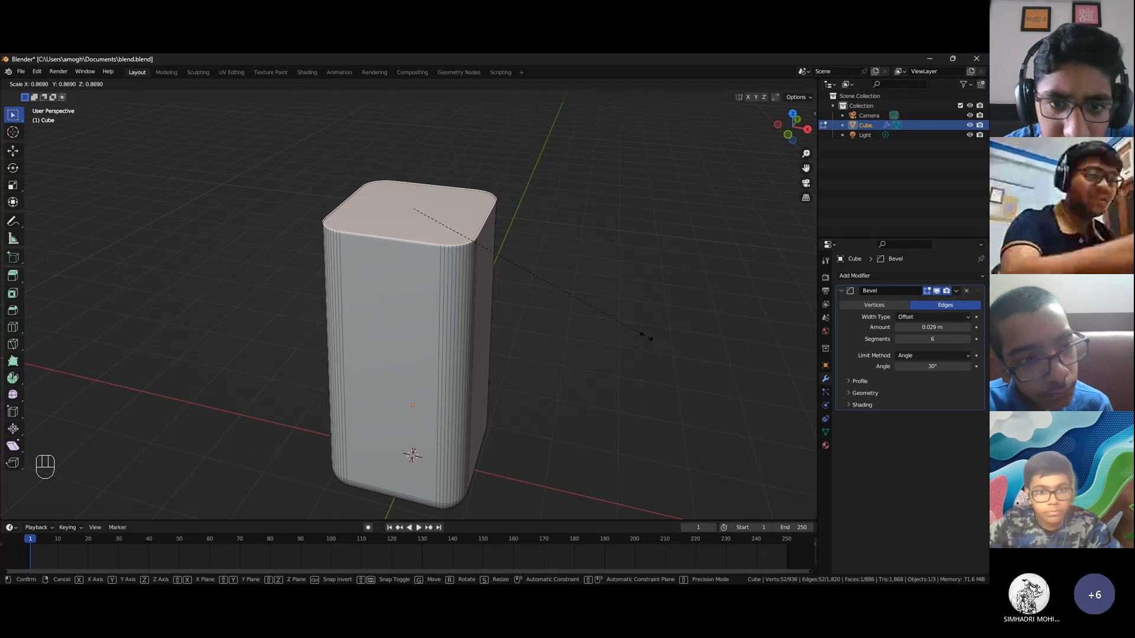
text(.)
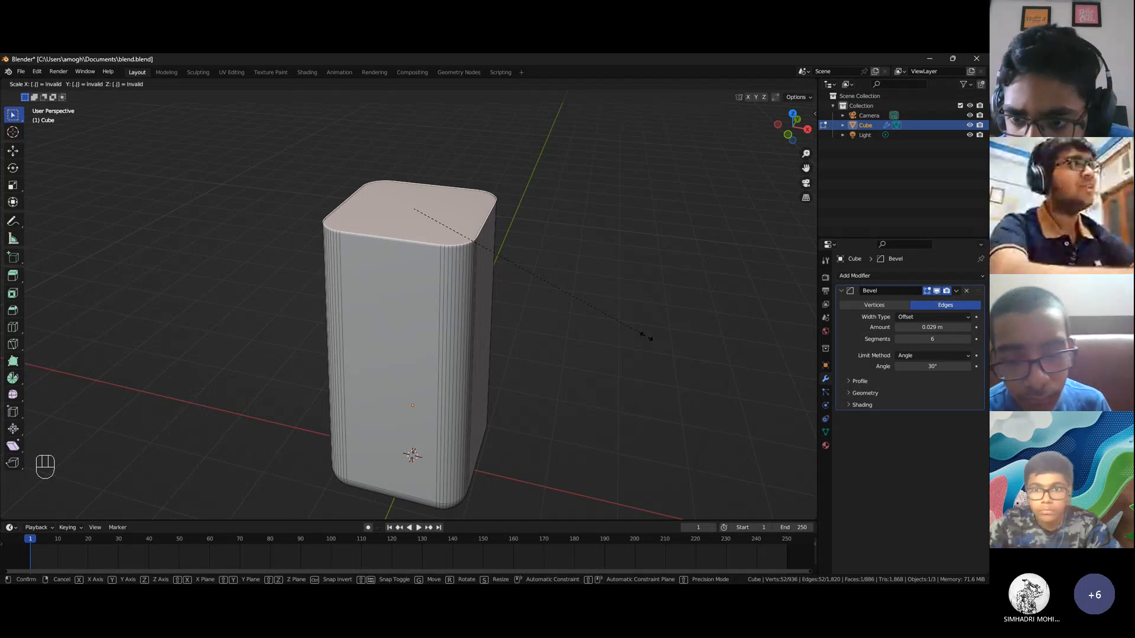
text(7)
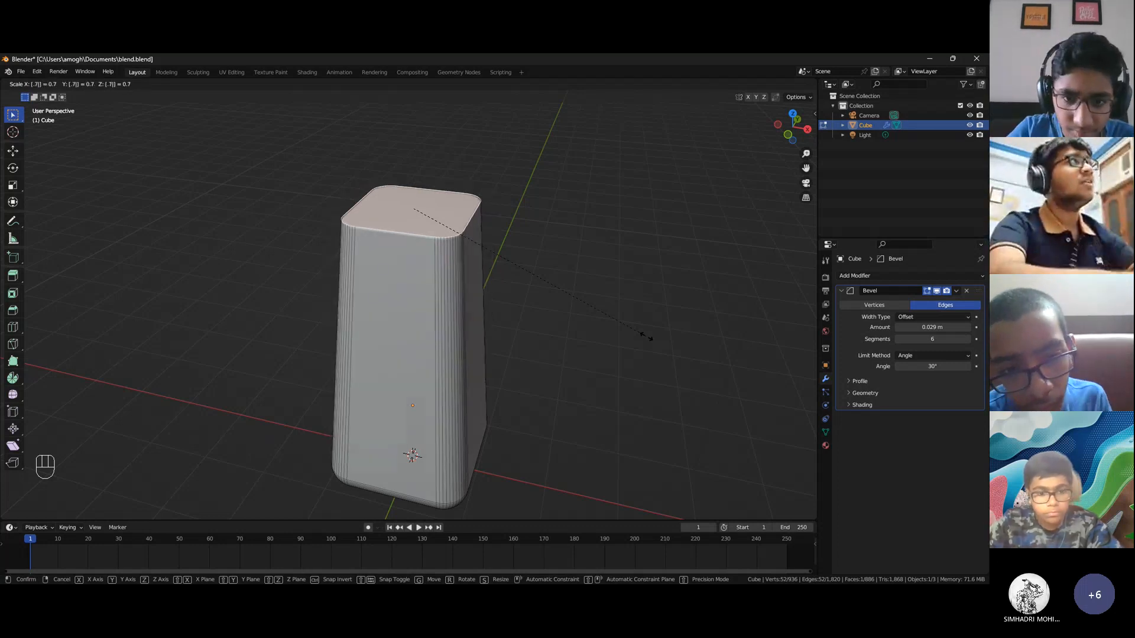
key(BackSpace)
text(8)
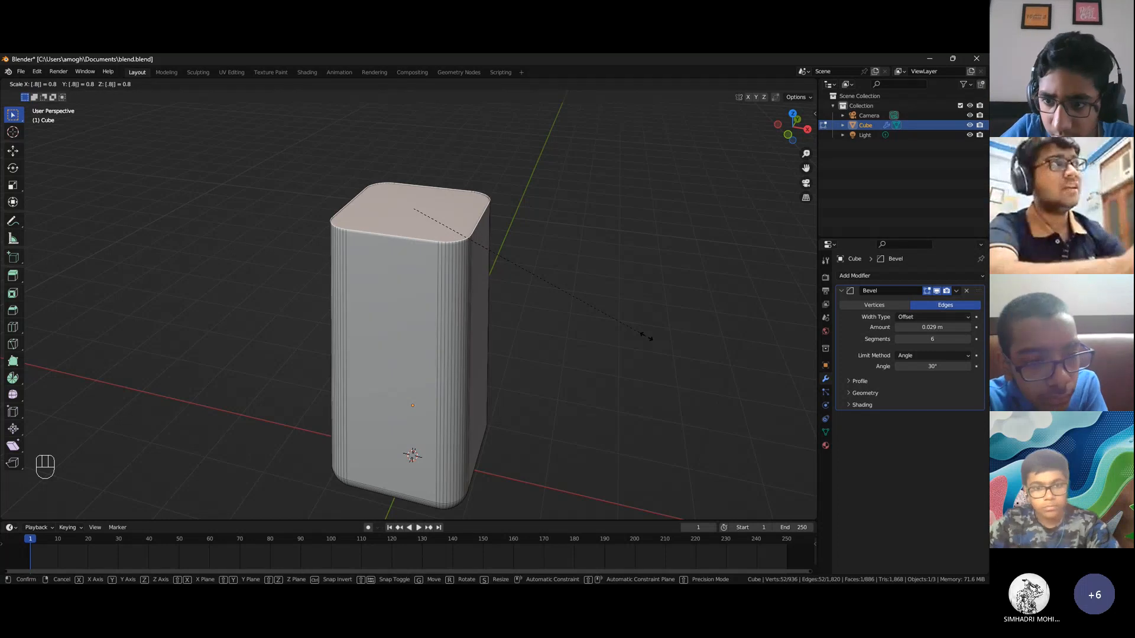
key(Return)
Inspect the tapered body from several angles and check the scale factors of the last resize
middle_drag(525, 273, 592, 283)
scroll(558, 276, up, 1)
scroll(563, 278, down, 3)
scroll(592, 282, up, 2)
scroll(593, 282, up, 1)
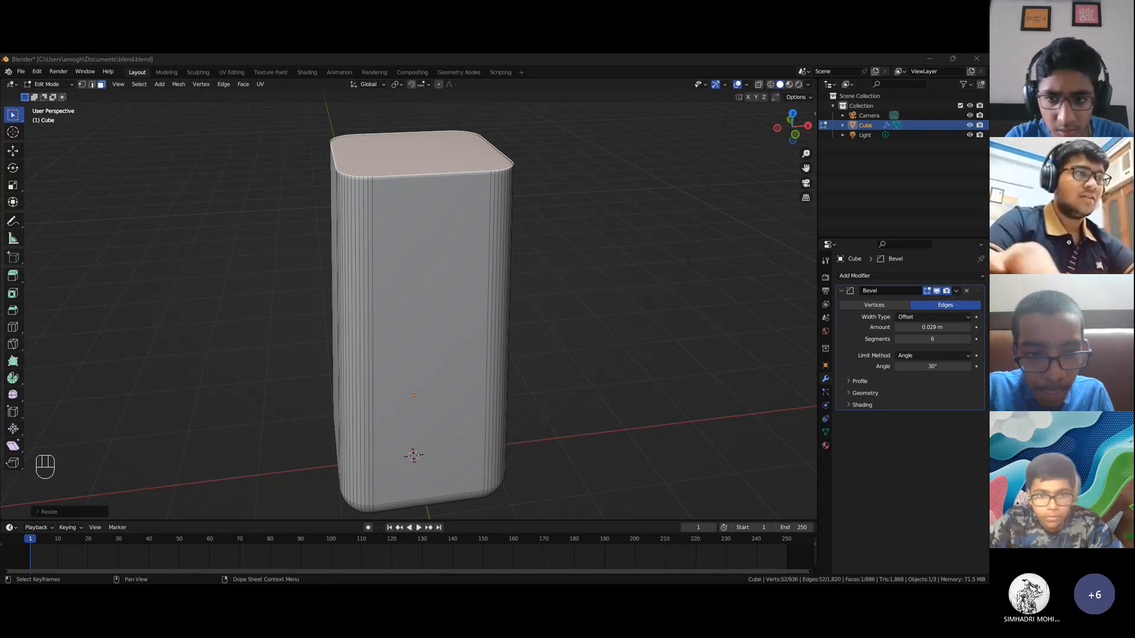
middle_drag(524, 436, 493, 446)
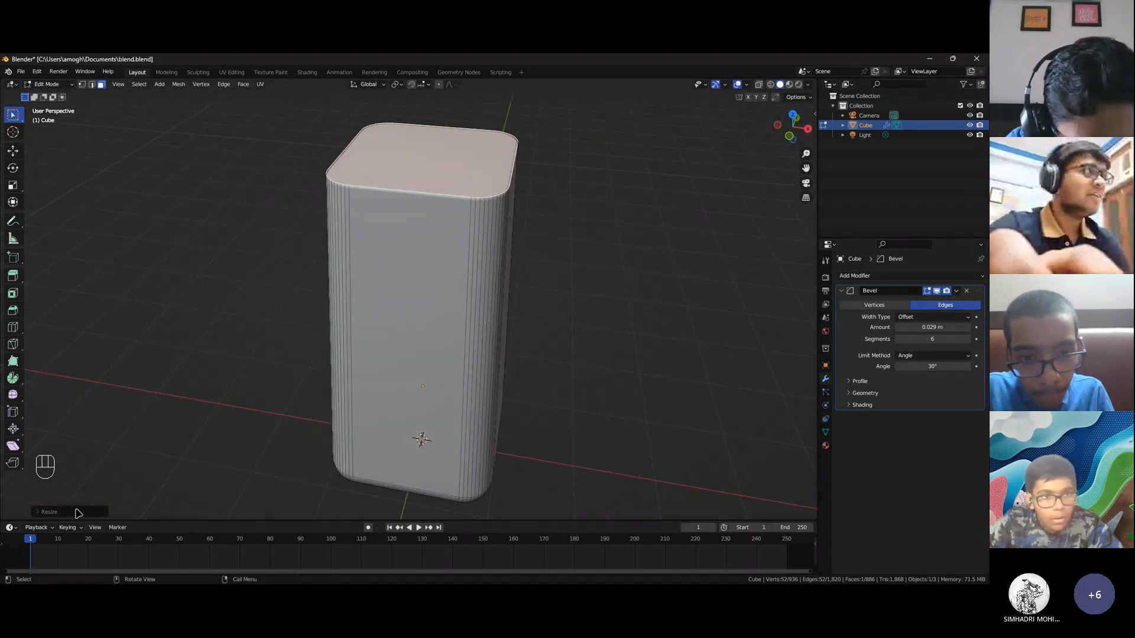
click(78, 512)
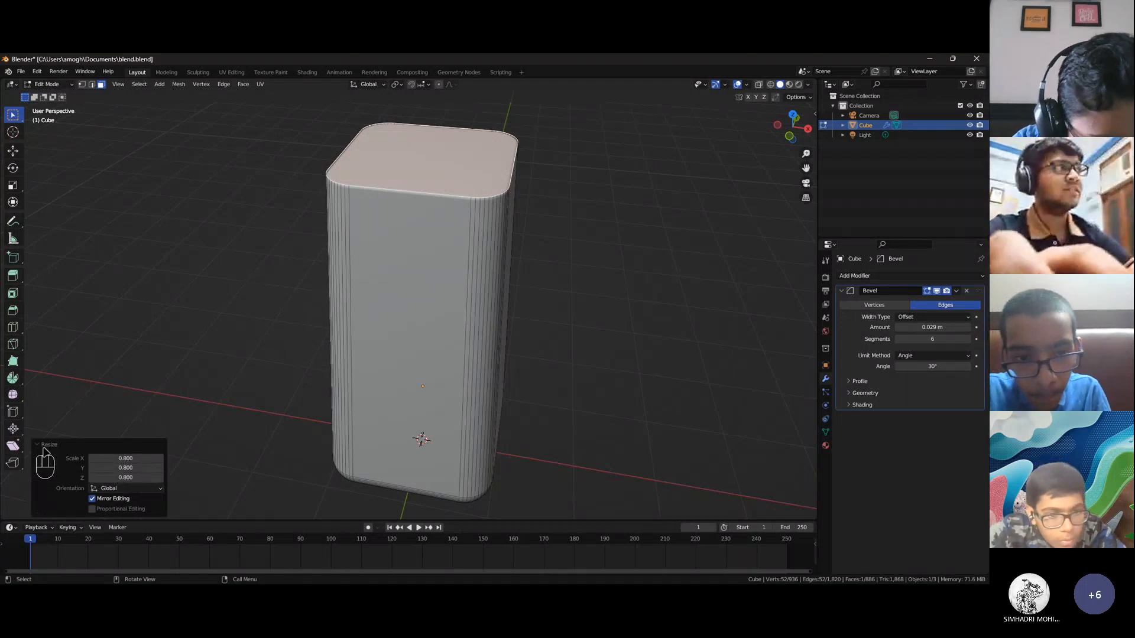
click(50, 448)
Switch the body to Object Mode and compare its shape with the dispenser reference image
middle_drag(476, 370, 379, 373)
key(Tab)
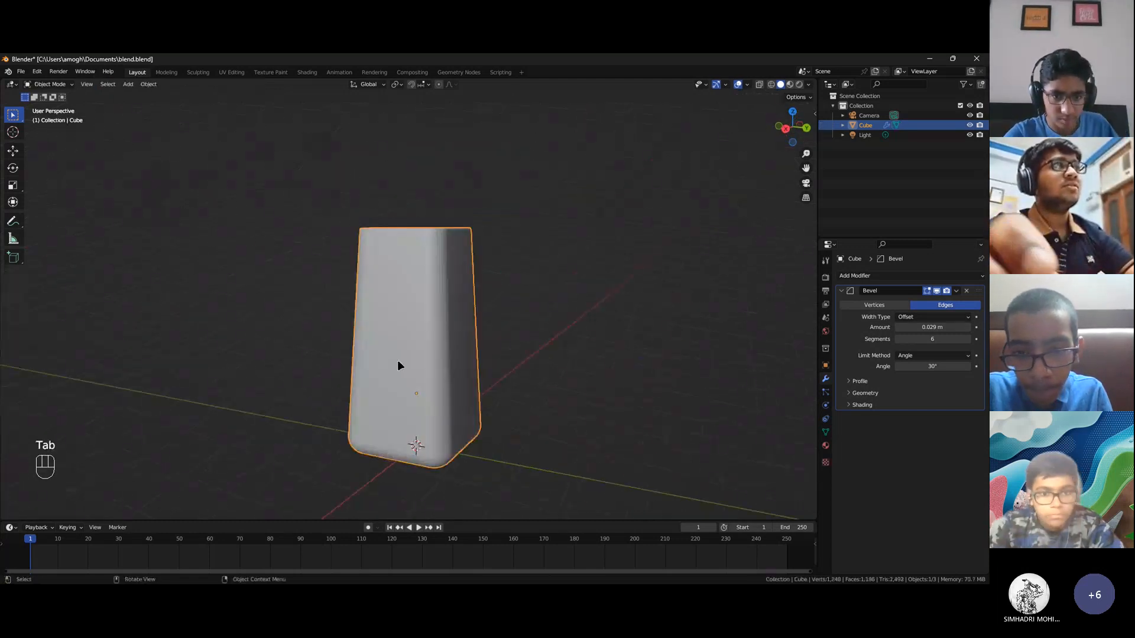
middle_drag(494, 378, 423, 372)
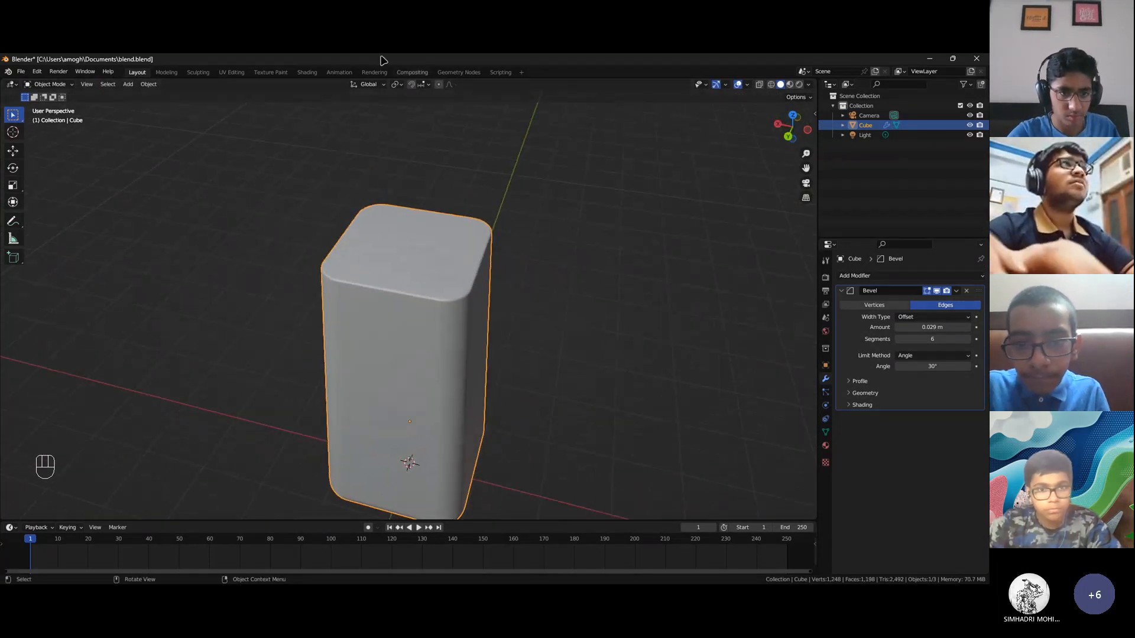
click(372, 72)
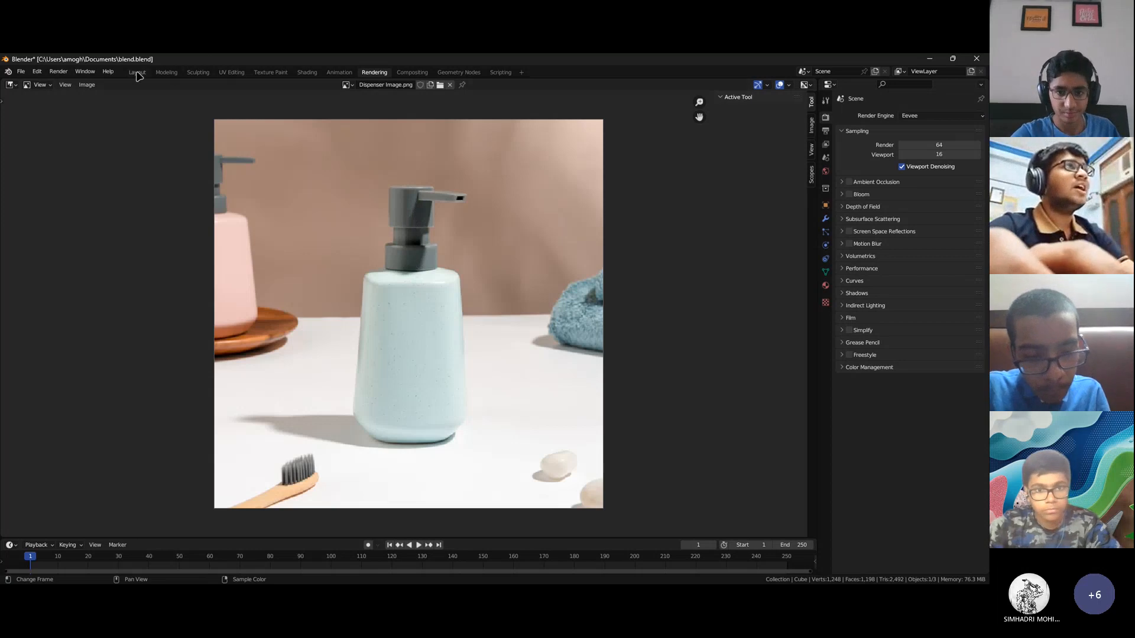
click(137, 73)
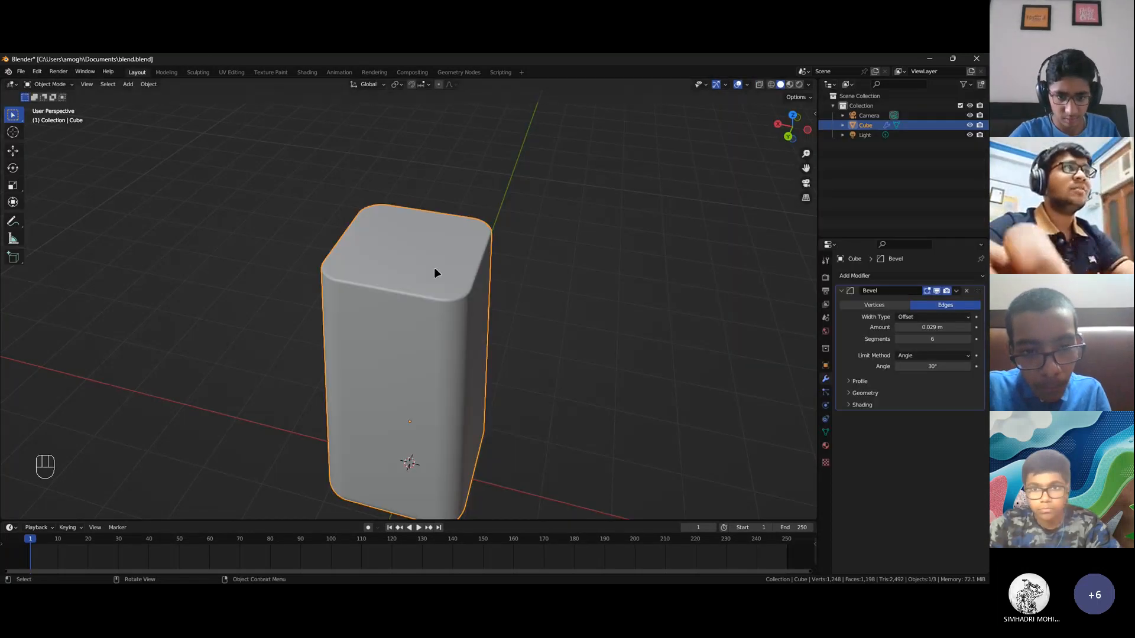
Rename the Cube object to "Main Object"
middle_drag(436, 271, 479, 254)
scroll(502, 248, down, 3)
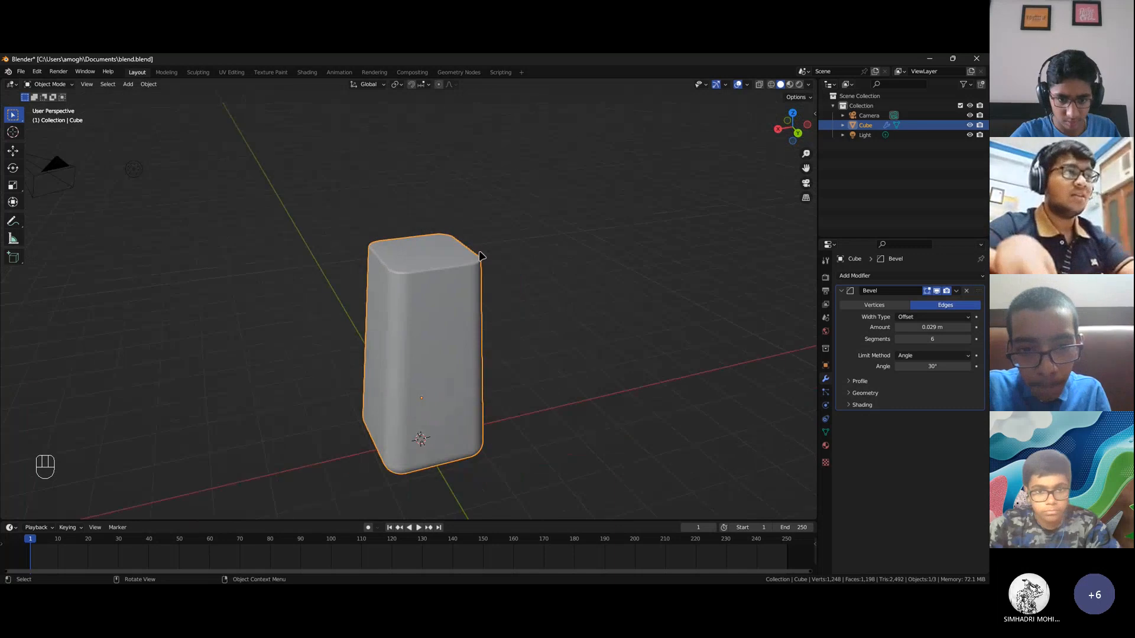
scroll(523, 245, up, 3)
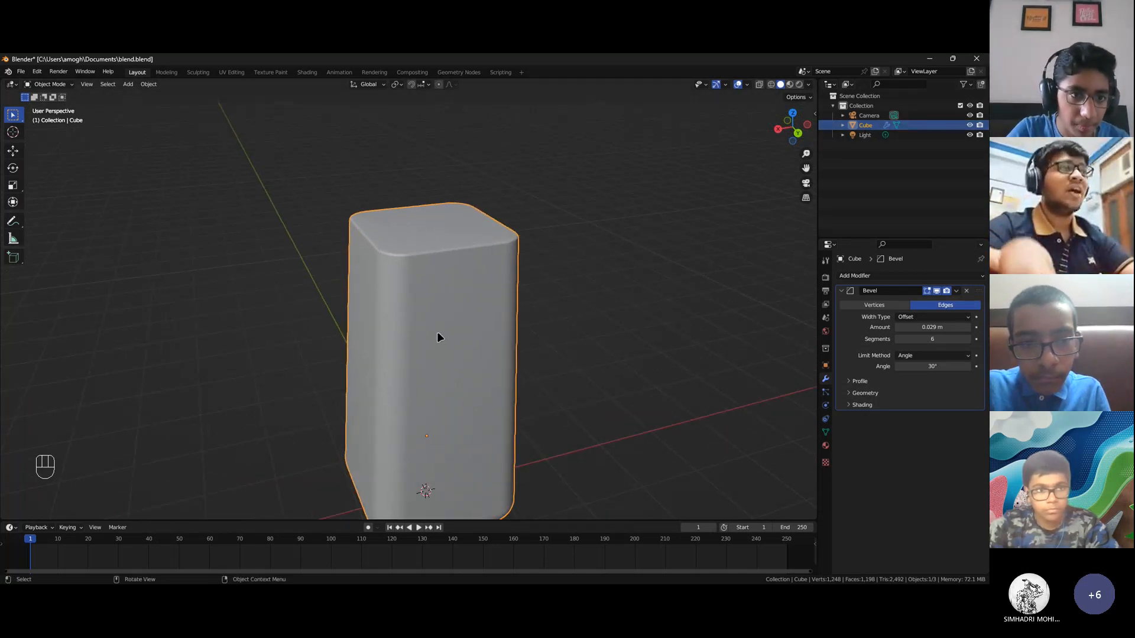
scroll(438, 337, down, 3)
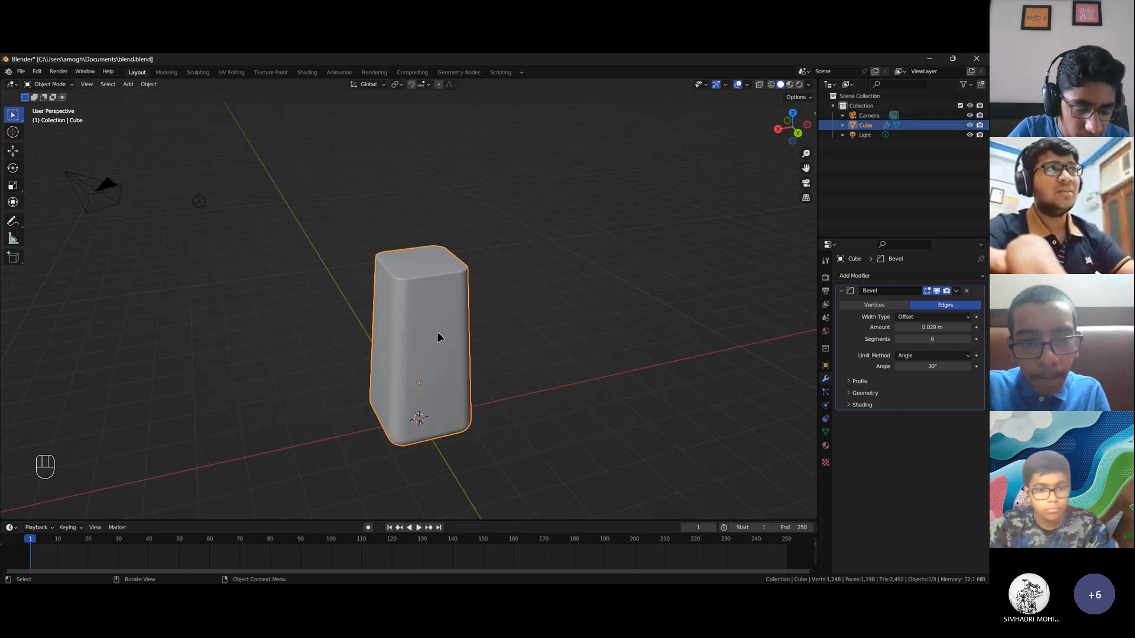
scroll(437, 337, down, 2)
scroll(438, 337, up, 2)
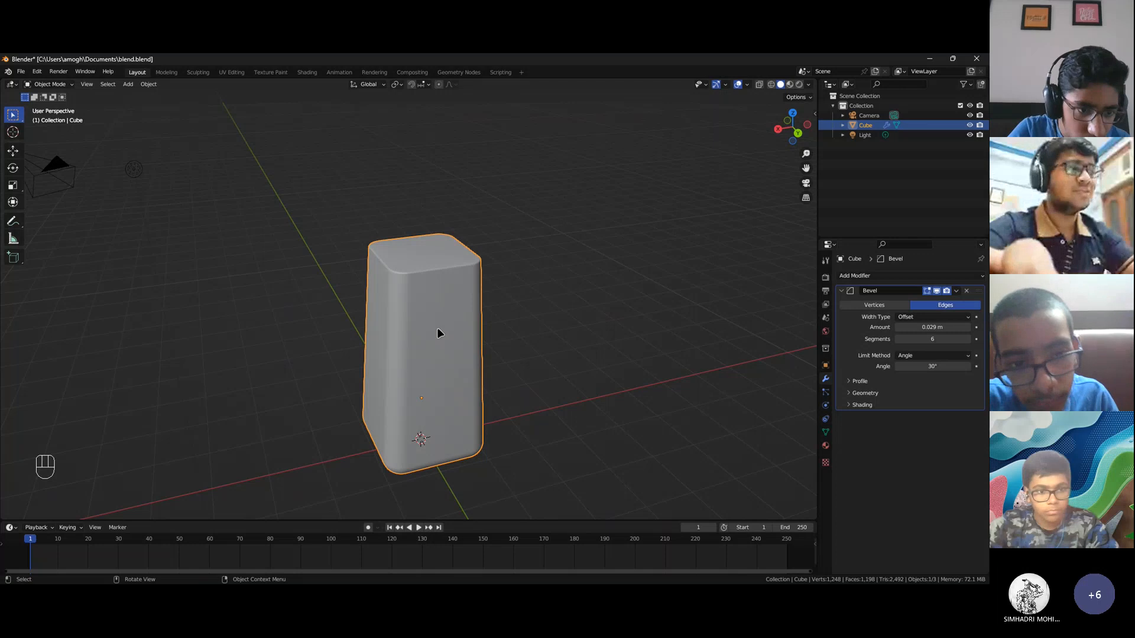
double_click(866, 126)
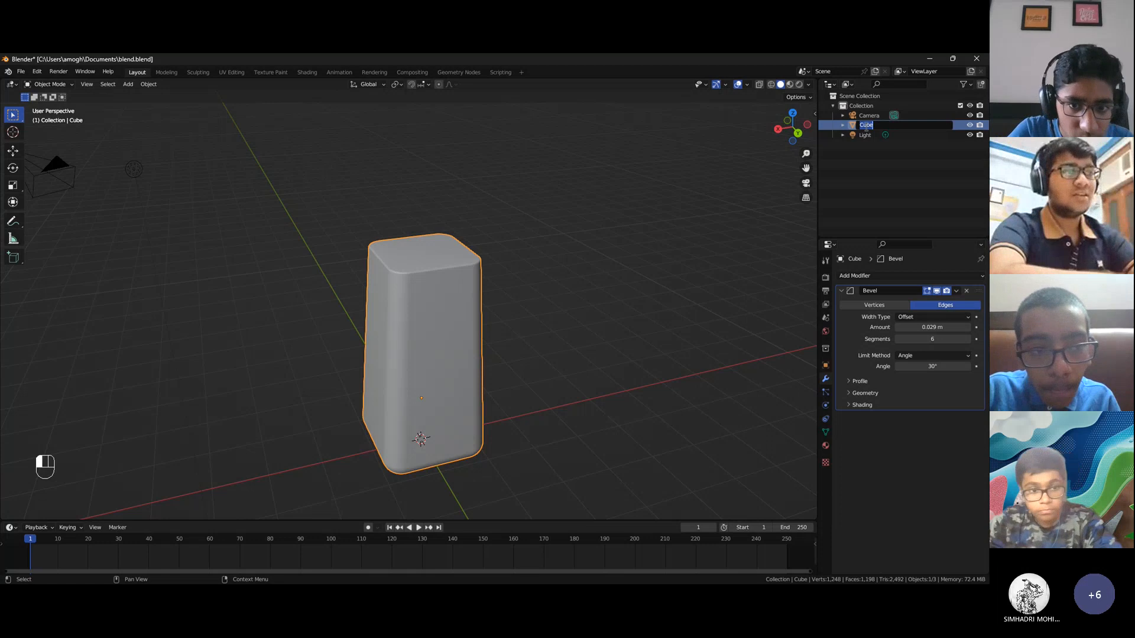
text(Main Object)
key(Return)
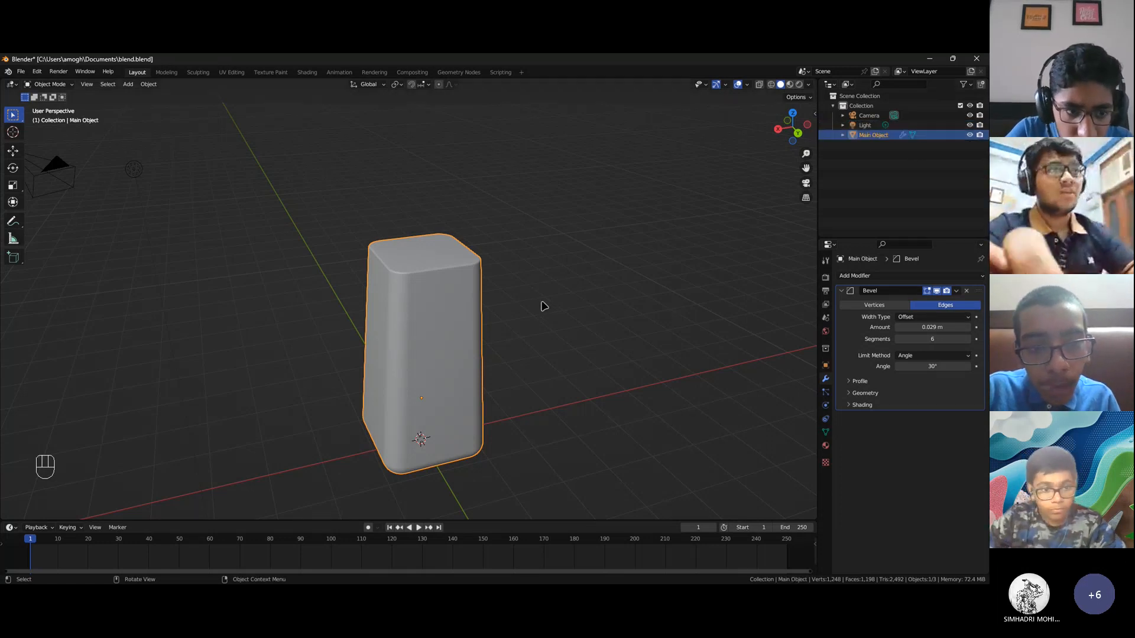
Reopen the body's object name for editing and keep it as "Main Object"
middle_drag(542, 307, 556, 314)
scroll(556, 313, down, 3)
scroll(555, 314, up, 3)
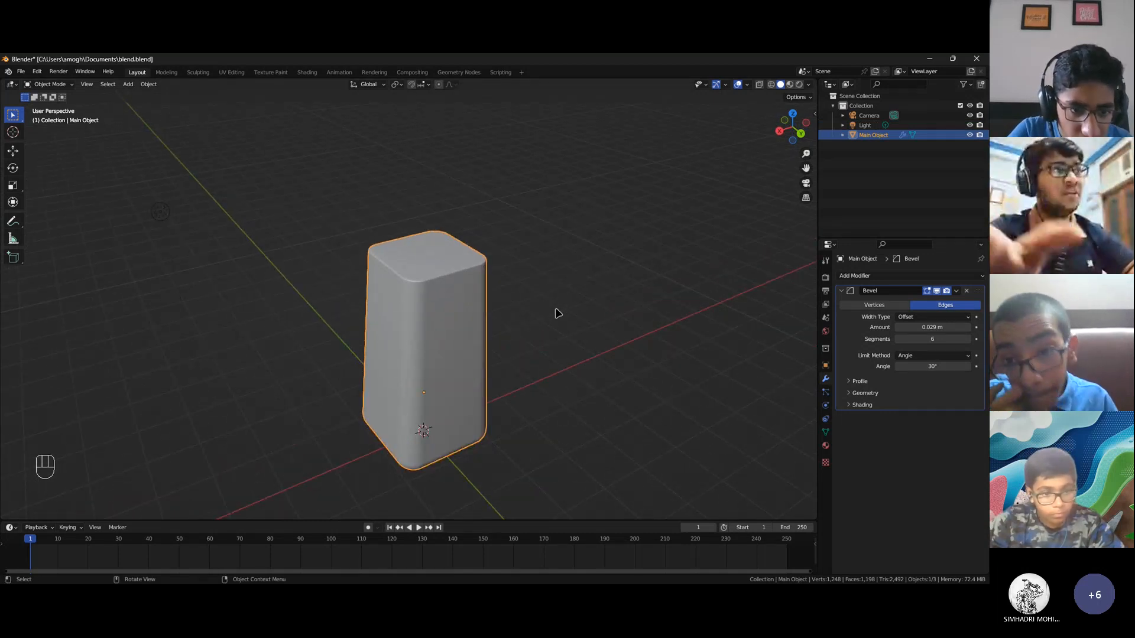
key(F2)
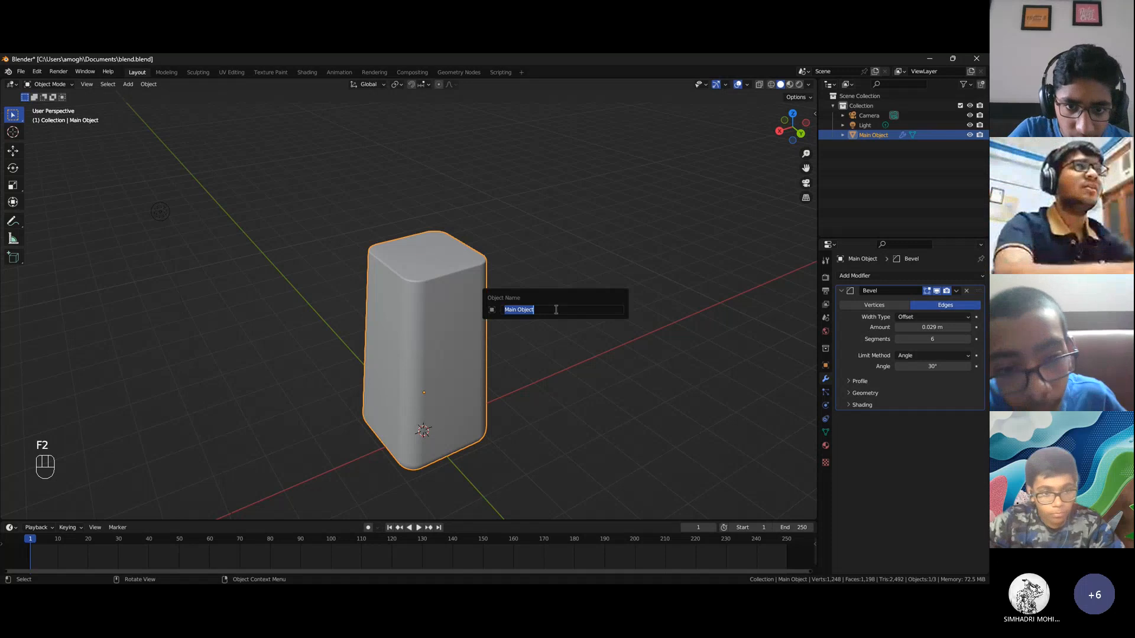
click(556, 310)
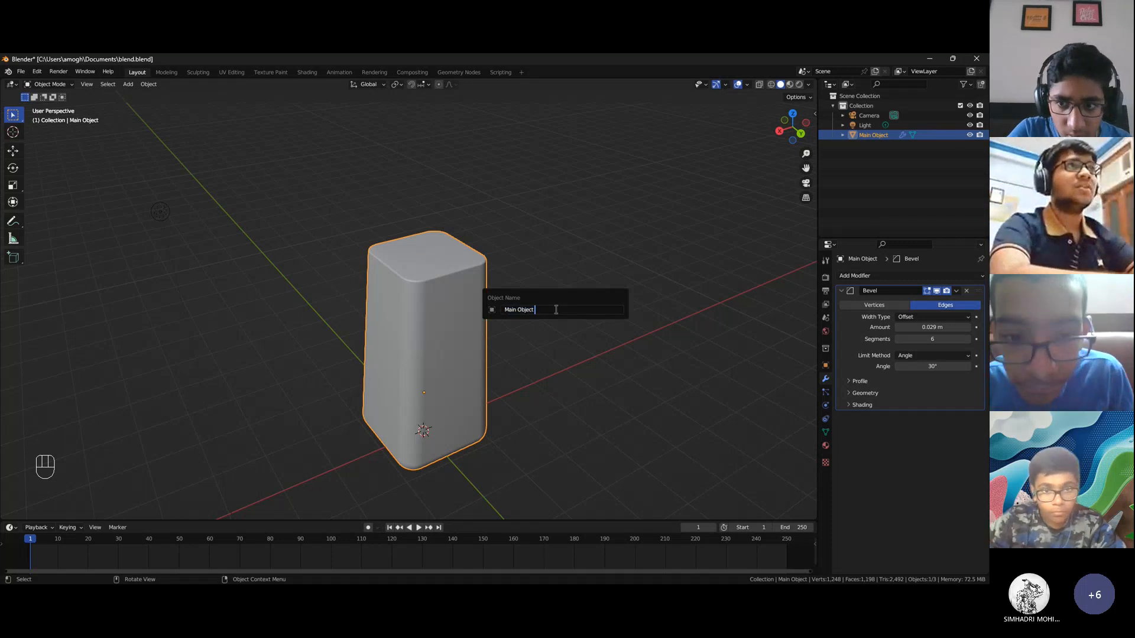
key(BackSpace)
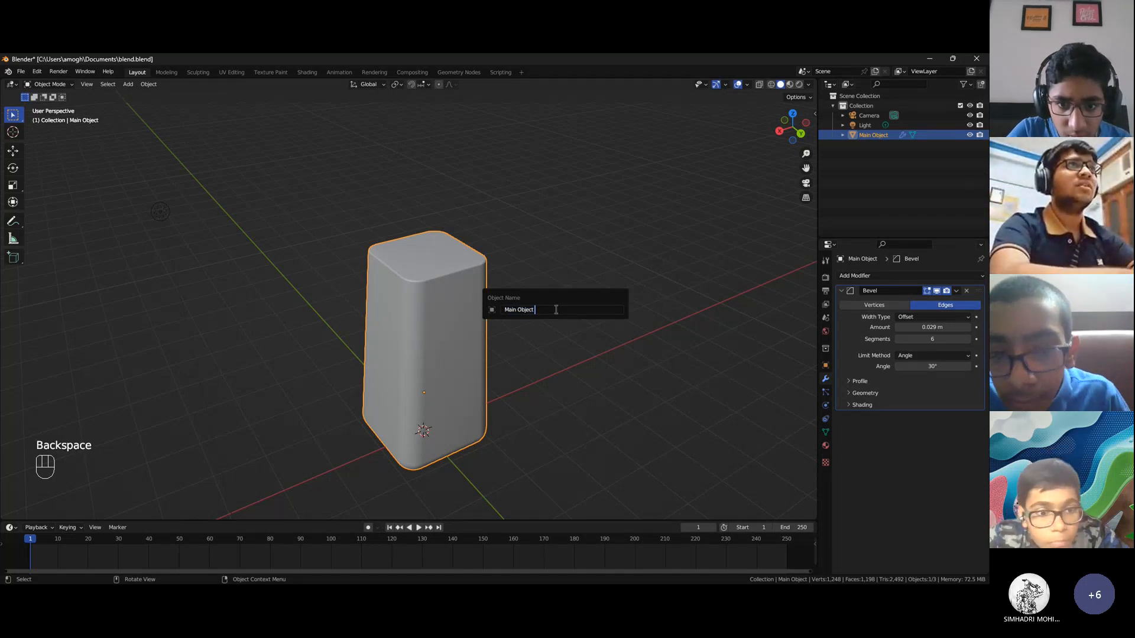
key(Return)
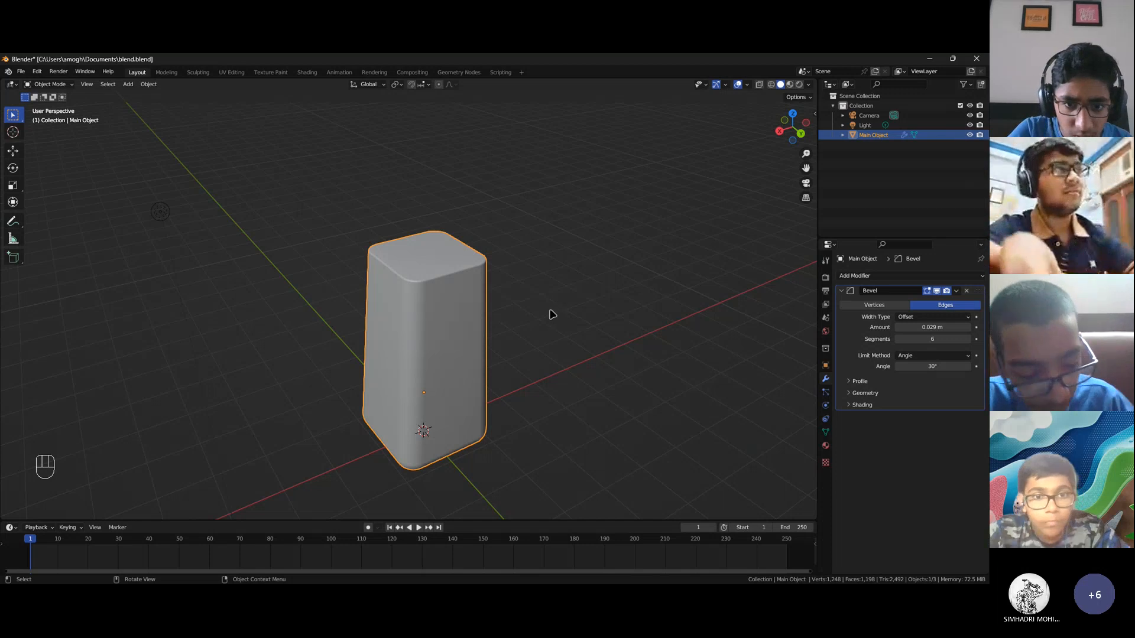
scroll(542, 279, down, 2)
scroll(542, 279, up, 3)
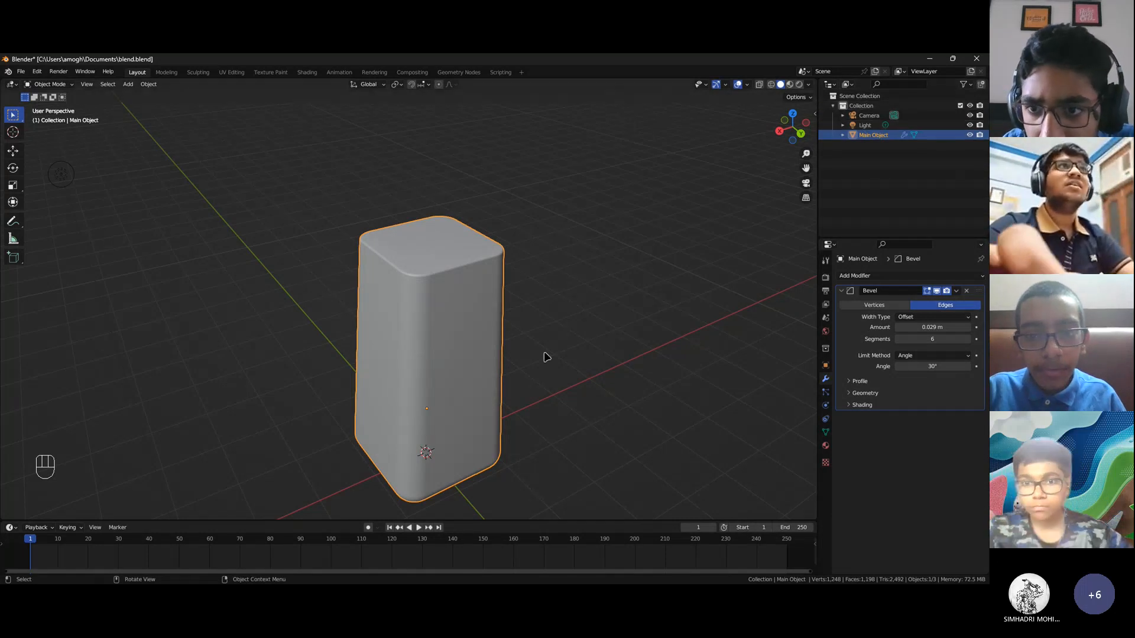
scroll(546, 357, down, 1)
scroll(546, 357, up, 3)
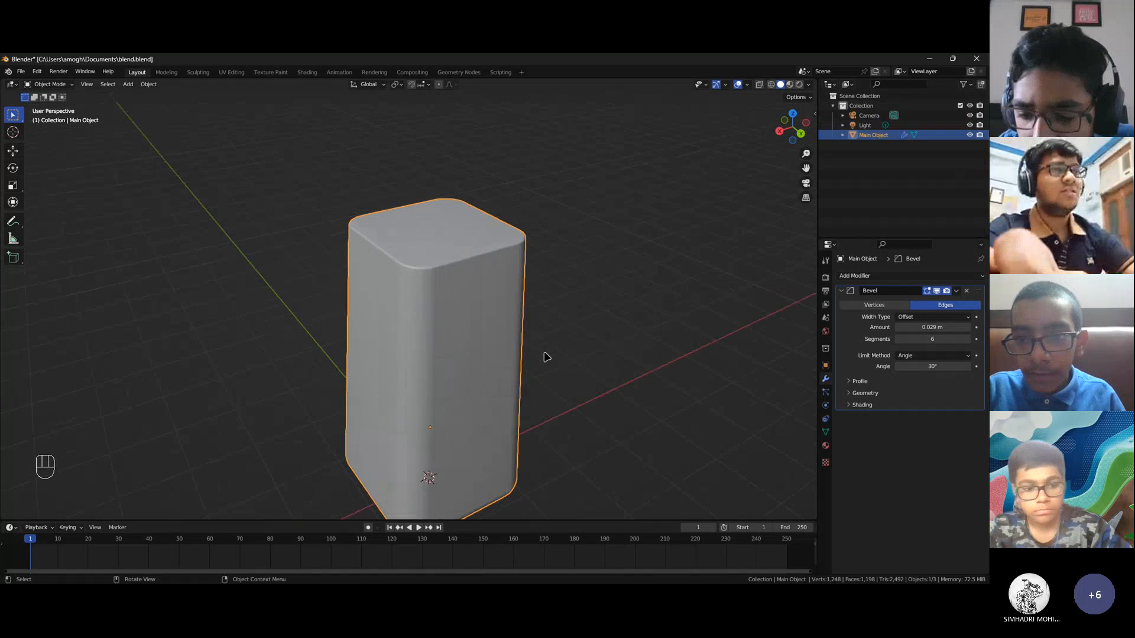
scroll(546, 358, down, 2)
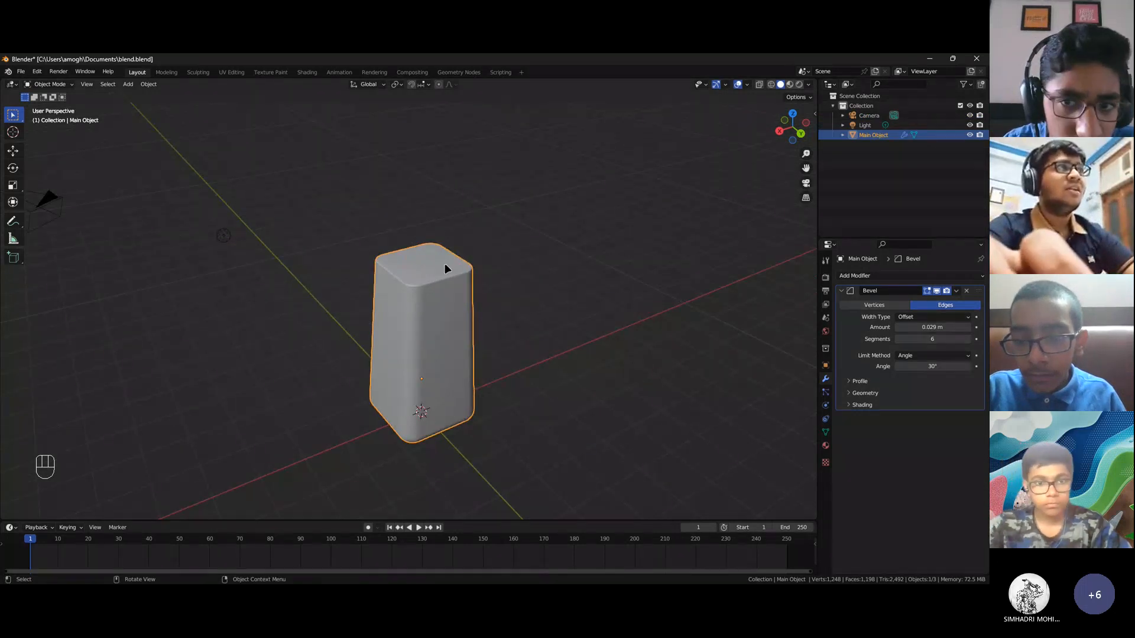
Snap the 3D cursor to the body's top face in Edit Mode and return to Object Mode
middle_drag(444, 269, 416, 272)
scroll(436, 267, up, 3)
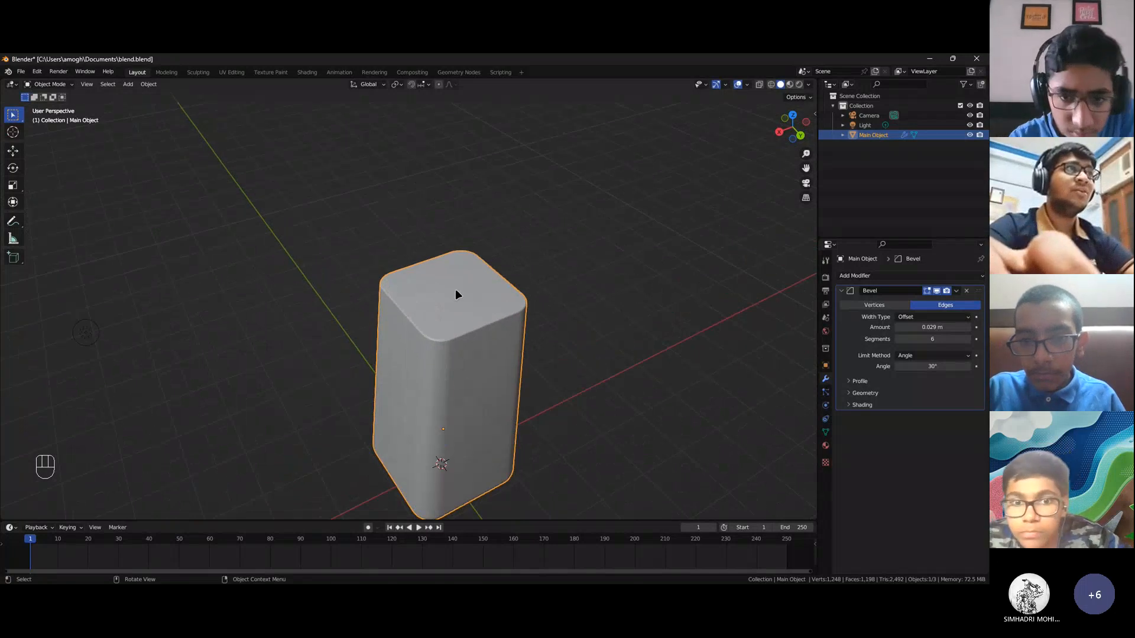
middle_drag(439, 288, 446, 311)
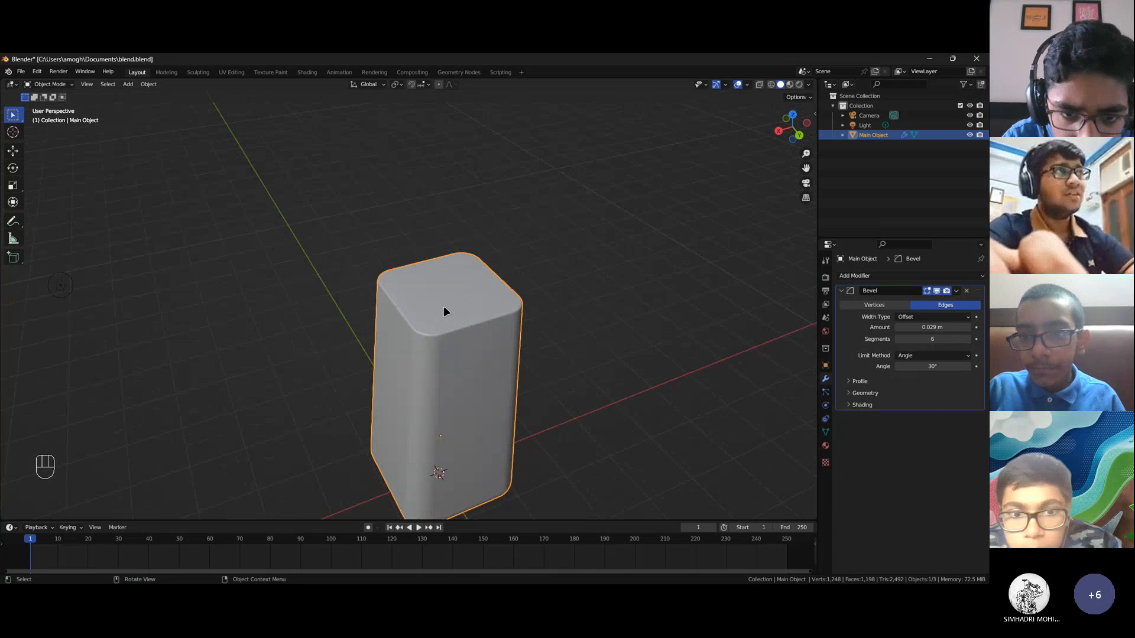
key(Tab)
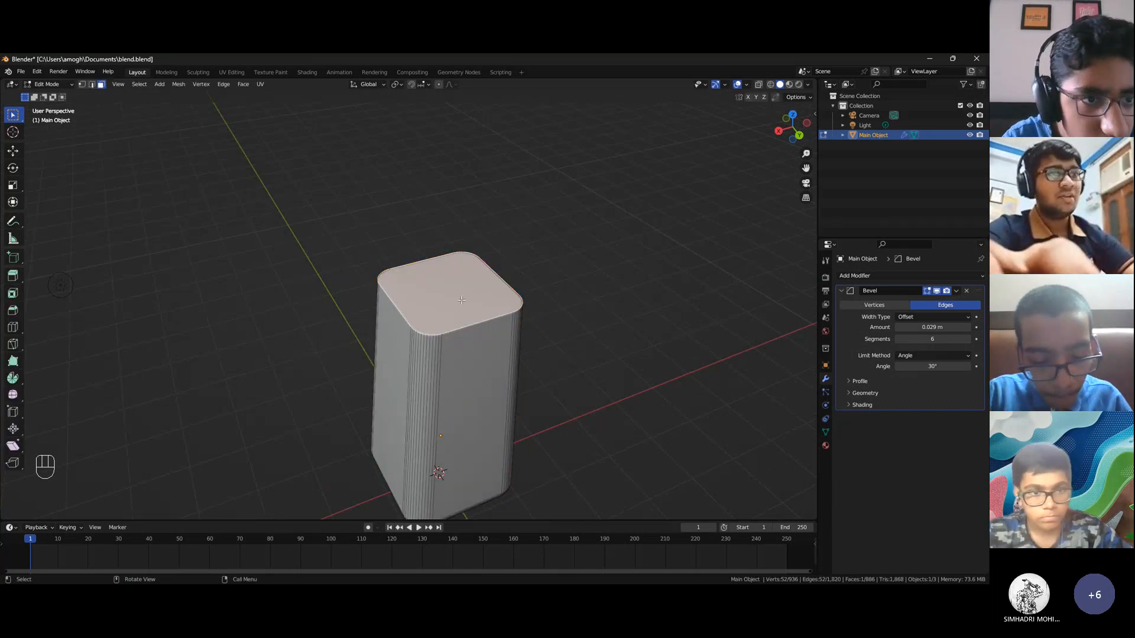
key(shift+s)
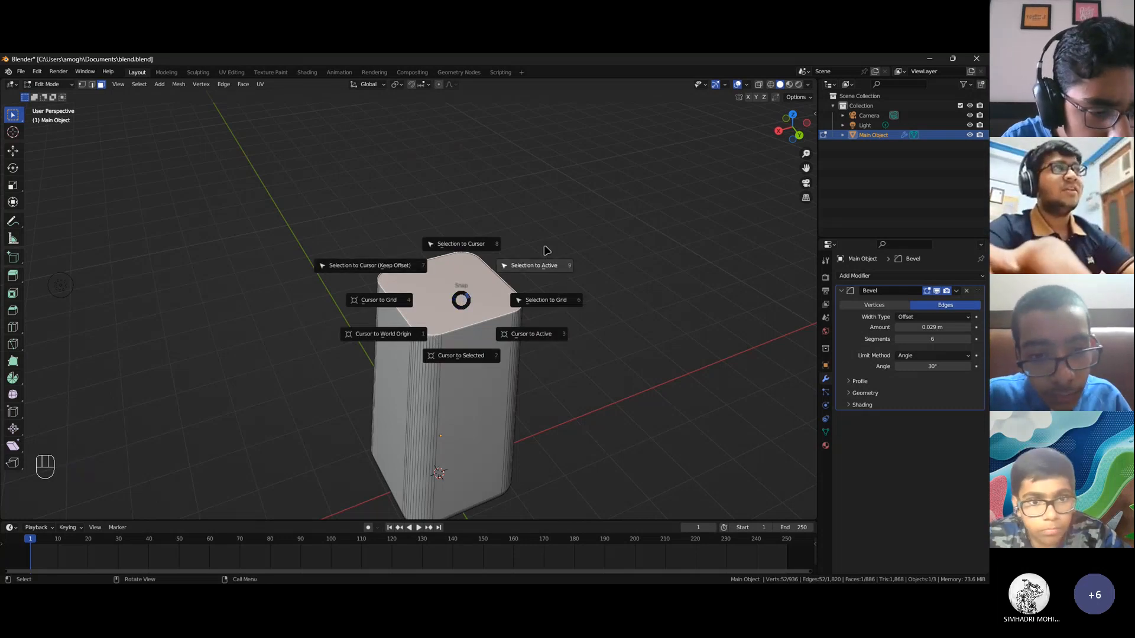
click(467, 360)
middle_drag(466, 357, 439, 294)
scroll(462, 309, up, 4)
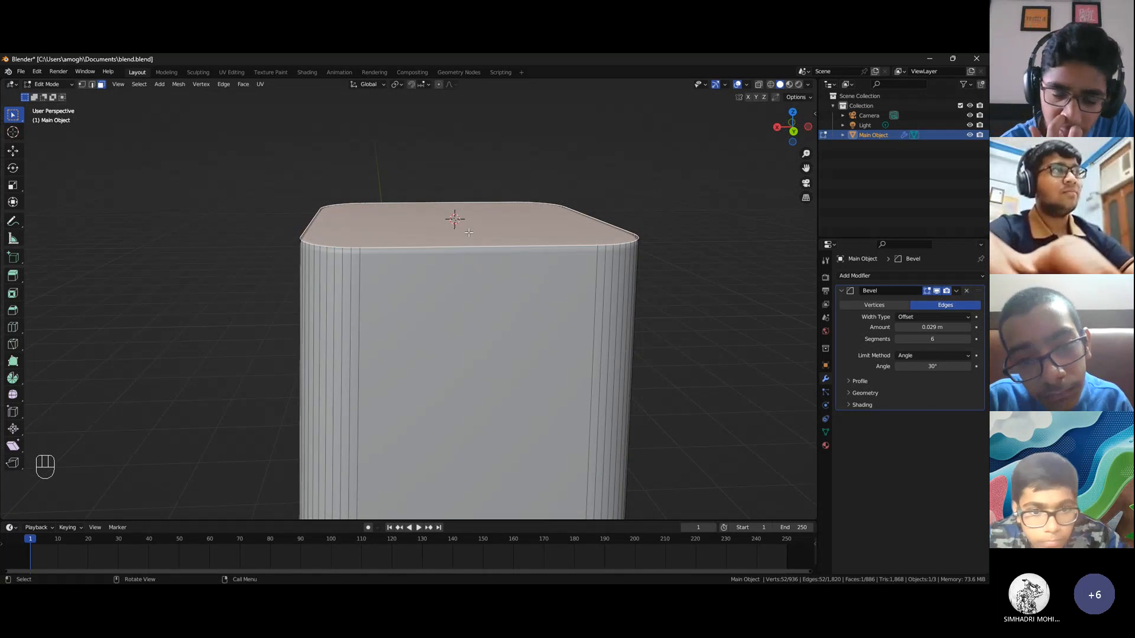
key(Tab)
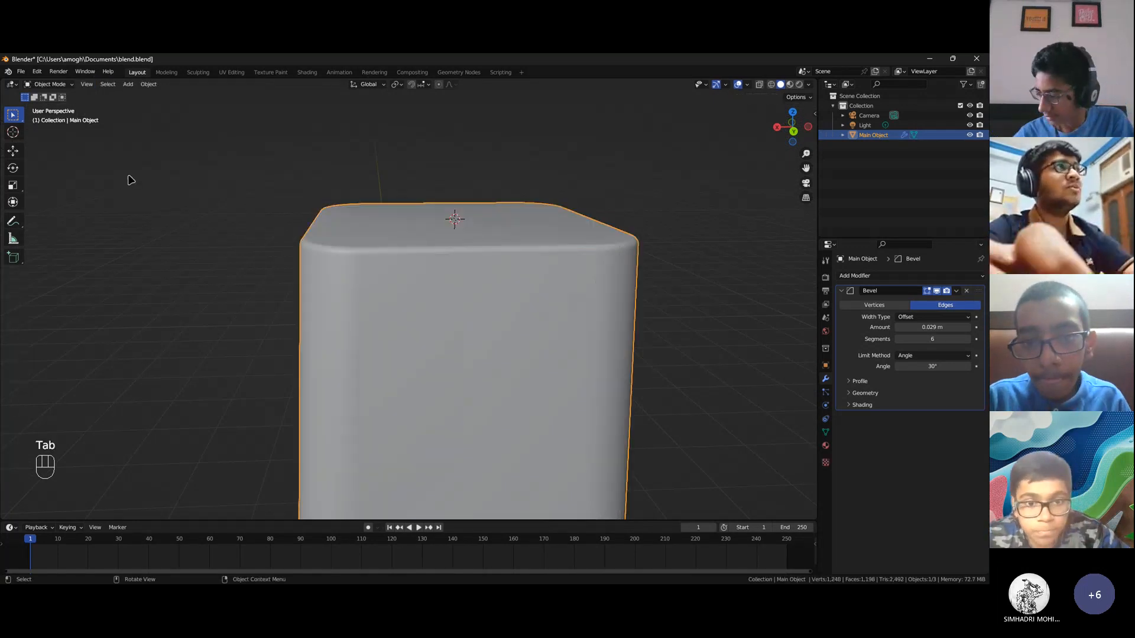
scroll(386, 288, down, 1)
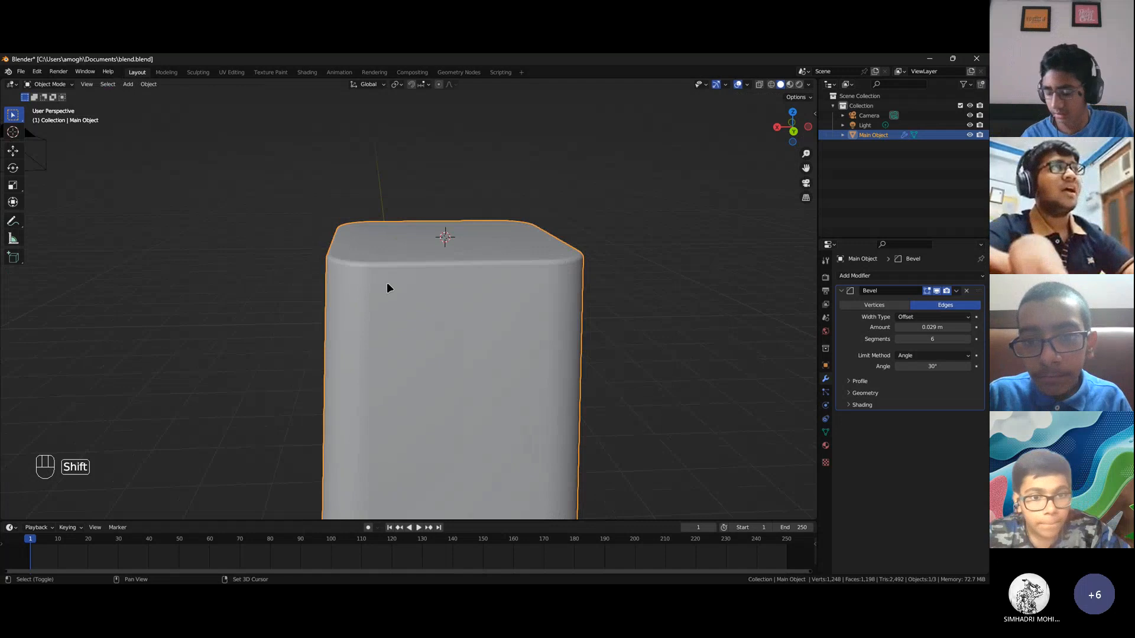
Try adding a cylinder at the 3D cursor, check it from the front, and delete it
key(shift+a)
mouse_move(387, 284)
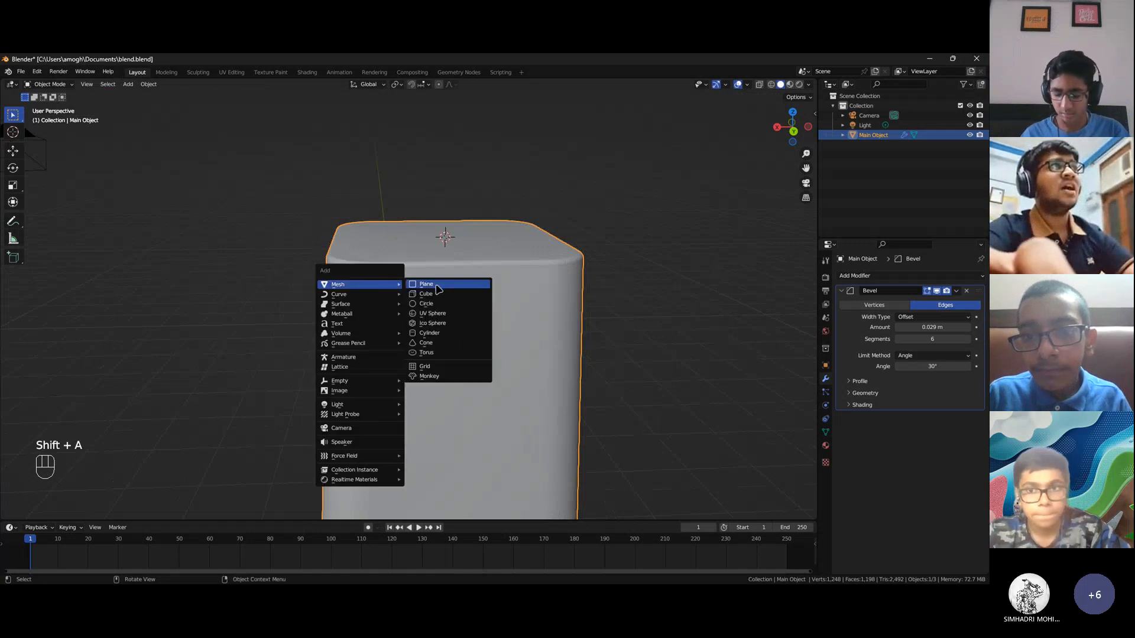
click(435, 334)
scroll(435, 331, down, 4)
middle_drag(435, 330, 501, 308)
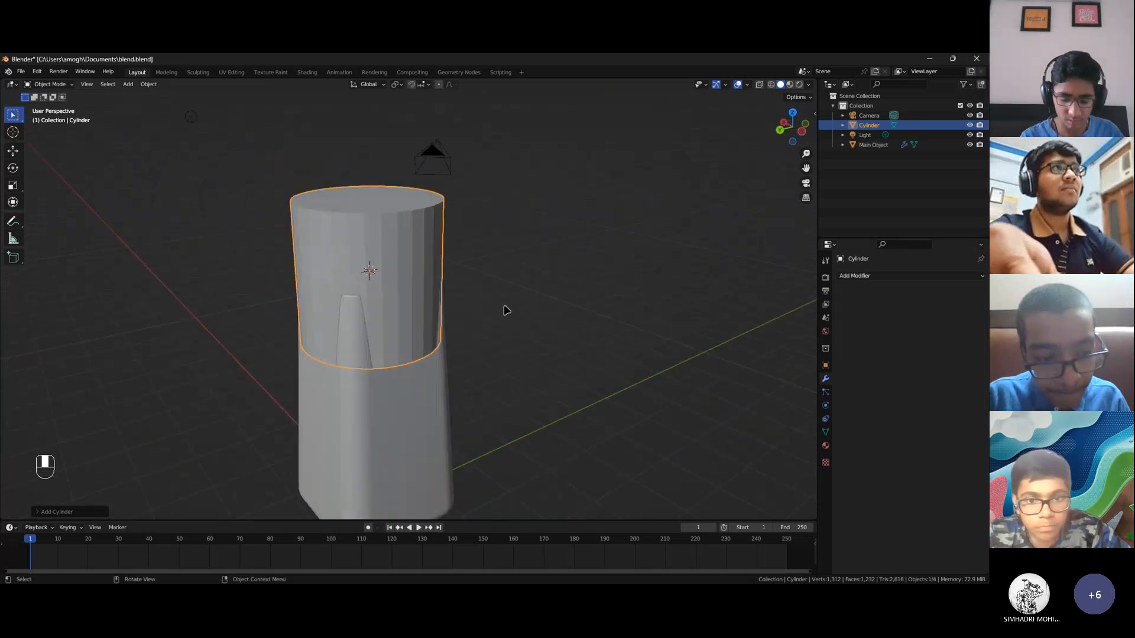
scroll(505, 310, up, 3)
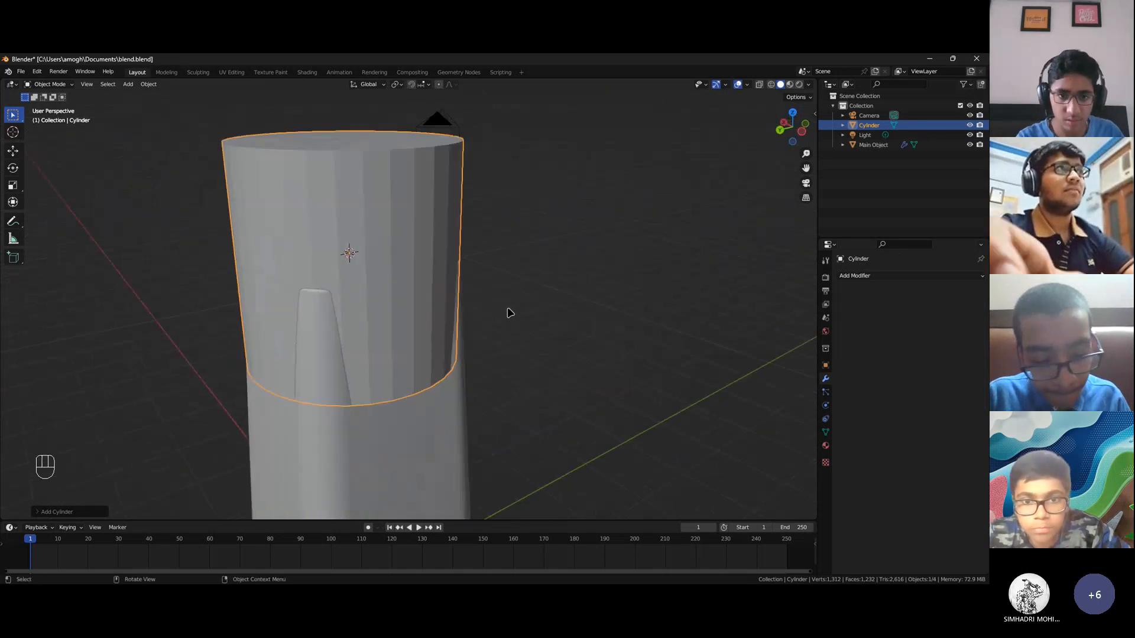
click(804, 126)
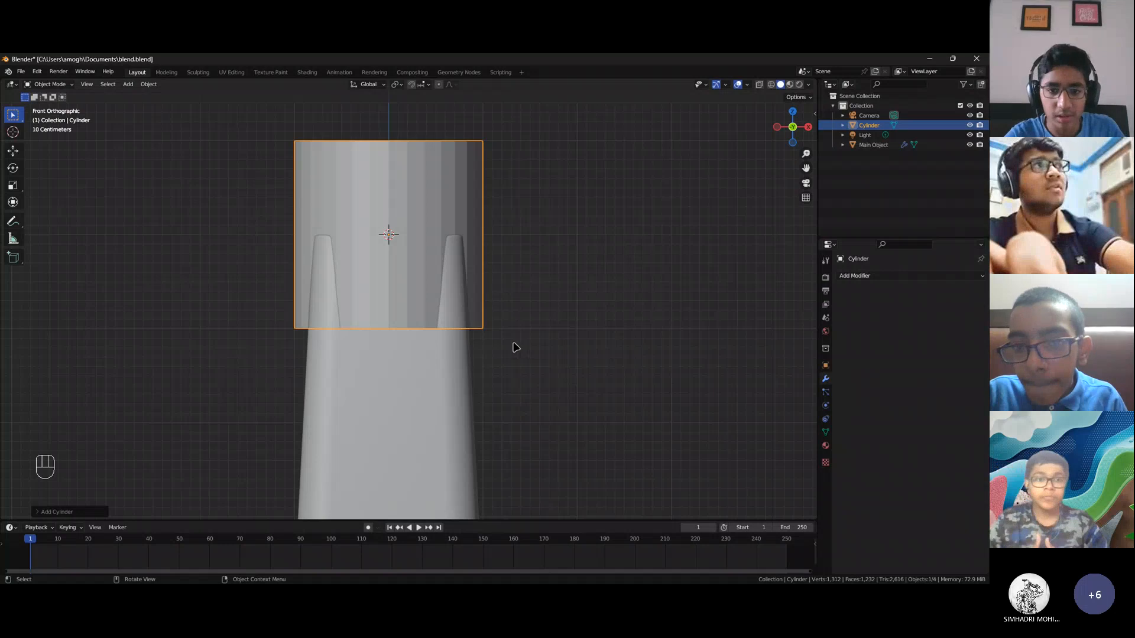
key(Delete)
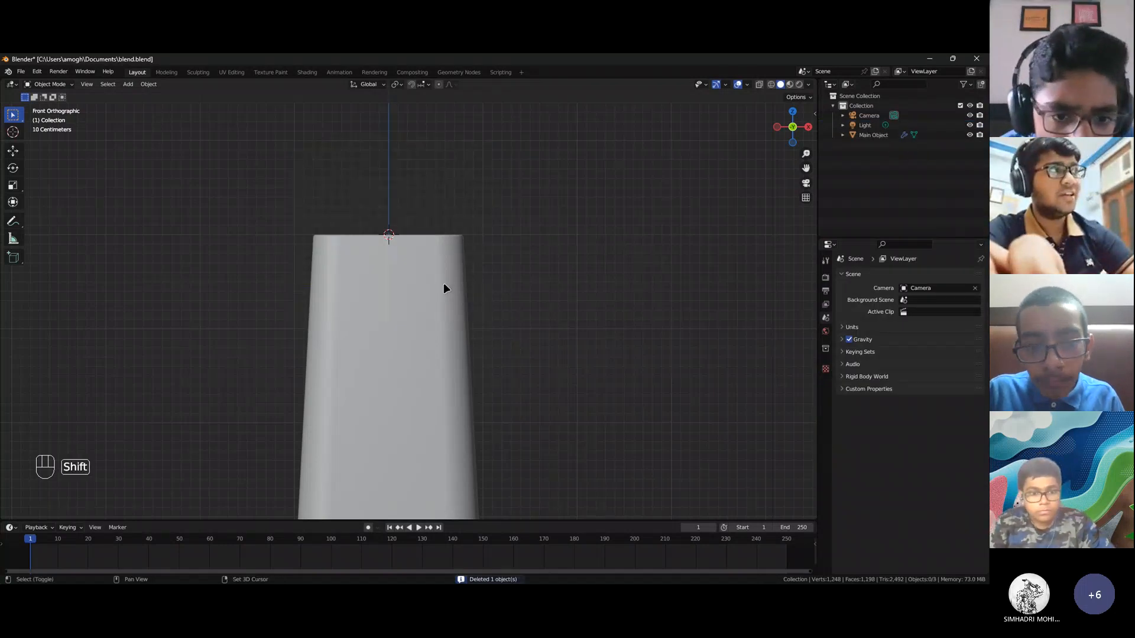
Add another trial cylinder at the 3D cursor, inspect its overlap with the body, and delete it
key(shift+a)
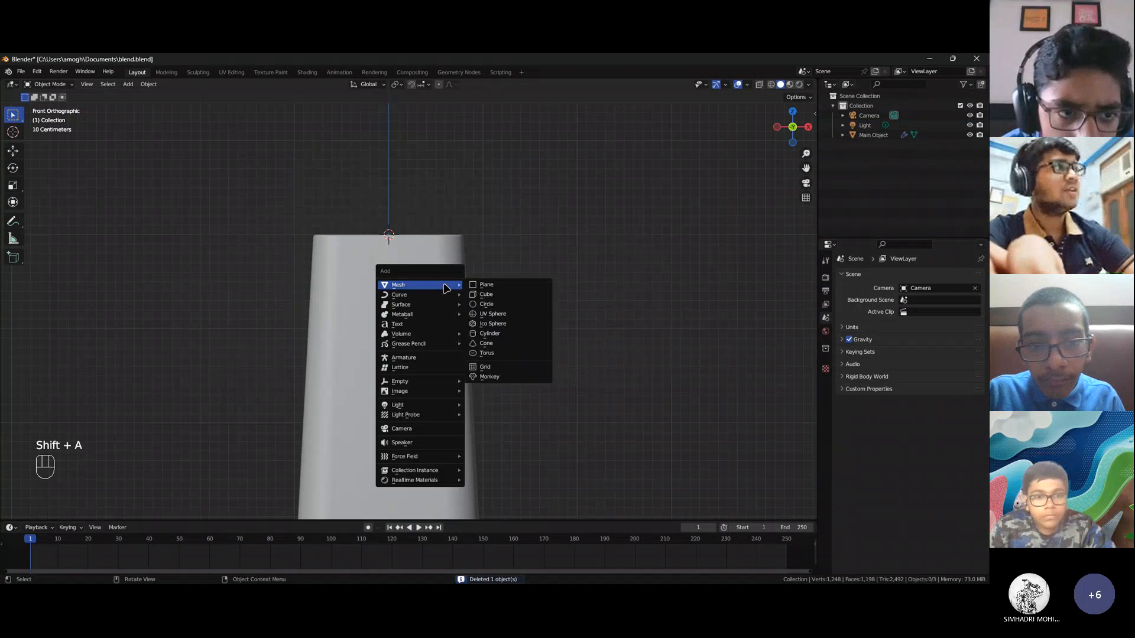
click(496, 334)
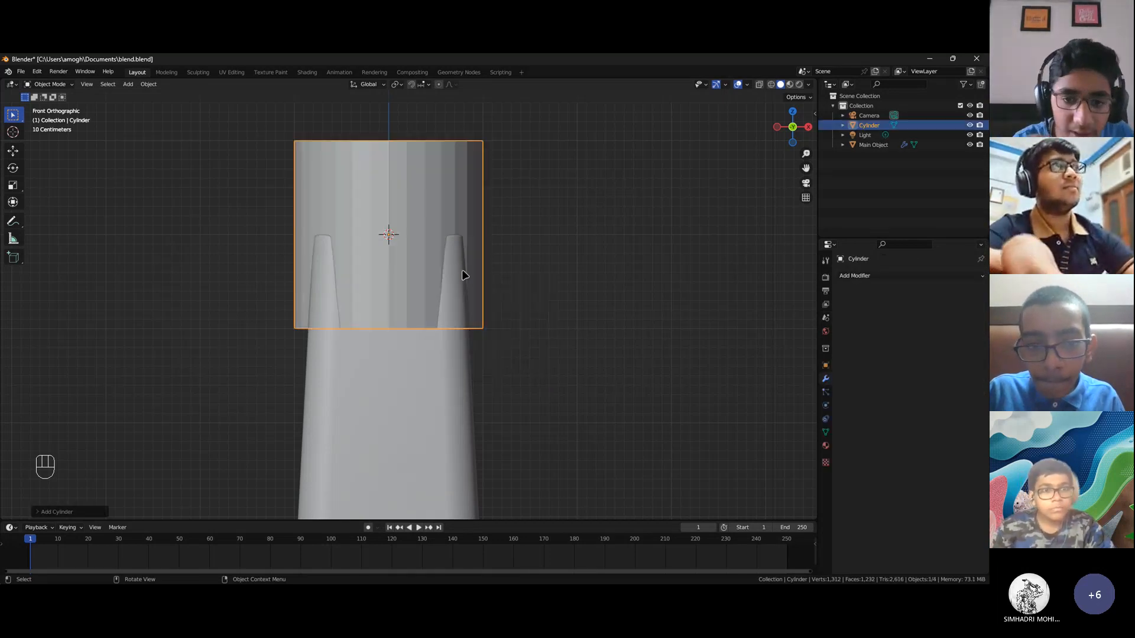
middle_drag(461, 271, 525, 332)
scroll(537, 330, up, 2)
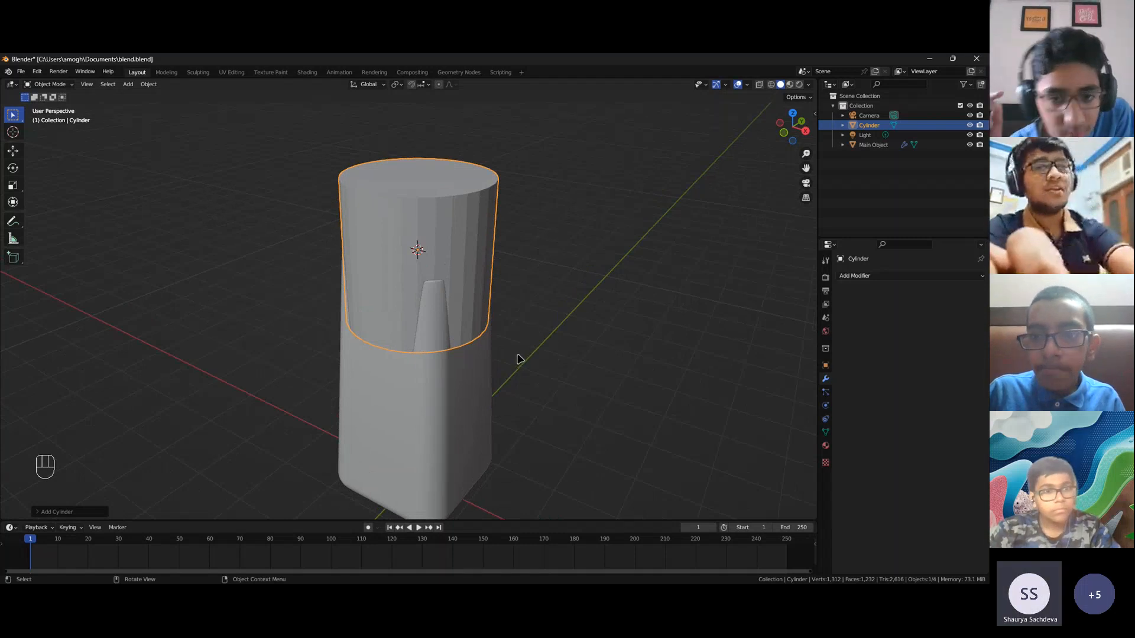
key(Delete)
Select the body and snap the 3D cursor to its selected top face again in Edit Mode
click(448, 340)
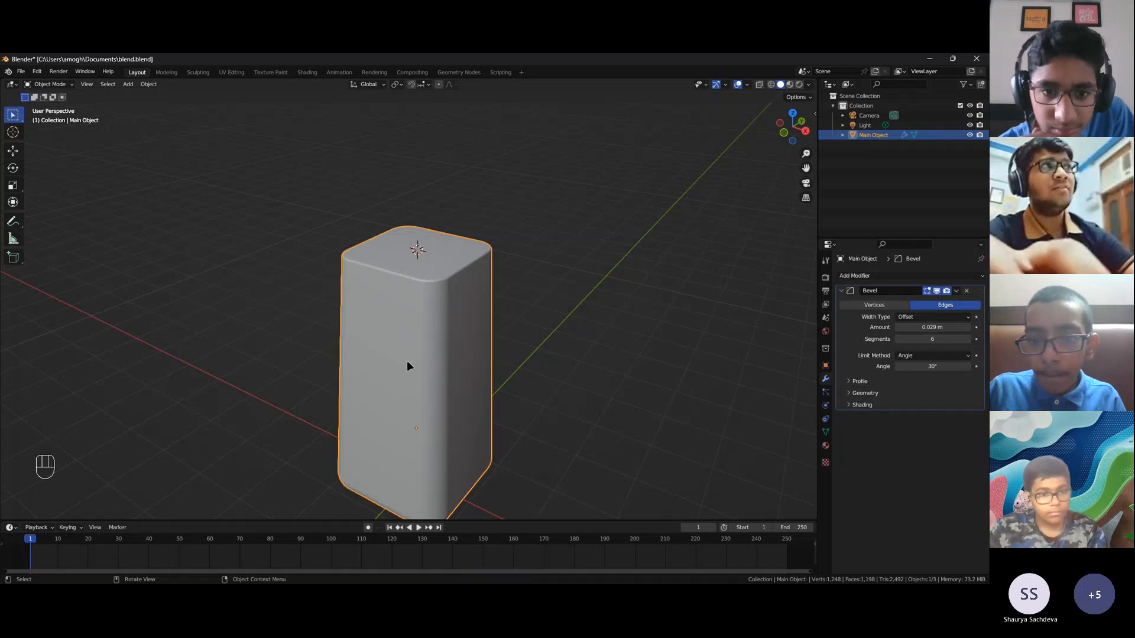
key(Tab)
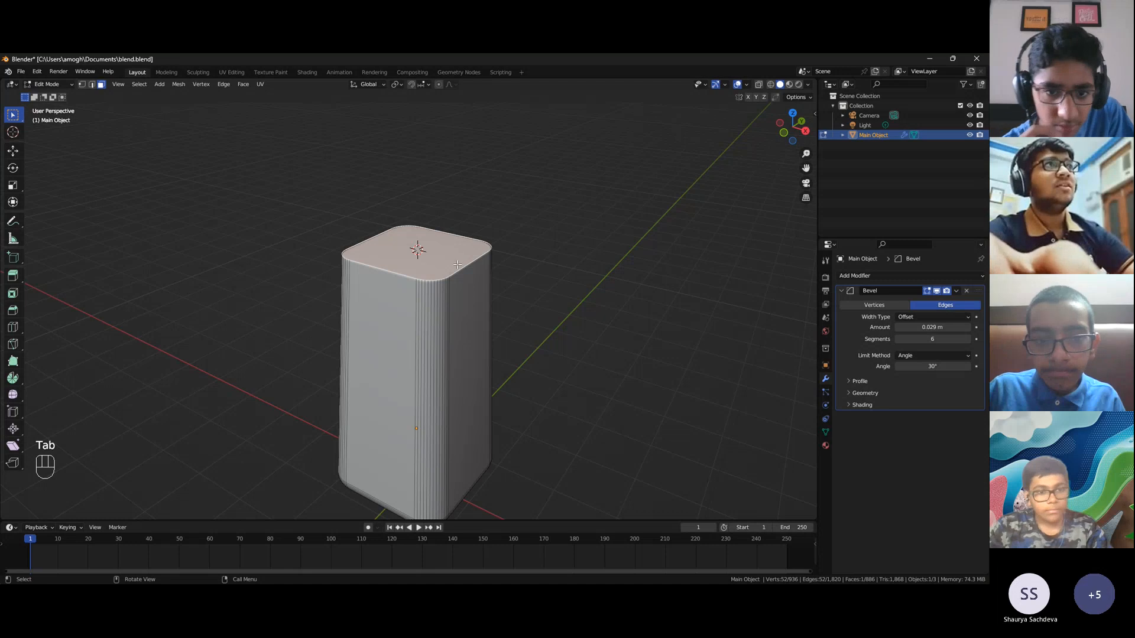
middle_drag(468, 254, 482, 260)
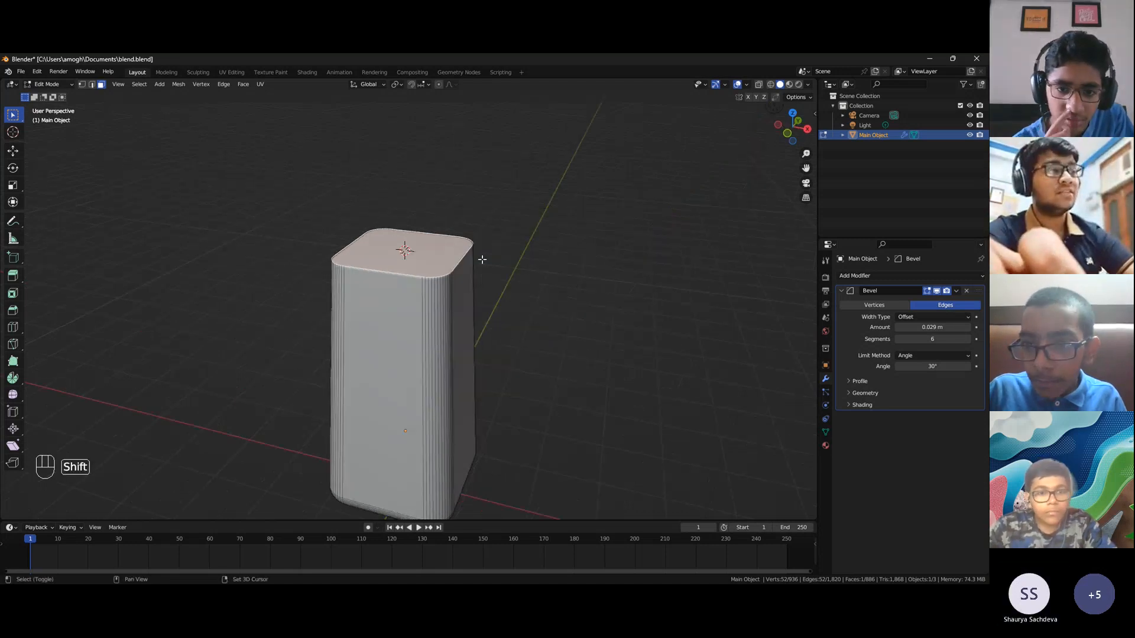
key(shift+s)
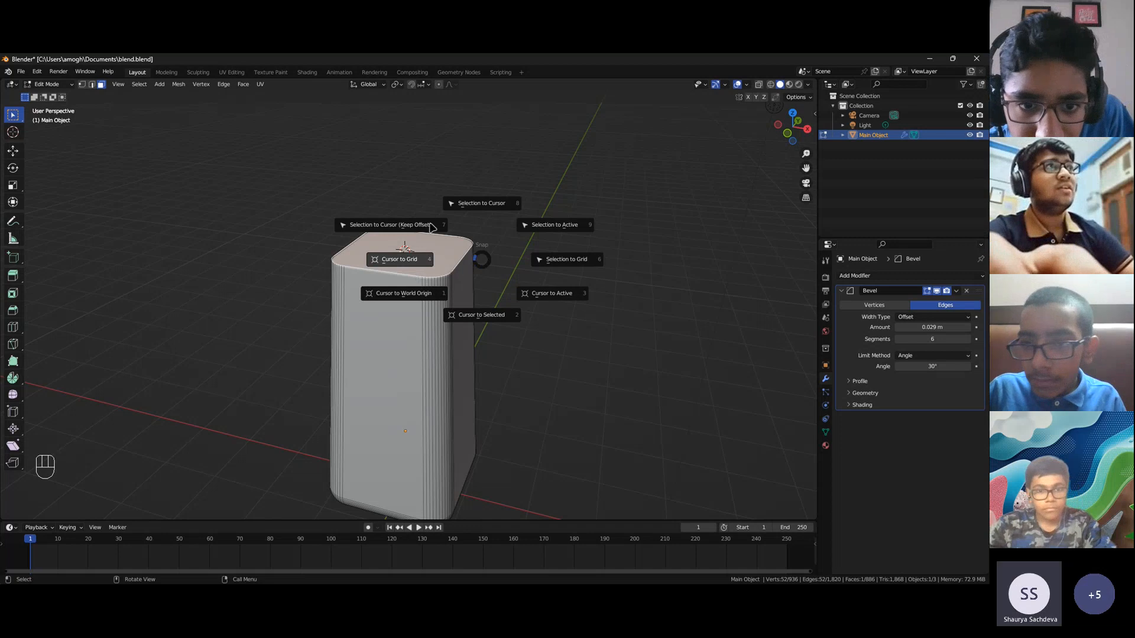
click(483, 316)
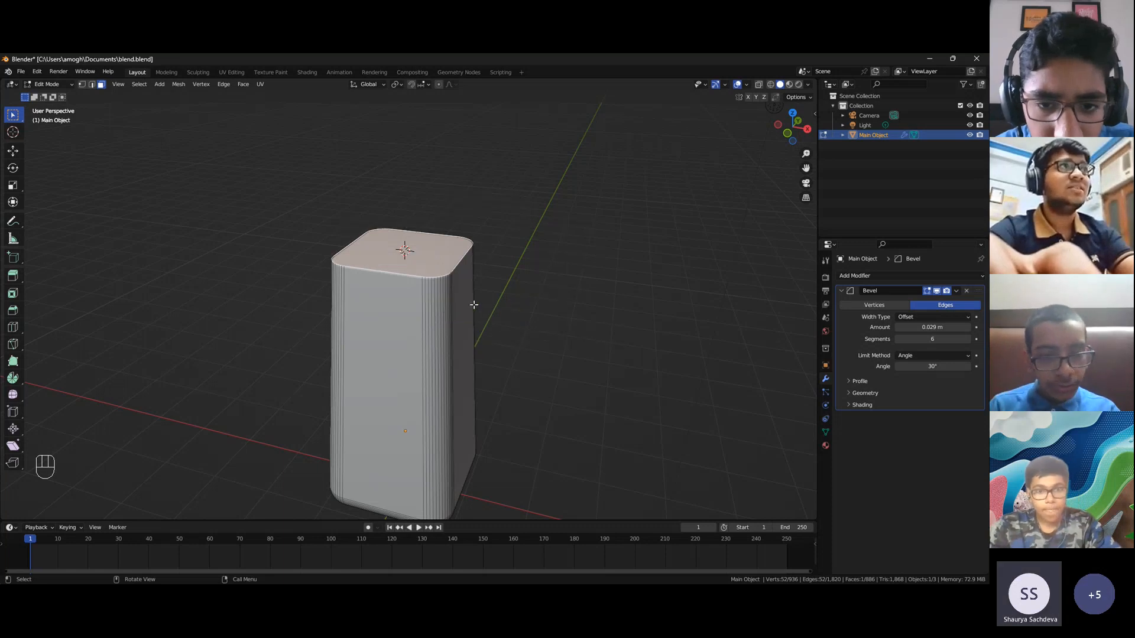
middle_drag(474, 305, 443, 269)
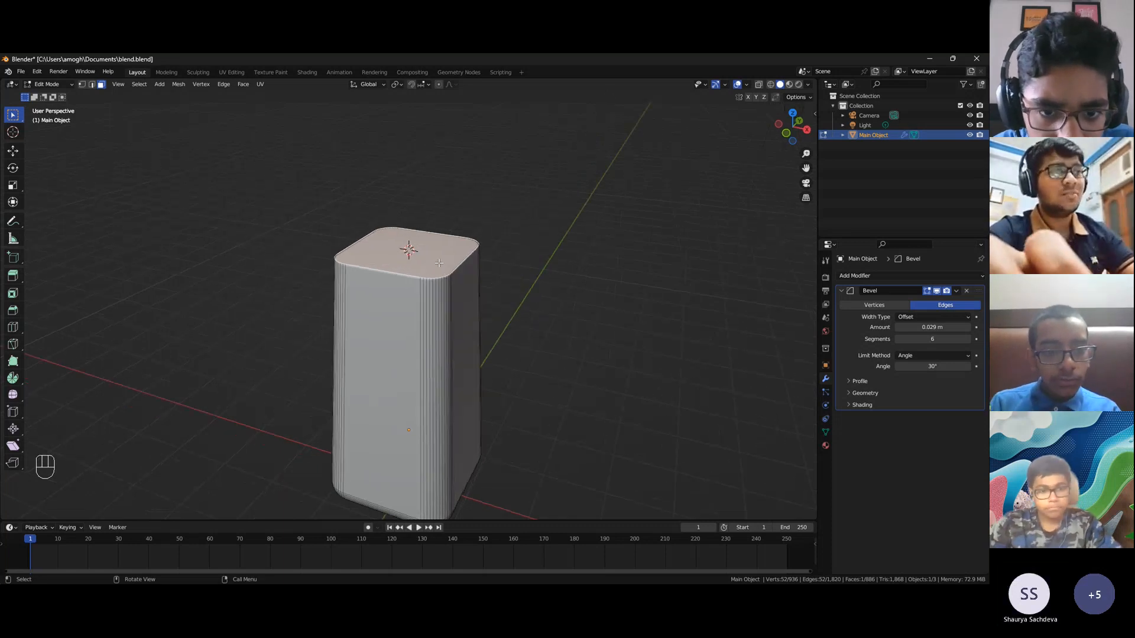
scroll(438, 262, up, 4)
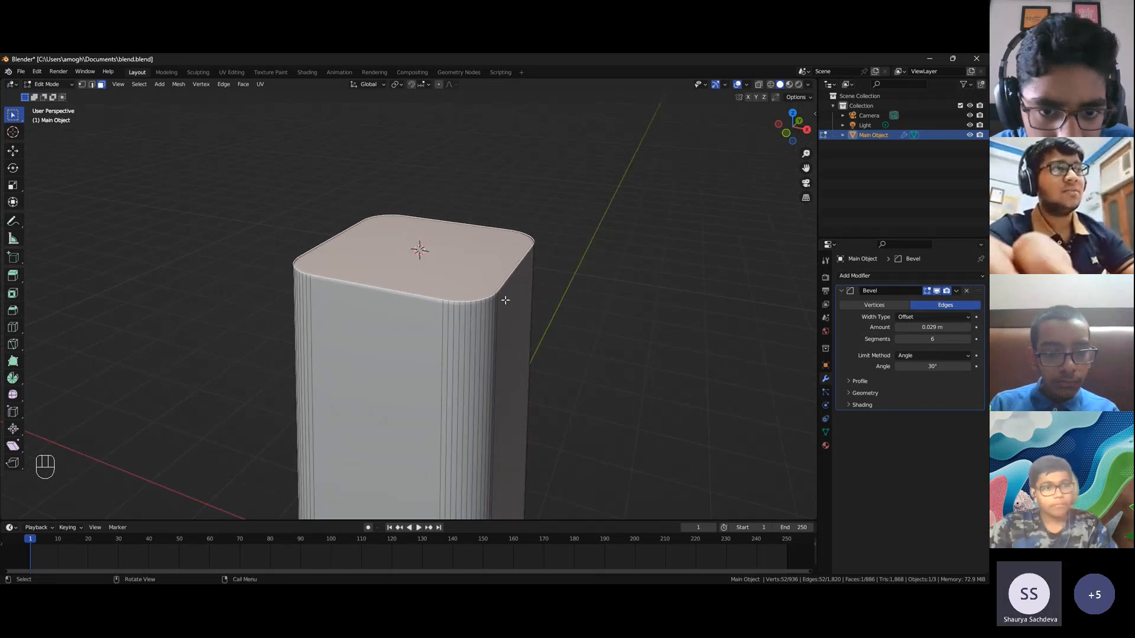
middle_drag(505, 300, 504, 322)
key(shift+s)
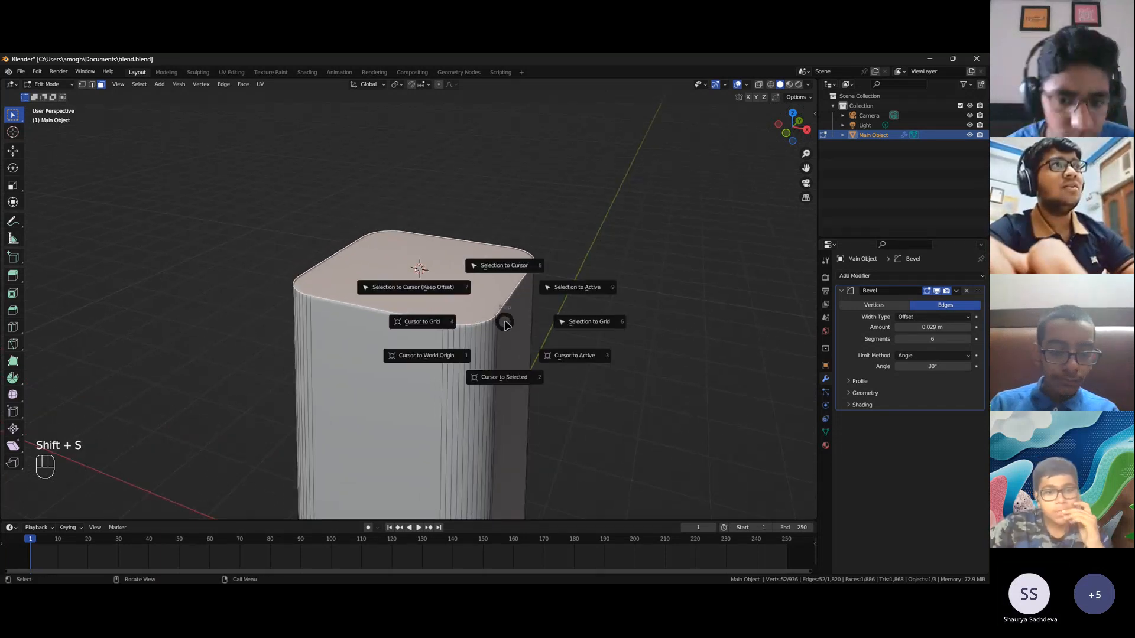
click(509, 377)
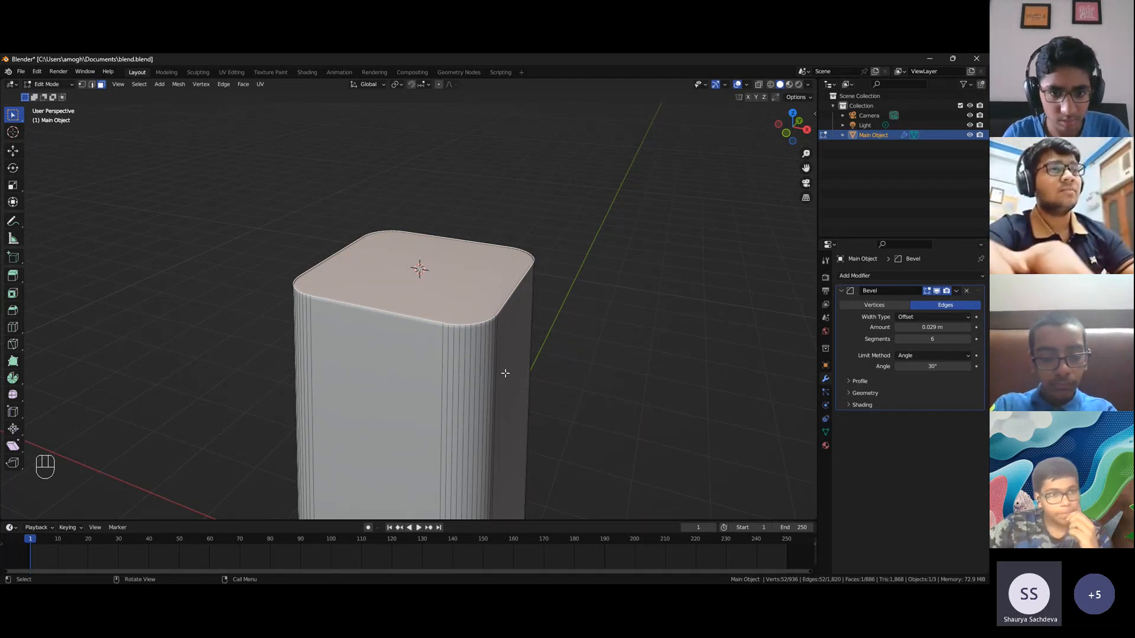
Add a cylinder mesh at the 3D cursor in Object Mode and view it in Front Orthographic
key(Tab)
key(shift+a)
mouse_move(479, 270)
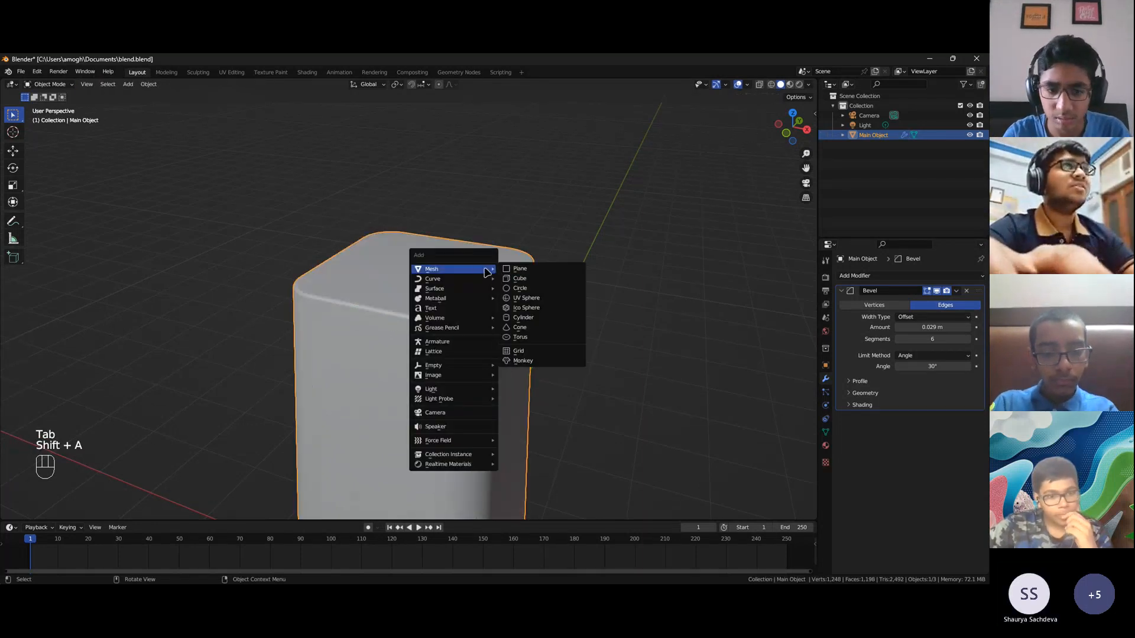
click(524, 321)
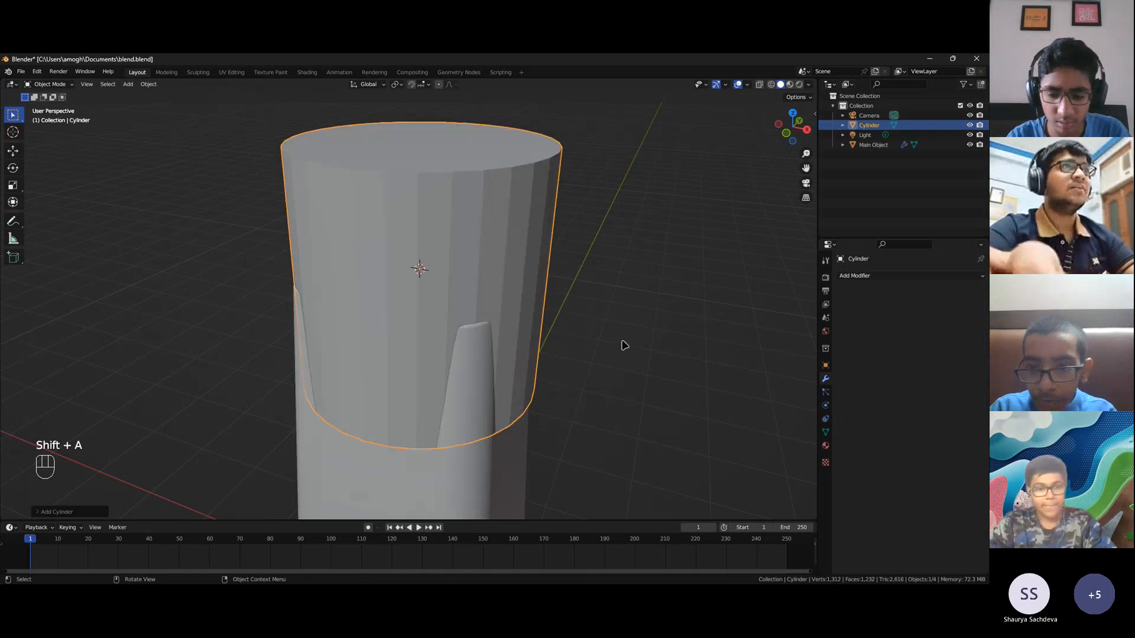
click(786, 134)
scroll(636, 316, up, 2)
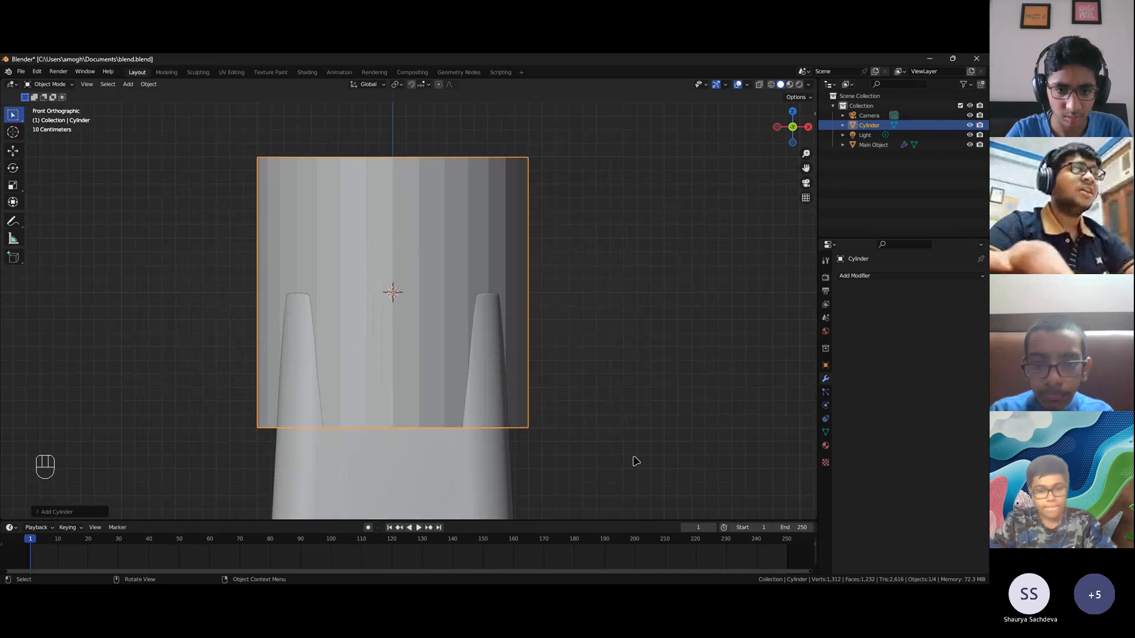
Scale the cylinder down uniformly to a little over half the width of the body's top face
key(s)
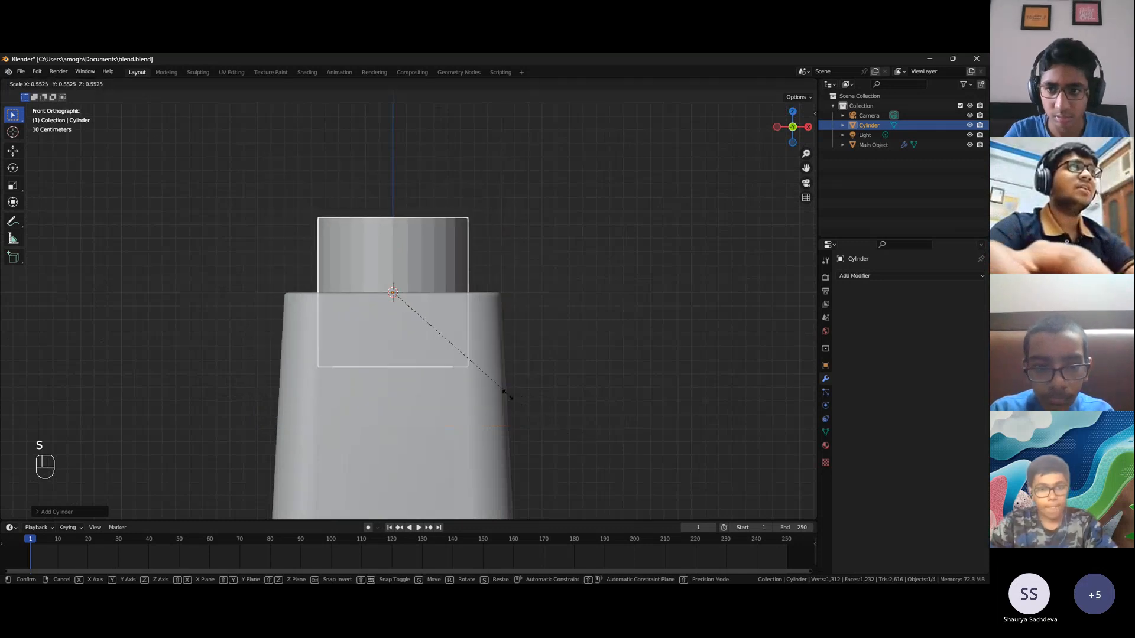
click(478, 359)
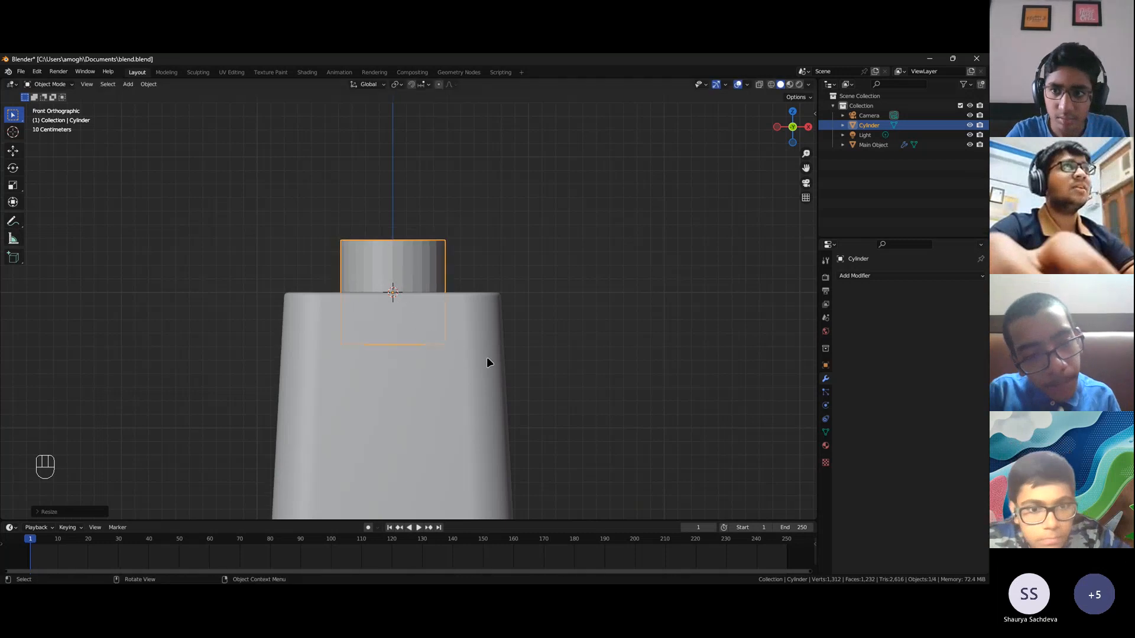
middle_drag(487, 357, 532, 384)
key(s)
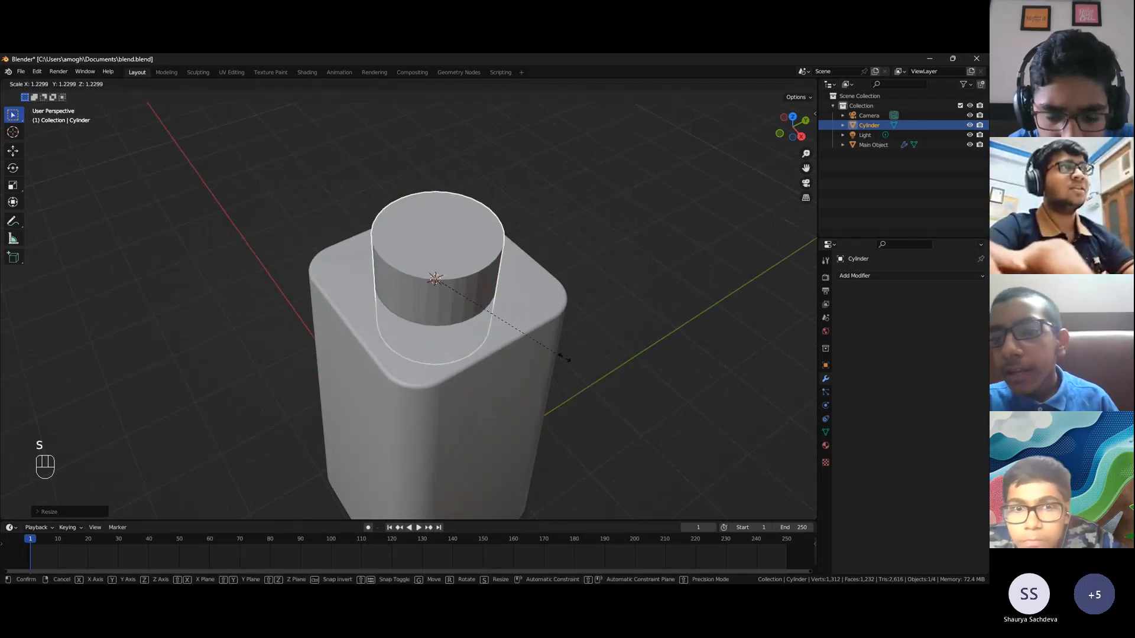
click(577, 360)
middle_drag(580, 362, 559, 337)
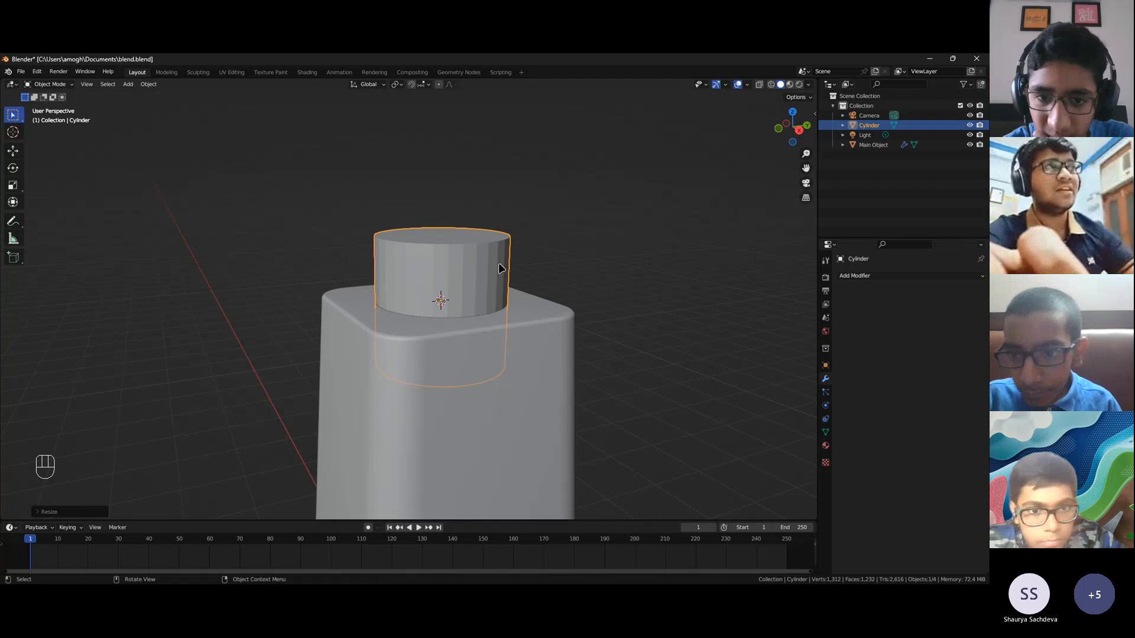
middle_drag(500, 287, 509, 371)
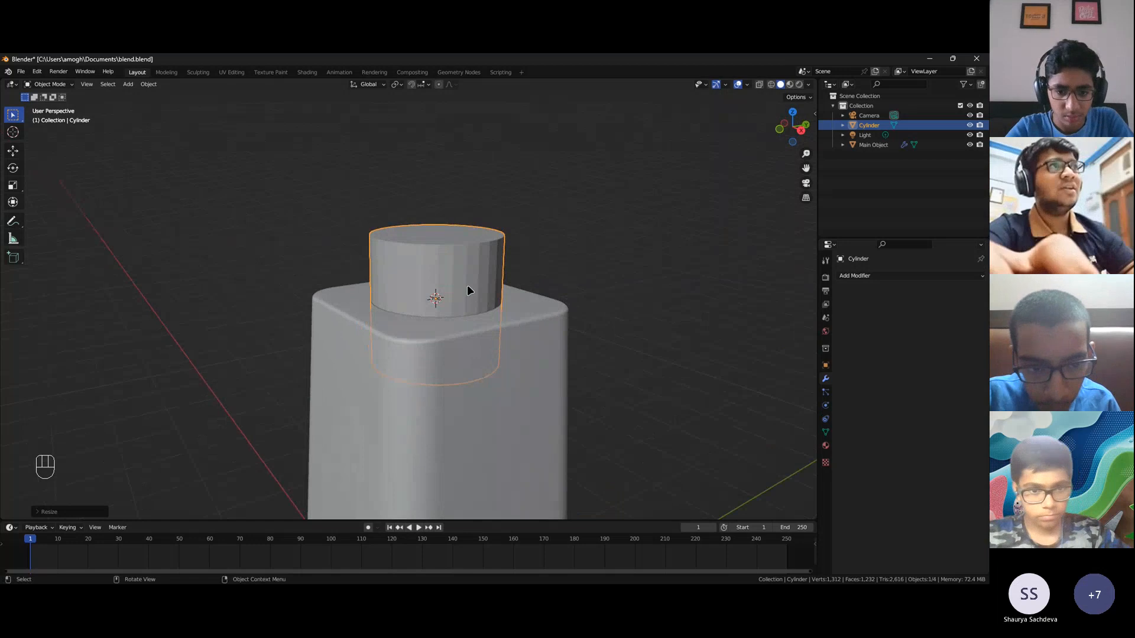
middle_drag(479, 369, 560, 454)
Flatten the cylinder along the global Z axis by a factor of about 0.35 to form a low disc on the body
key(s)
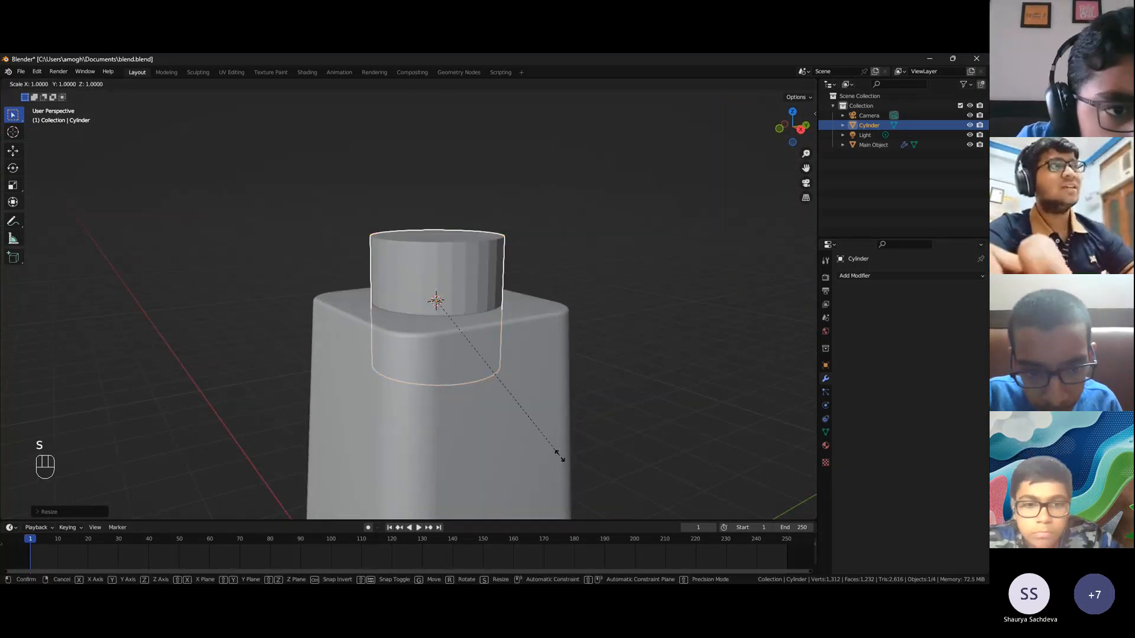
key(z)
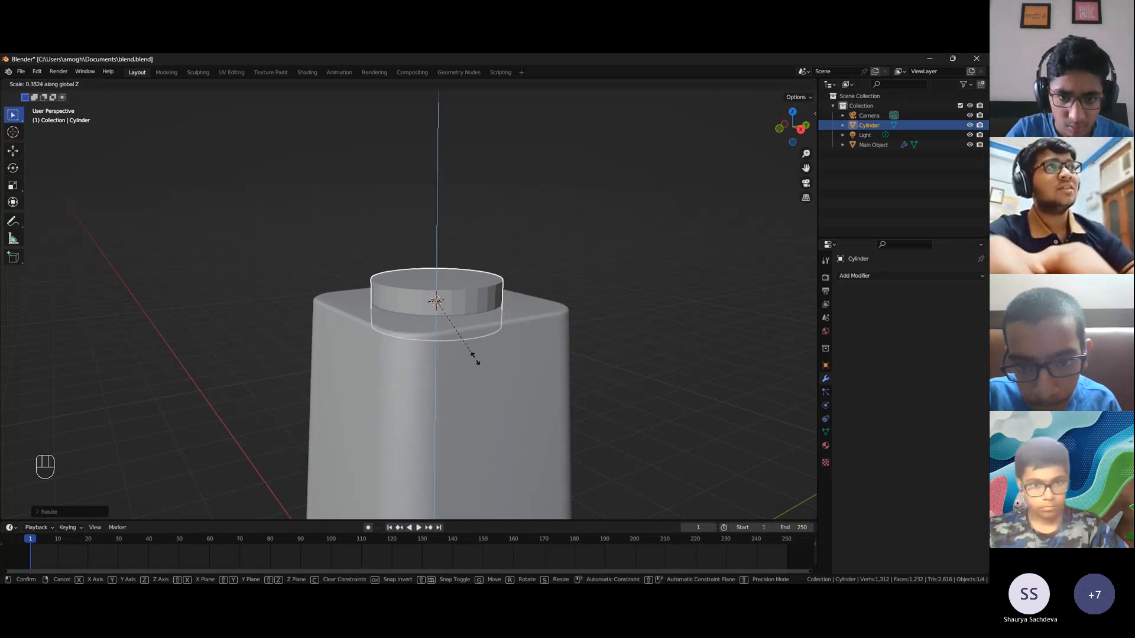
click(474, 358)
middle_drag(554, 383, 489, 377)
scroll(570, 413, up, 2)
middle_drag(459, 275, 398, 304)
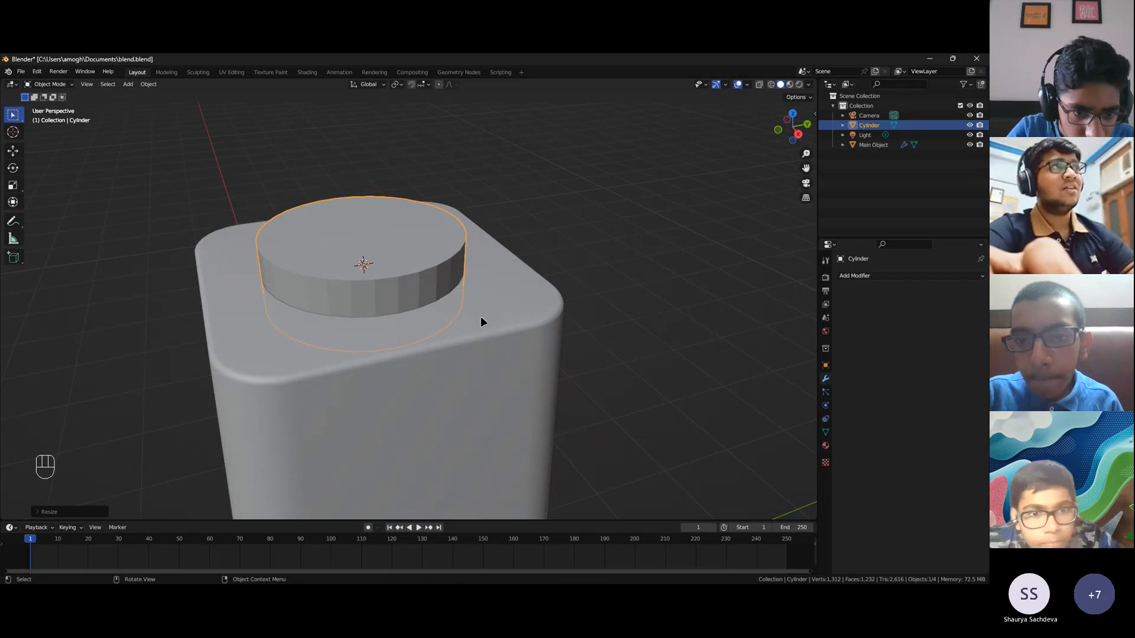
Raise the cylinder about 0.166 m along the global Z axis so it sits on top of the body
mouse_move(434, 331)
middle_down()
mouse_move(413, 346)
mouse_move(415, 330)
middle_up()
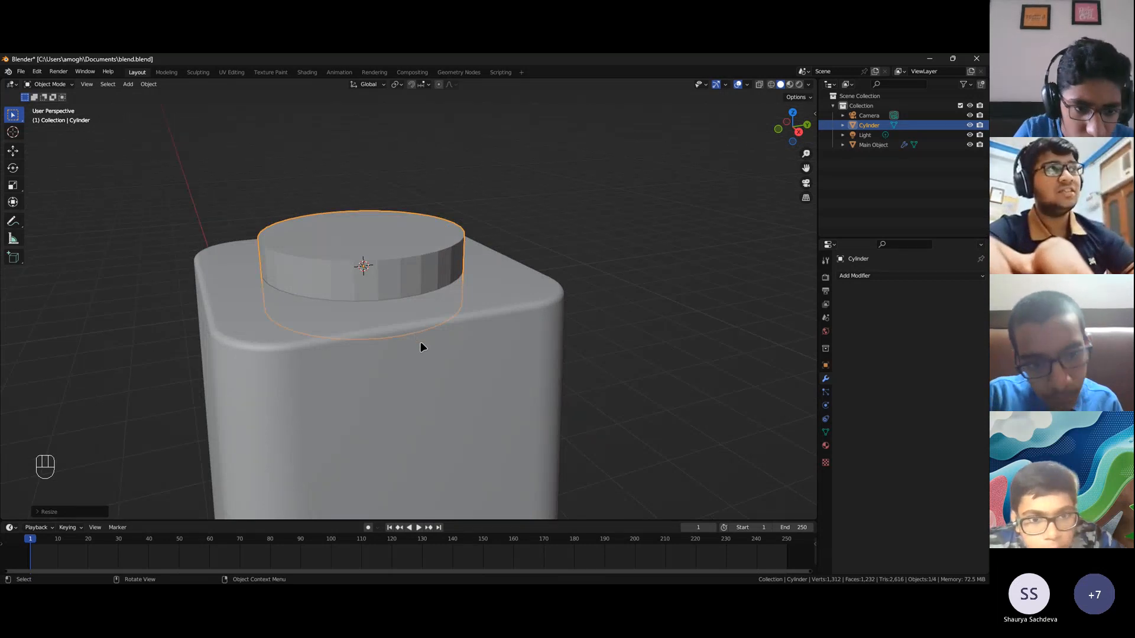
key(g)
key(z)
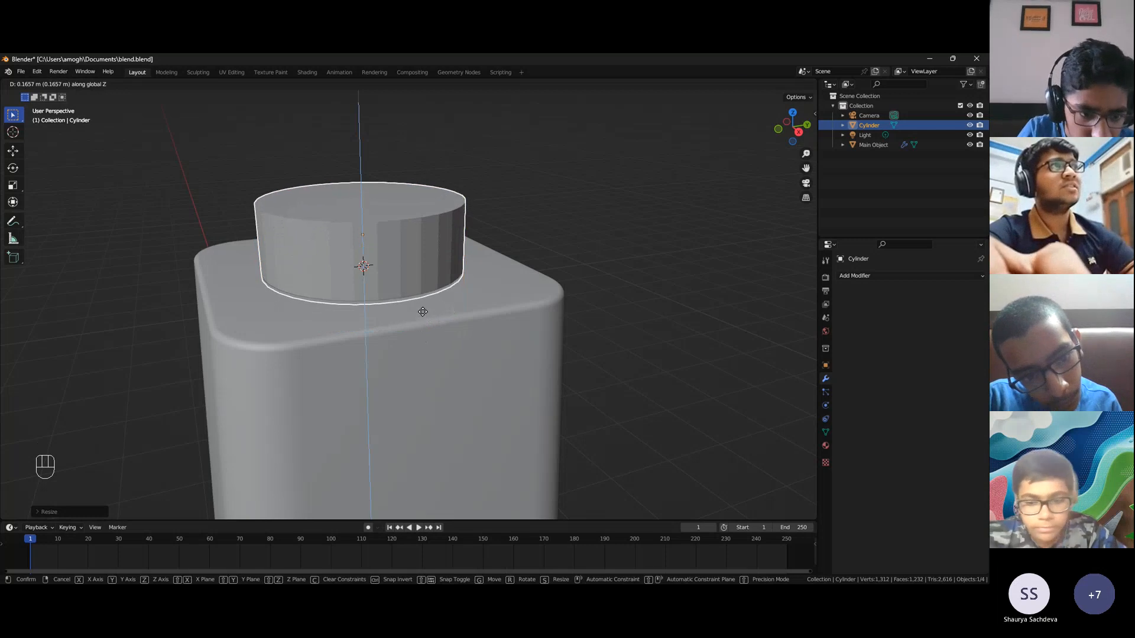
click(422, 312)
middle_drag(553, 339, 635, 349)
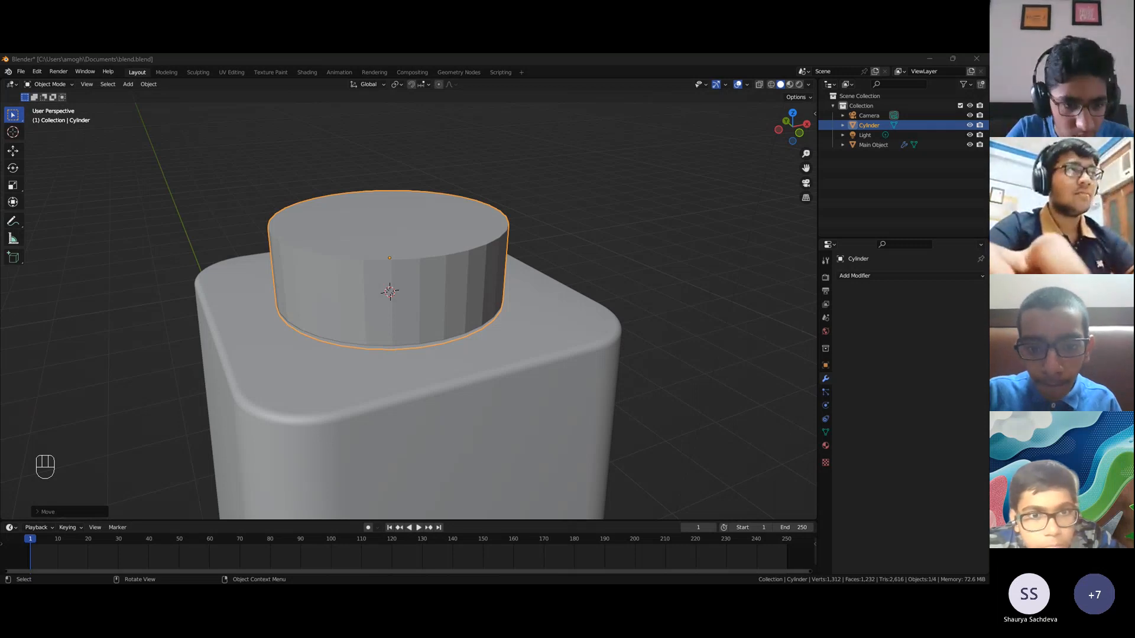
Add a Bevel modifier to the cylinder and display the cylinder's transform values
scroll(549, 353, down, 8)
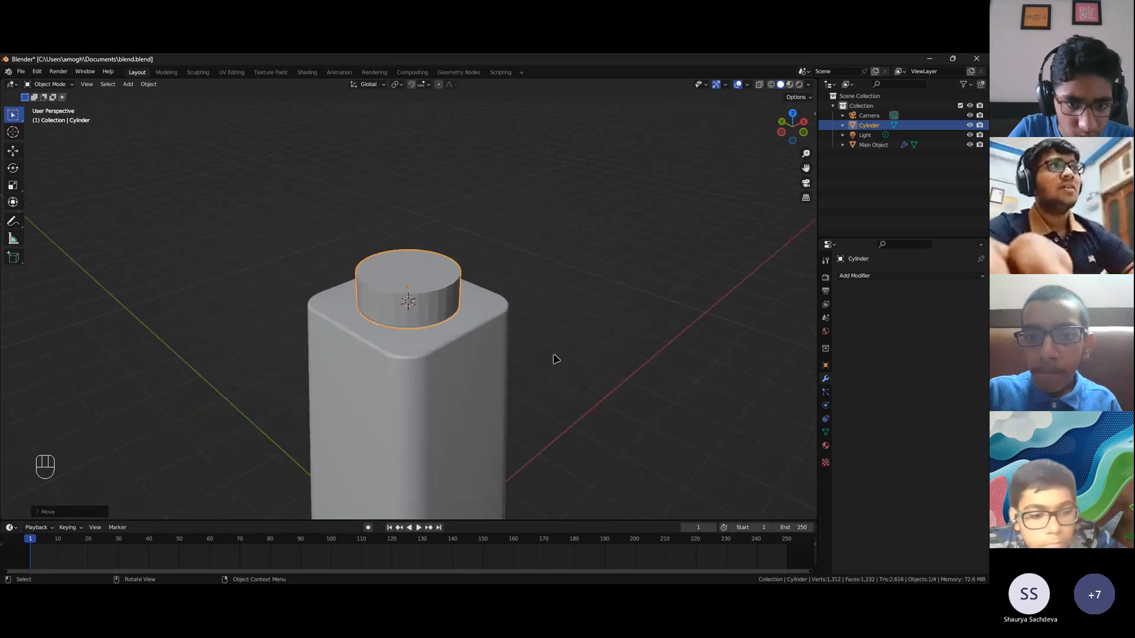
scroll(540, 353, down, 1)
scroll(521, 361, up, 7)
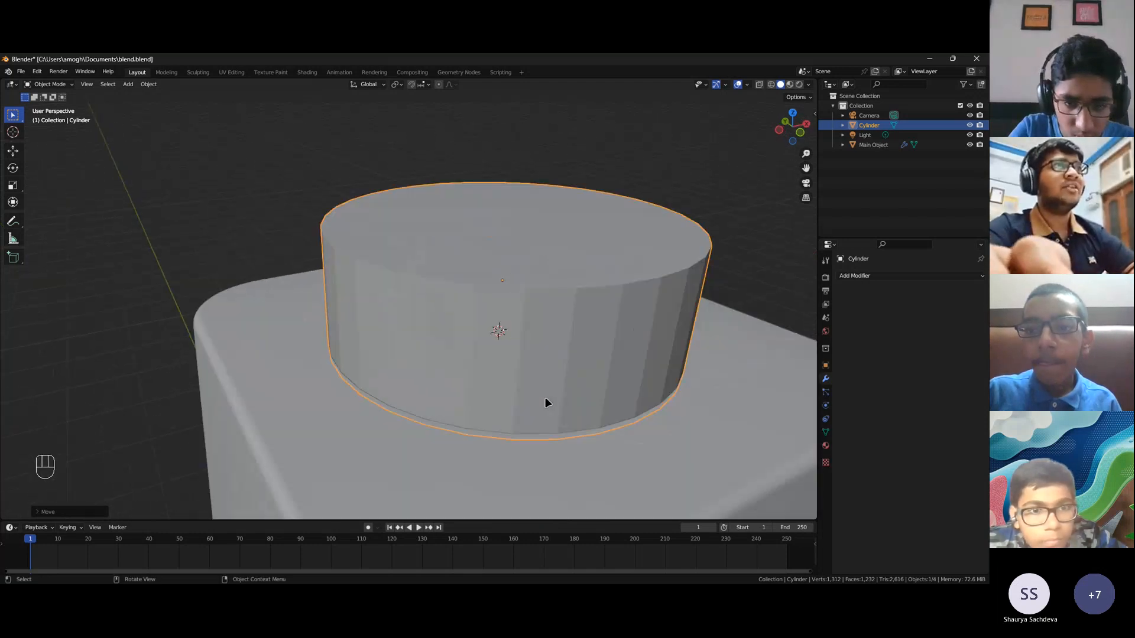
middle_drag(545, 397, 529, 396)
middle_drag(618, 324, 523, 322)
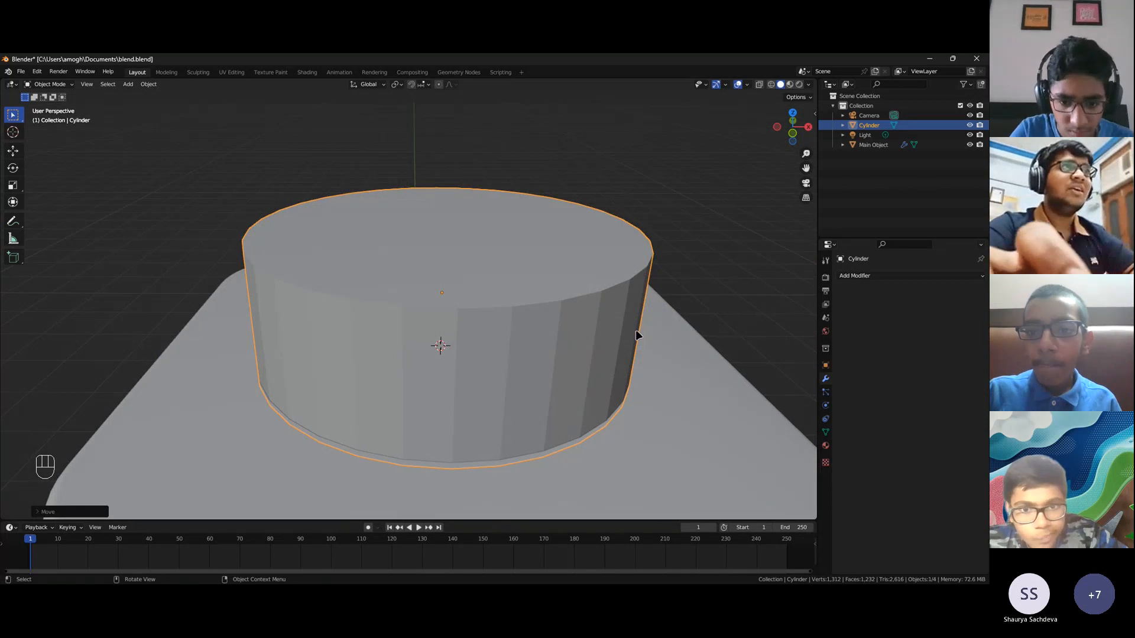
click(874, 278)
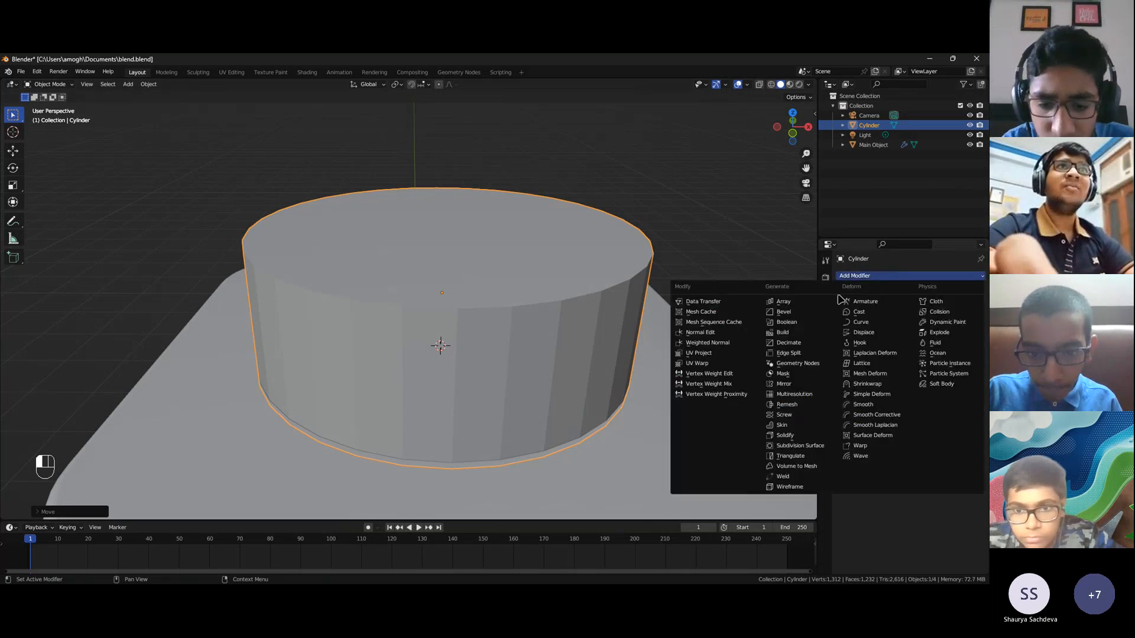
click(789, 319)
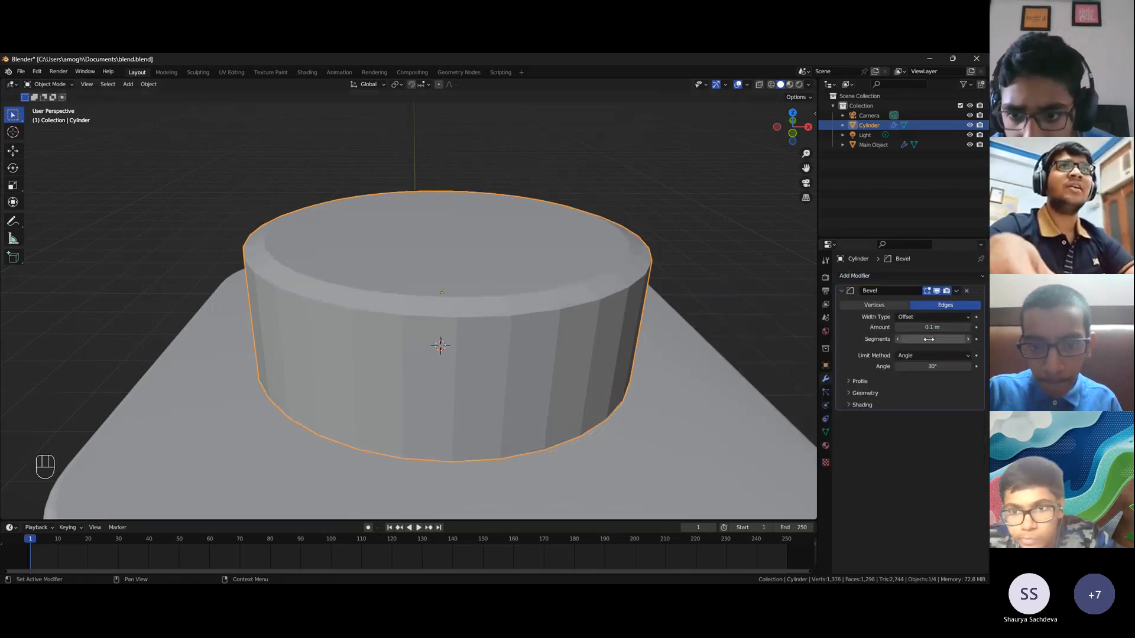
scroll(616, 352, up, 2)
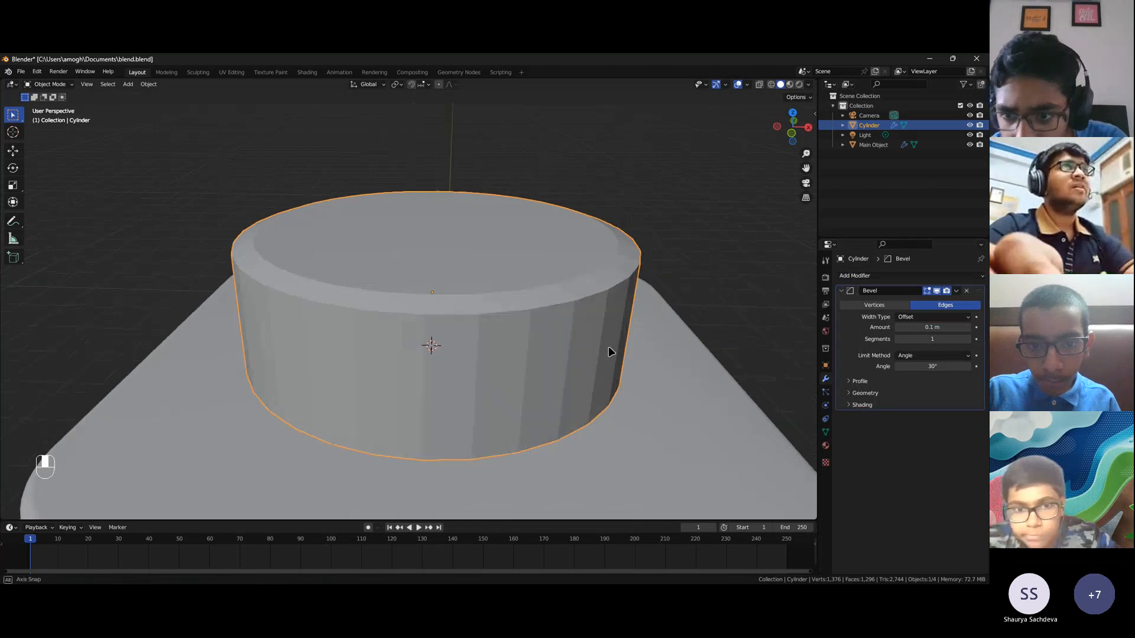
scroll(619, 314, up, 3)
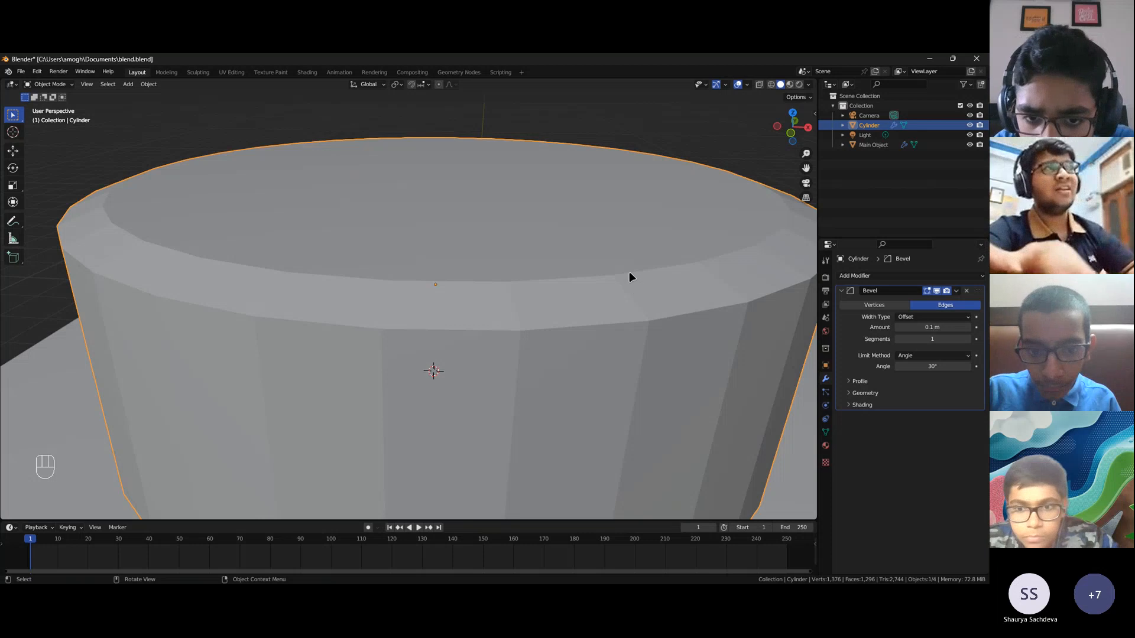
scroll(615, 299, down, 2)
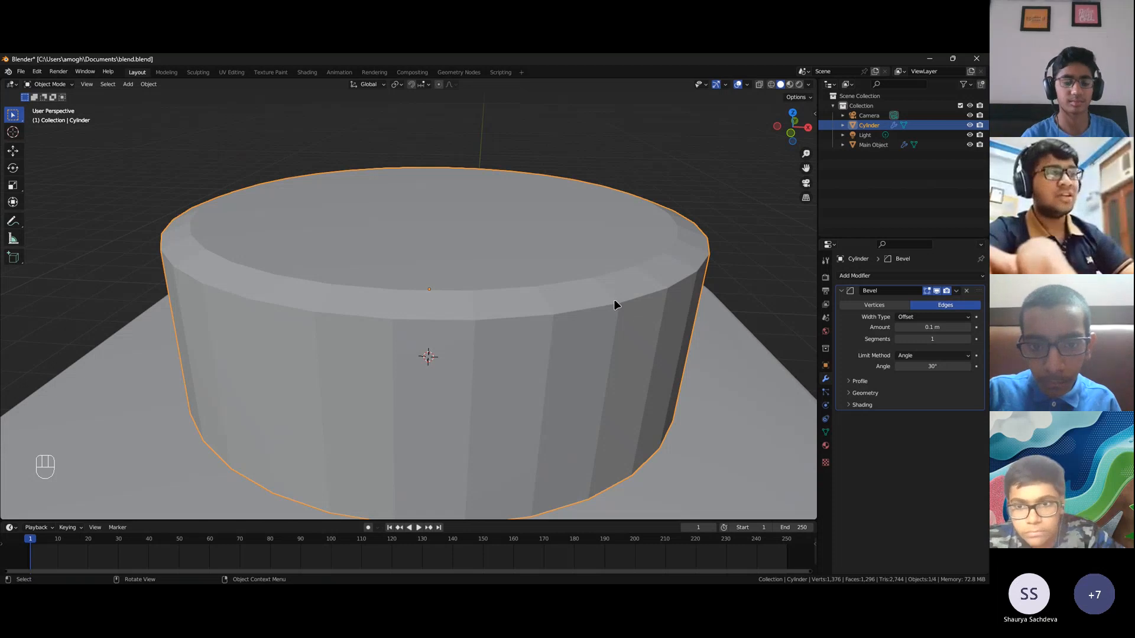
key(n)
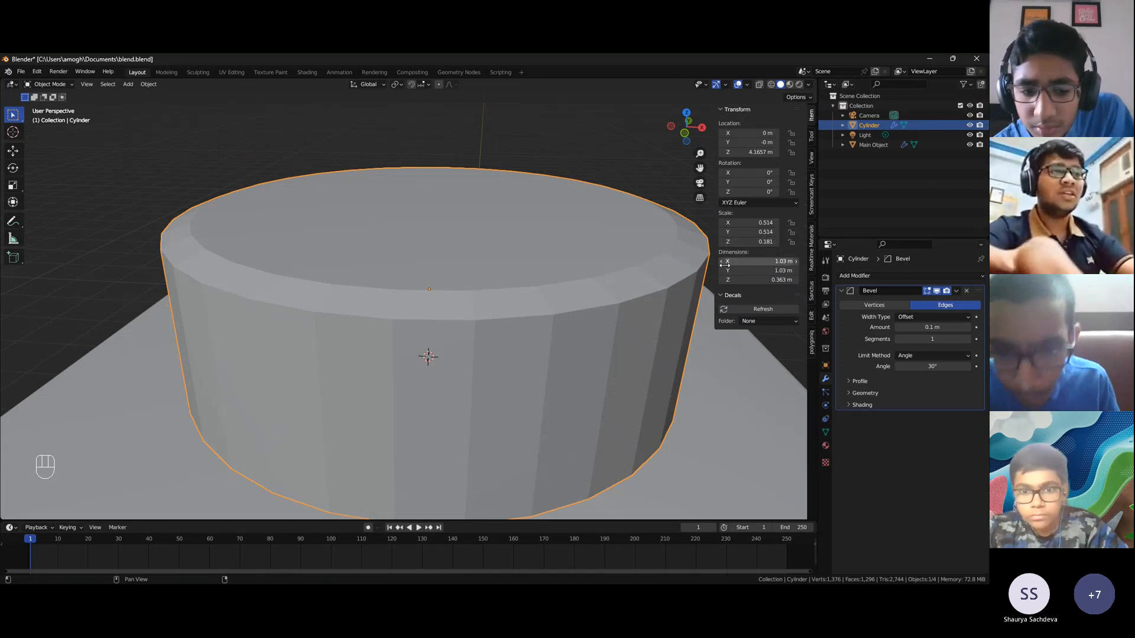
key(ctrl)
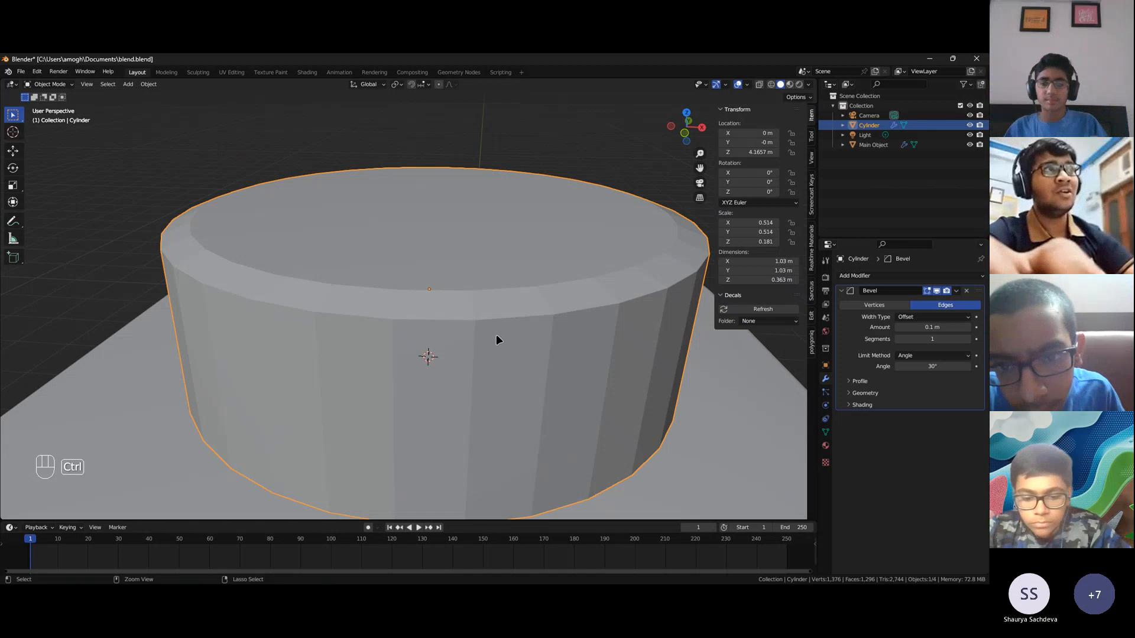
Try applying the cylinder's scale to inspect its effect on the bevel, and undo it
key(ctrl+a)
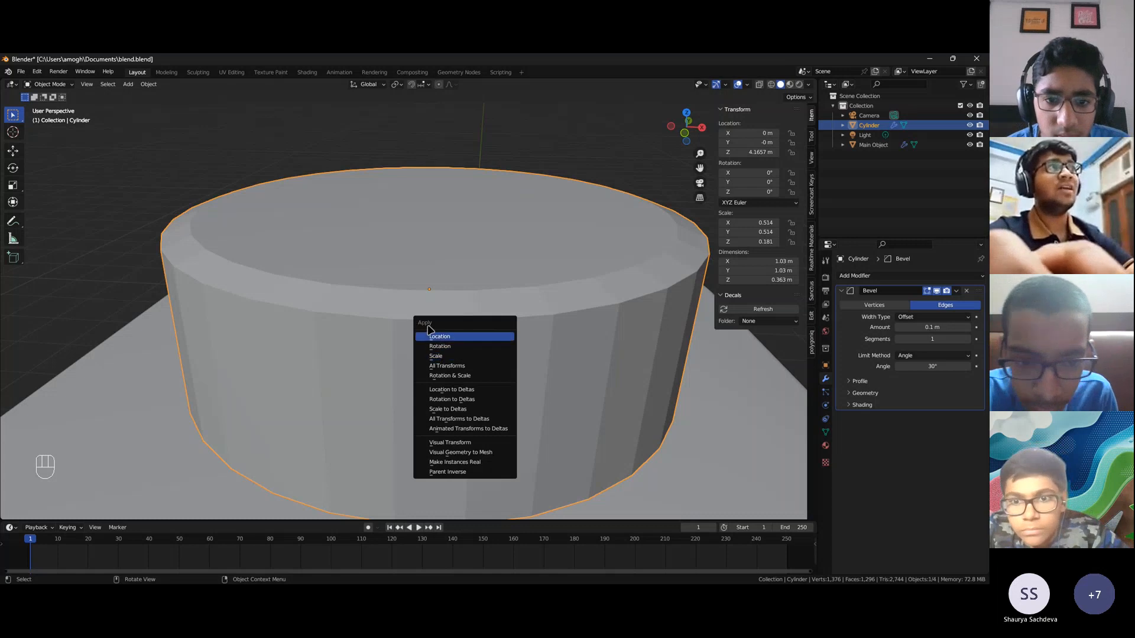
click(450, 357)
scroll(457, 353, down, 3)
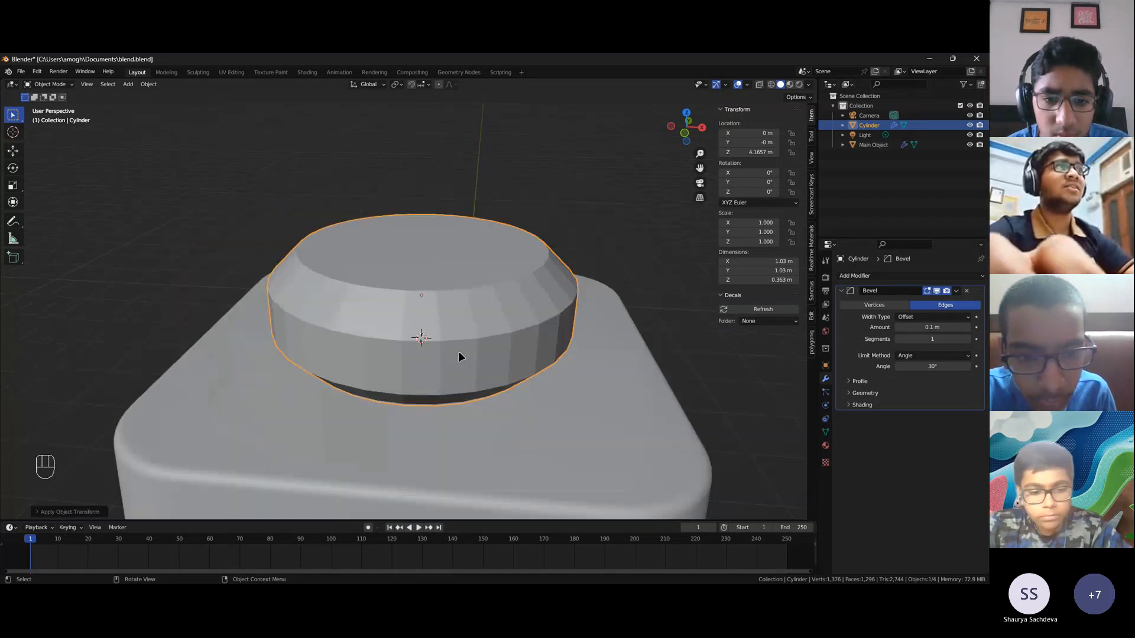
mouse_move(458, 351)
middle_down()
mouse_move(453, 337)
mouse_move(450, 346)
middle_up()
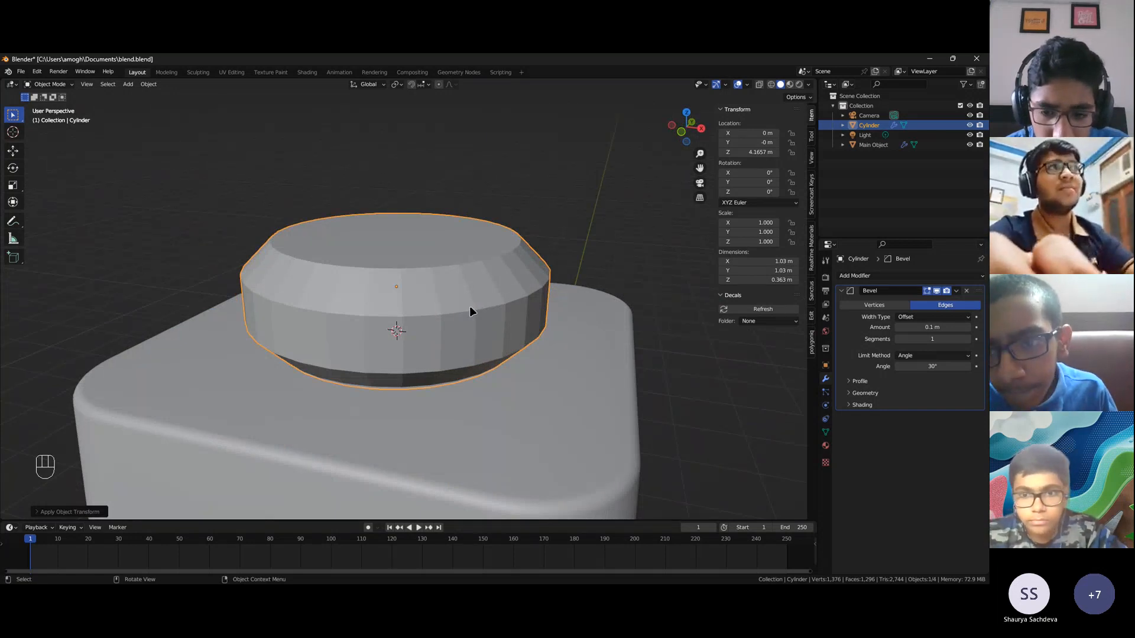
scroll(470, 306, up, 3)
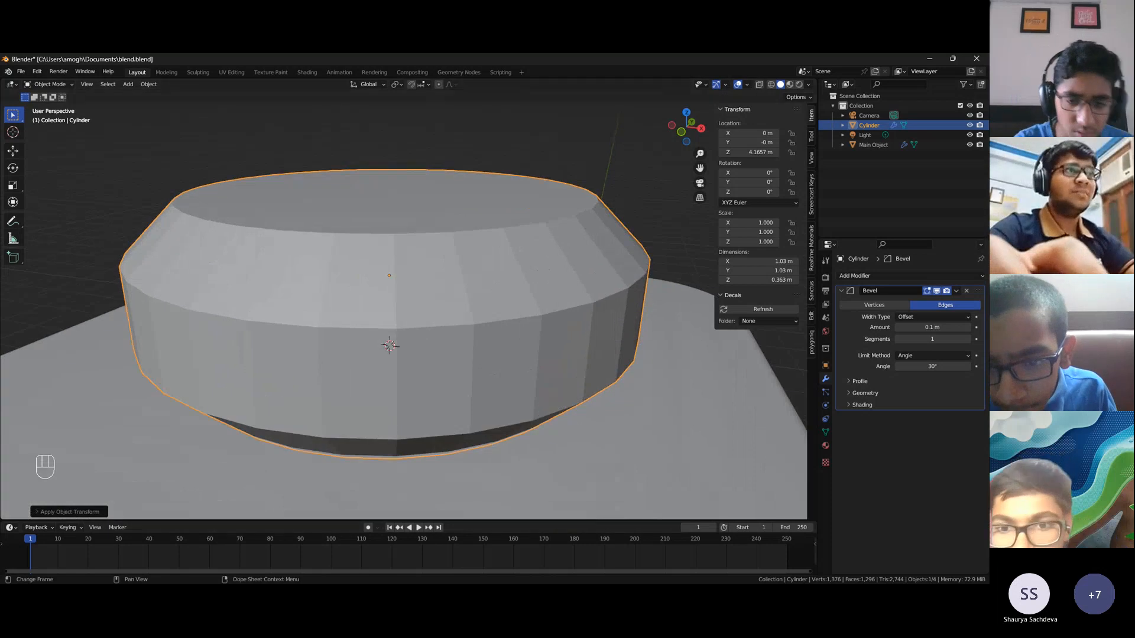
click(576, 583)
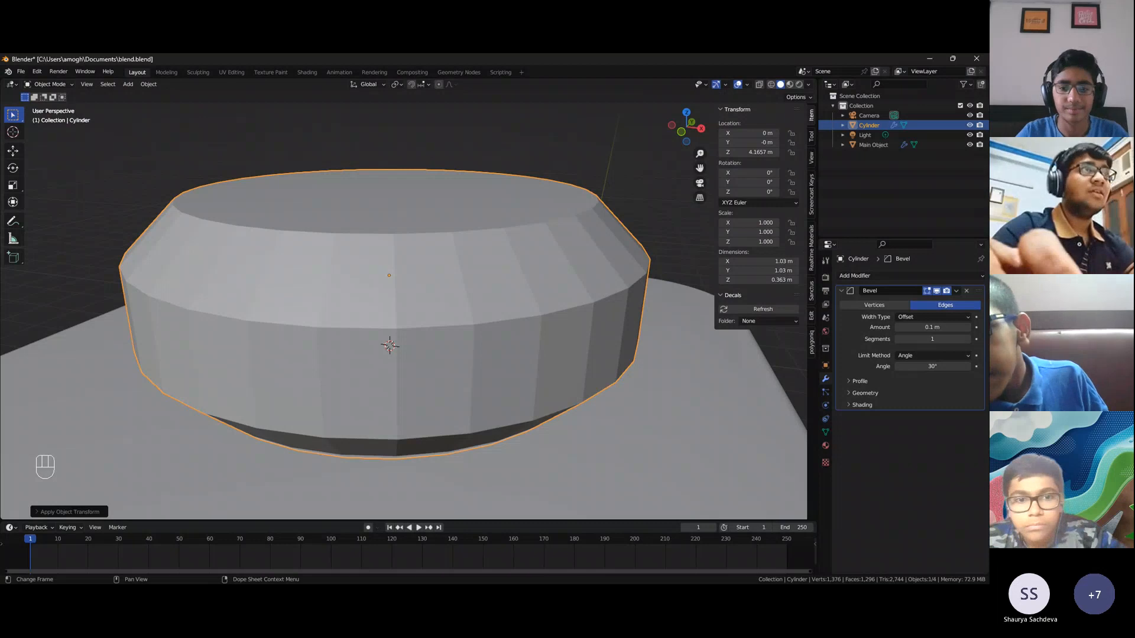
scroll(590, 397, down, 3)
key(ctrl+z)
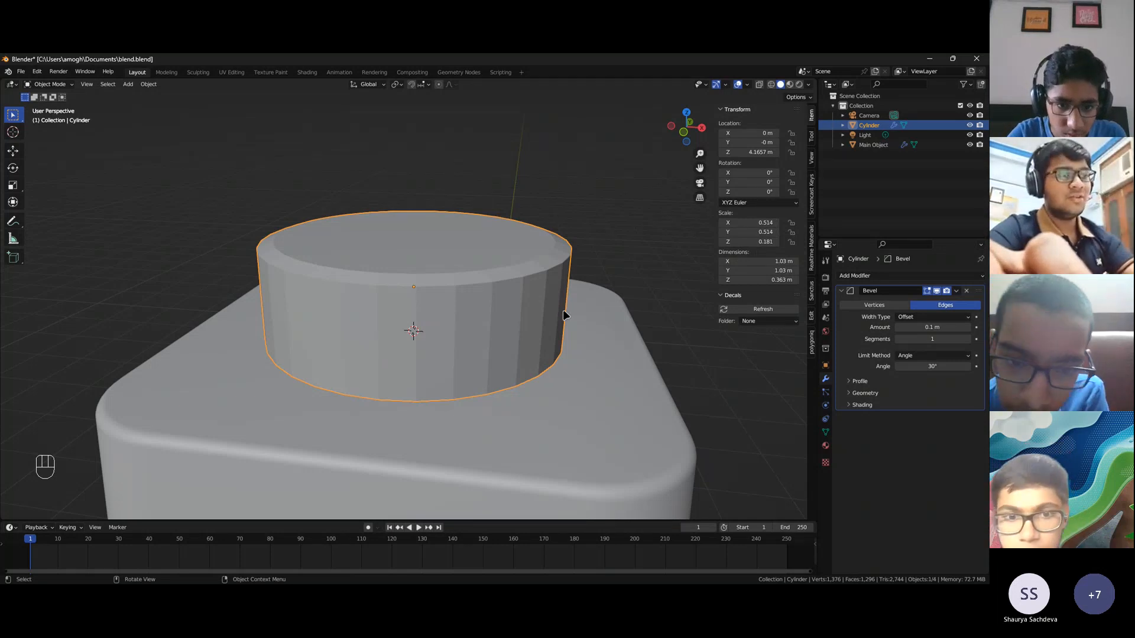
Apply the cylinder's scale and set its Bevel modifier to an amount of 0.011 m with 5 segments
key(ctrl+a)
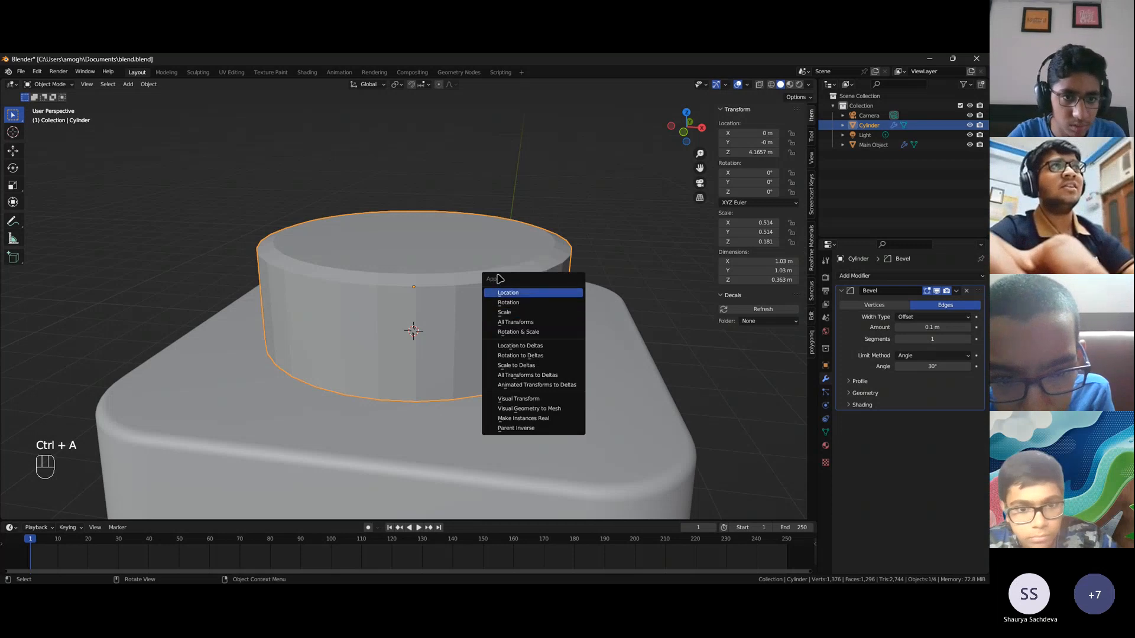
click(506, 313)
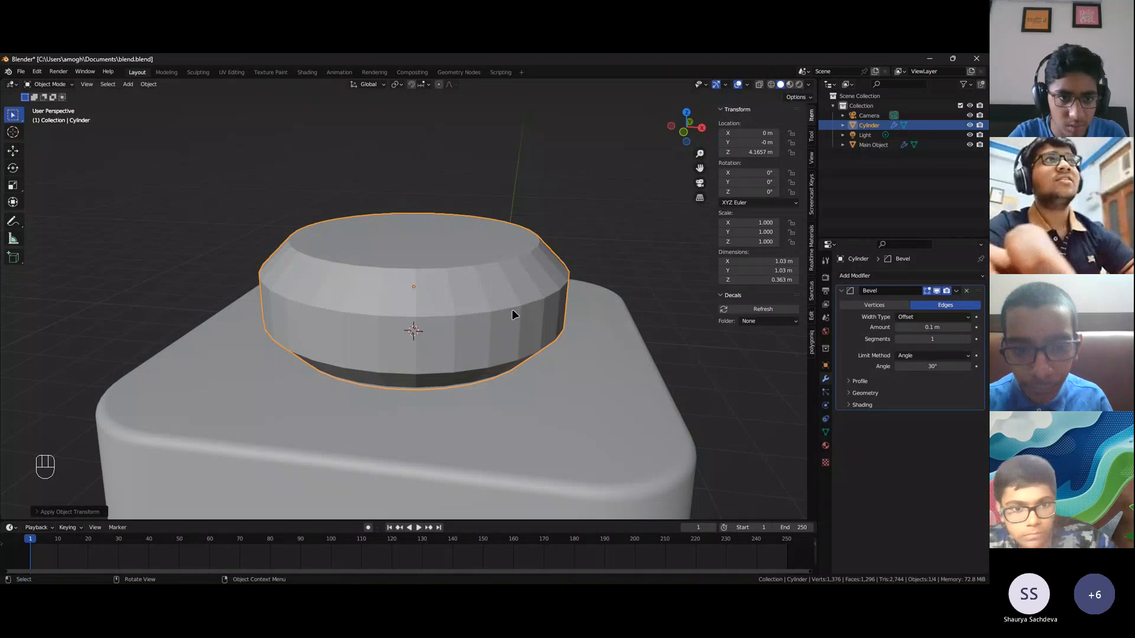
mouse_move(957, 327)
shift+mouse_down()
mouse_move(900, 327)
mouse_move(946, 327)
shift+mouse_up()
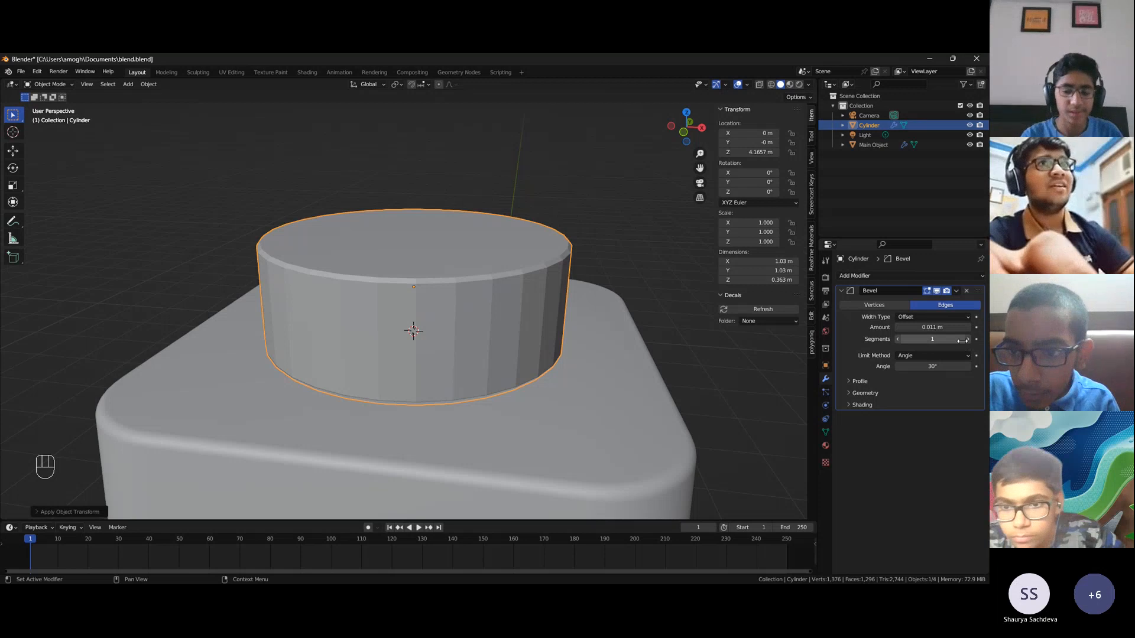
drag(929, 339, 952, 339)
scroll(507, 320, up, 3)
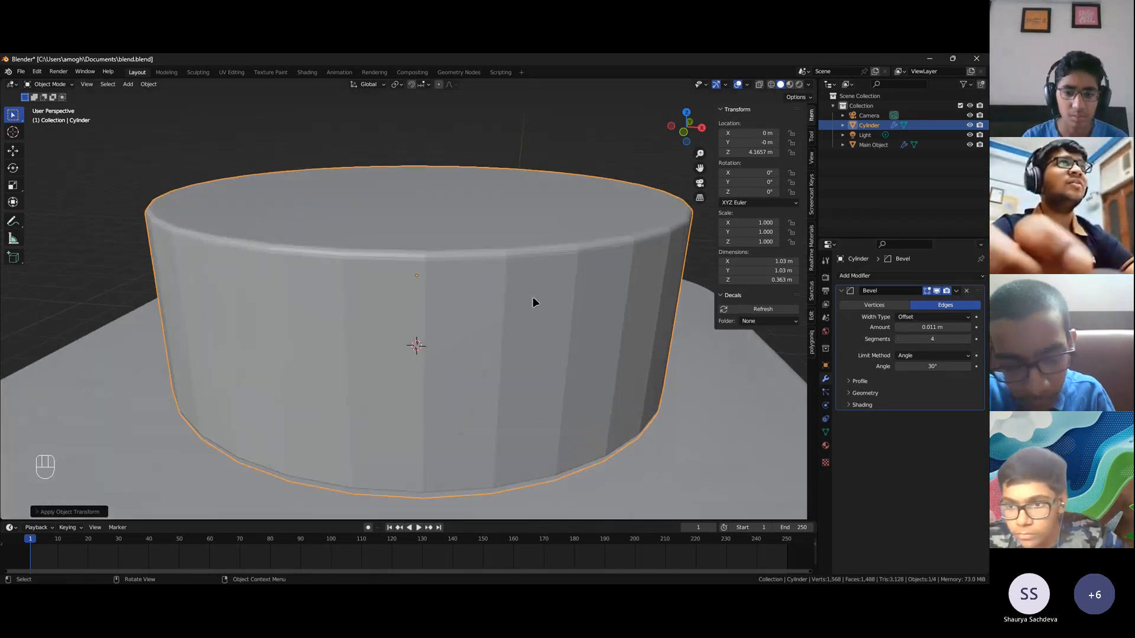
click(970, 337)
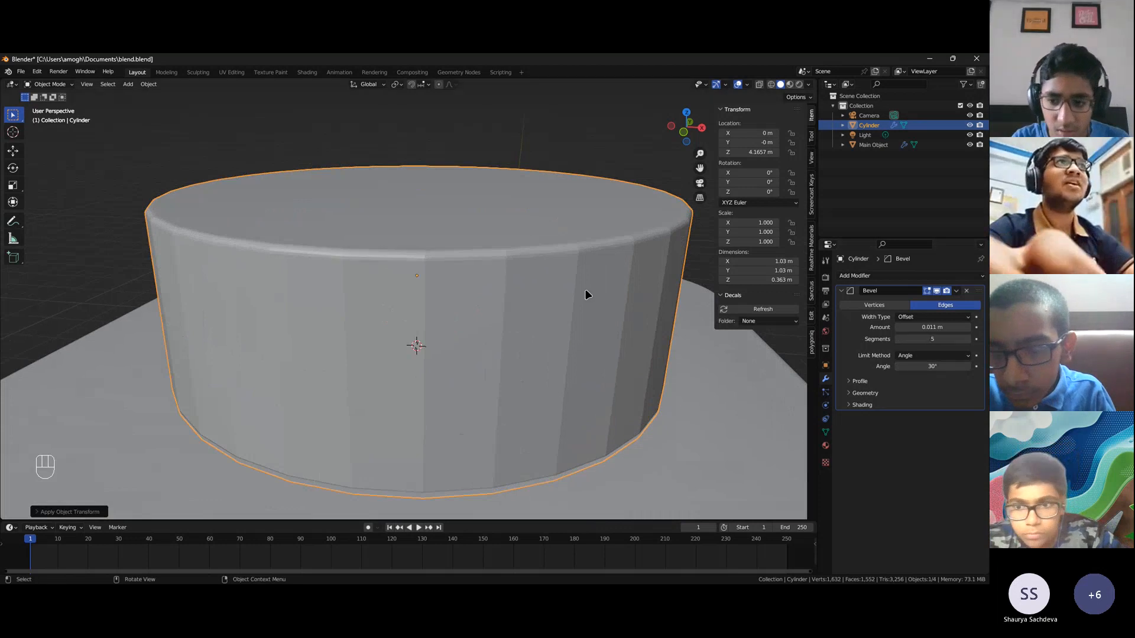
scroll(585, 289, down, 4)
Shade the bevelled cylinder smooth
scroll(565, 308, up, 2)
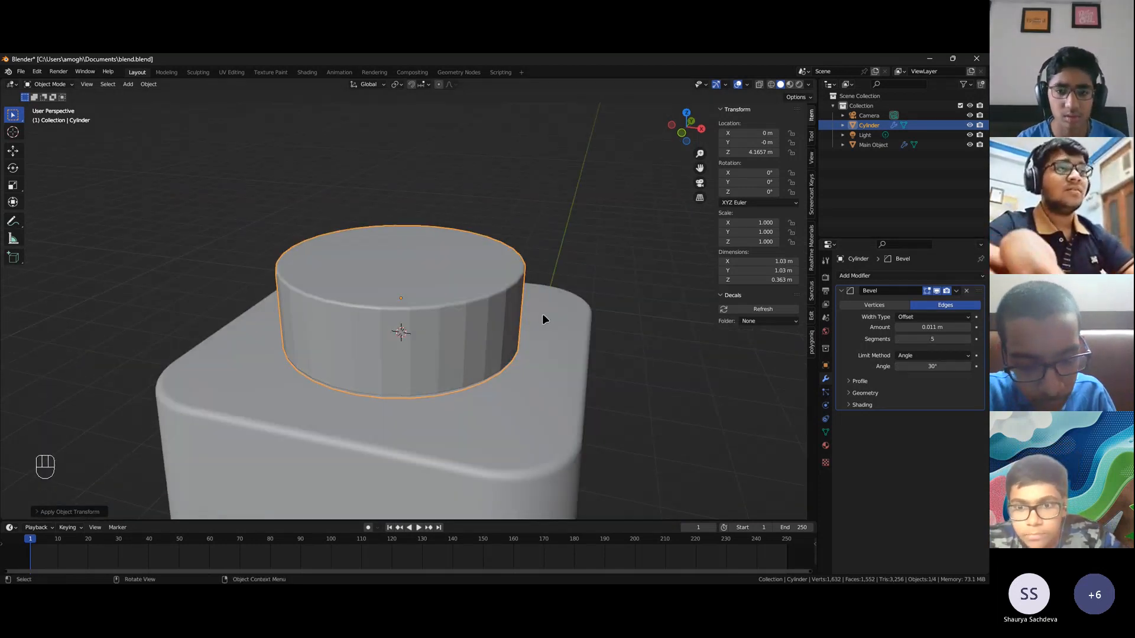
scroll(541, 314, up, 2)
right_click(459, 287)
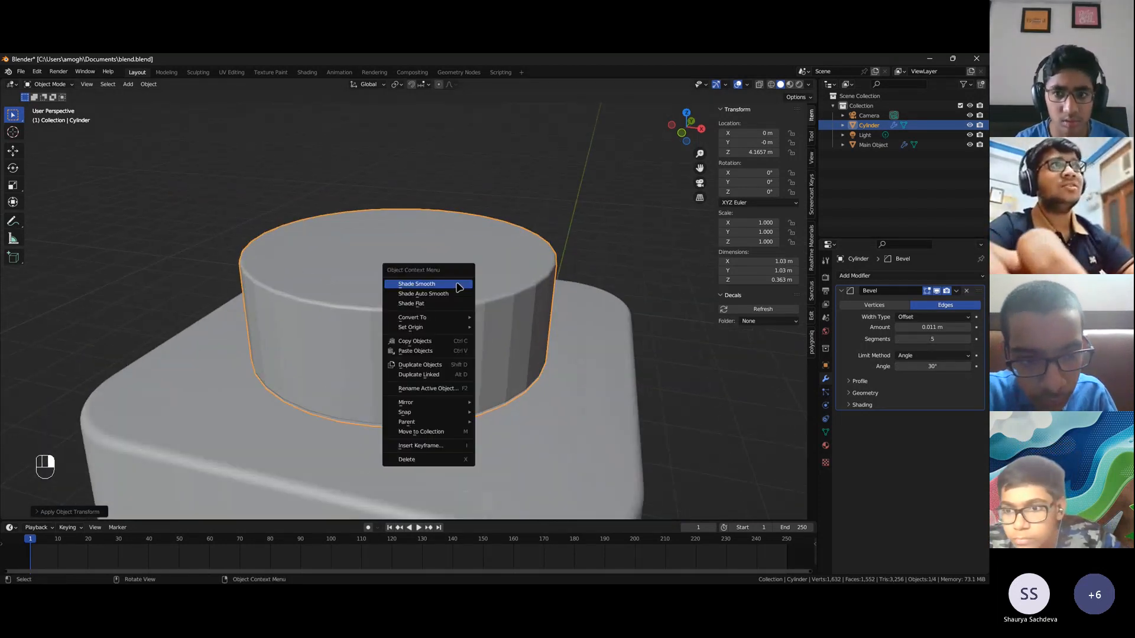
click(421, 284)
mouse_move(525, 309)
middle_down()
mouse_move(472, 312)
mouse_move(509, 332)
mouse_move(523, 320)
middle_up()
scroll(523, 320, up, 2)
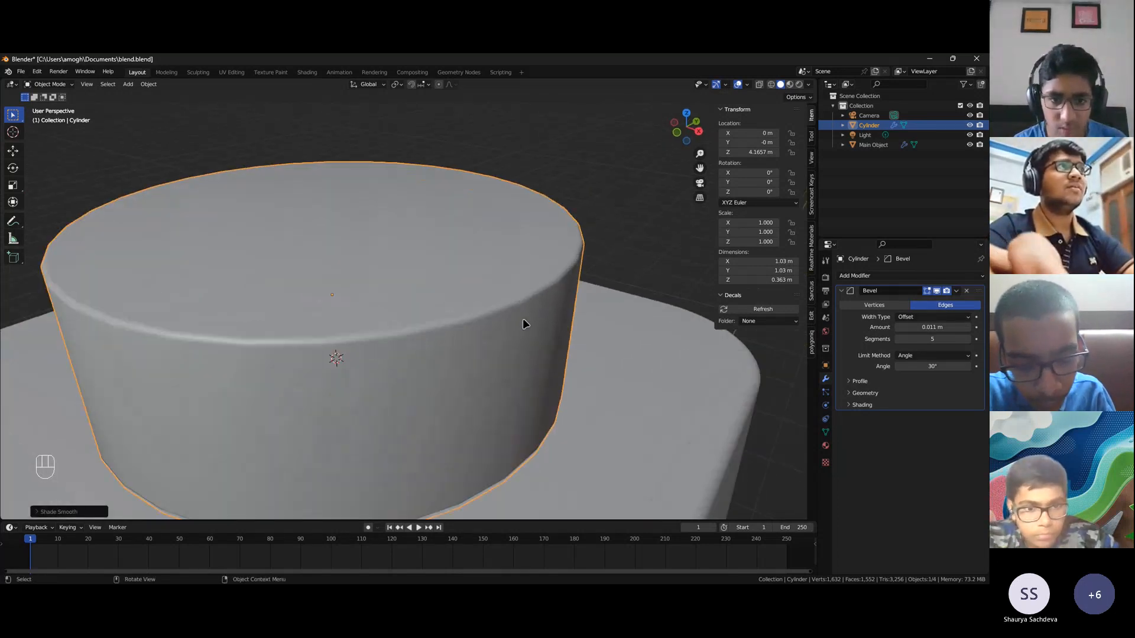
scroll(523, 320, down, 2)
scroll(523, 319, up, 1)
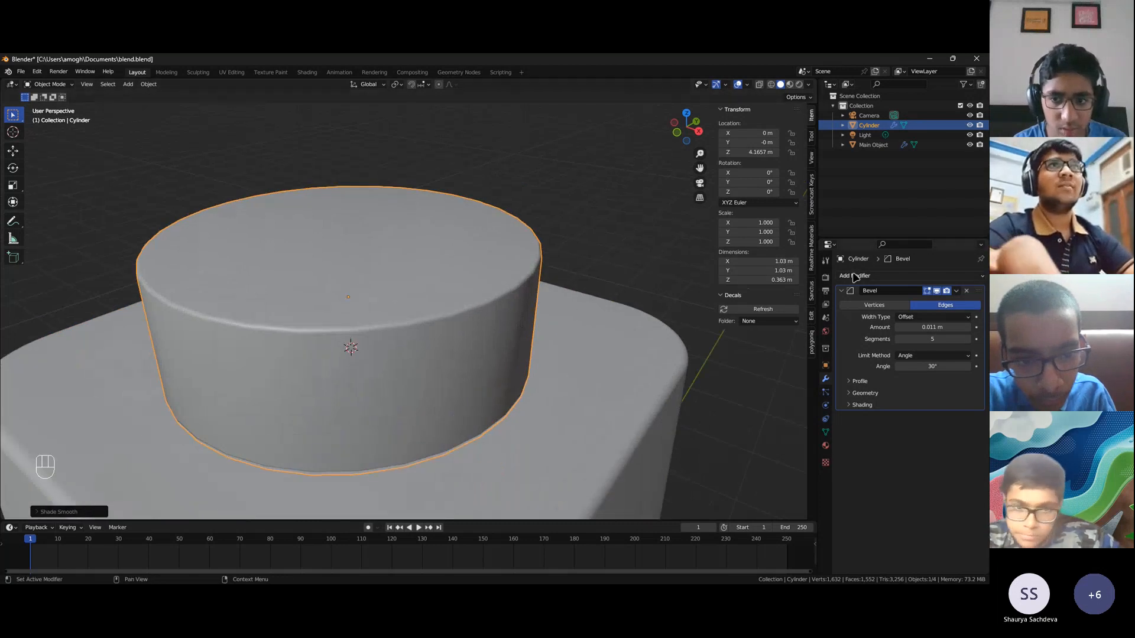
Add a Subdivision Surface modifier to the cylinder, toggle its viewport display to compare the surface, and save the file
scroll(532, 317, up, 3)
scroll(549, 358, up, 2)
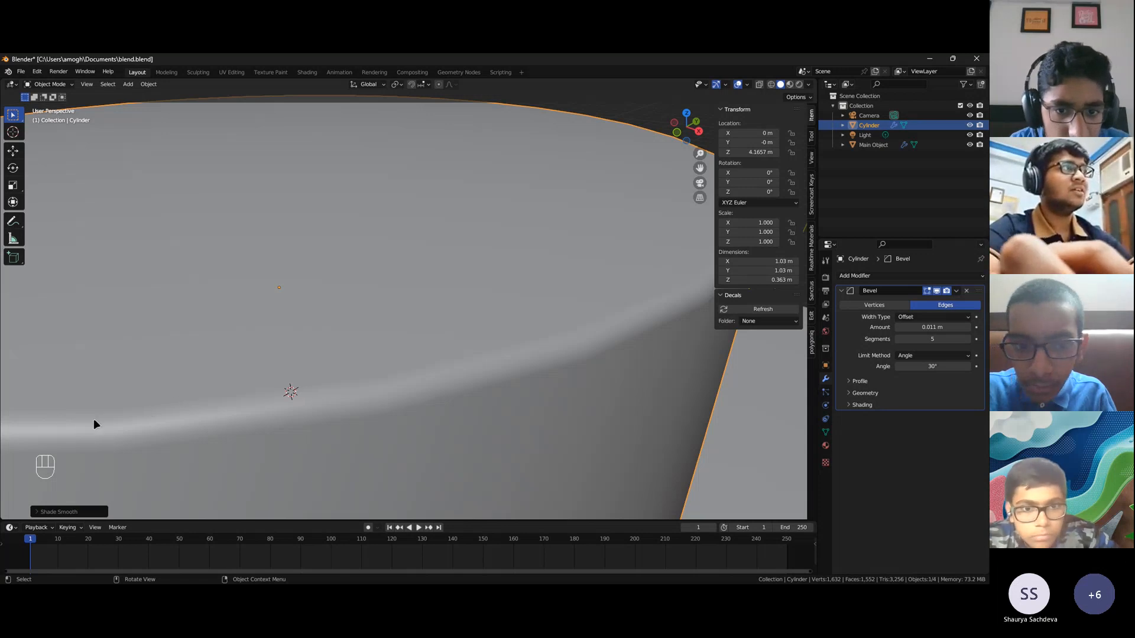
scroll(94, 419, down, 5)
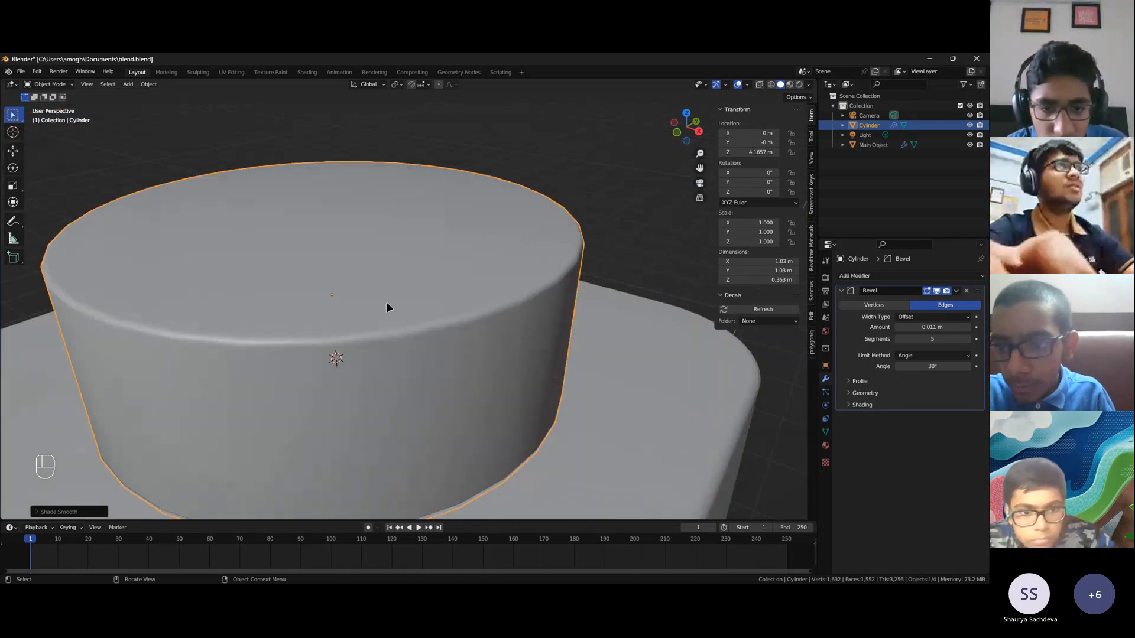
click(862, 278)
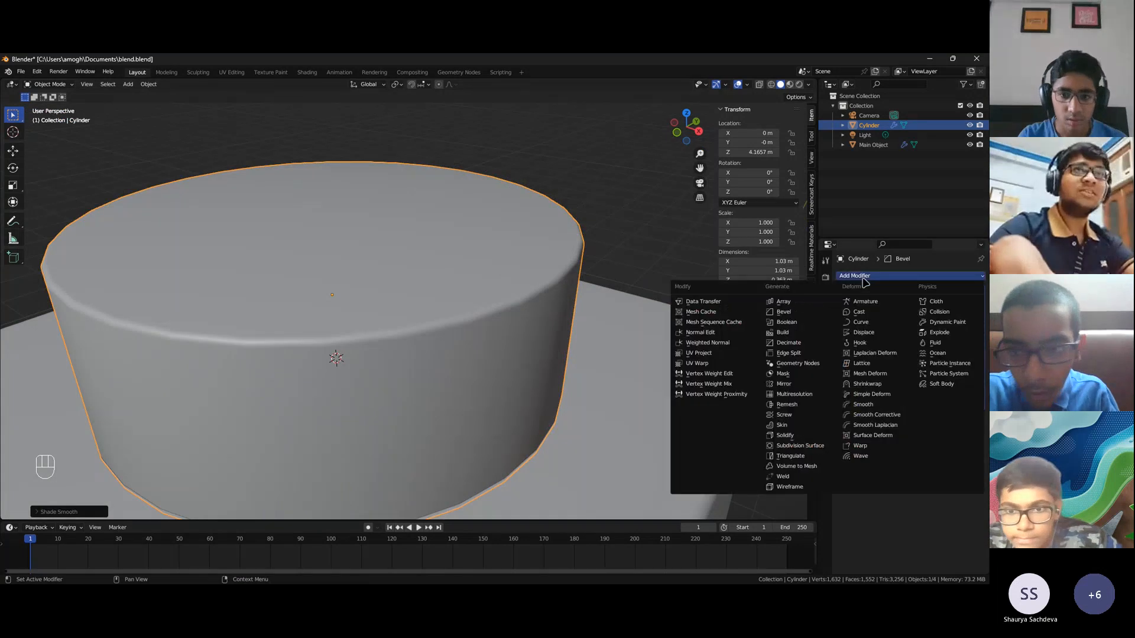
click(795, 448)
scroll(450, 359, up, 4)
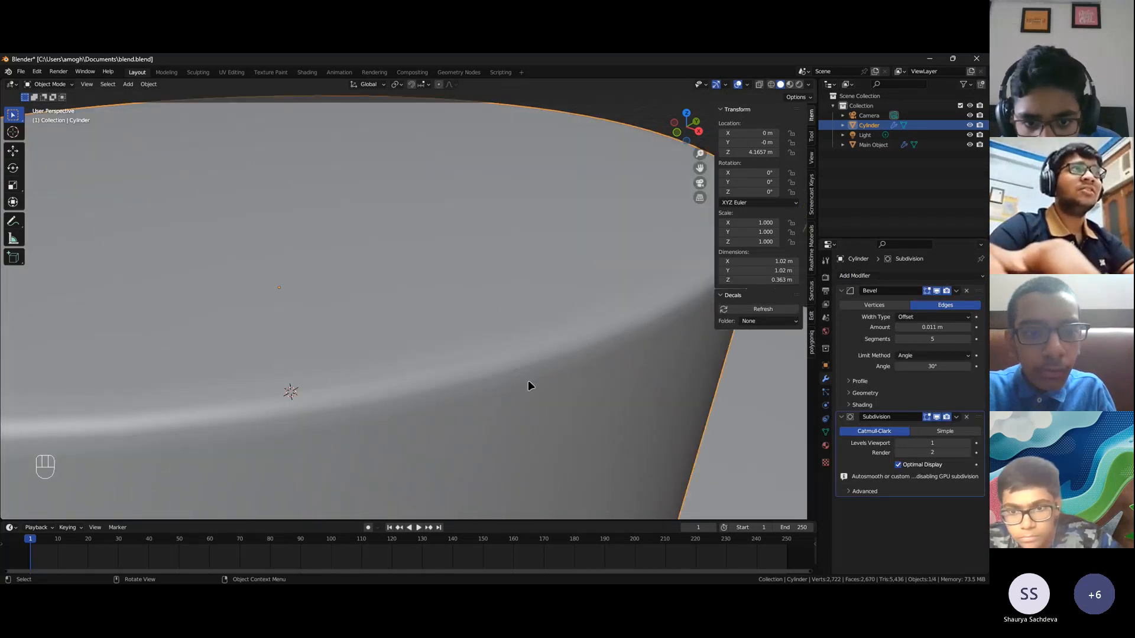
click(937, 417)
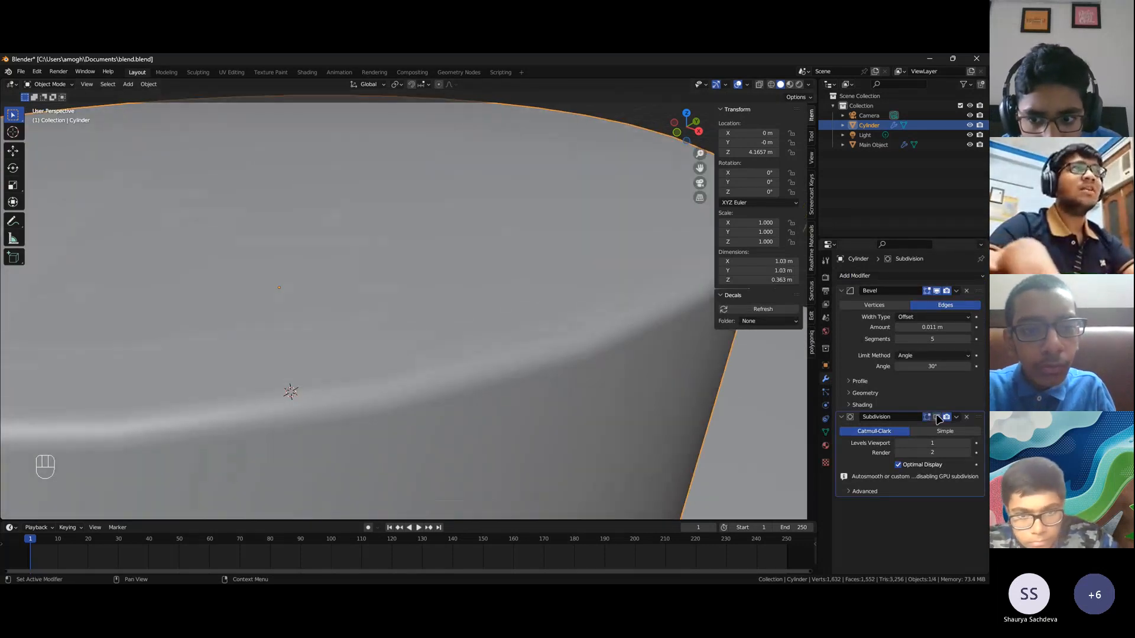
click(937, 417)
scroll(555, 332, down, 8)
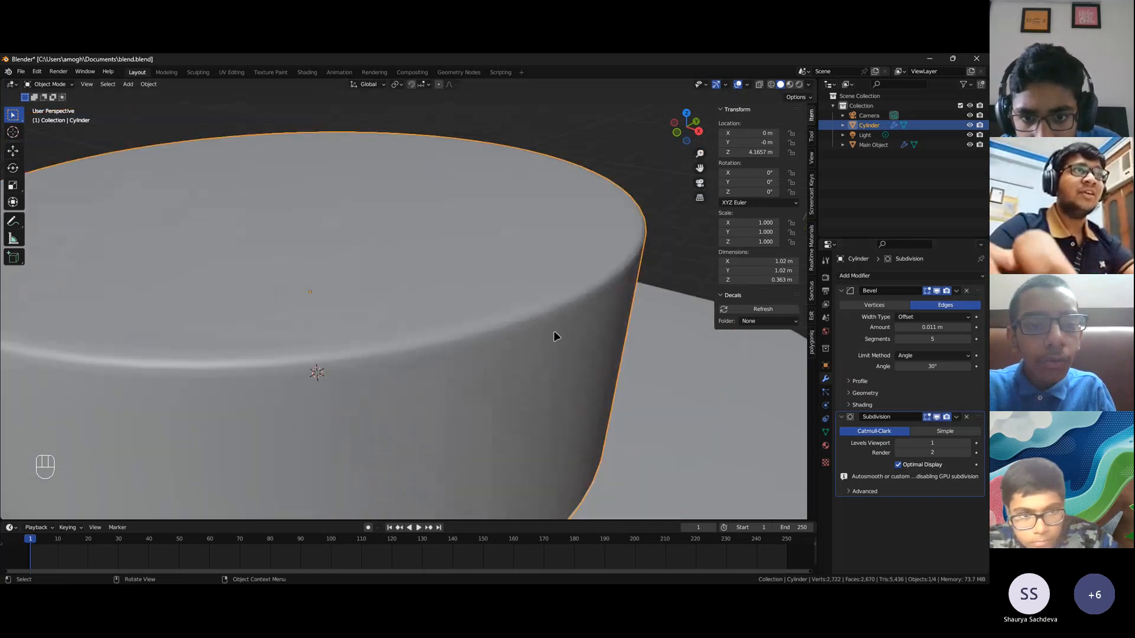
key(ctrl+s)
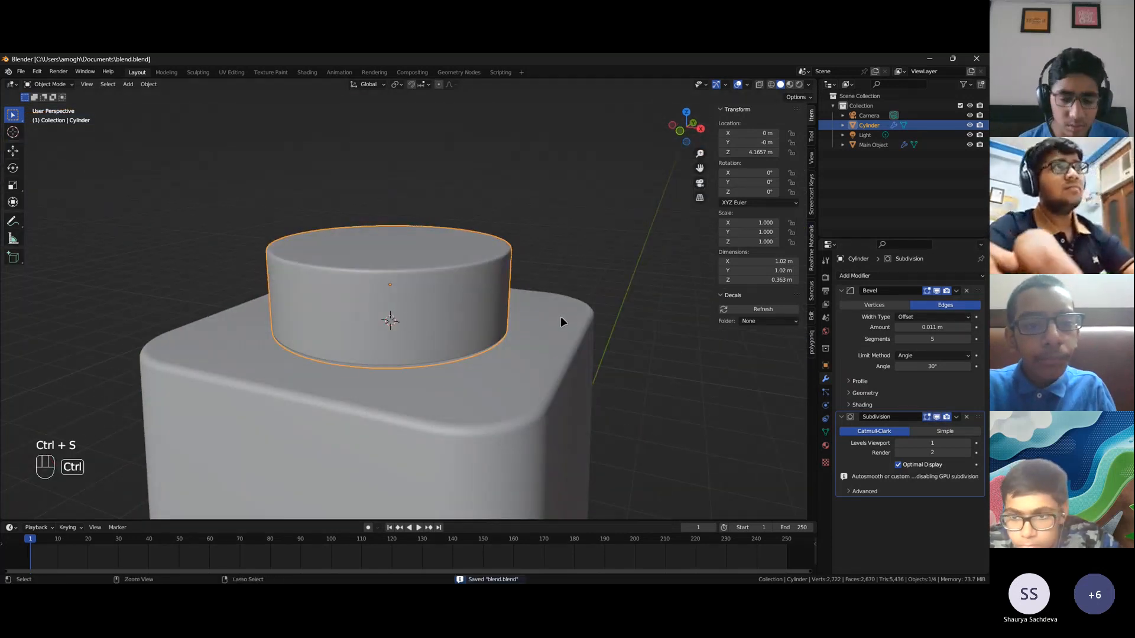
key(alt+Tab)
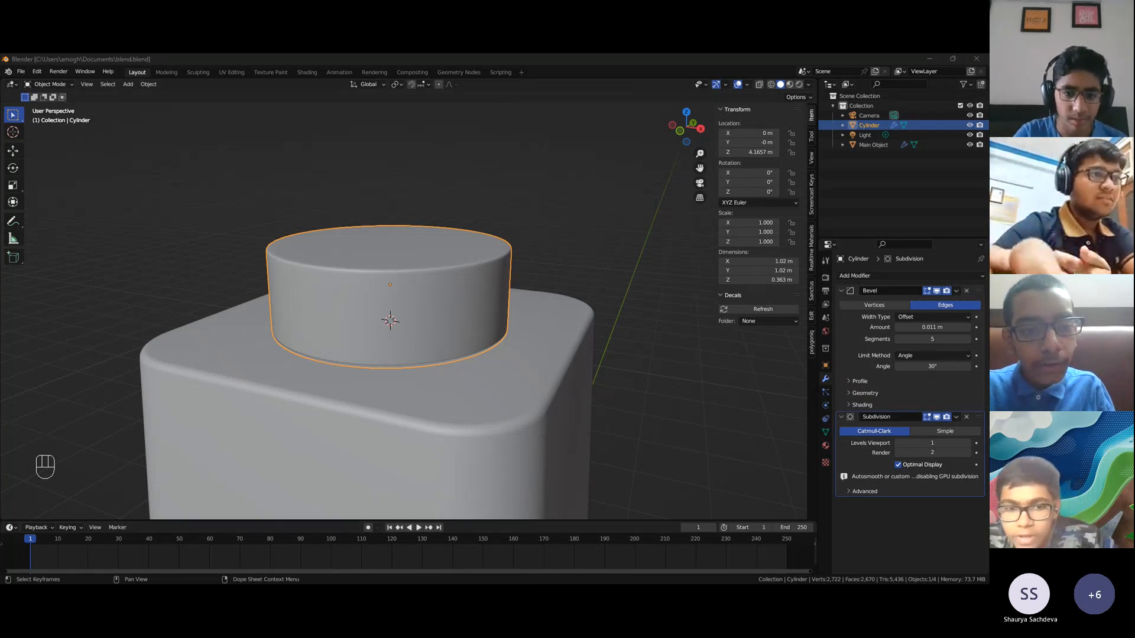
key(alt+Tab)
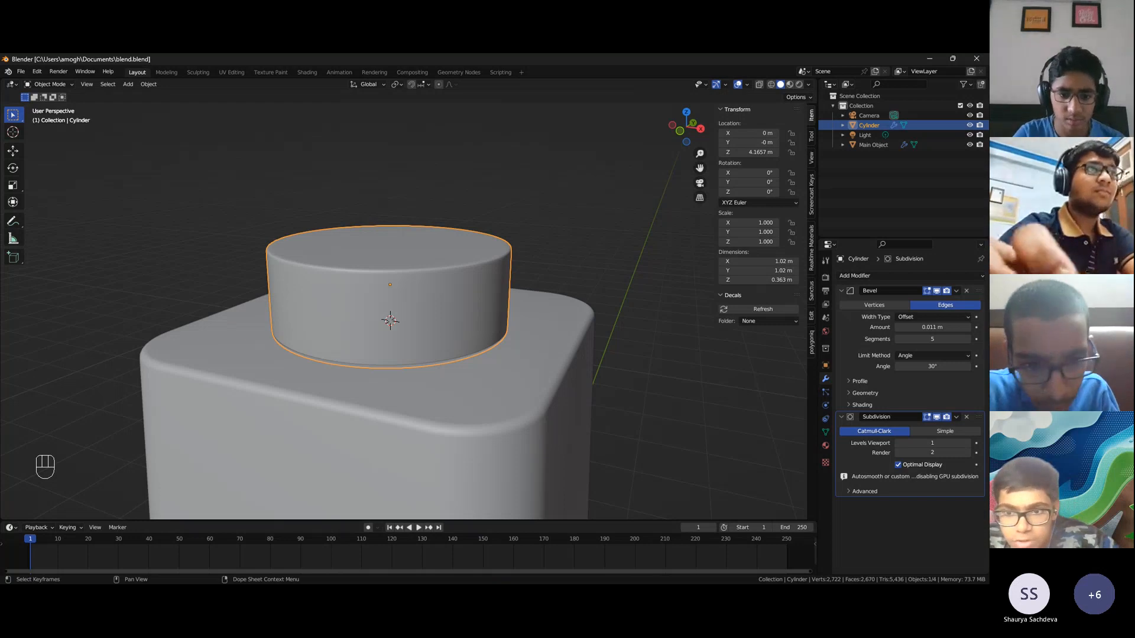
Try a viewport level of 2 on the cylinder's Subdivision modifier to compare the surface, and set it back to 1
middle_drag(583, 400, 584, 402)
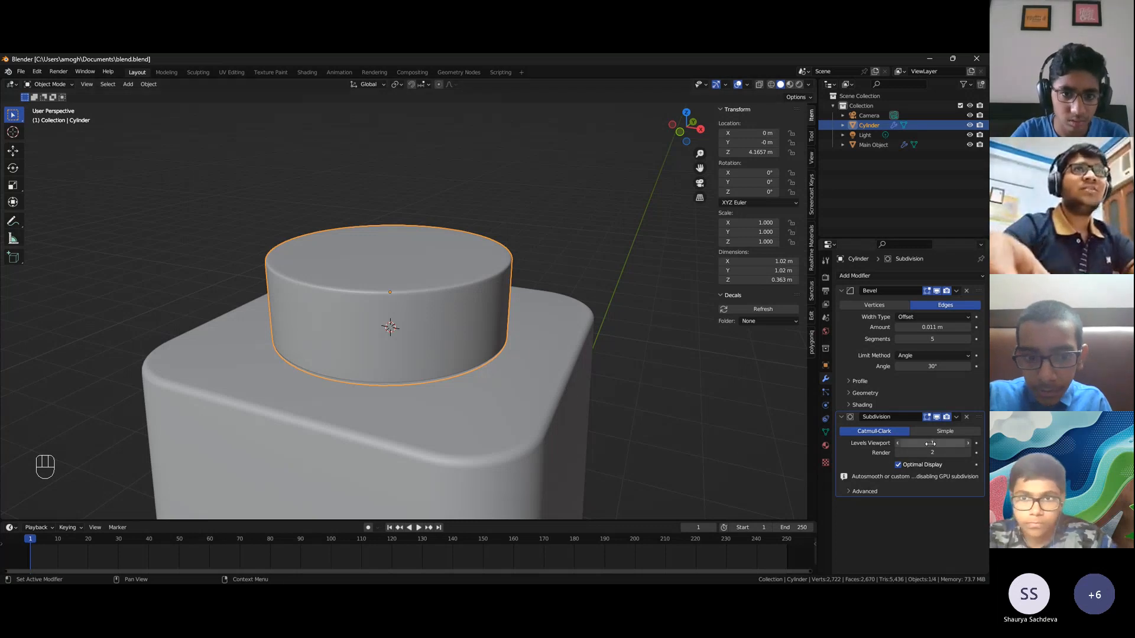
middle_drag(481, 293, 481, 301)
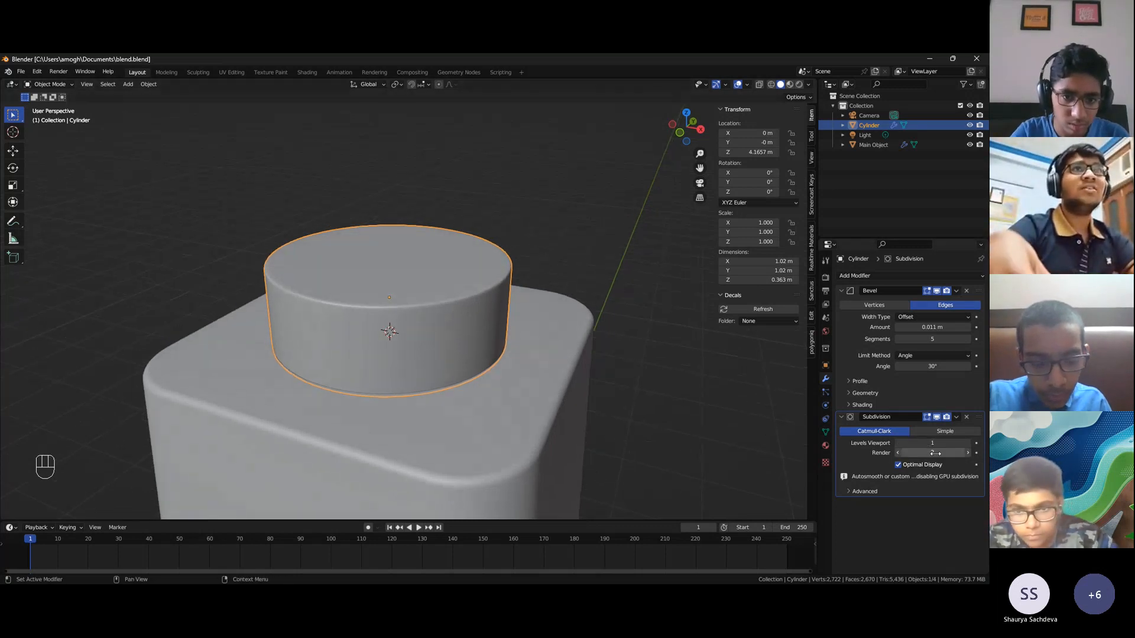
scroll(534, 355, up, 2)
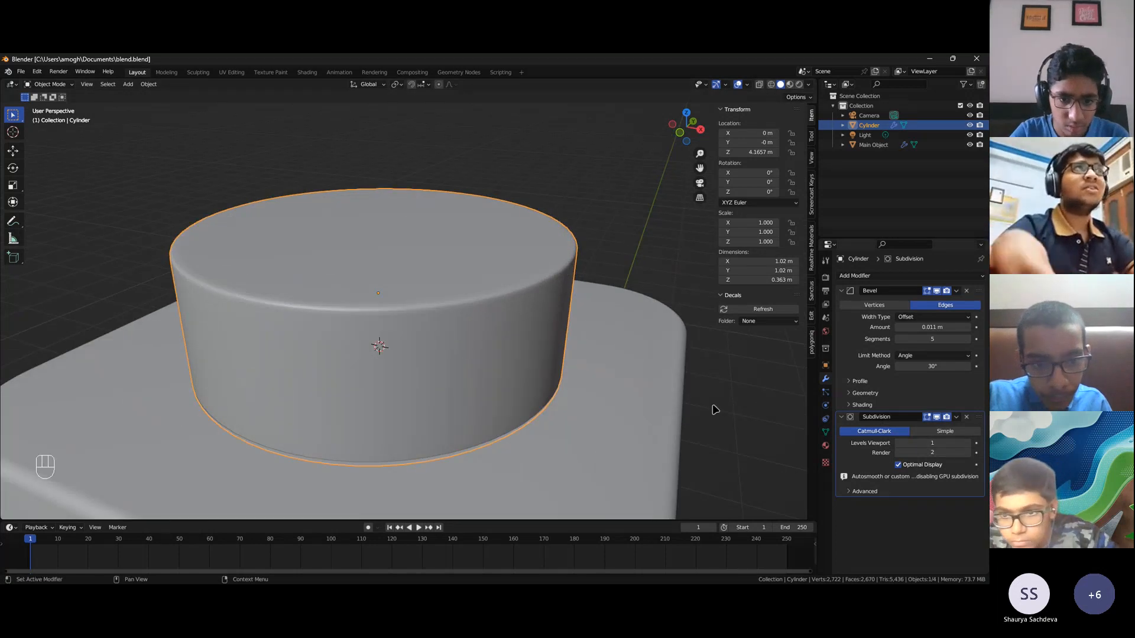
scroll(627, 406, up, 4)
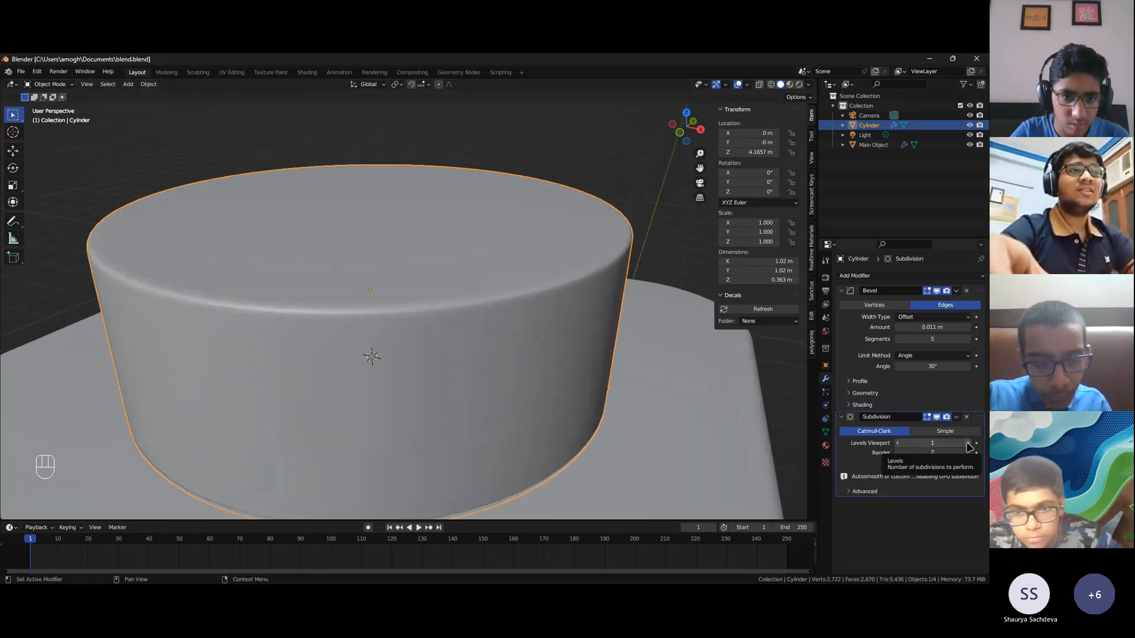
click(967, 444)
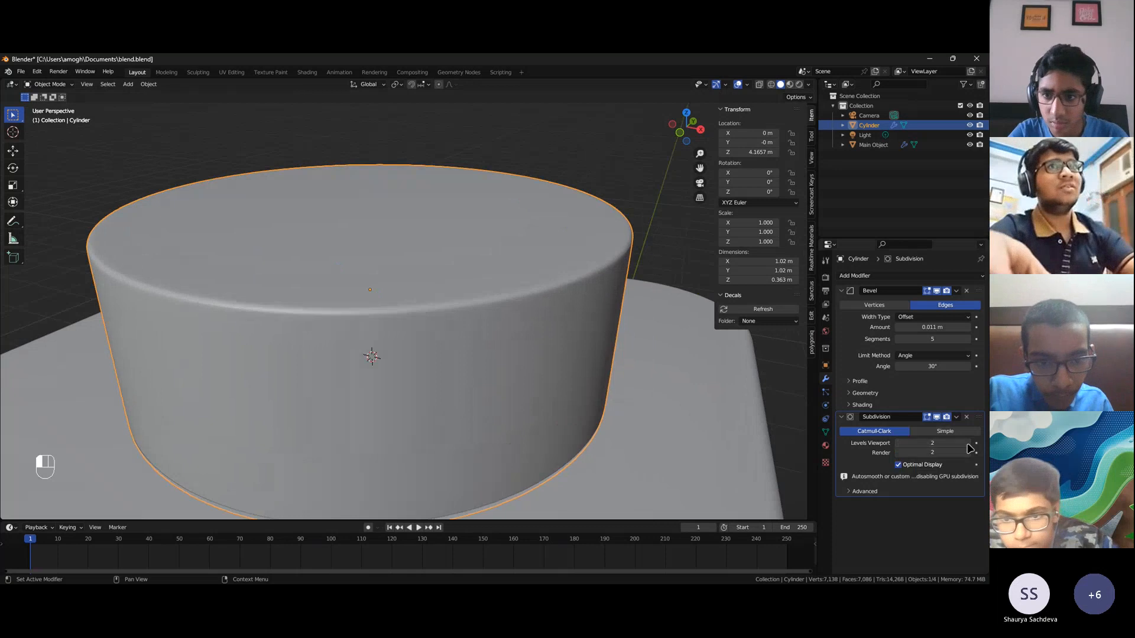
click(898, 443)
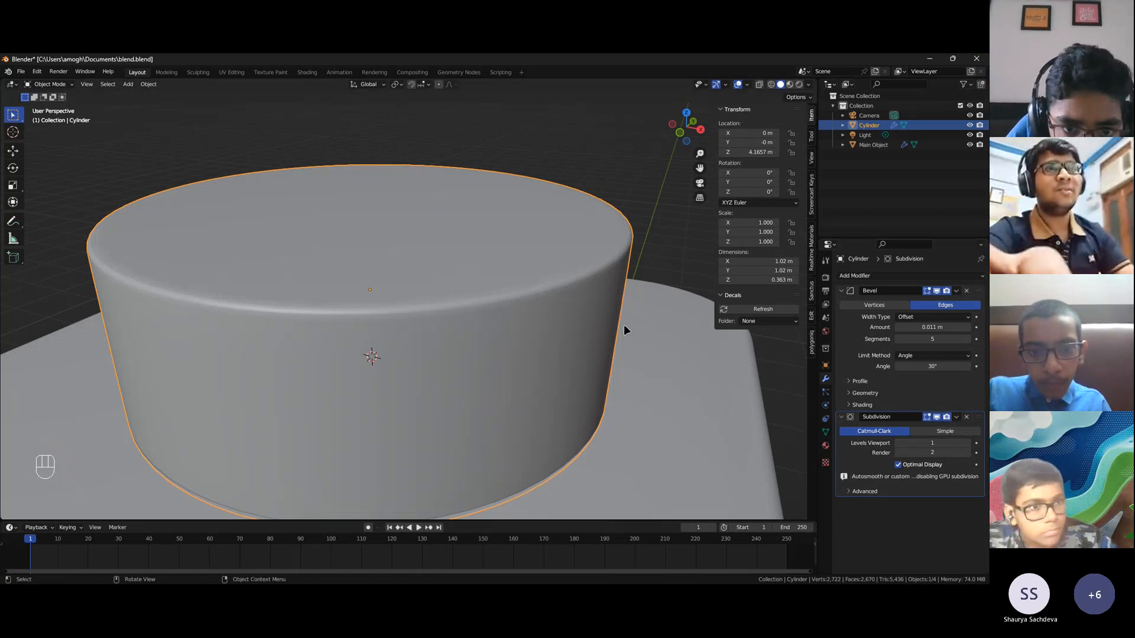
Deselect the cylinder and save the file
scroll(624, 326, down, 5)
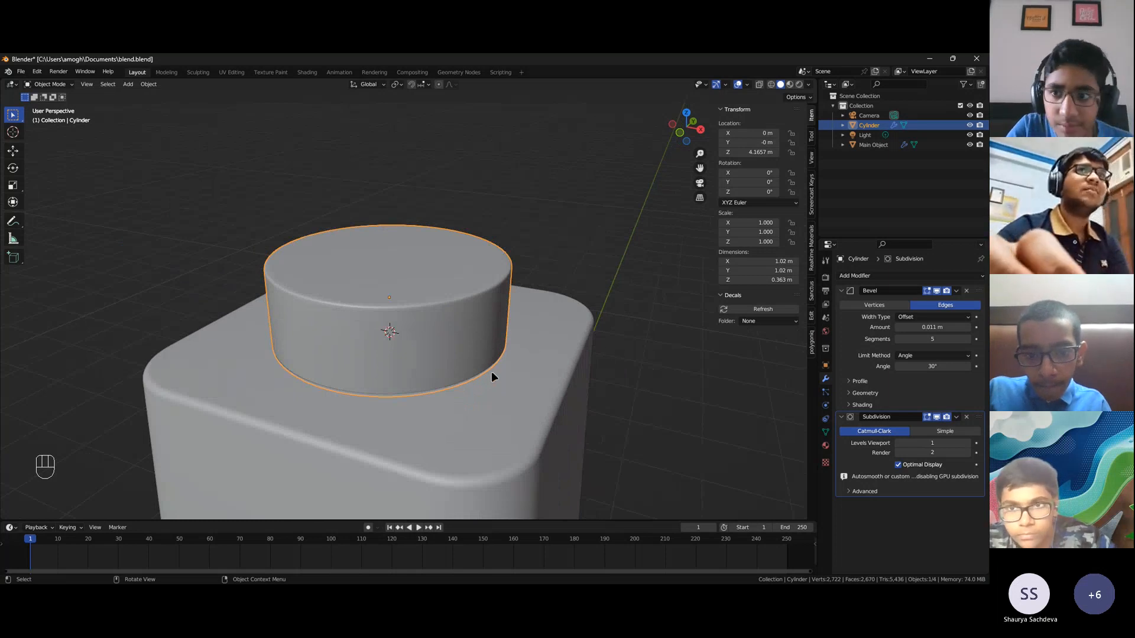
middle_drag(516, 374, 535, 376)
click(617, 388)
scroll(618, 388, down, 3)
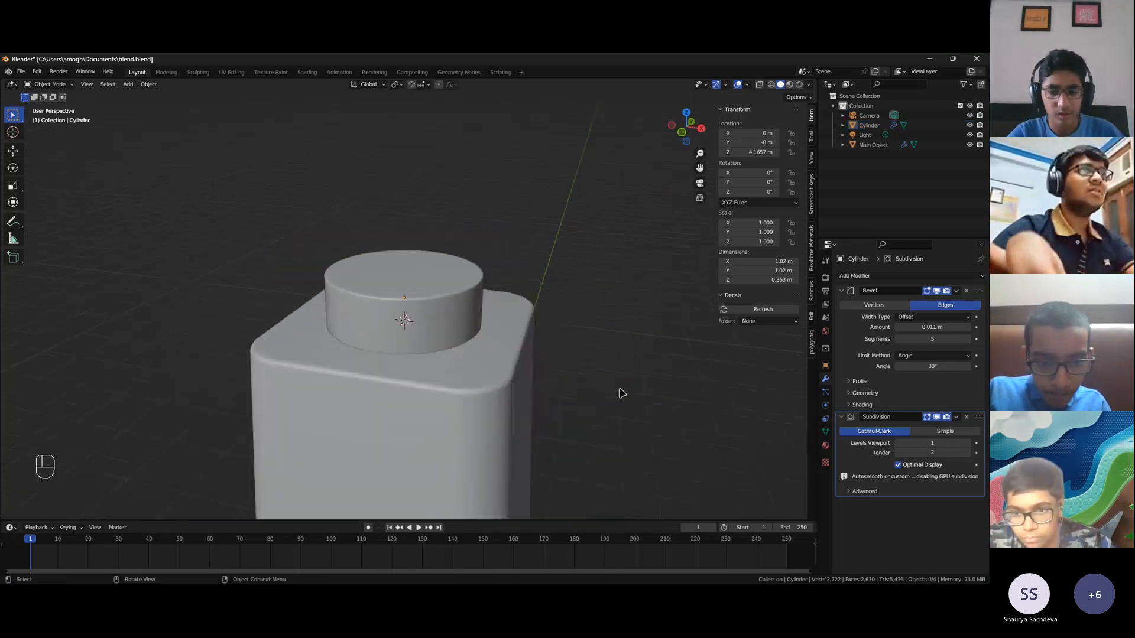
middle_drag(617, 388, 629, 390)
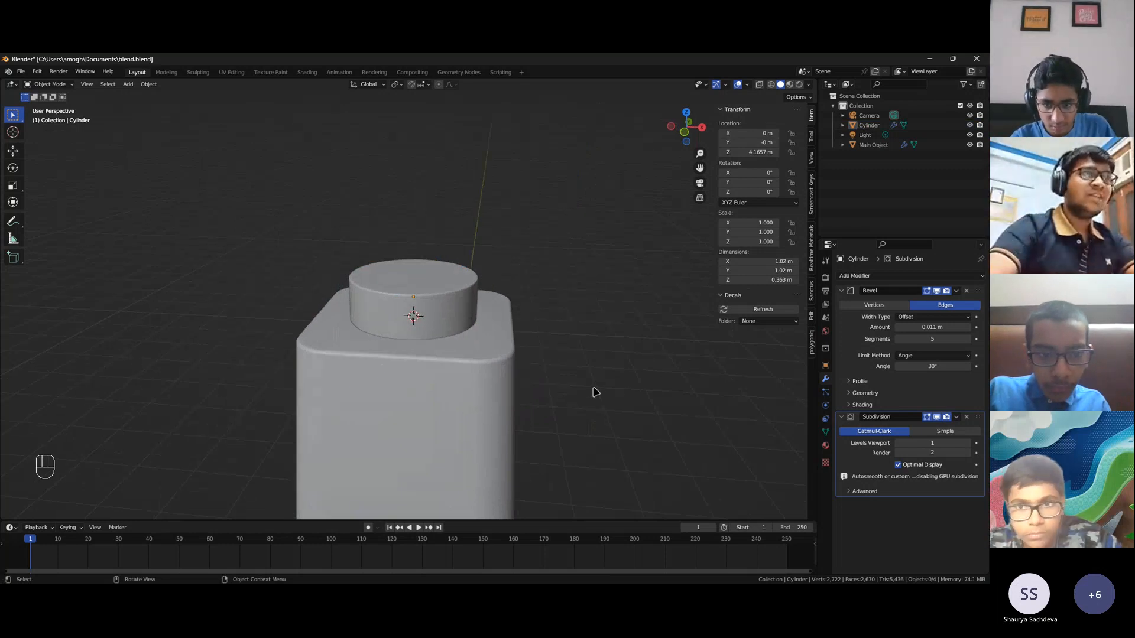
key(ctrl+s)
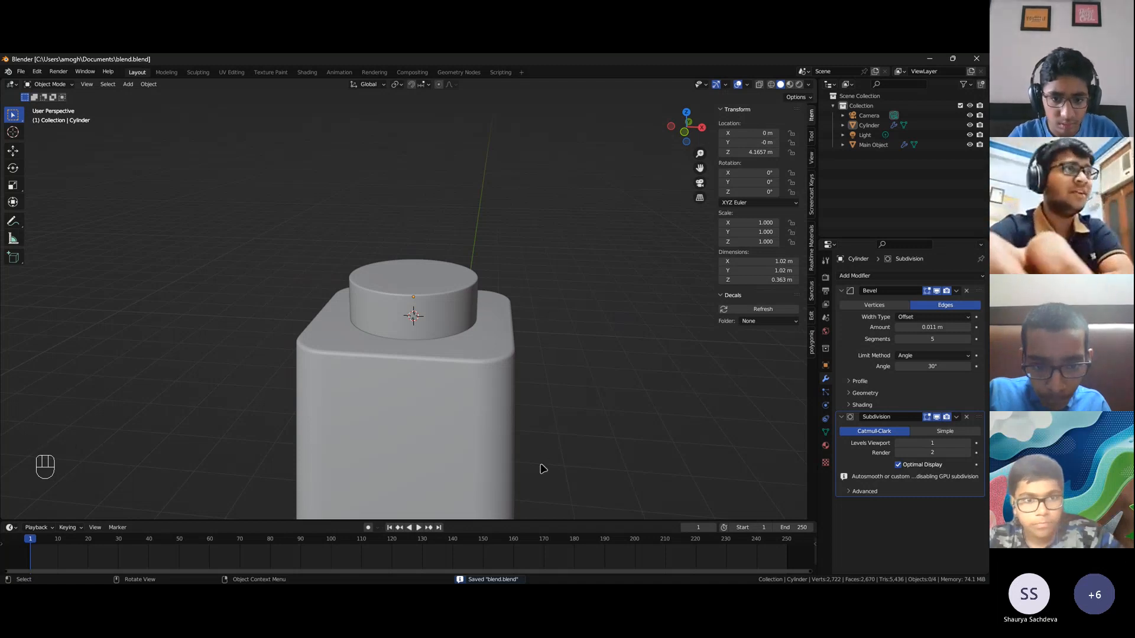
scroll(370, 327, down, 2)
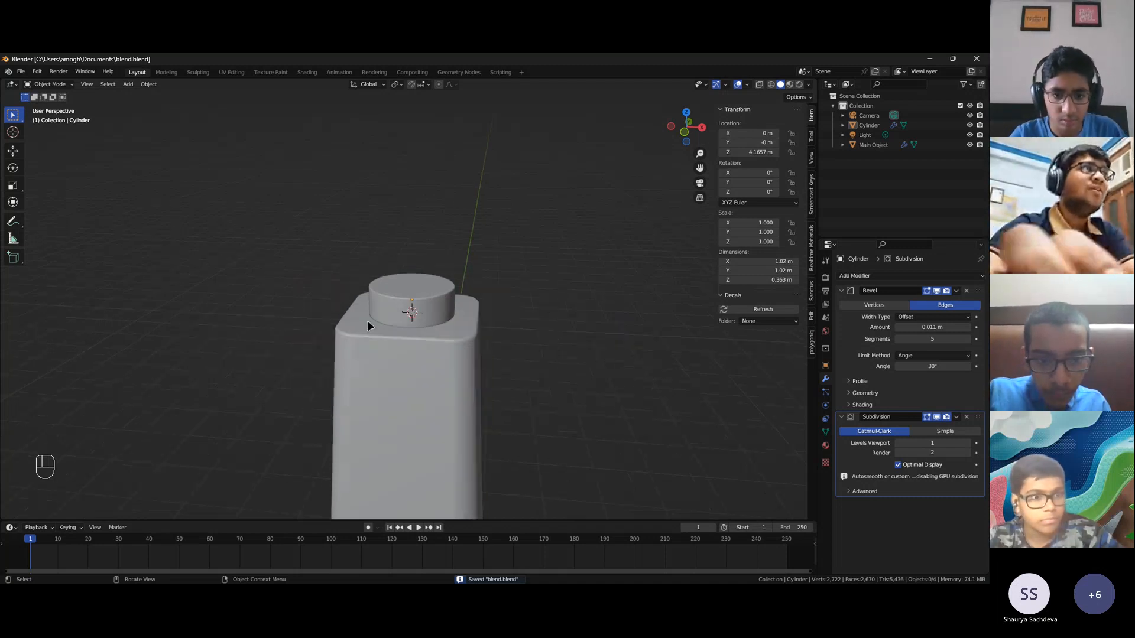
scroll(379, 405, down, 4)
middle_drag(456, 421, 435, 359)
scroll(455, 377, up, 4)
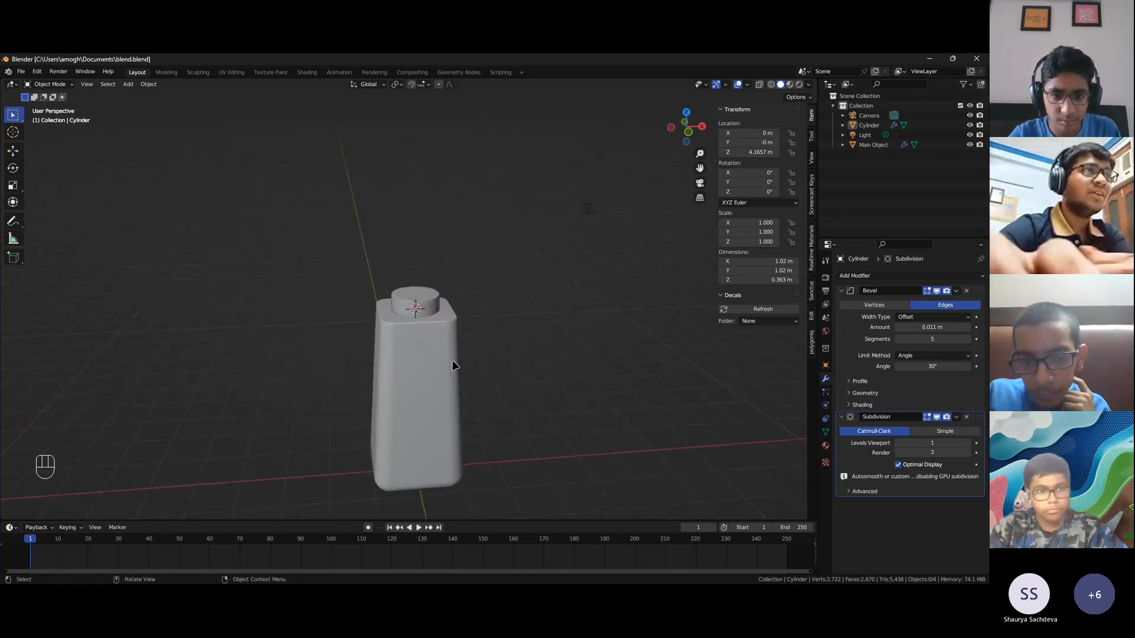